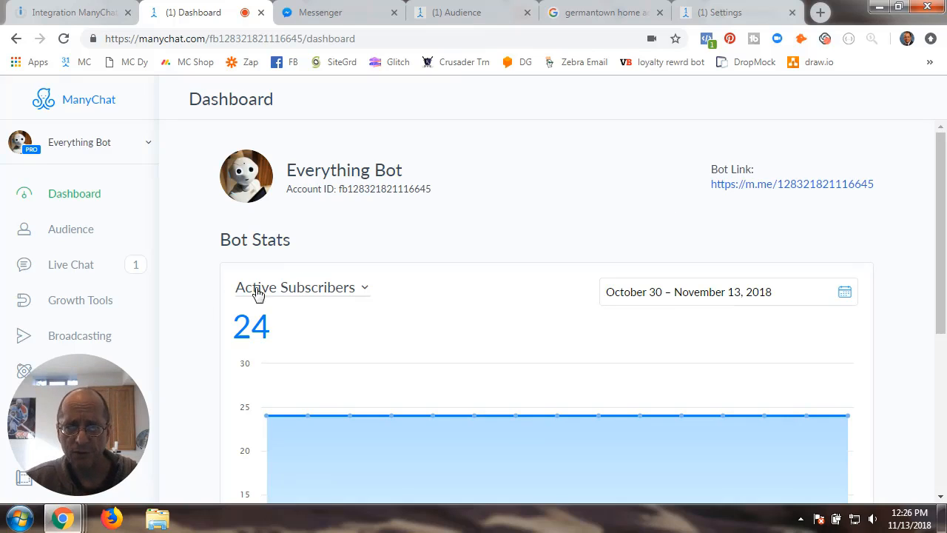
# - Go to Flows and open RE Value › Integromat, listing the six RE - I flows
pyautogui.moveTo(91, 422); pyautogui.dragTo(203, 376)
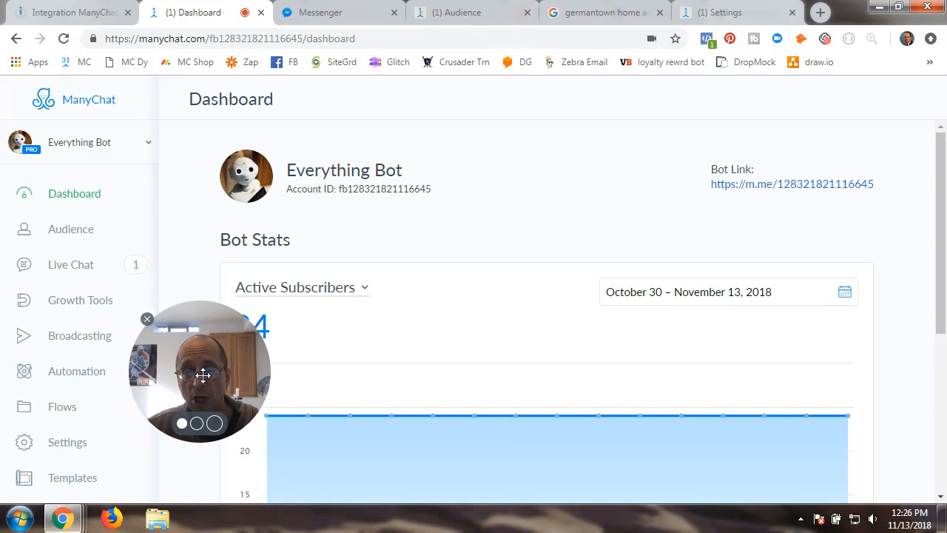
pyautogui.moveTo(203, 376); pyautogui.dragTo(105, 415)
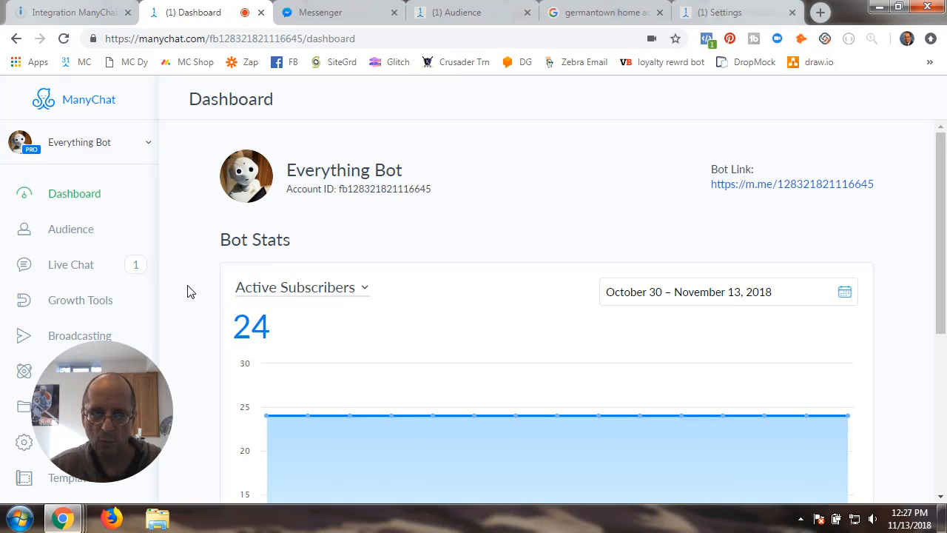
pyautogui.moveTo(100, 436); pyautogui.dragTo(544, 228)
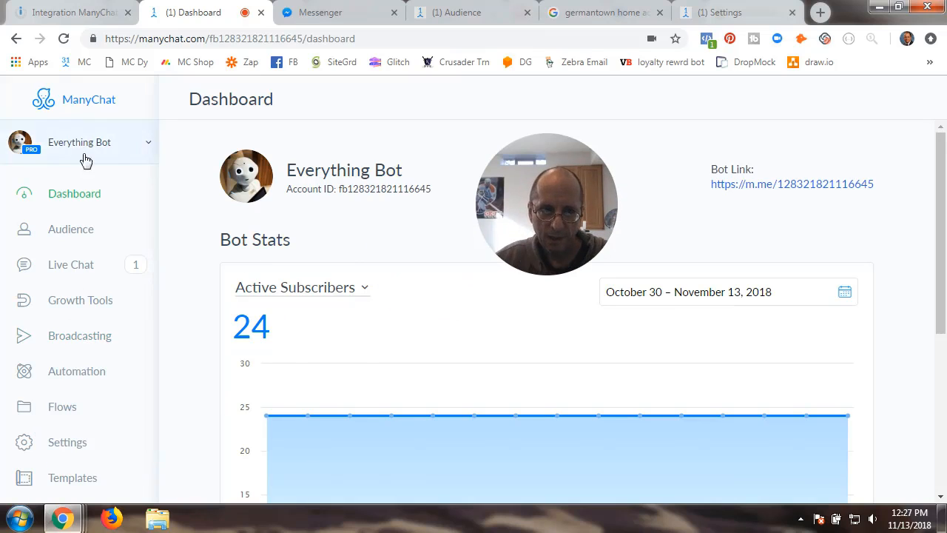
pyautogui.click(66, 413)
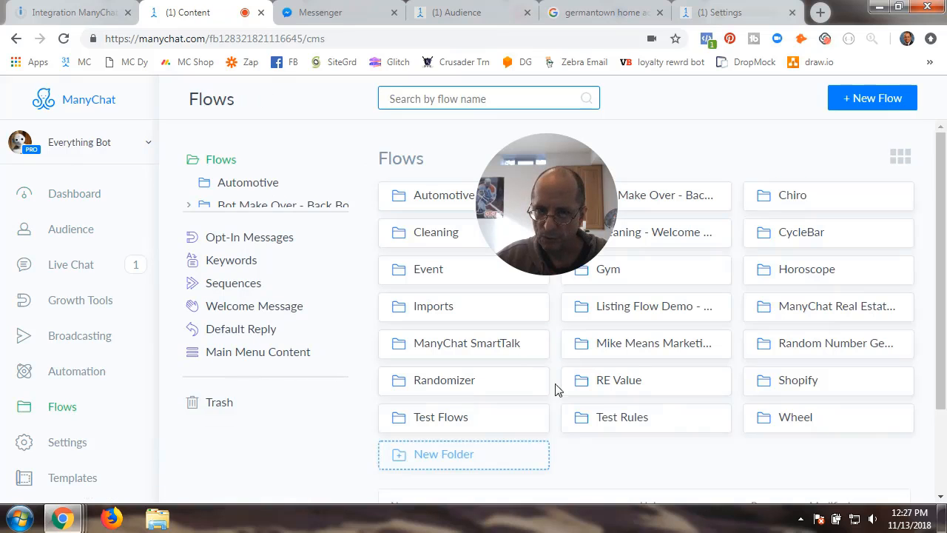
pyautogui.click(630, 389)
pyautogui.click(445, 203)
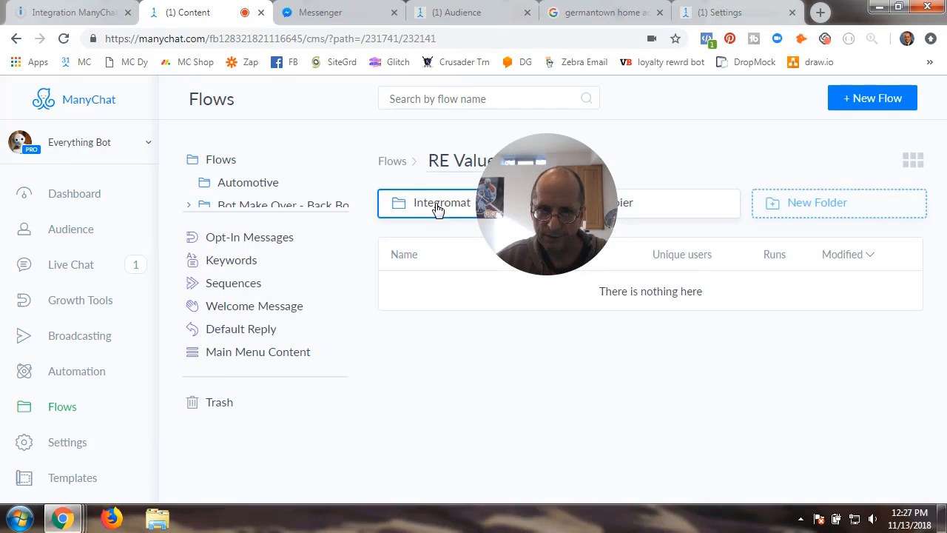
pyautogui.moveTo(542, 211); pyautogui.dragTo(80, 270)
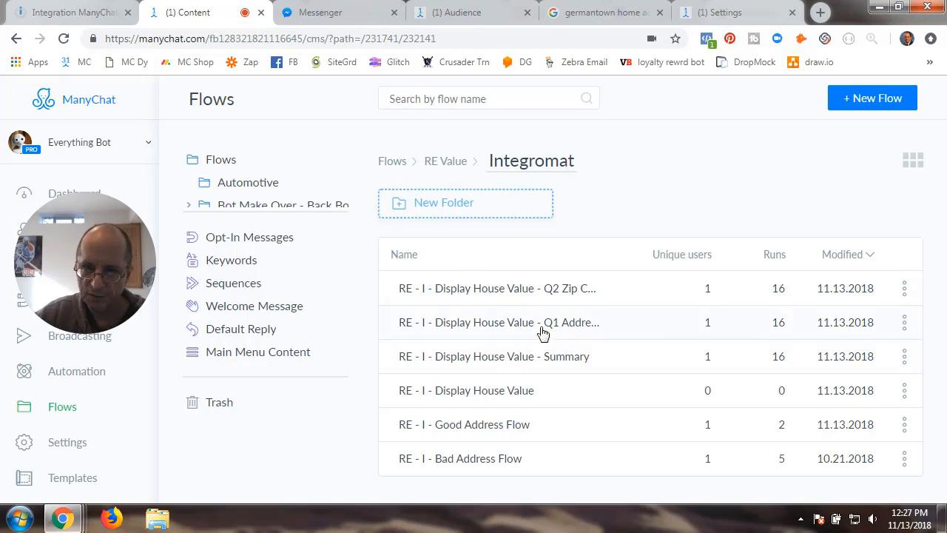
# - Open the RE - I - Display House Value flow in the flow editor
pyautogui.click(488, 399)
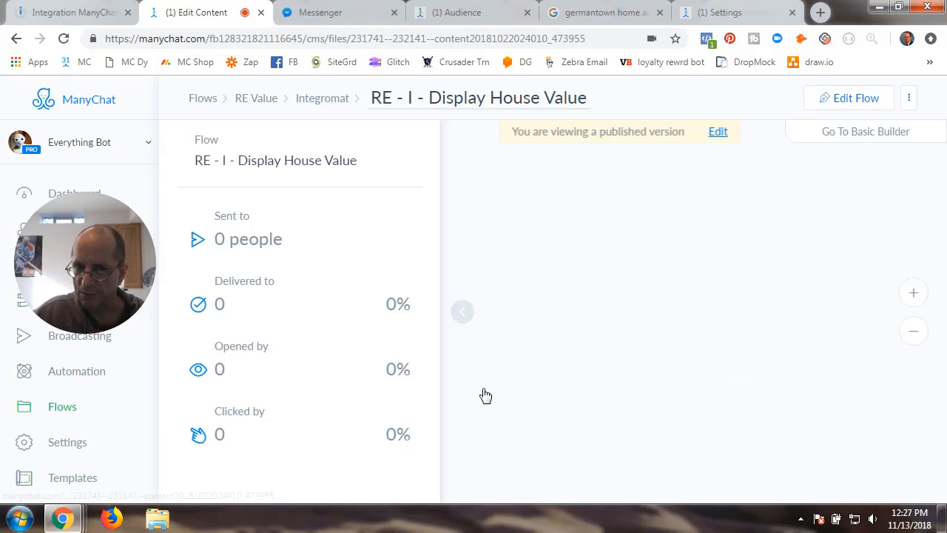
pyautogui.click(463, 312)
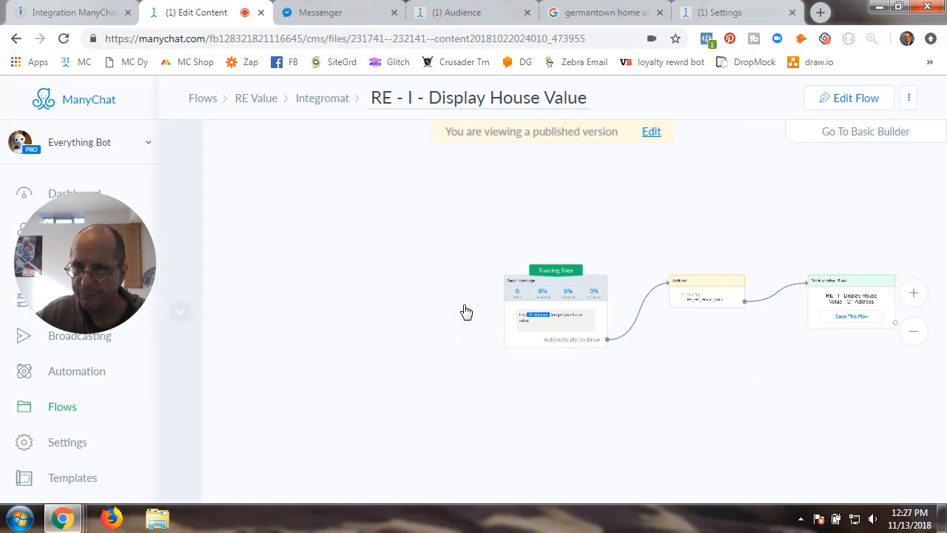
pyautogui.click(854, 97)
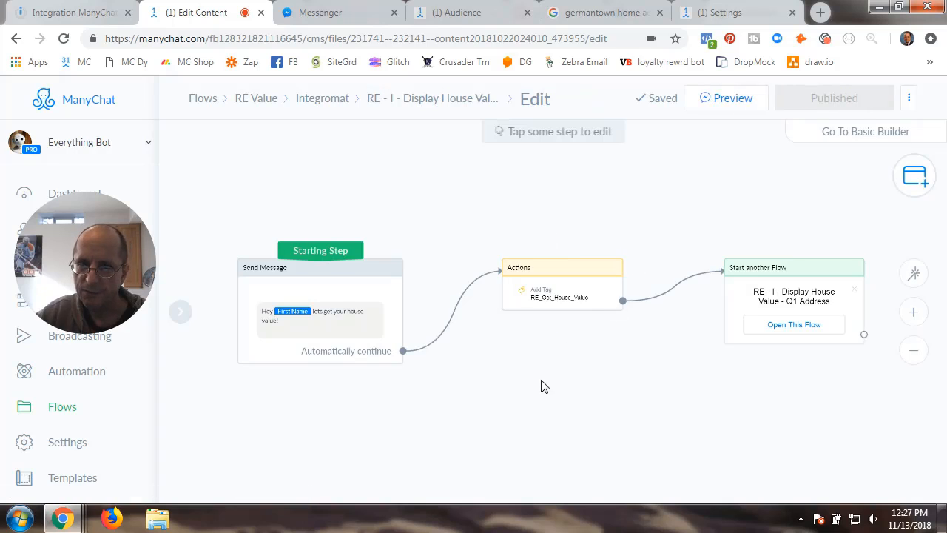
pyautogui.scroll(2, 471, 345)
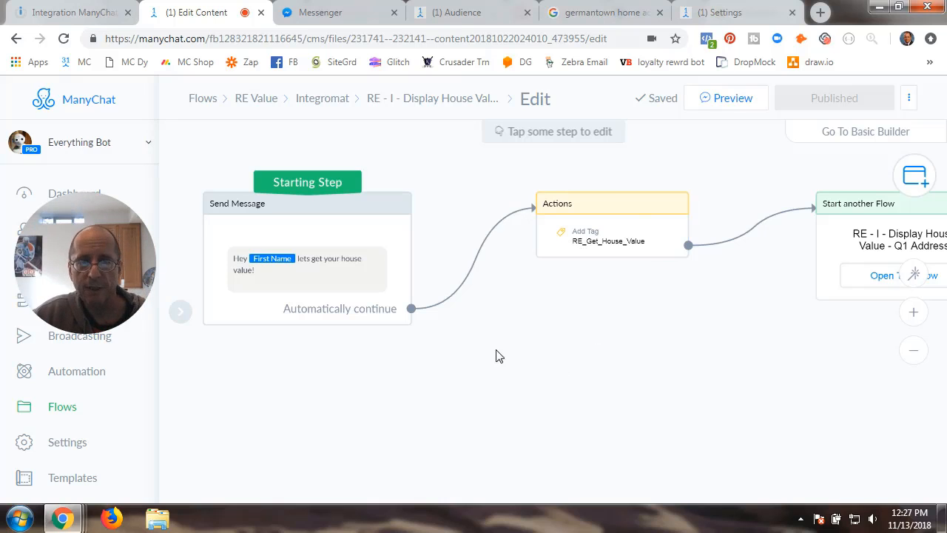
# - Inspect the Start another Flow, greeting message and RE_Get_House_Value tag steps
pyautogui.moveTo(647, 363); pyautogui.dragTo(400, 396)
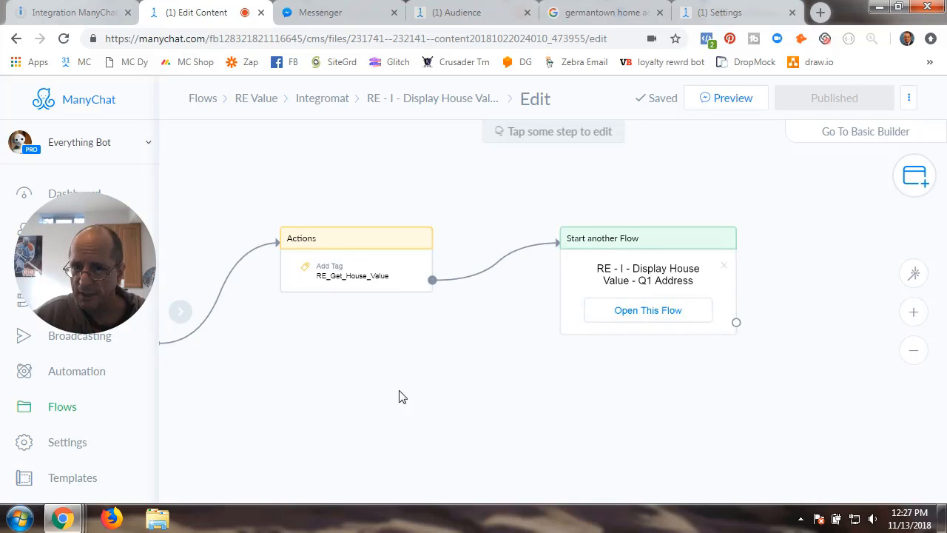
pyautogui.click(651, 291)
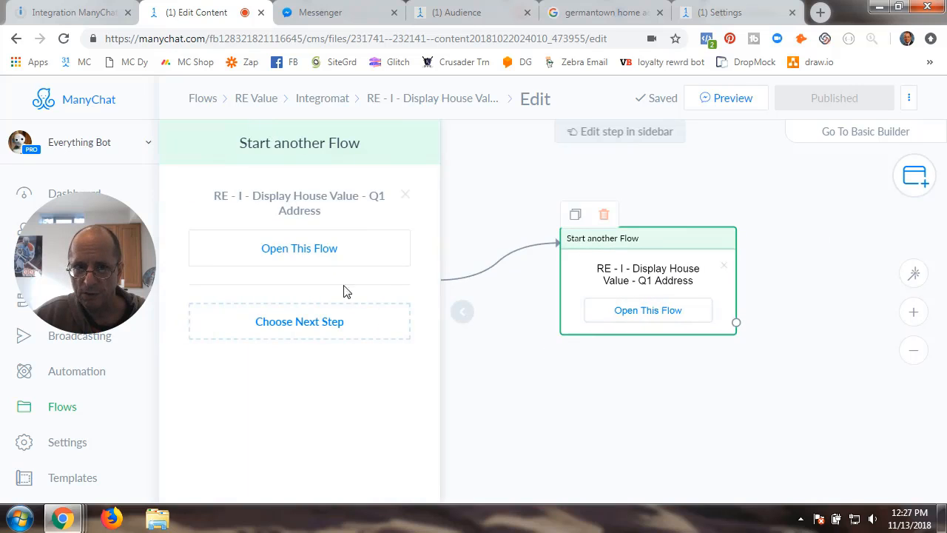
pyautogui.click(520, 358)
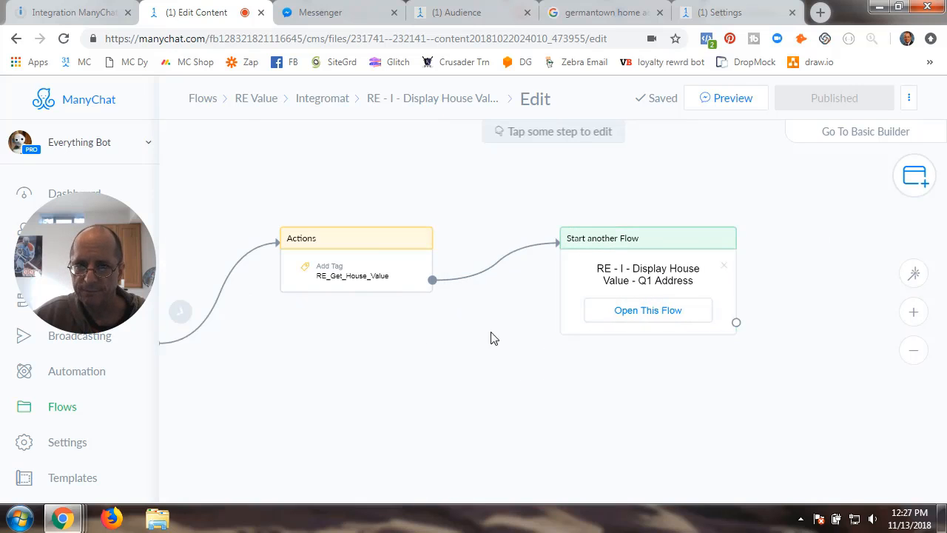
pyautogui.moveTo(409, 368); pyautogui.dragTo(657, 348)
pyautogui.scroll(3, 459, 385)
pyautogui.moveTo(342, 392); pyautogui.dragTo(617, 469)
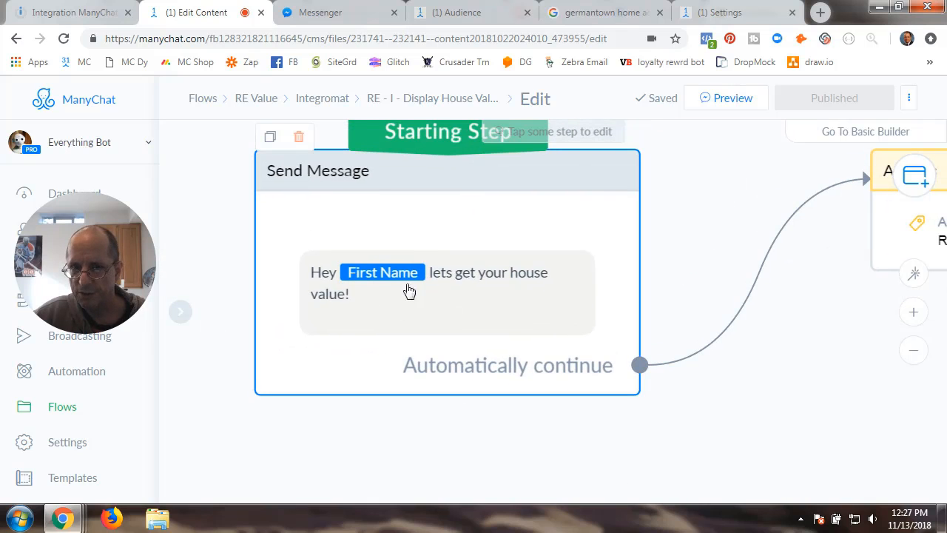
pyautogui.moveTo(782, 400); pyautogui.dragTo(414, 423)
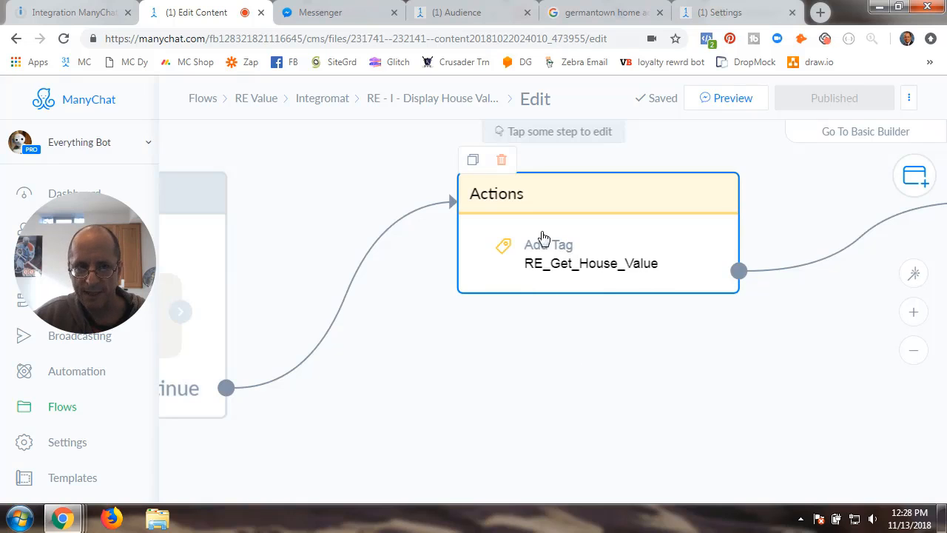
pyautogui.moveTo(629, 337); pyautogui.dragTo(288, 384)
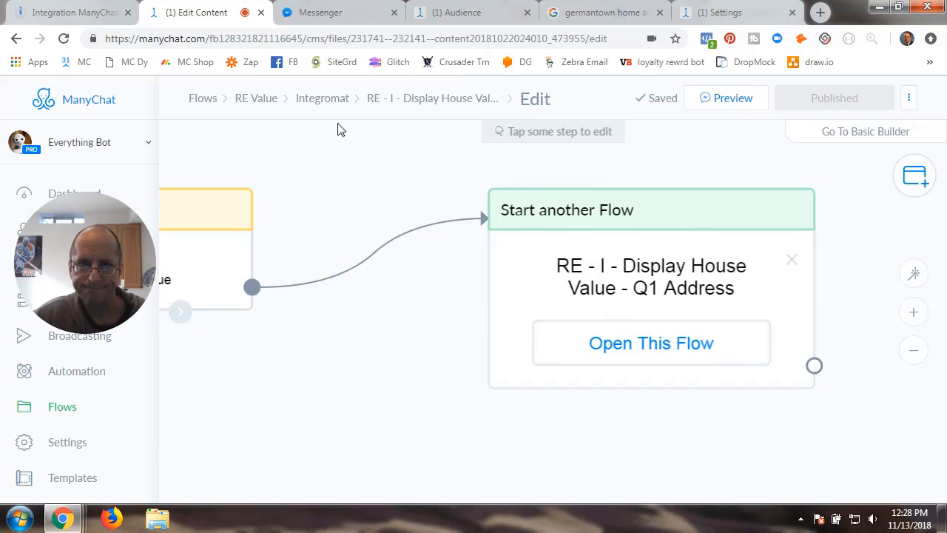
# - Open the Q1 Address flow and inspect its starting tag actions and street-address question
pyautogui.click(324, 99)
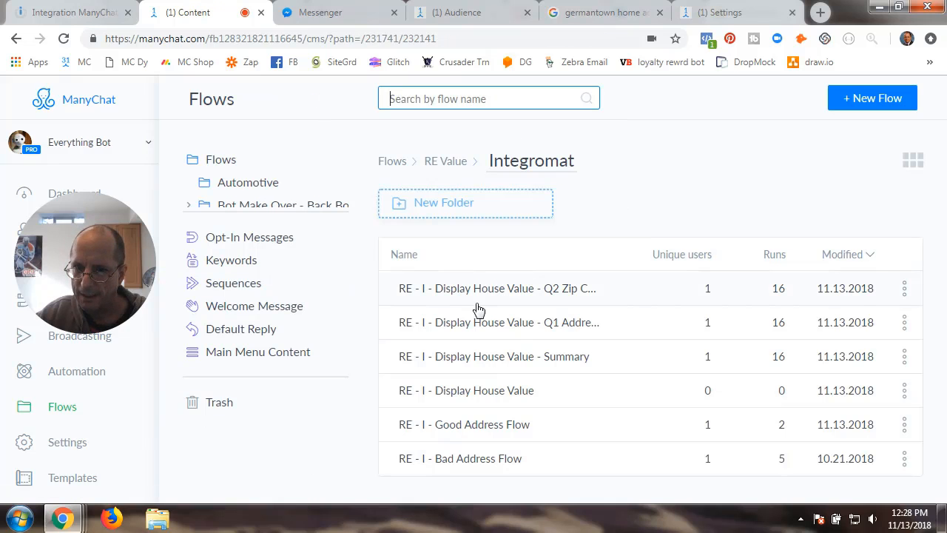
pyautogui.click(486, 323)
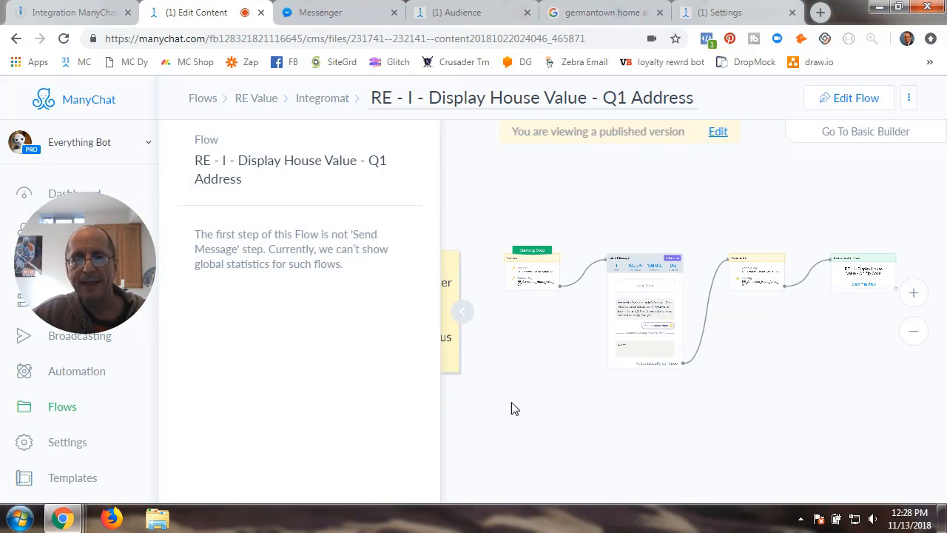
pyautogui.click(462, 318)
pyautogui.scroll(4, 523, 396)
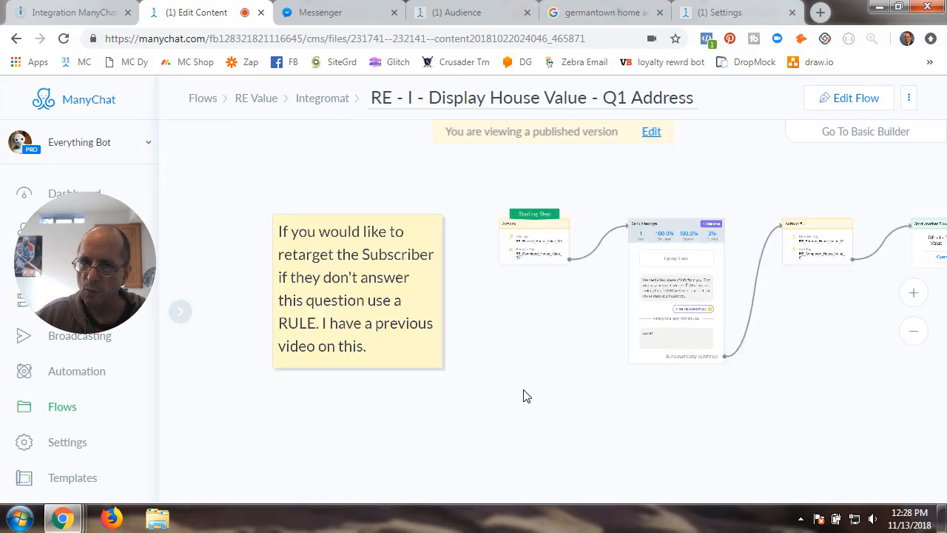
pyautogui.scroll(-2, 523, 396)
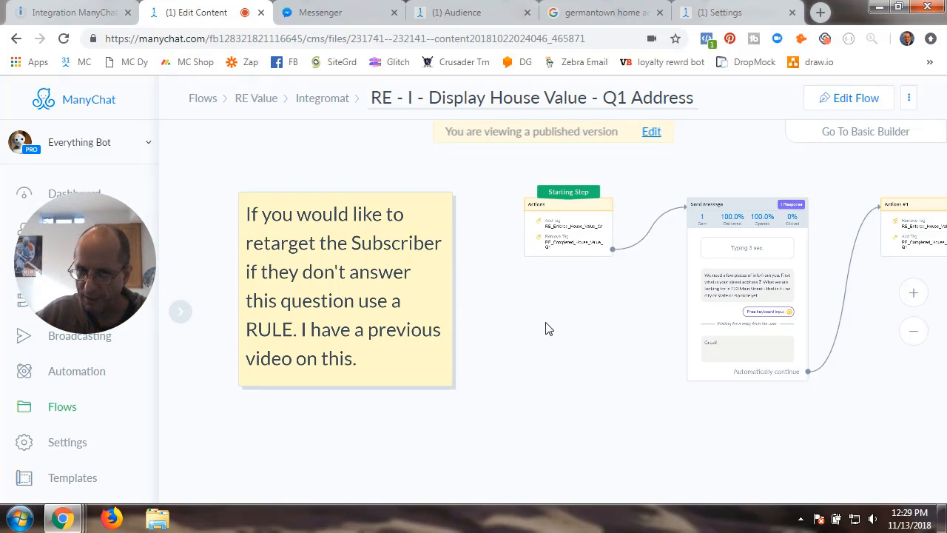
pyautogui.scroll(3, 546, 323)
pyautogui.moveTo(589, 265); pyautogui.dragTo(437, 466)
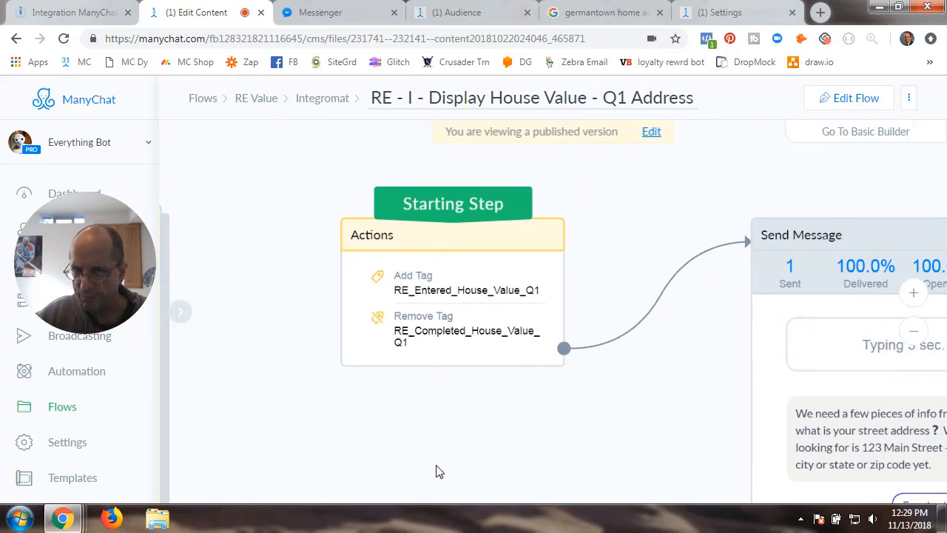
pyautogui.scroll(1, 476, 421)
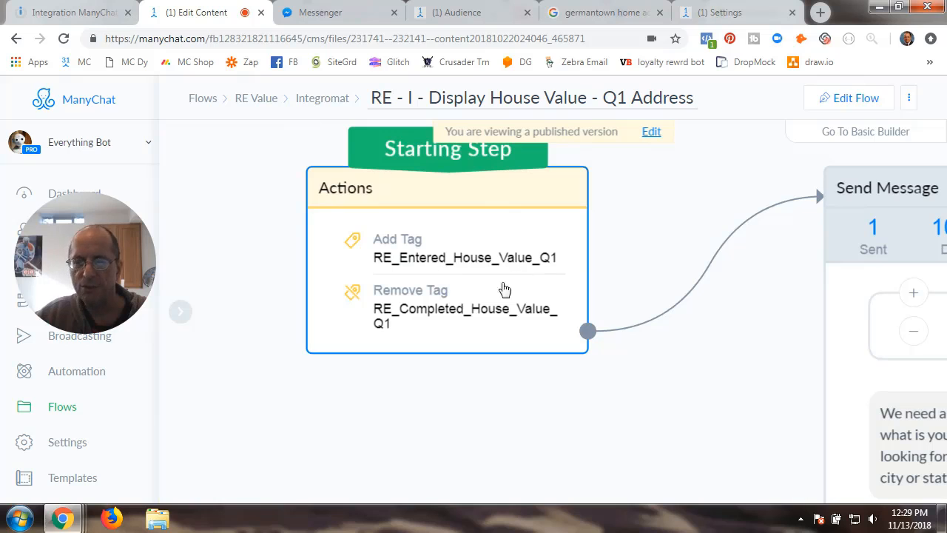
pyautogui.scroll(-1, 663, 391)
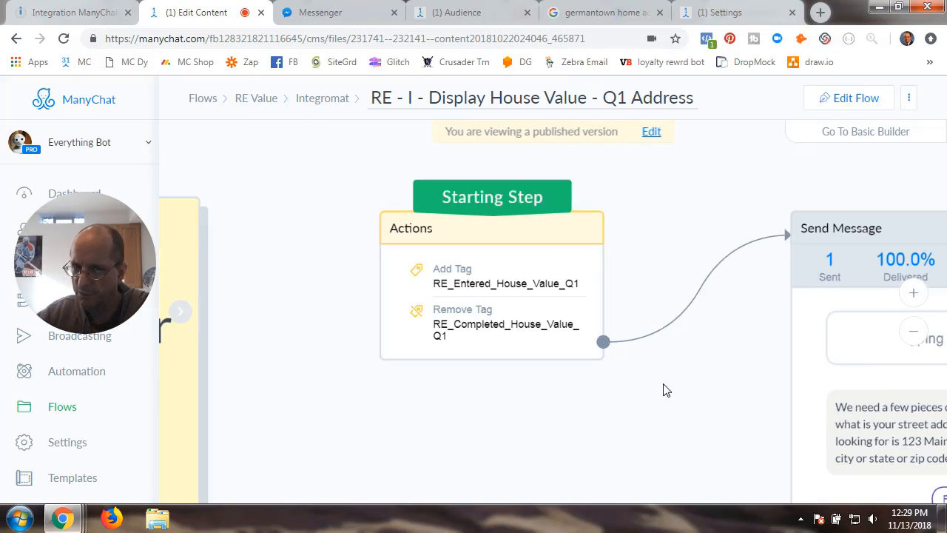
# - Put the Q1 Address flow into edit mode and open the starting step's tag actions
pyautogui.click(852, 97)
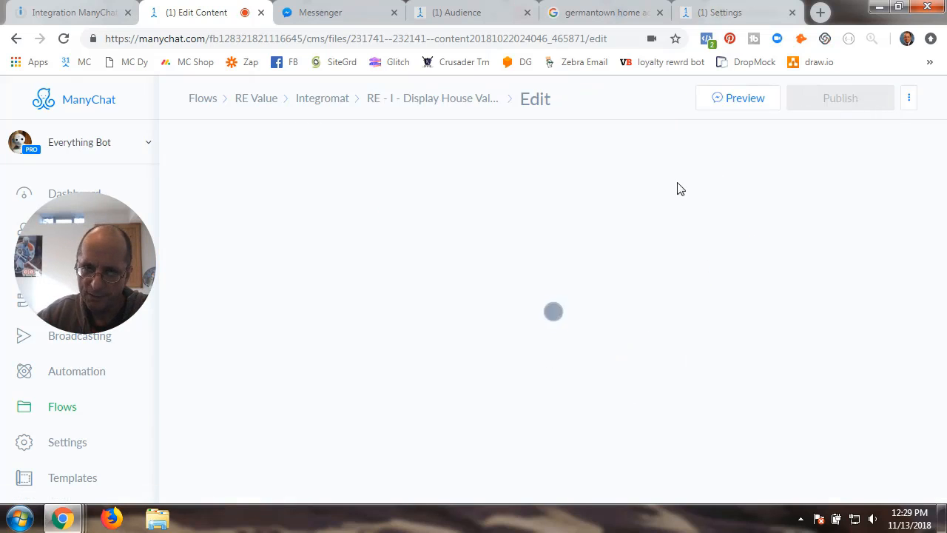
pyautogui.scroll(3, 318, 323)
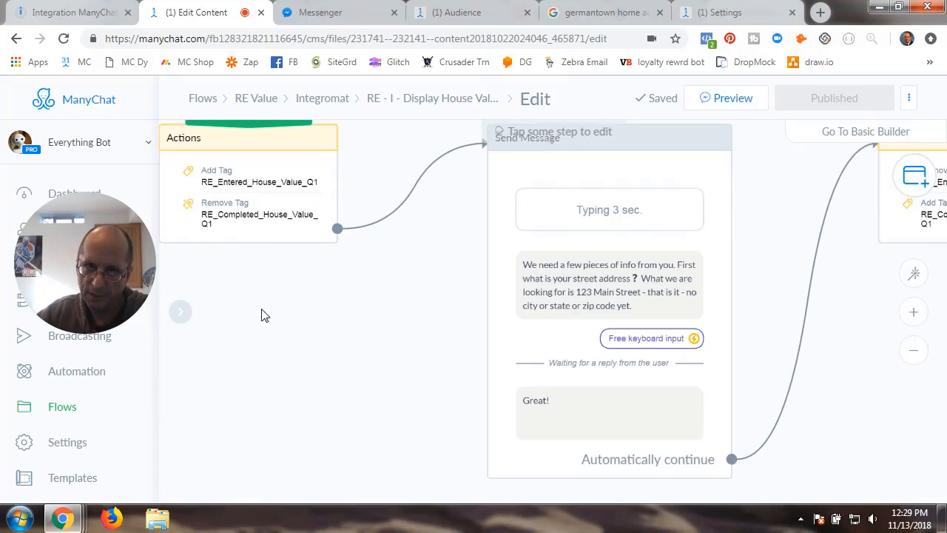
pyautogui.click(250, 190)
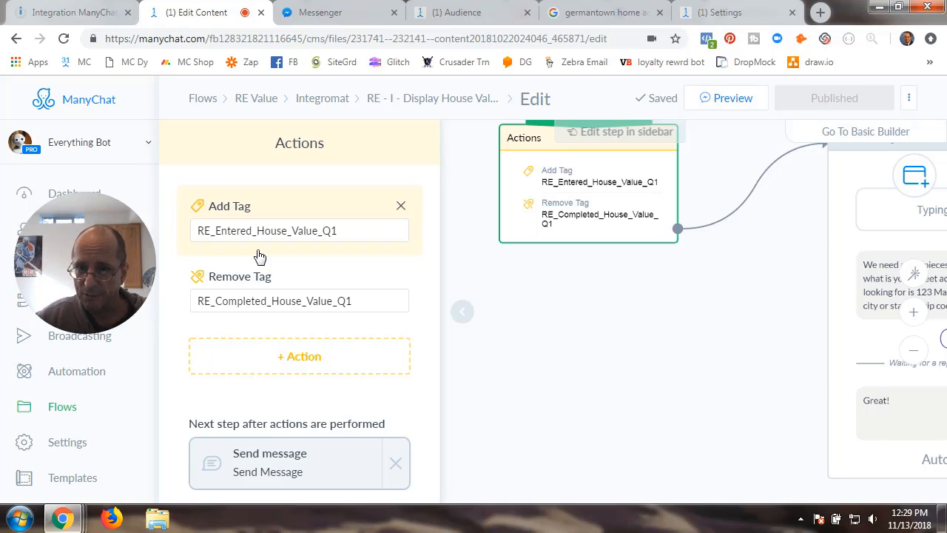
# - In the Send Message step, remove the empty extra question block
pyautogui.click(464, 320)
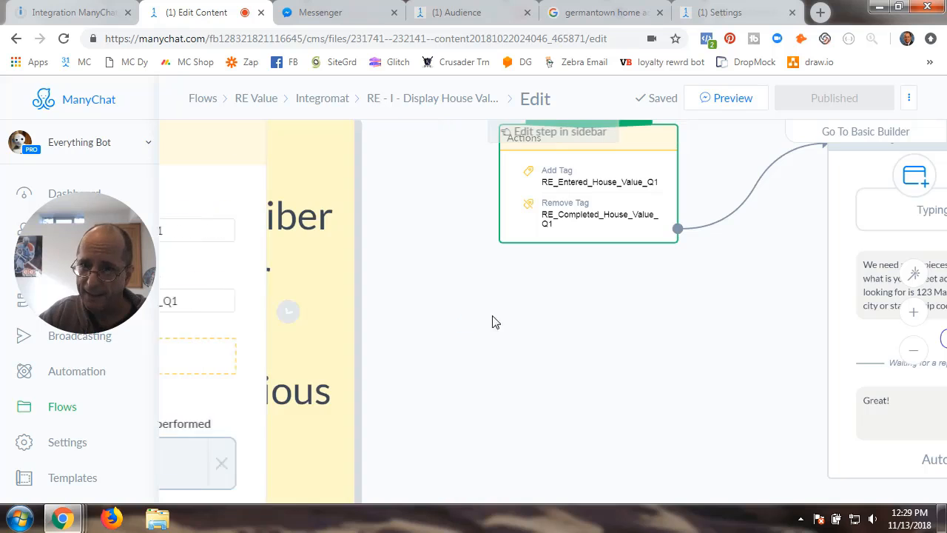
pyautogui.click(484, 265)
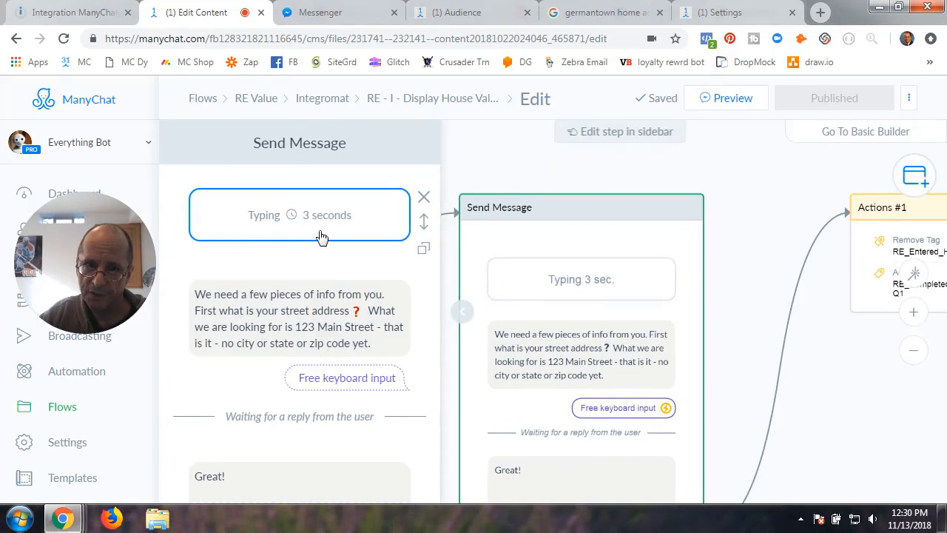
pyautogui.scroll(-2, 198, 309)
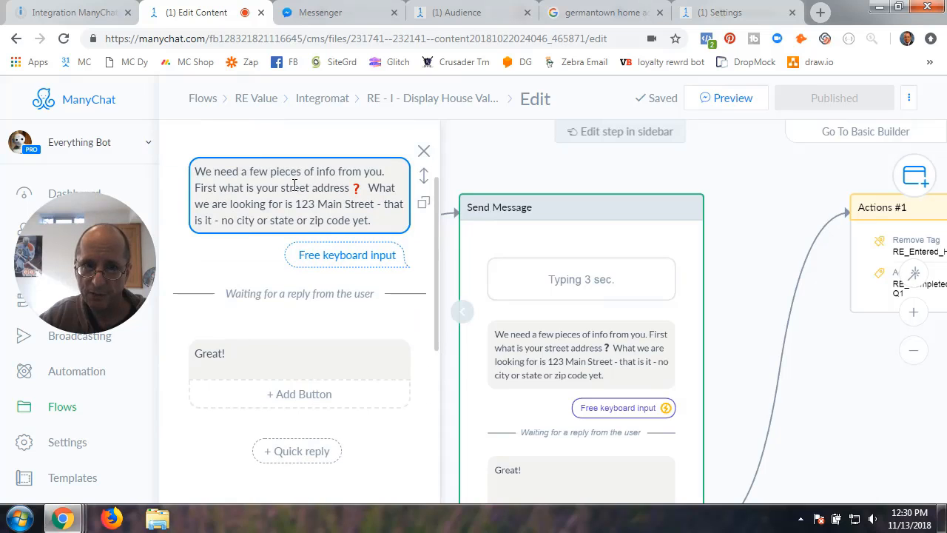
pyautogui.scroll(-5, 293, 254)
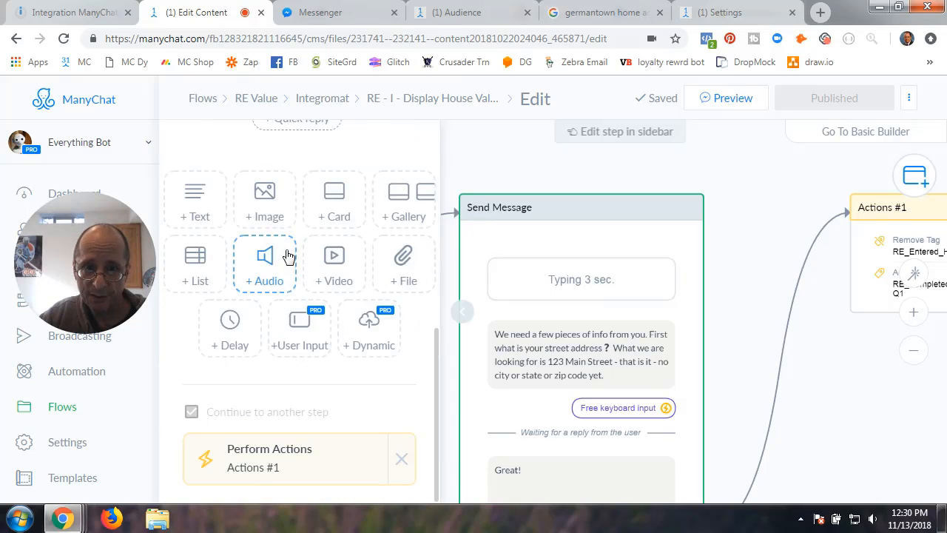
pyautogui.click(303, 337)
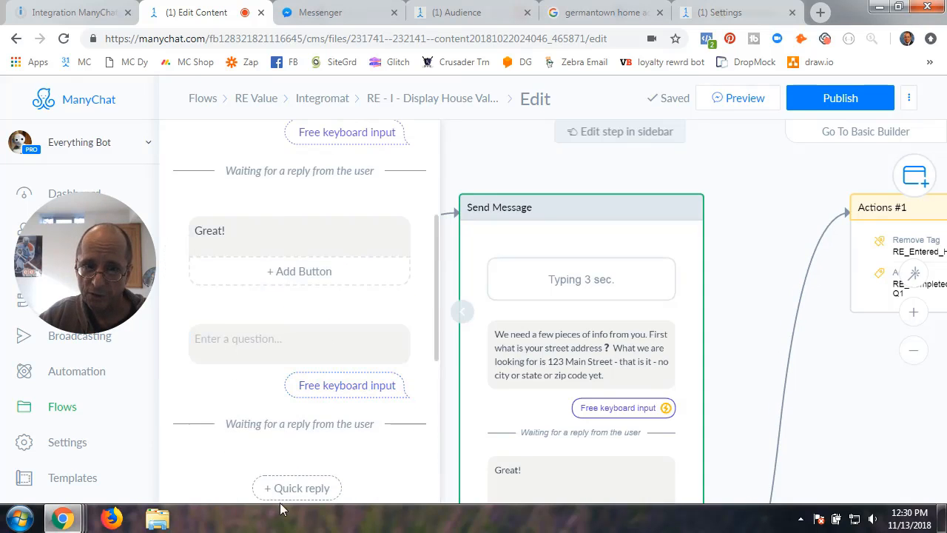
pyautogui.scroll(-5, 296, 385)
pyautogui.scroll(3, 294, 259)
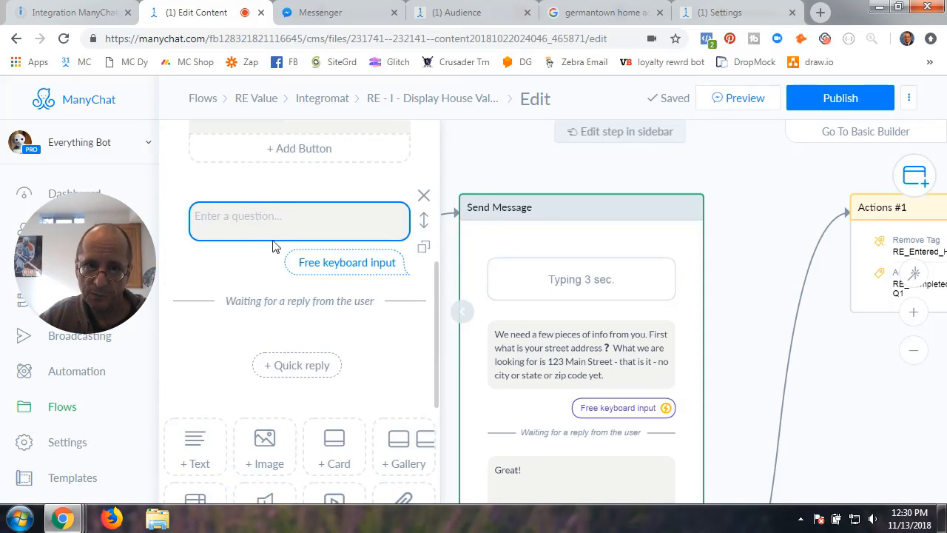
pyautogui.scroll(3, 259, 251)
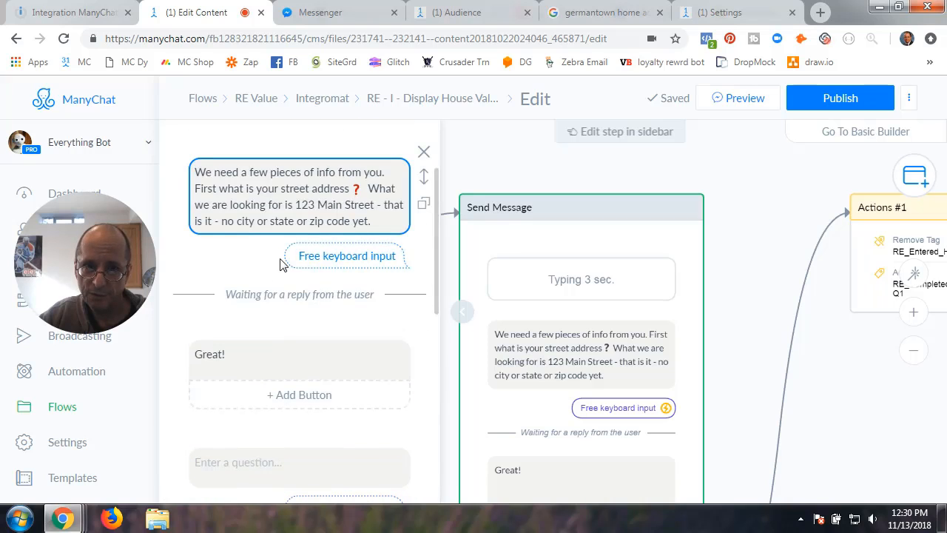
pyautogui.scroll(-2, 280, 267)
pyautogui.click(423, 320)
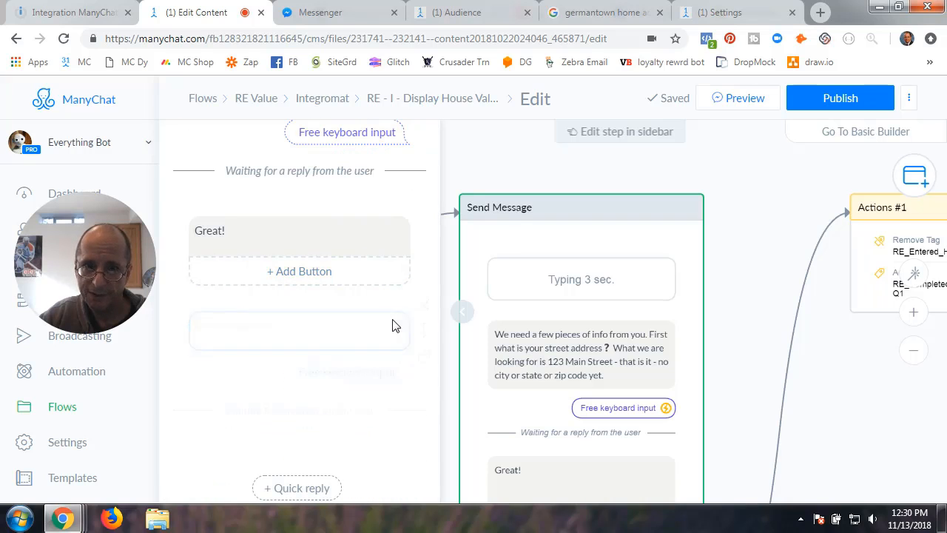
# - Review the address question's input settings: saves to RE_Address, triggers Actions #1
pyautogui.scroll(4, 391, 323)
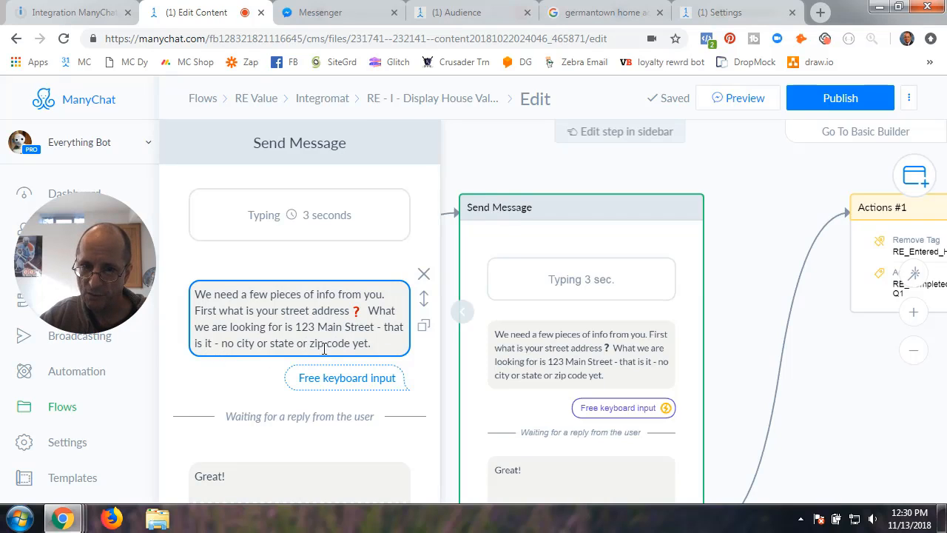
pyautogui.click(293, 324)
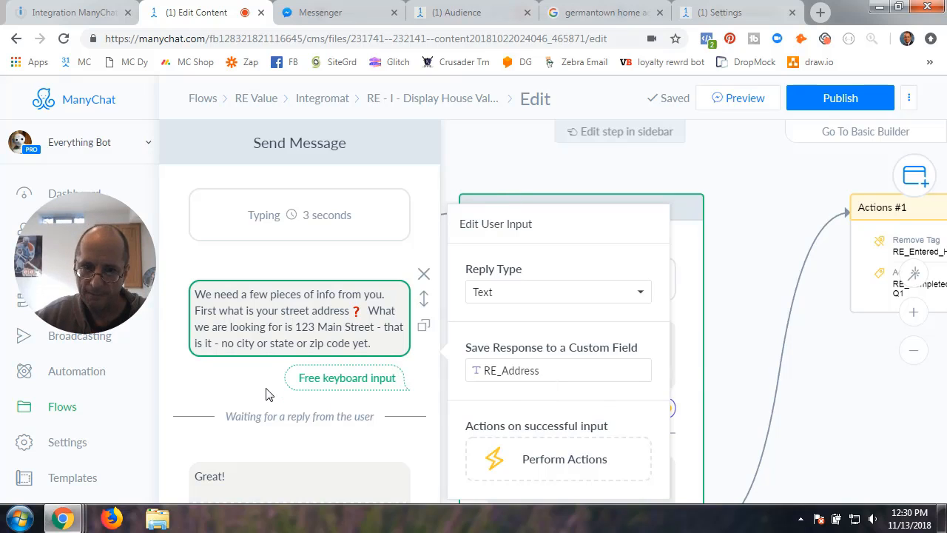
pyautogui.scroll(-2, 263, 395)
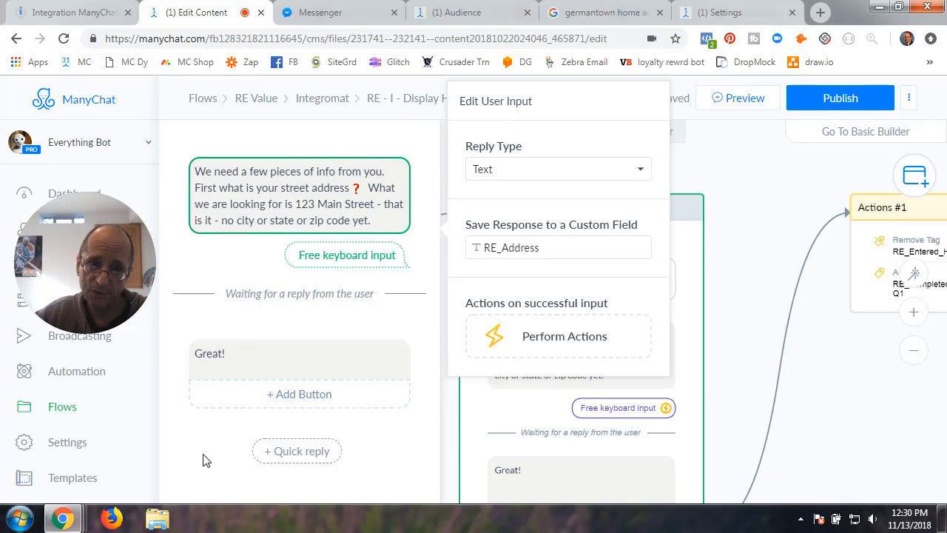
pyautogui.scroll(-5, 205, 459)
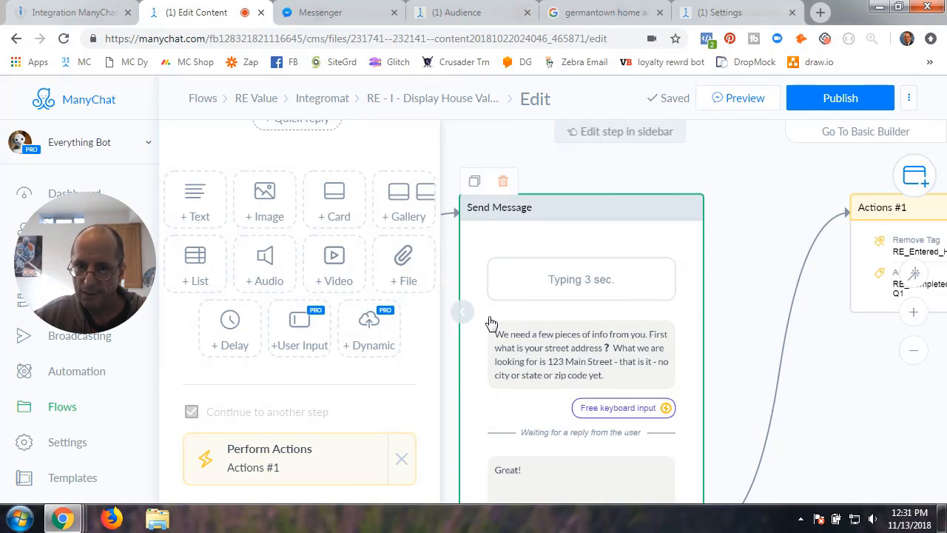
# - Find the Actions #1 step on the canvas and open its tag settings
pyautogui.click(463, 313)
pyautogui.moveTo(412, 390); pyautogui.dragTo(364, 236)
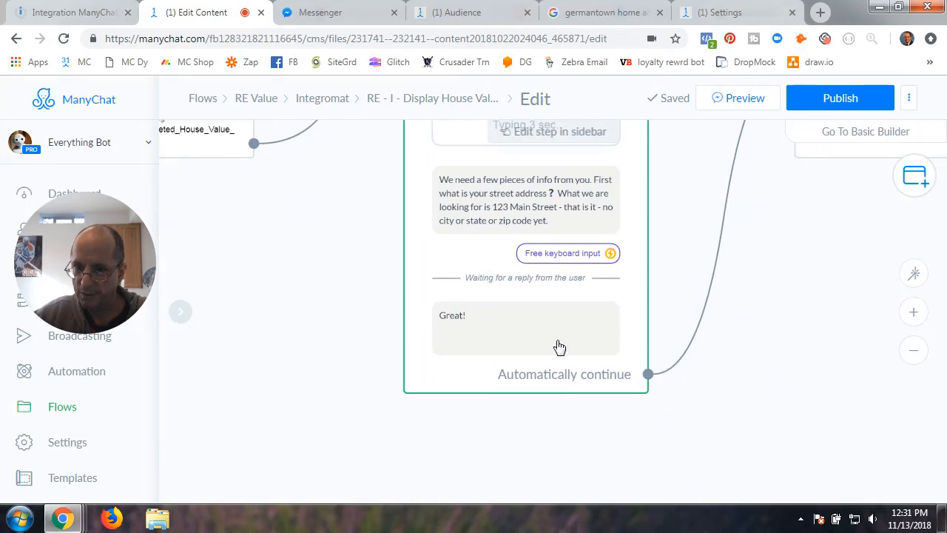
pyautogui.moveTo(784, 257); pyautogui.dragTo(647, 366)
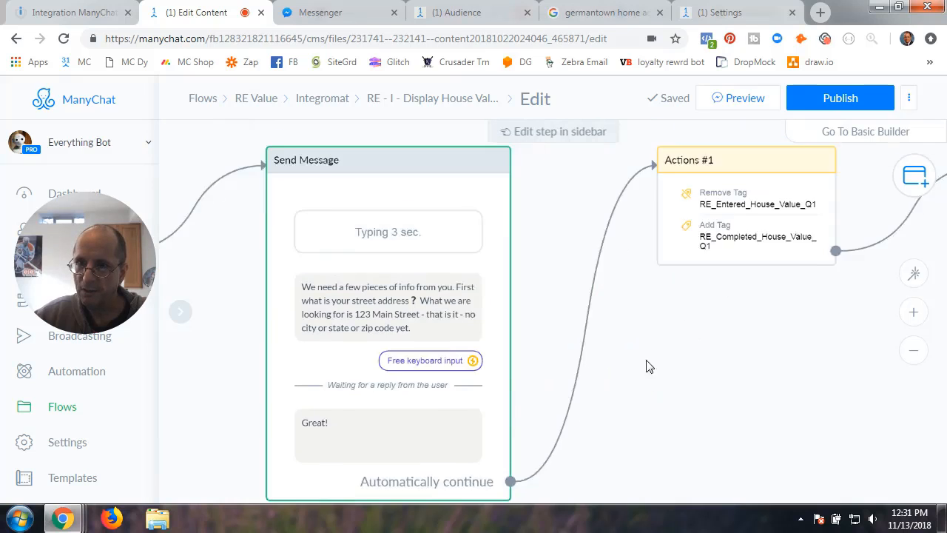
pyautogui.click(706, 199)
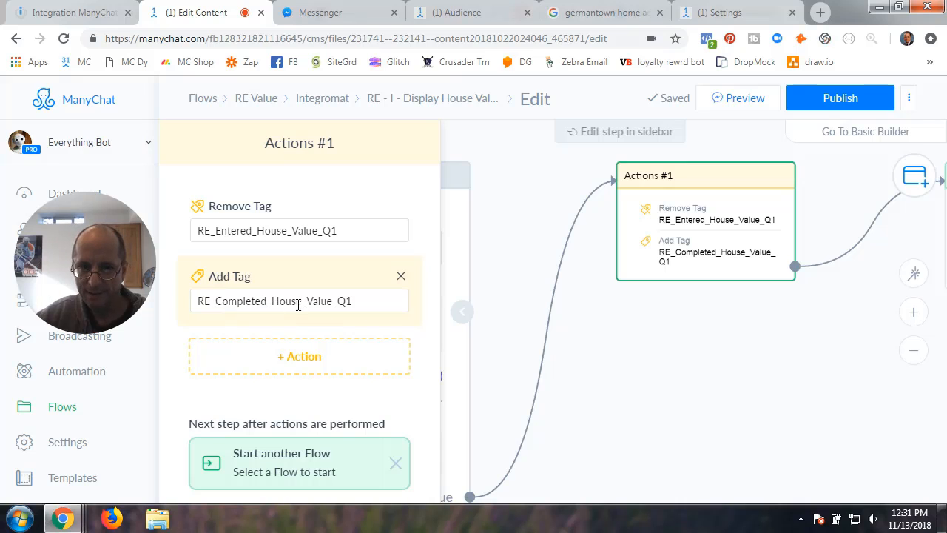
pyautogui.click(464, 318)
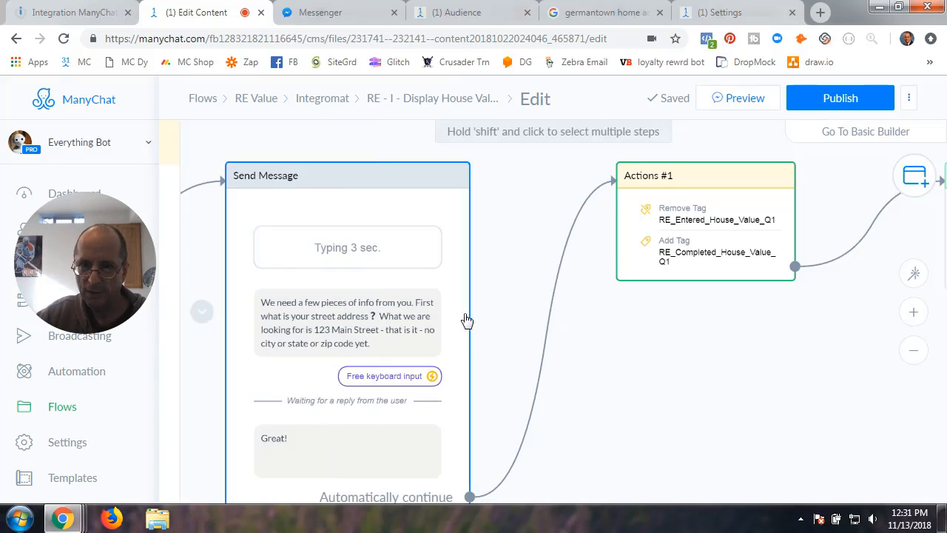
pyautogui.moveTo(476, 338); pyautogui.dragTo(654, 333)
pyautogui.click(174, 225)
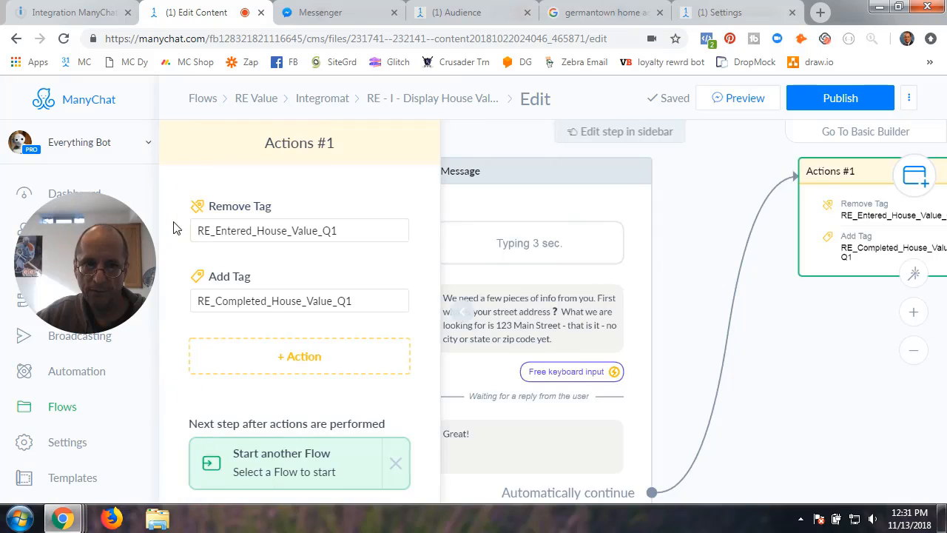
# - Abandon an edit to the removed tag's name, then delete both existing tag actions
pyautogui.click(310, 234)
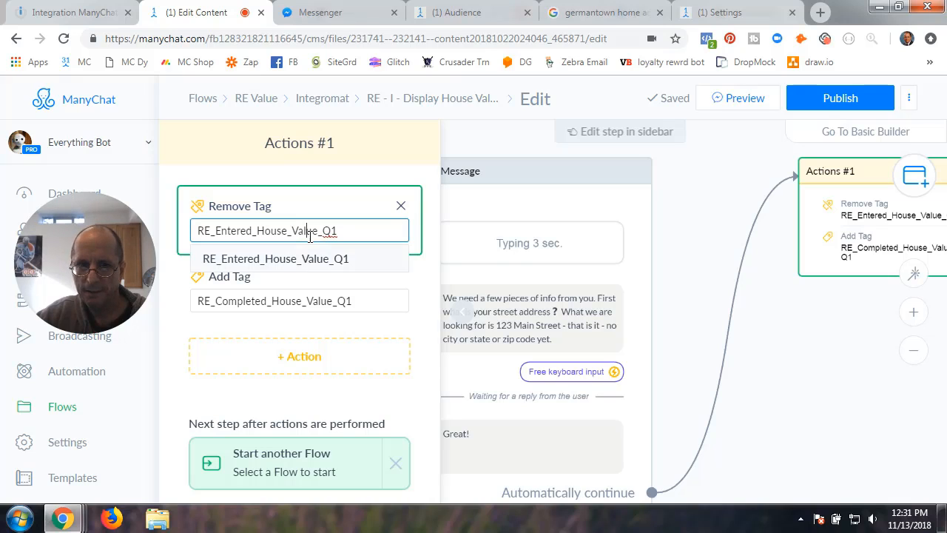
pyautogui.click(281, 261)
pyautogui.click(296, 231)
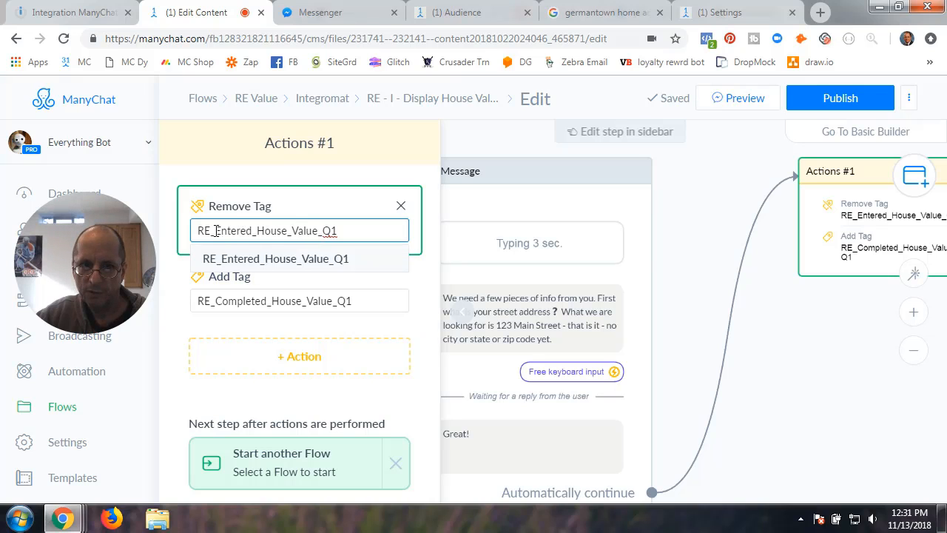
pyautogui.moveTo(215, 231); pyautogui.dragTo(249, 232)
pyautogui.write('com')
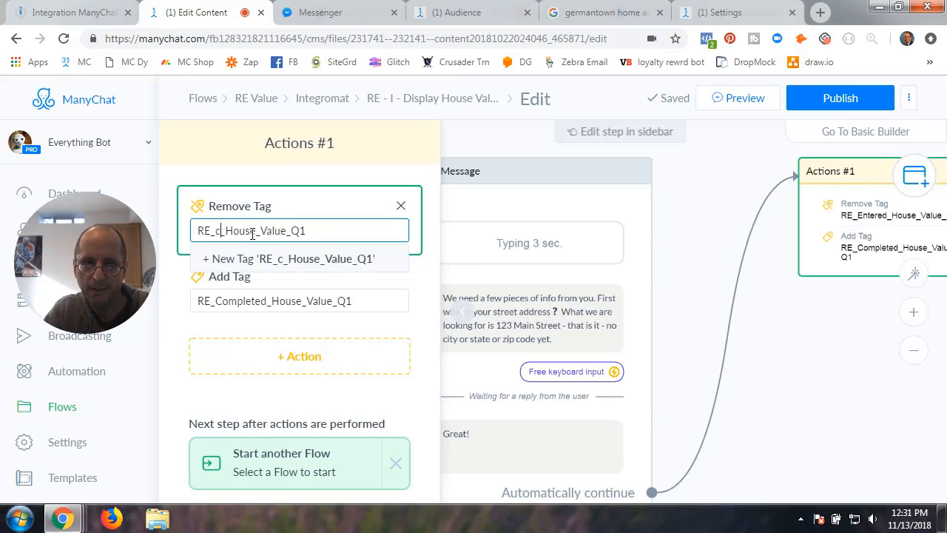
pyautogui.press('BackSpace')
pyautogui.press('BackSpace')
pyautogui.press('BackSpace')
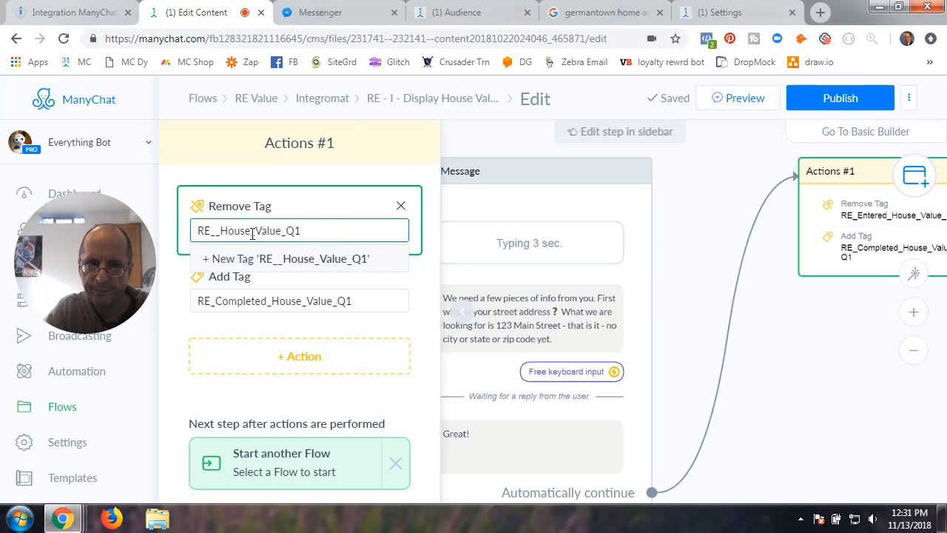
pyautogui.click(401, 206)
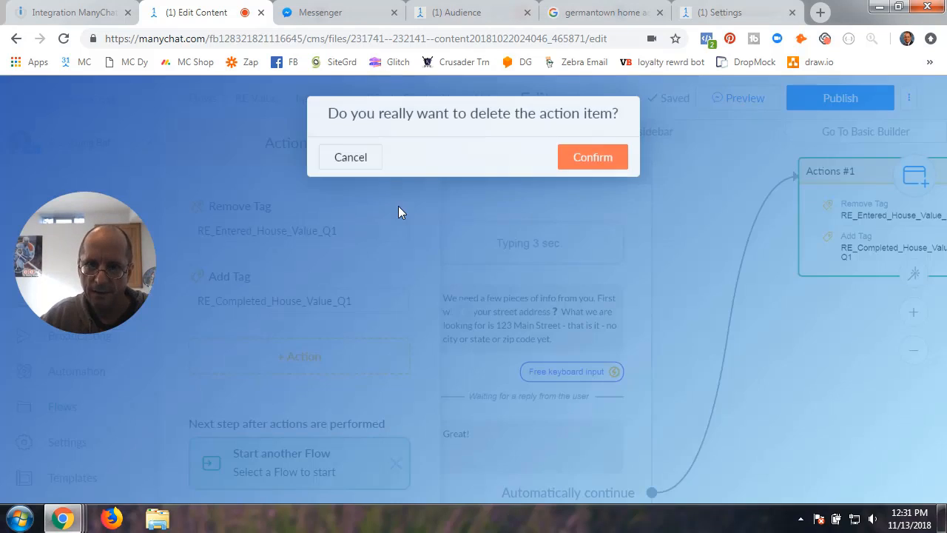
pyautogui.click(598, 162)
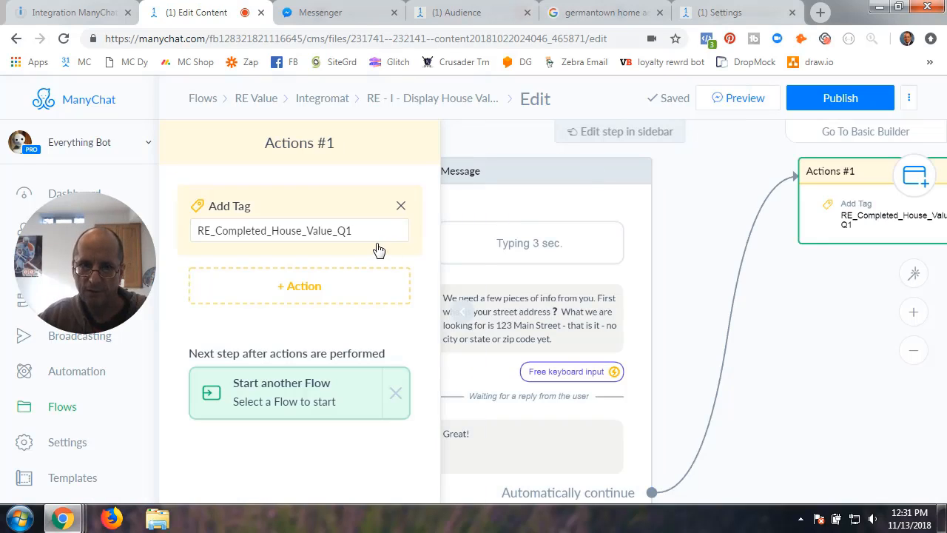
pyautogui.click(400, 205)
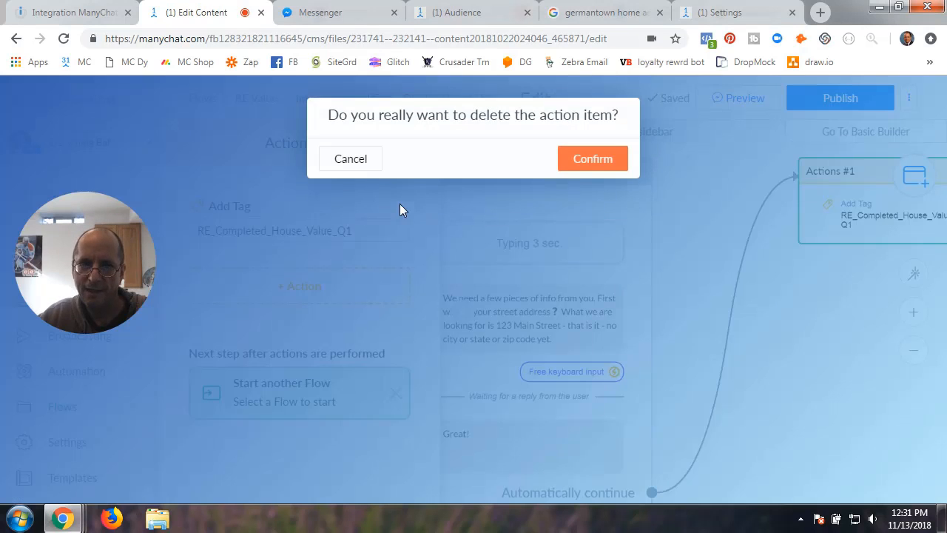
pyautogui.click(596, 159)
# - Make Actions #1 add RE_Entered_House_Value_Q1 and remove RE_Completed_House_Value_Q1
pyautogui.click(295, 213)
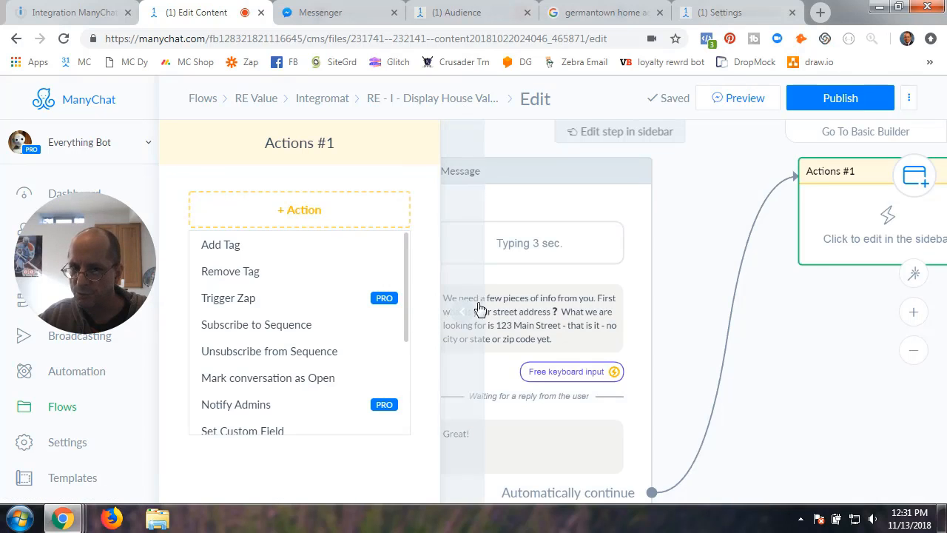
pyautogui.click(234, 253)
pyautogui.click(248, 232)
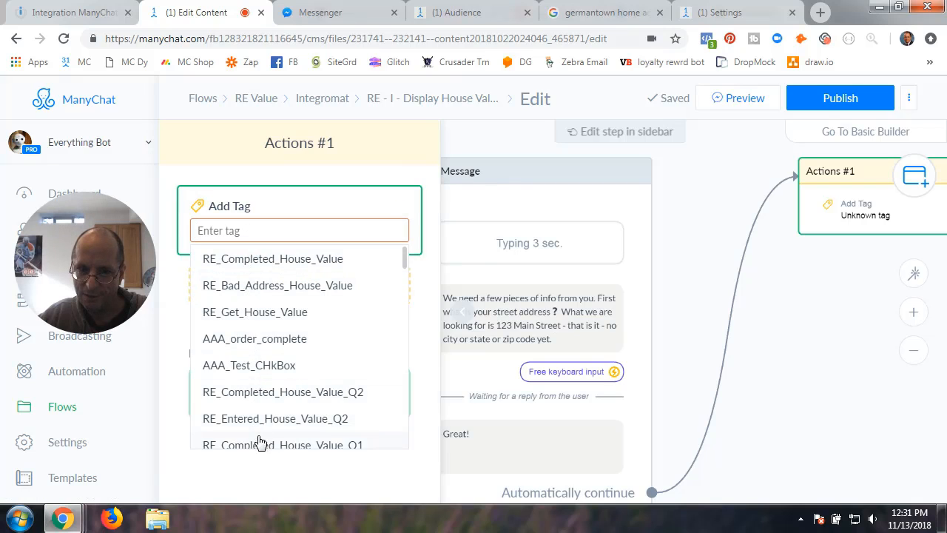
pyautogui.scroll(-2, 256, 429)
pyautogui.click(256, 349)
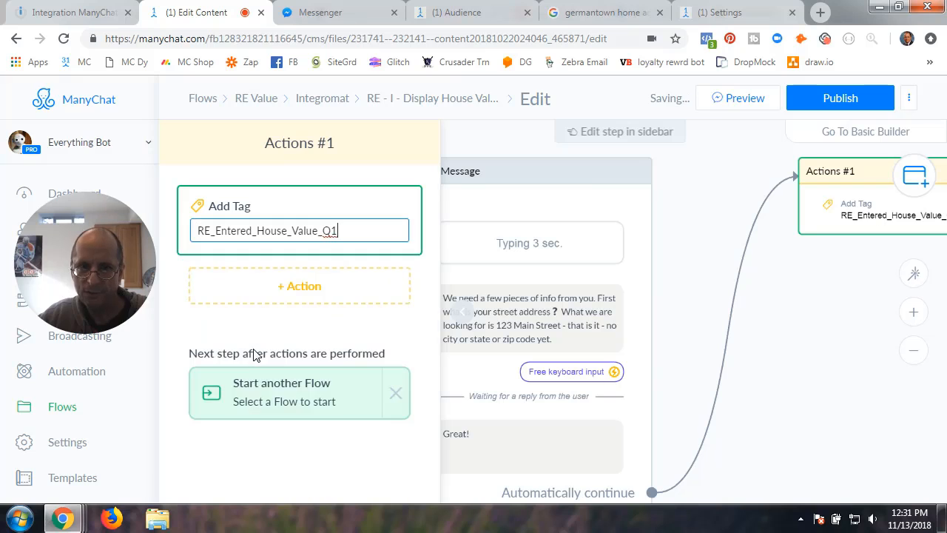
pyautogui.click(279, 292)
pyautogui.click(245, 349)
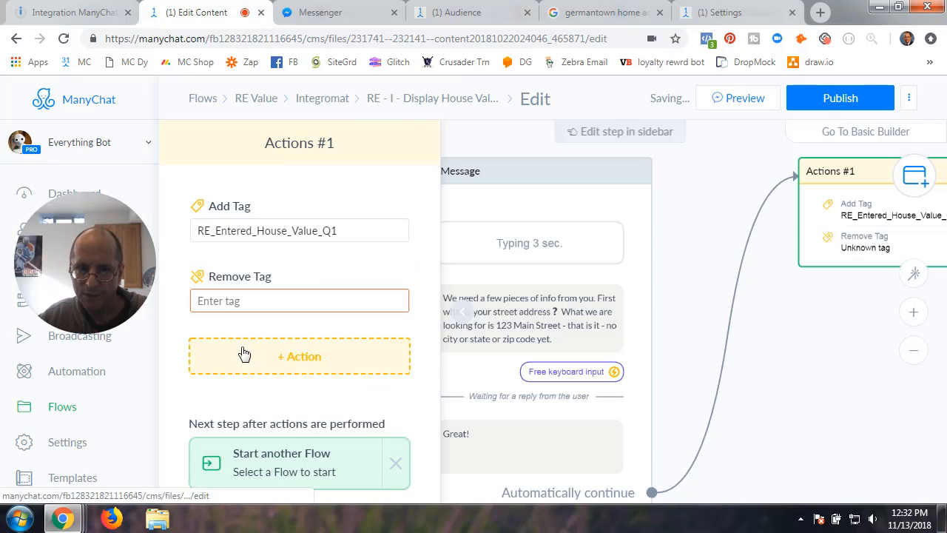
pyautogui.click(256, 298)
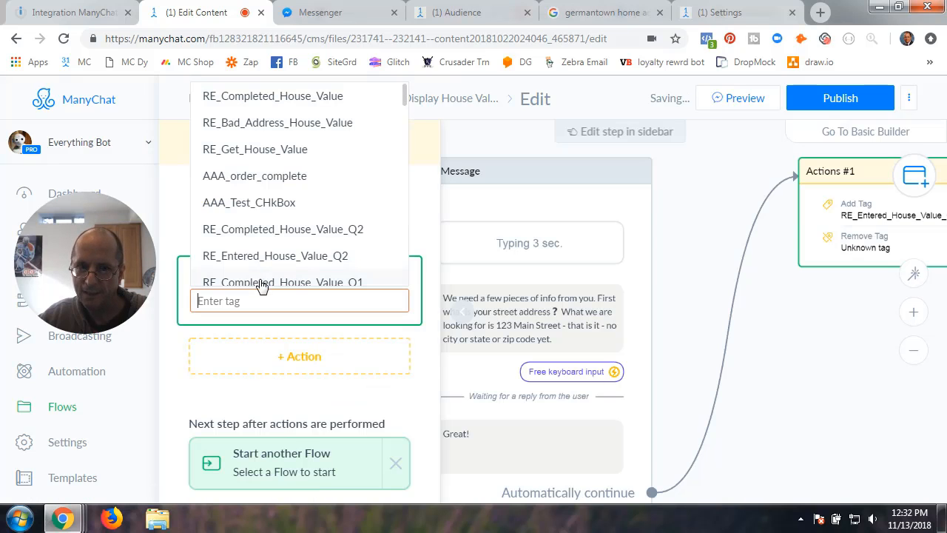
pyautogui.scroll(-2, 295, 271)
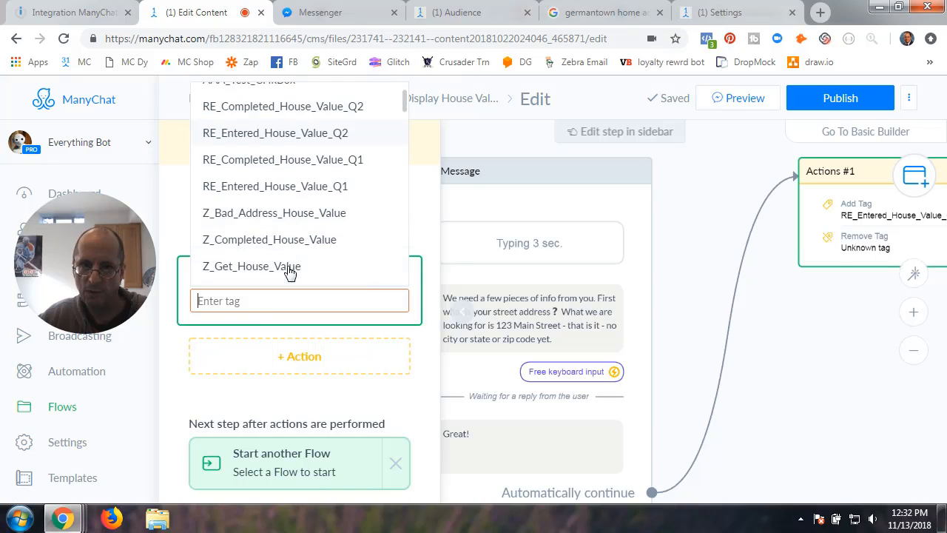
pyautogui.click(273, 164)
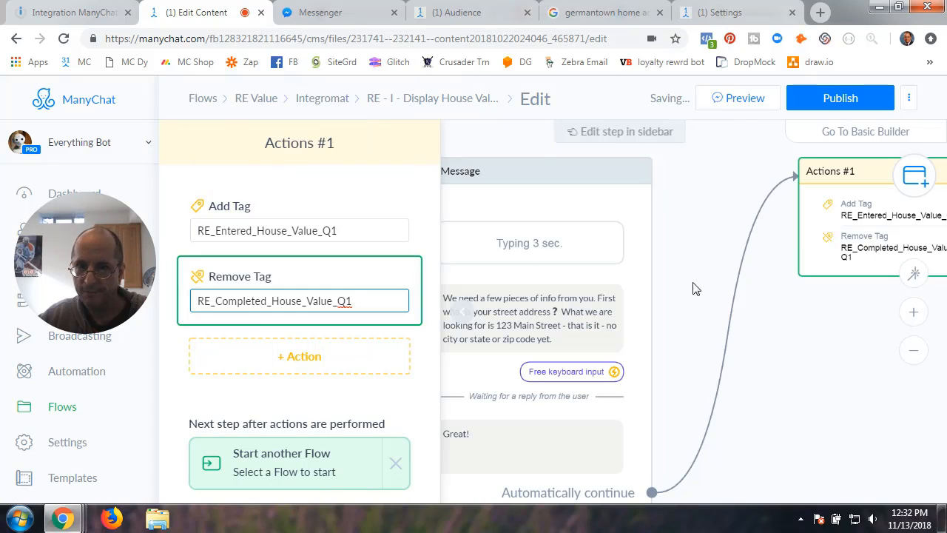
pyautogui.click(710, 289)
pyautogui.click(217, 209)
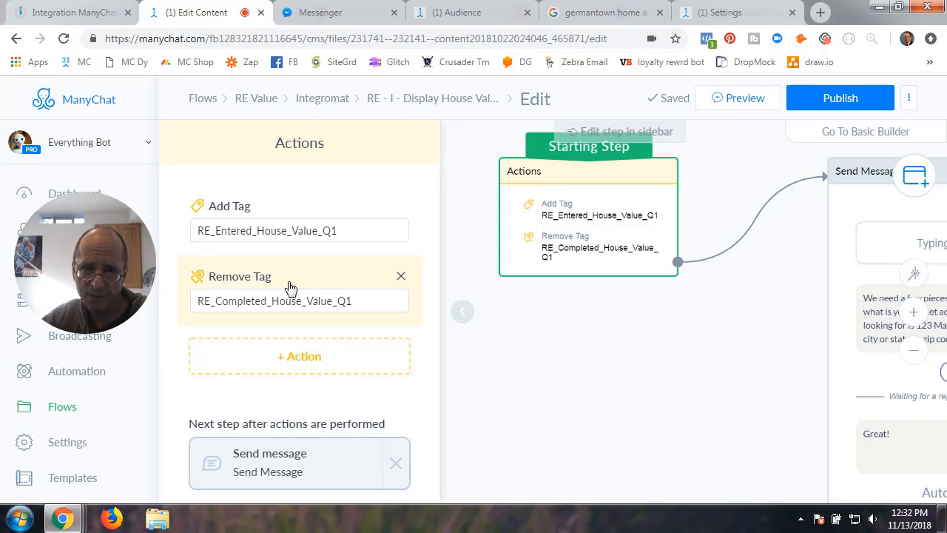
pyautogui.click(467, 317)
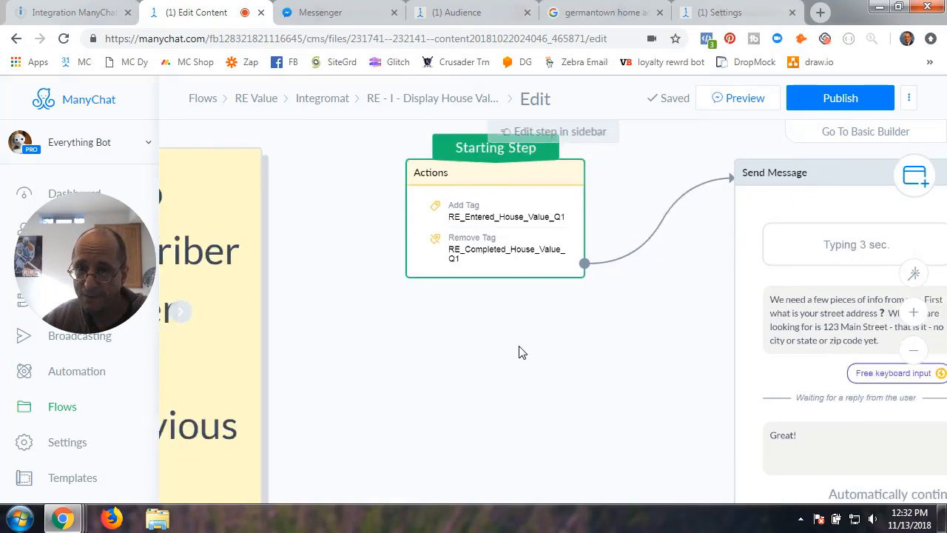
pyautogui.moveTo(384, 337); pyautogui.dragTo(211, 317)
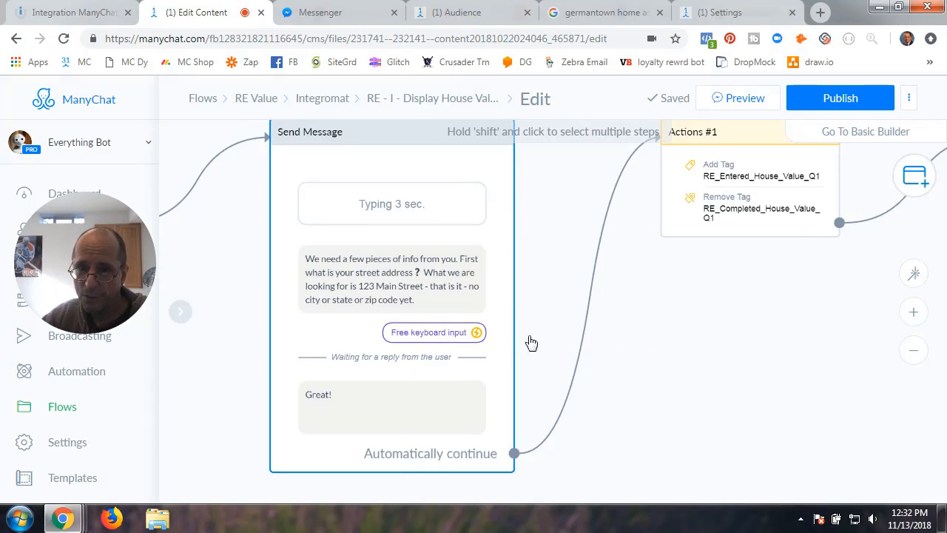
pyautogui.moveTo(674, 336); pyautogui.dragTo(482, 391)
pyautogui.click(591, 212)
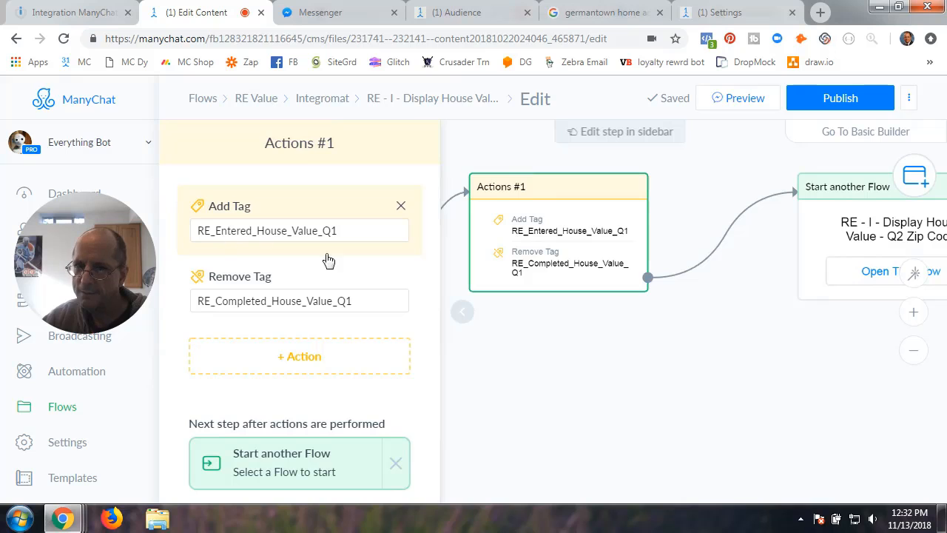
pyautogui.click(466, 317)
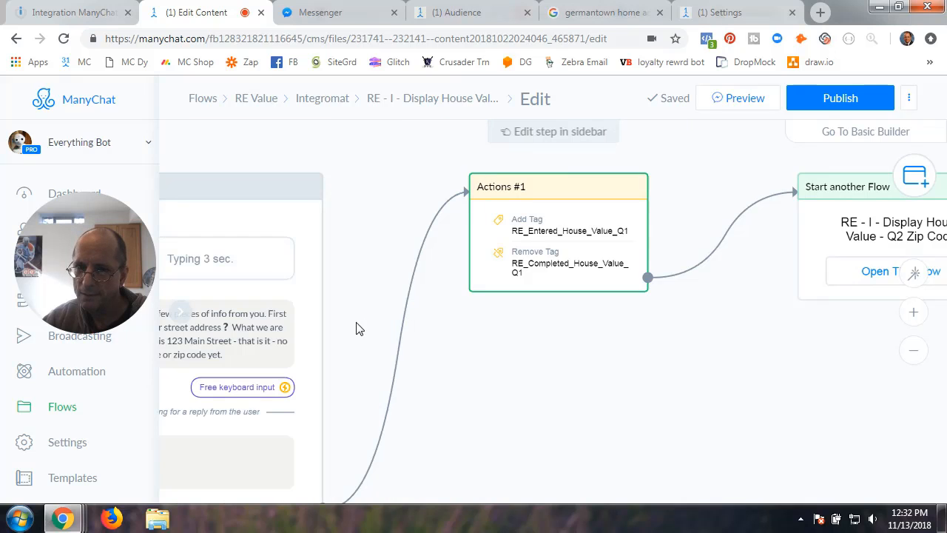
pyautogui.moveTo(356, 329); pyautogui.dragTo(281, 325)
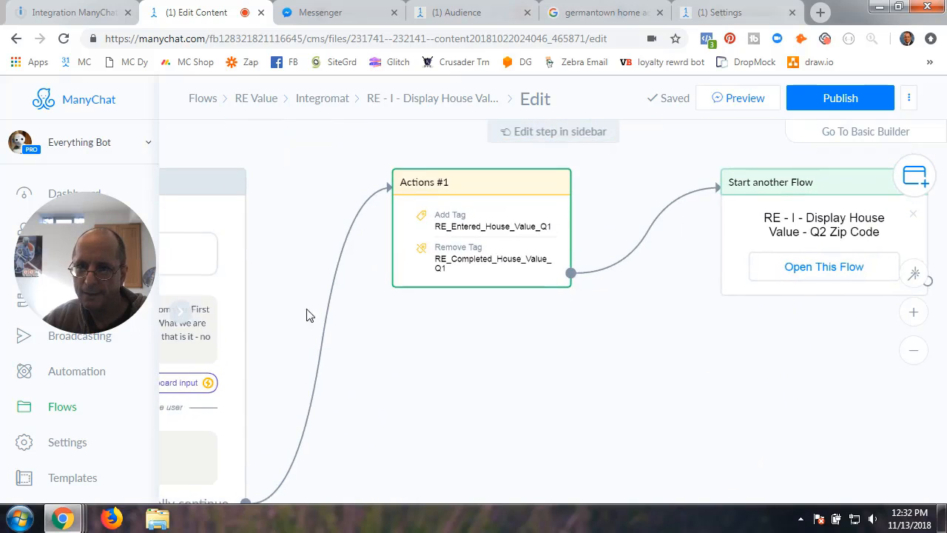
# - Open Actions #1 and delete its existing Add Tag and Remove Tag actions
pyautogui.click(494, 216)
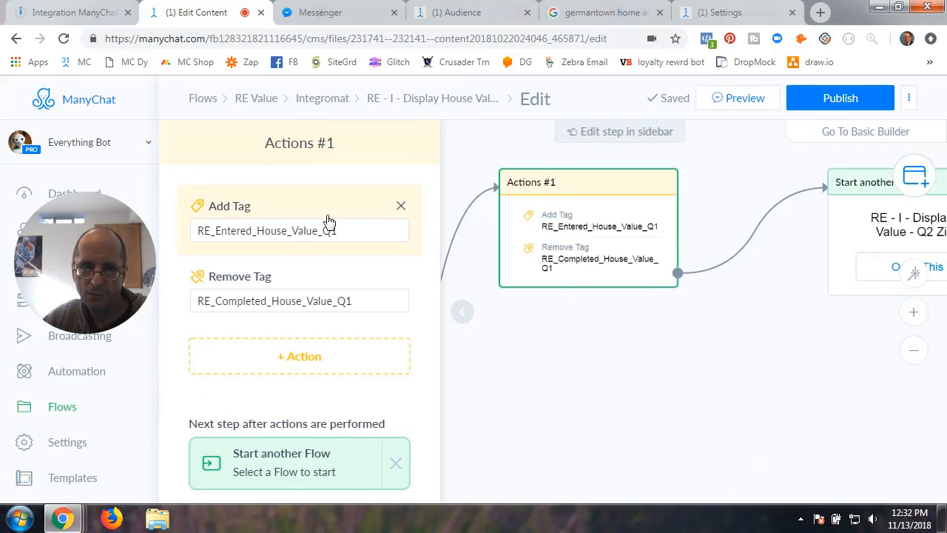
pyautogui.click(401, 209)
pyautogui.click(596, 159)
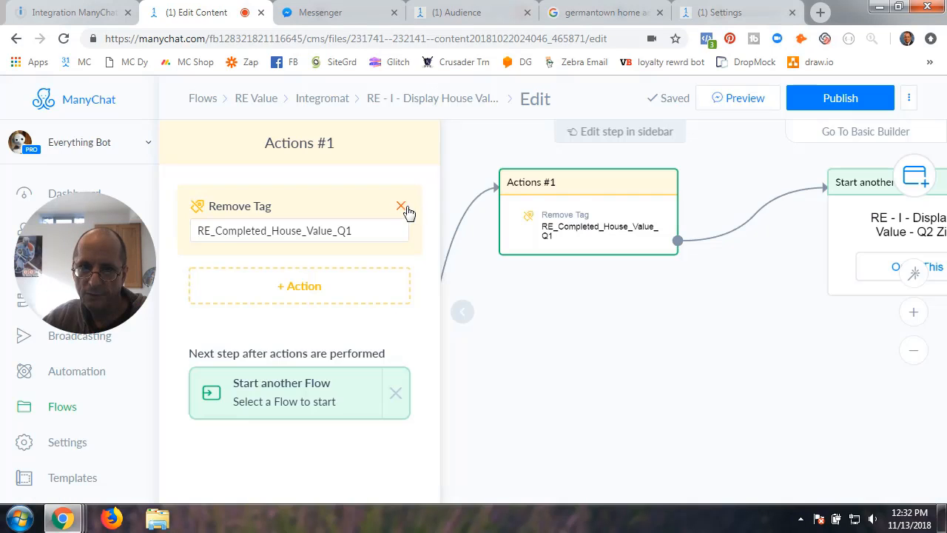
pyautogui.click(402, 209)
pyautogui.click(589, 159)
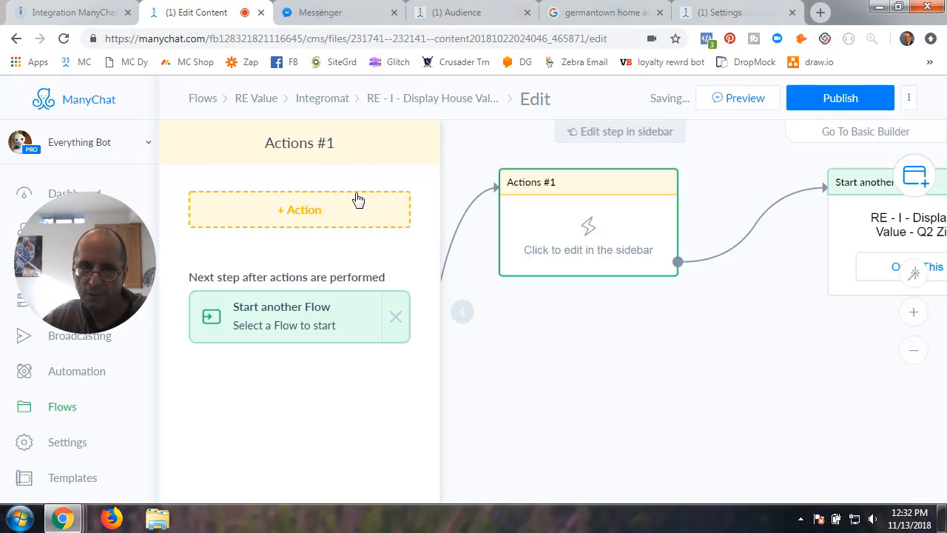
# - Add the tag RE_Completed_House_Value_Q1 and remove RE_Entered_House_Value_Q1
pyautogui.click(320, 216)
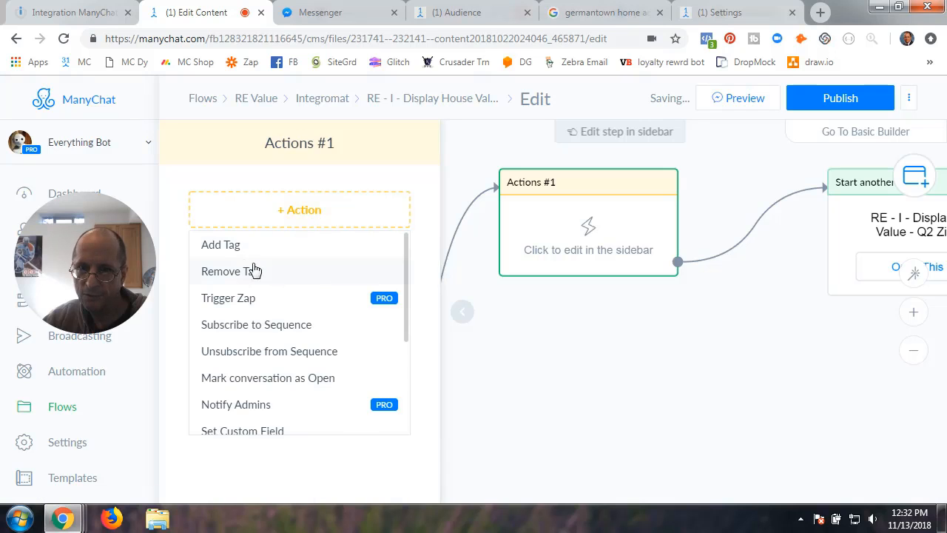
pyautogui.click(228, 250)
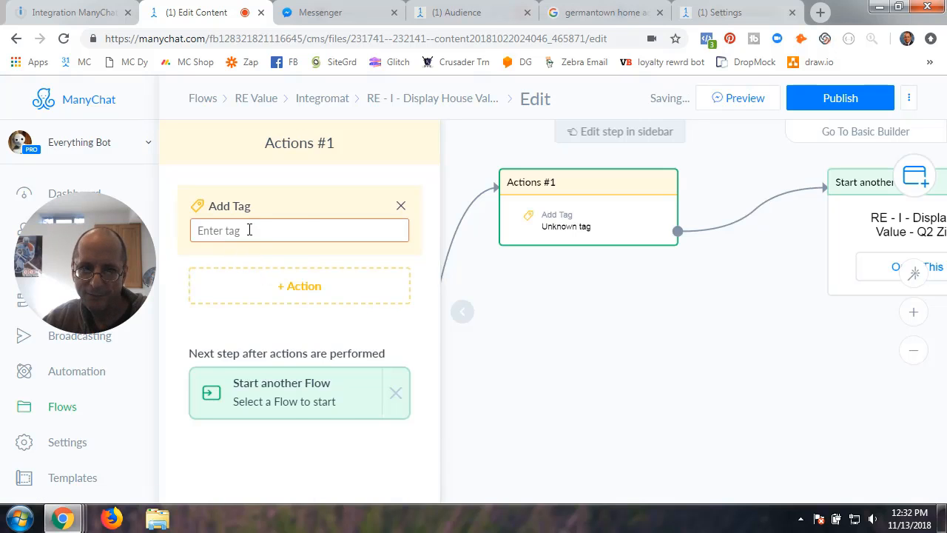
pyautogui.click(249, 231)
pyautogui.scroll(-3, 263, 362)
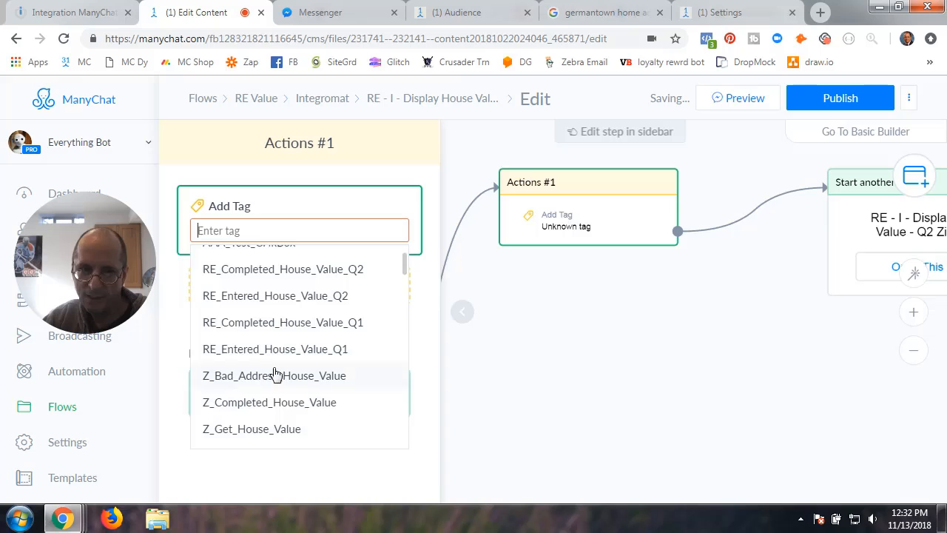
pyautogui.click(251, 331)
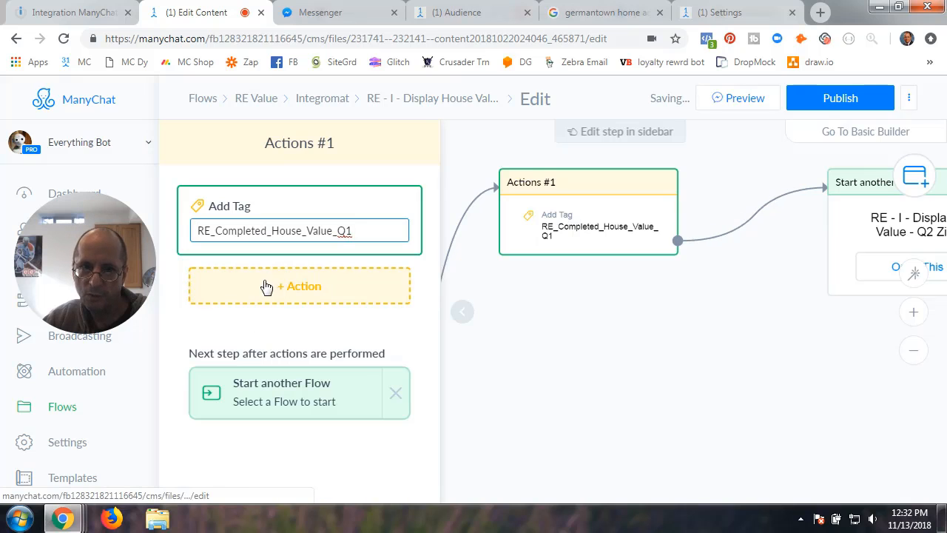
pyautogui.click(264, 286)
pyautogui.click(233, 348)
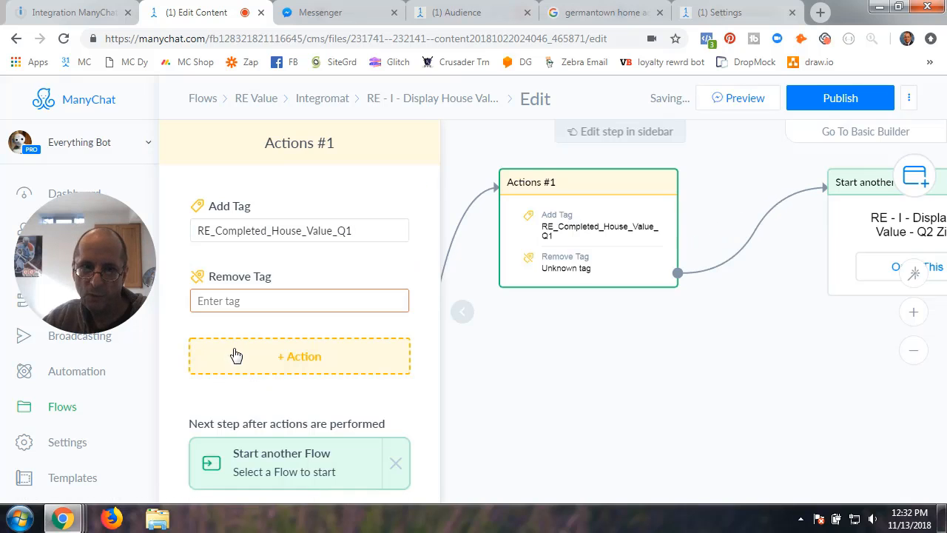
pyautogui.click(254, 304)
pyautogui.scroll(-3, 260, 267)
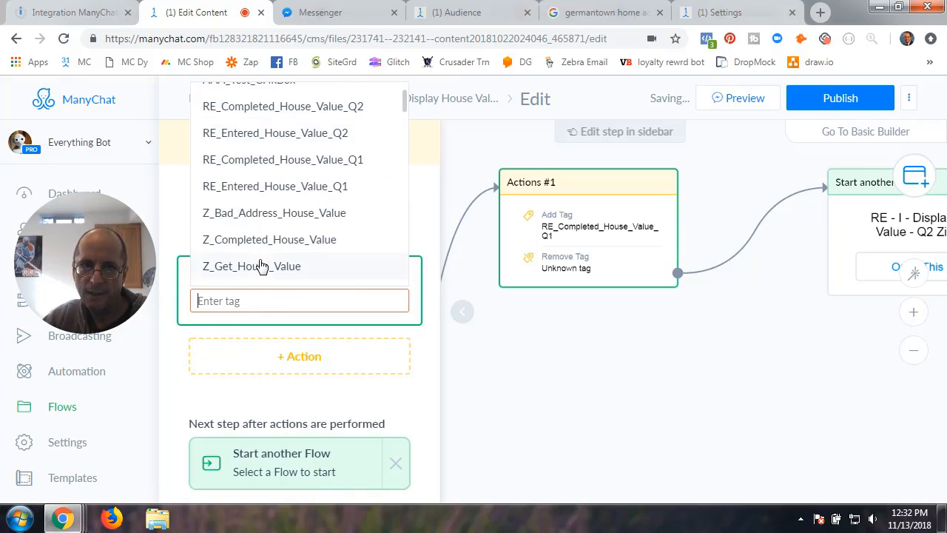
pyautogui.click(274, 190)
pyautogui.click(518, 389)
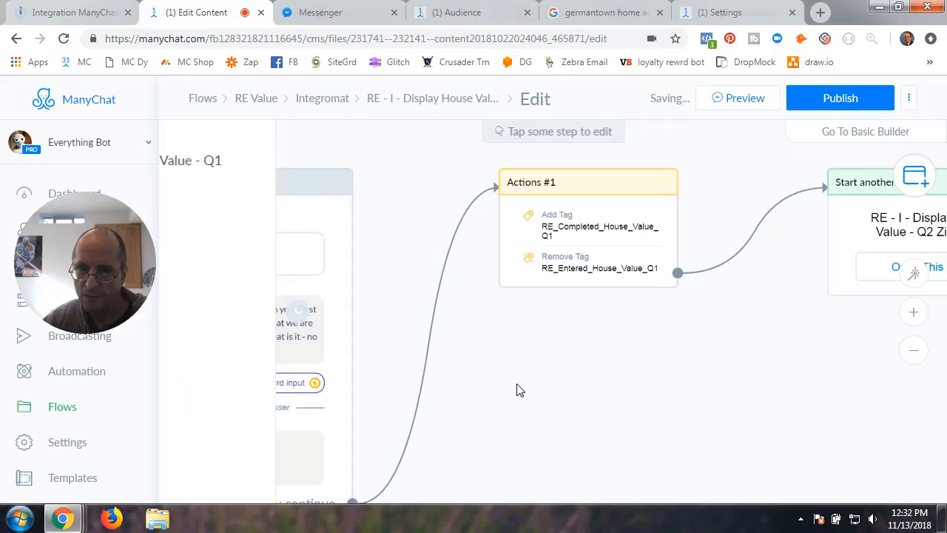
# - Review the Starting Step, Actions #1 tags and Start another Flow step
pyautogui.moveTo(360, 353); pyautogui.dragTo(602, 331)
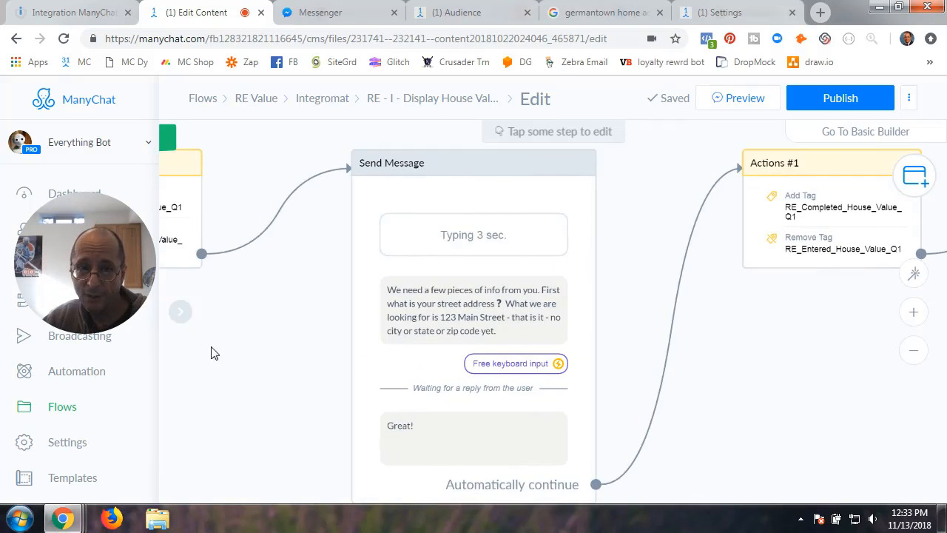
pyautogui.moveTo(212, 353); pyautogui.dragTo(394, 366)
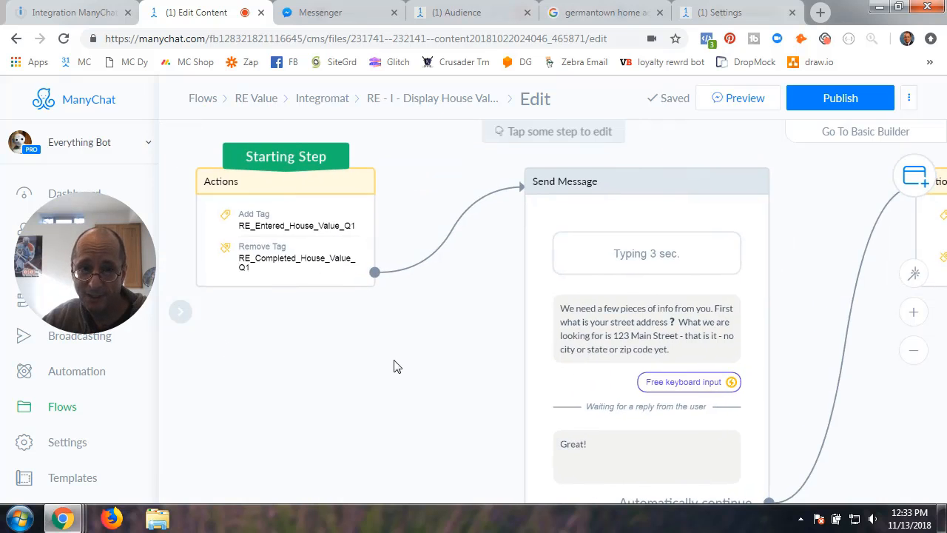
pyautogui.click(316, 217)
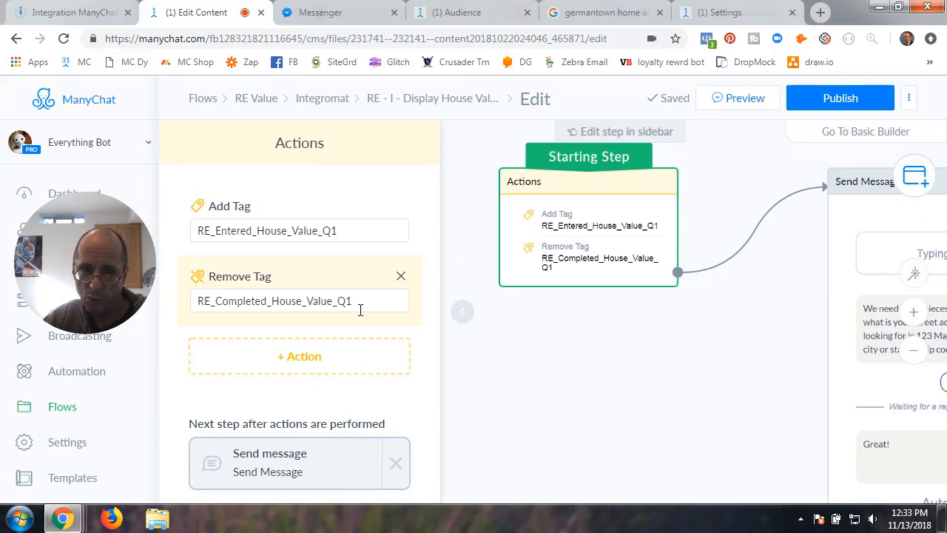
pyautogui.click(628, 376)
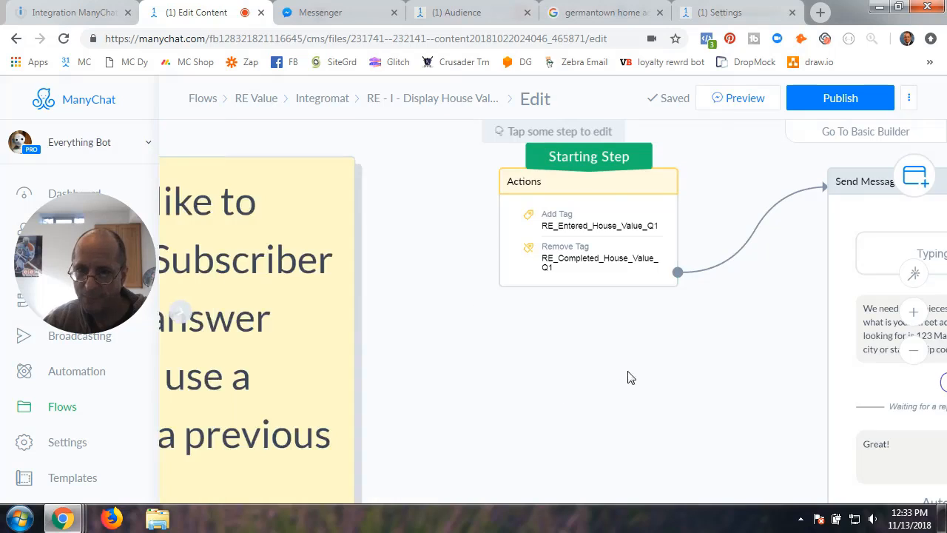
pyautogui.moveTo(629, 377); pyautogui.dragTo(226, 345)
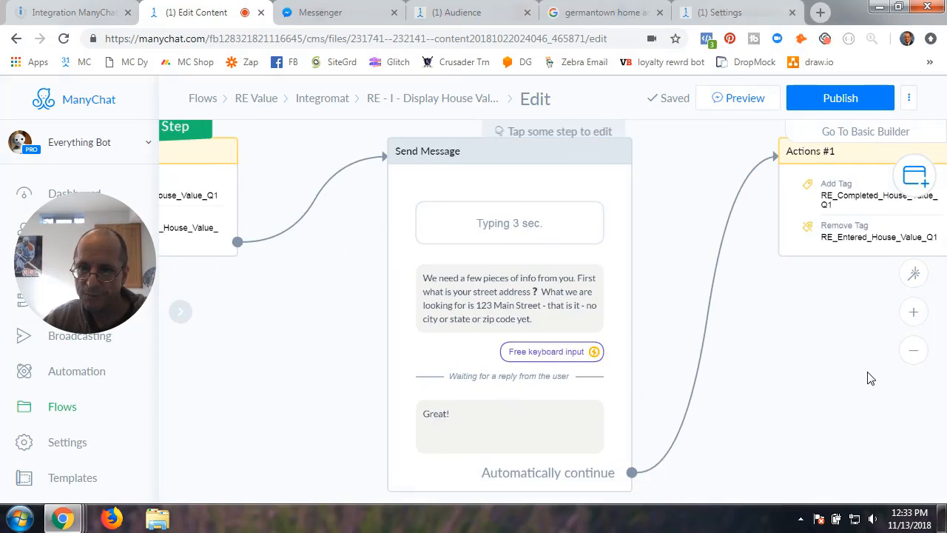
pyautogui.moveTo(867, 376); pyautogui.dragTo(573, 375)
pyautogui.click(588, 206)
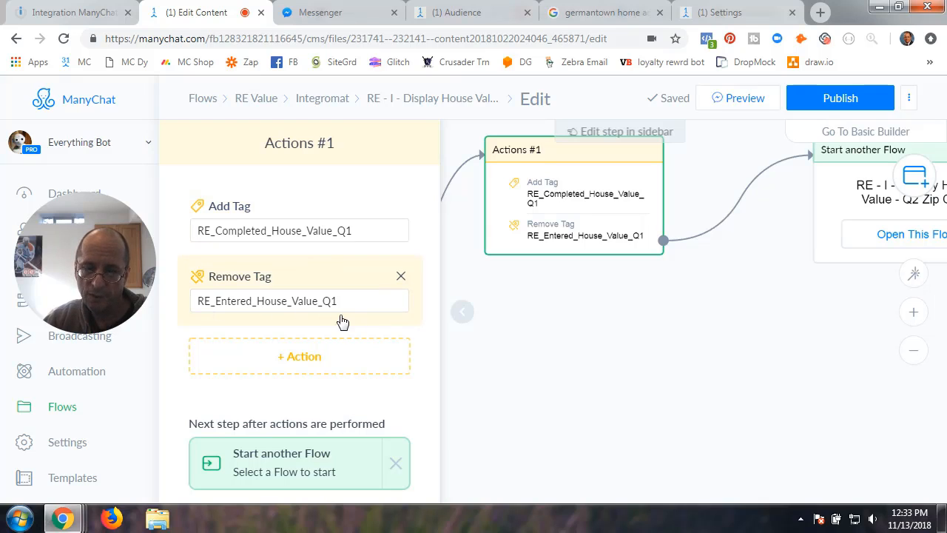
pyautogui.click(462, 312)
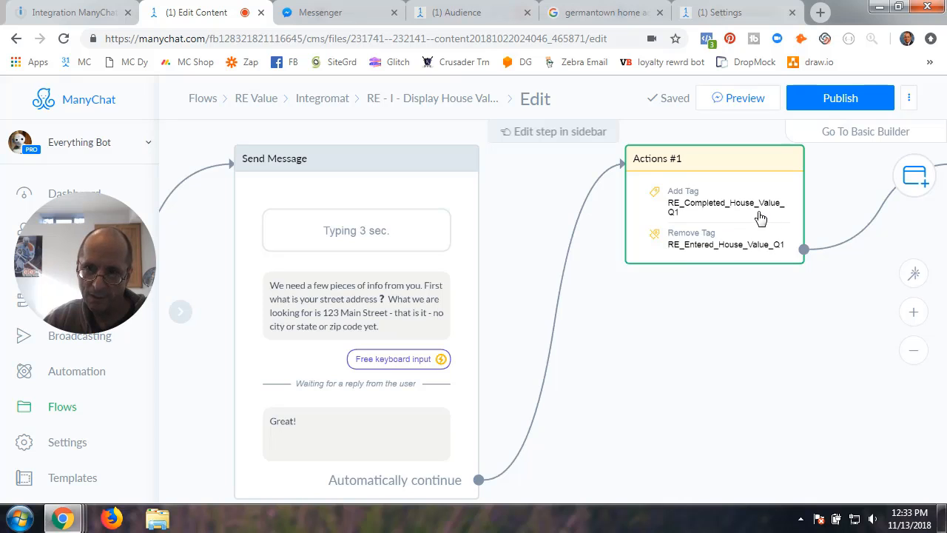
pyautogui.moveTo(700, 325); pyautogui.dragTo(357, 339)
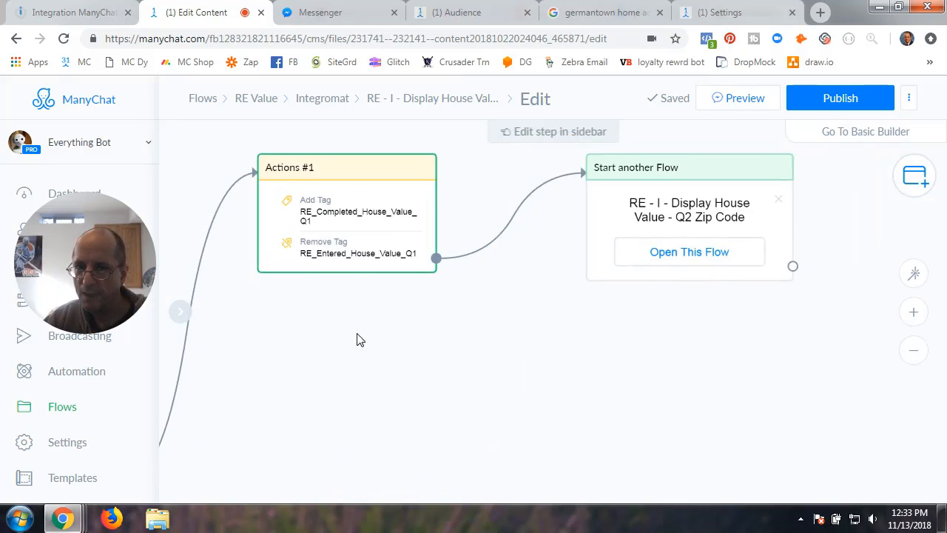
pyautogui.click(338, 216)
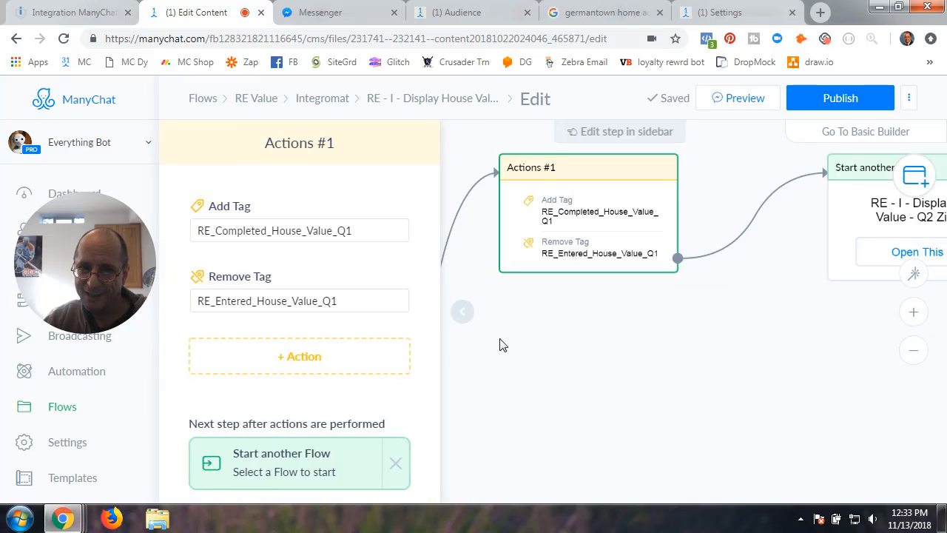
pyautogui.click(614, 354)
pyautogui.click(672, 226)
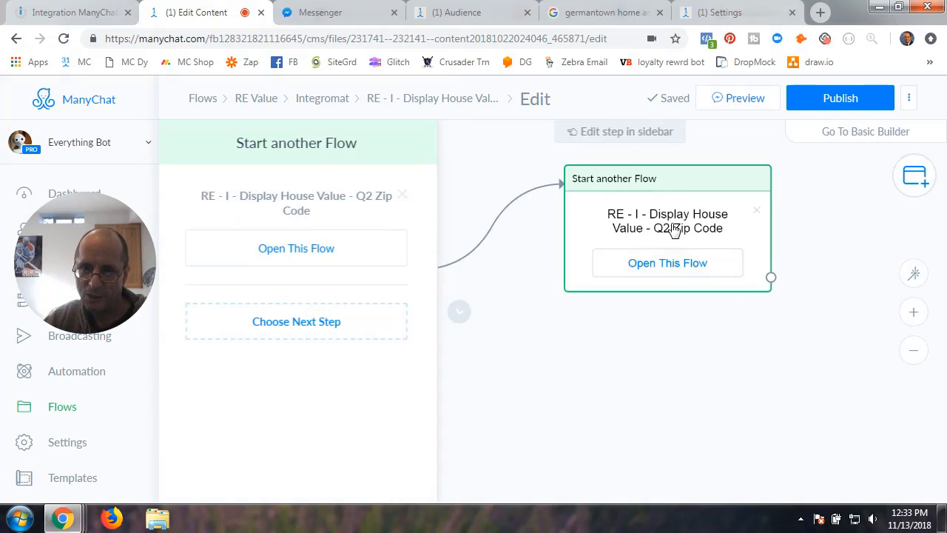
pyautogui.click(462, 315)
# - Publish the Q1 Address flow and go back to the Integromat flow list
pyautogui.scroll(2, 633, 348)
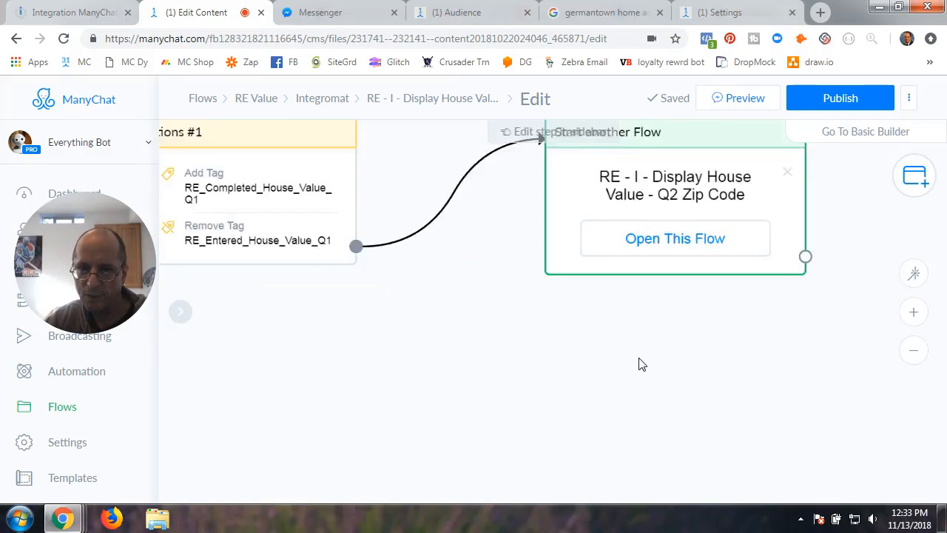
pyautogui.scroll(1, 641, 363)
pyautogui.moveTo(732, 336); pyautogui.dragTo(652, 433)
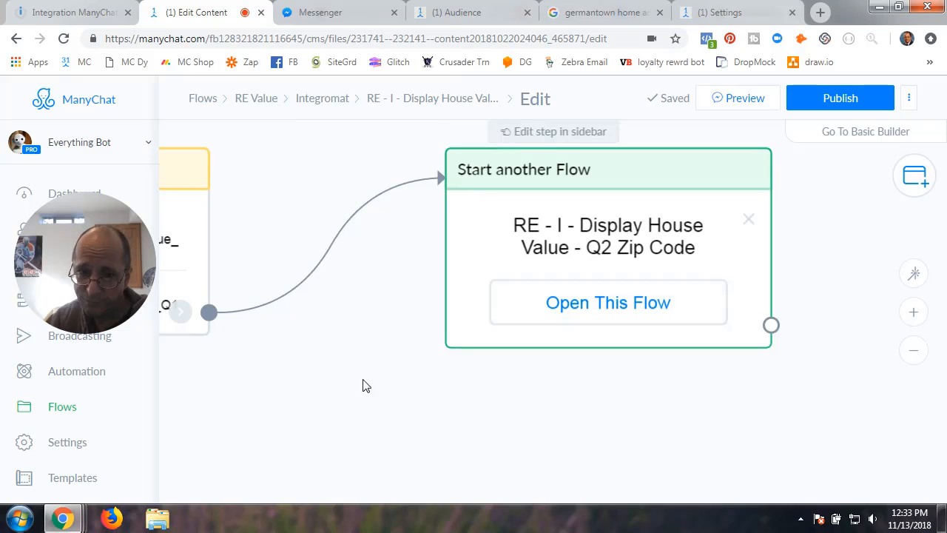
pyautogui.moveTo(363, 386); pyautogui.dragTo(600, 375)
pyautogui.scroll(-2, 600, 375)
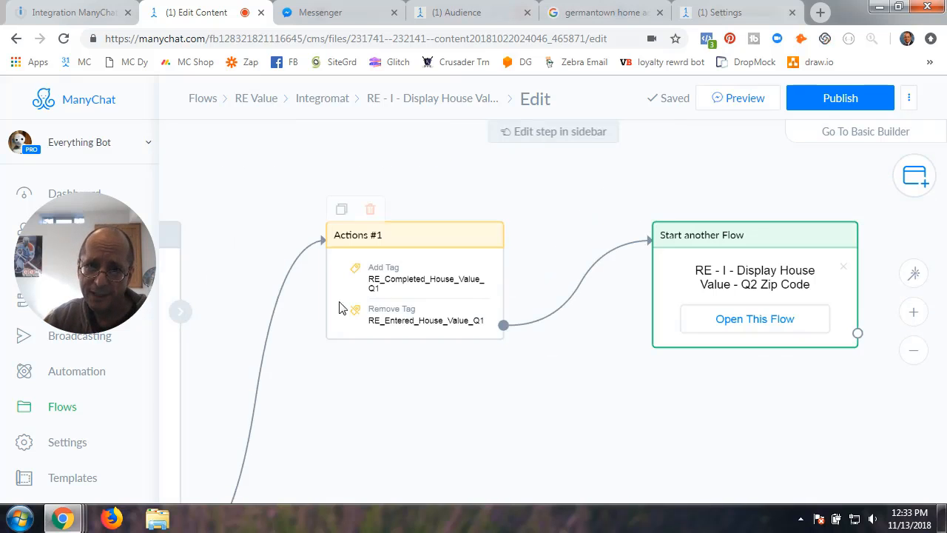
pyautogui.moveTo(378, 376); pyautogui.dragTo(518, 347)
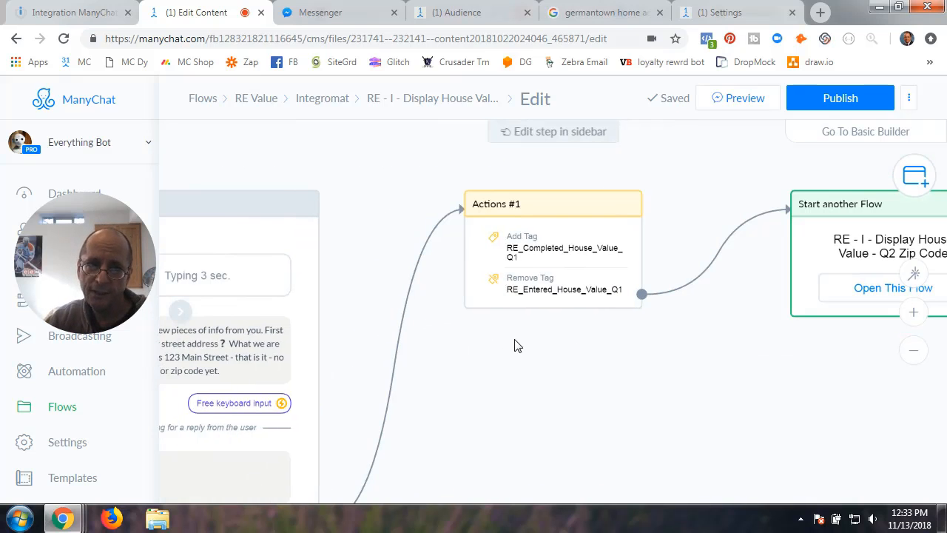
pyautogui.scroll(-1, 519, 346)
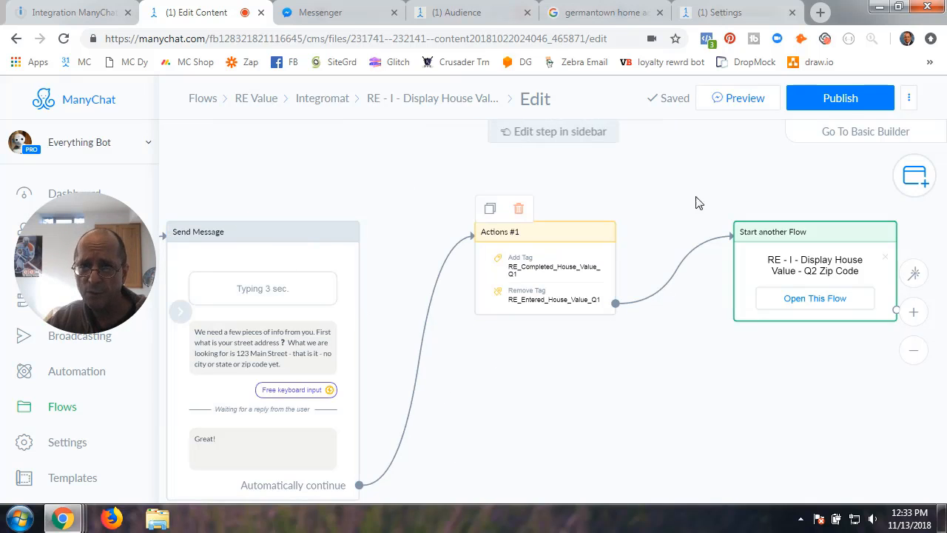
pyautogui.click(839, 97)
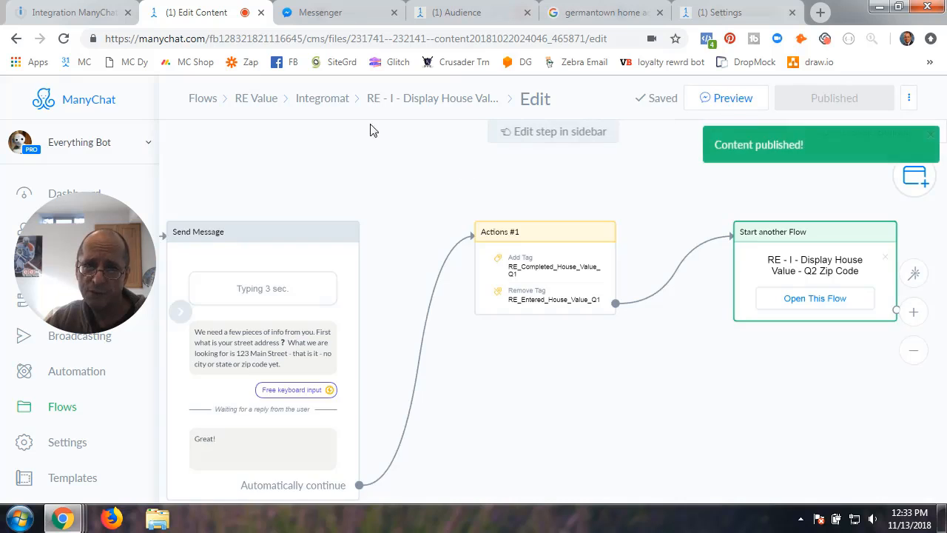
pyautogui.click(326, 102)
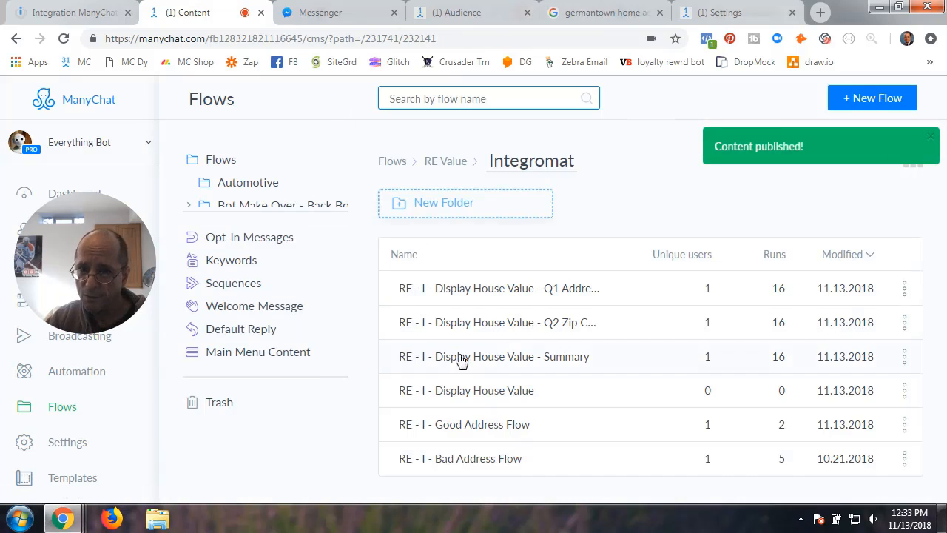
# - Open the Q2 Zip Code flow, check its starting tag actions, and enter edit mode
pyautogui.click(509, 324)
pyautogui.click(464, 323)
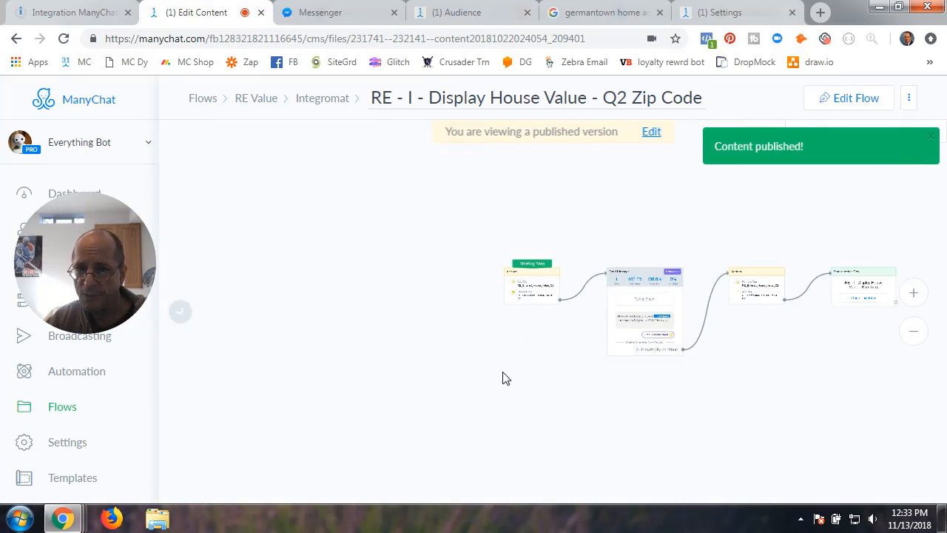
pyautogui.scroll(5, 503, 379)
pyautogui.click(451, 354)
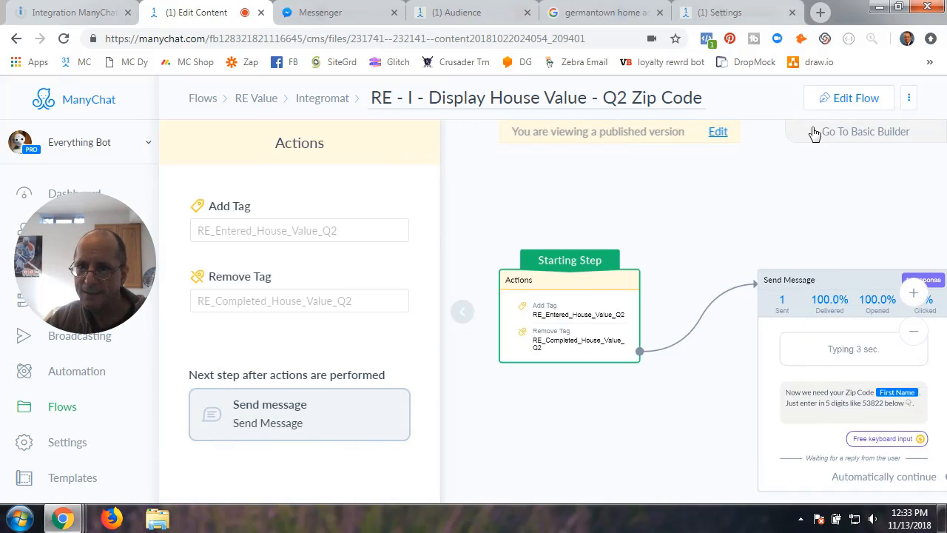
pyautogui.click(851, 100)
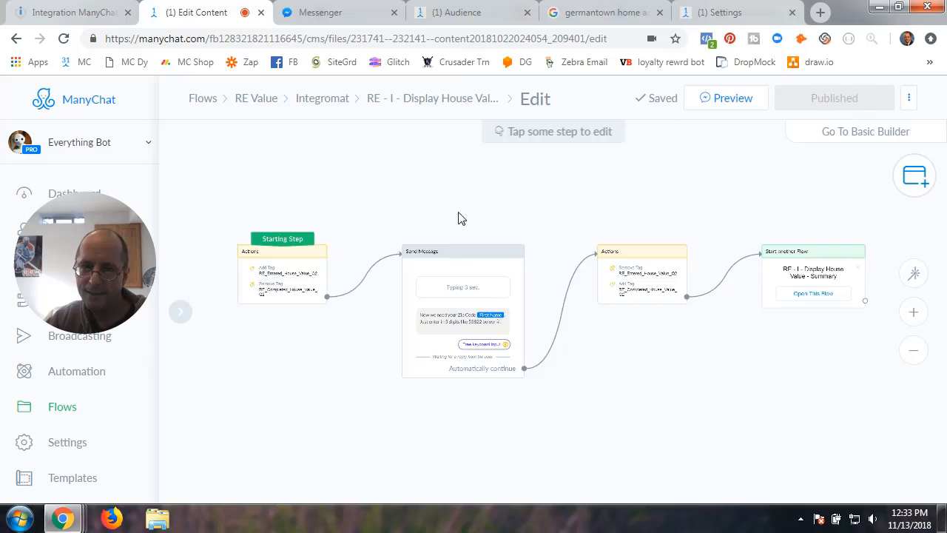
# - Open the Q2 Zip Code flow's Send Message step that asks for a 5-digit zip code
pyautogui.click(287, 291)
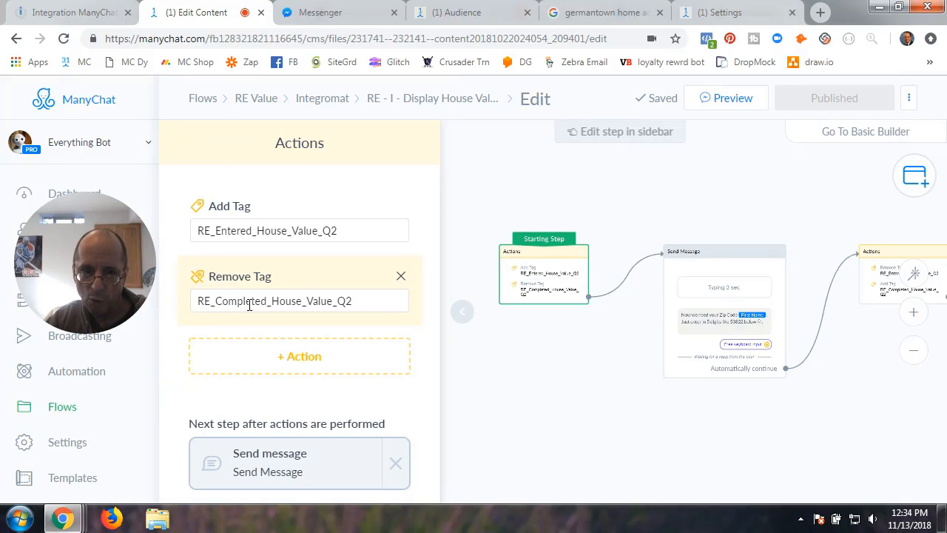
pyautogui.click(465, 316)
pyautogui.moveTo(652, 391); pyautogui.dragTo(302, 362)
pyautogui.click(330, 296)
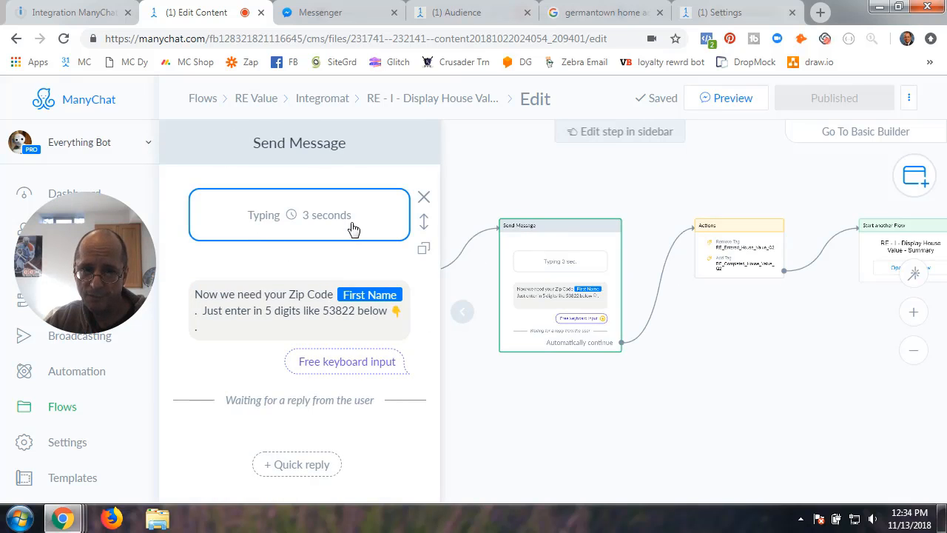
pyautogui.scroll(-5, 289, 377)
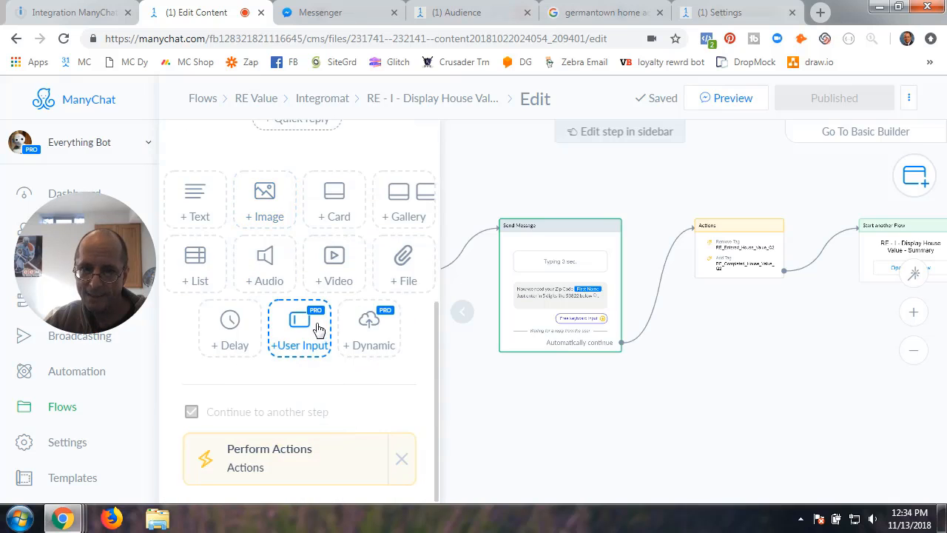
pyautogui.click(319, 329)
pyautogui.click(317, 215)
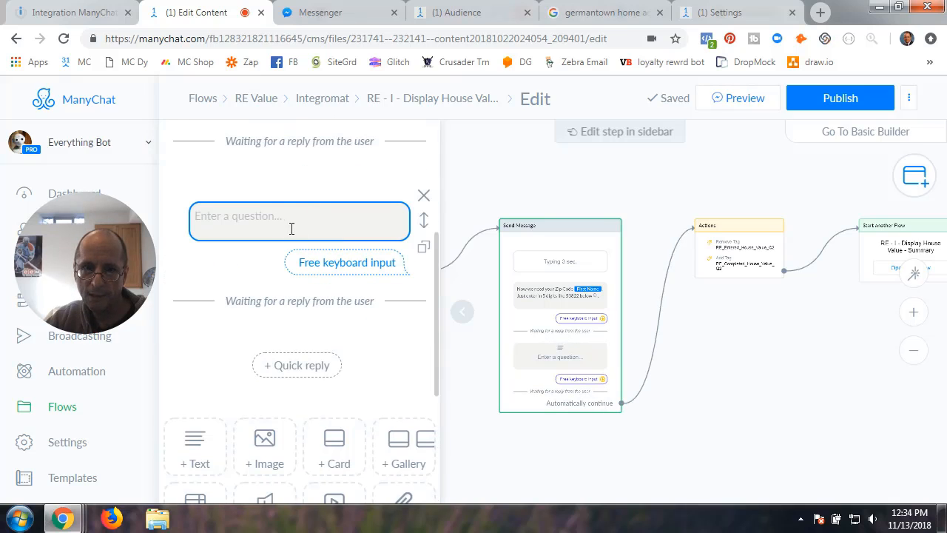
pyautogui.scroll(2, 410, 244)
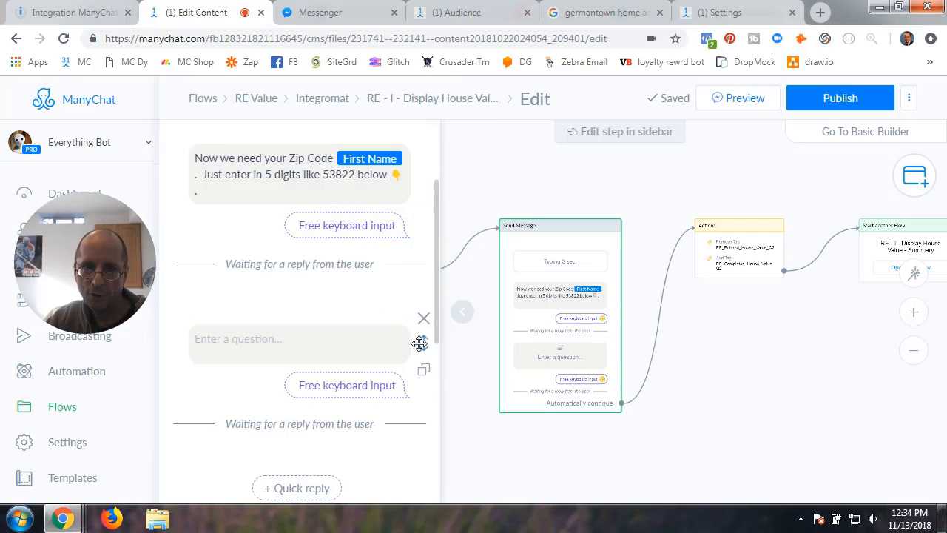
pyautogui.click(423, 318)
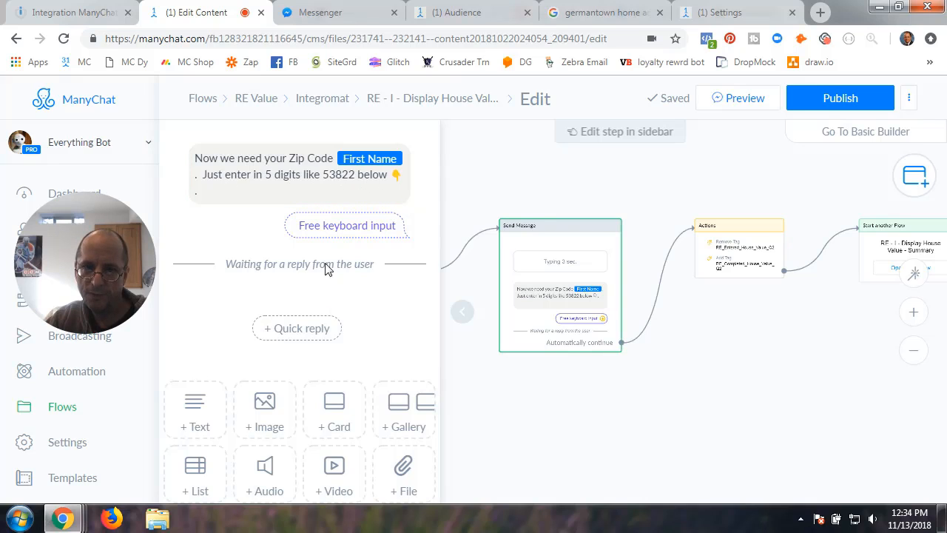
pyautogui.click(297, 190)
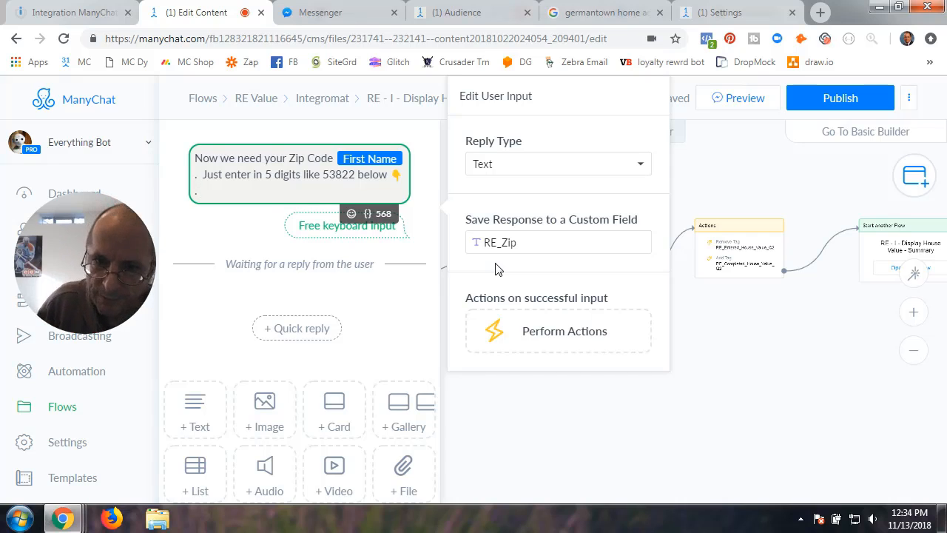
pyautogui.click(240, 247)
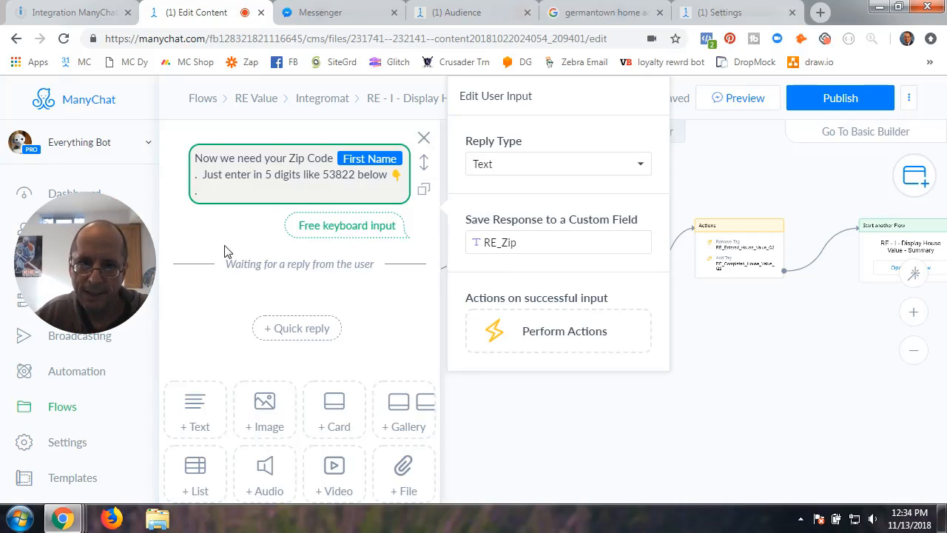
pyautogui.click(214, 308)
pyautogui.scroll(-3, 215, 308)
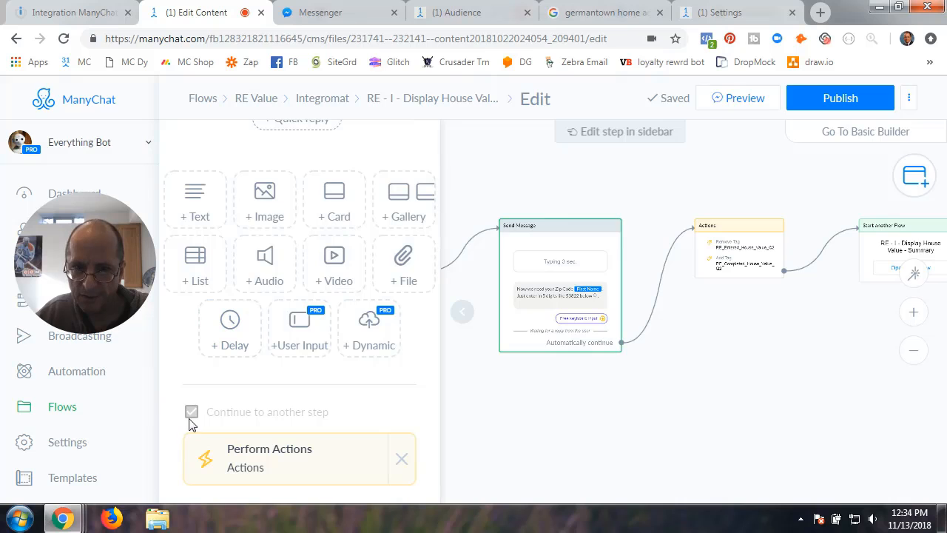
# - Open the Q2 flow's Actions step that follows the zip code message
pyautogui.click(609, 435)
pyautogui.moveTo(738, 373); pyautogui.dragTo(575, 414)
pyautogui.click(565, 300)
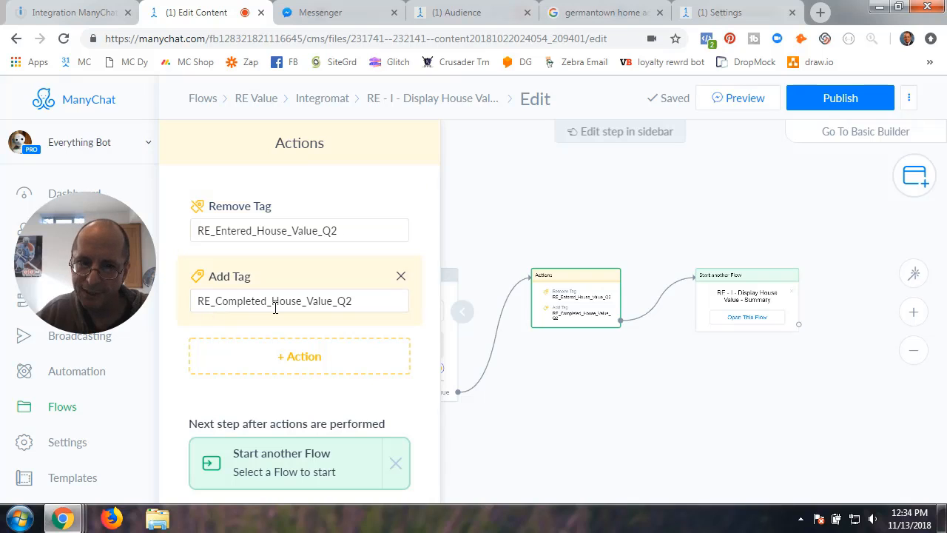
# - Open the Start another Flow step that launches RE - I - Display House Value - Summary
pyautogui.click(635, 434)
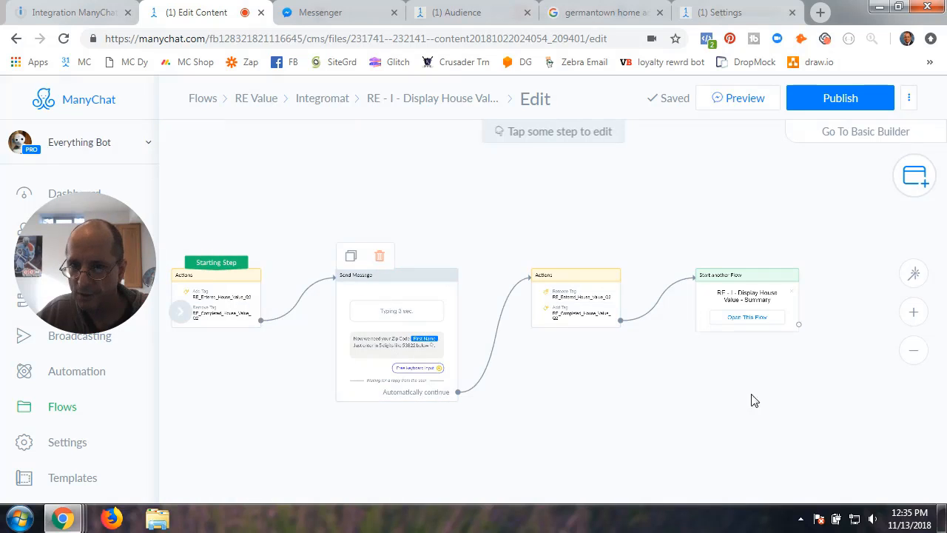
pyautogui.moveTo(753, 398); pyautogui.dragTo(677, 383)
pyautogui.click(643, 305)
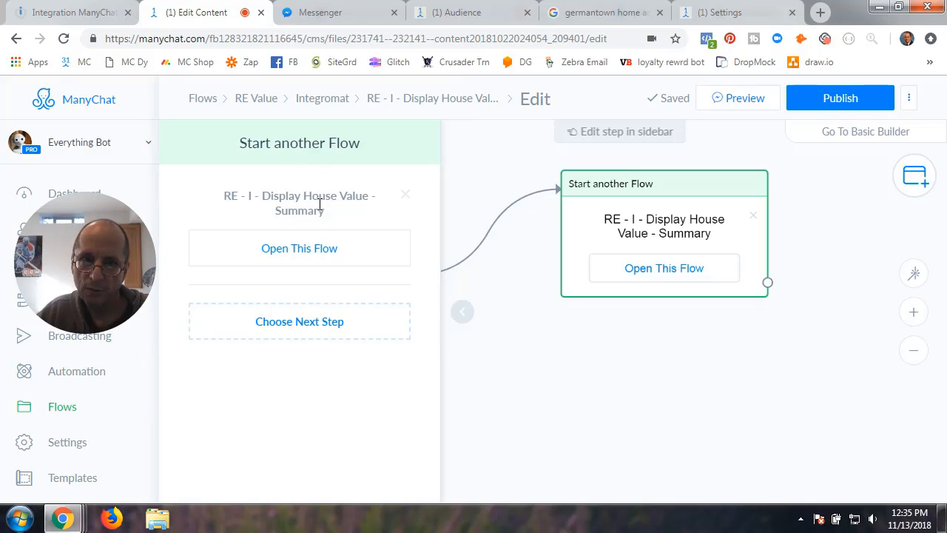
# - Publish the Q2 flow, then open RE - I - Display House Value - Summary from the Integromat folder
pyautogui.click(846, 99)
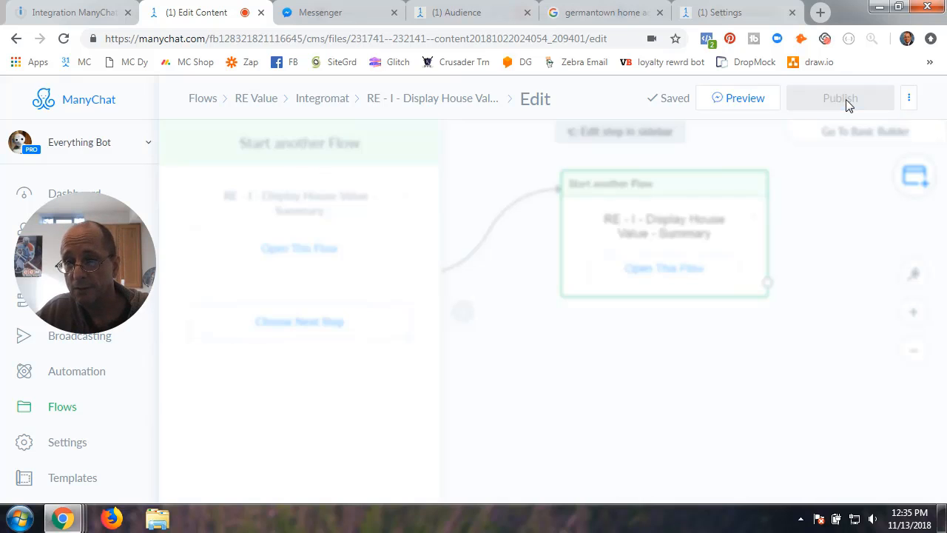
pyautogui.click(323, 100)
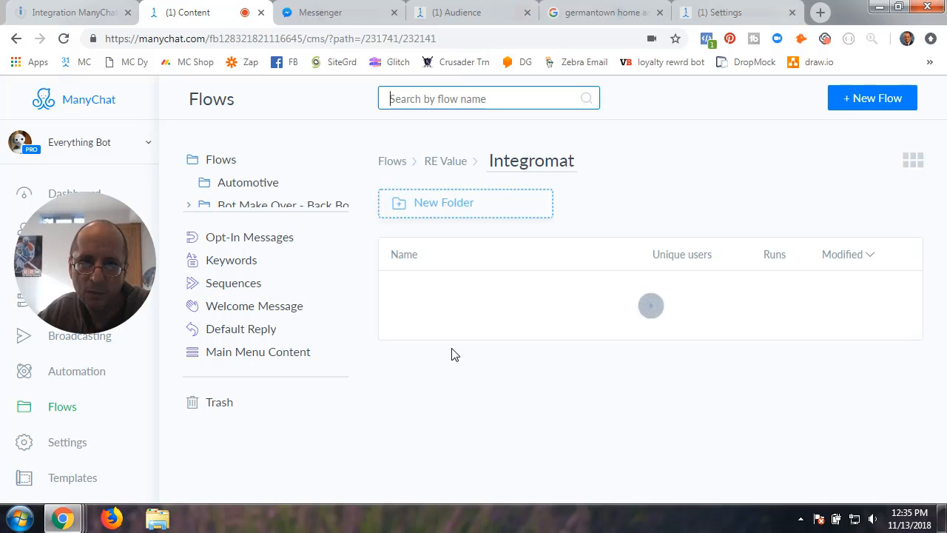
pyautogui.click(452, 162)
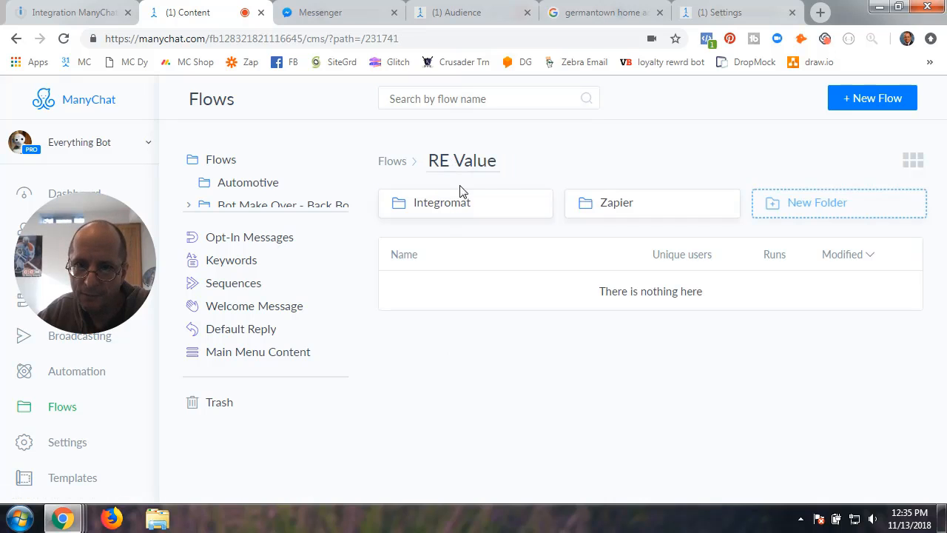
pyautogui.click(455, 197)
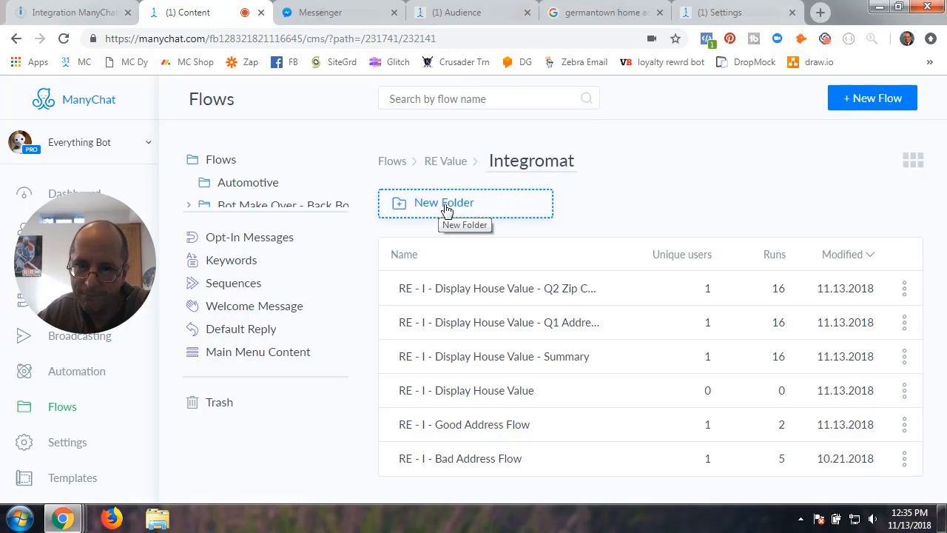
pyautogui.click(486, 364)
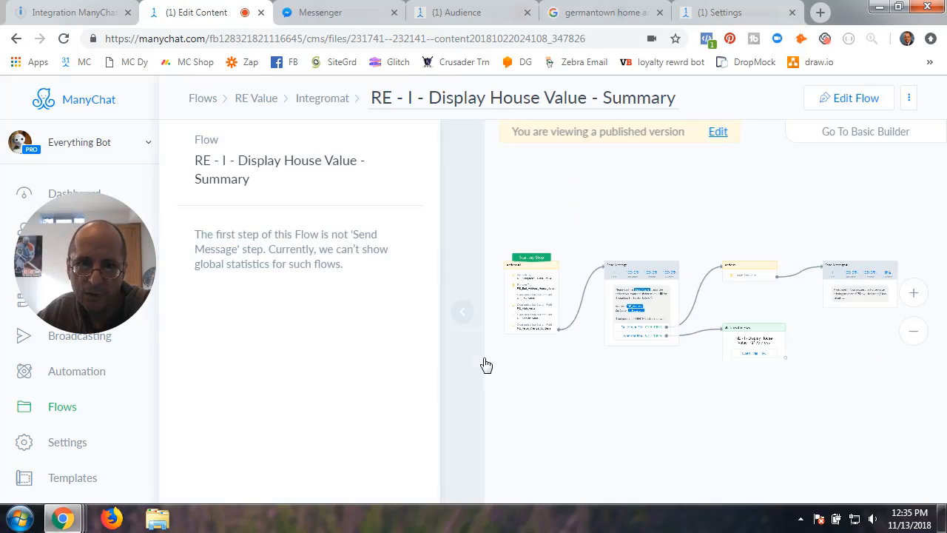
pyautogui.click(461, 314)
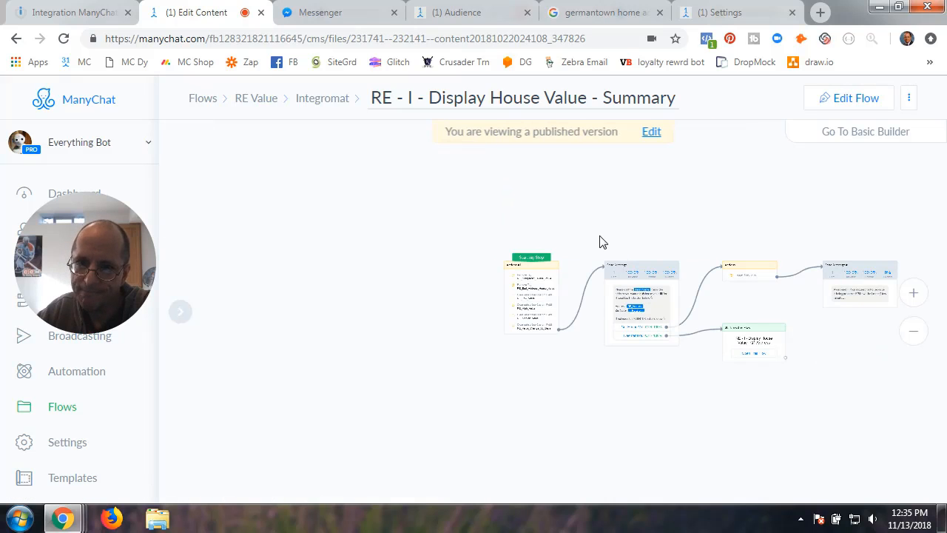
# - Put the Summary flow in edit mode and review Actions #1: two tags removed, four value fields cleared
pyautogui.click(865, 98)
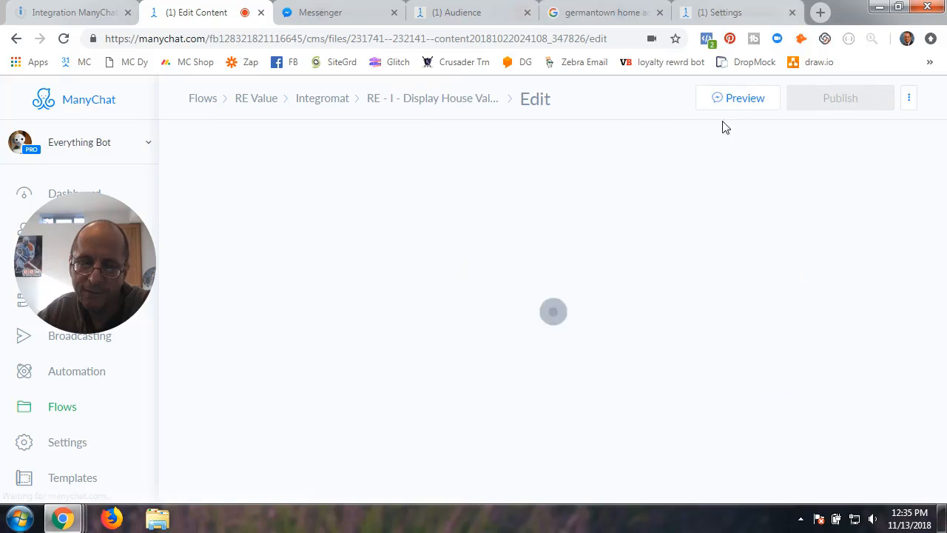
pyautogui.click(288, 303)
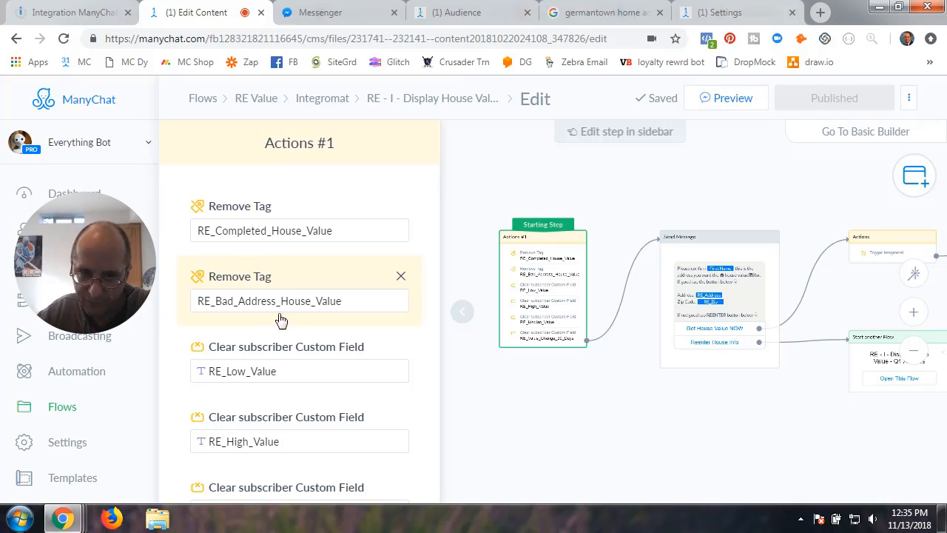
pyautogui.scroll(-3, 286, 324)
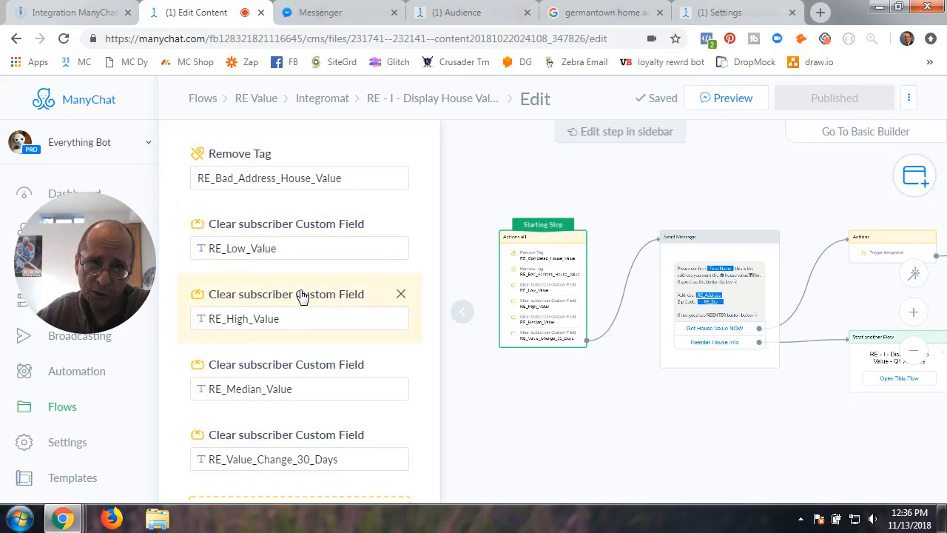
pyautogui.scroll(2, 302, 296)
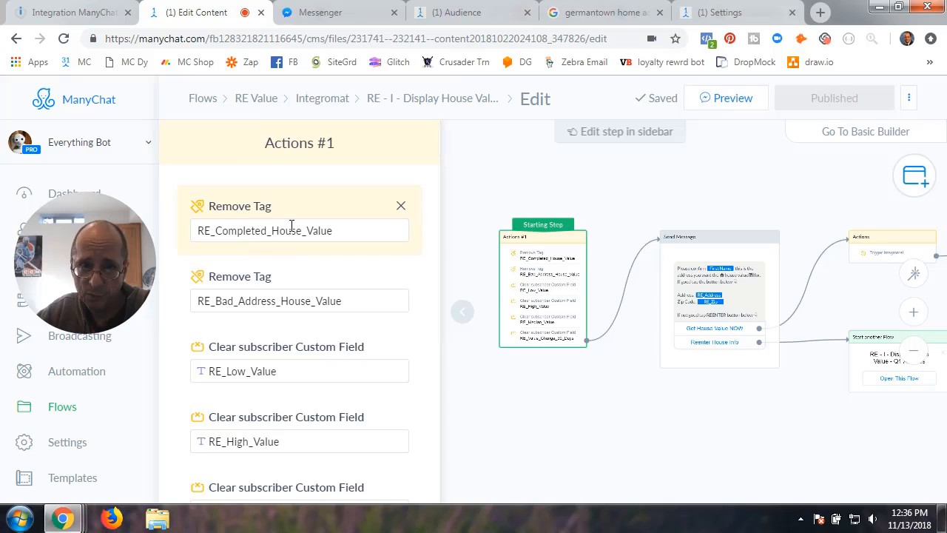
pyautogui.scroll(-3, 288, 363)
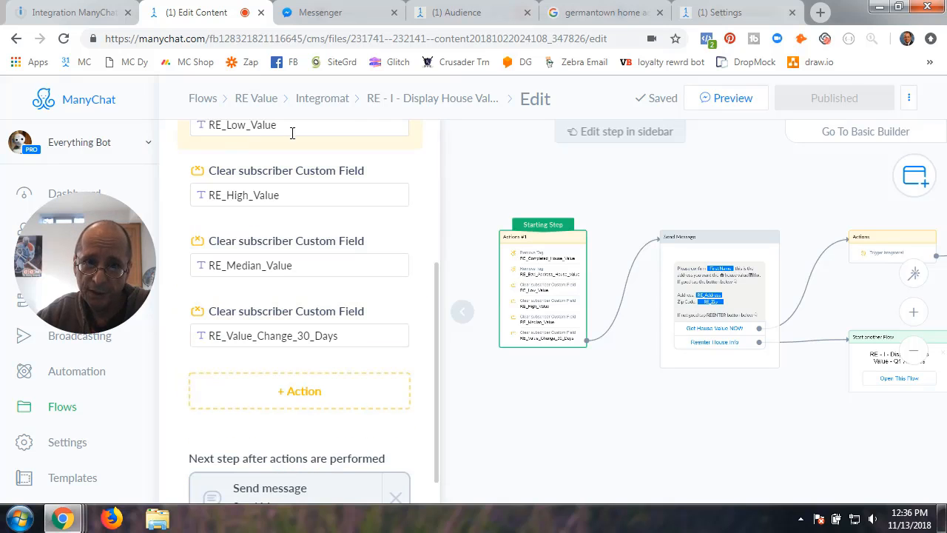
pyautogui.scroll(2, 275, 249)
pyautogui.scroll(-3, 252, 348)
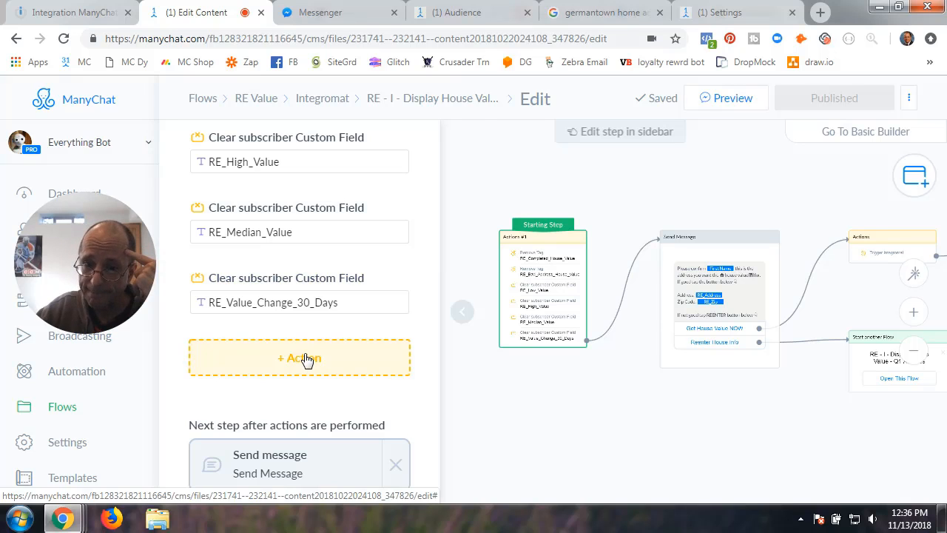
pyautogui.click(465, 315)
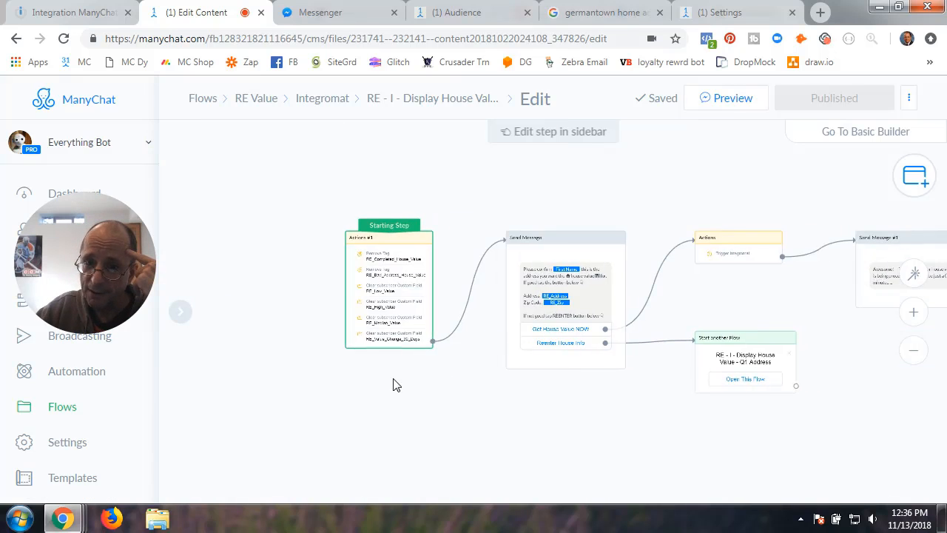
# - Review the address confirmation message's buttons, then open the Start another Flow step targeting Q1 Address
pyautogui.click(535, 256)
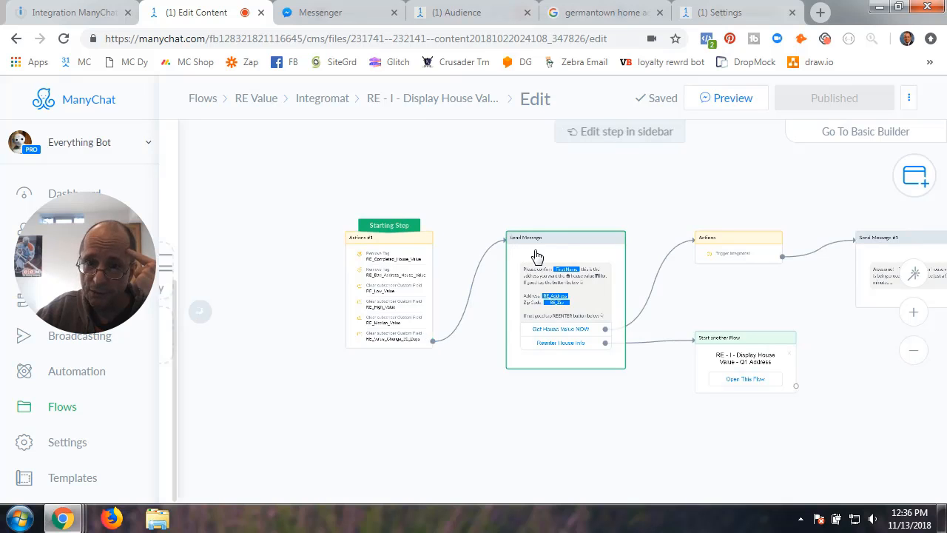
pyautogui.scroll(4, 333, 247)
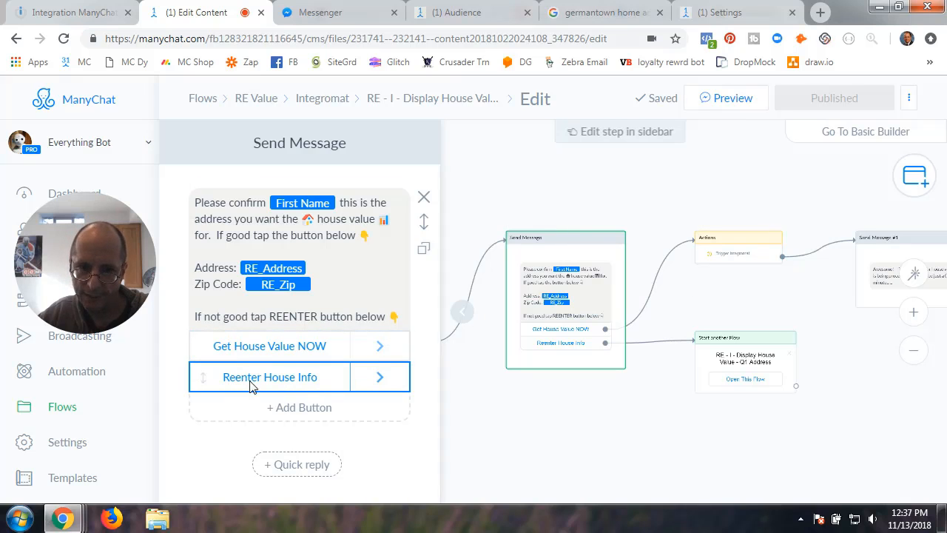
pyautogui.click(748, 360)
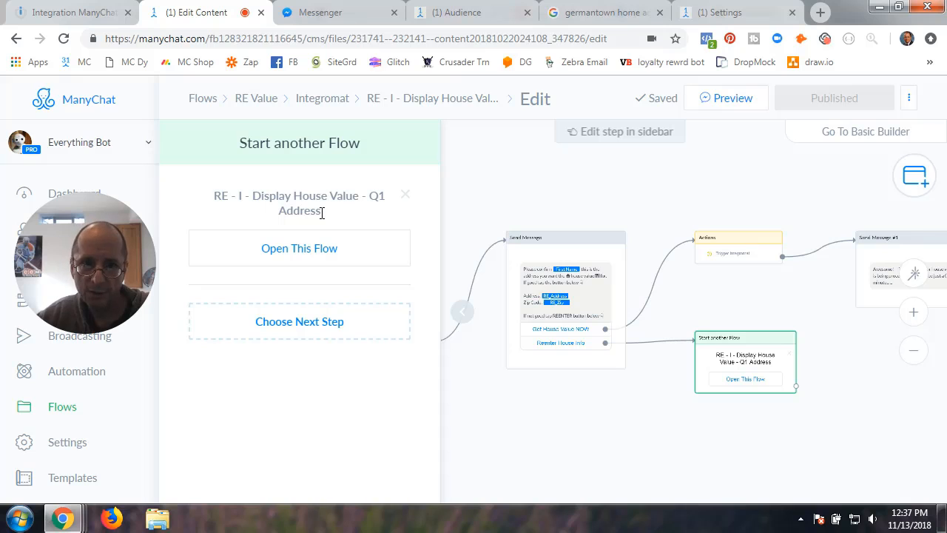
pyautogui.moveTo(745, 255)
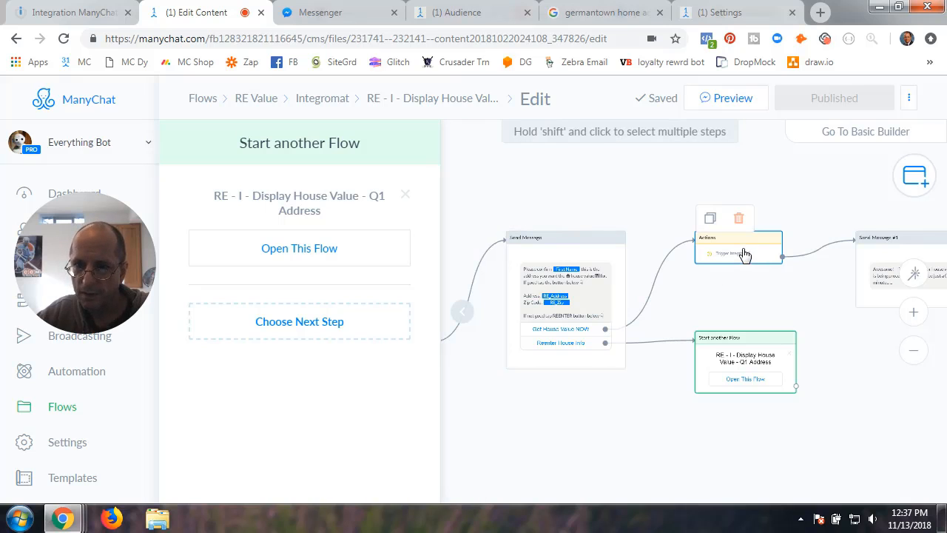
# - Add a second Trigger Integromat action to the Actions step, then delete that empty trigger
pyautogui.click(570, 307)
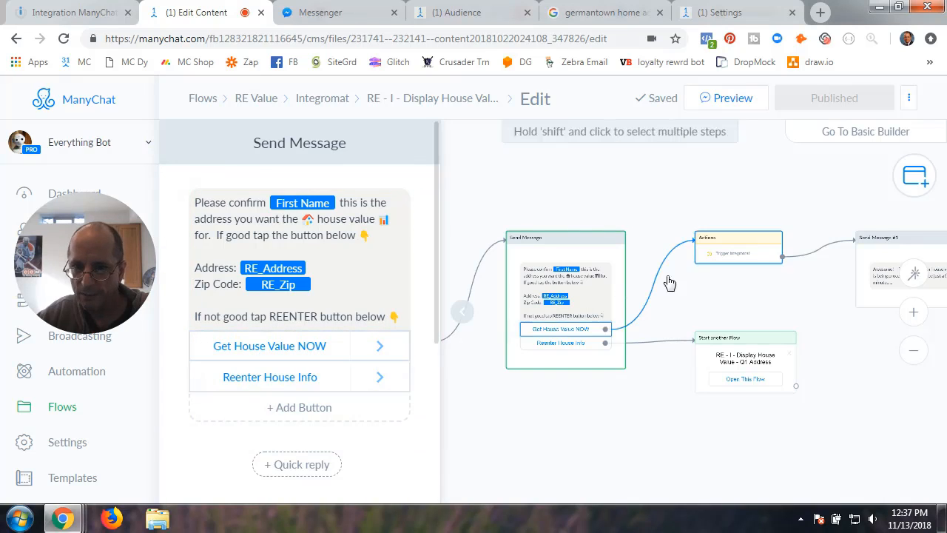
pyautogui.click(740, 250)
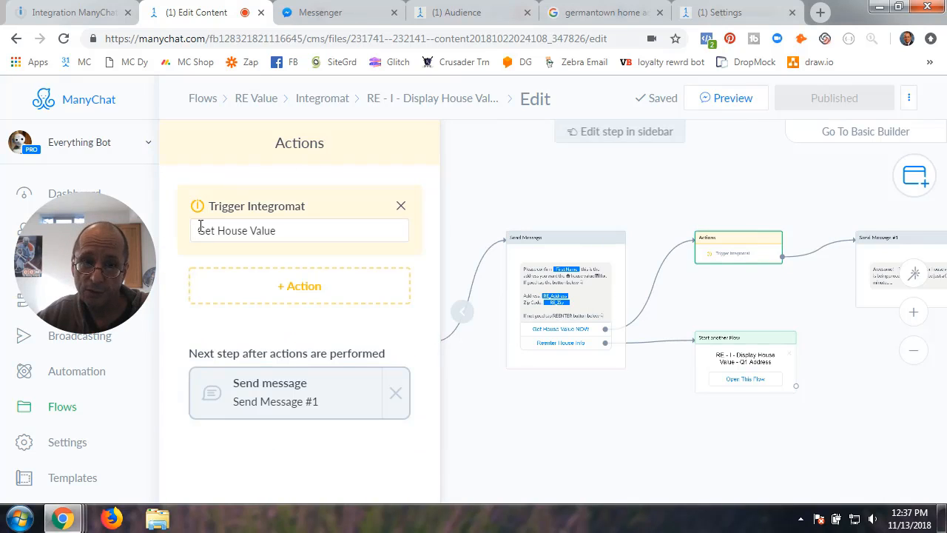
pyautogui.click(302, 296)
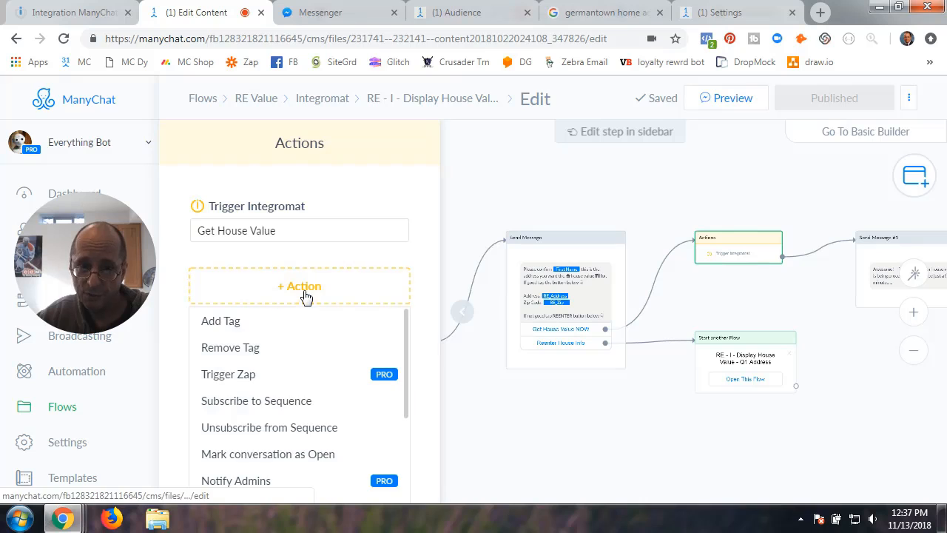
pyautogui.scroll(-3, 264, 436)
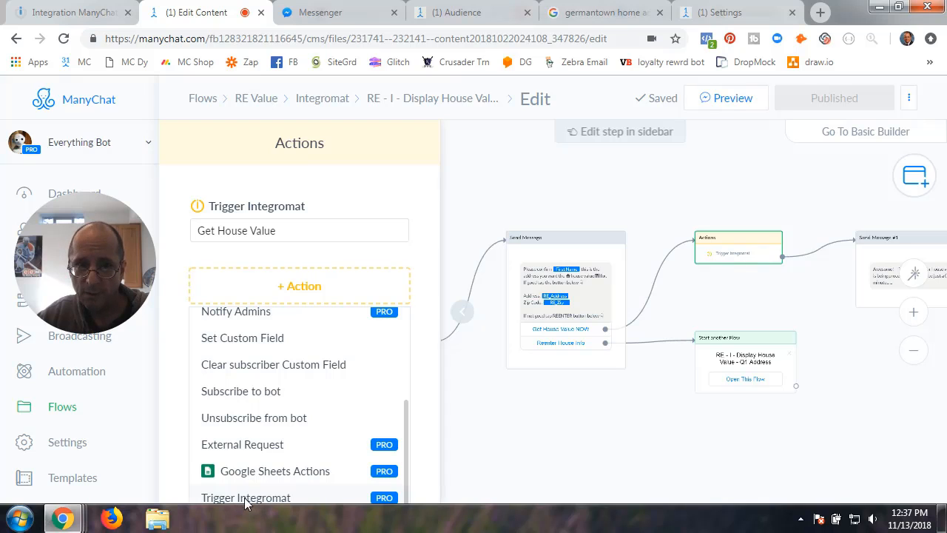
pyautogui.click(247, 499)
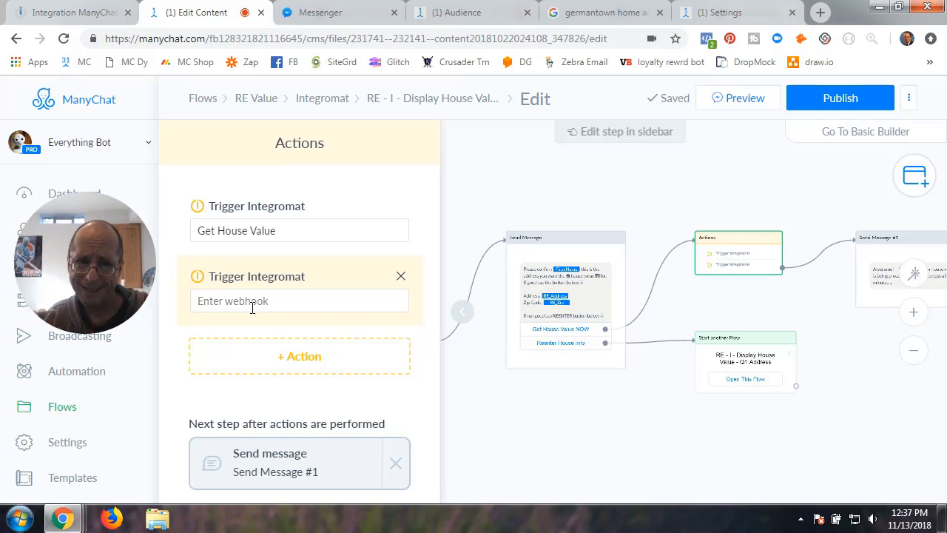
pyautogui.click(251, 306)
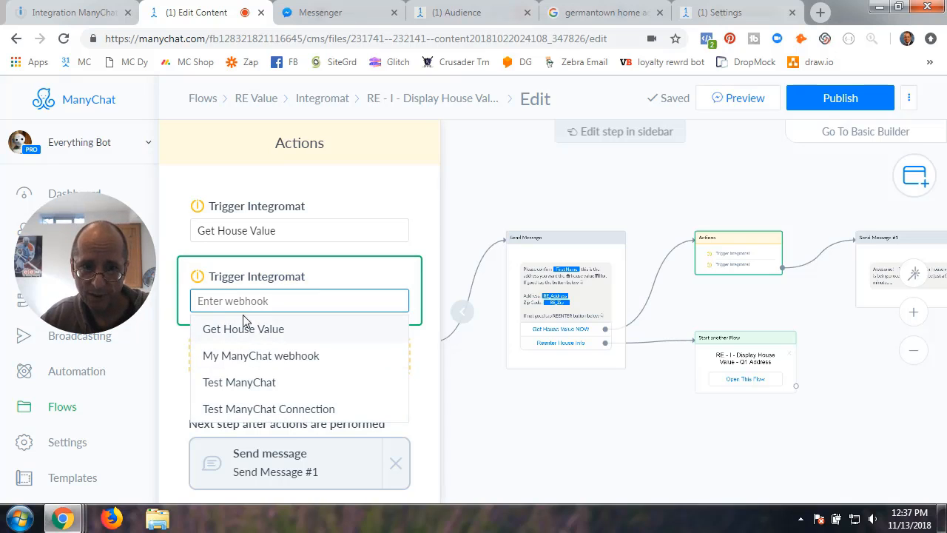
pyautogui.click(462, 382)
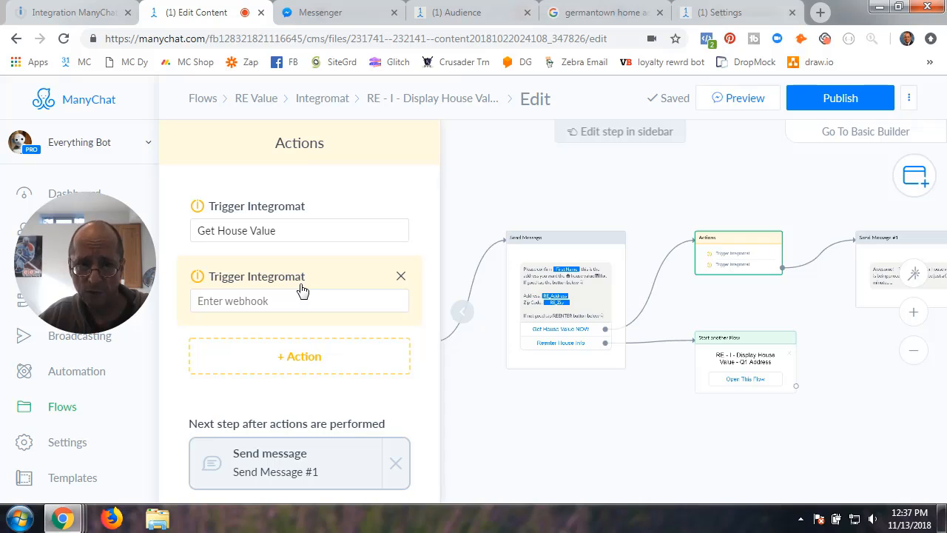
pyautogui.click(401, 276)
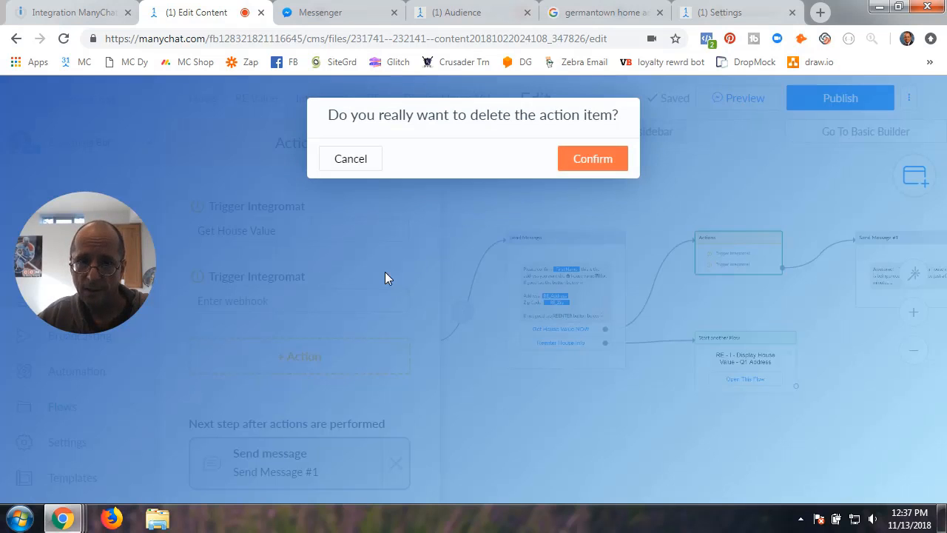
pyautogui.click(570, 169)
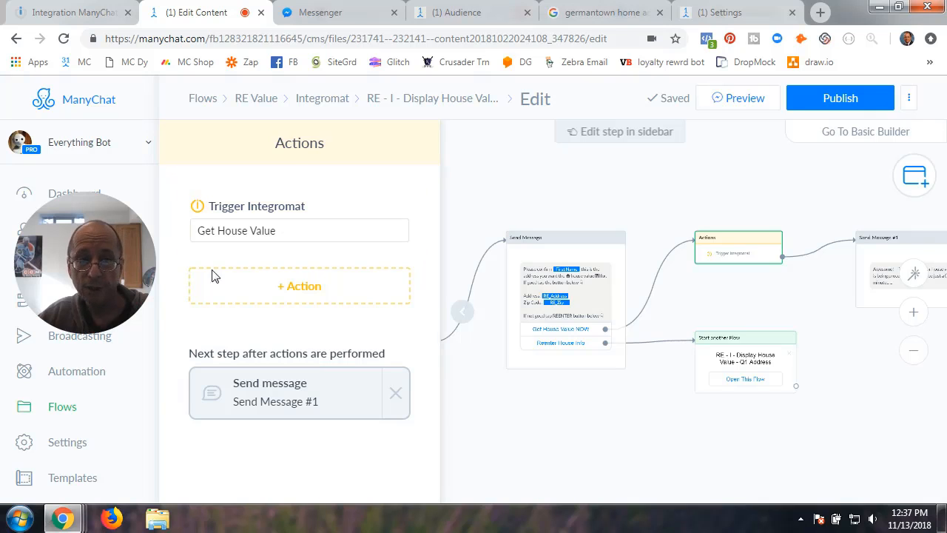
# - Add another Trigger Integromat action and delete it again, leaving only Get House Value
pyautogui.click(301, 292)
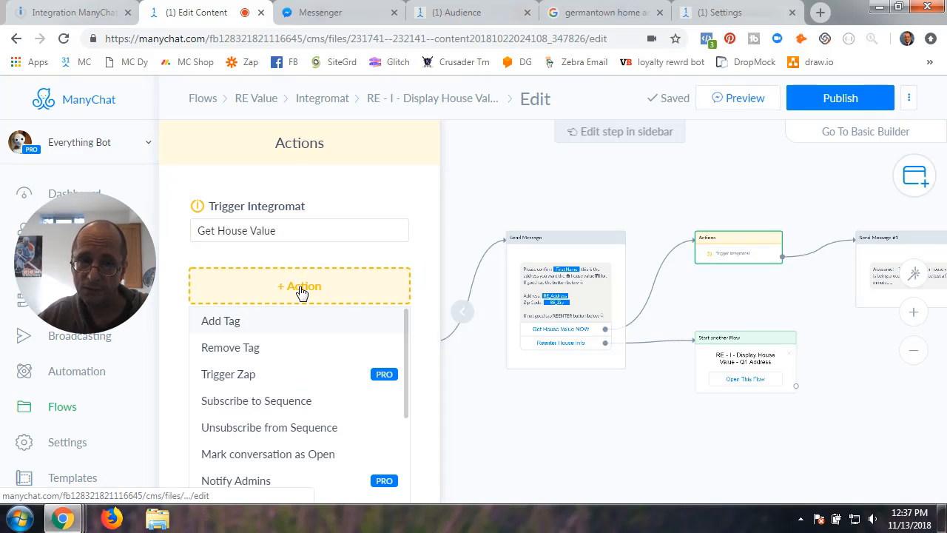
pyautogui.scroll(-3, 263, 462)
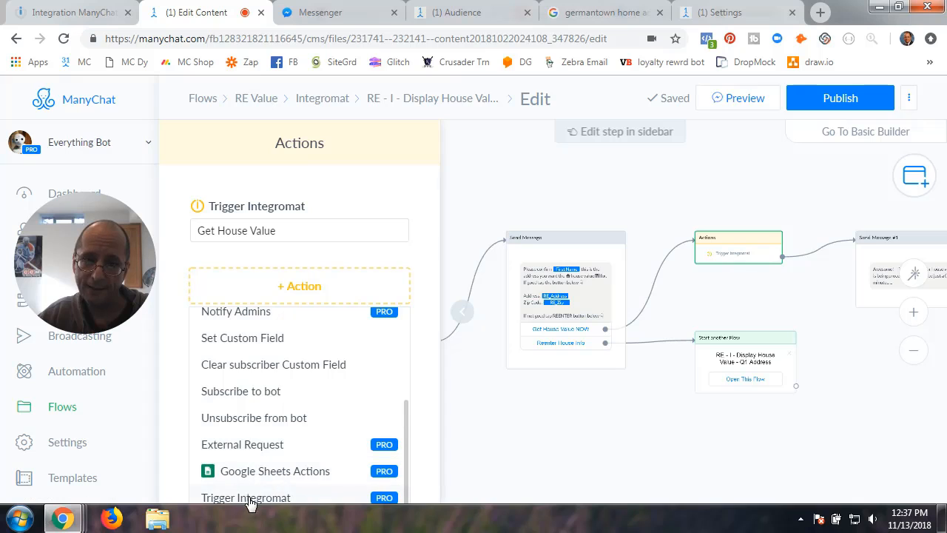
pyautogui.click(251, 497)
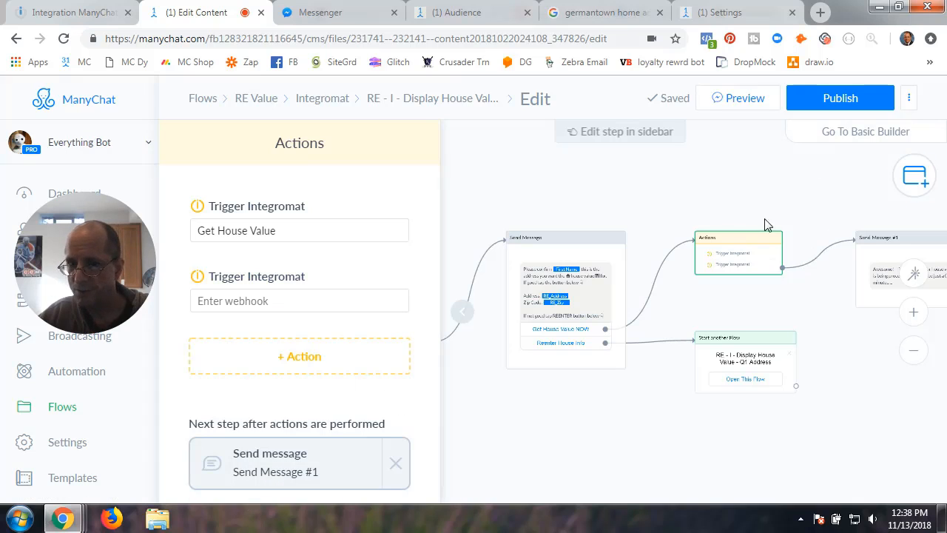
pyautogui.click(400, 276)
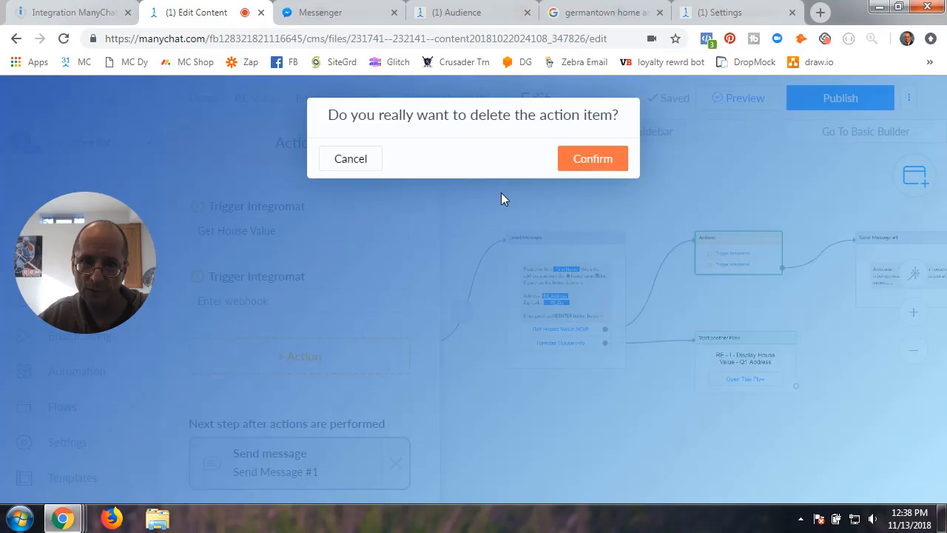
pyautogui.click(582, 161)
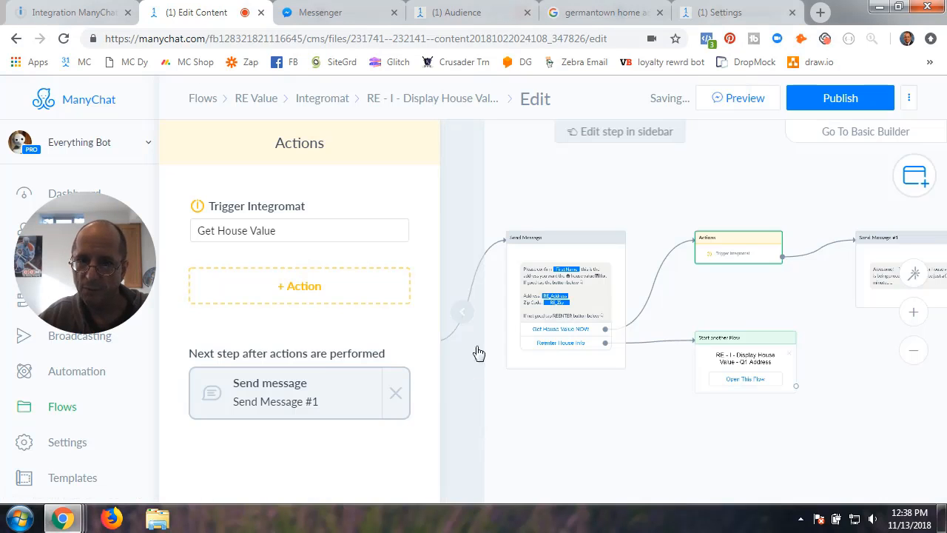
# - Open Send Message #1, the house-value-processing notice after the Get House Value trigger
pyautogui.click(479, 353)
pyautogui.moveTo(645, 433); pyautogui.dragTo(427, 425)
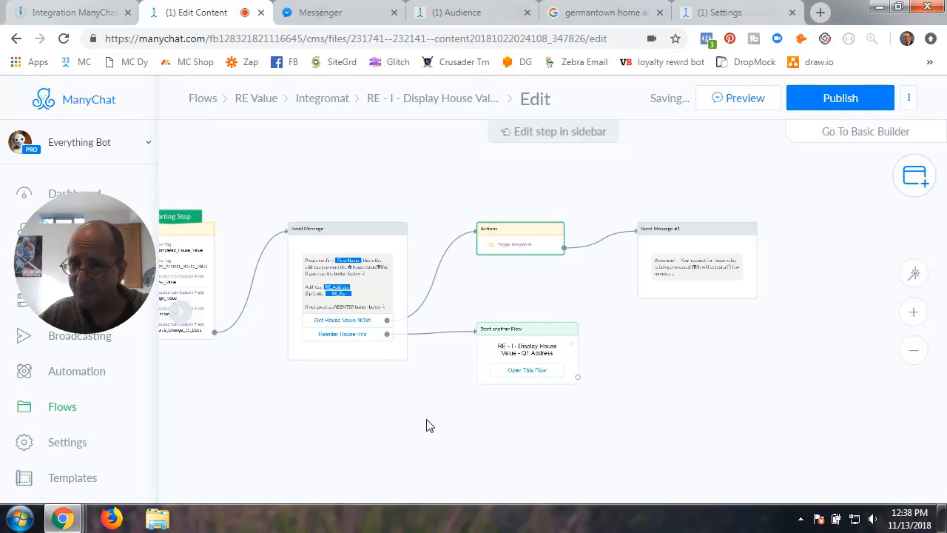
pyautogui.click(519, 245)
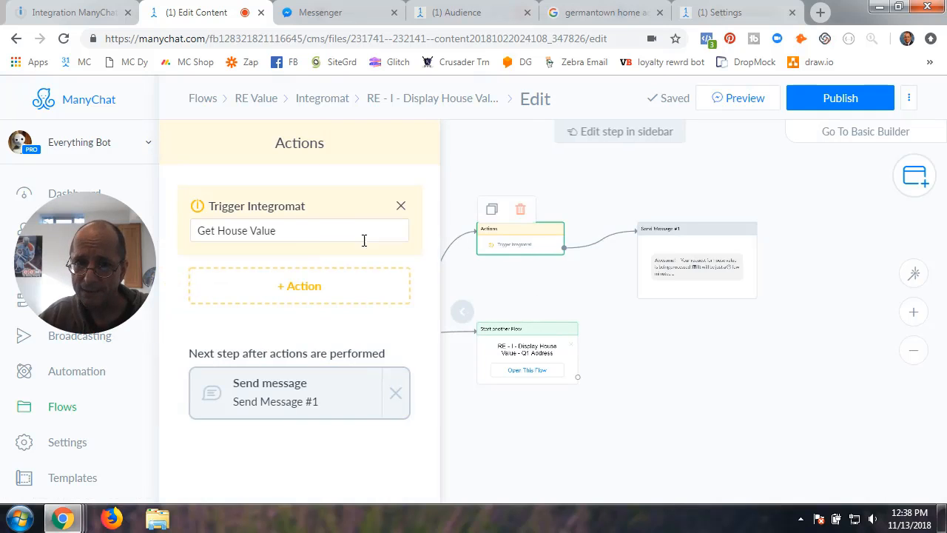
pyautogui.click(550, 291)
pyautogui.click(683, 250)
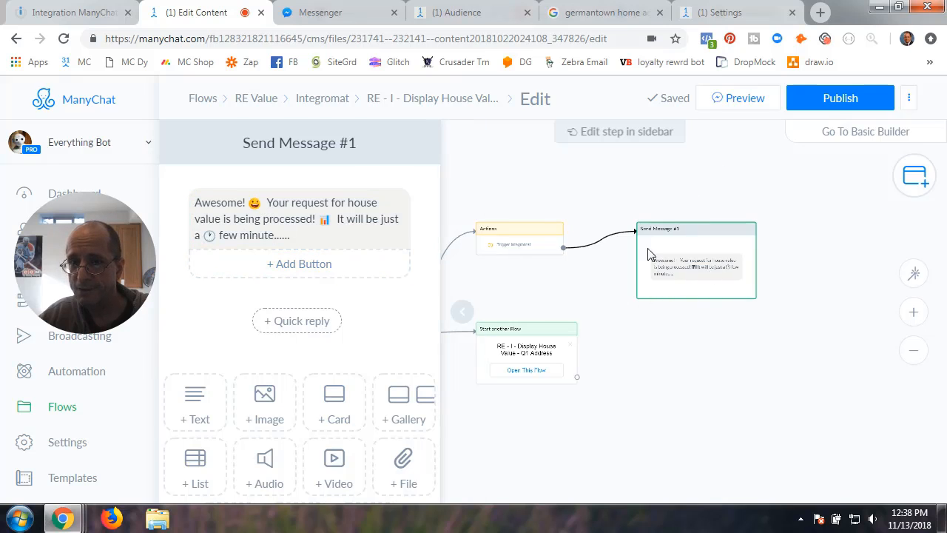
# - Publish the flow and try clearing the Get House Value webhook on the Integromat trigger
pyautogui.click(836, 101)
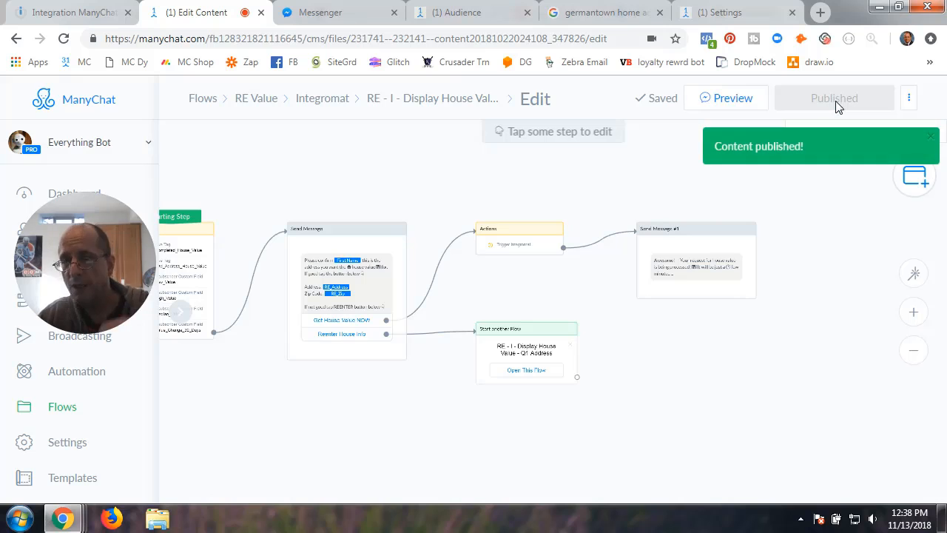
pyautogui.moveTo(528, 258)
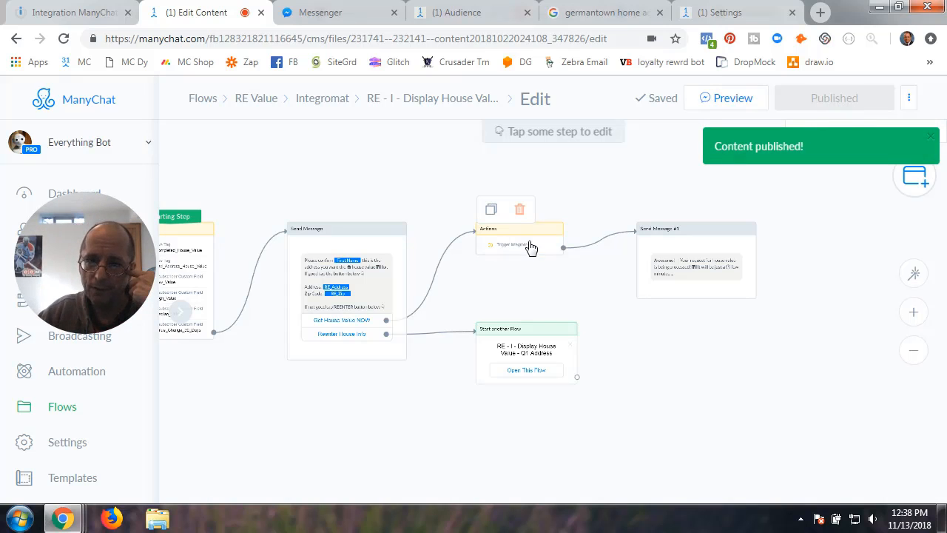
pyautogui.click(531, 247)
pyautogui.click(291, 239)
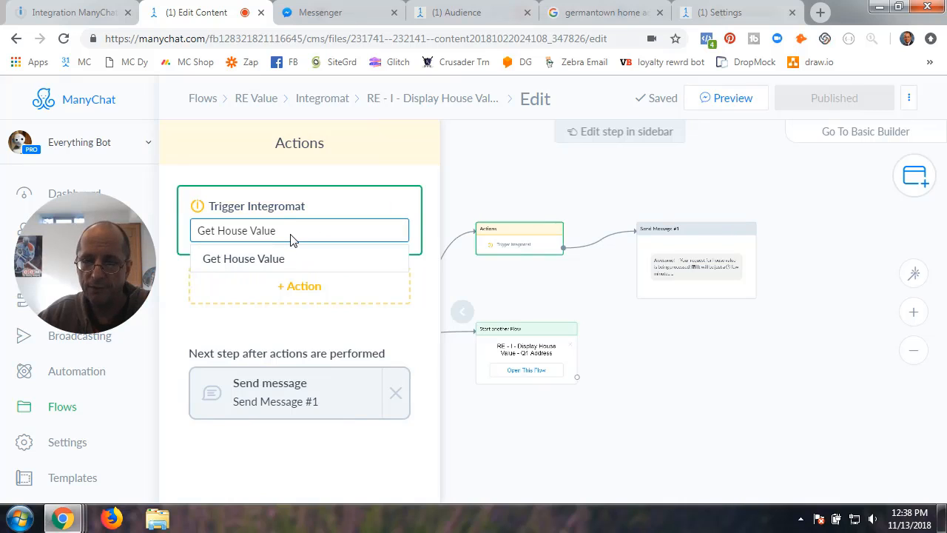
pyautogui.press('BackSpace')
pyautogui.press('BackSpace')
pyautogui.press('BackSpace')
pyautogui.press('BackSpace')
pyautogui.press('BackSpace')
pyautogui.press('BackSpace')
pyautogui.press('BackSpace')
pyautogui.press('BackSpace')
pyautogui.press('BackSpace')
pyautogui.press('BackSpace')
pyautogui.press('BackSpace')
pyautogui.press('BackSpace')
pyautogui.press('BackSpace')
pyautogui.press('BackSpace')
pyautogui.click(361, 171)
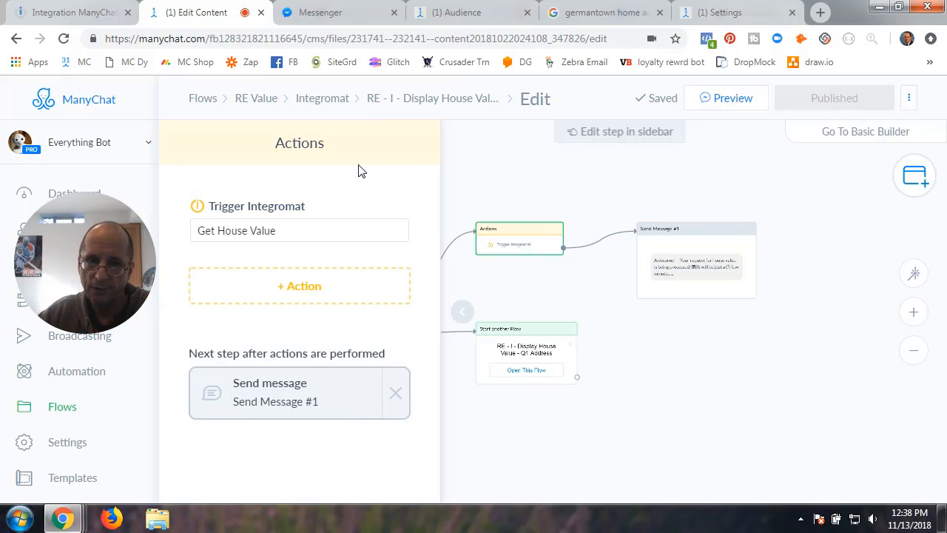
pyautogui.click(322, 233)
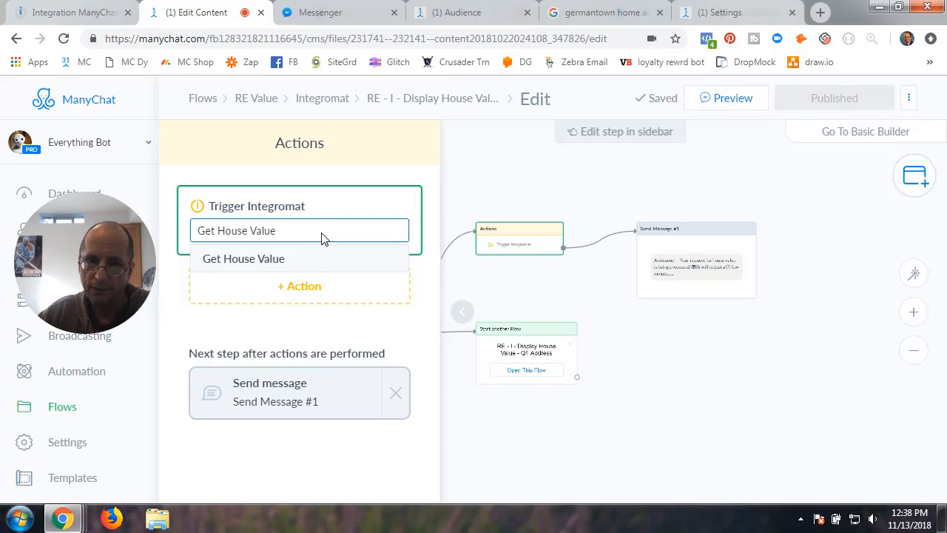
pyautogui.click(412, 177)
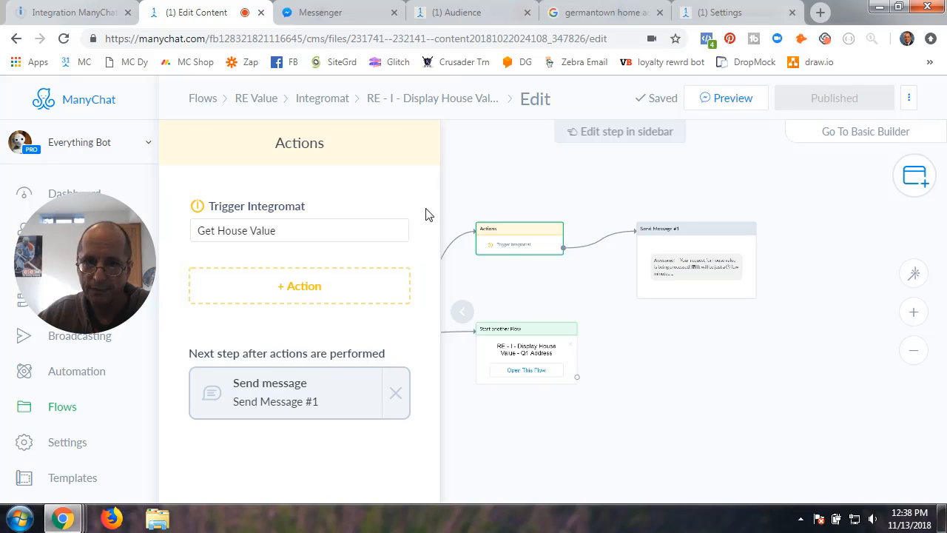
# - Delete the Integromat trigger and add a fresh Trigger Integromat action
pyautogui.click(401, 207)
pyautogui.click(566, 159)
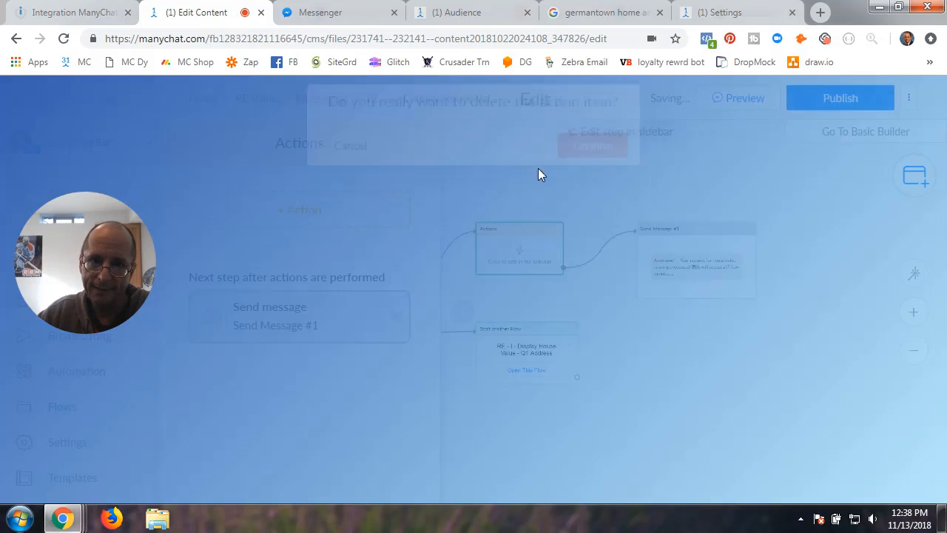
pyautogui.click(326, 221)
pyautogui.scroll(-1, 282, 398)
pyautogui.scroll(-2, 282, 397)
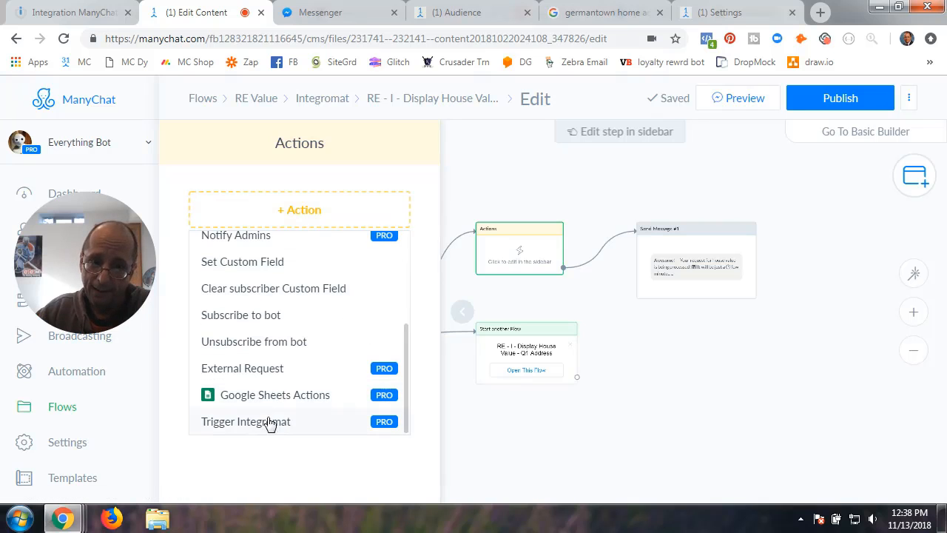
pyautogui.click(269, 423)
pyautogui.click(684, 161)
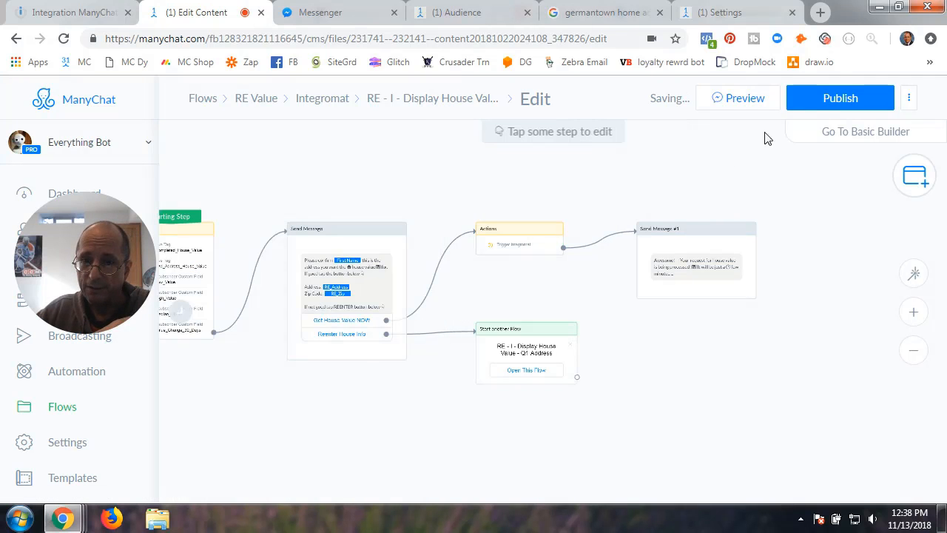
# - Set the new trigger's webhook to Get House Value and publish the Summary flow
pyautogui.click(834, 104)
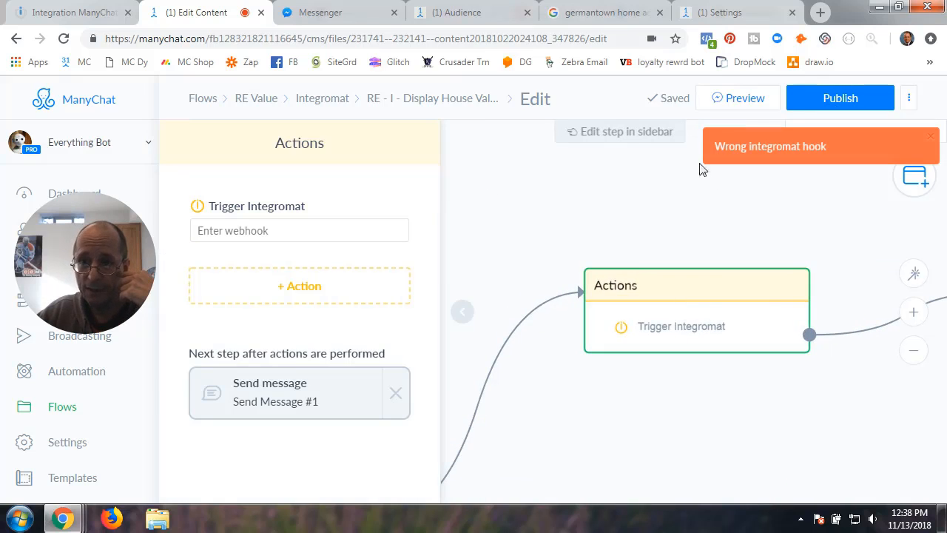
pyautogui.click(280, 233)
pyautogui.click(267, 258)
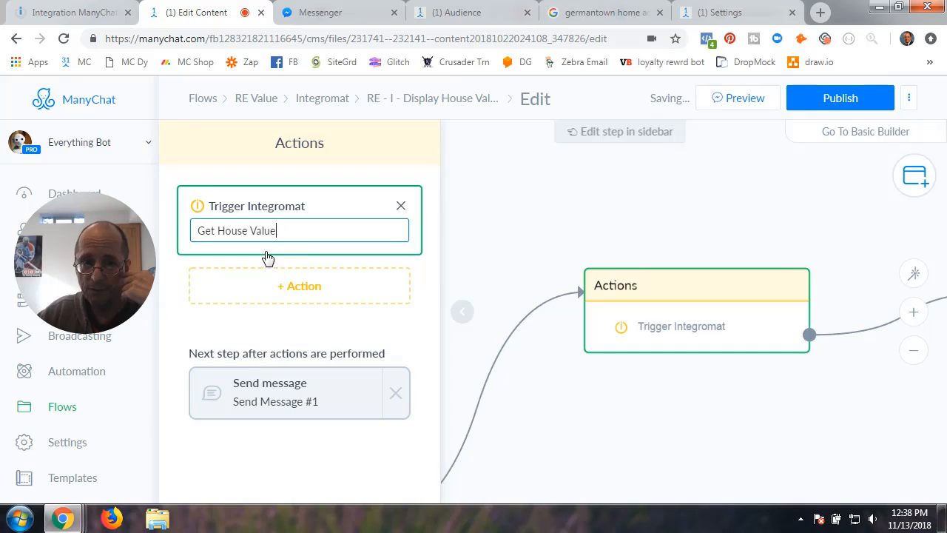
pyautogui.click(549, 197)
pyautogui.click(851, 96)
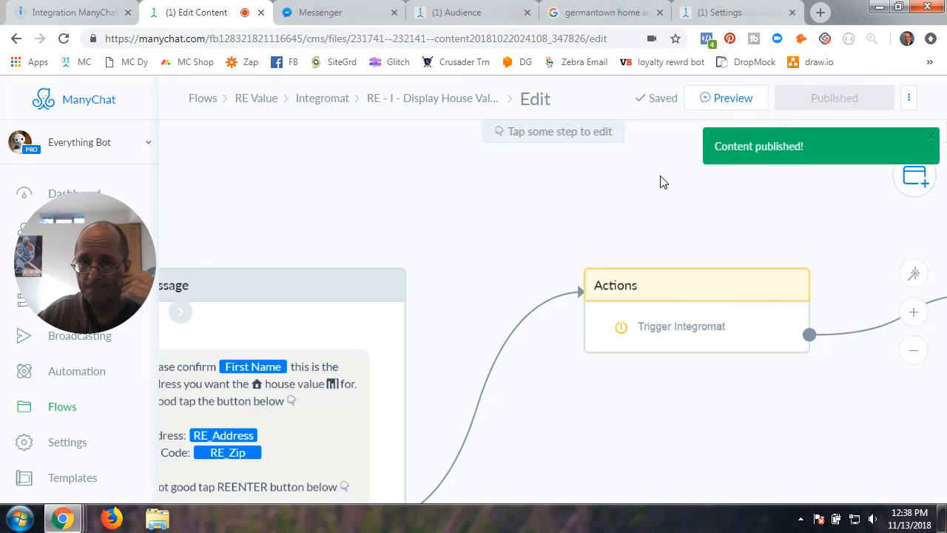
# - Go back to the Integromat folder's list of flows
pyautogui.scroll(-5, 516, 213)
pyautogui.moveTo(573, 321); pyautogui.dragTo(536, 314)
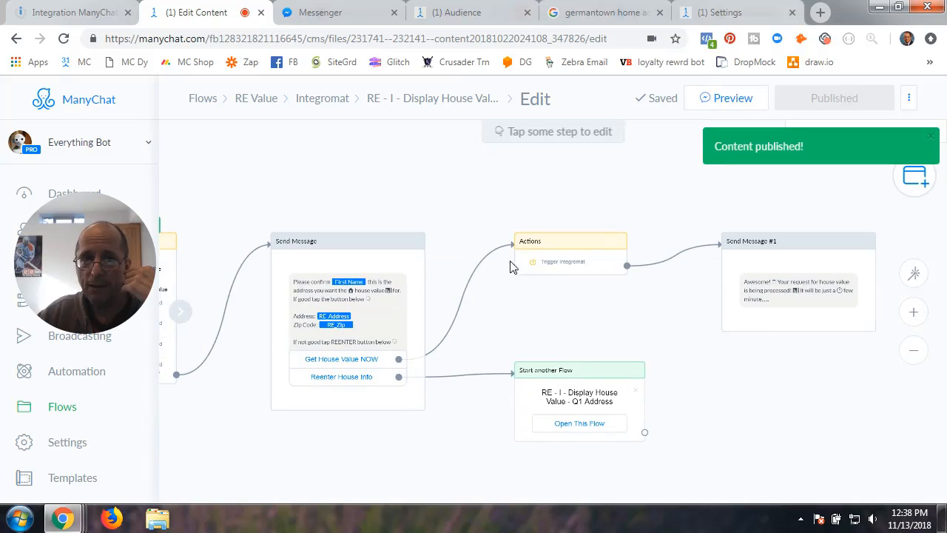
pyautogui.click(326, 102)
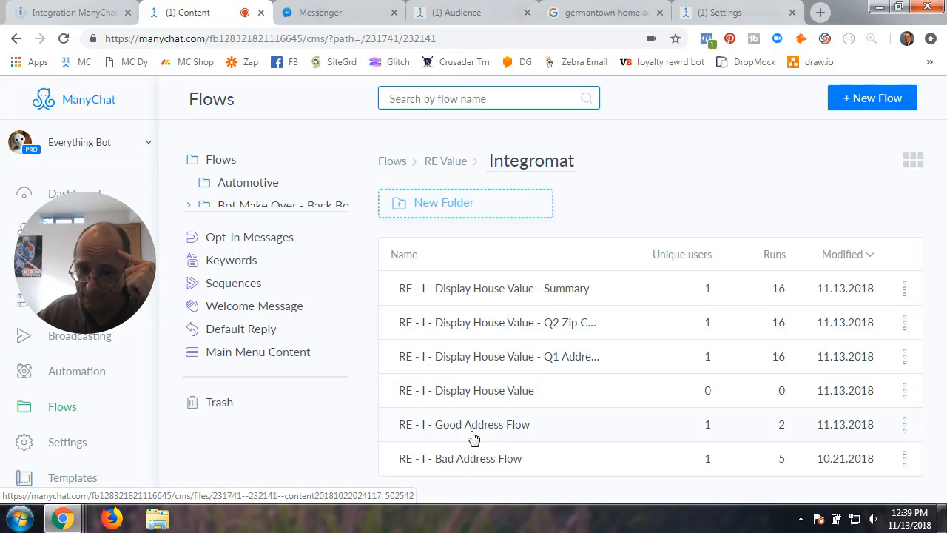
# - Open RE - I - Bad Address Flow in the visual flow builder and view its Send Message step
pyautogui.click(471, 465)
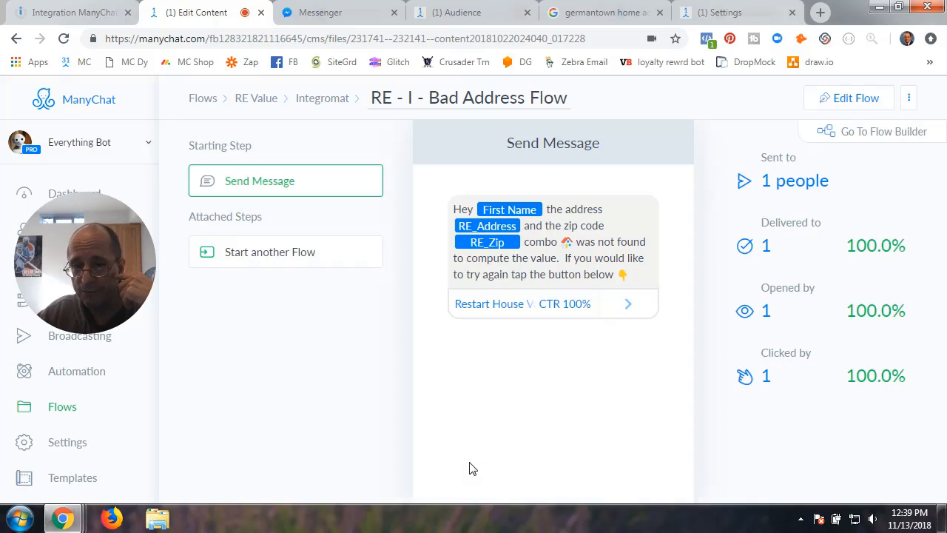
pyautogui.click(830, 98)
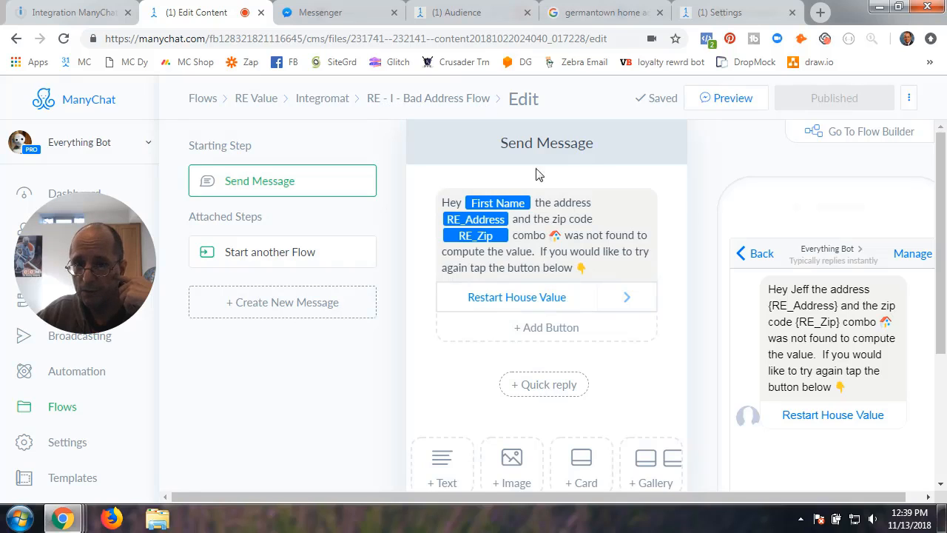
pyautogui.click(835, 135)
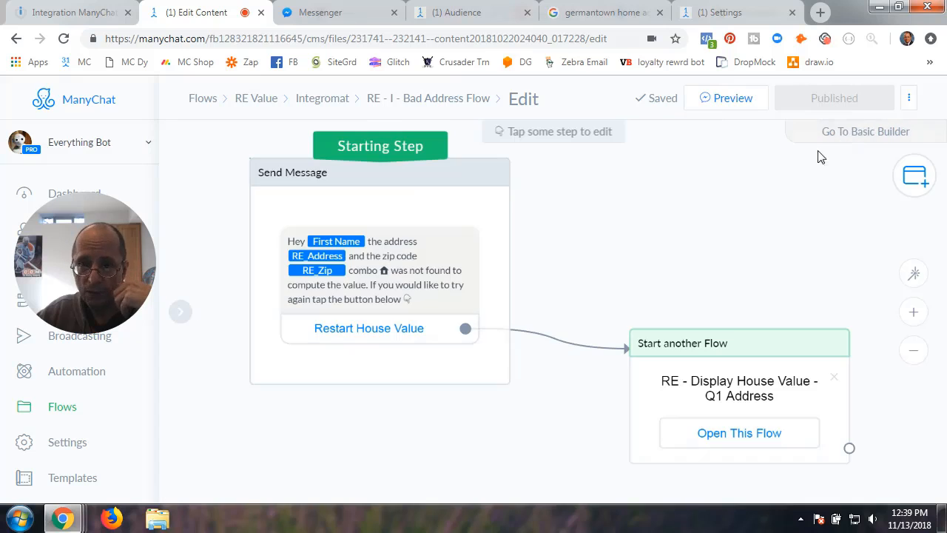
pyautogui.click(425, 219)
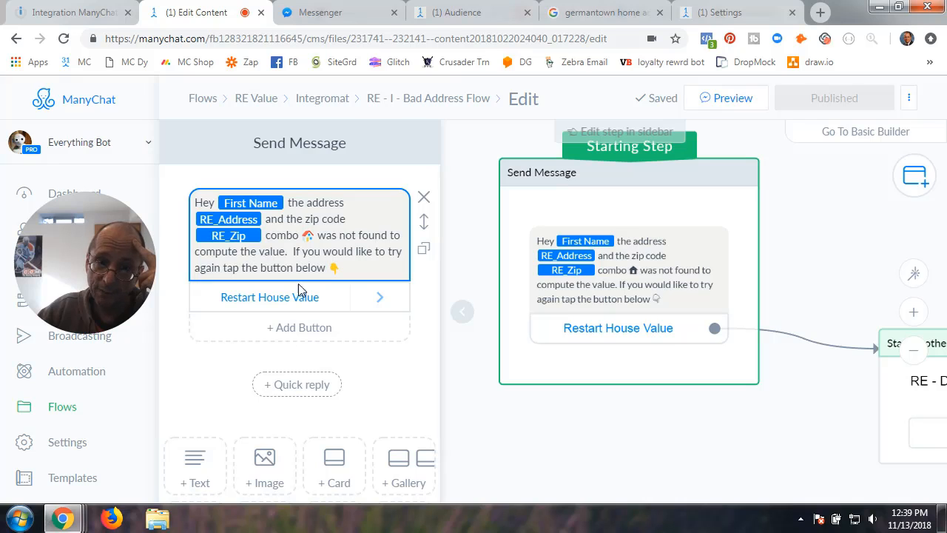
# - Check that the Start another Flow step launches Q1 Address, then go back to the Integromat flows
pyautogui.moveTo(735, 430); pyautogui.dragTo(386, 399)
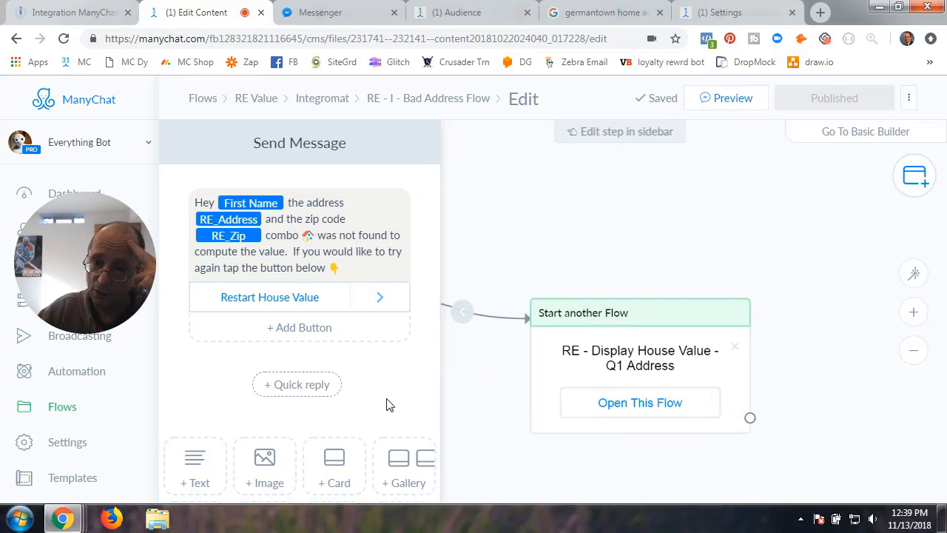
pyautogui.click(485, 359)
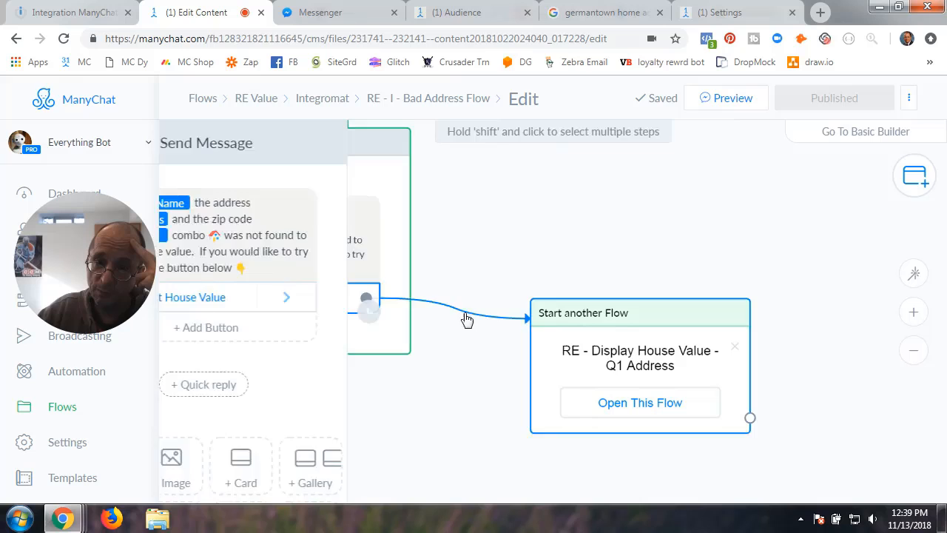
pyautogui.click(662, 364)
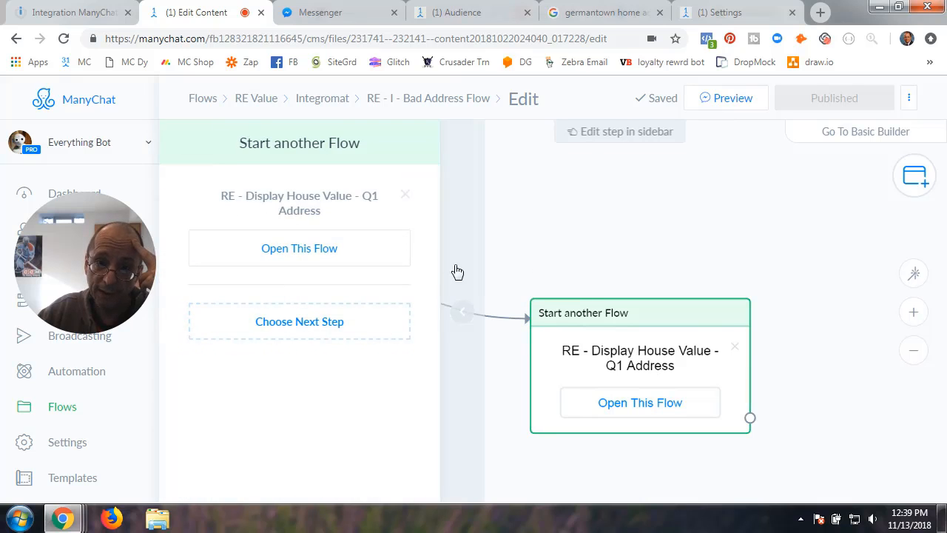
pyautogui.click(465, 312)
pyautogui.moveTo(493, 230); pyautogui.dragTo(564, 236)
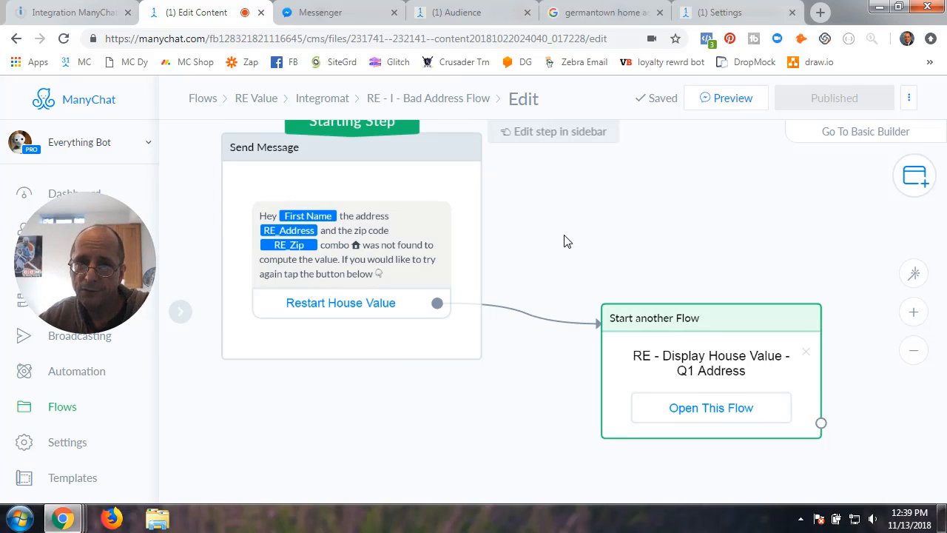
pyautogui.click(326, 99)
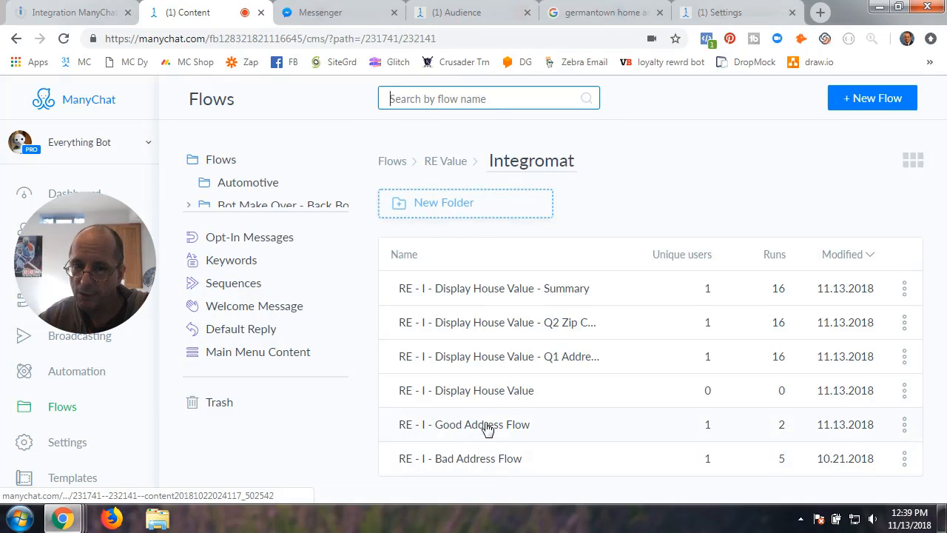
# - Edit the Good Address Flow and open its Notify Admins action citing full name, RE_Address and RE_Zip
pyautogui.click(487, 429)
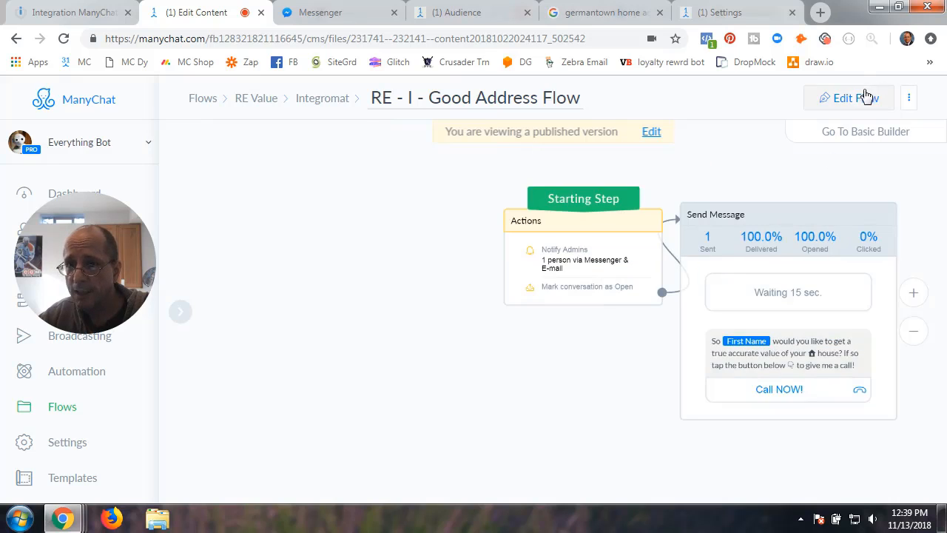
pyautogui.click(852, 98)
pyautogui.scroll(2, 453, 336)
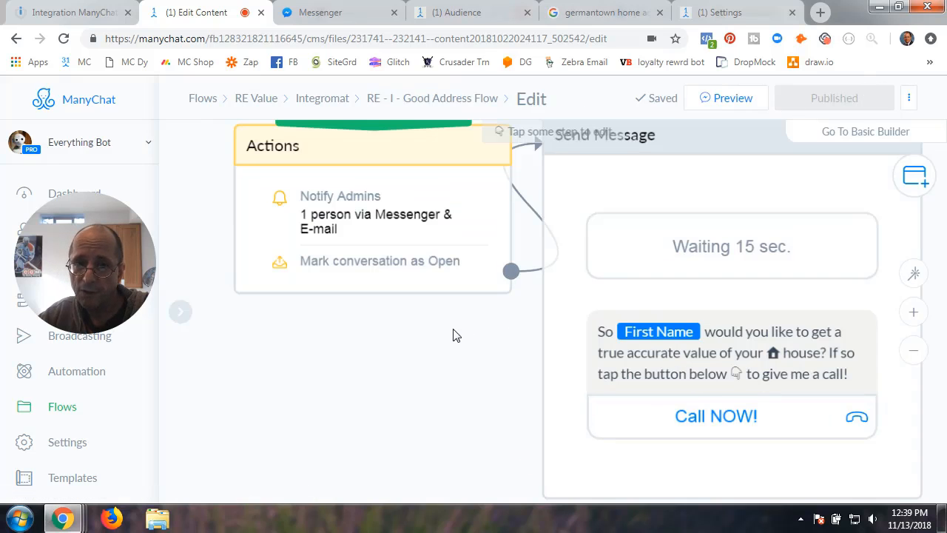
pyautogui.click(501, 244)
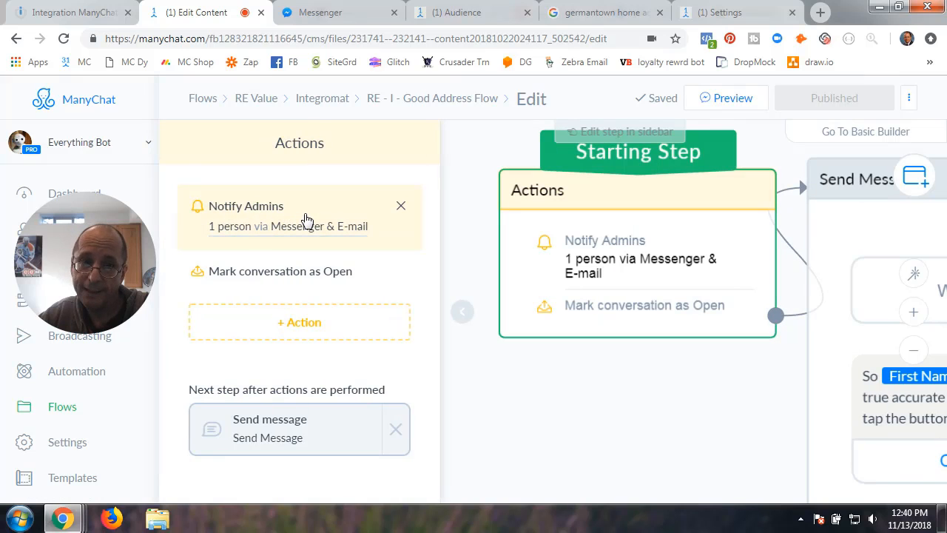
pyautogui.click(306, 220)
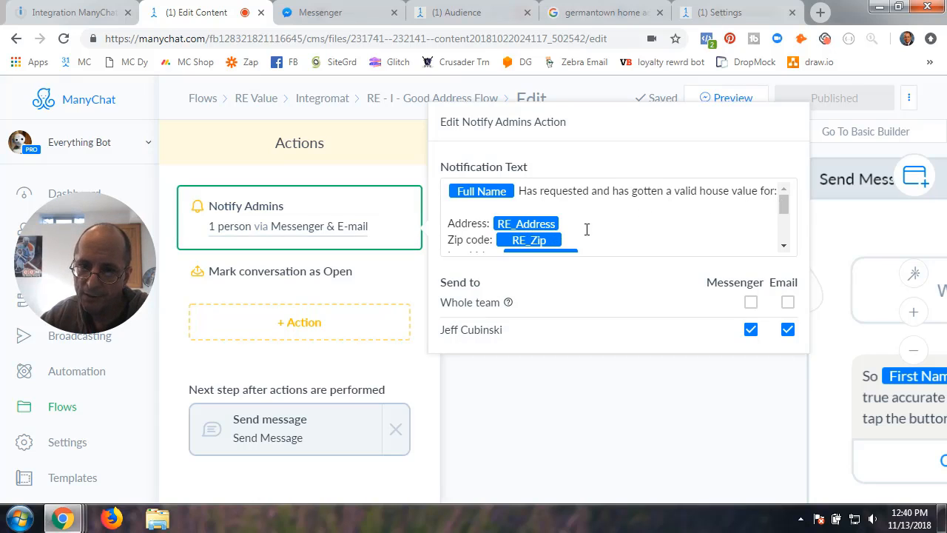
# - Read the Notify Admins notification text down to the Phone # line, then close its editor
pyautogui.moveTo(785, 212); pyautogui.dragTo(785, 231)
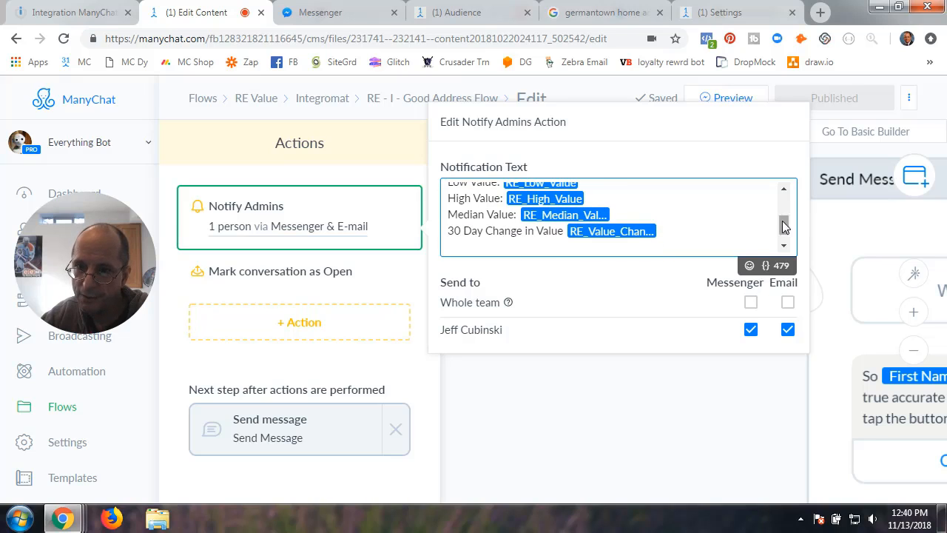
pyautogui.moveTo(784, 222); pyautogui.dragTo(786, 240)
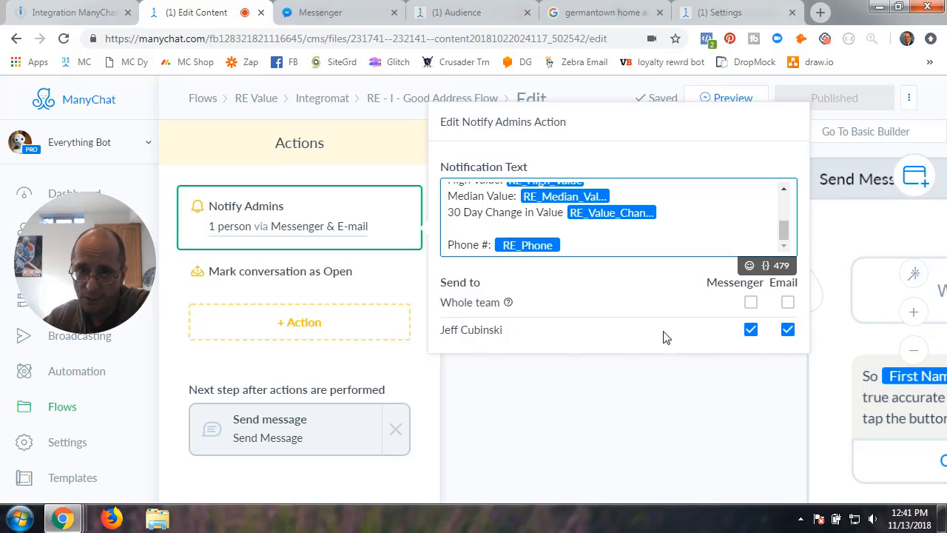
pyautogui.scroll(3, 585, 232)
pyautogui.scroll(-3, 584, 232)
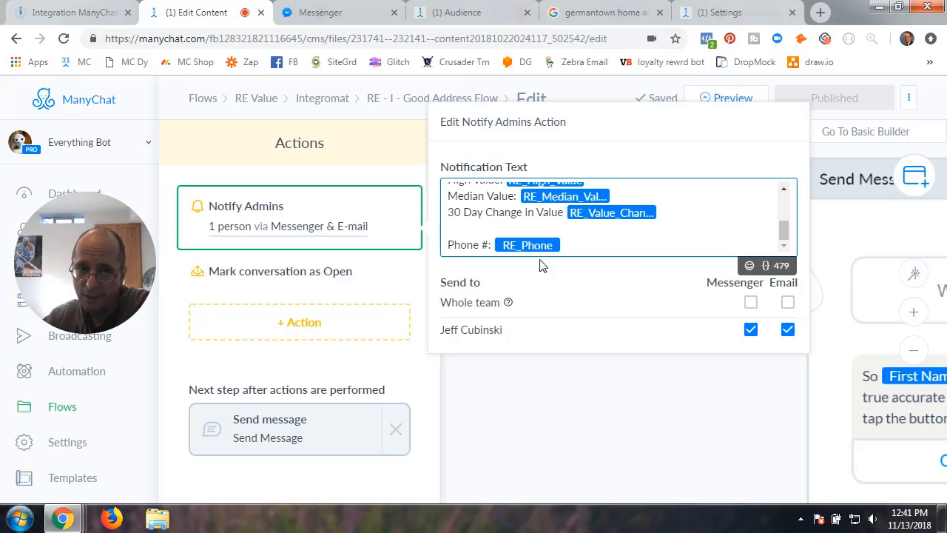
pyautogui.click(515, 392)
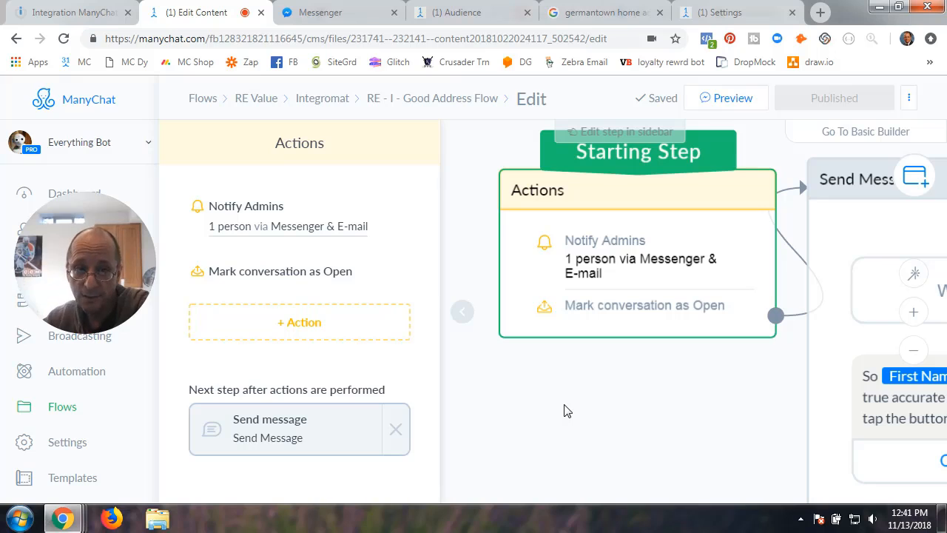
# - Inspect the Good Address Flow's 15-second-delay Call NOW! message, then go back to the Integromat flow list
pyautogui.click(461, 316)
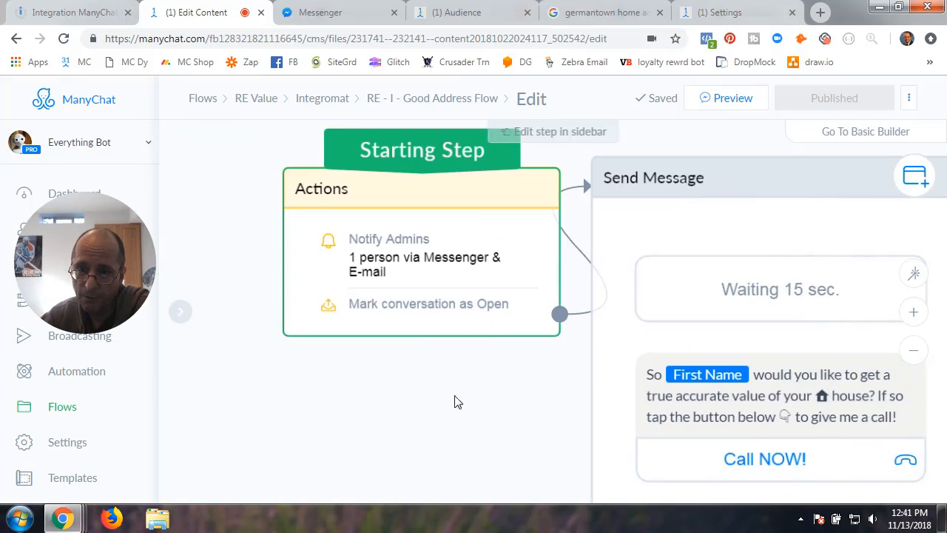
pyautogui.click(654, 242)
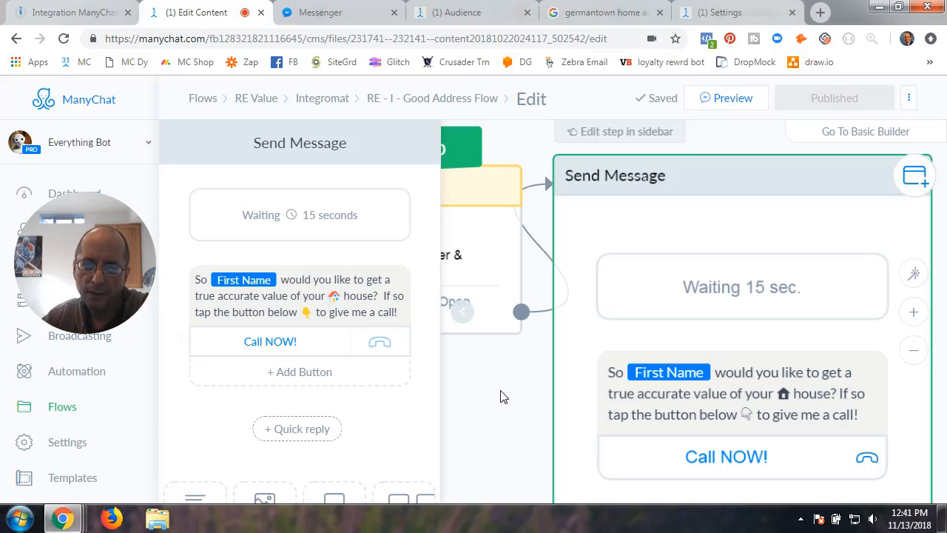
pyautogui.click(507, 396)
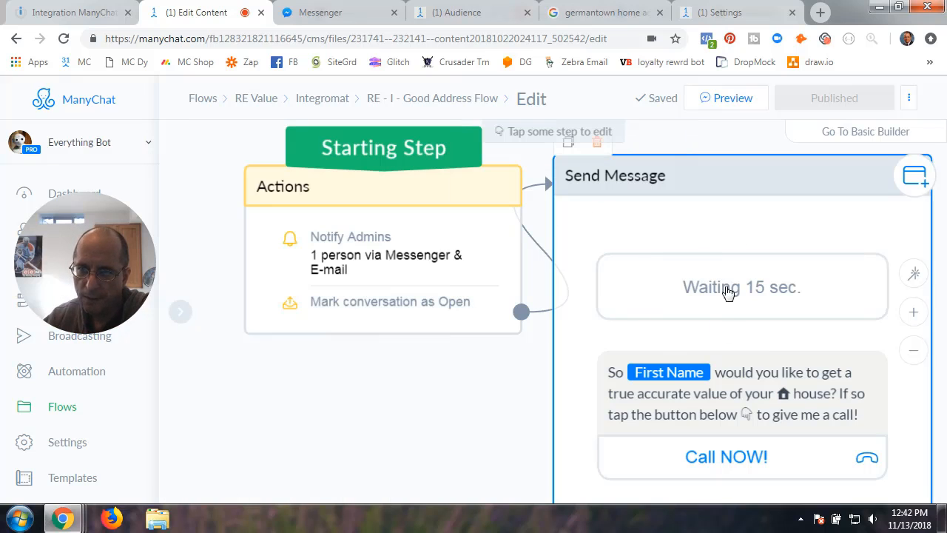
pyautogui.click(320, 104)
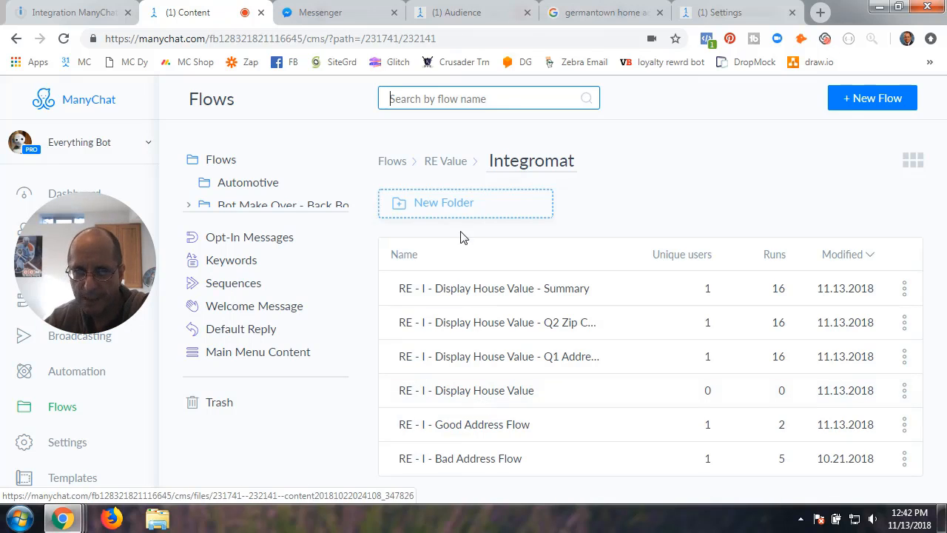
pyautogui.click(79, 13)
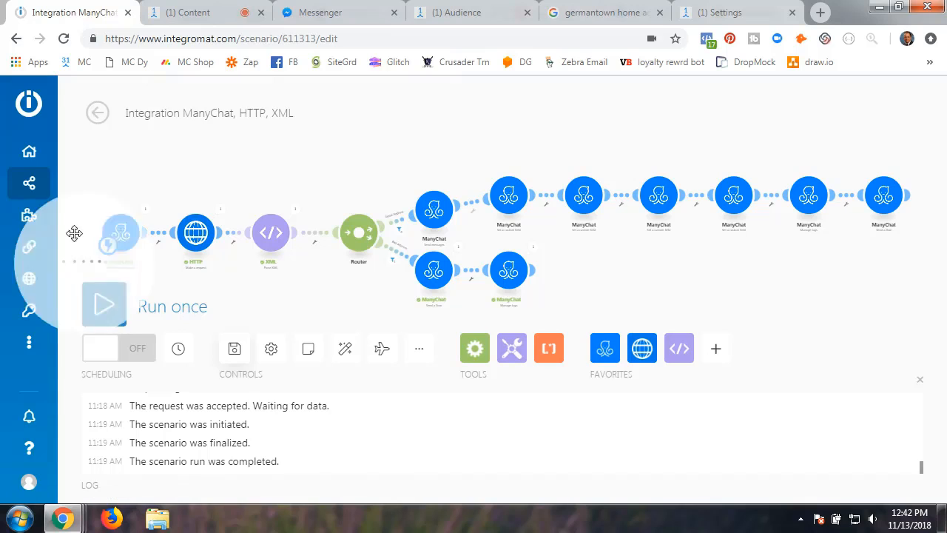
pyautogui.moveTo(92, 280); pyautogui.dragTo(845, 316)
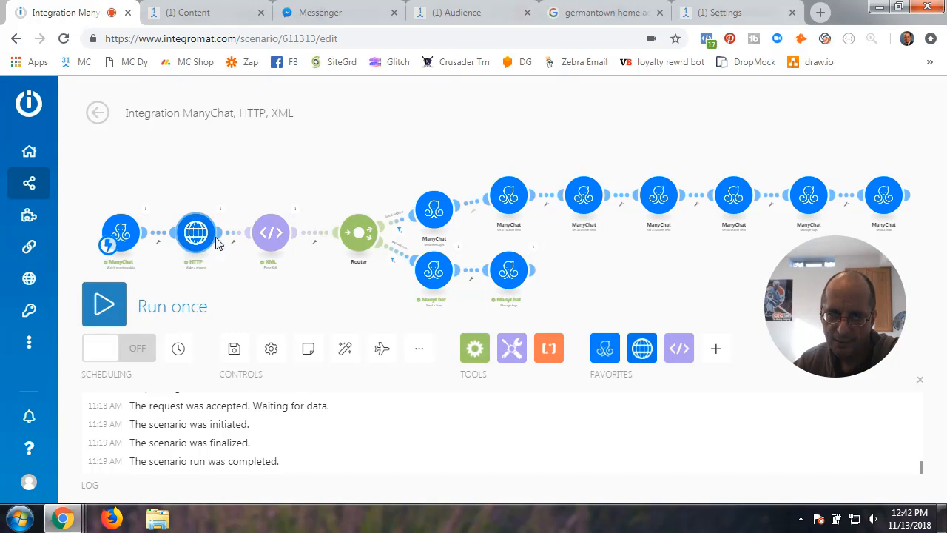
pyautogui.scroll(4, 527, 253)
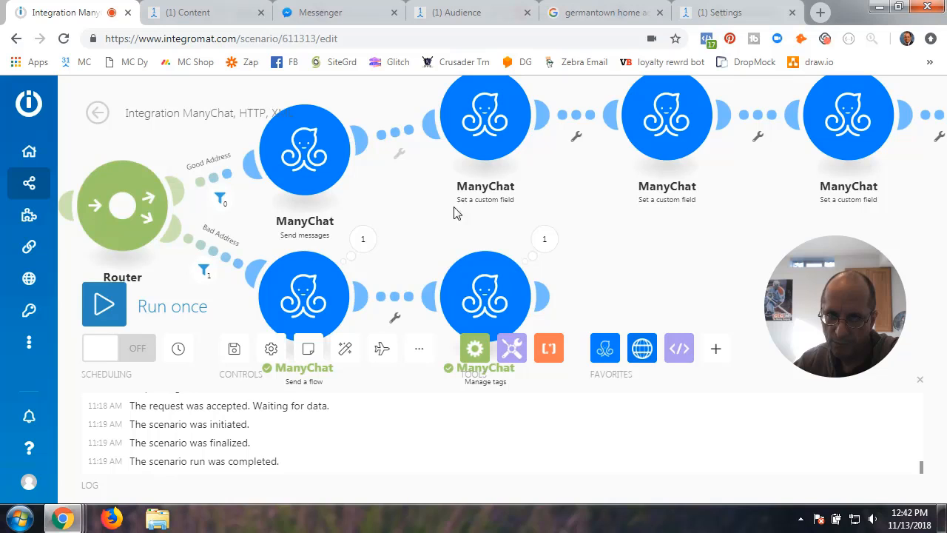
pyautogui.moveTo(428, 210); pyautogui.dragTo(755, 197)
pyautogui.moveTo(318, 264); pyautogui.dragTo(560, 264)
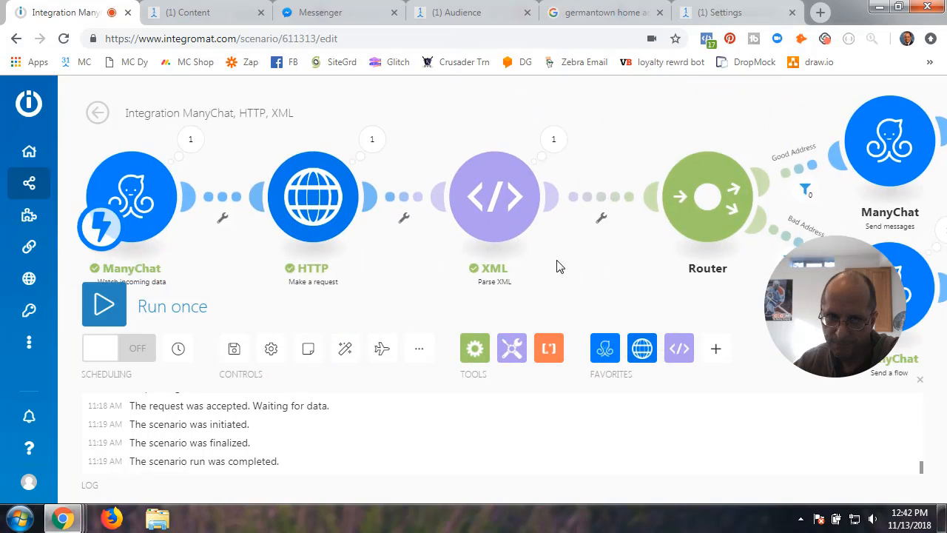
pyautogui.moveTo(247, 252); pyautogui.dragTo(330, 250)
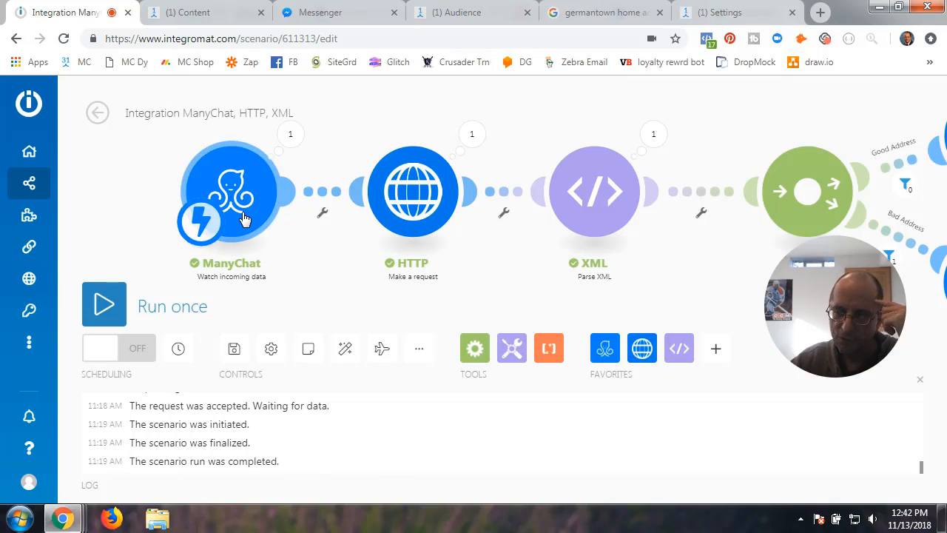
pyautogui.click(229, 13)
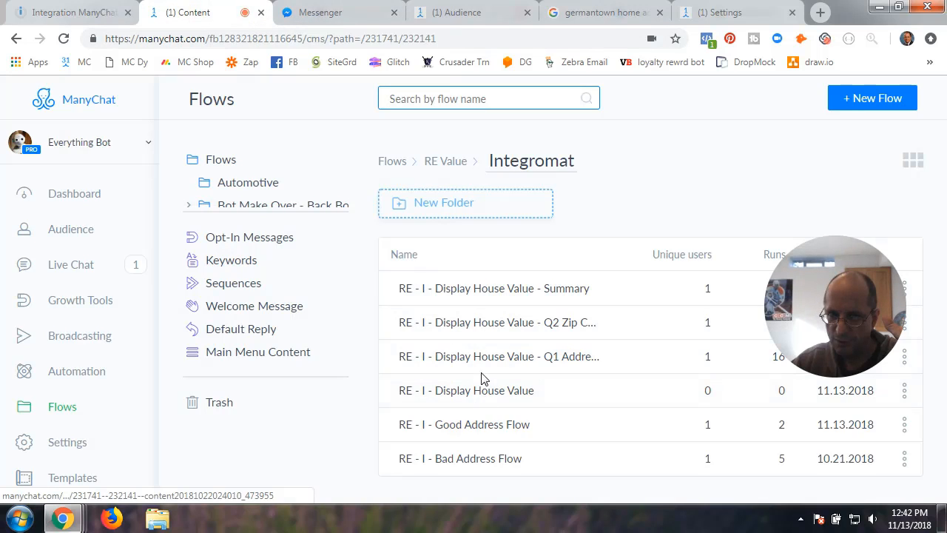
# - Open the Display House Value - Summary flow and pan to its Trigger Integromat step
pyautogui.click(493, 298)
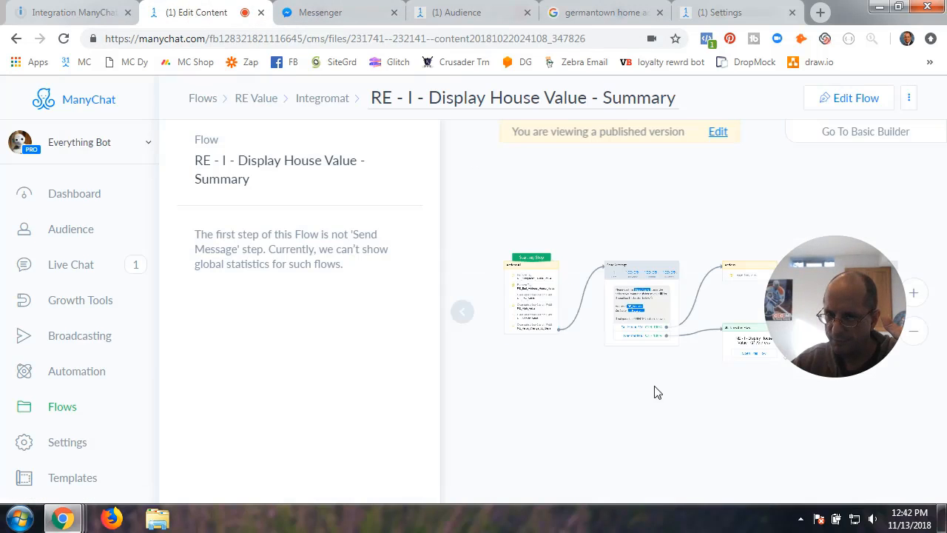
pyautogui.click(464, 315)
pyautogui.scroll(5, 542, 381)
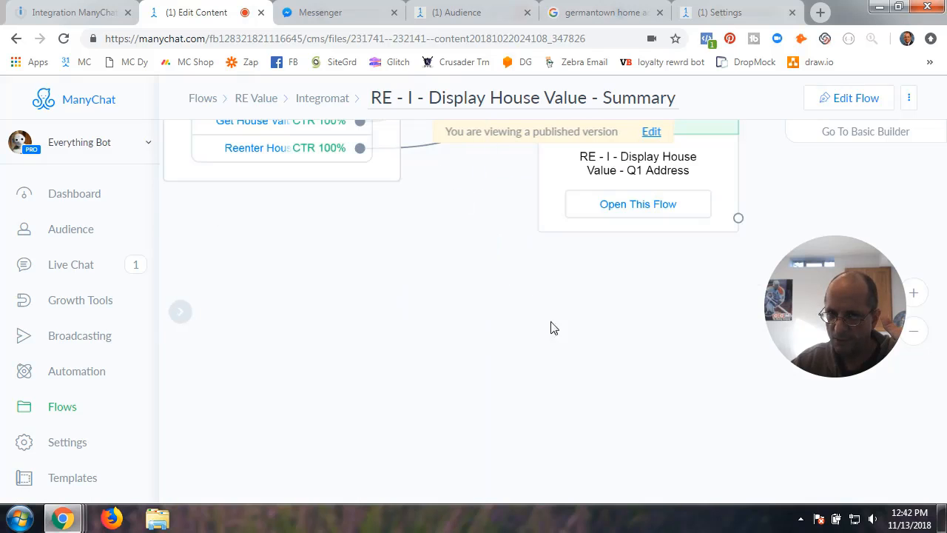
pyautogui.moveTo(548, 294); pyautogui.dragTo(483, 444)
pyautogui.moveTo(403, 361); pyautogui.dragTo(404, 482)
pyautogui.moveTo(531, 297); pyautogui.dragTo(497, 390)
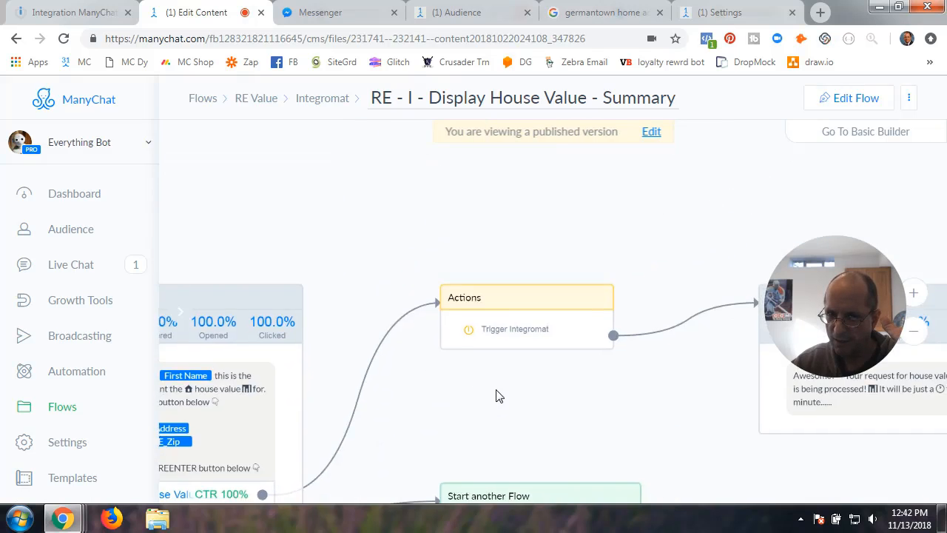
pyautogui.scroll(5, 497, 391)
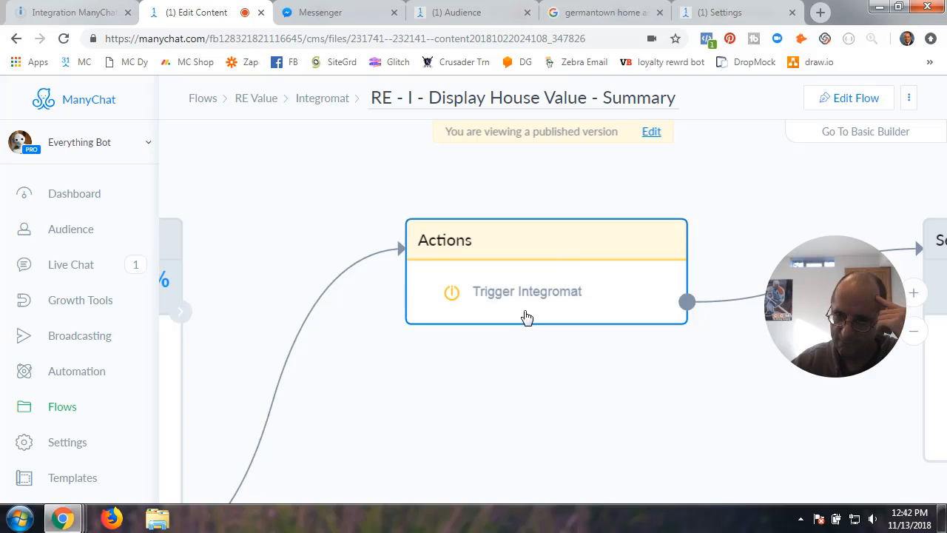
# - Edit the flow to show the actions step triggering Get House Value, then return to Integromat
pyautogui.click(843, 98)
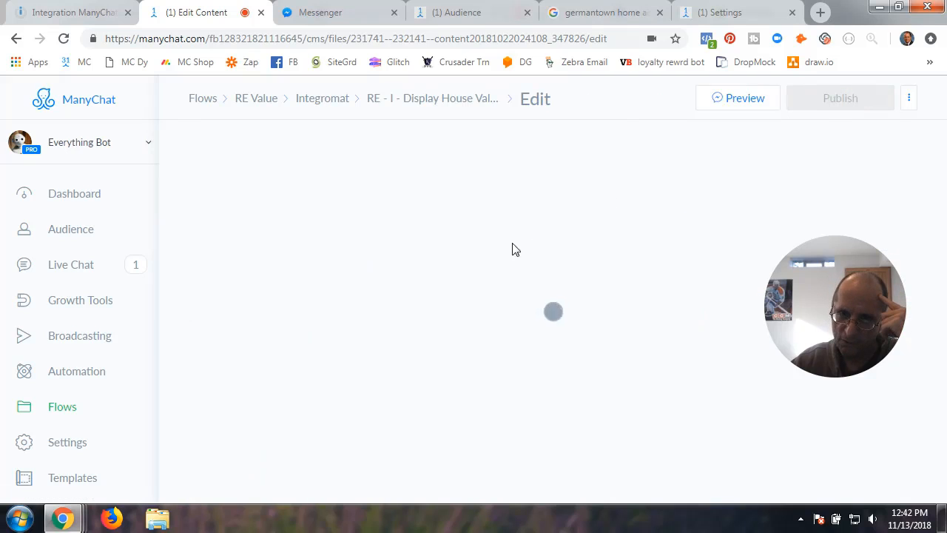
pyautogui.click(626, 252)
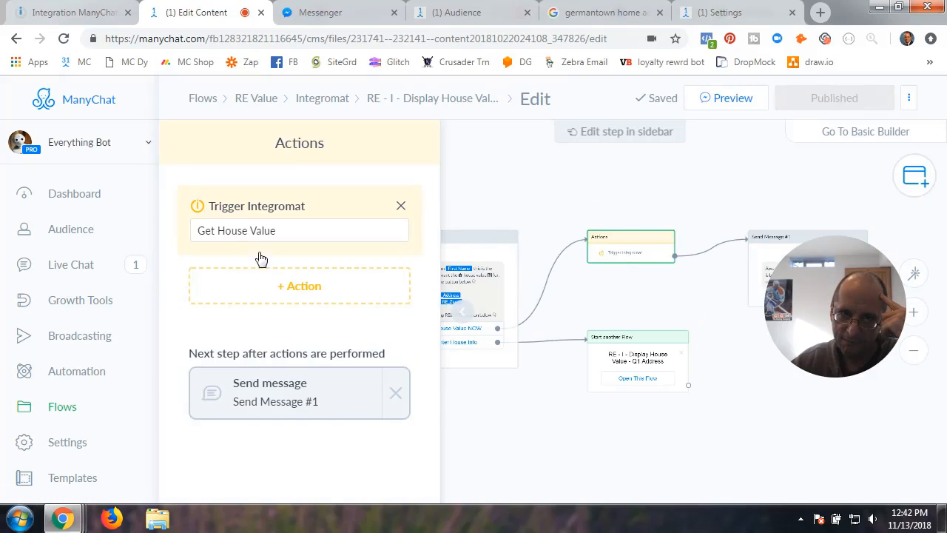
pyautogui.click(81, 13)
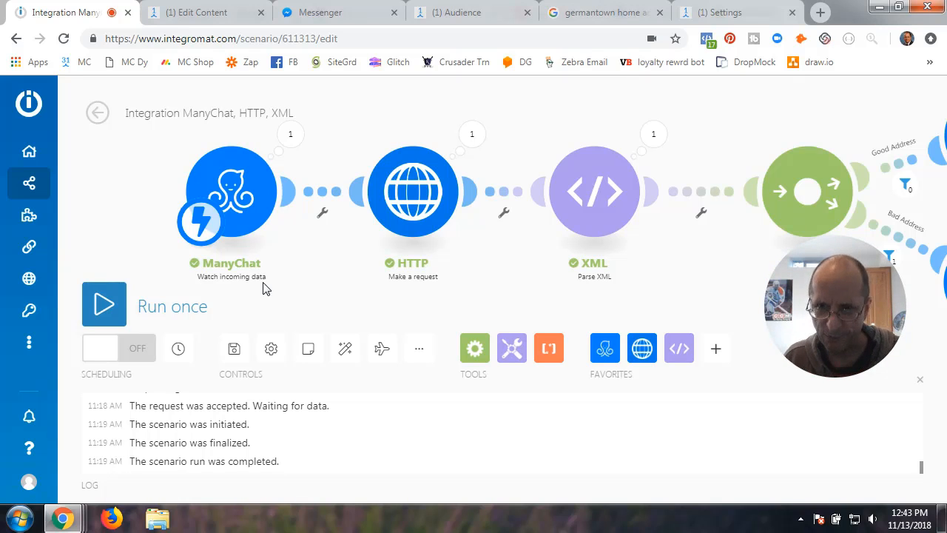
pyautogui.click(178, 13)
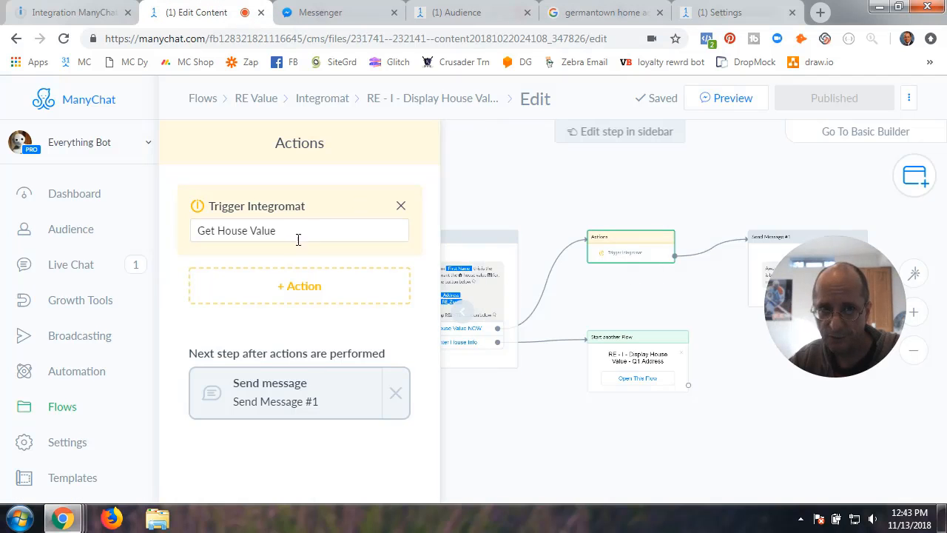
pyautogui.click(53, 12)
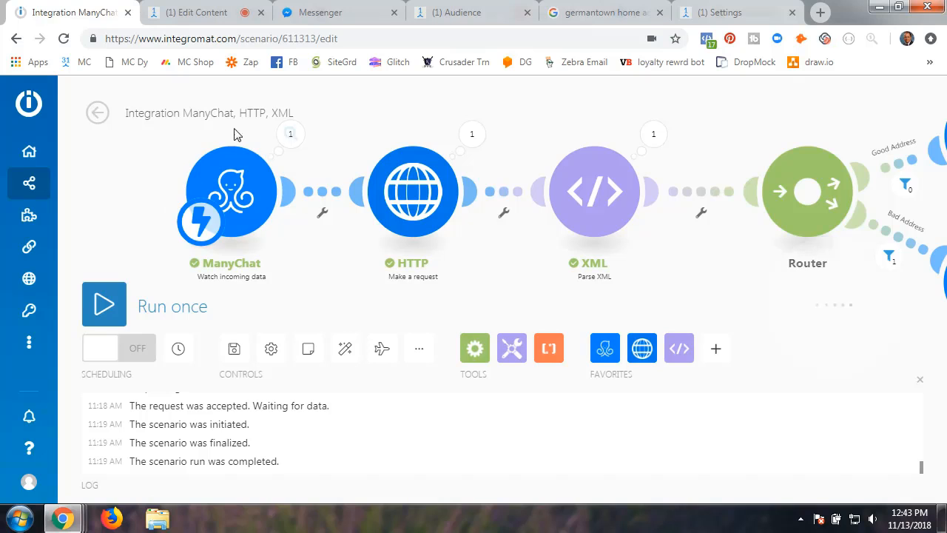
# - Start a new webhook on Everything Bot ManyChat, cancel it, and switch to the ManyChat flow editor
pyautogui.click(237, 195)
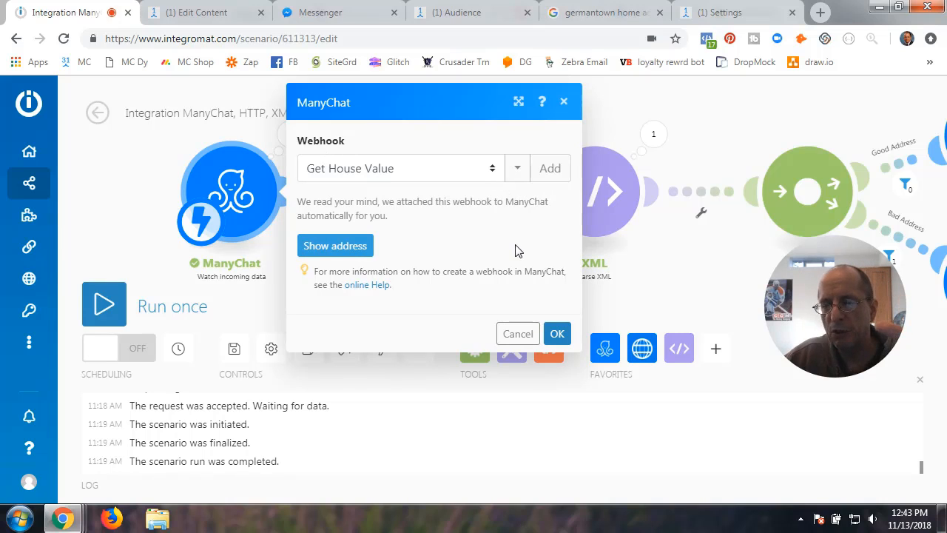
pyautogui.click(559, 173)
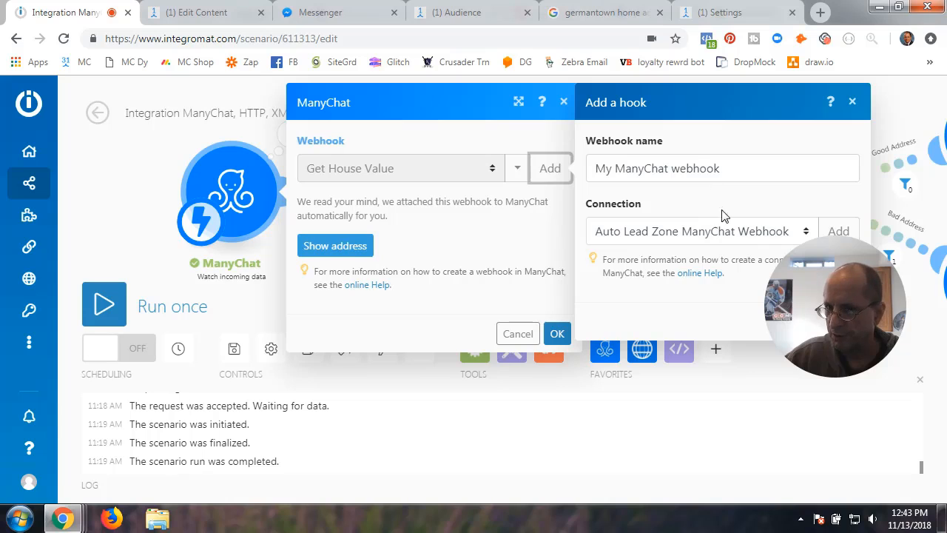
pyautogui.moveTo(853, 320); pyautogui.dragTo(828, 406)
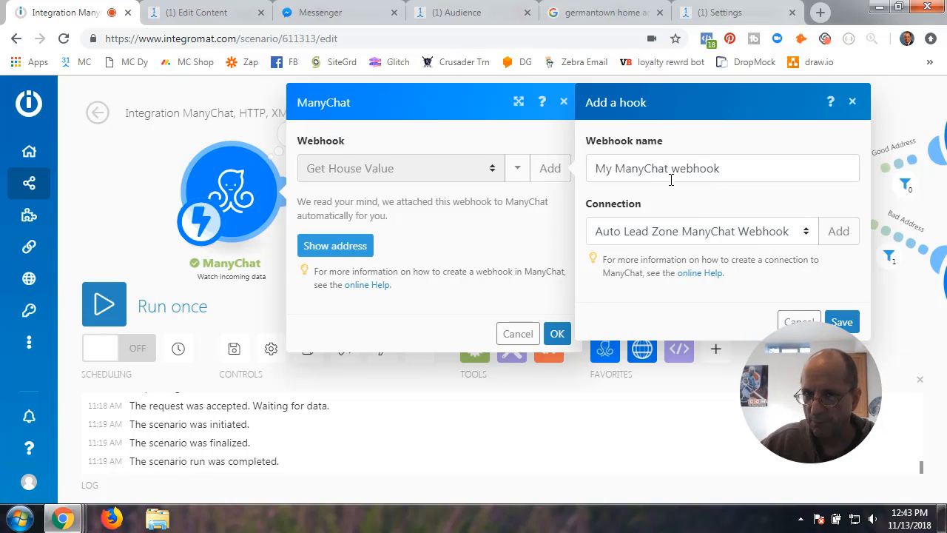
pyautogui.click(807, 234)
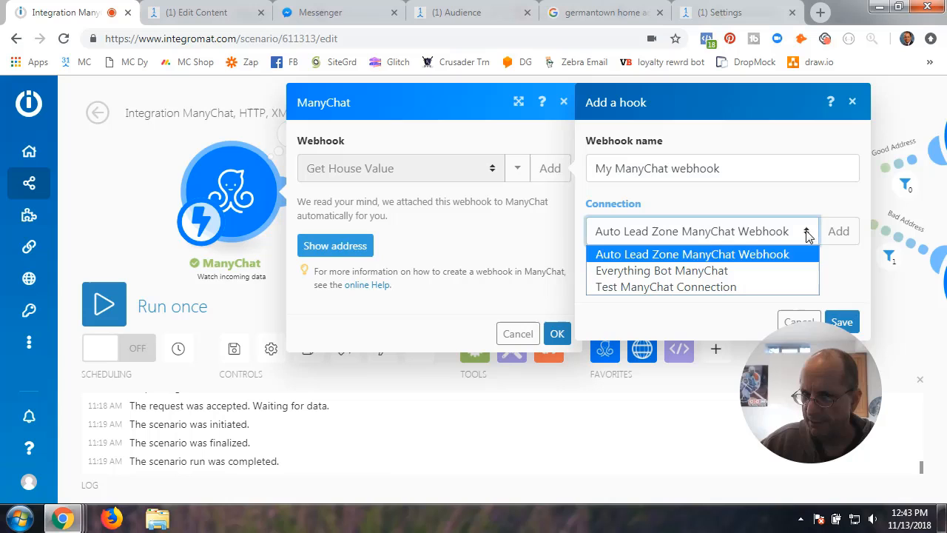
pyautogui.click(670, 275)
pyautogui.click(786, 318)
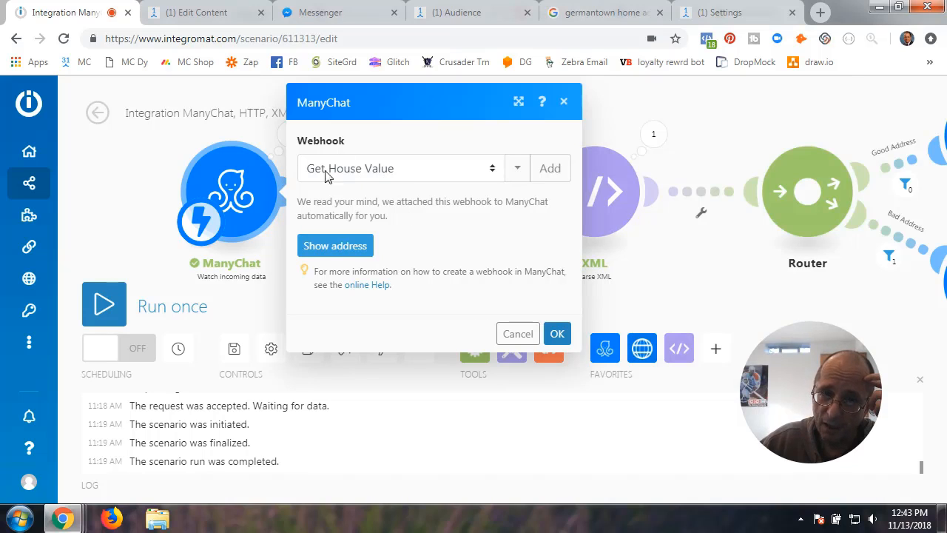
pyautogui.click(198, 13)
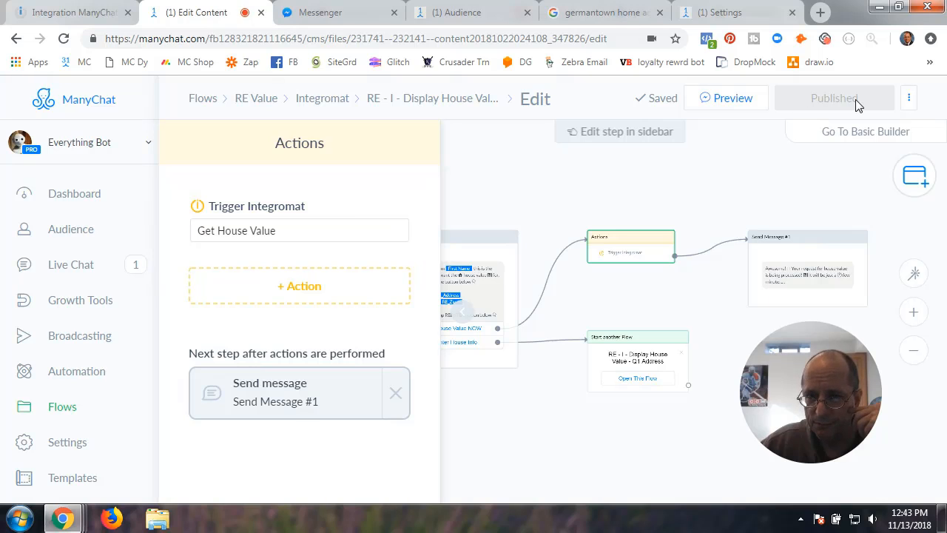
# - Add a 'test value' webhook on the Everything Bot ManyChat connection and confirm the trigger settings
pyautogui.click(81, 14)
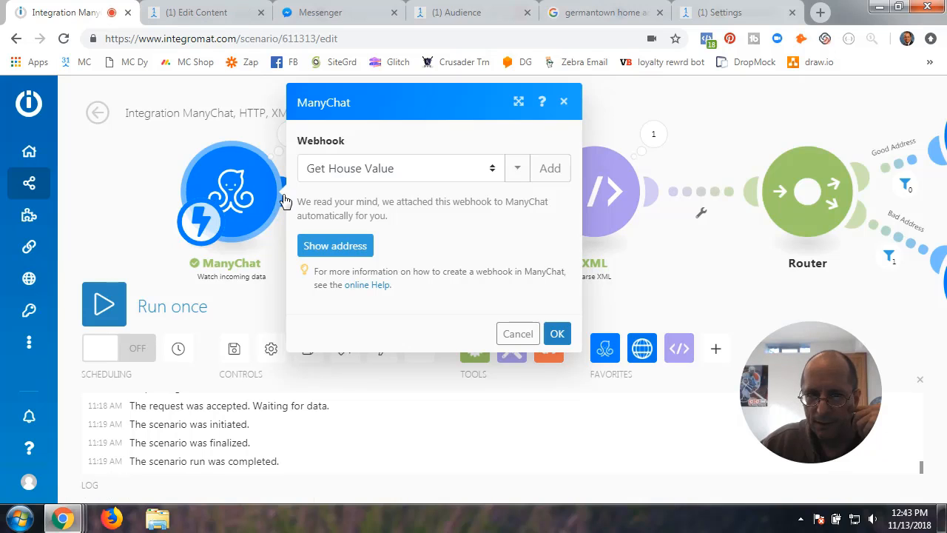
pyautogui.click(550, 169)
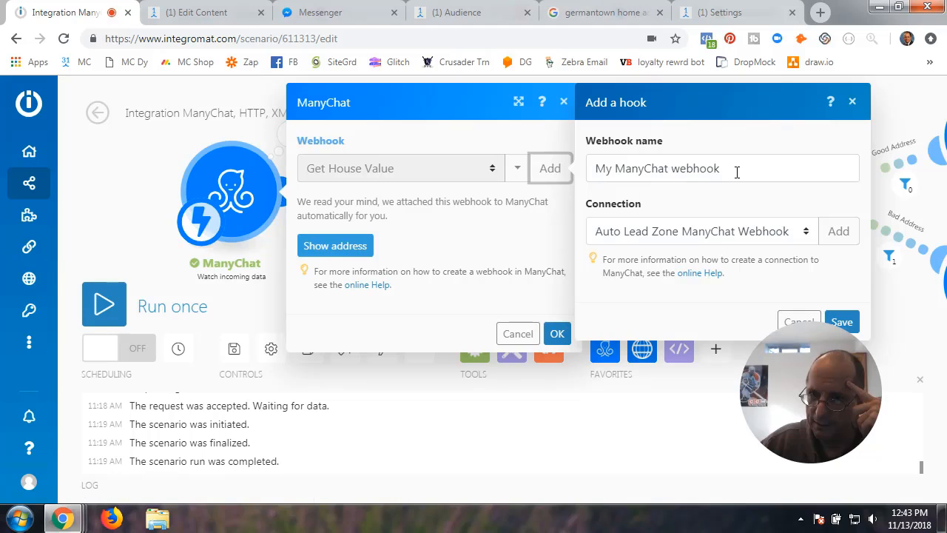
pyautogui.write('test value')
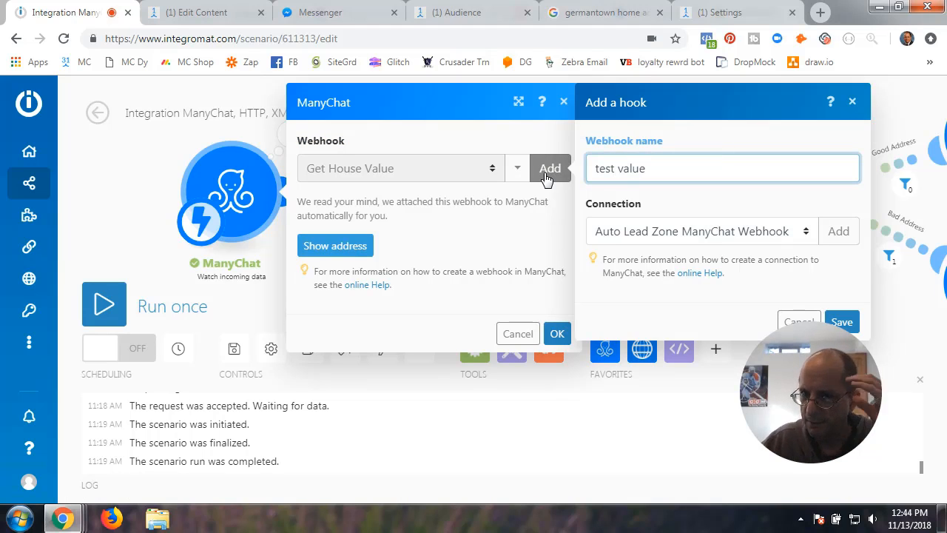
pyautogui.click(663, 235)
pyautogui.click(658, 270)
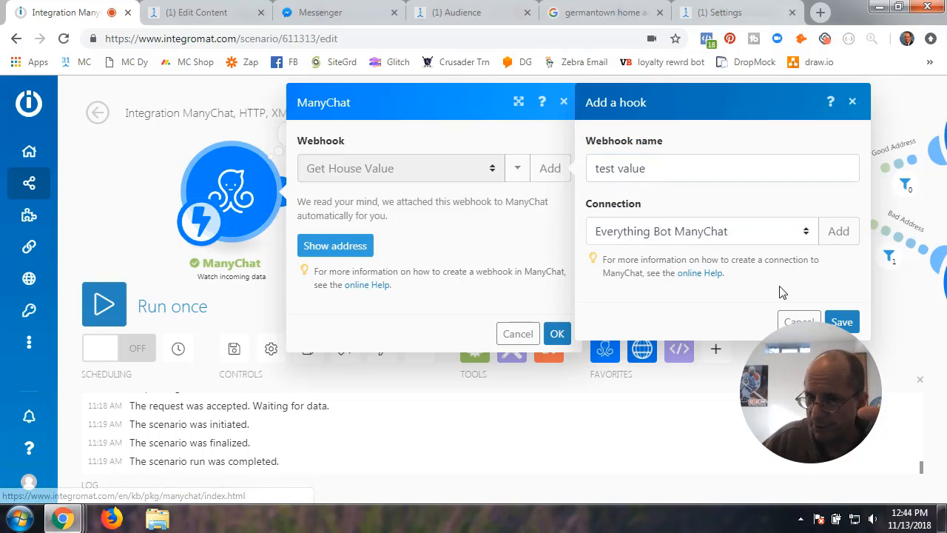
pyautogui.click(843, 324)
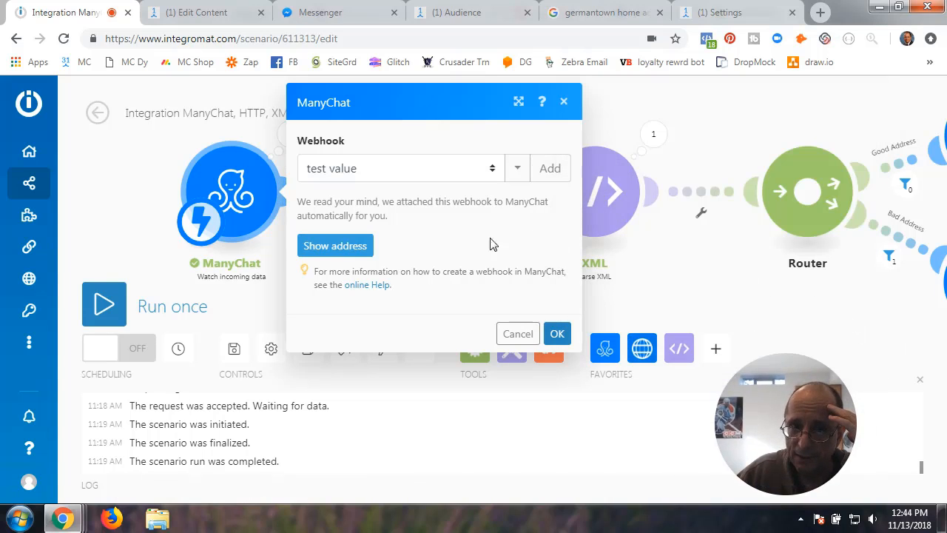
pyautogui.click(558, 334)
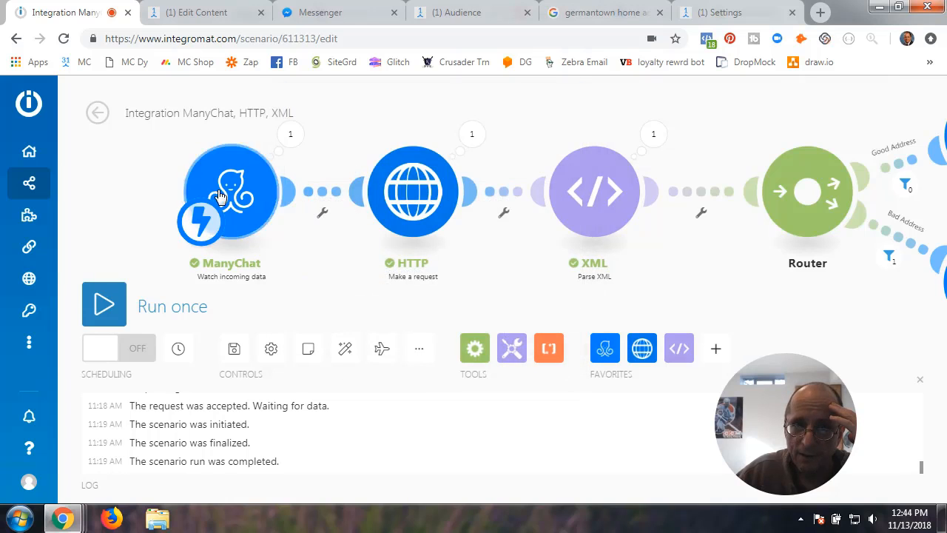
# - Delete the existing Trigger Integromat action from the Summary flow
pyautogui.click(211, 15)
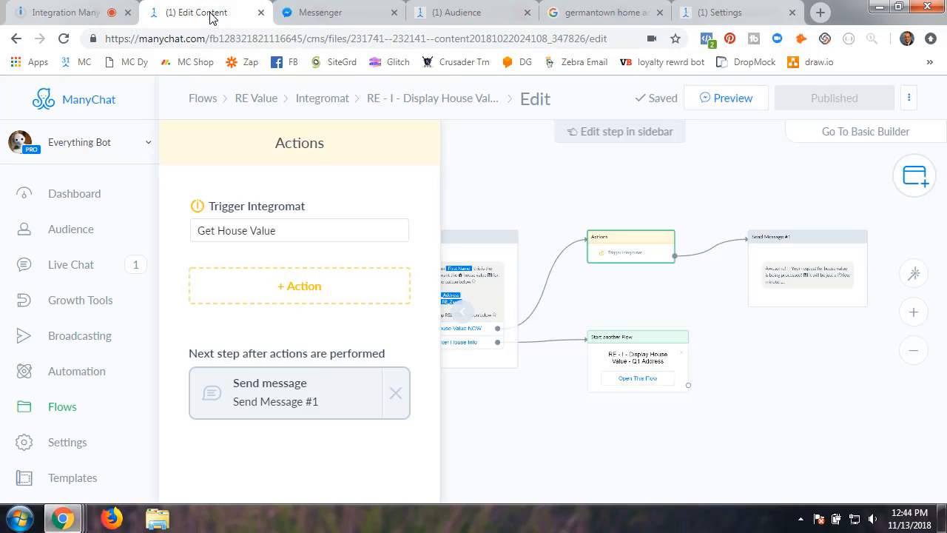
pyautogui.click(288, 235)
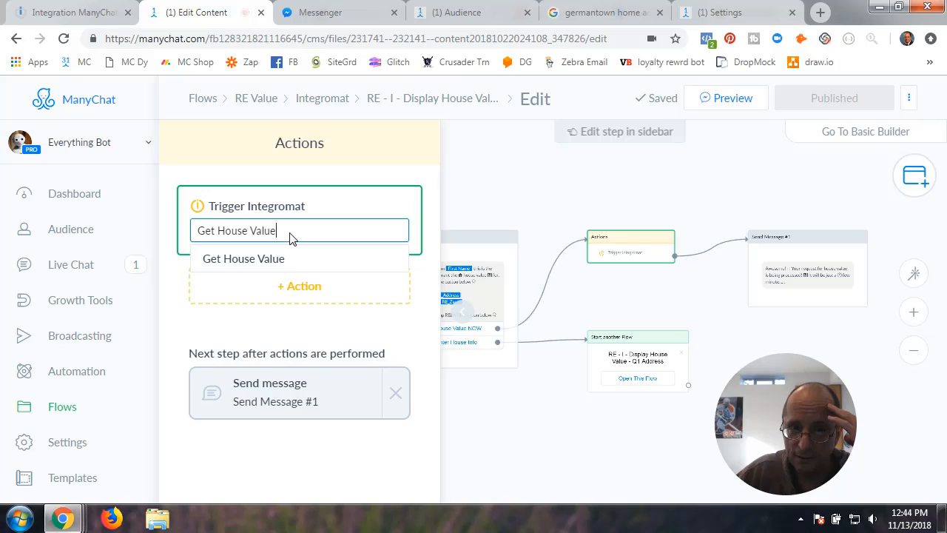
pyautogui.click(401, 205)
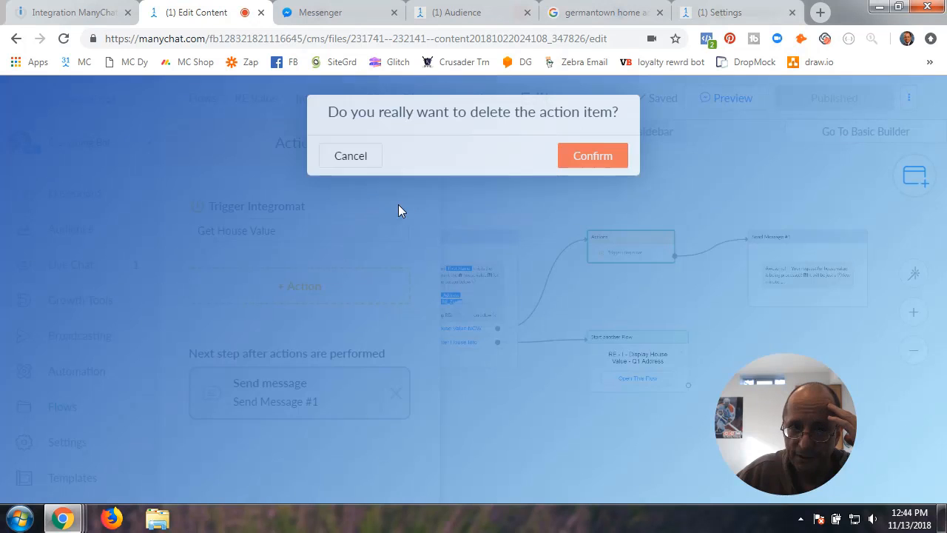
pyautogui.click(566, 162)
# - Add a new Trigger Integromat action using Get House Value, publish the flow, and return to Integromat
pyautogui.click(292, 209)
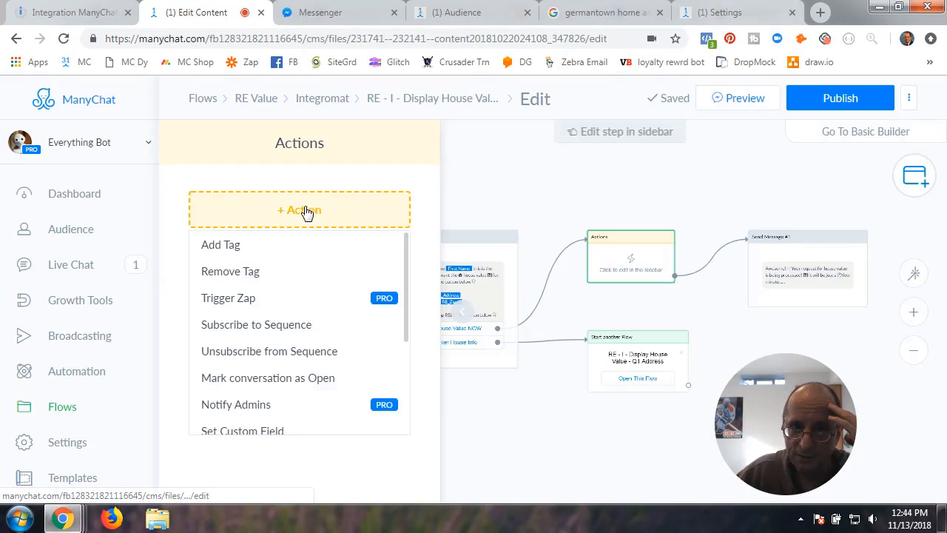
pyautogui.scroll(-3, 288, 382)
pyautogui.click(267, 419)
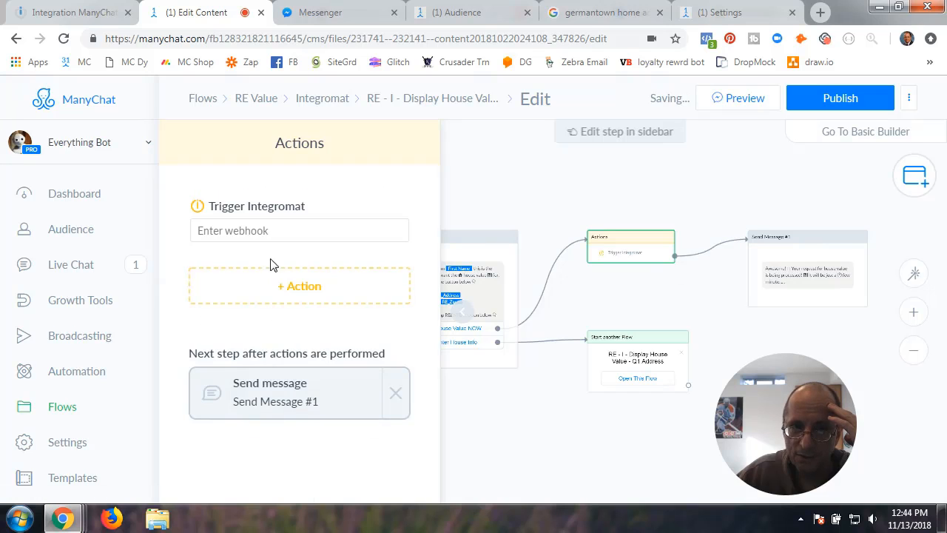
pyautogui.click(273, 234)
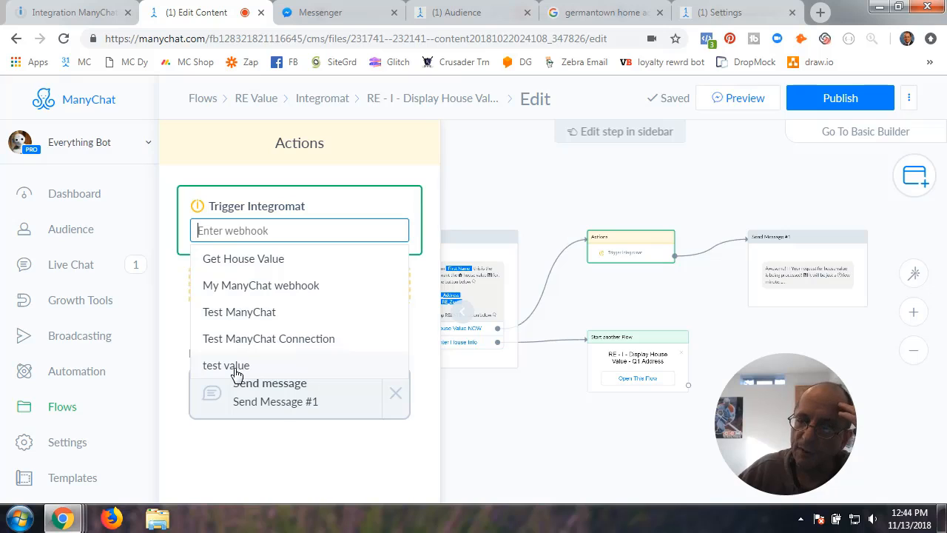
pyautogui.click(243, 260)
pyautogui.click(477, 196)
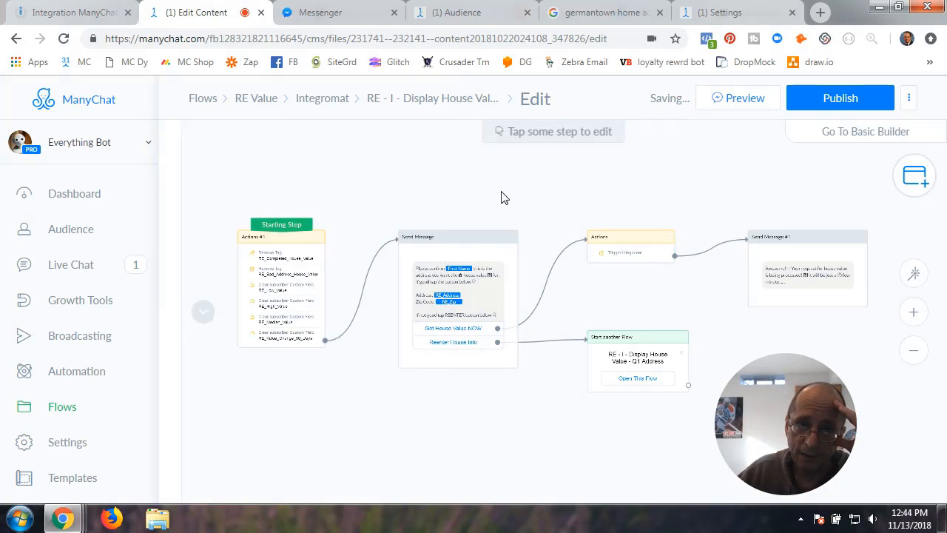
pyautogui.click(830, 105)
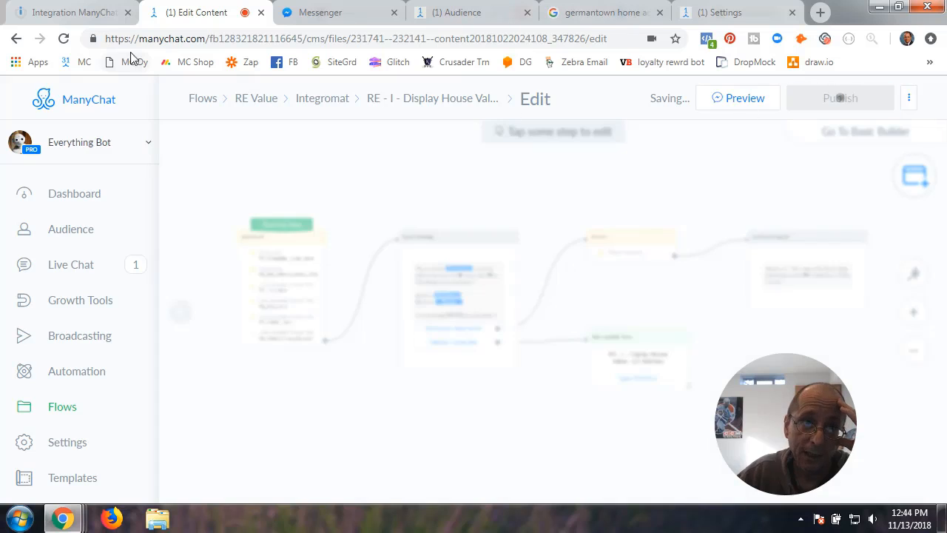
pyautogui.click(82, 13)
# - Set the ManyChat trigger's webhook back to Get House Value, then open the filter on the link to HTTP
pyautogui.click(234, 192)
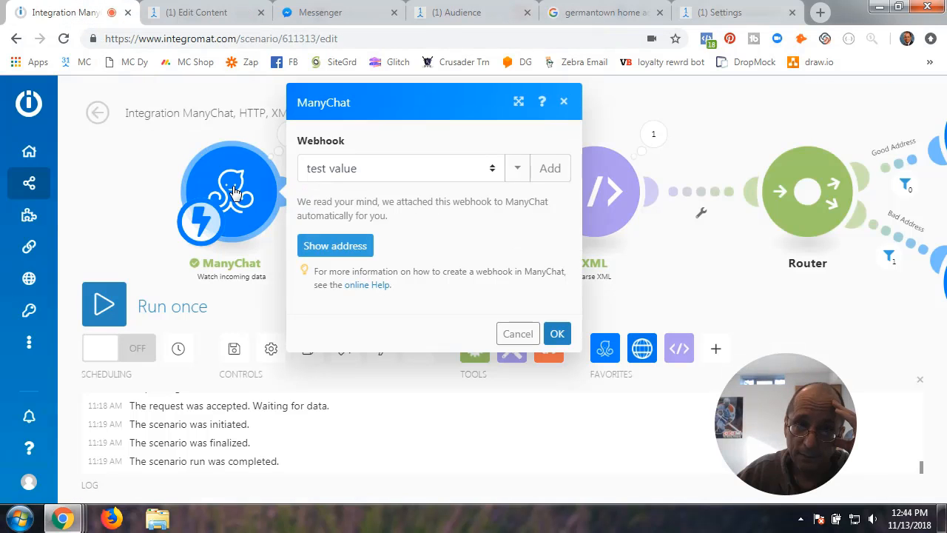
pyautogui.click(493, 172)
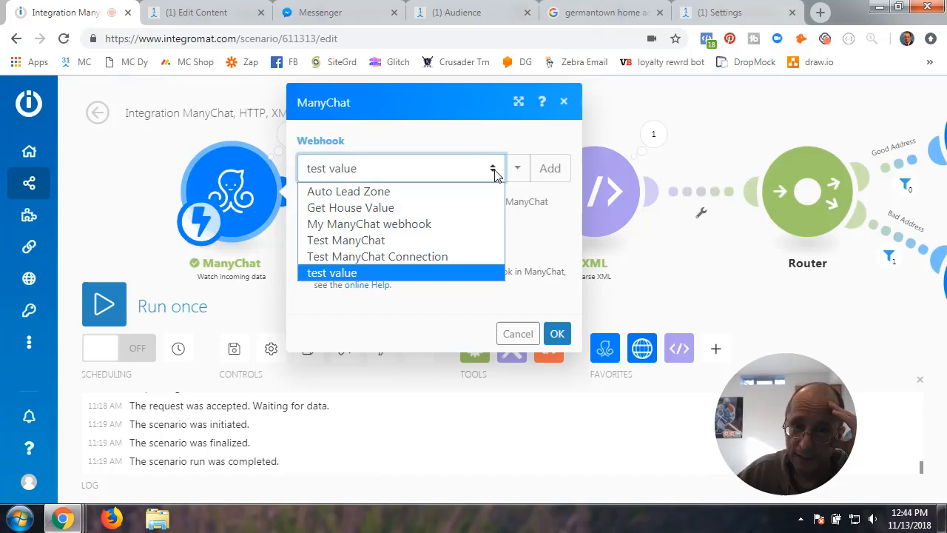
pyautogui.click(399, 204)
pyautogui.click(556, 334)
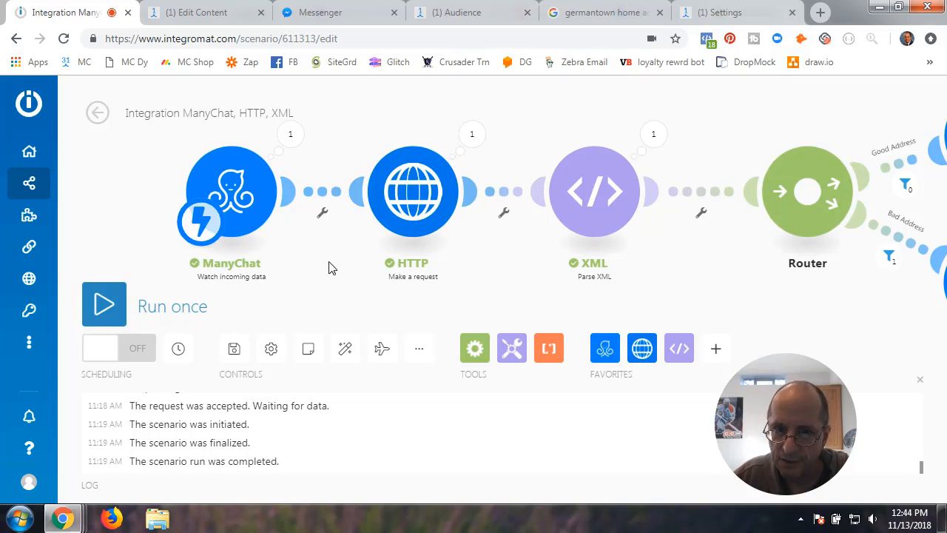
pyautogui.moveTo(352, 253); pyautogui.dragTo(311, 245)
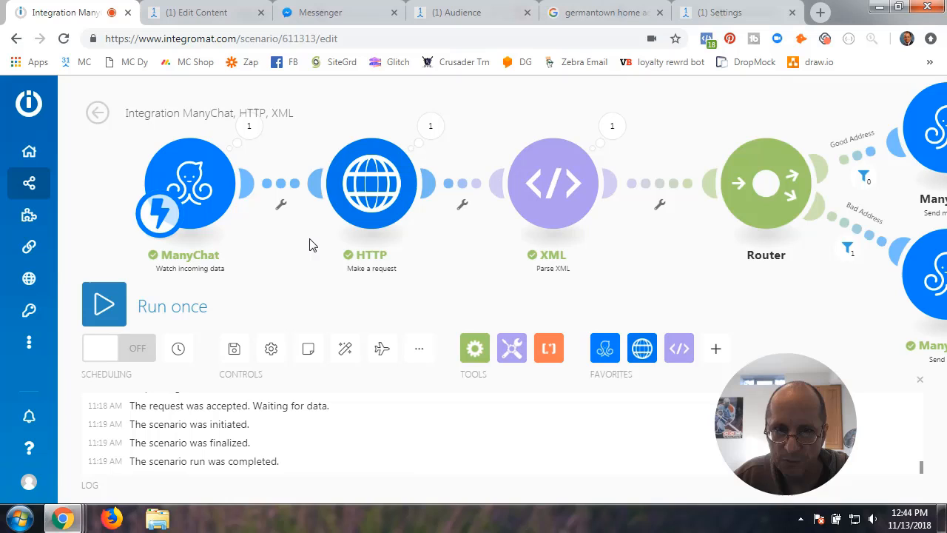
pyautogui.click(248, 189)
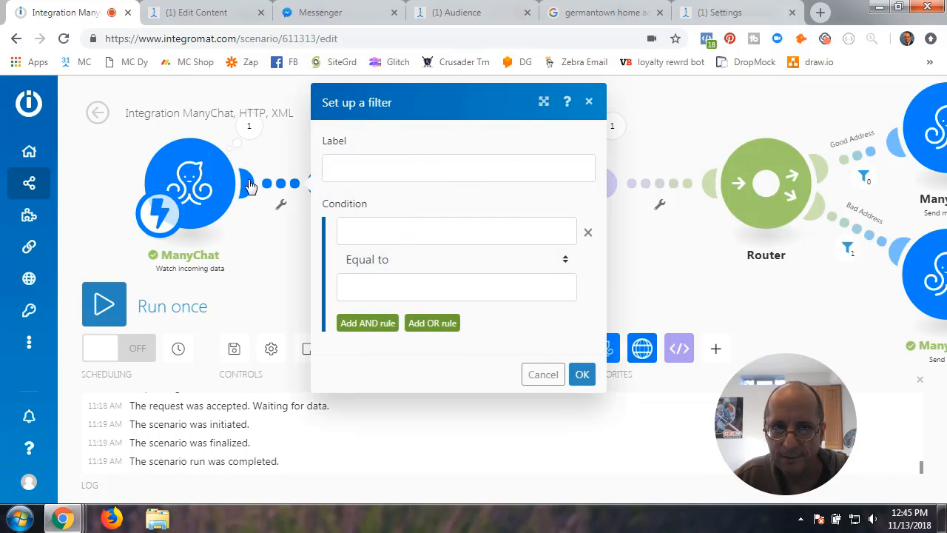
# - Cancel the filter, try a module search for 'htt' after Manage tags, then pan back to ManyChat
pyautogui.click(545, 376)
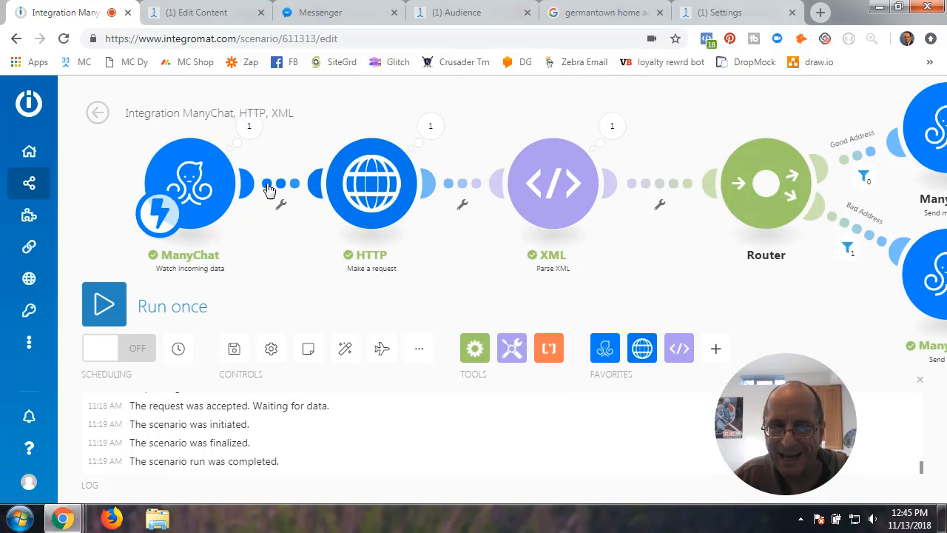
pyautogui.moveTo(668, 277); pyautogui.dragTo(269, 247)
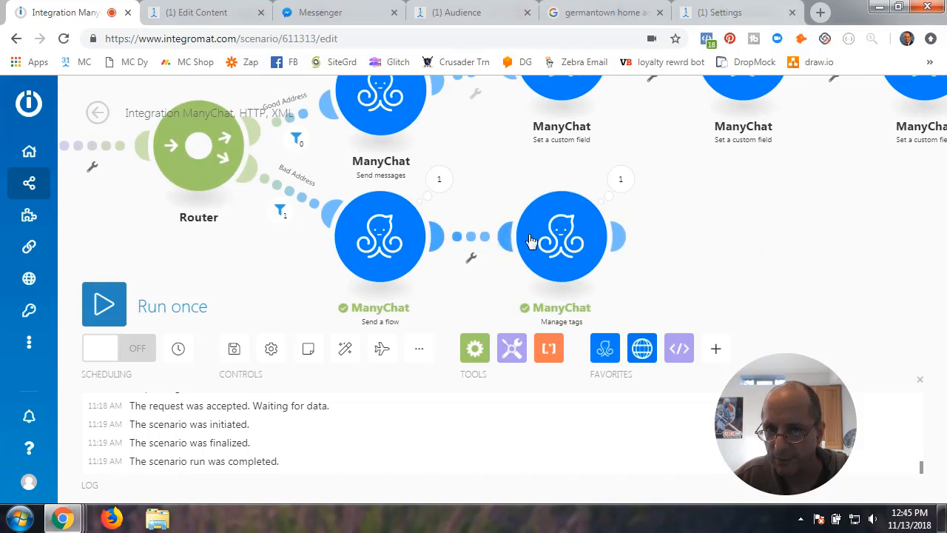
pyautogui.click(622, 238)
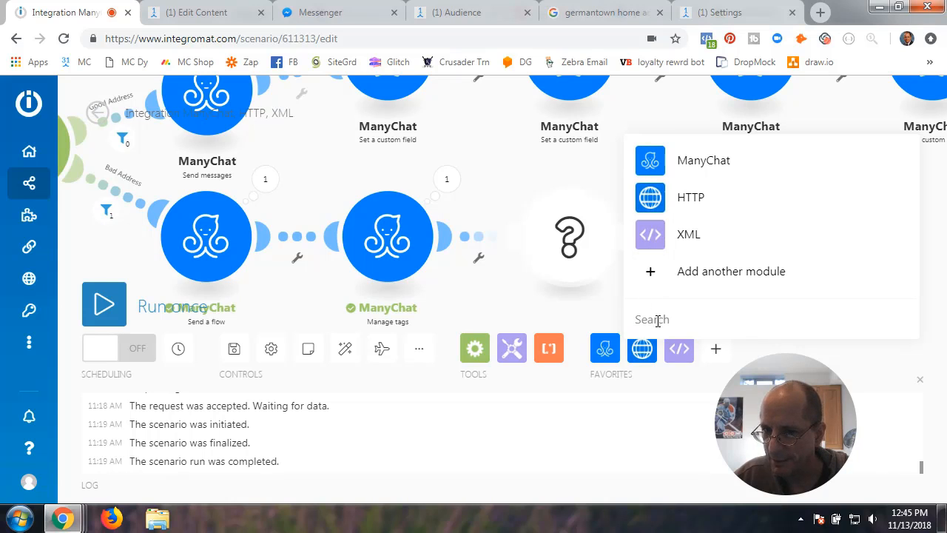
pyautogui.write('http')
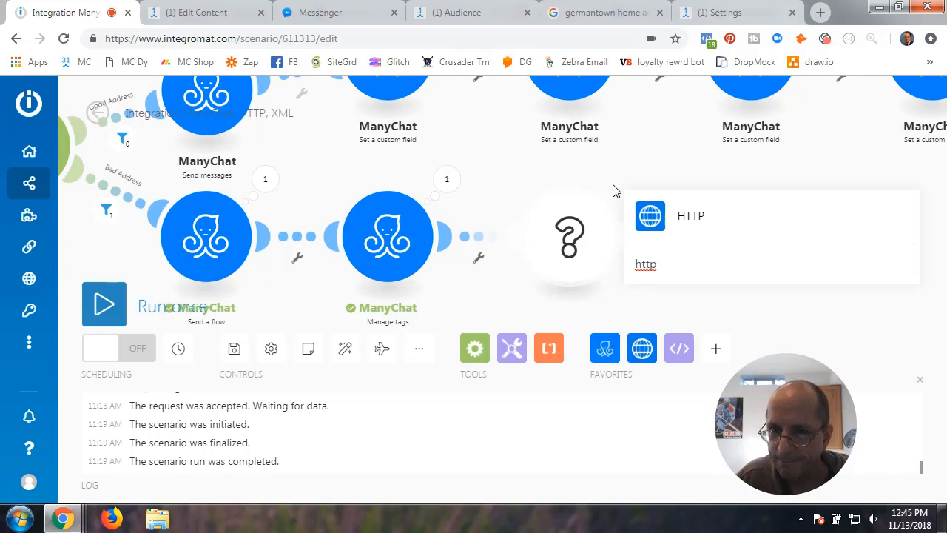
pyautogui.click(614, 184)
pyautogui.moveTo(296, 291); pyautogui.dragTo(815, 303)
pyautogui.moveTo(424, 266); pyautogui.dragTo(625, 278)
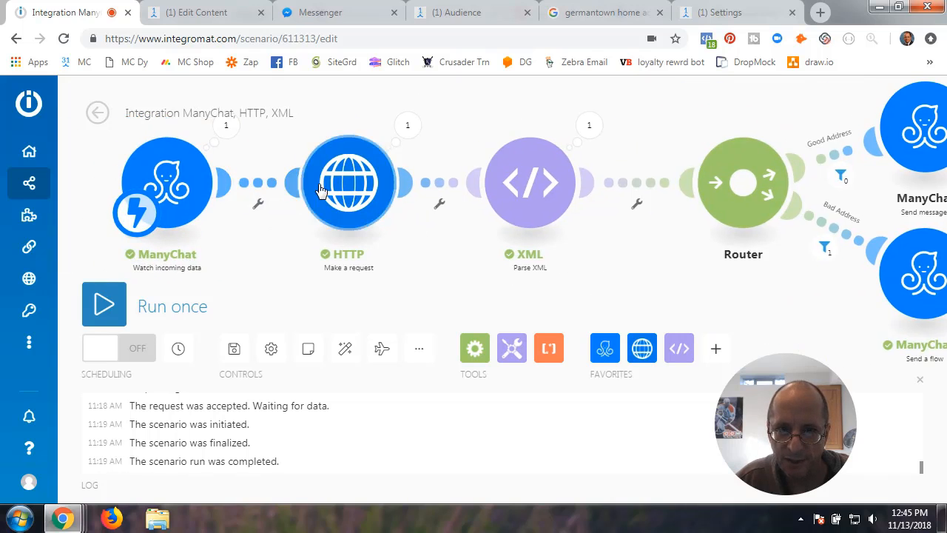
pyautogui.click(367, 191)
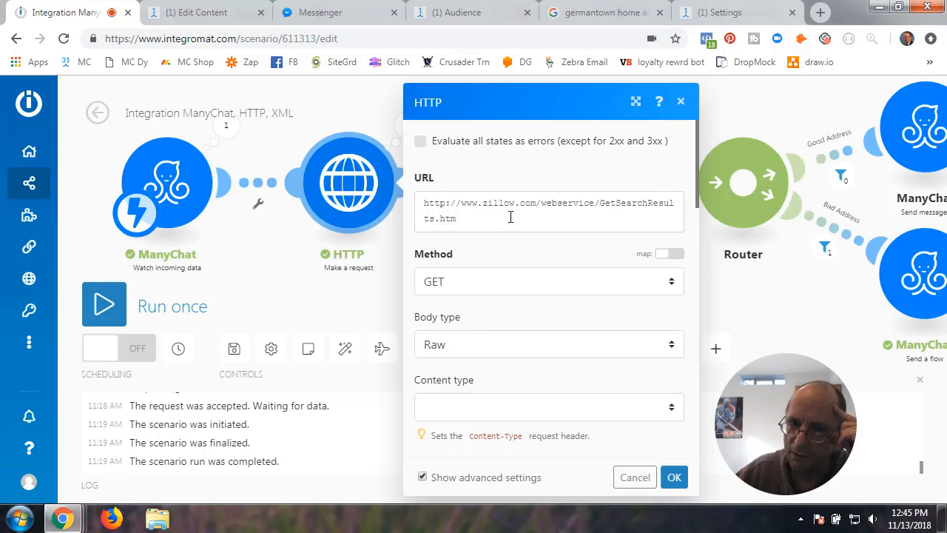
pyautogui.moveTo(425, 206); pyautogui.dragTo(459, 217)
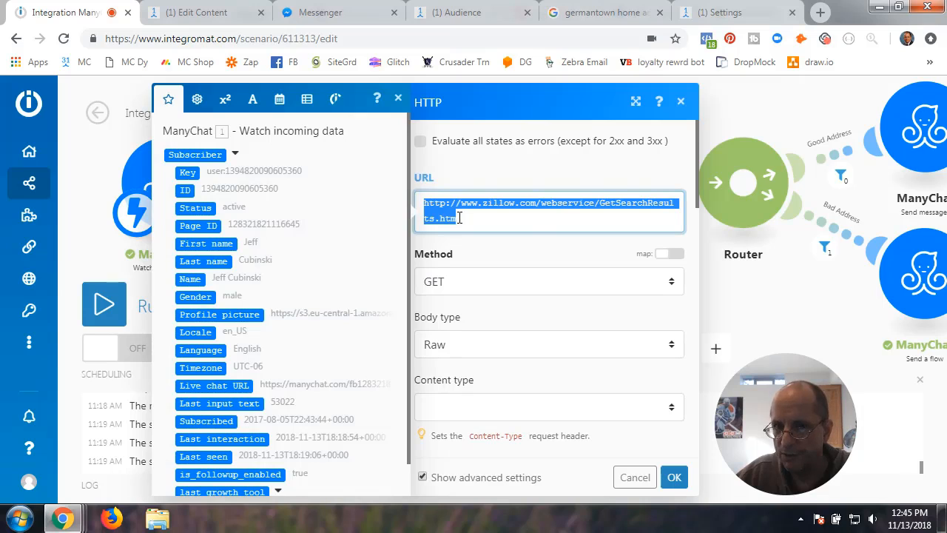
pyautogui.click(521, 218)
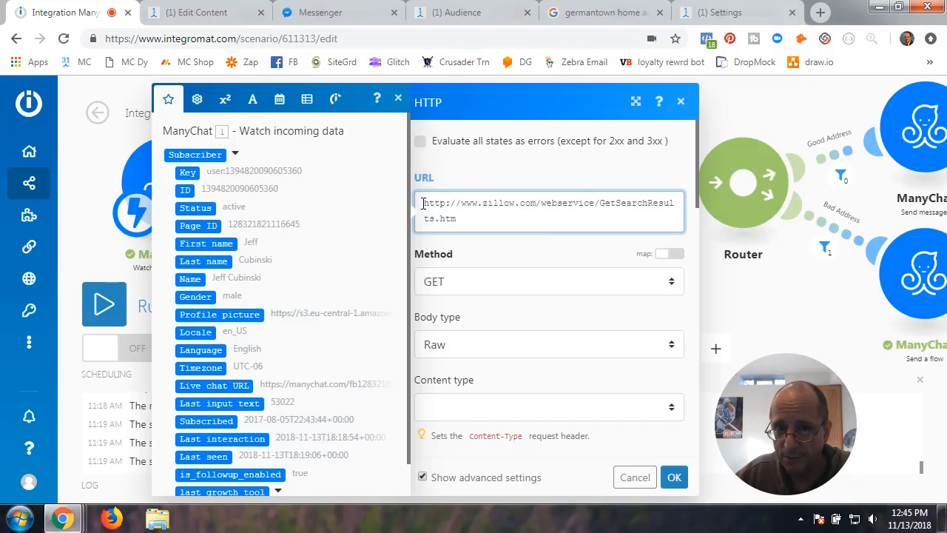
pyautogui.moveTo(424, 204); pyautogui.dragTo(460, 224)
pyautogui.click(479, 222)
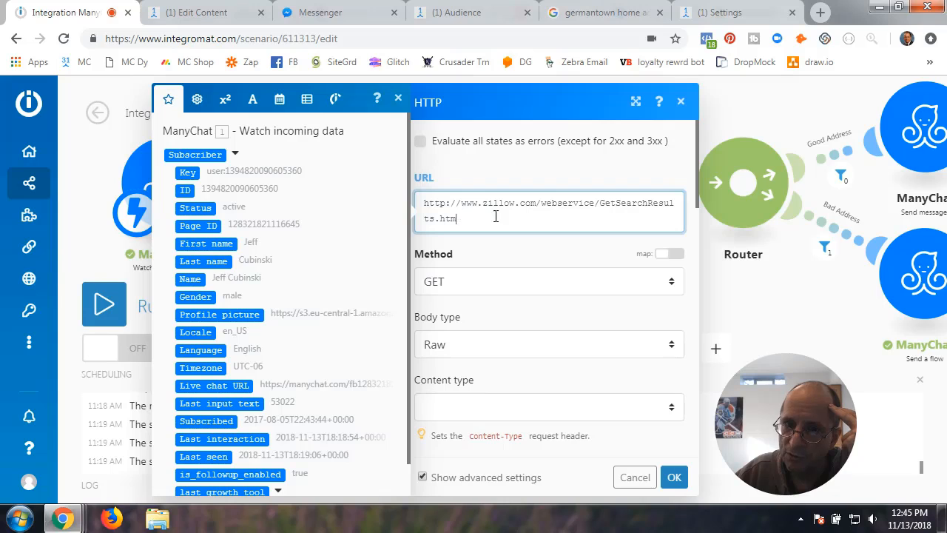
pyautogui.click(672, 281)
pyautogui.click(454, 308)
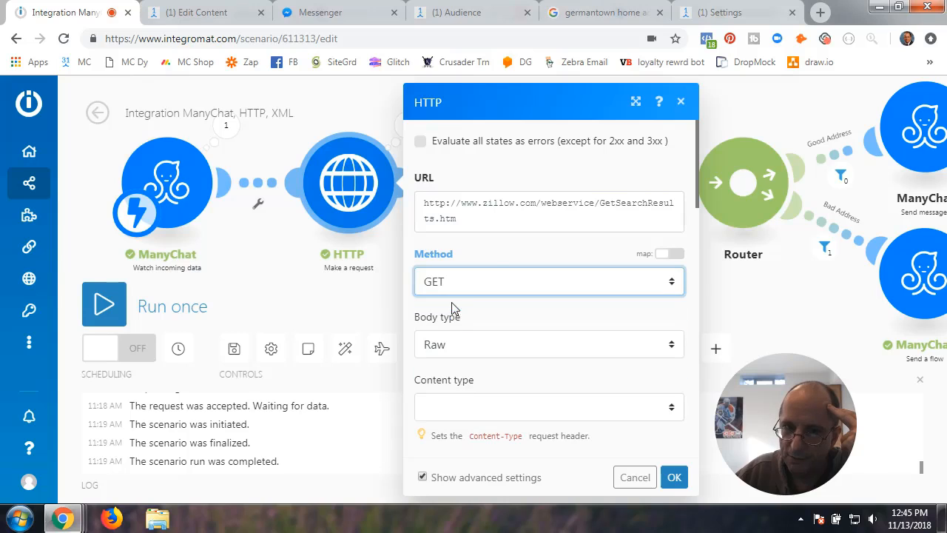
pyautogui.click(496, 256)
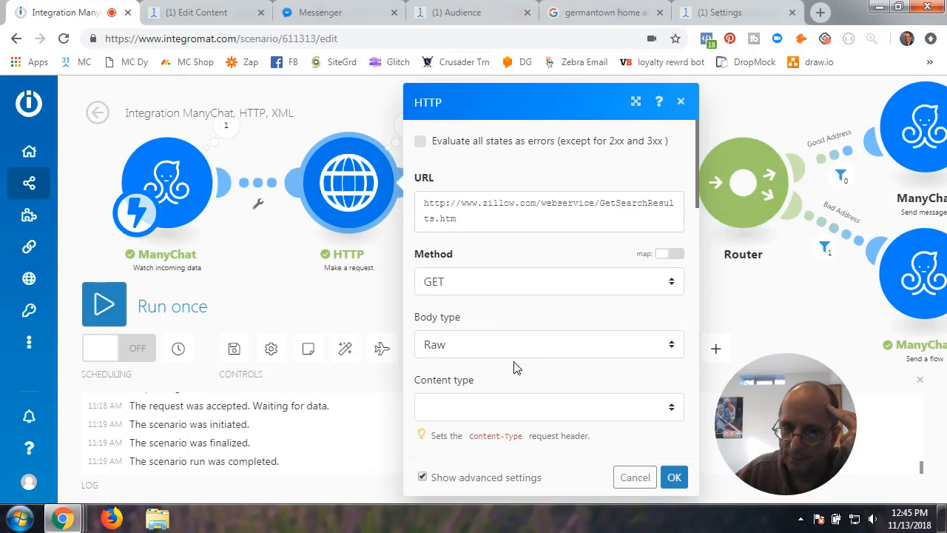
pyautogui.scroll(-2, 523, 381)
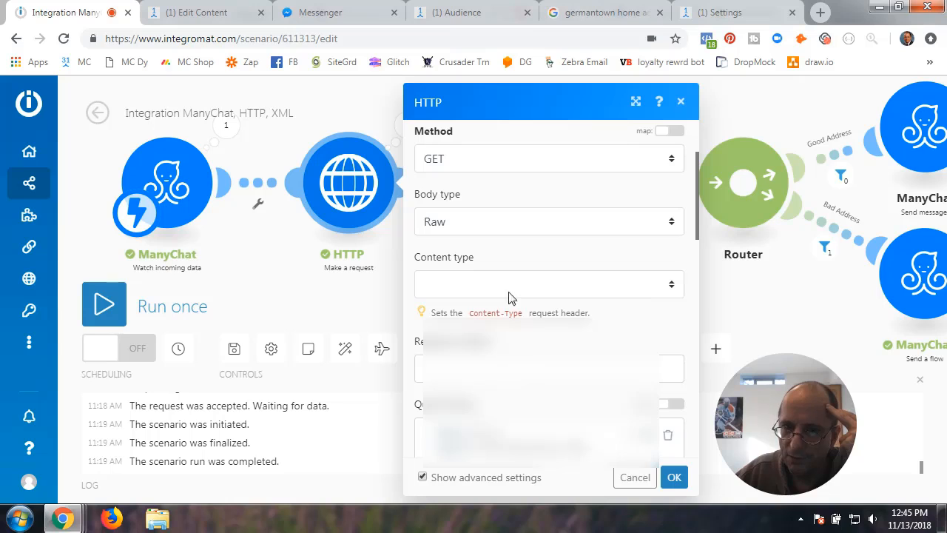
pyautogui.click(671, 224)
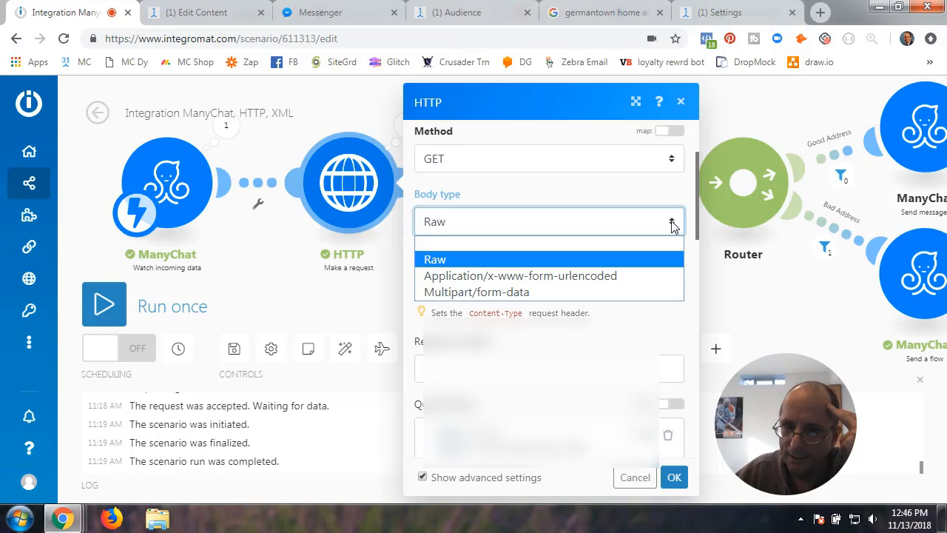
pyautogui.click(456, 261)
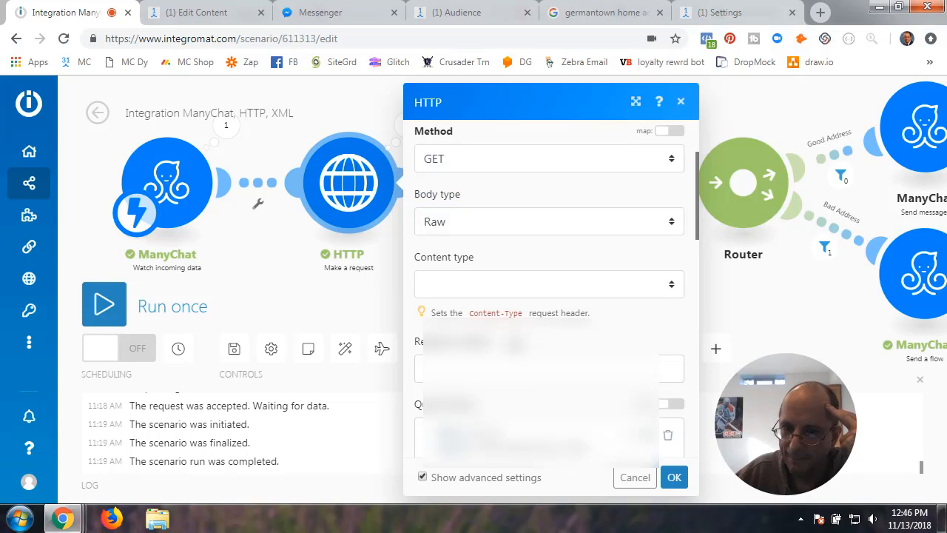
pyautogui.scroll(-2, 516, 395)
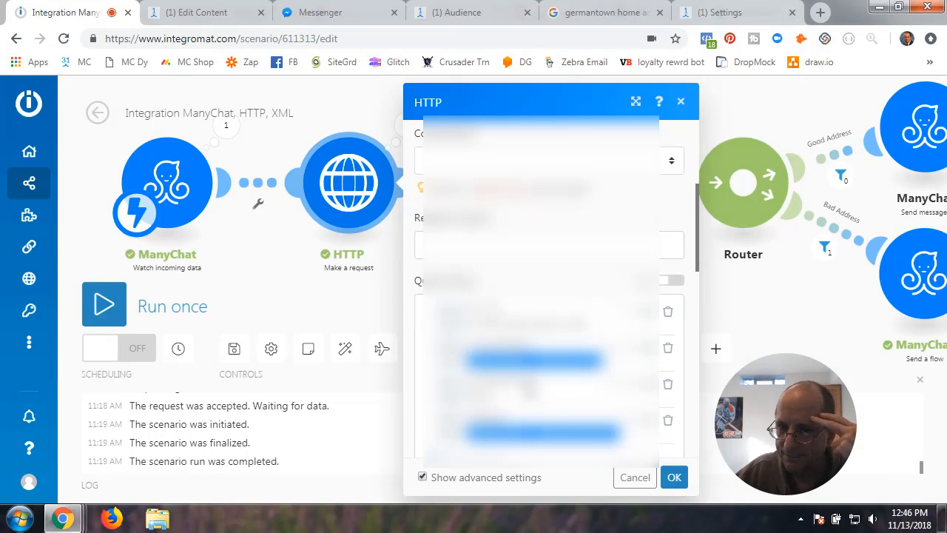
pyautogui.scroll(-2, 529, 387)
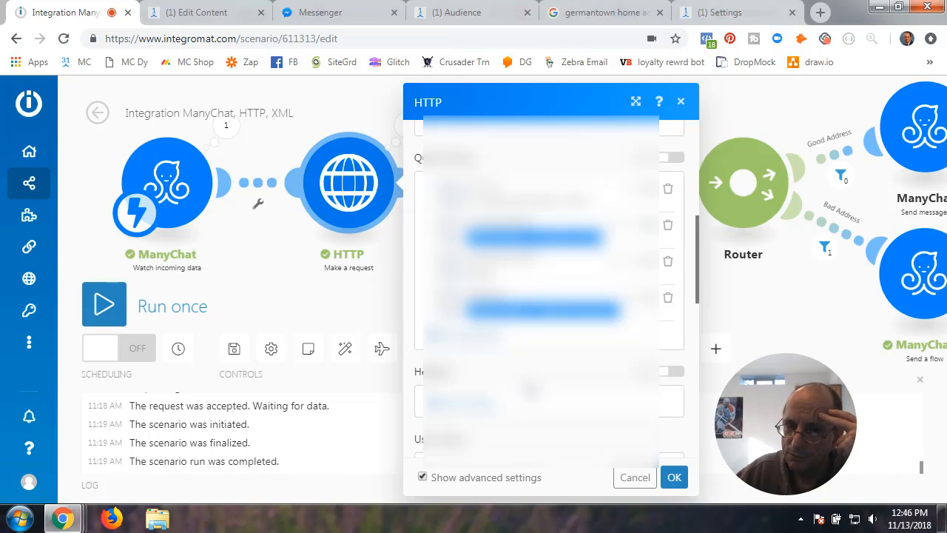
pyautogui.scroll(2, 531, 390)
pyautogui.scroll(-2, 531, 390)
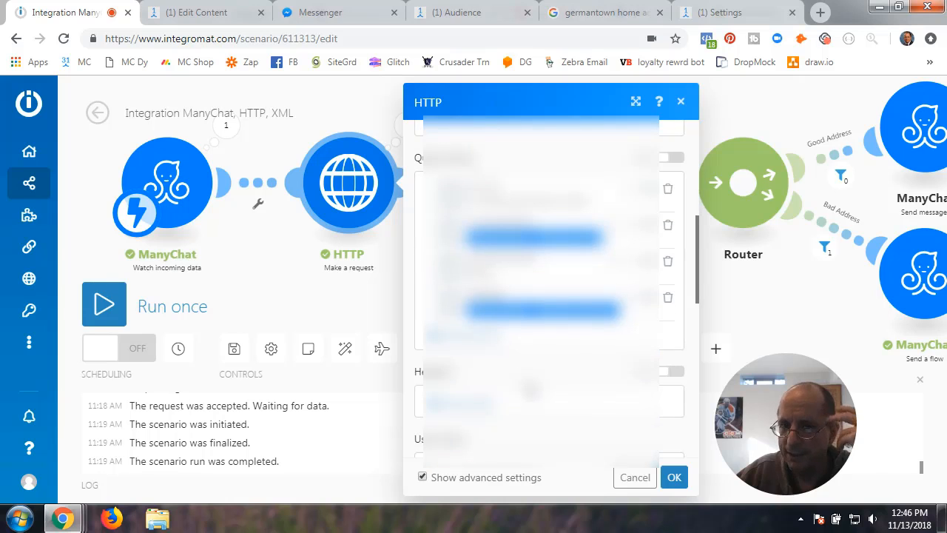
pyautogui.scroll(5, 531, 390)
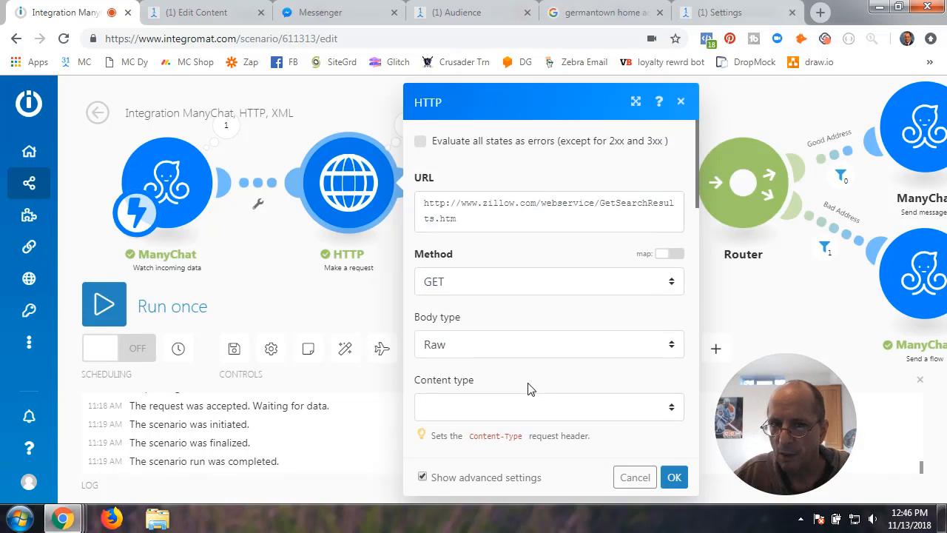
pyautogui.moveTo(425, 208); pyautogui.dragTo(466, 220)
pyautogui.click(482, 250)
pyautogui.scroll(-2, 494, 323)
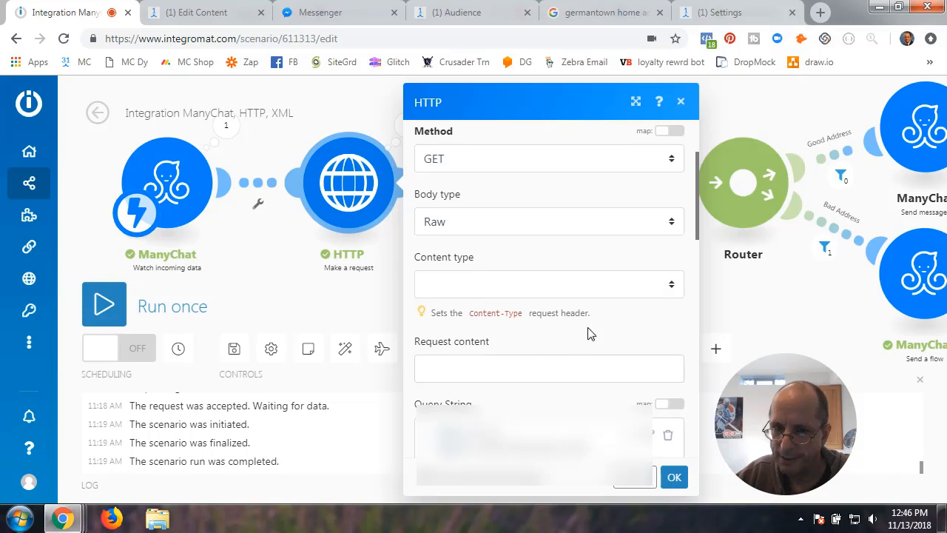
pyautogui.scroll(-2, 524, 331)
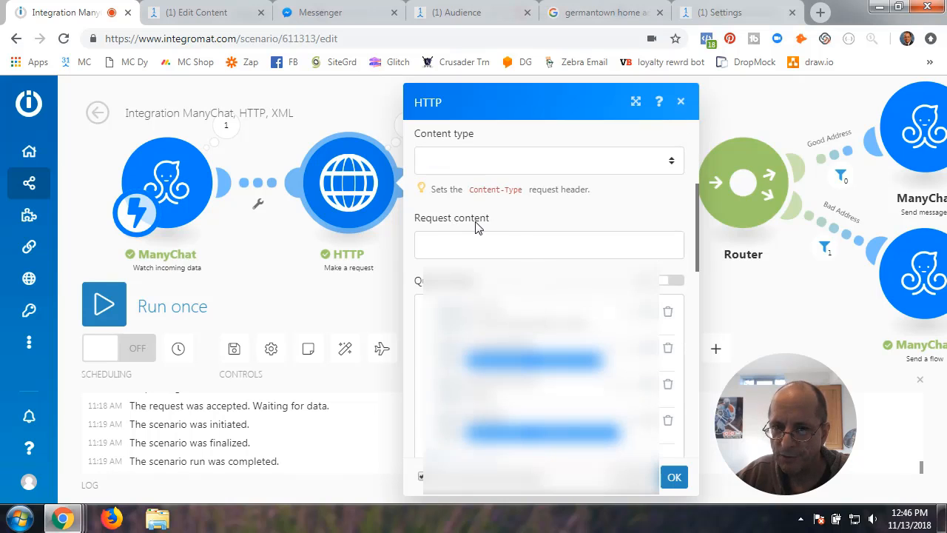
# - Scroll to the HTTP module's query string and re-save the zws-id parameter value
pyautogui.scroll(-2, 513, 292)
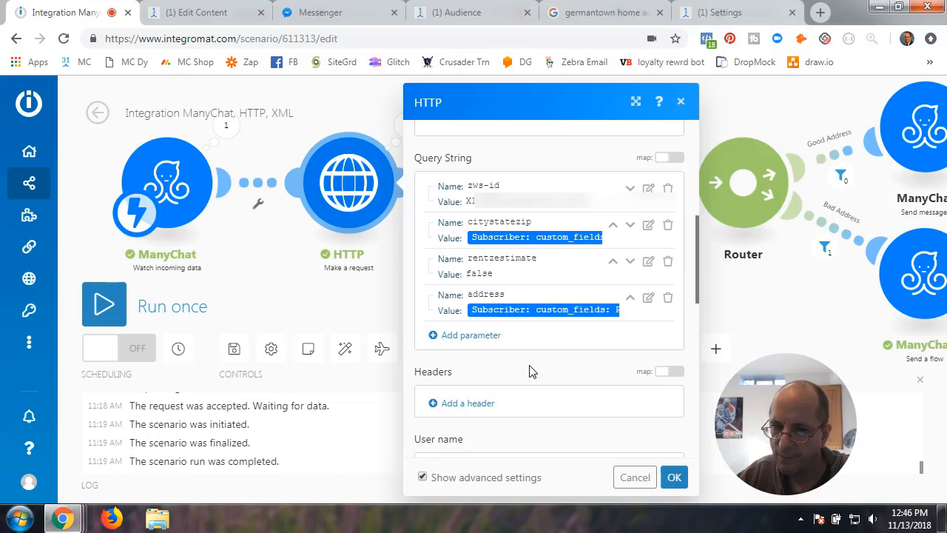
pyautogui.click(648, 188)
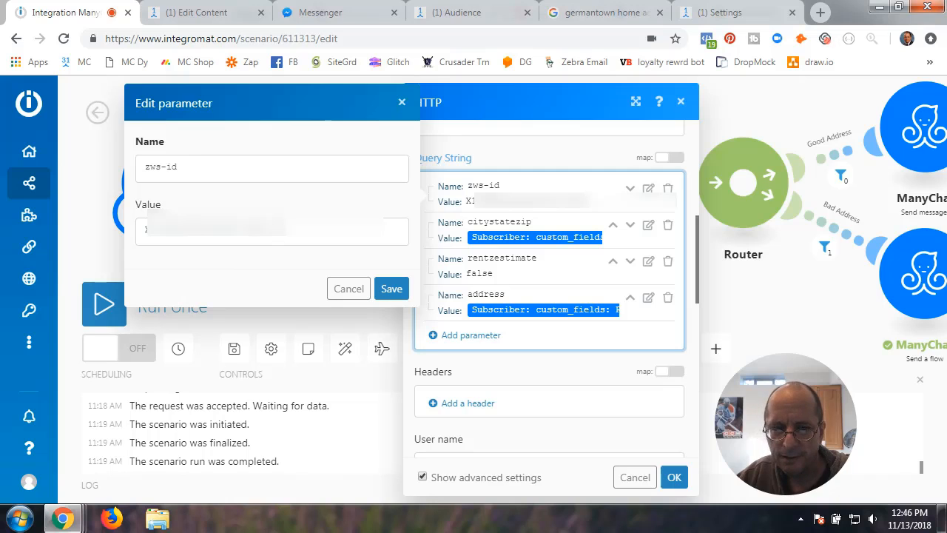
pyautogui.click(275, 230)
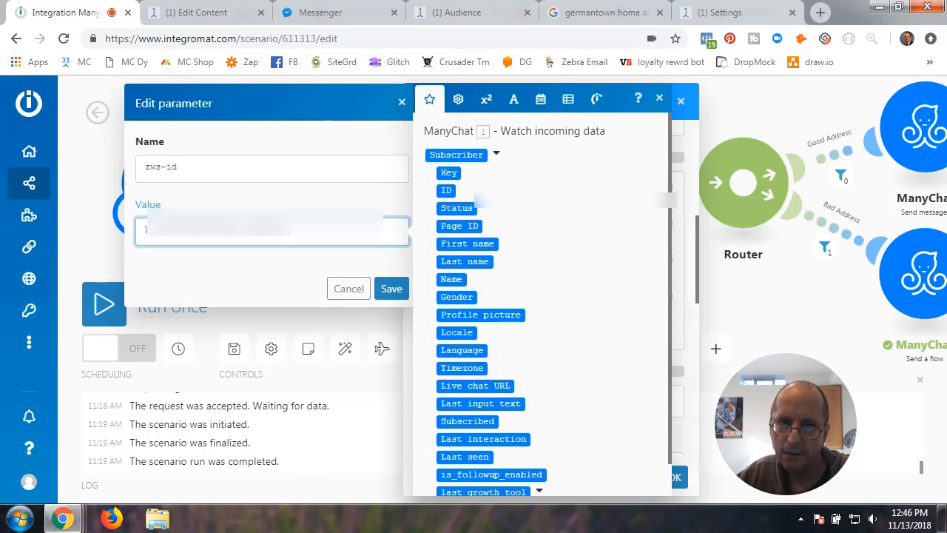
pyautogui.click(391, 289)
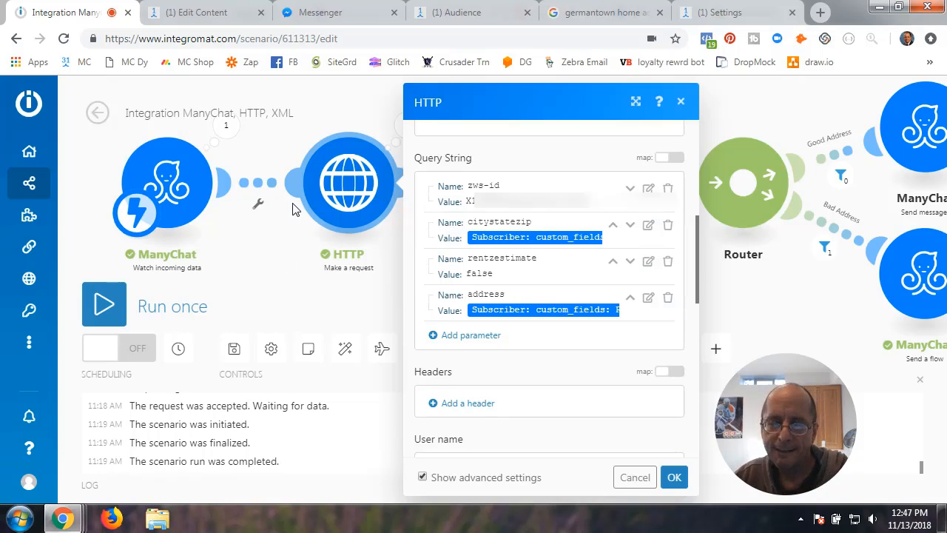
# - Go from the GetSearchResults API docs via Data & API and sign in to the Zillow account
pyautogui.click(820, 13)
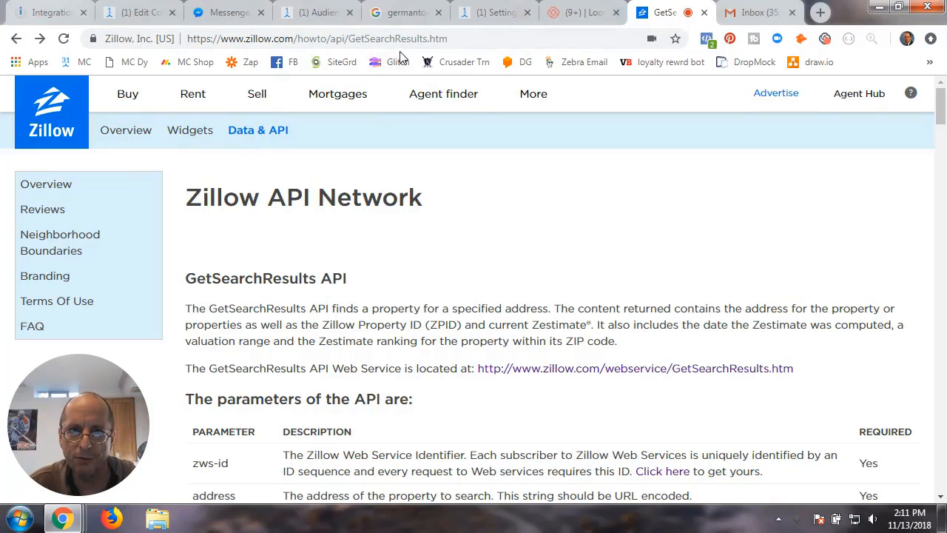
pyautogui.scroll(-2, 392, 346)
pyautogui.scroll(2, 415, 363)
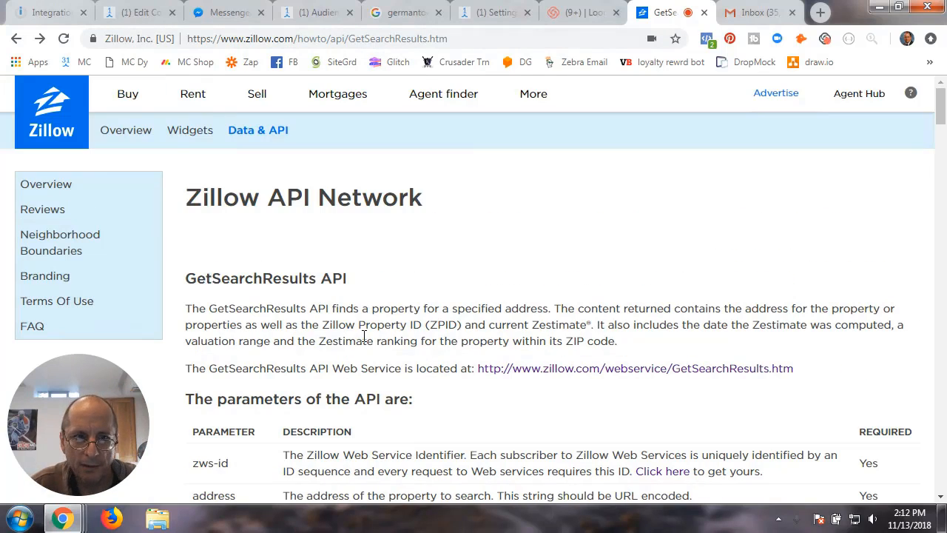
pyautogui.click(249, 138)
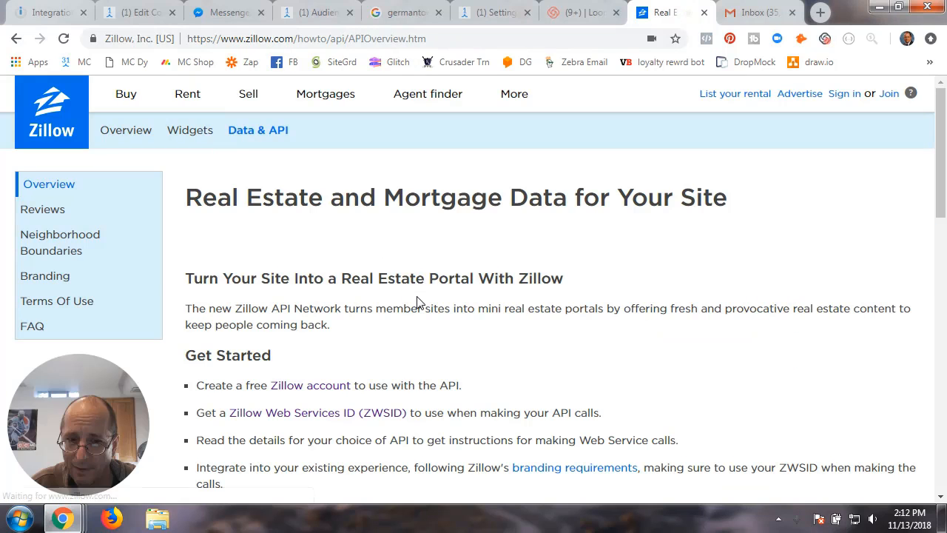
pyautogui.click(308, 386)
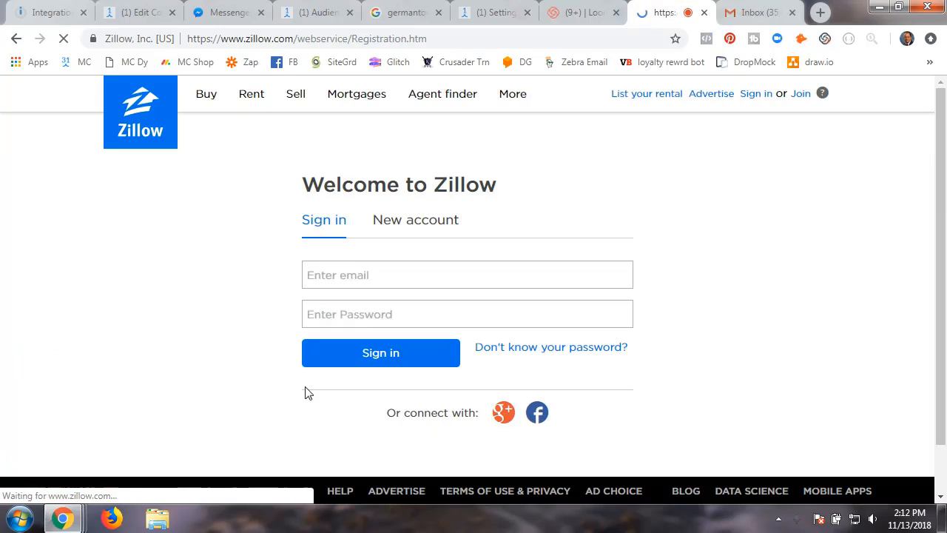
pyautogui.click(382, 354)
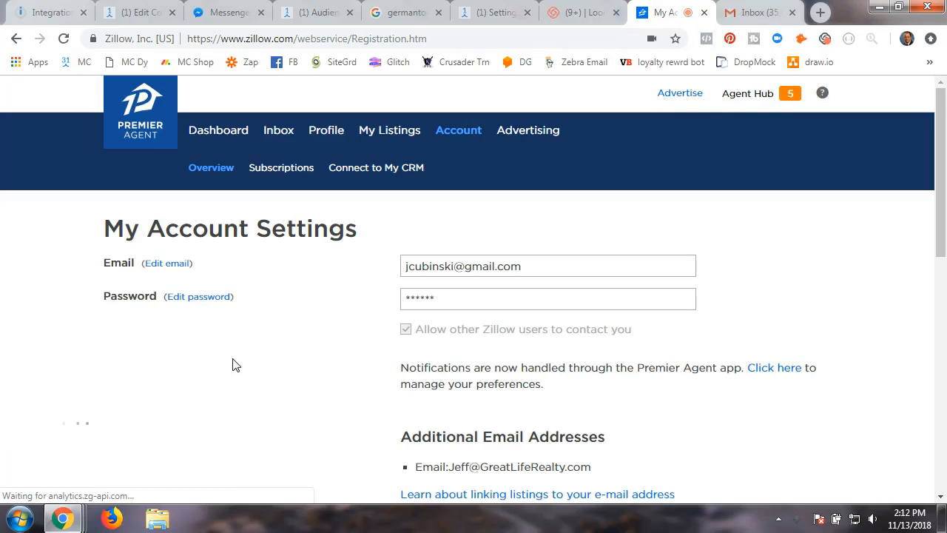
# - Scroll the account page to review the Web Service API Preferences and its seven enabled APIs
pyautogui.scroll(-3, 337, 366)
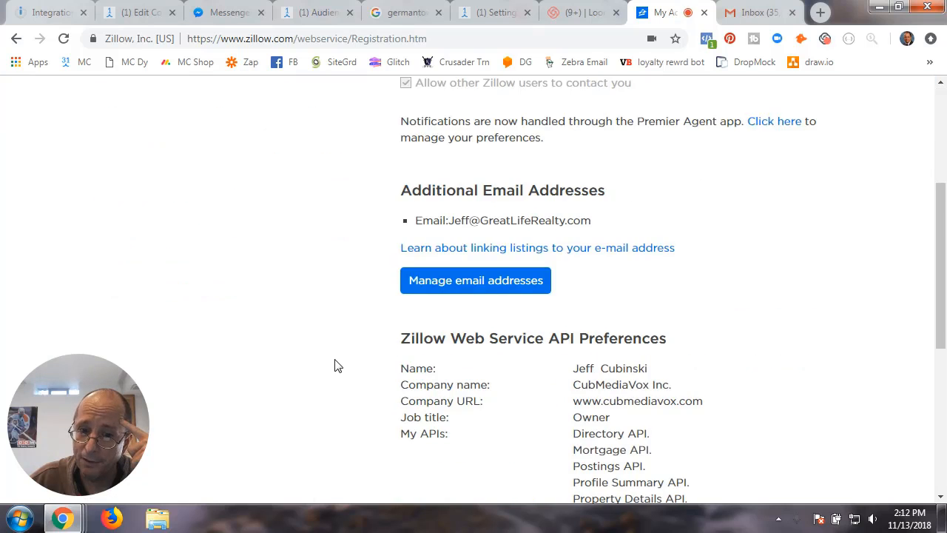
pyautogui.scroll(3, 337, 366)
pyautogui.scroll(-6, 337, 366)
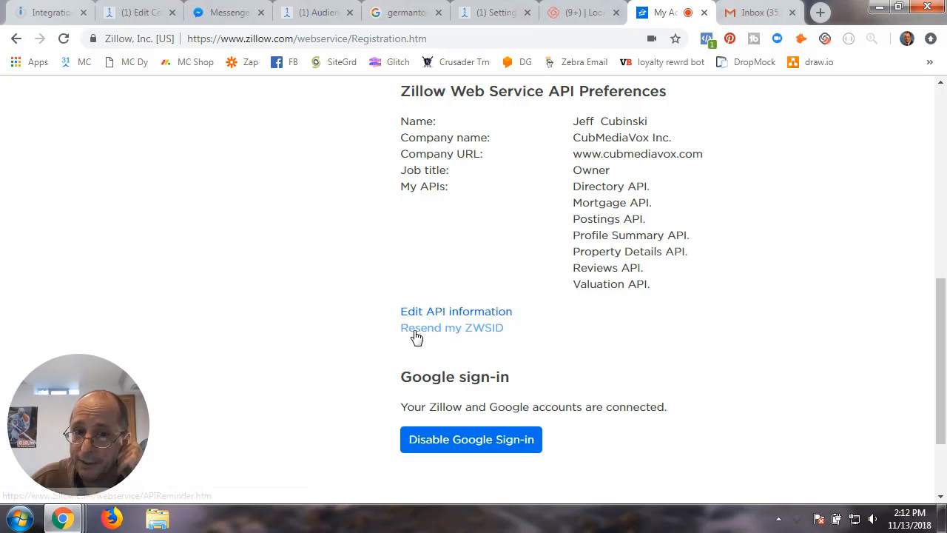
pyautogui.scroll(2, 320, 350)
pyautogui.scroll(2, 320, 351)
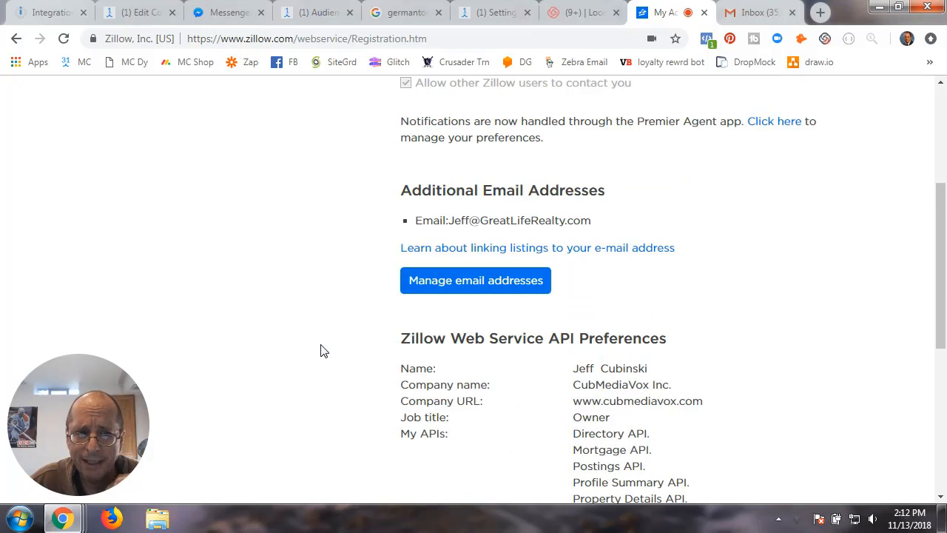
pyautogui.scroll(-4, 320, 351)
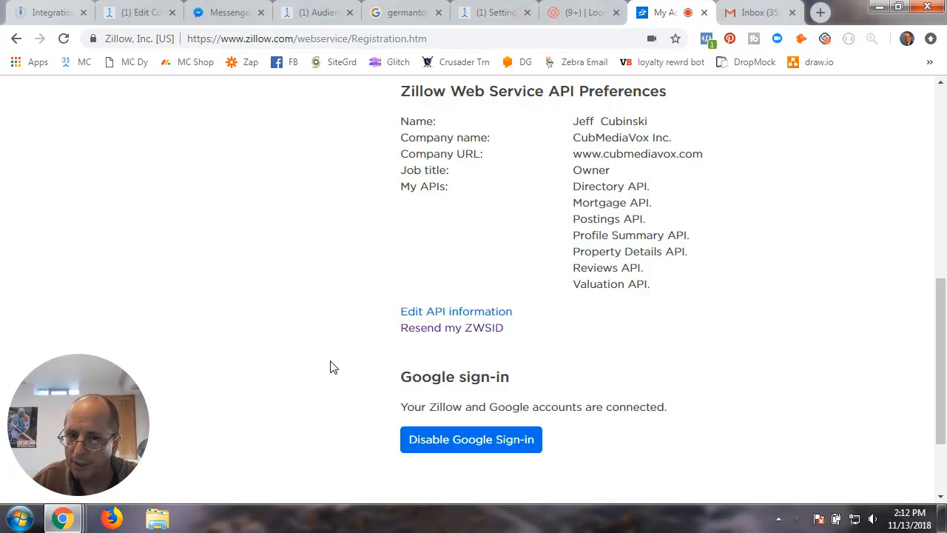
pyautogui.scroll(2, 330, 368)
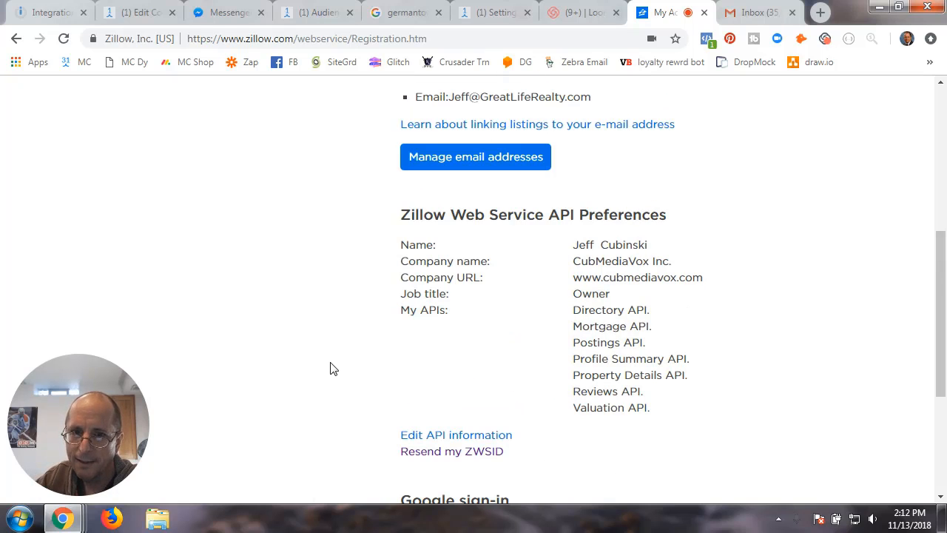
# - Review the Edit API information form, go back, and request that the ZWSID be resent
pyautogui.scroll(-2, 331, 367)
pyautogui.click(434, 313)
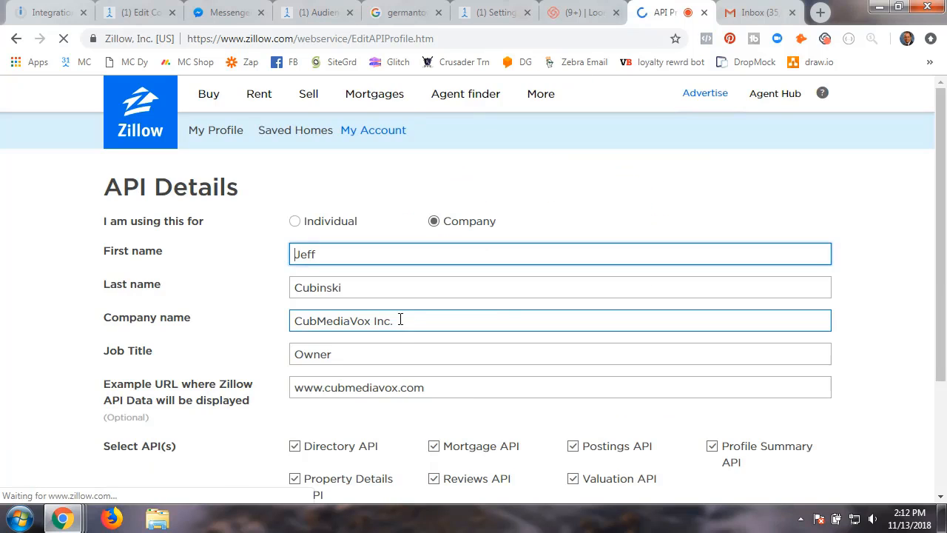
pyautogui.scroll(-2, 249, 385)
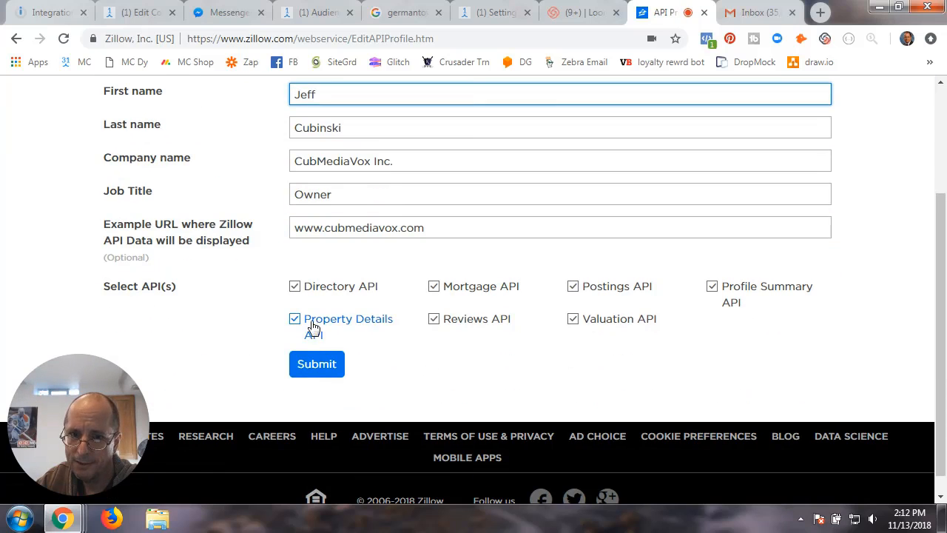
pyautogui.scroll(1, 254, 343)
pyautogui.scroll(2, 254, 342)
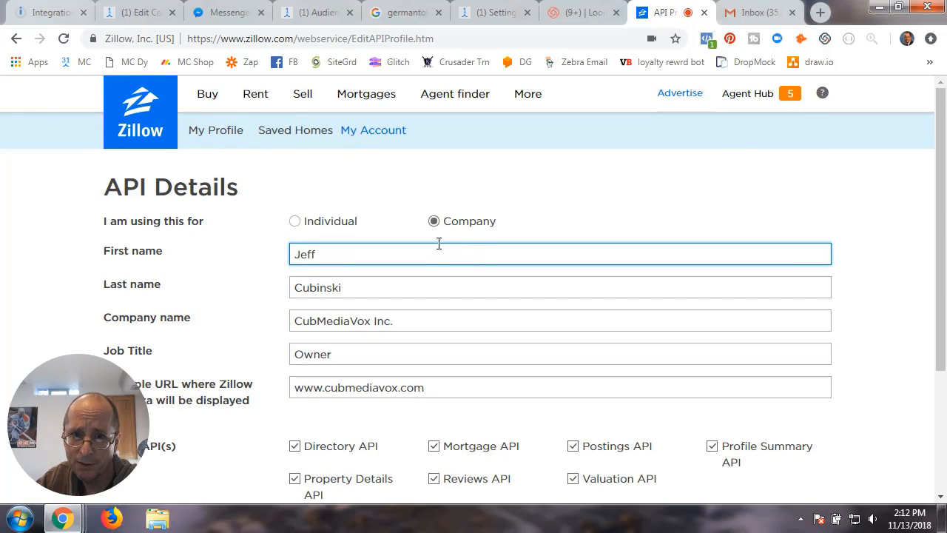
pyautogui.scroll(-2, 283, 349)
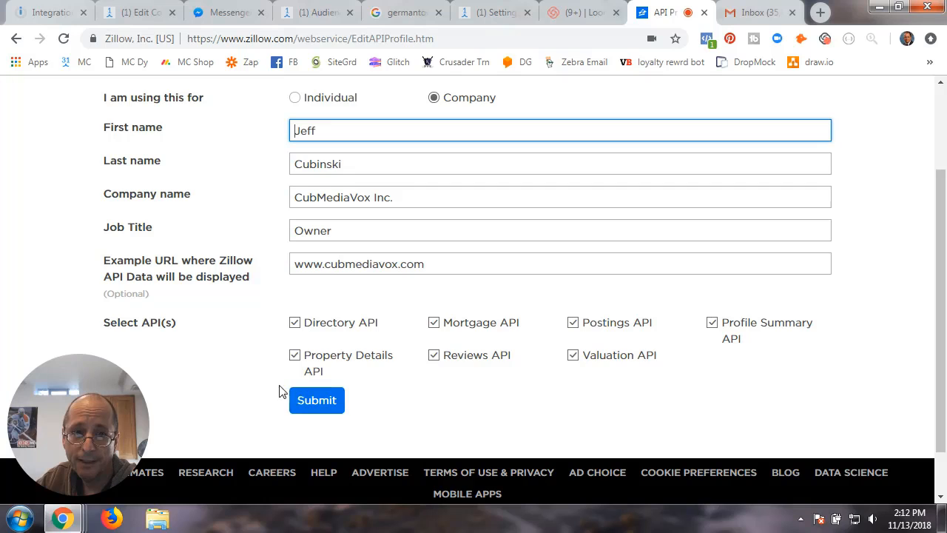
pyautogui.scroll(2, 236, 339)
pyautogui.click(16, 39)
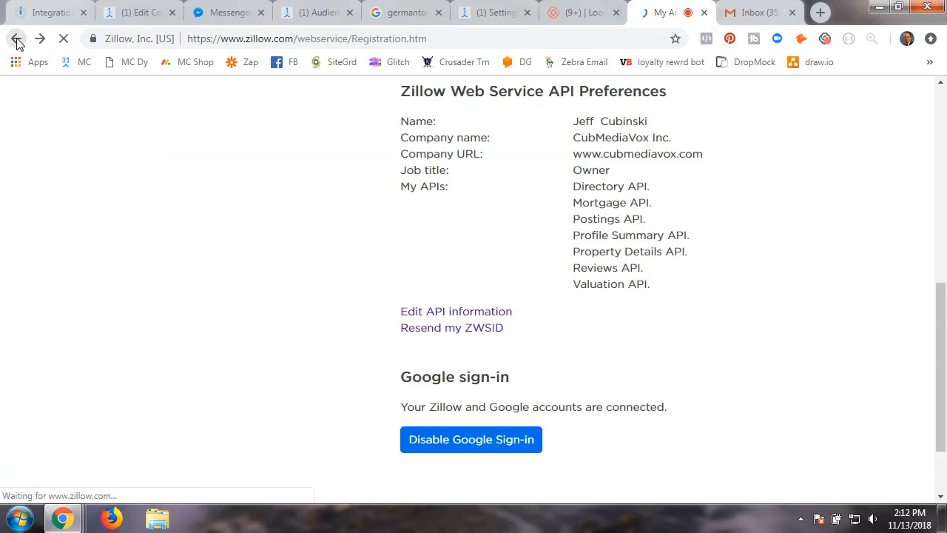
pyautogui.click(447, 332)
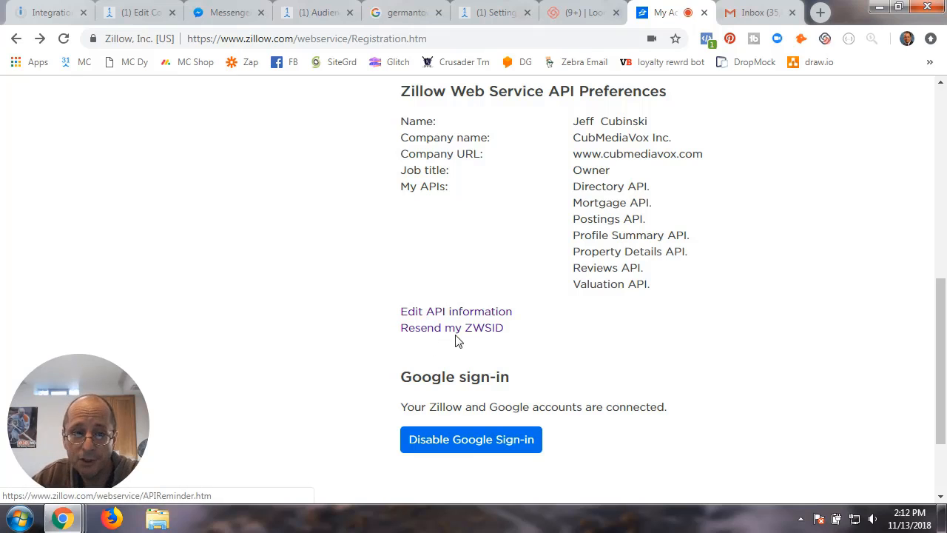
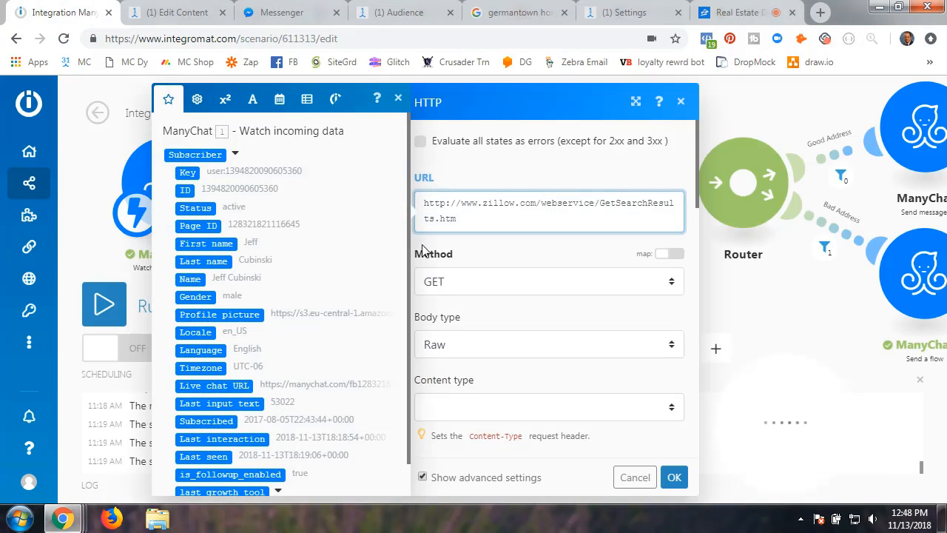
# - Re-save the zws-id query parameter unchanged and open the citystatezip parameter for editing
pyautogui.scroll(-3, 469, 377)
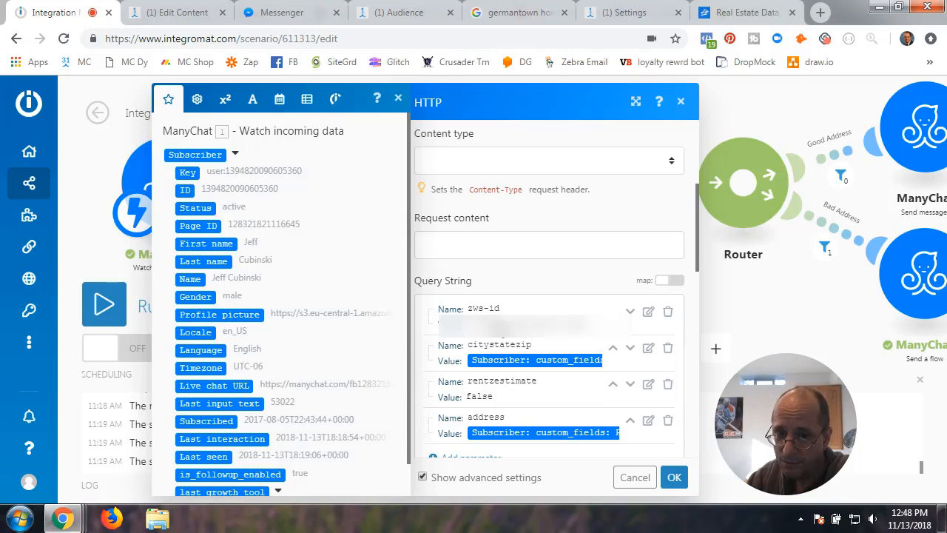
pyautogui.click(649, 313)
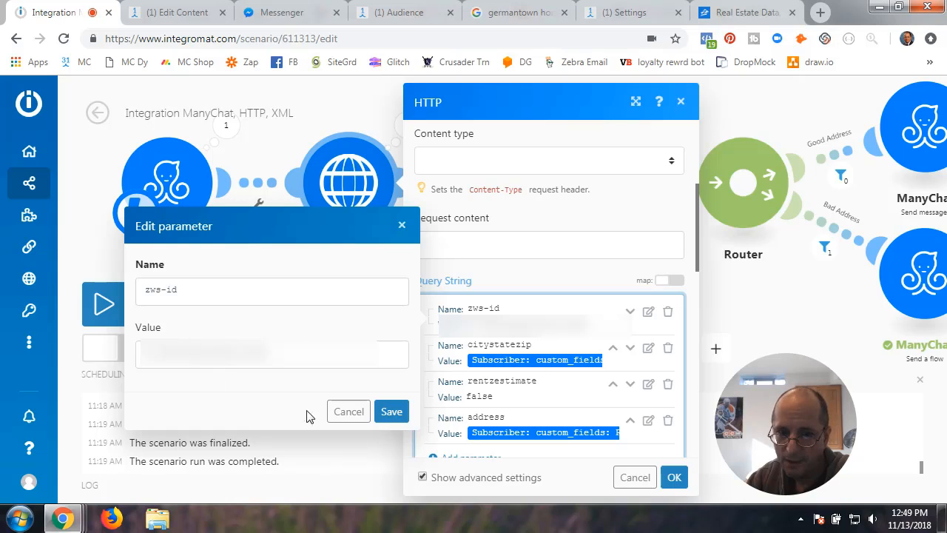
pyautogui.click(392, 412)
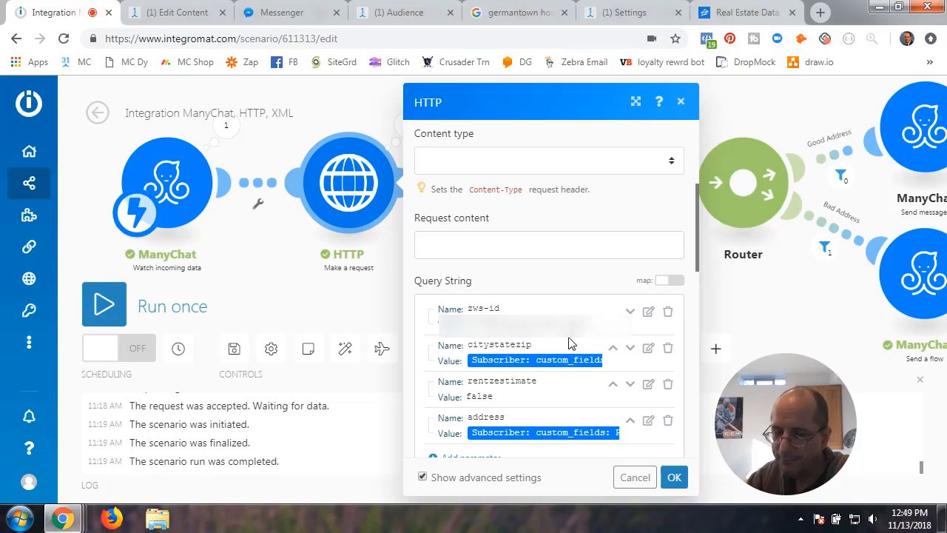
pyautogui.scroll(-2, 570, 343)
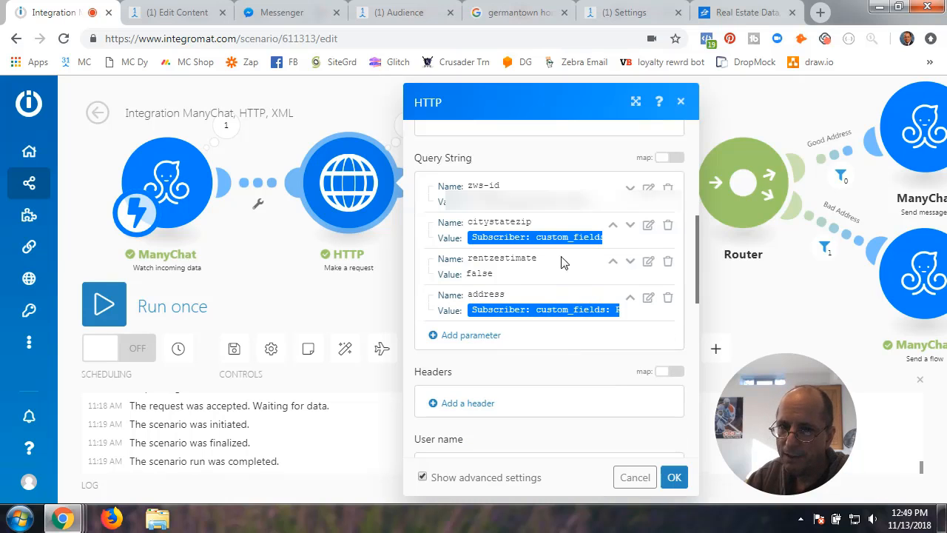
pyautogui.click(649, 225)
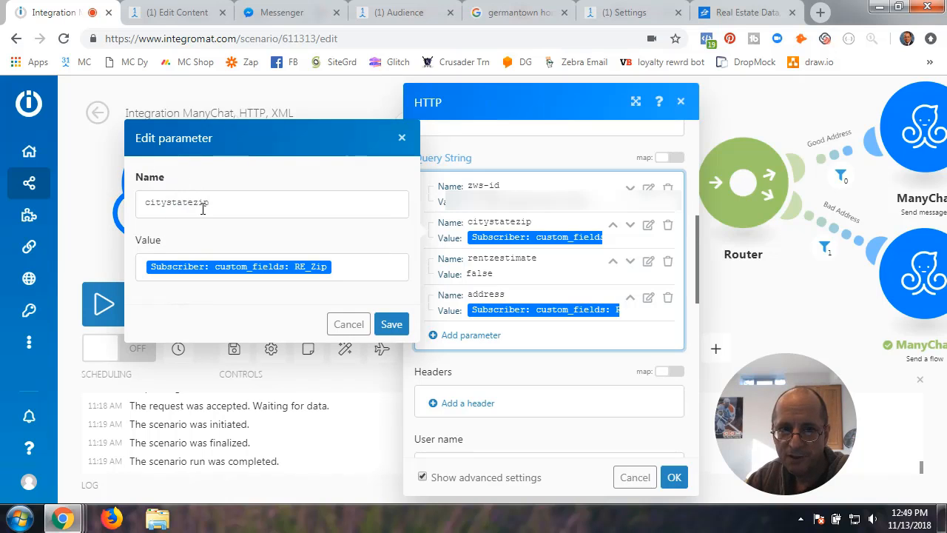
# - Bring up the ManyChat variables for the citystatezip value and expand the subscriber's custom fields
pyautogui.moveTo(146, 205); pyautogui.dragTo(213, 206)
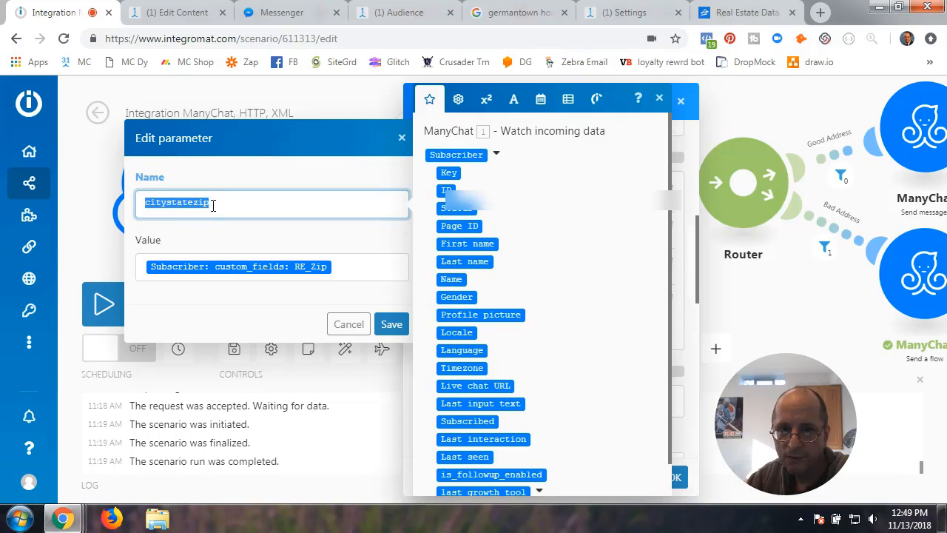
pyautogui.click(206, 236)
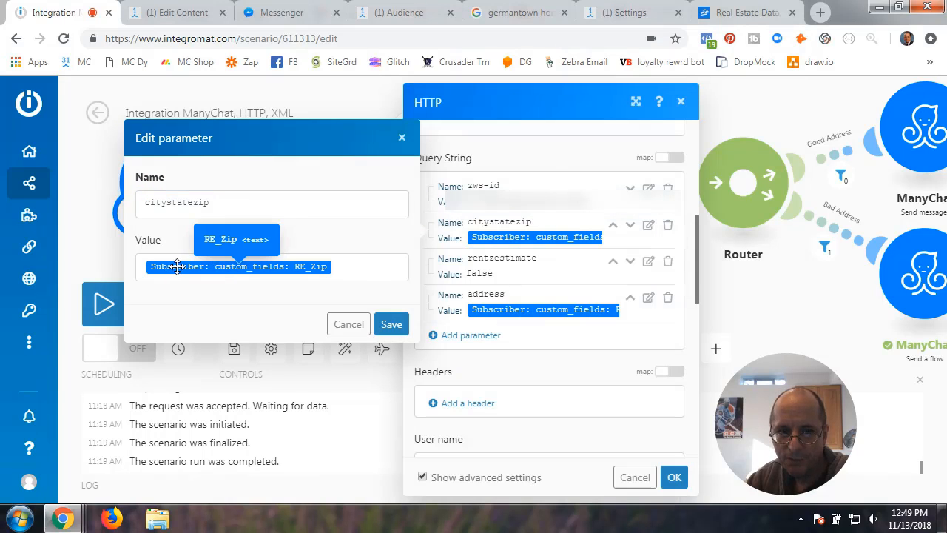
pyautogui.click(334, 268)
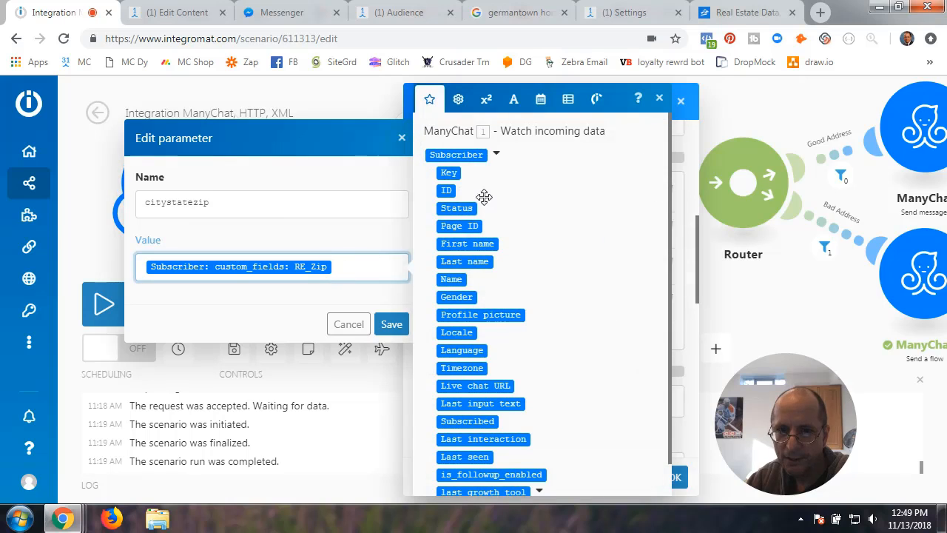
pyautogui.scroll(-1, 510, 281)
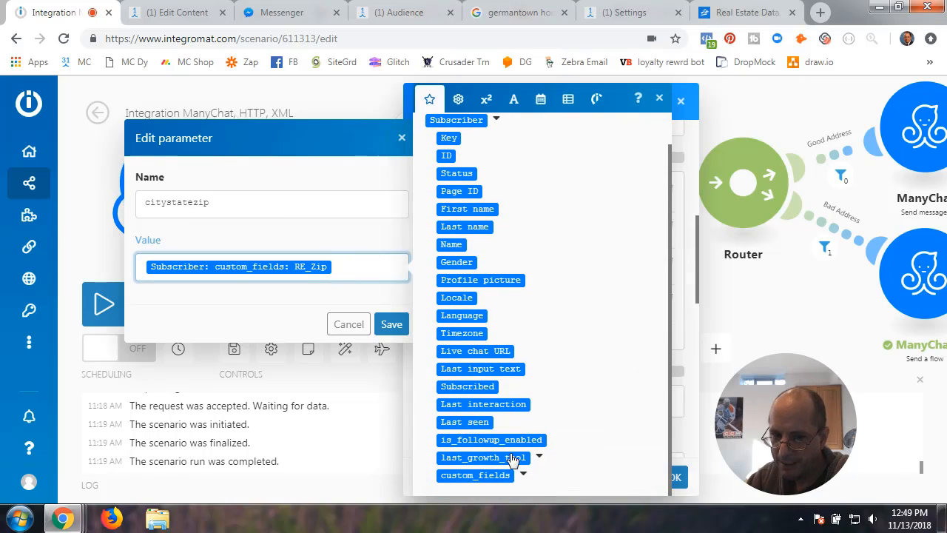
pyautogui.click(524, 476)
pyautogui.scroll(-3, 545, 451)
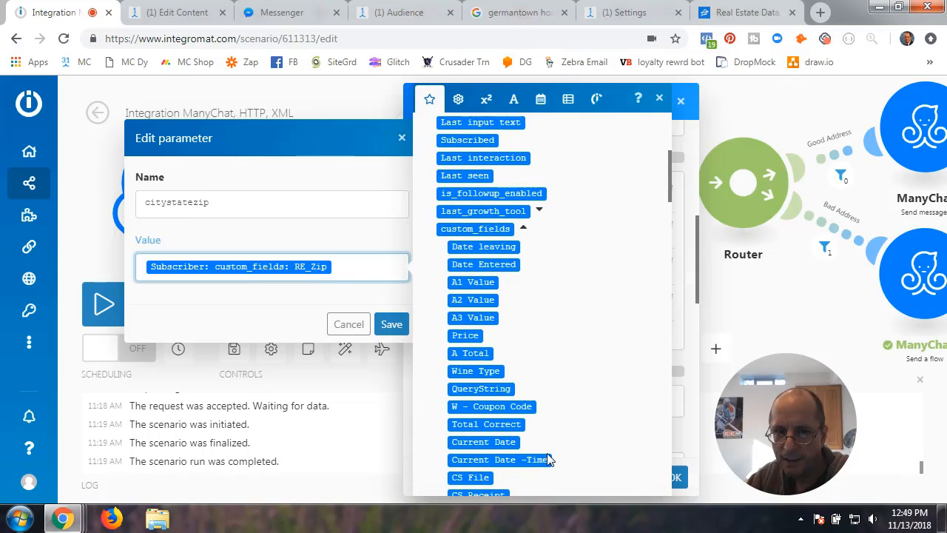
pyautogui.scroll(-2, 550, 459)
pyautogui.scroll(-2, 550, 459)
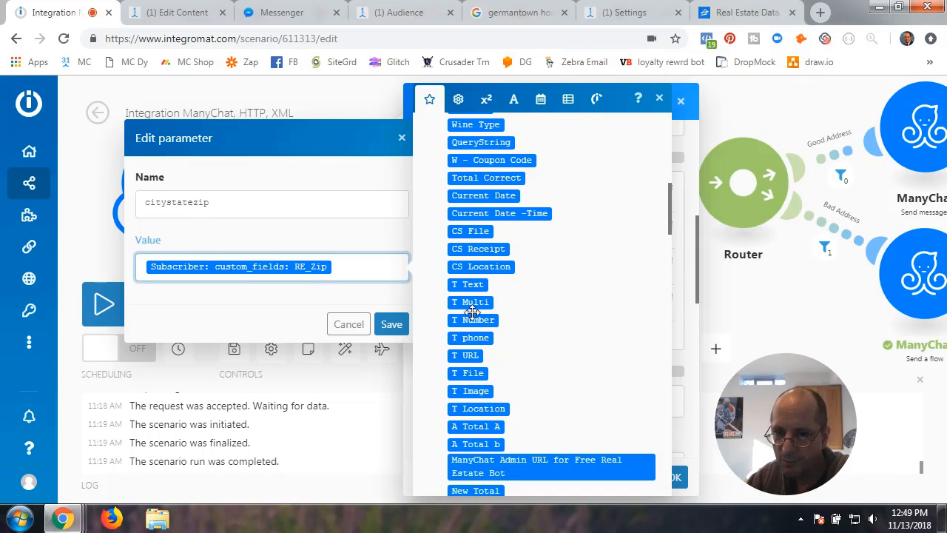
pyautogui.scroll(-2, 504, 339)
pyautogui.scroll(6, 503, 339)
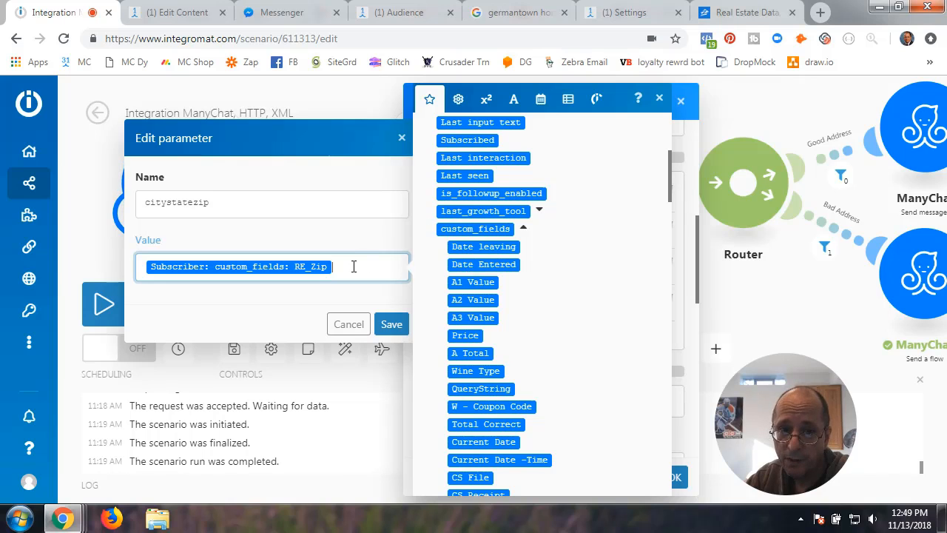
pyautogui.scroll(4, 592, 287)
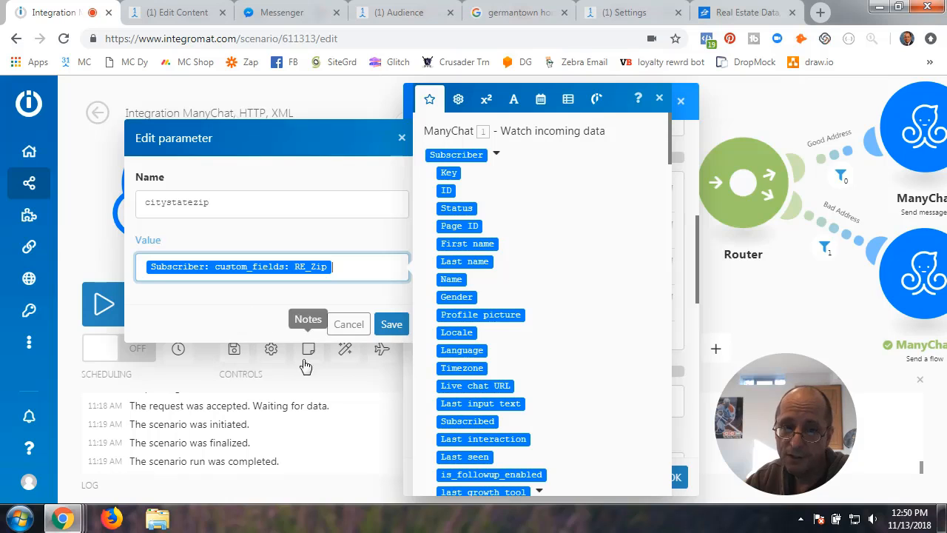
# - Insert RE_Zip as the citystatezip value, remove the duplicate pill, and save the parameter
pyautogui.scroll(-3, 511, 326)
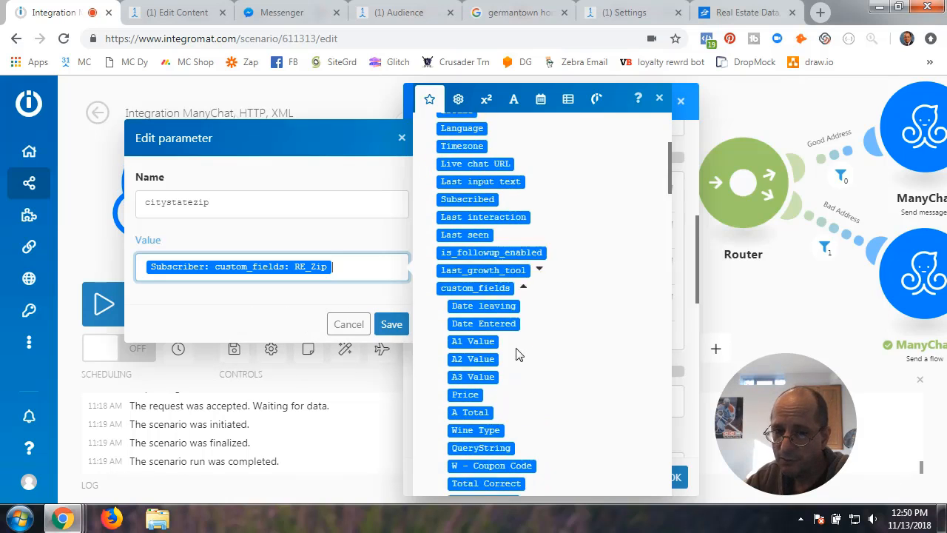
pyautogui.scroll(-10, 518, 355)
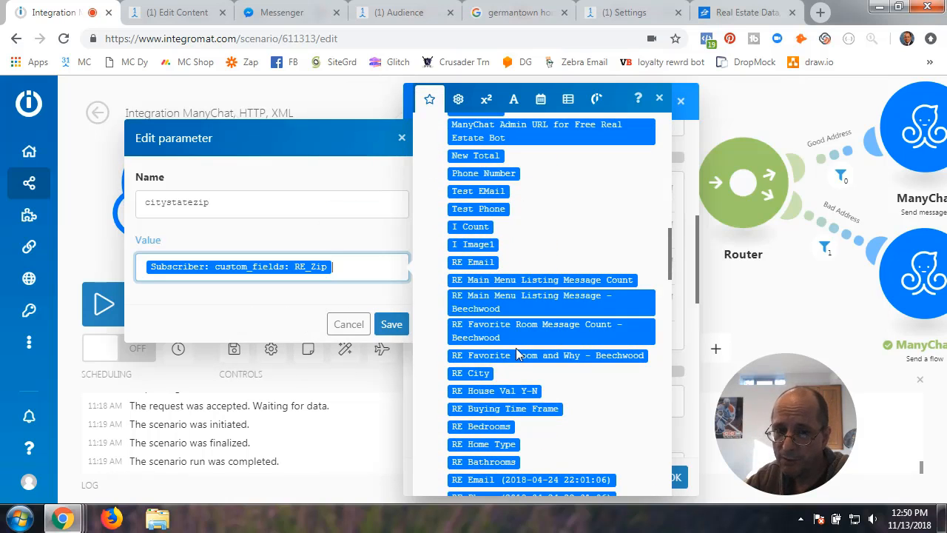
pyautogui.scroll(-2, 518, 355)
pyautogui.scroll(-8, 518, 355)
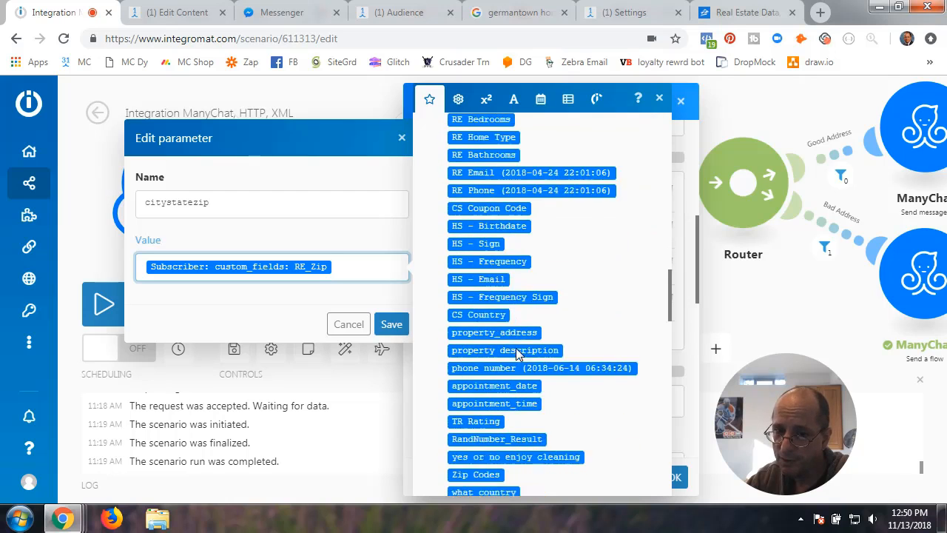
pyautogui.scroll(6, 518, 354)
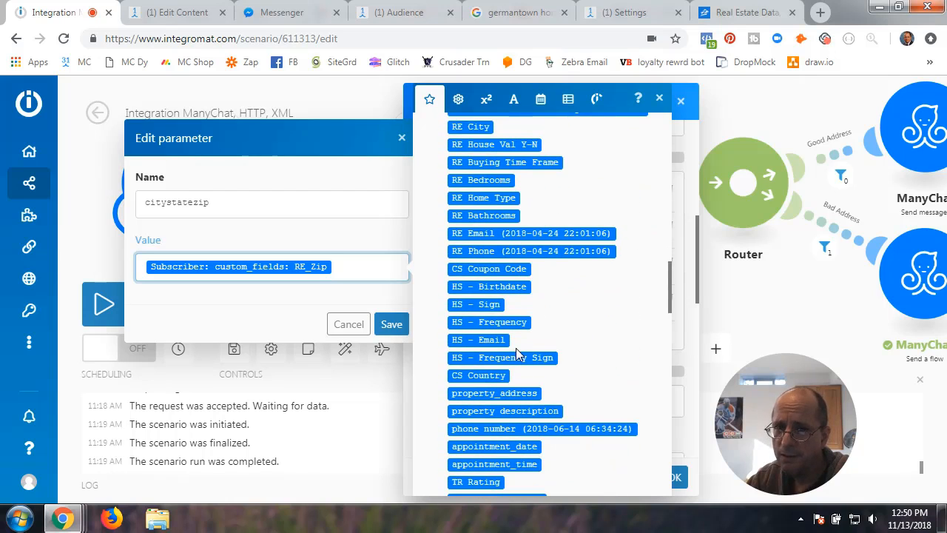
pyautogui.scroll(-10, 516, 348)
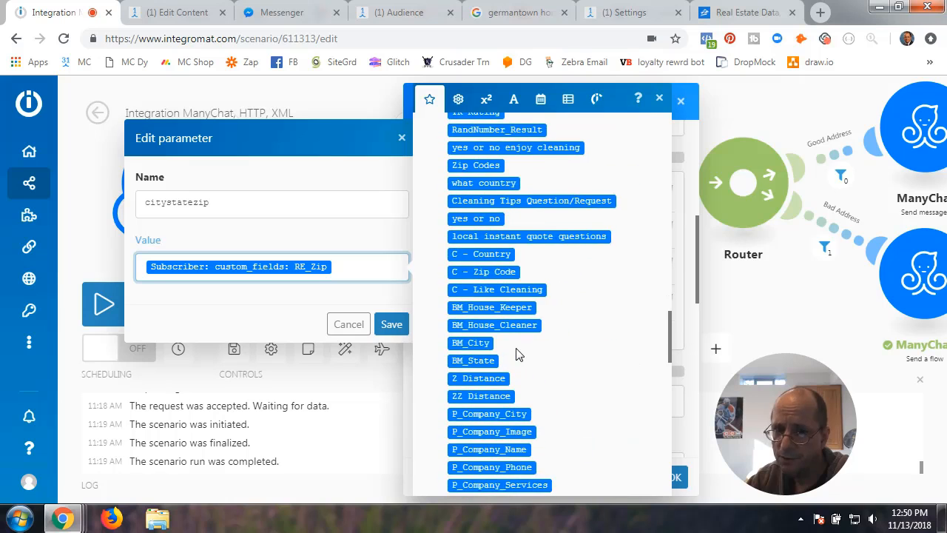
pyautogui.scroll(-5, 515, 348)
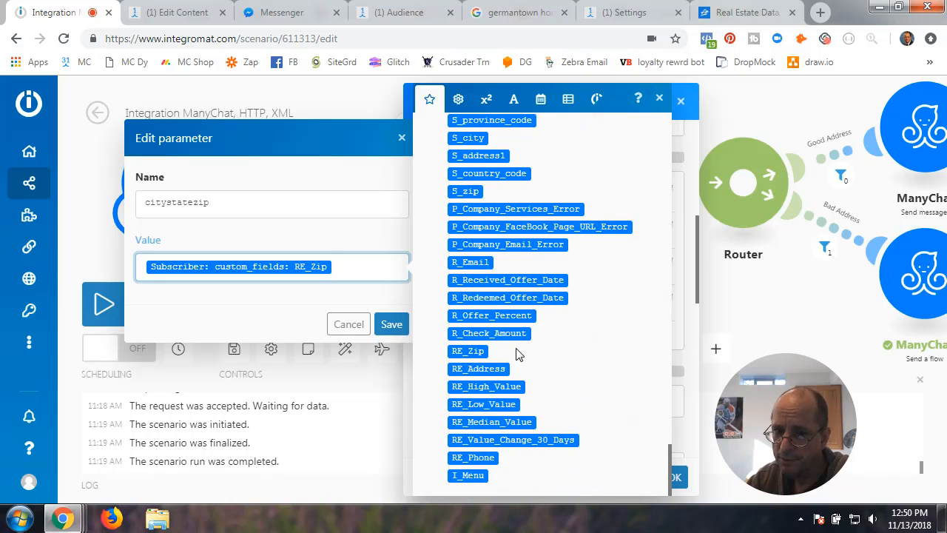
pyautogui.click(478, 351)
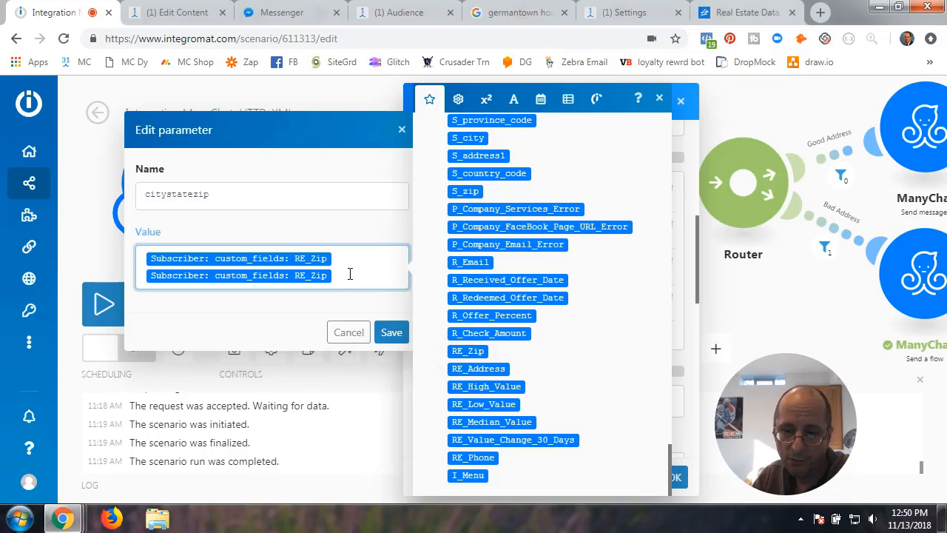
pyautogui.press('BackSpace')
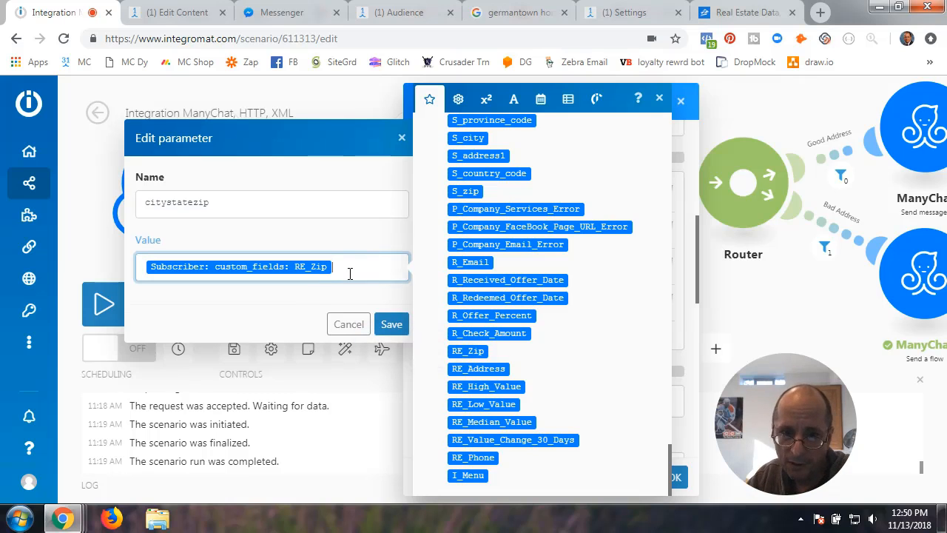
pyautogui.click(392, 324)
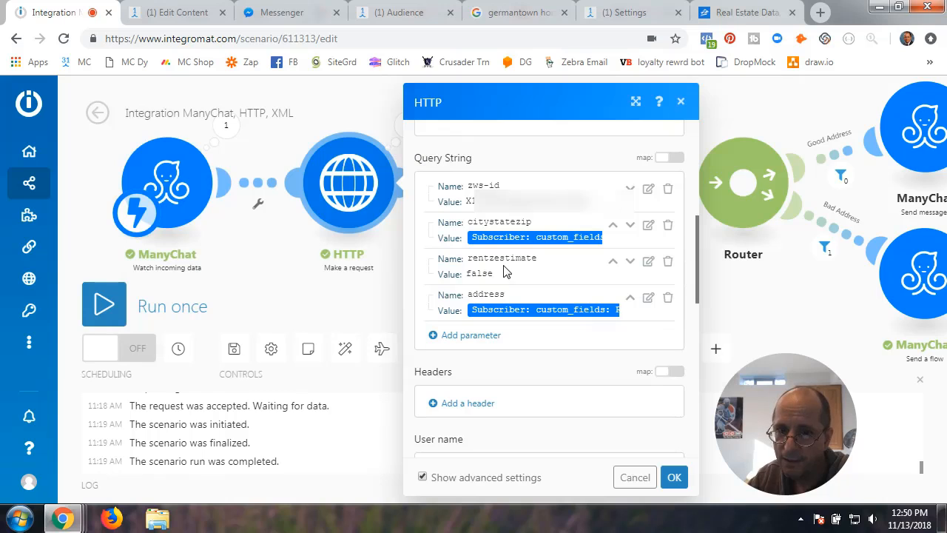
# - Check the rentzestimate parameter with value false and save it unchanged
pyautogui.click(649, 263)
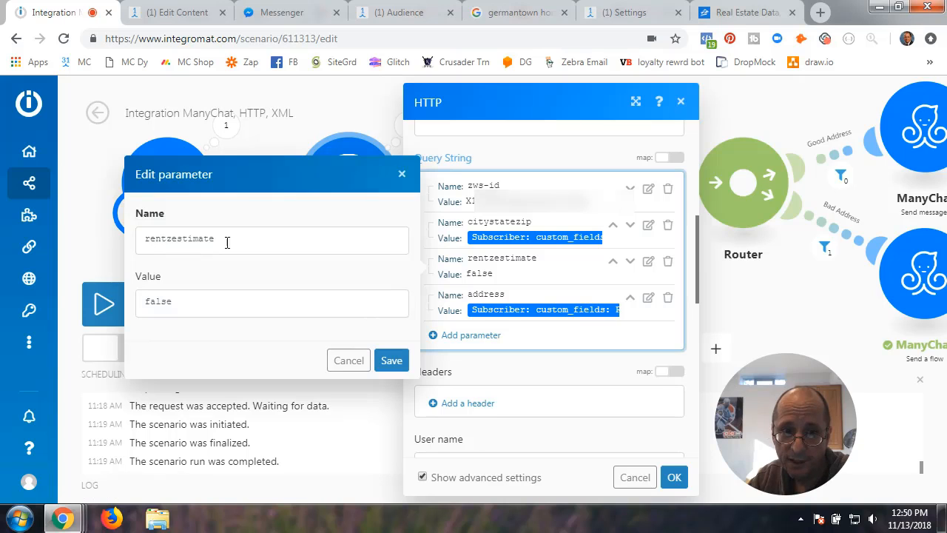
pyautogui.moveTo(143, 239); pyautogui.dragTo(238, 243)
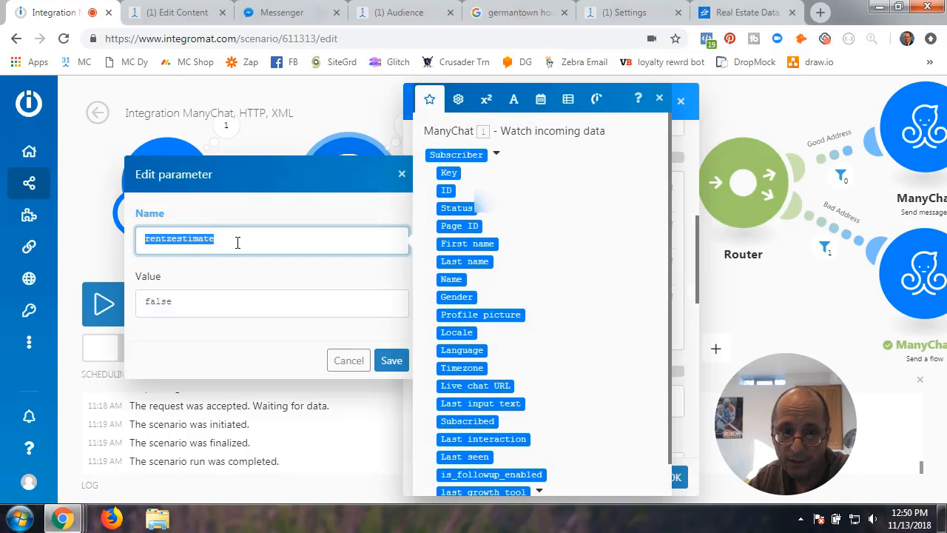
pyautogui.click(180, 302)
pyautogui.doubleClick(186, 302)
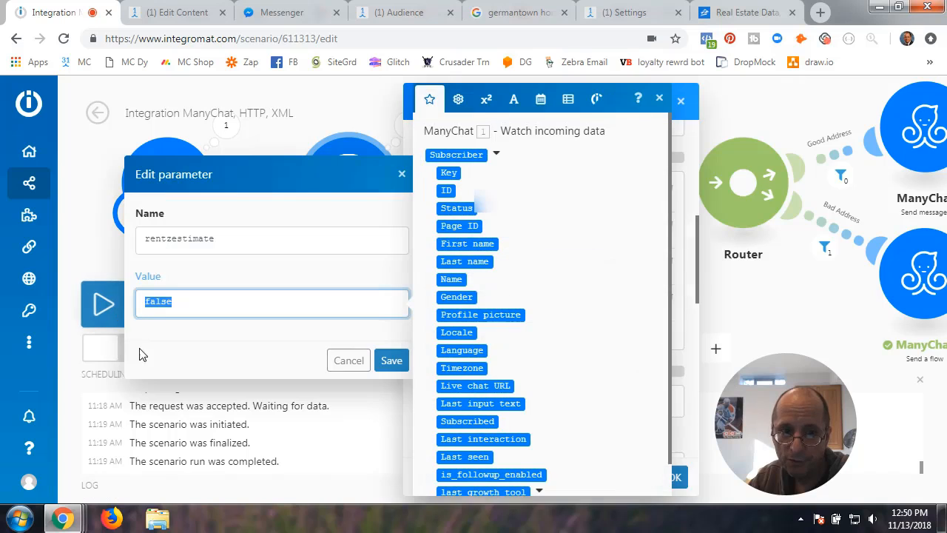
pyautogui.click(391, 361)
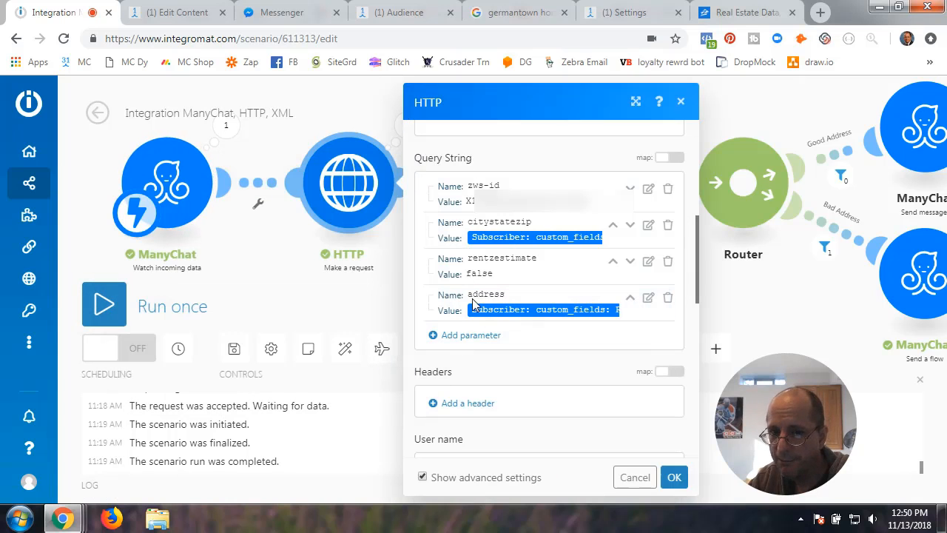
# - Set the address parameter's value to the subscriber's RE_Address custom field and save it
pyautogui.click(648, 299)
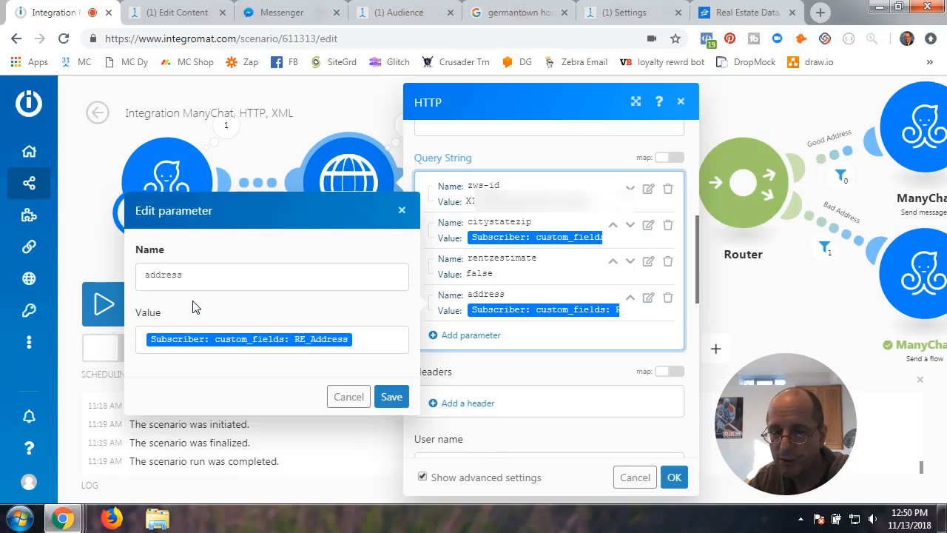
pyautogui.click(359, 341)
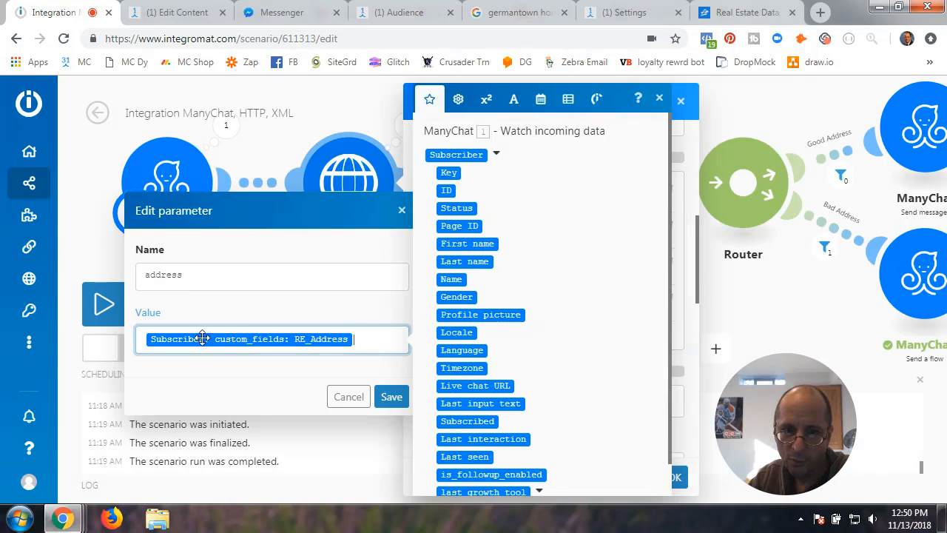
pyautogui.press('BackSpace')
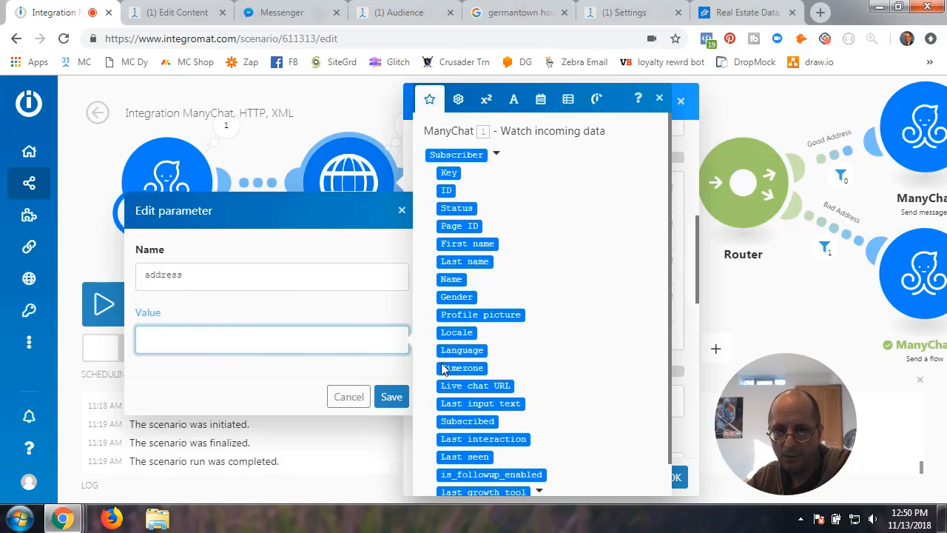
pyautogui.scroll(-1, 481, 365)
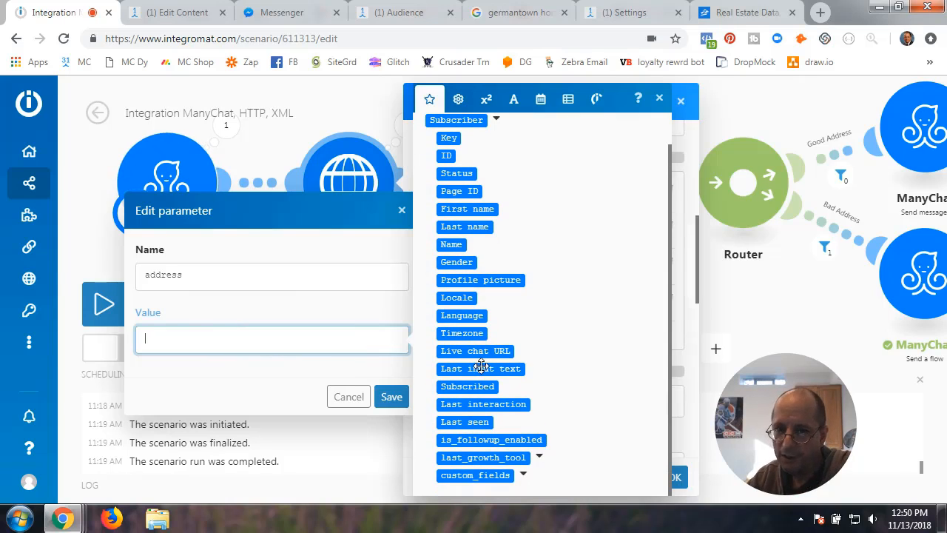
pyautogui.click(520, 478)
pyautogui.scroll(-5, 512, 451)
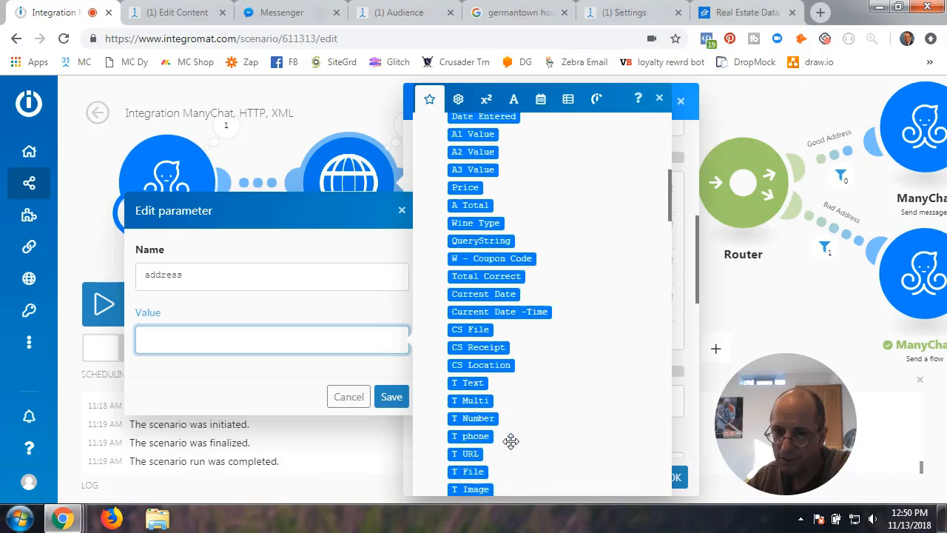
pyautogui.scroll(-15, 512, 447)
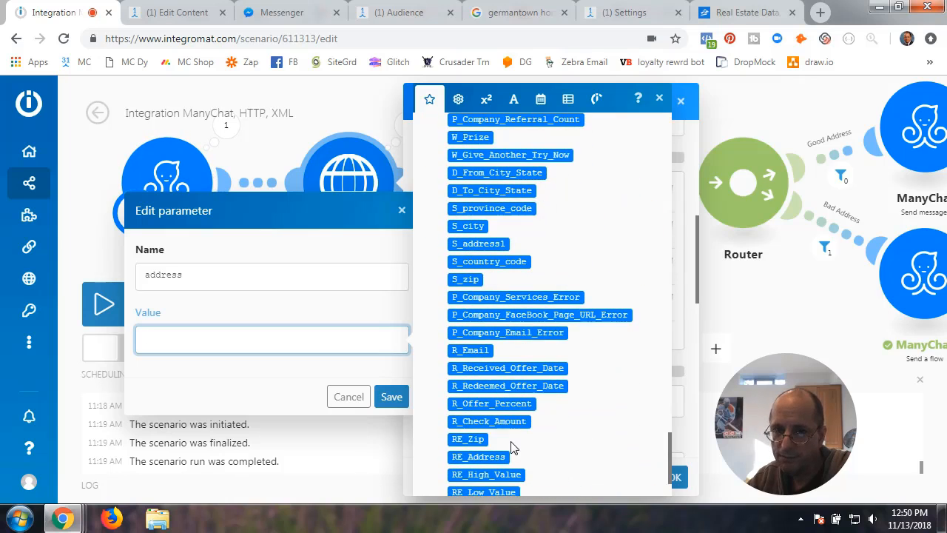
pyautogui.scroll(-2, 514, 447)
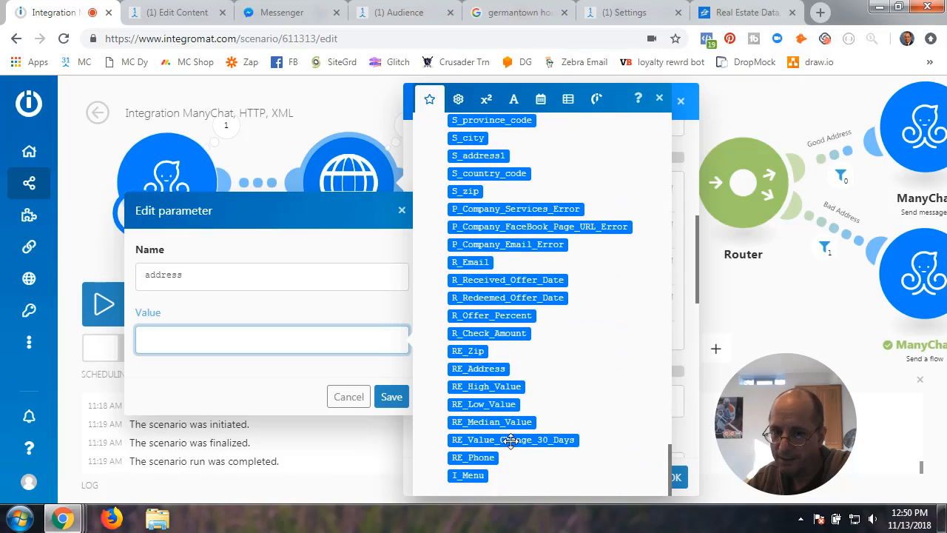
pyautogui.click(481, 369)
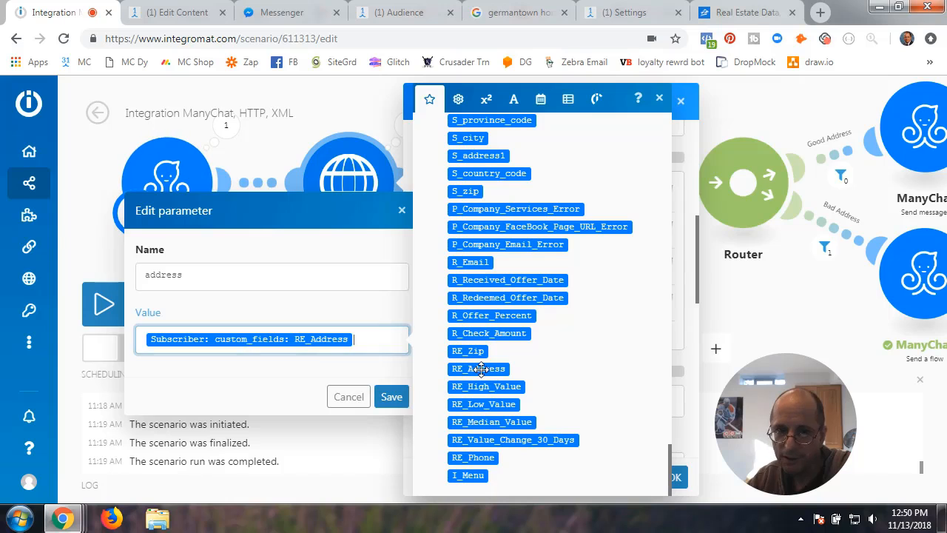
pyautogui.click(392, 397)
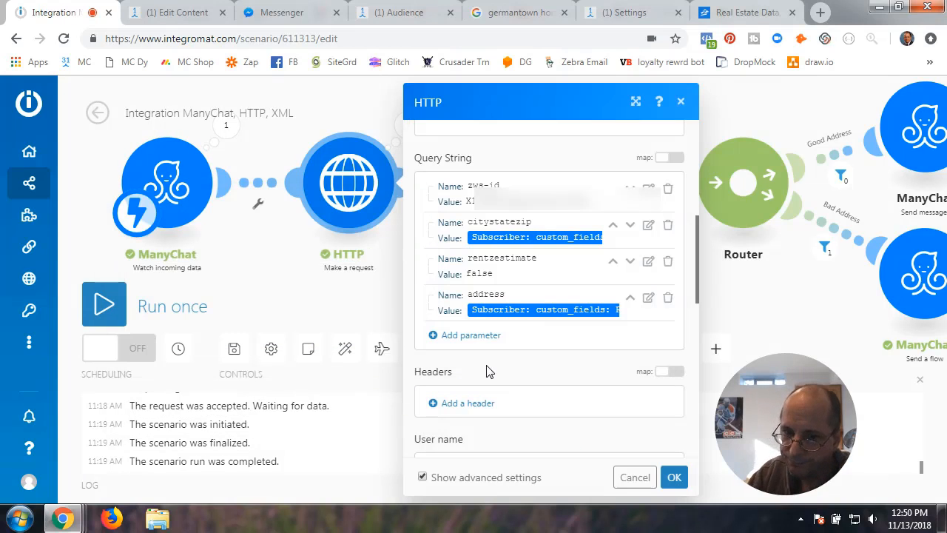
# - Look over the HTTP request settings once more and close them with OK
pyautogui.scroll(10, 486, 372)
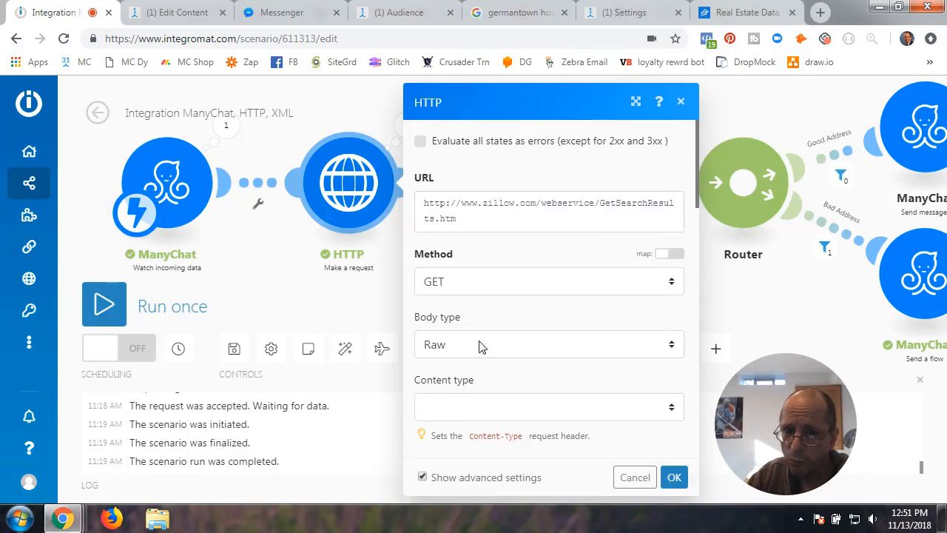
pyautogui.scroll(-5, 500, 346)
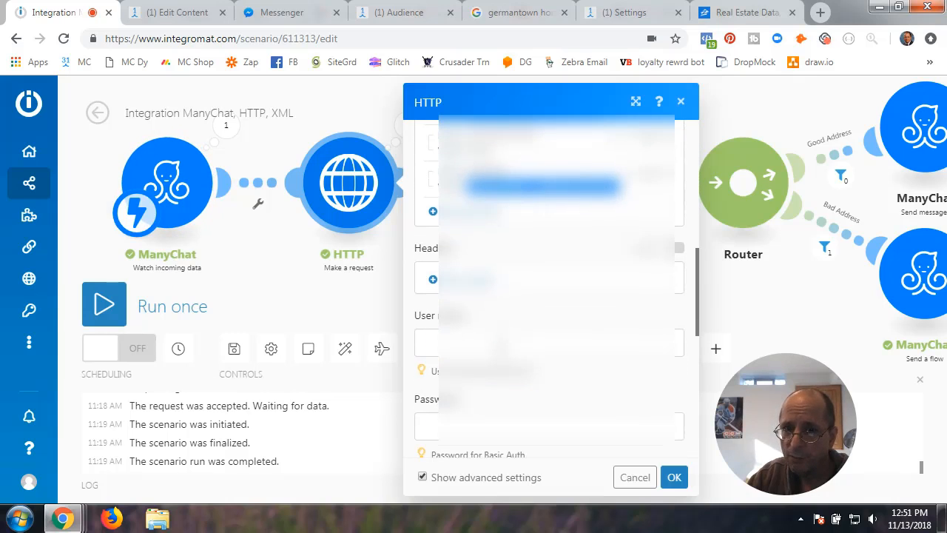
pyautogui.scroll(2, 507, 329)
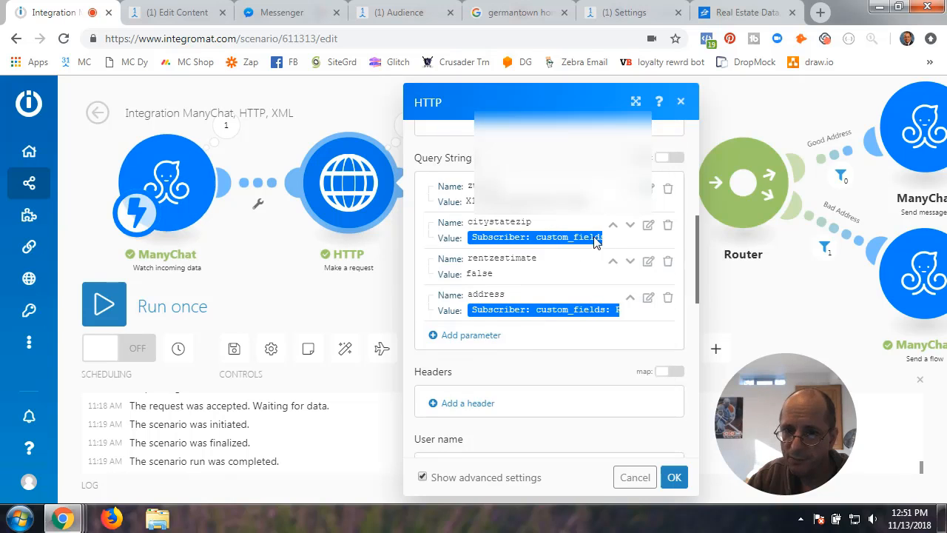
pyautogui.scroll(-4, 566, 352)
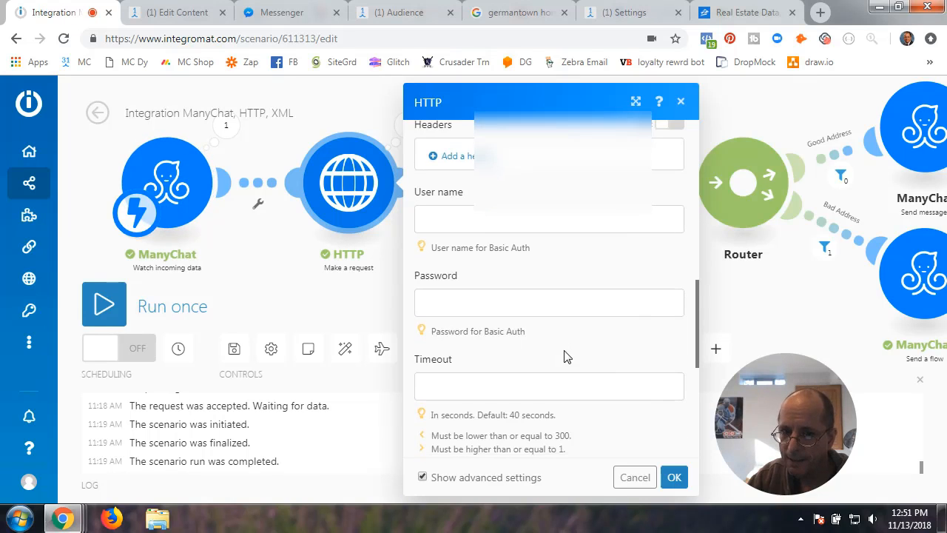
pyautogui.click(673, 481)
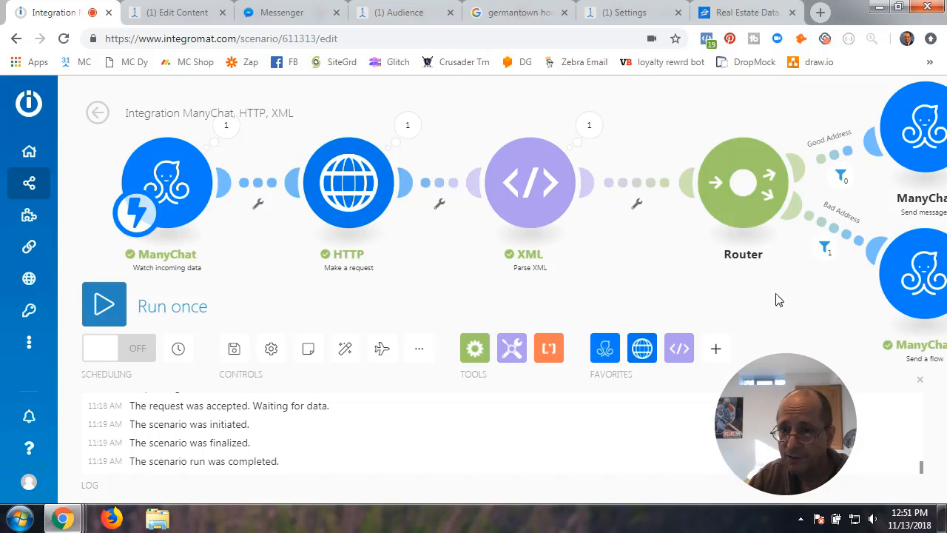
pyautogui.moveTo(774, 298); pyautogui.dragTo(72, 196)
pyautogui.moveTo(444, 171)
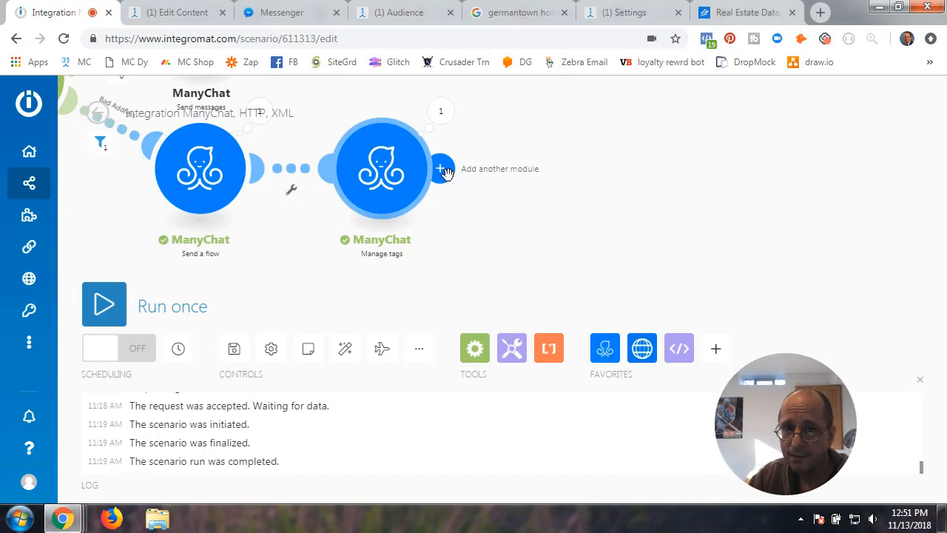
pyautogui.moveTo(338, 228); pyautogui.dragTo(644, 228)
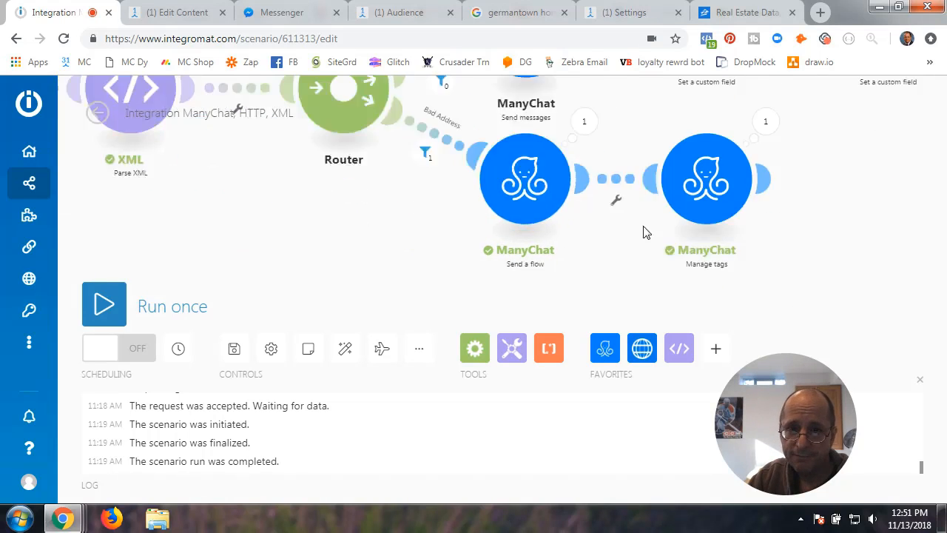
pyautogui.moveTo(171, 200)
pyautogui.mouseDown()
pyautogui.moveTo(353, 190)
pyautogui.moveTo(467, 290)
pyautogui.mouseUp()
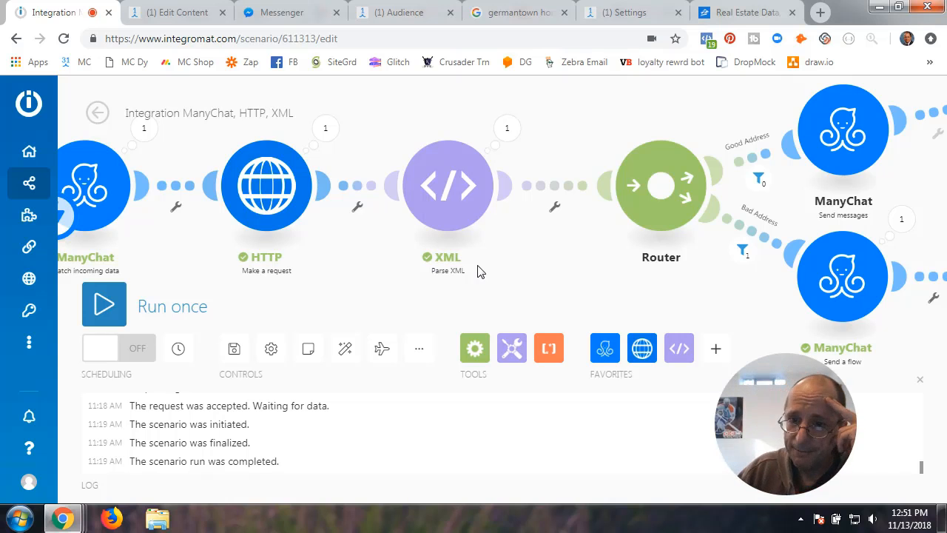
pyautogui.moveTo(692, 304); pyautogui.dragTo(170, 273)
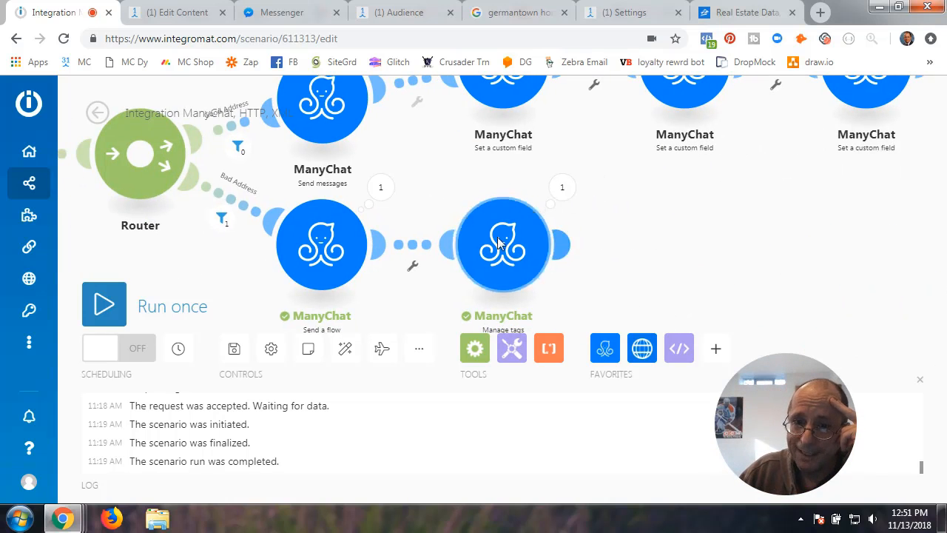
pyautogui.moveTo(248, 258); pyautogui.dragTo(342, 246)
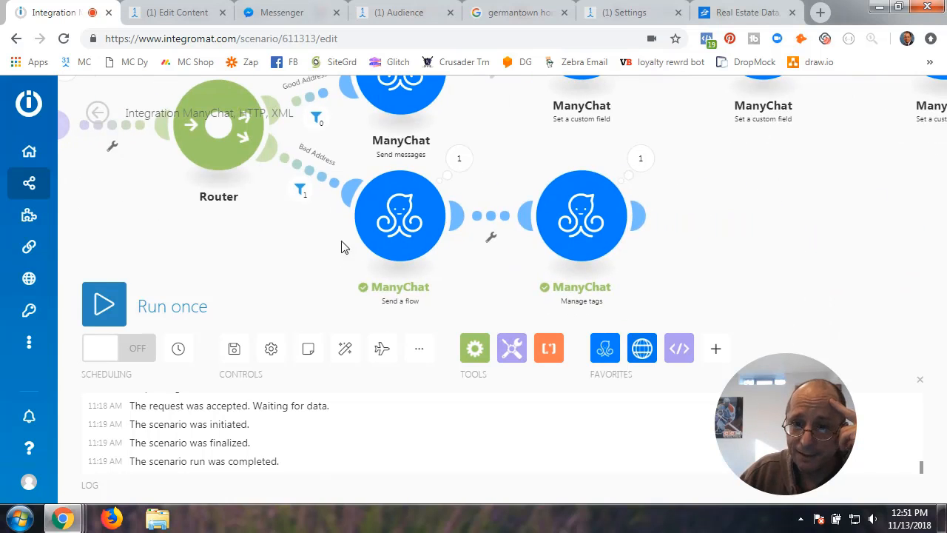
pyautogui.click(640, 214)
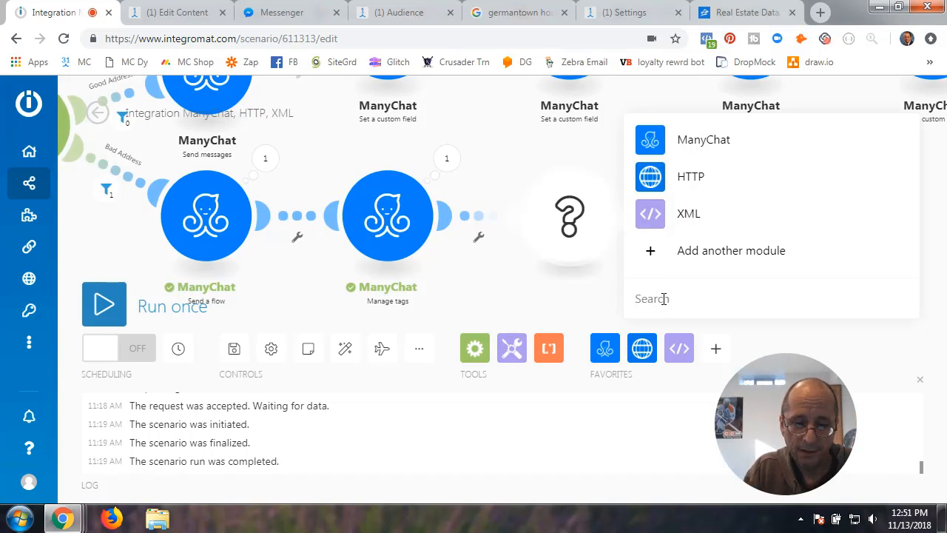
pyautogui.write('xml')
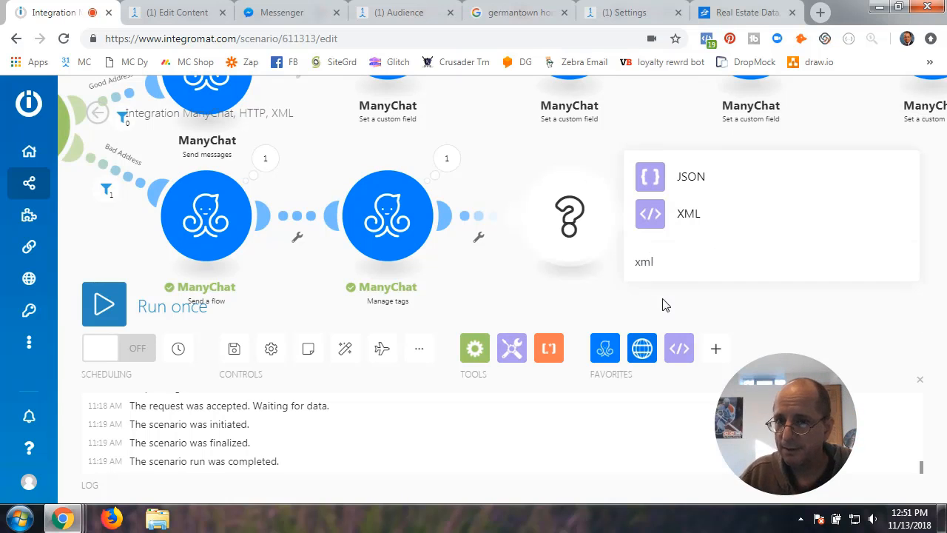
pyautogui.click(655, 222)
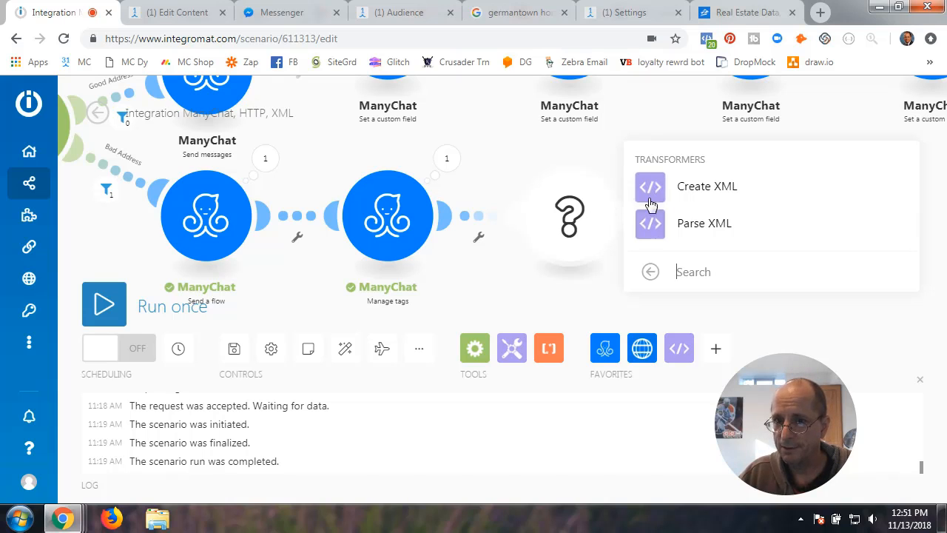
pyautogui.click(654, 226)
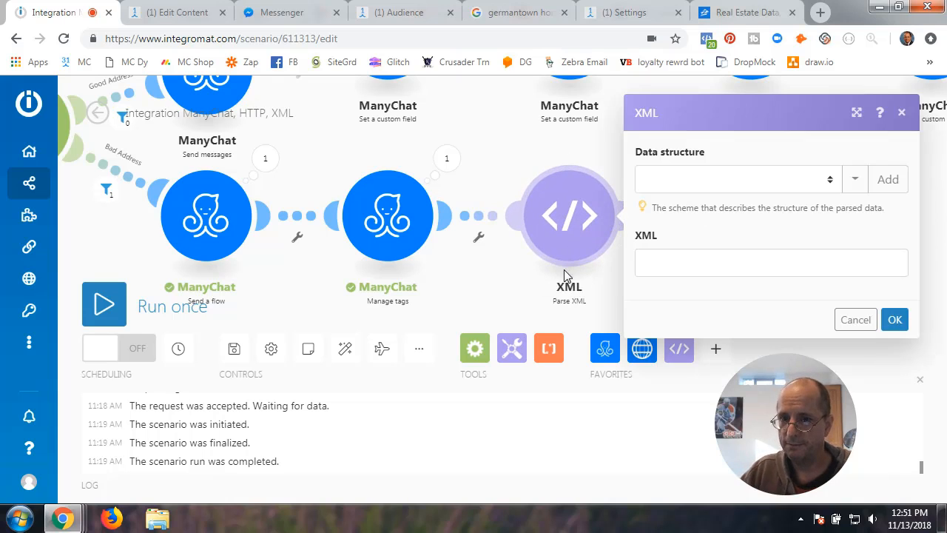
pyautogui.click(856, 320)
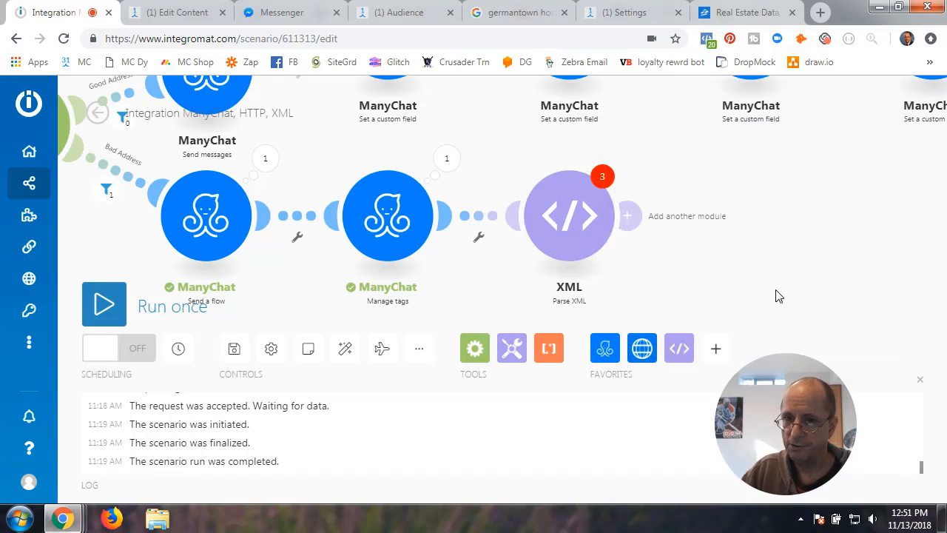
pyautogui.rightClick(597, 215)
pyautogui.click(631, 379)
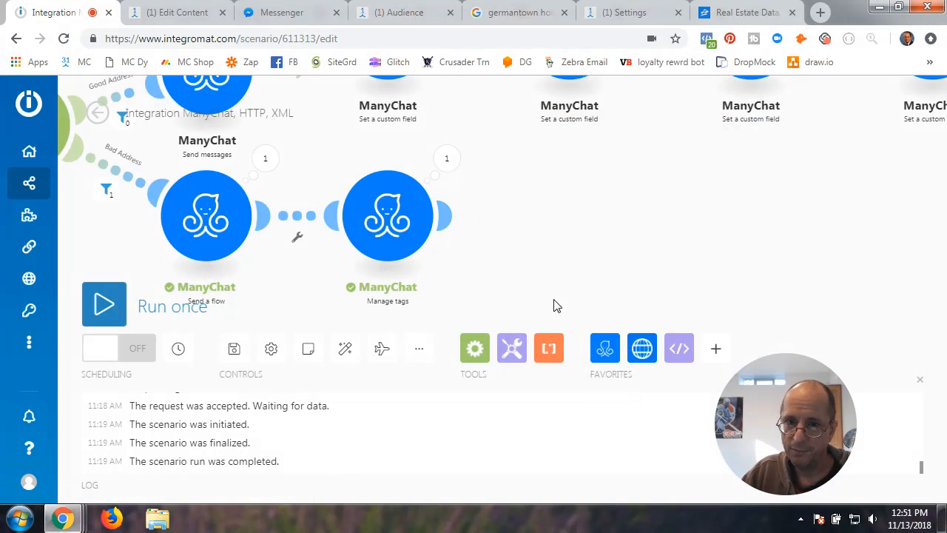
pyautogui.moveTo(321, 280); pyautogui.dragTo(823, 300)
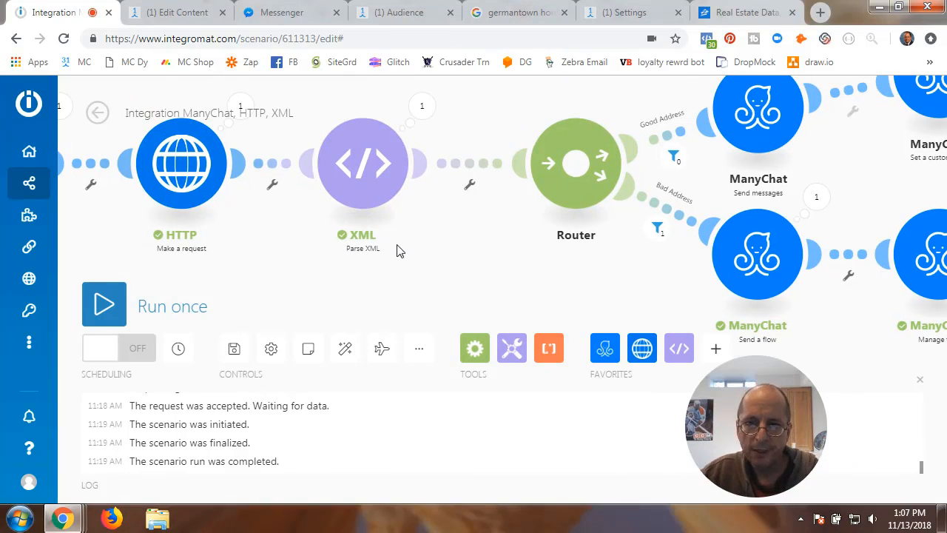
# - Set the Parse XML module to Zillow House Value Data Structure and start adding a new structure
pyautogui.click(360, 170)
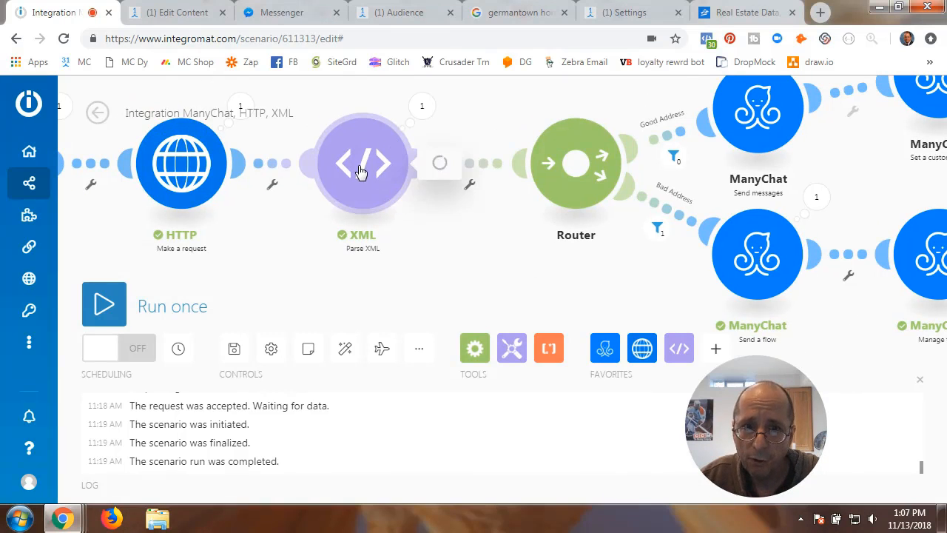
pyautogui.click(624, 170)
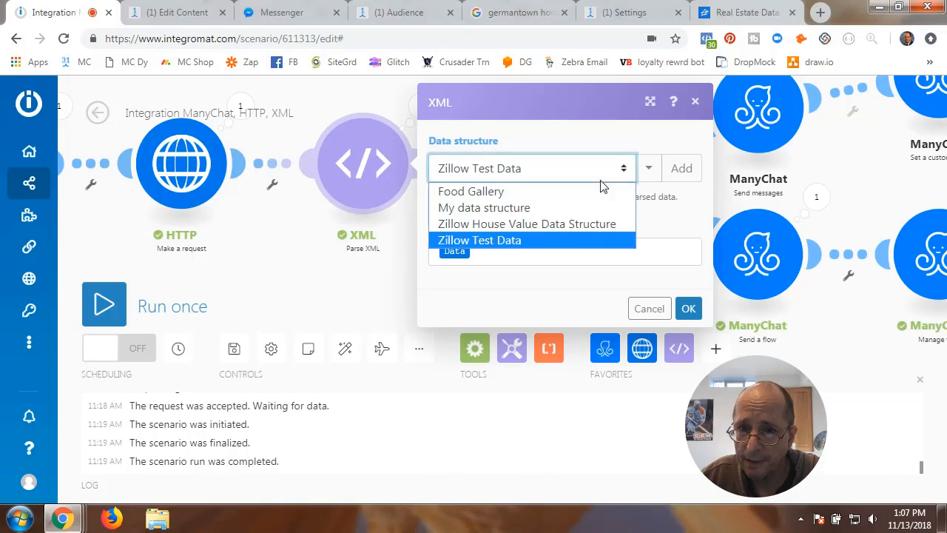
pyautogui.click(543, 224)
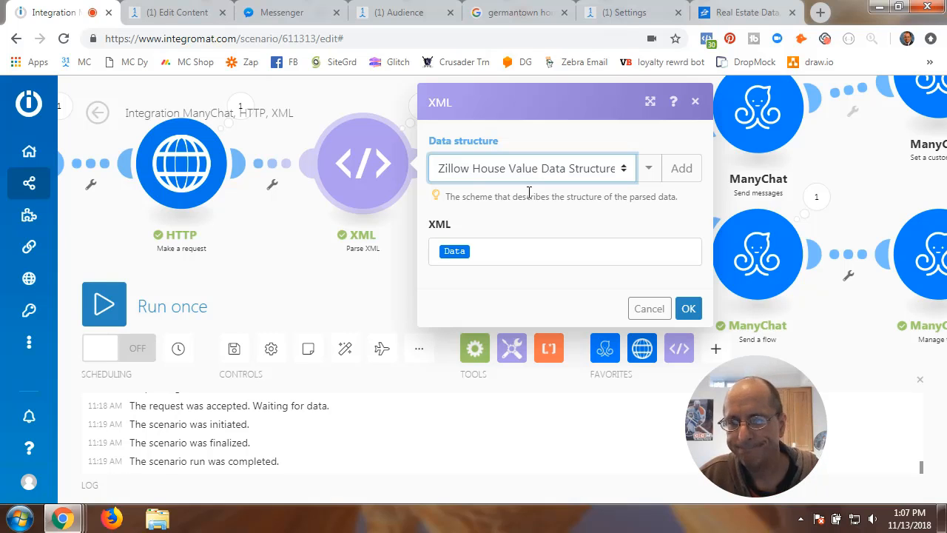
pyautogui.click(684, 170)
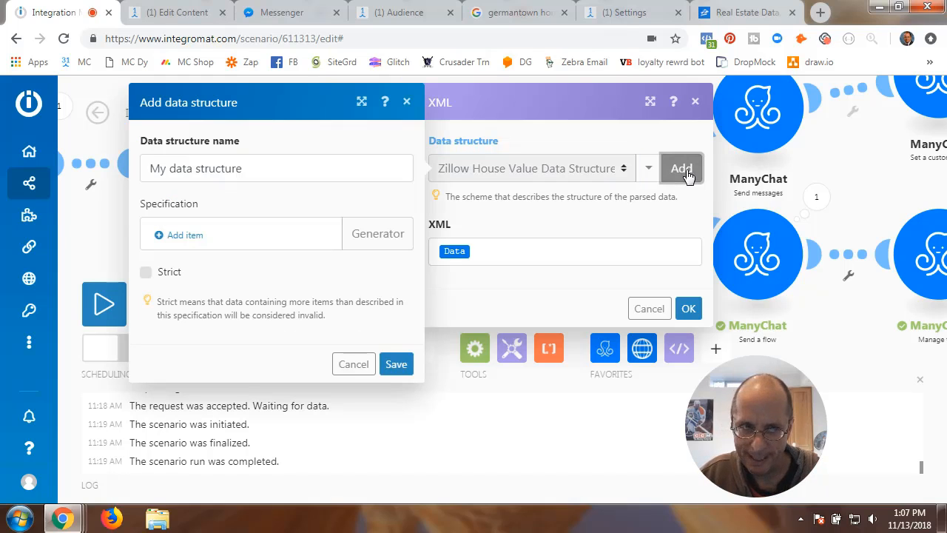
# - Name the new data structure 'Zillow Test 2' and save it
pyautogui.moveTo(250, 171); pyautogui.dragTo(136, 201)
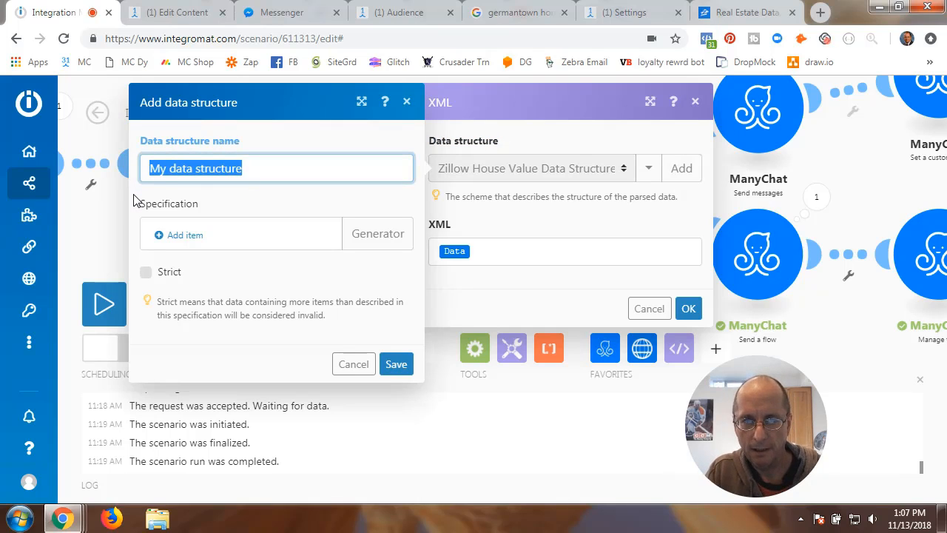
pyautogui.write('Zill')
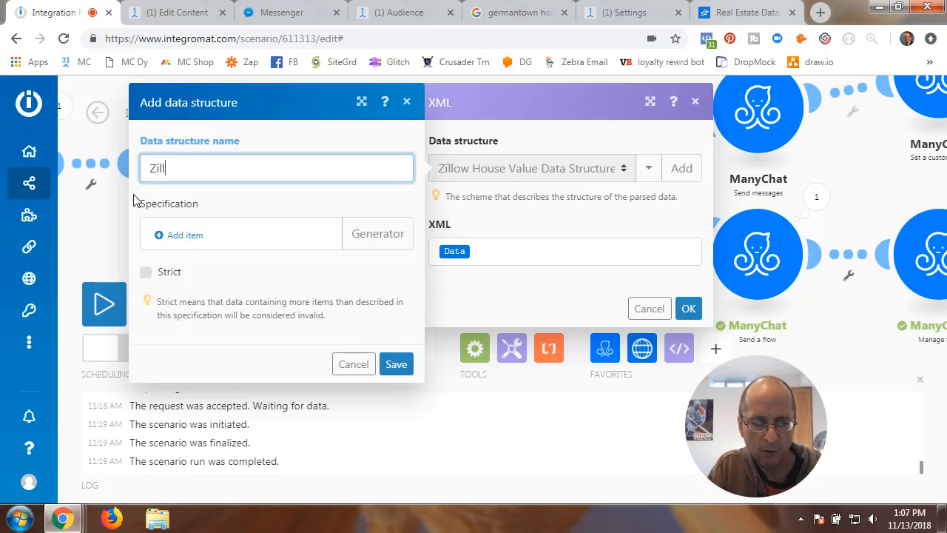
pyautogui.write('iw')
pyautogui.press('BackSpace')
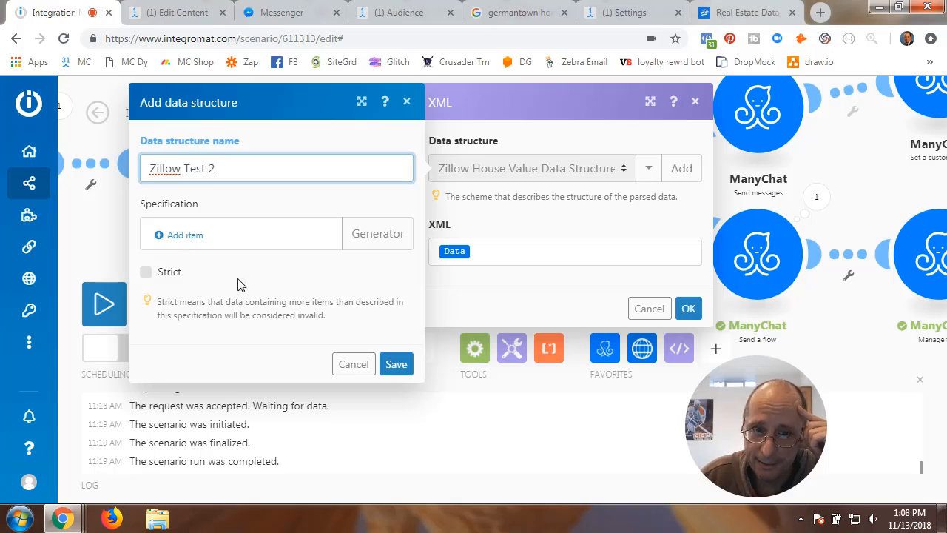
pyautogui.click(396, 365)
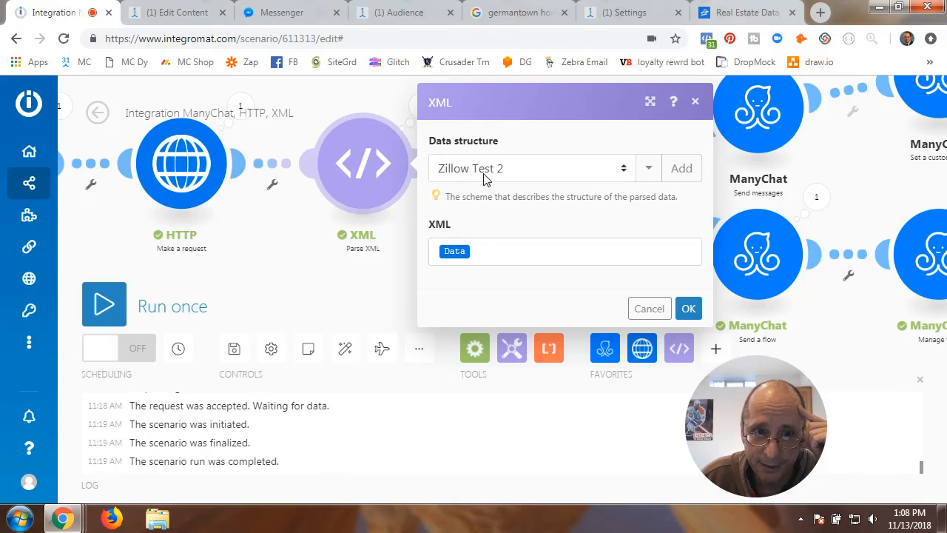
# - Open the HTTP module's settings, then switch to the ManyChat flow editor
pyautogui.click(194, 173)
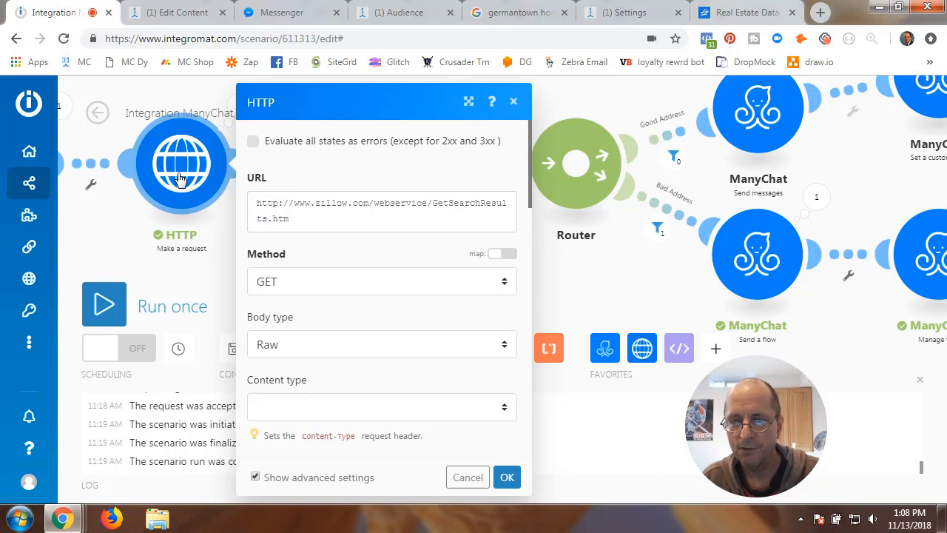
pyautogui.click(186, 13)
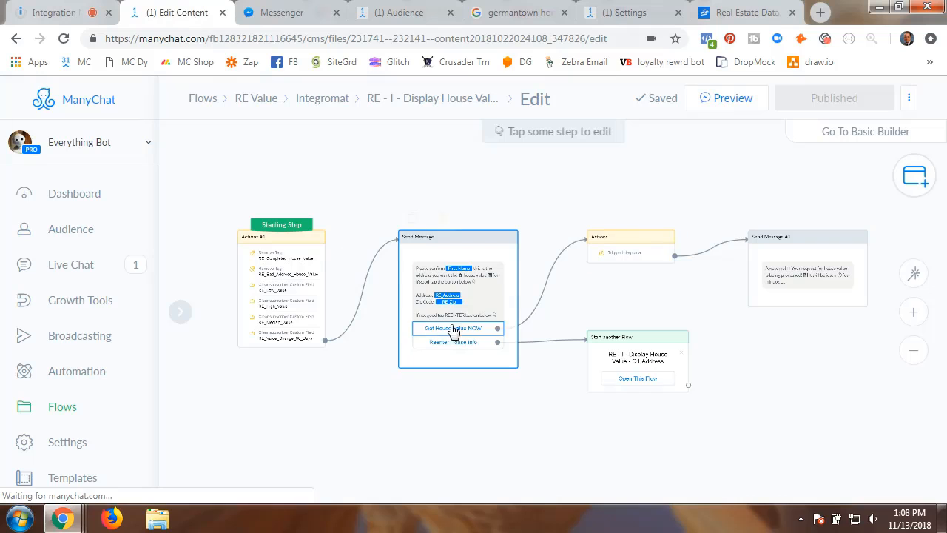
# - Inspect the ManyChat step that triggers Integromat, then return to the Integromat HTTP settings
pyautogui.click(632, 250)
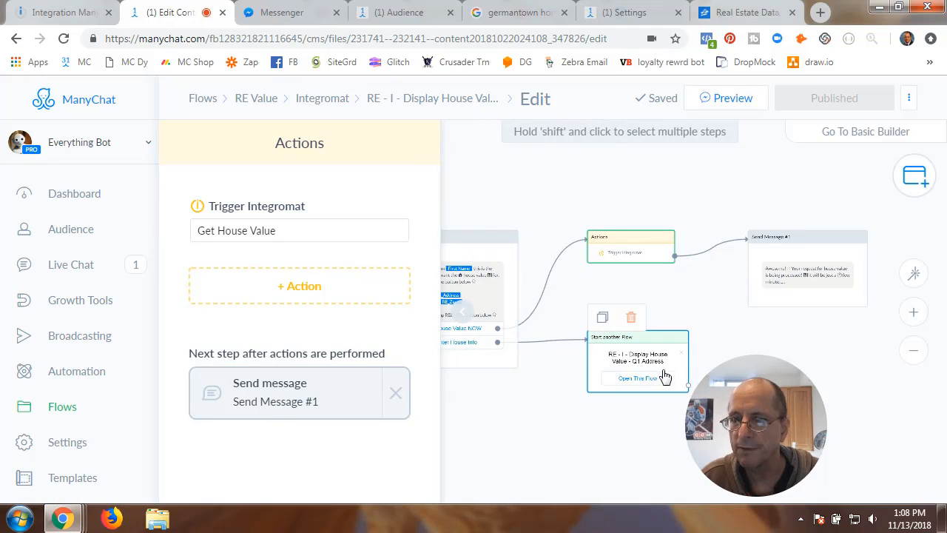
pyautogui.click(466, 327)
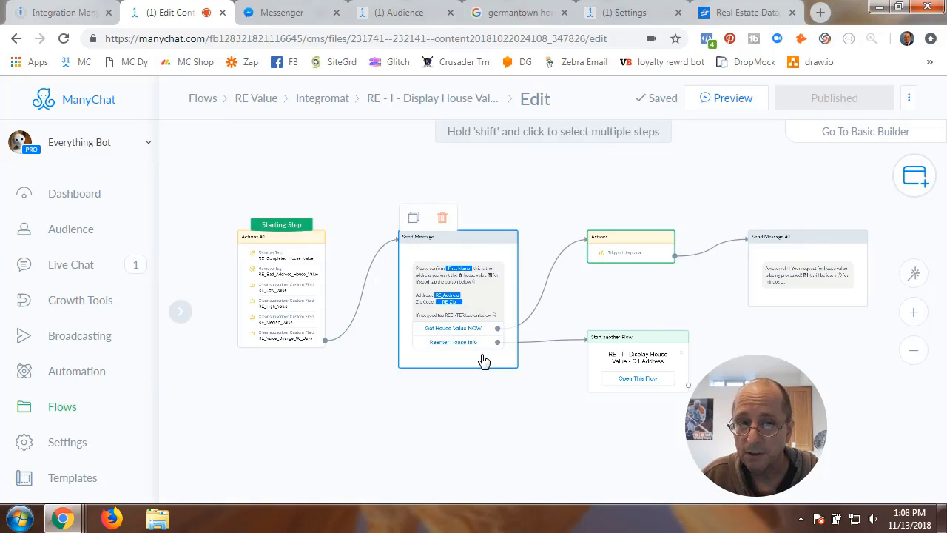
pyautogui.click(52, 12)
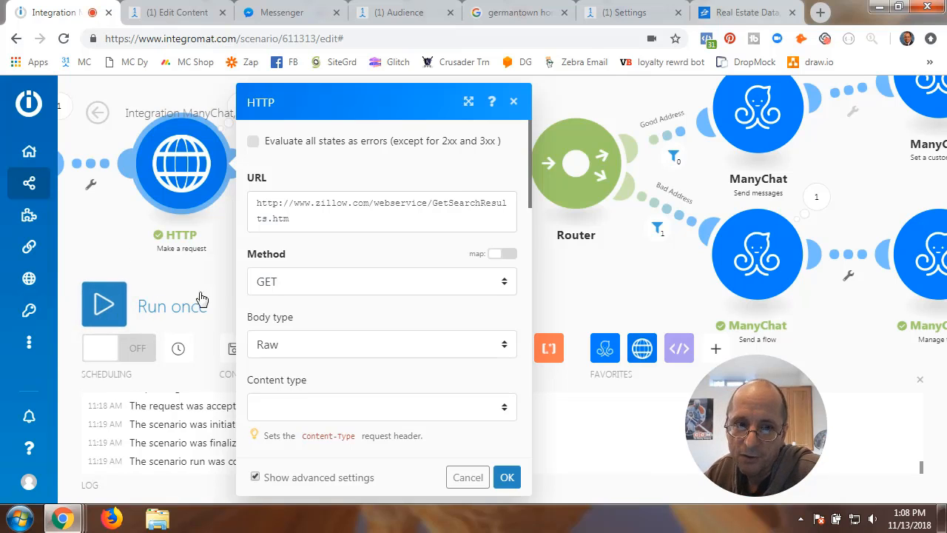
pyautogui.click(168, 23)
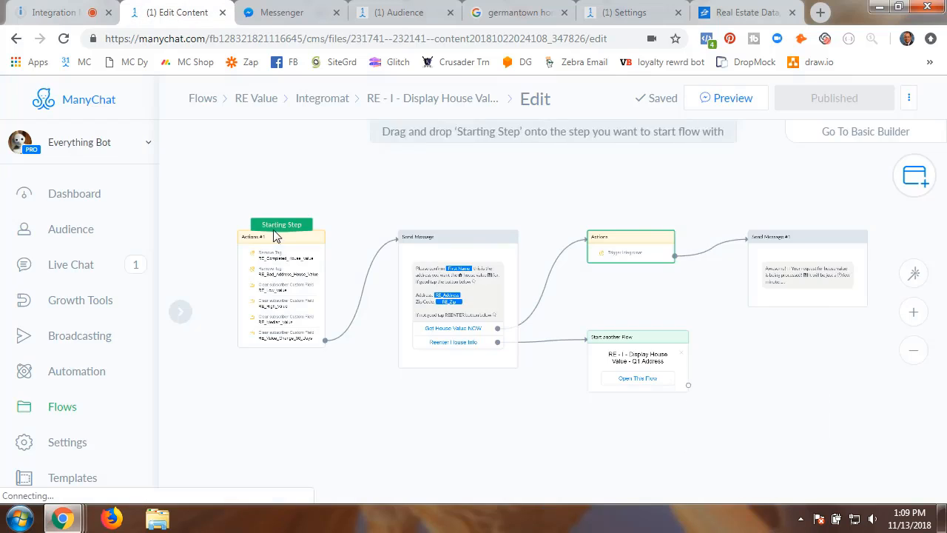
pyautogui.click(70, 14)
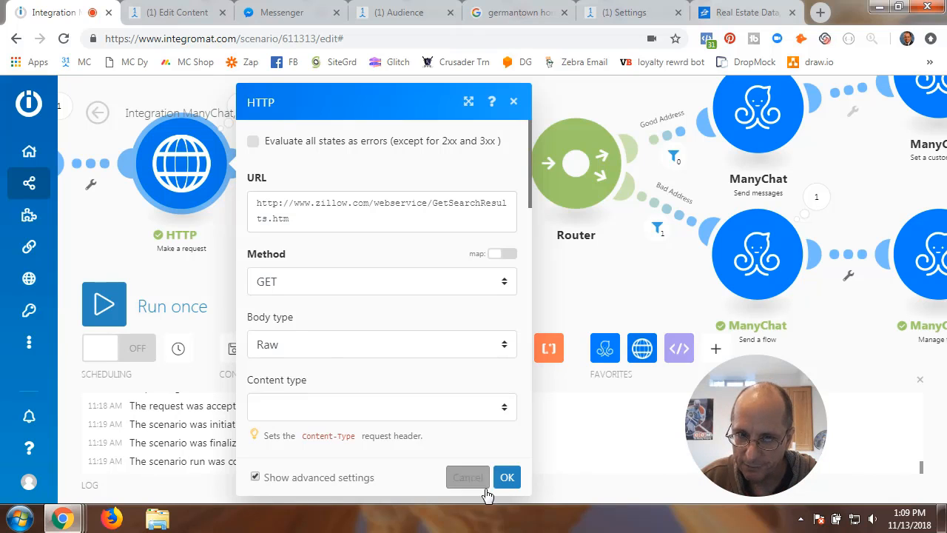
# - Close the HTTP settings and open the HTTP module's last-run input bundle
pyautogui.click(507, 477)
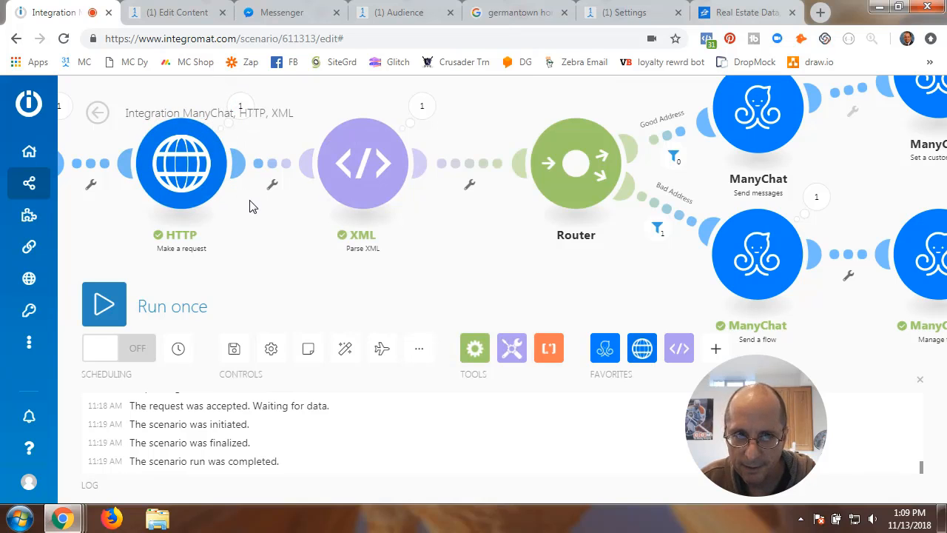
pyautogui.moveTo(252, 204); pyautogui.dragTo(254, 236)
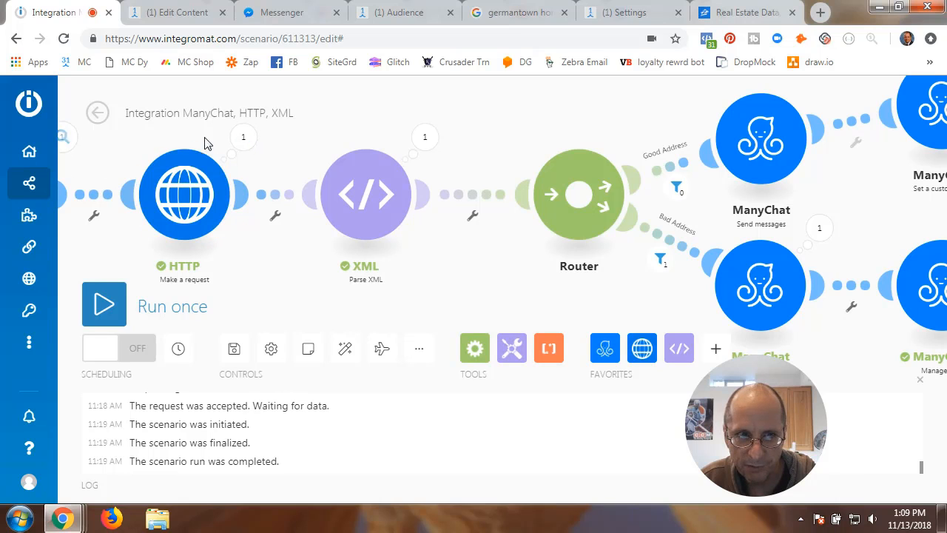
pyautogui.click(243, 138)
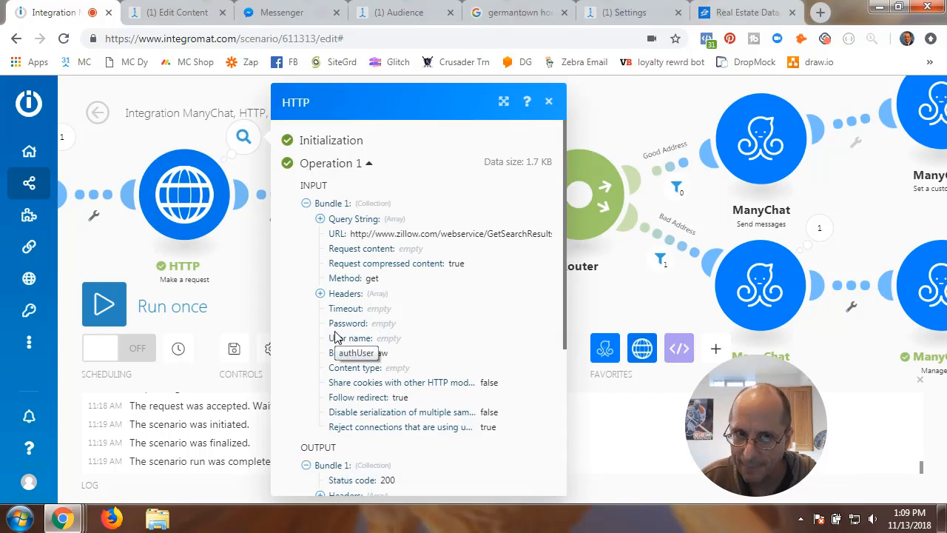
pyautogui.click(306, 203)
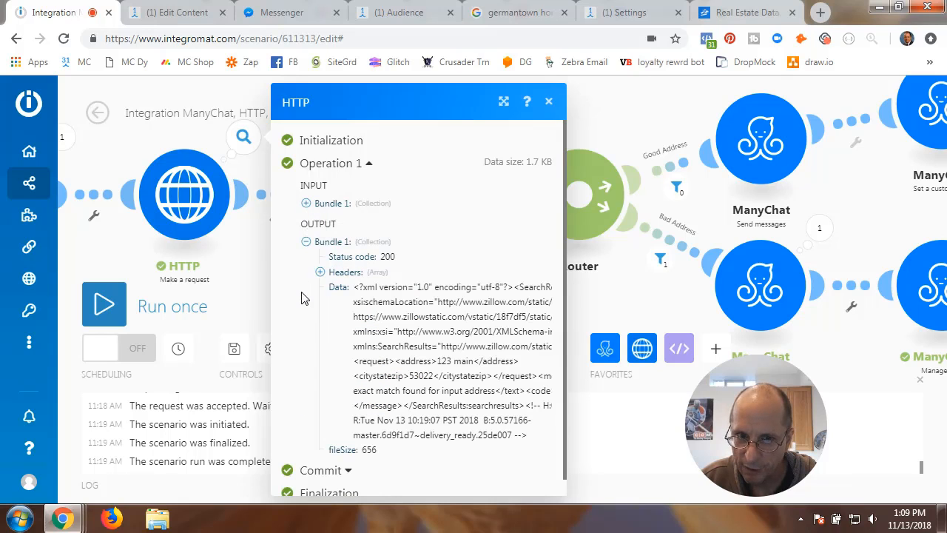
pyautogui.click(305, 204)
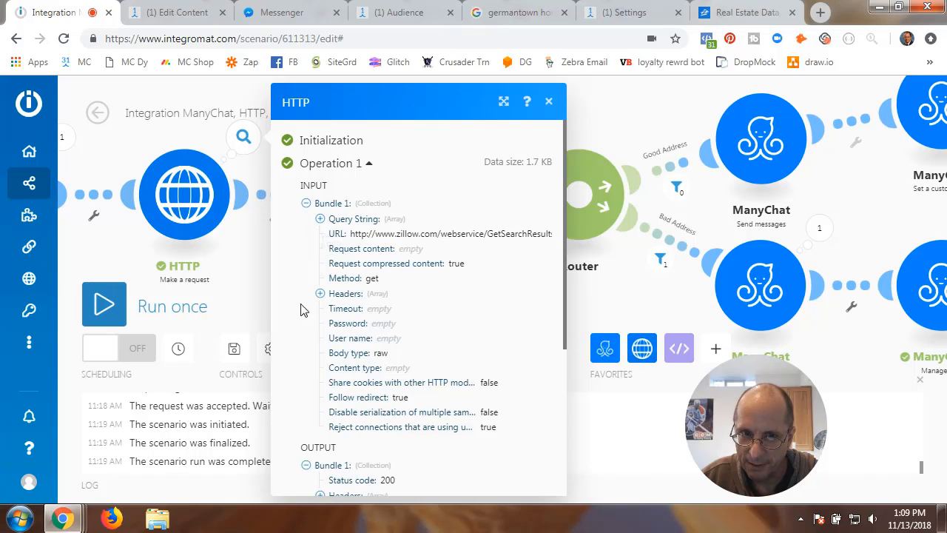
# - Inspect the query-string items, including the citystatezip and address values
pyautogui.click(320, 220)
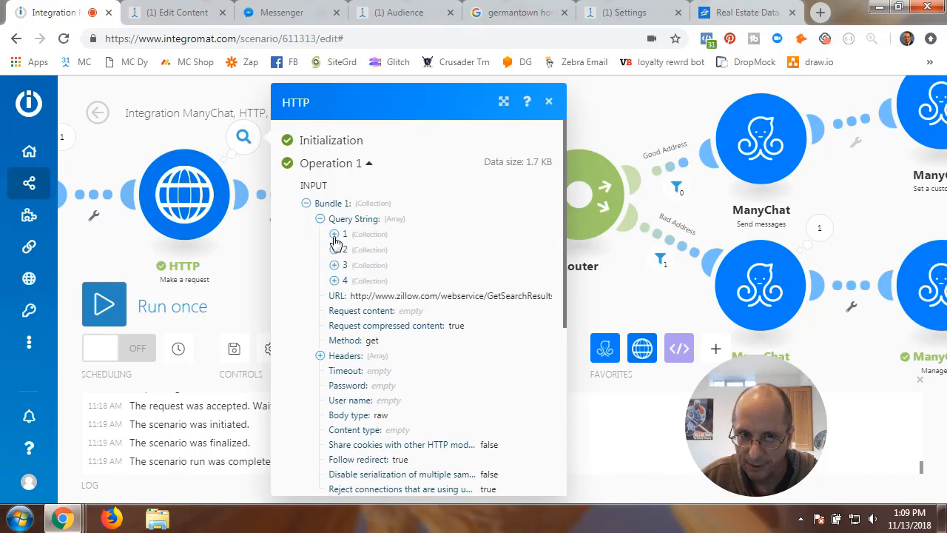
pyautogui.click(333, 235)
pyautogui.click(333, 235)
pyautogui.click(333, 250)
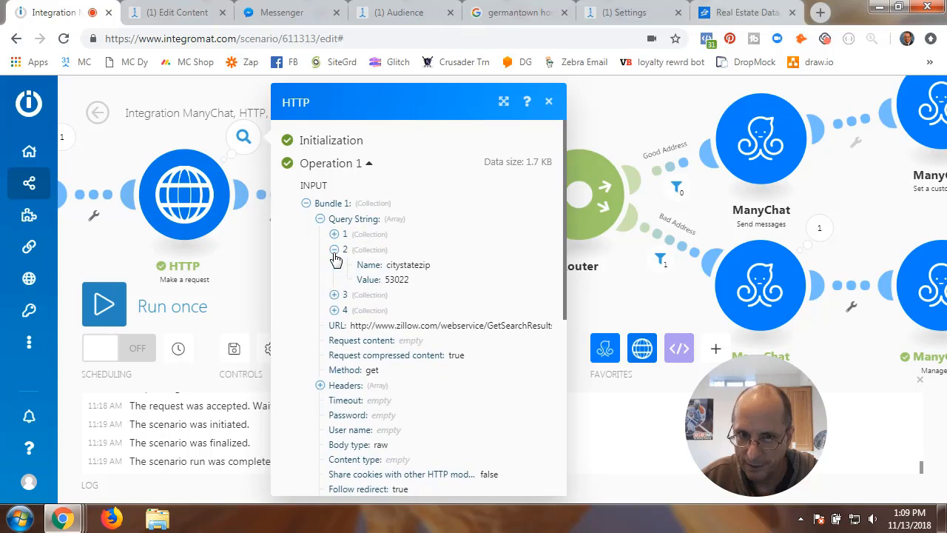
pyautogui.click(333, 250)
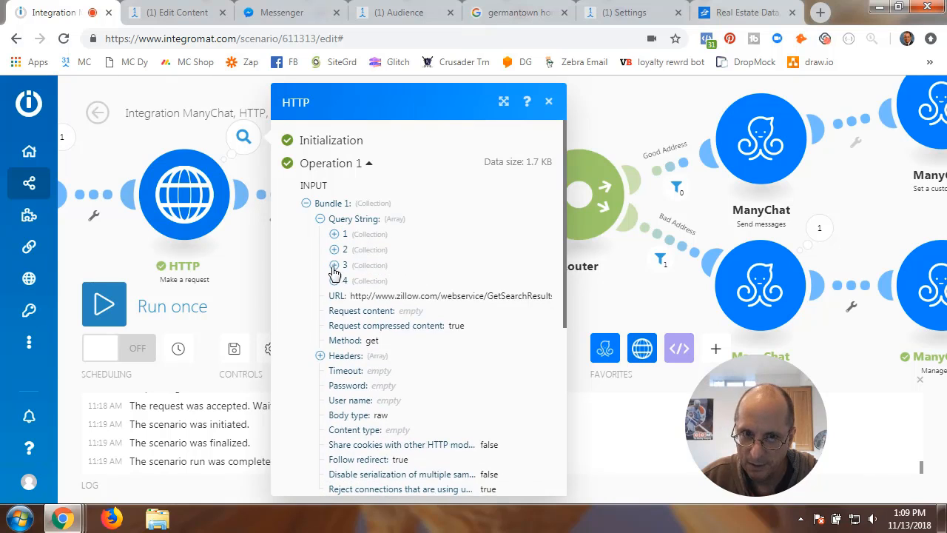
pyautogui.click(333, 280)
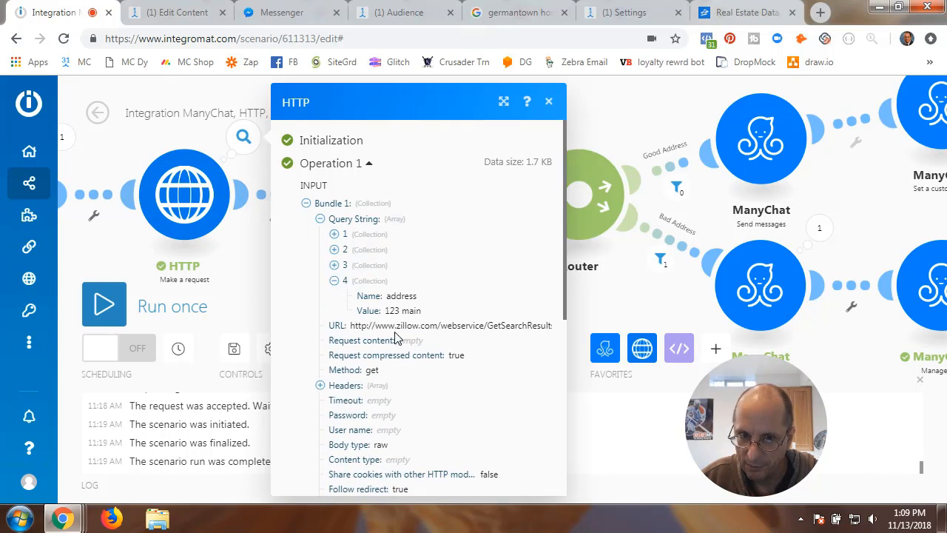
pyautogui.click(334, 281)
pyautogui.click(320, 219)
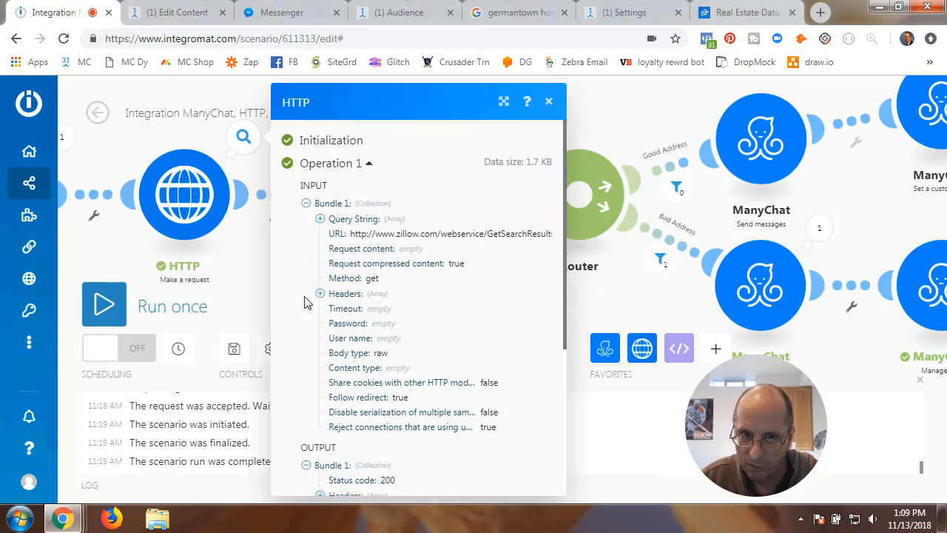
# - Select and copy the returned Zillow XML response data, then close the run details
pyautogui.scroll(-4, 304, 302)
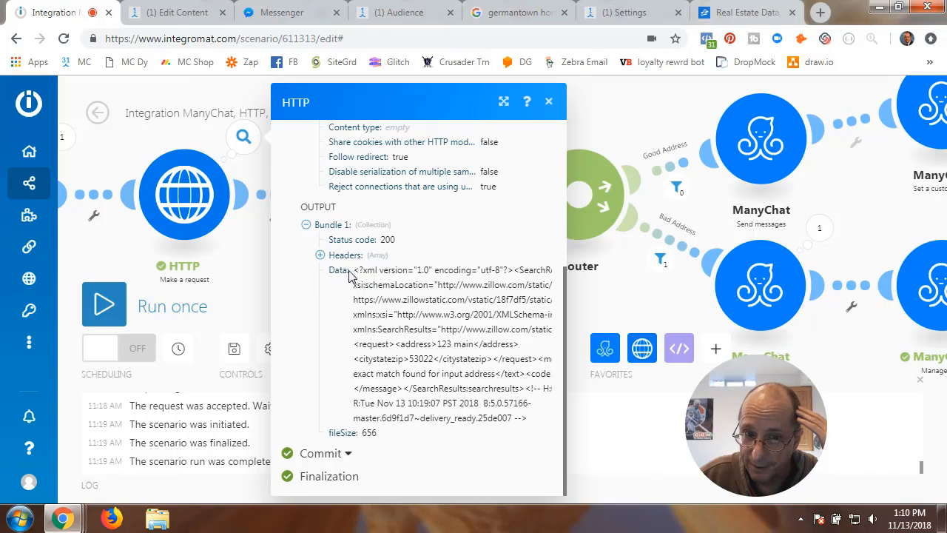
pyautogui.moveTo(354, 270); pyautogui.dragTo(528, 422)
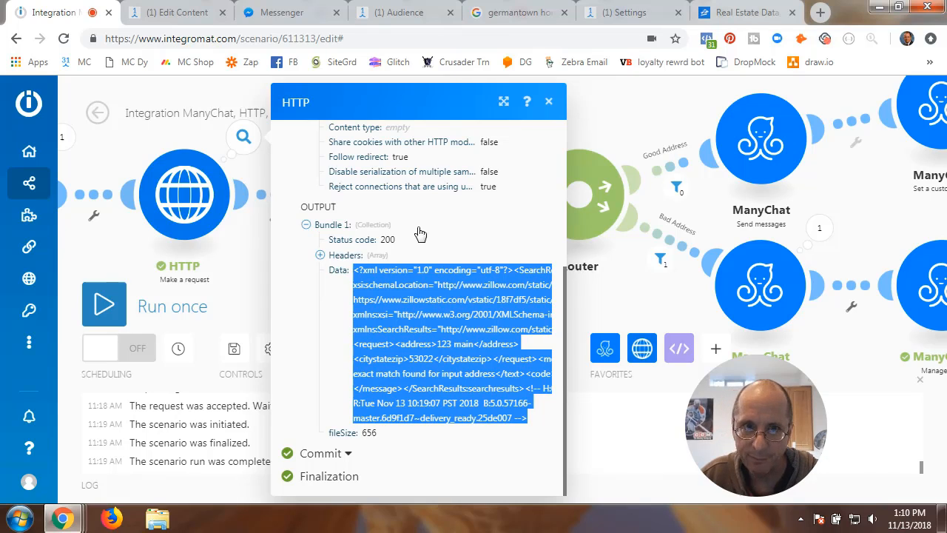
pyautogui.click(548, 101)
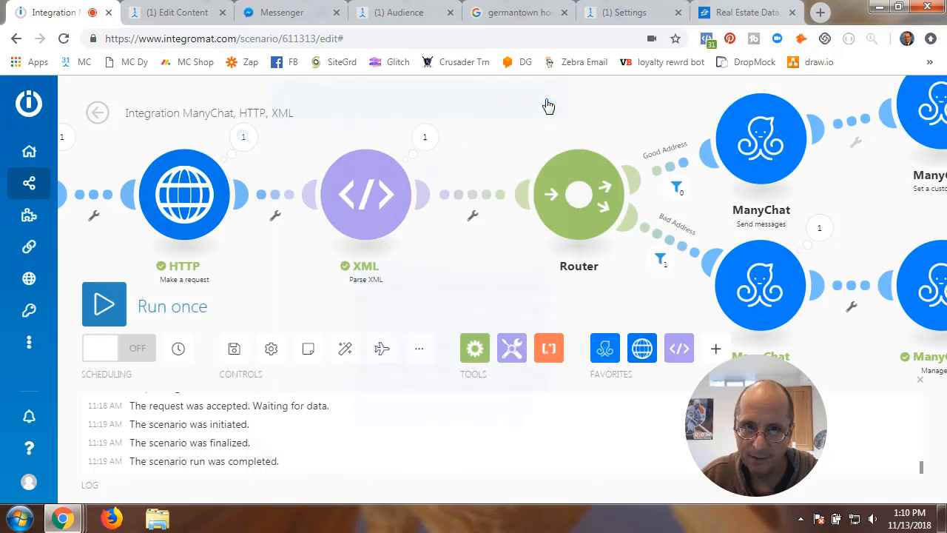
# - Start a new data structure named 'Zillow Test 3' in the XML parser module
pyautogui.click(366, 211)
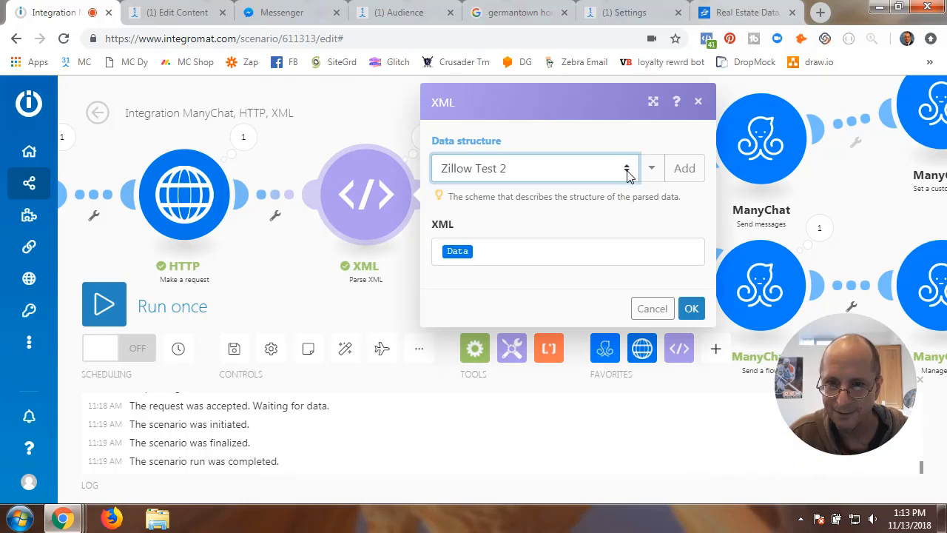
pyautogui.click(683, 170)
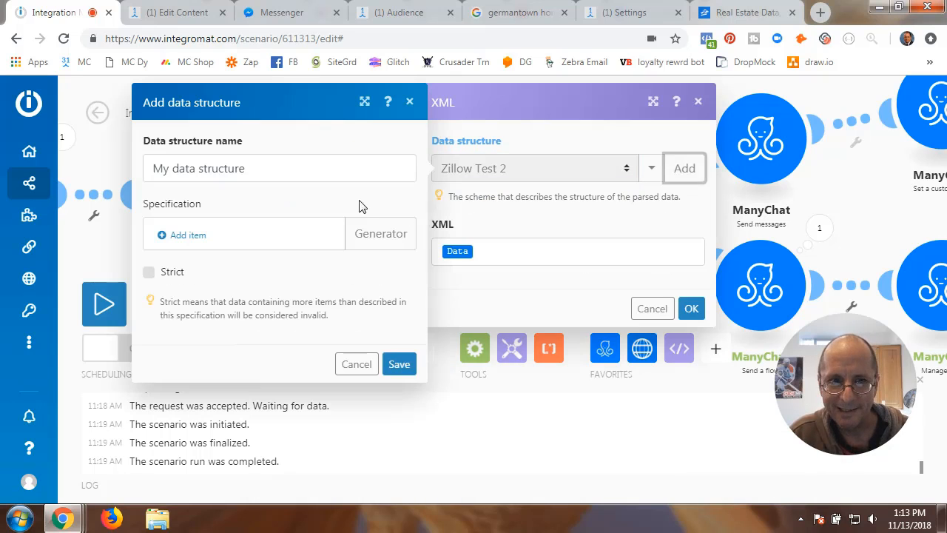
pyautogui.moveTo(254, 170); pyautogui.dragTo(124, 173)
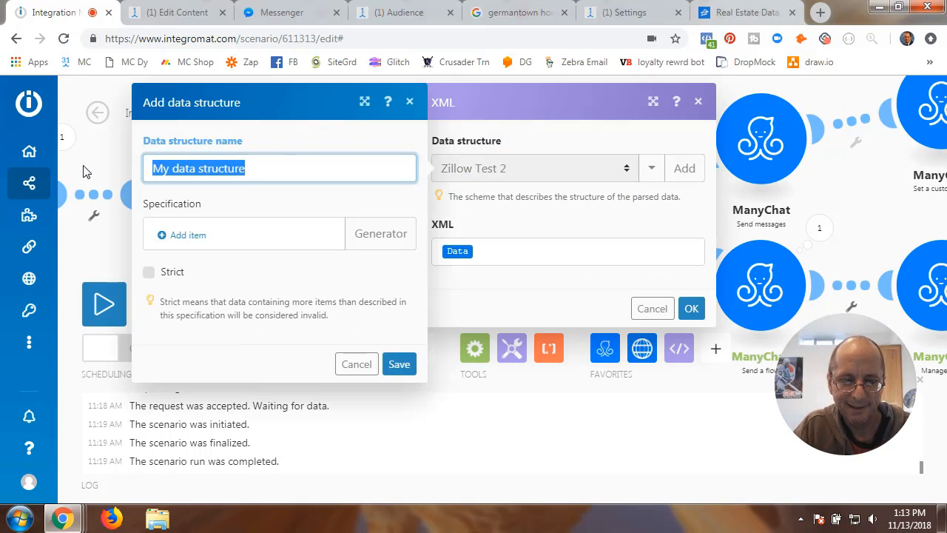
pyautogui.write('Zillow Test 3')
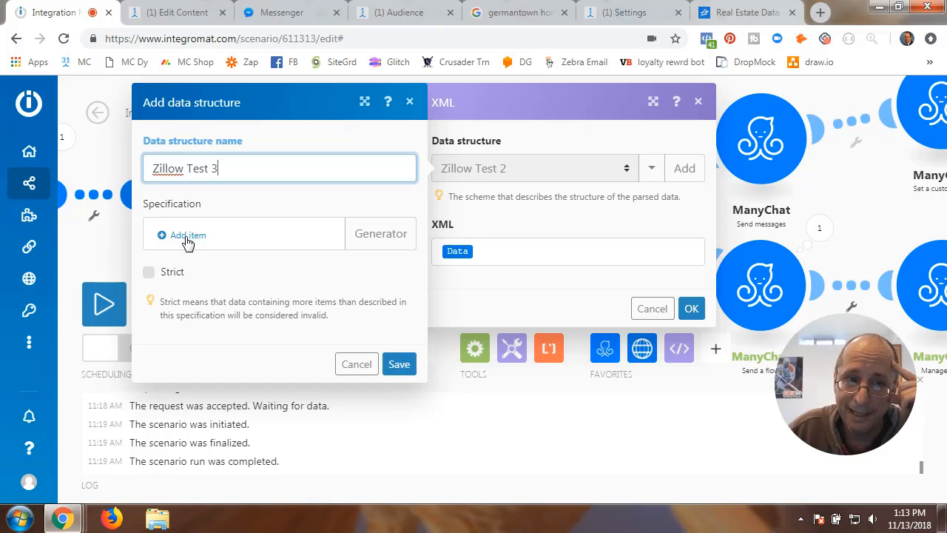
# - Generate its specification from the pasted Zillow XML sample and save the structure
pyautogui.click(375, 242)
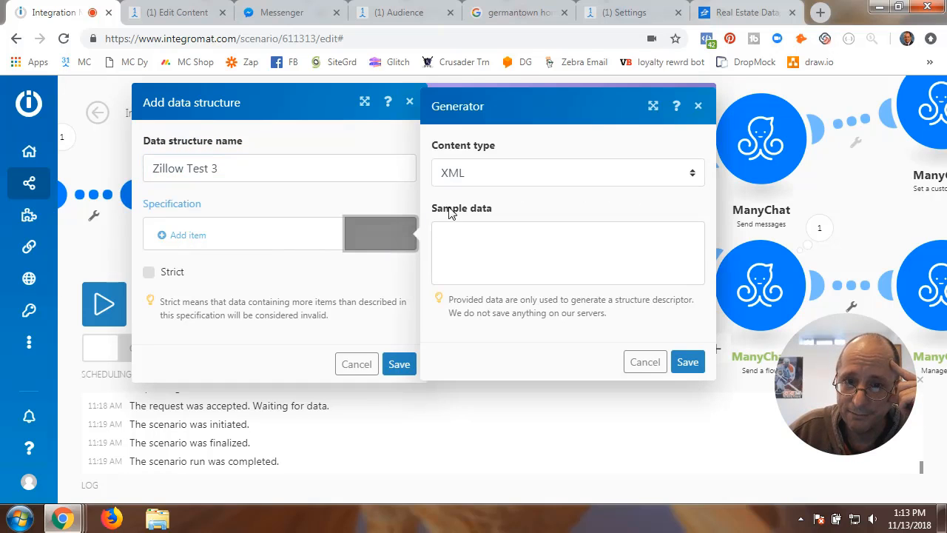
pyautogui.click(536, 183)
pyautogui.click(482, 212)
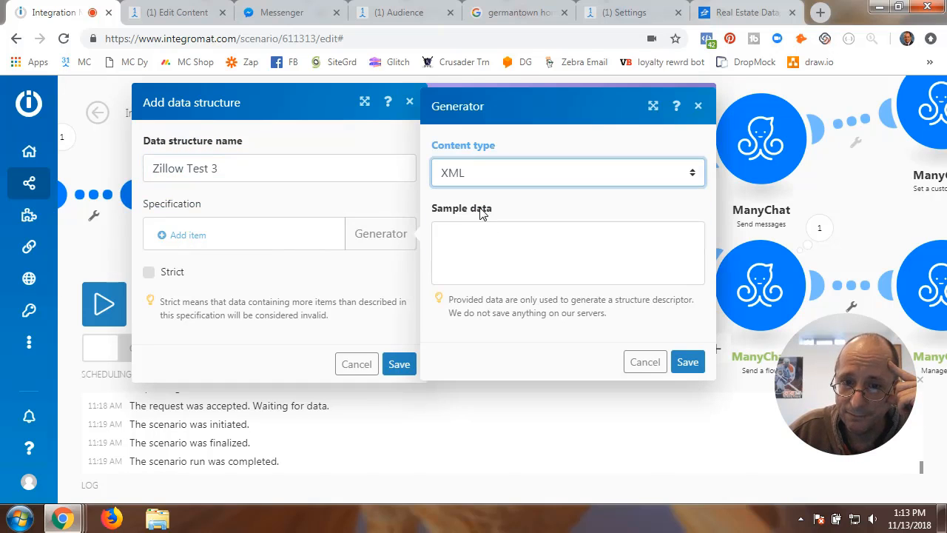
pyautogui.click(467, 237)
pyautogui.hotkey('ctrl', 'v')
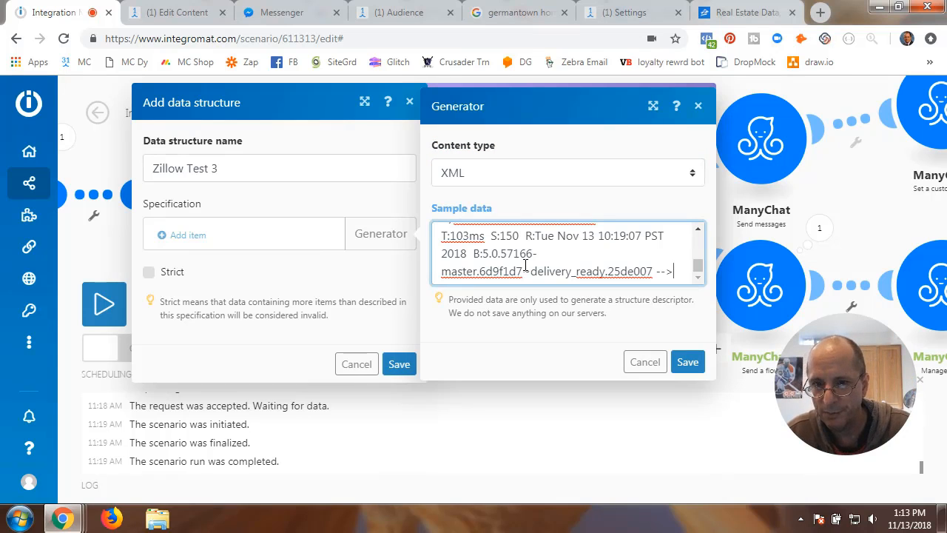
pyautogui.click(688, 363)
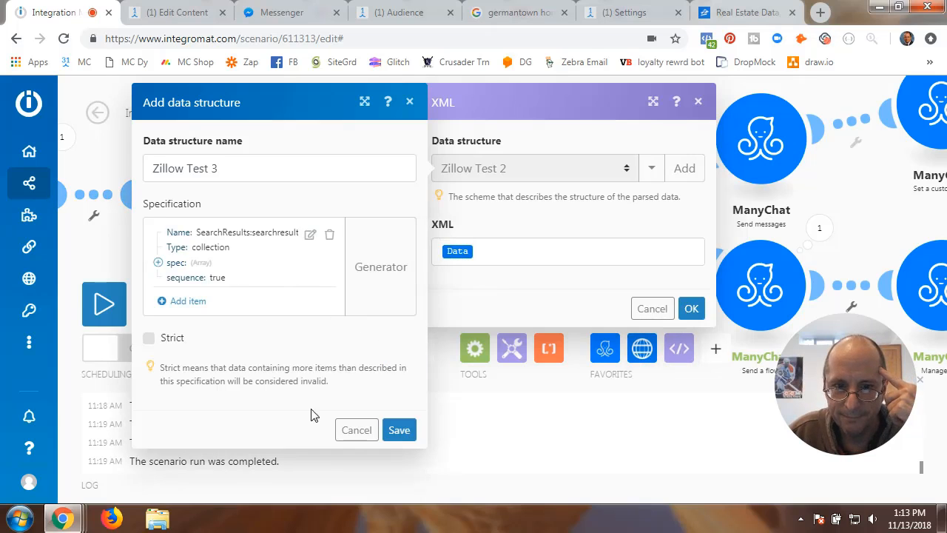
pyautogui.click(399, 431)
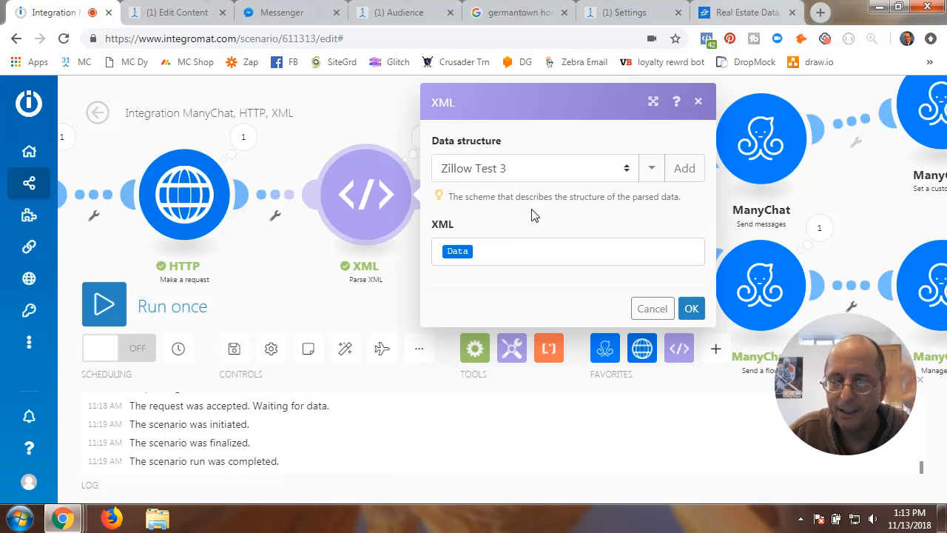
# - Select Zillow House Value Data Structure and view its spec items without changes
pyautogui.click(626, 169)
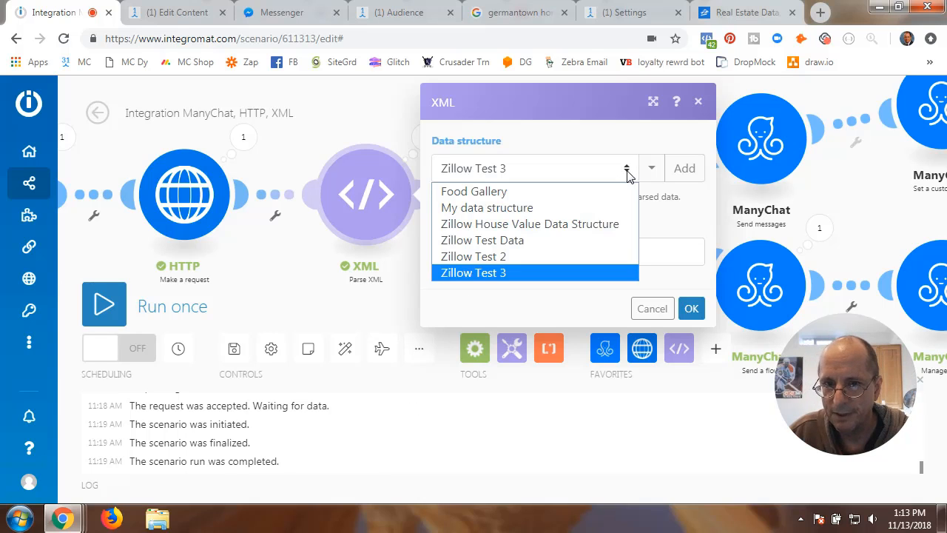
pyautogui.click(511, 224)
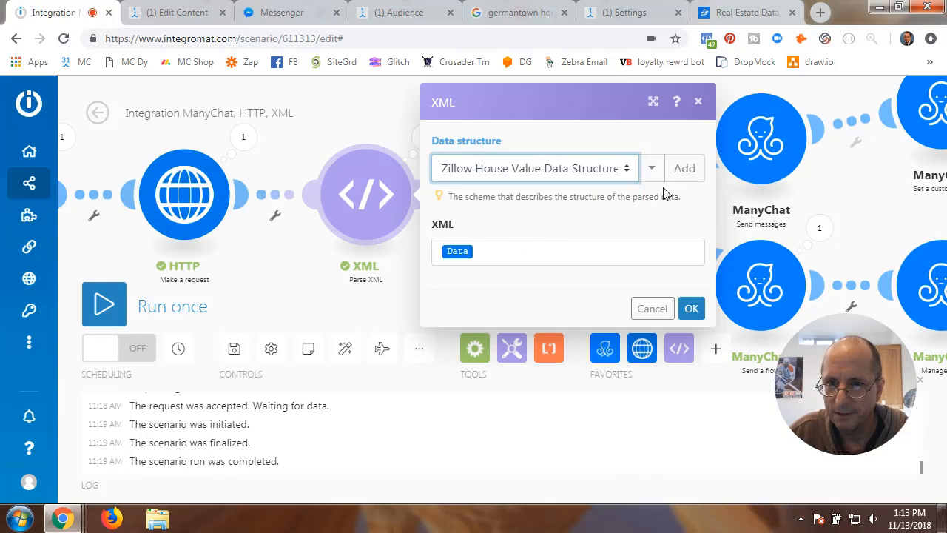
pyautogui.click(652, 168)
pyautogui.click(632, 209)
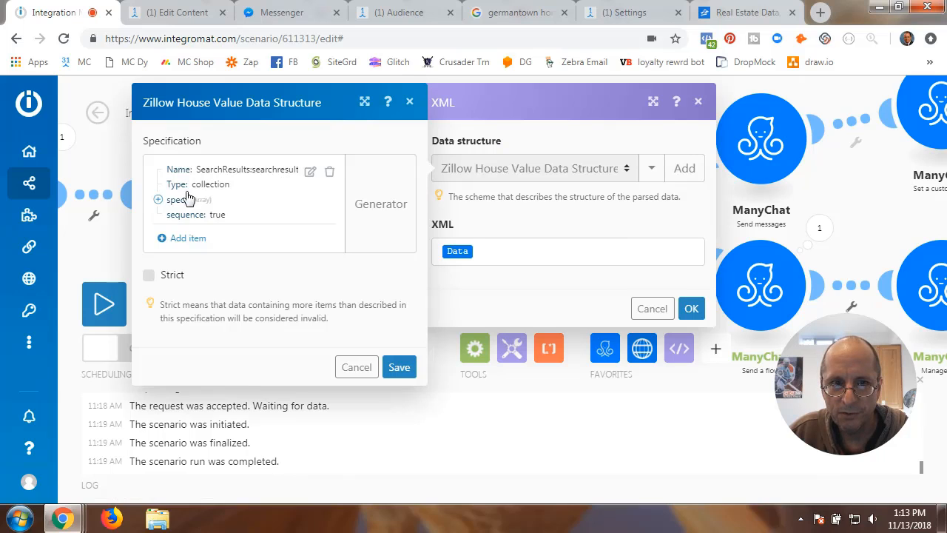
pyautogui.click(158, 199)
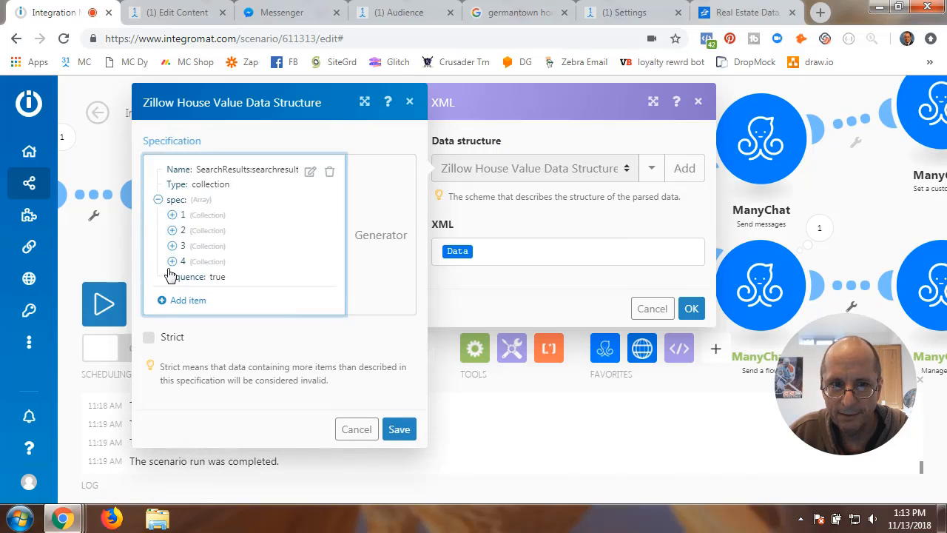
pyautogui.click(356, 435)
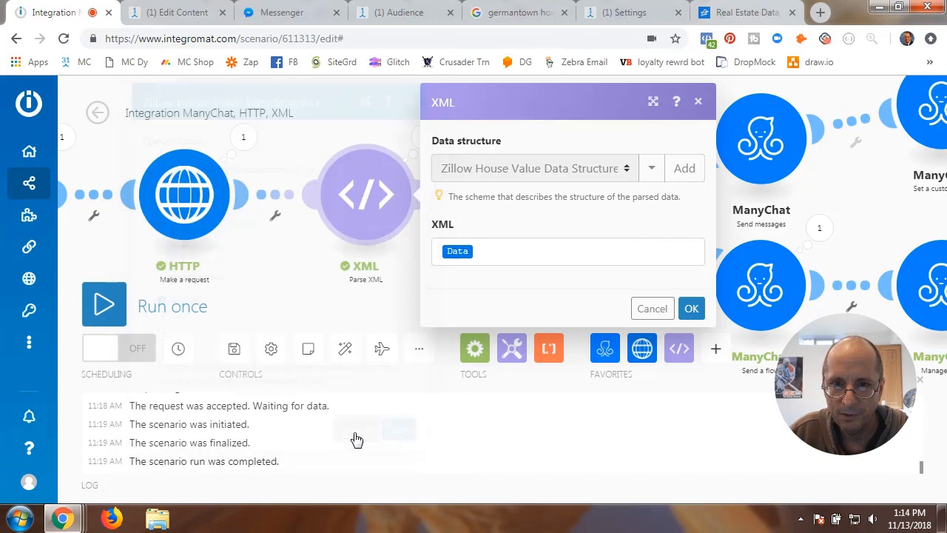
# - Switch to Zillow Test 3 and inspect its spec array, including item 3, without changes
pyautogui.click(626, 168)
pyautogui.click(491, 274)
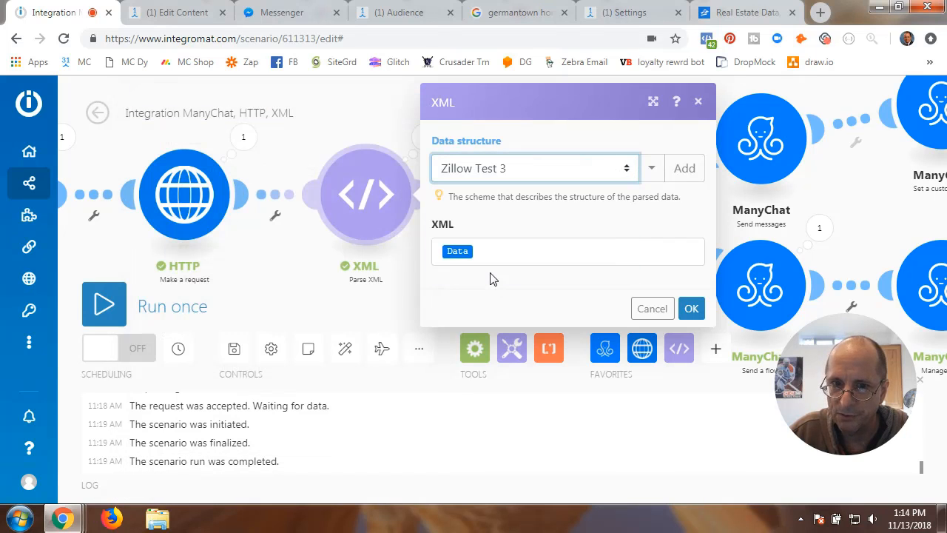
pyautogui.click(652, 170)
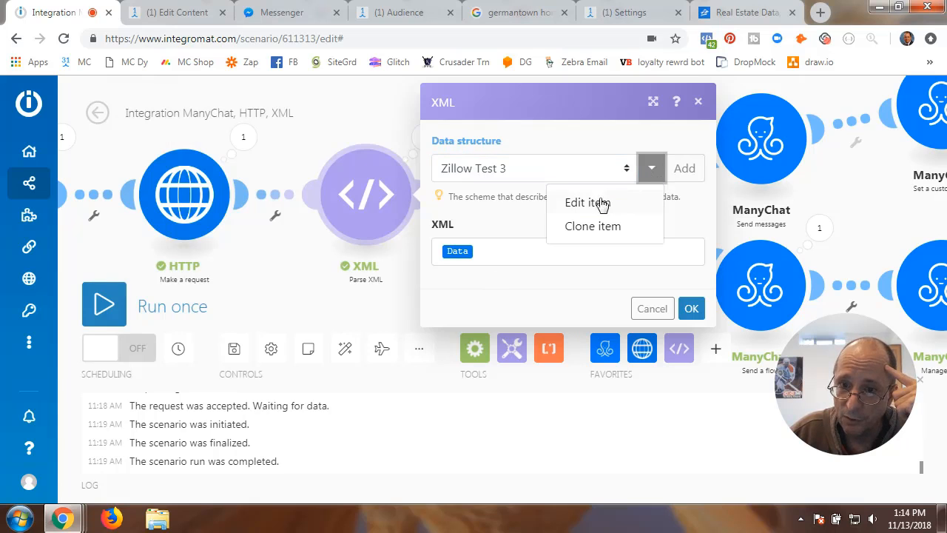
pyautogui.click(596, 204)
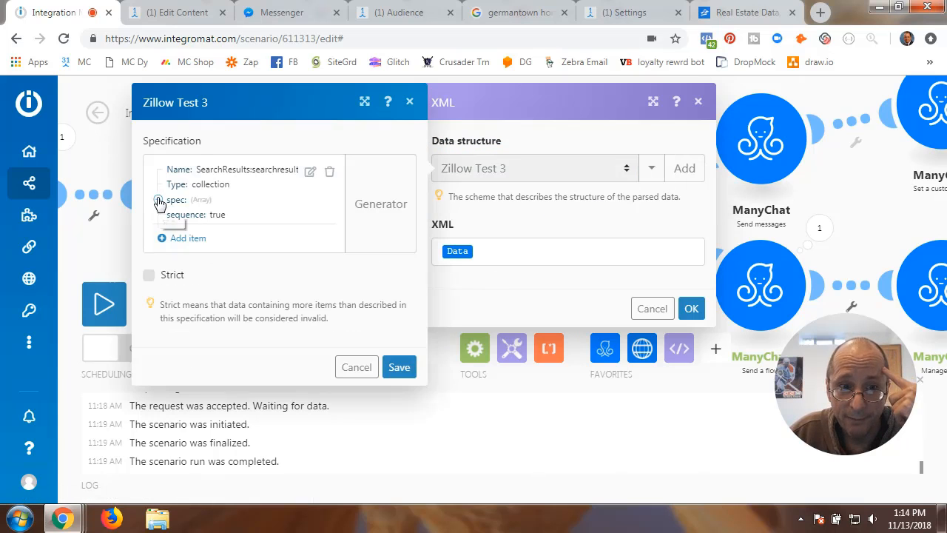
pyautogui.click(158, 200)
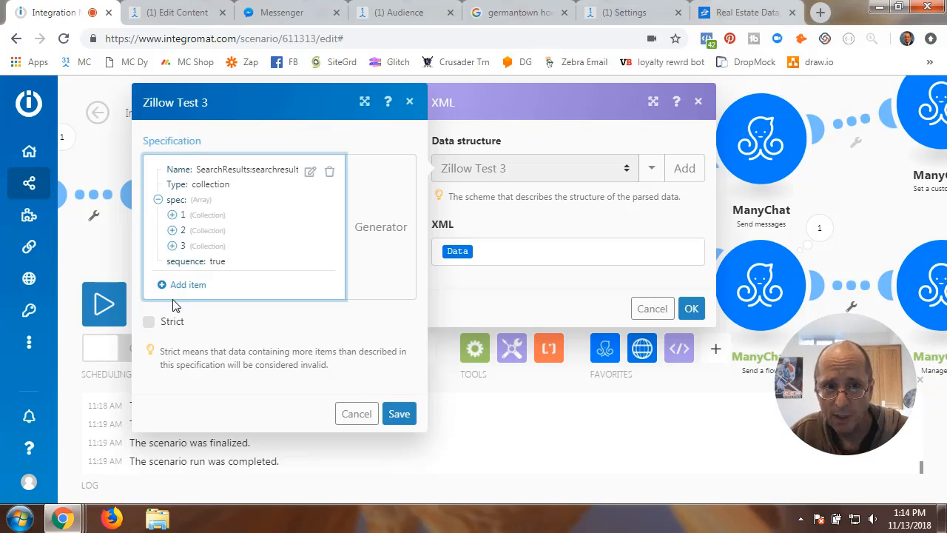
pyautogui.click(172, 247)
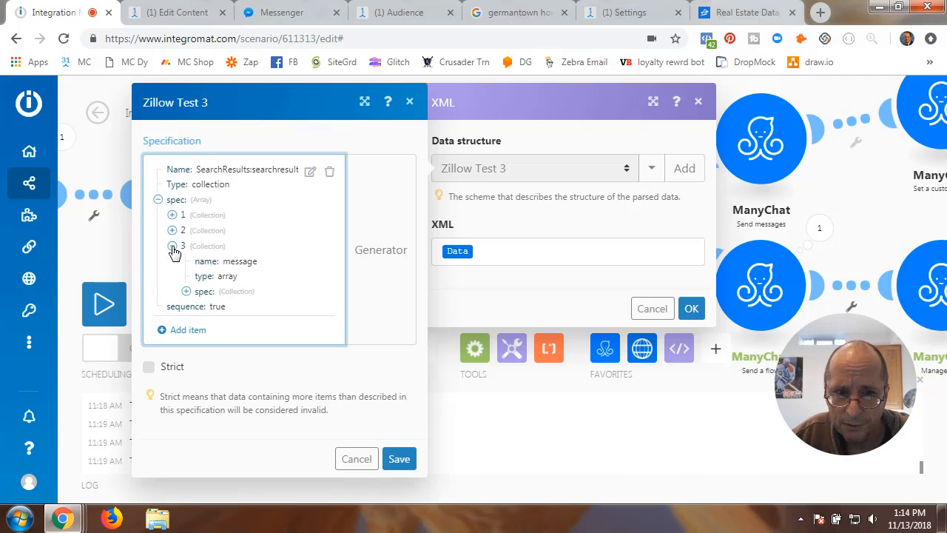
pyautogui.click(172, 248)
pyautogui.click(347, 413)
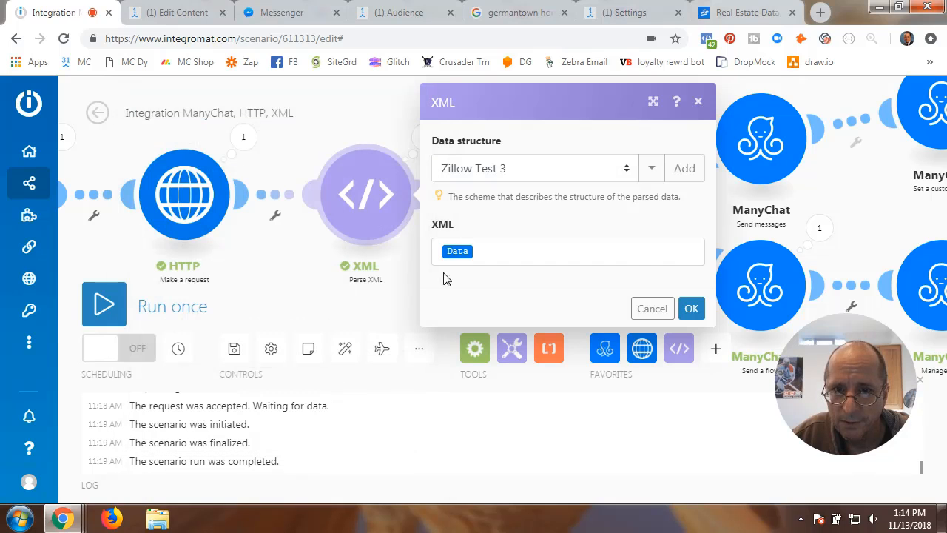
# - Reselect Zillow House Value Data Structure and inspect spec items 1–4 without saving
pyautogui.click(627, 171)
pyautogui.click(569, 221)
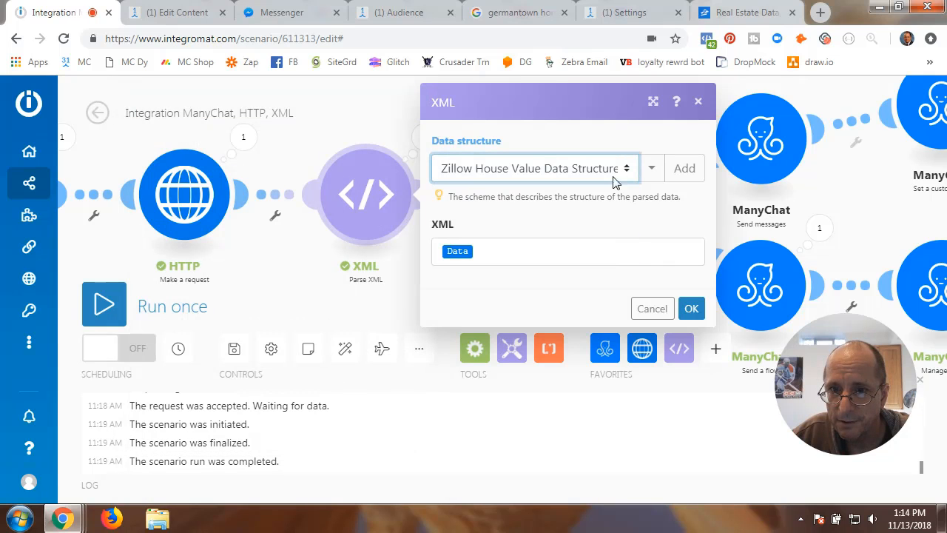
pyautogui.click(657, 171)
pyautogui.click(627, 210)
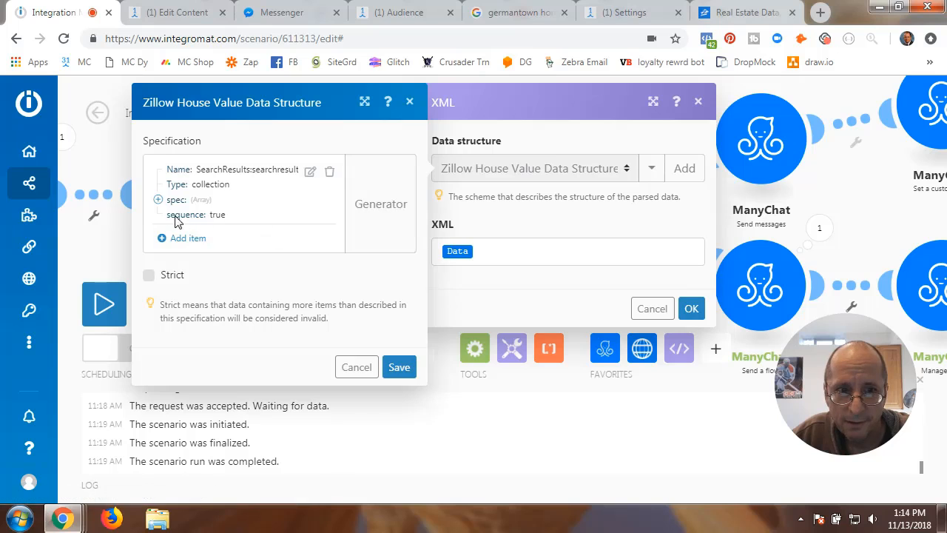
pyautogui.click(157, 199)
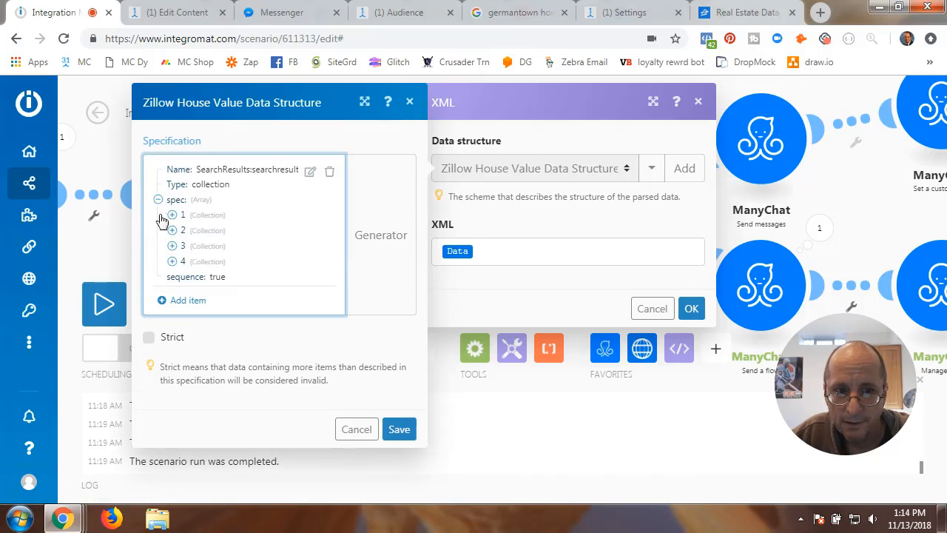
pyautogui.click(173, 261)
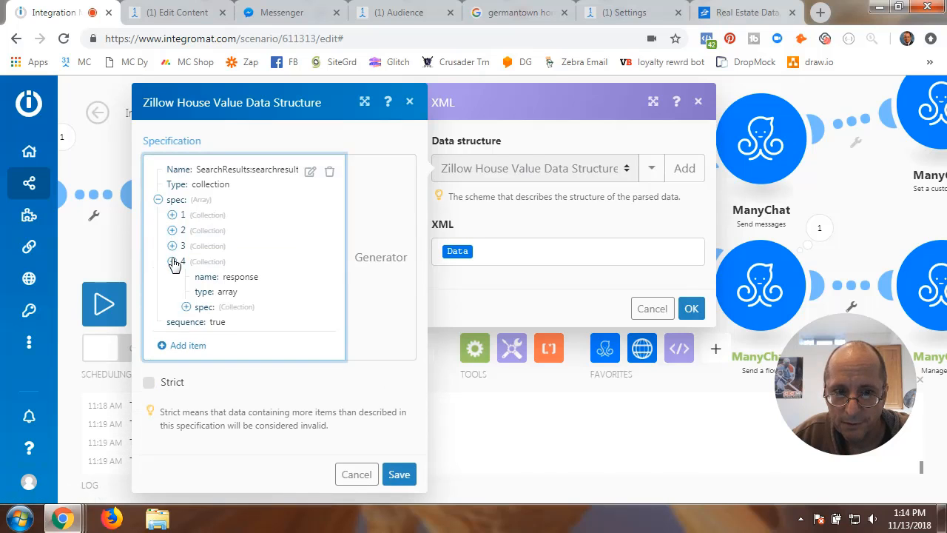
pyautogui.click(172, 246)
pyautogui.click(171, 230)
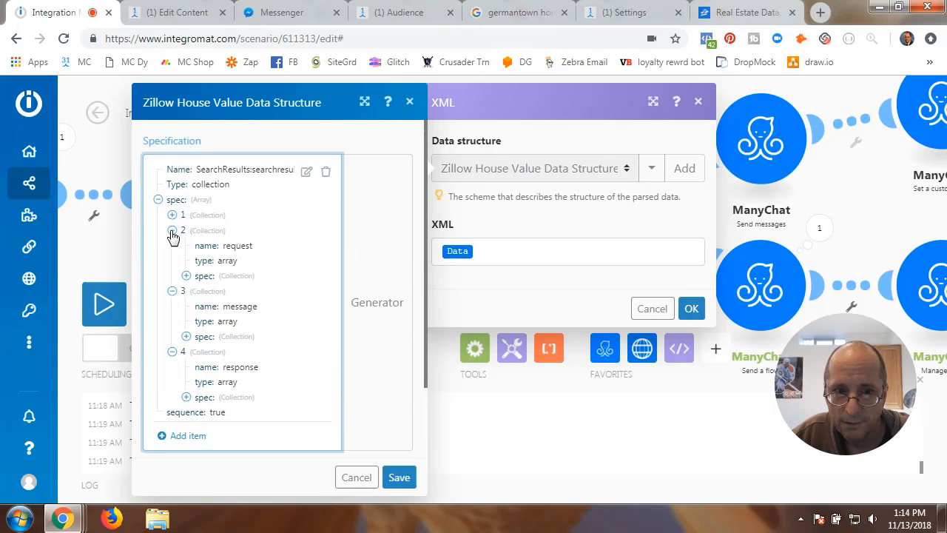
pyautogui.click(172, 215)
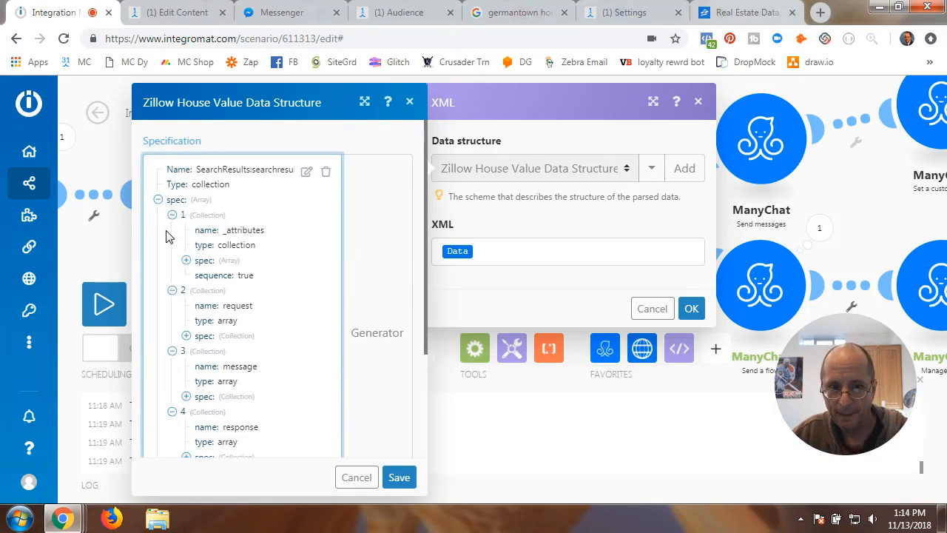
pyautogui.click(158, 200)
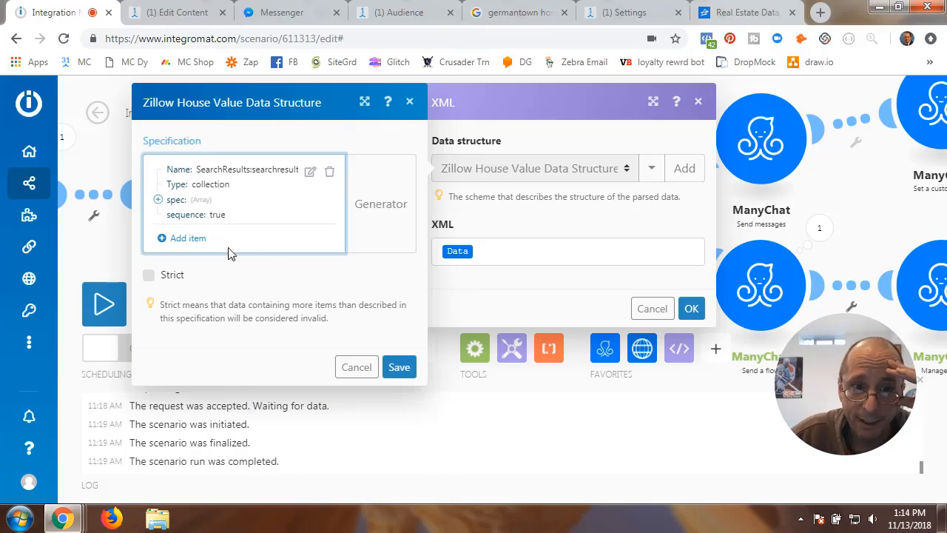
pyautogui.click(369, 373)
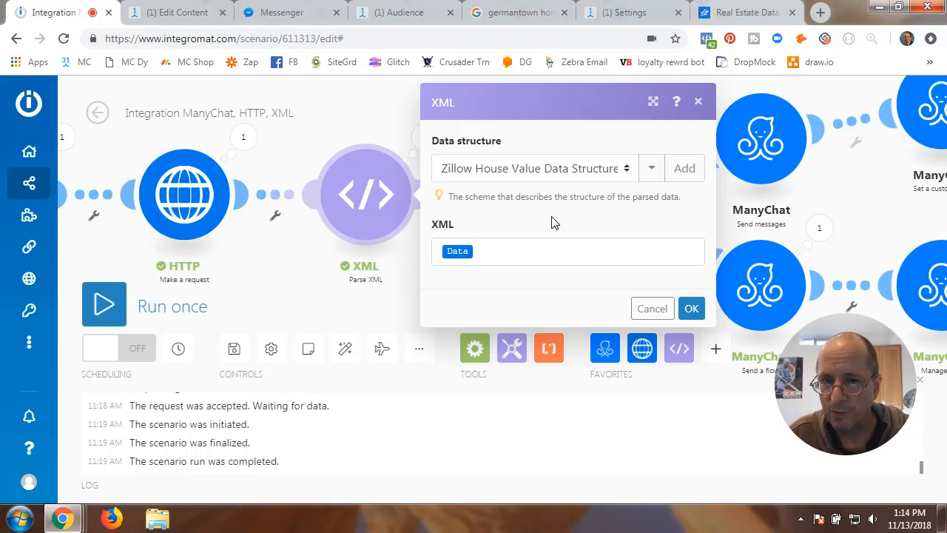
# - Keep Zillow House Value Data Structure selected and confirm the XML module settings
pyautogui.click(627, 173)
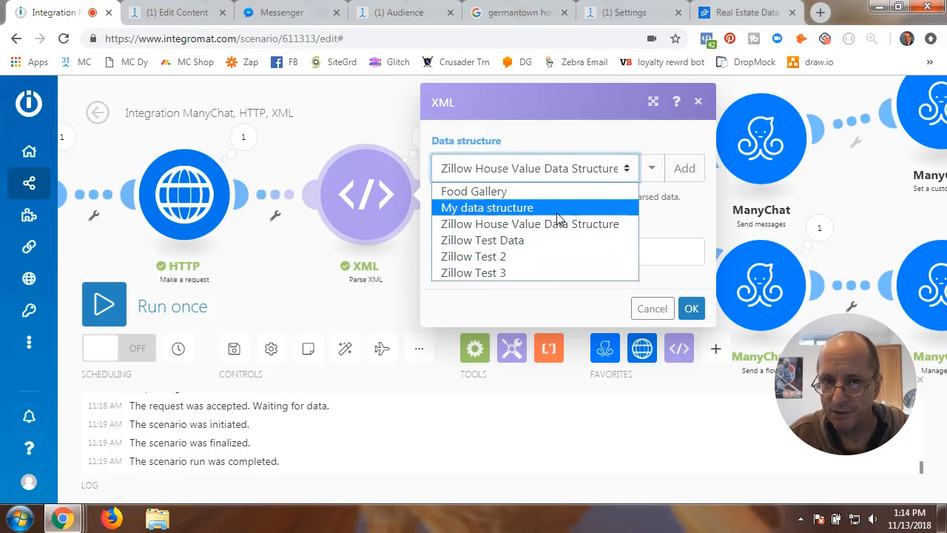
pyautogui.click(650, 215)
pyautogui.click(692, 311)
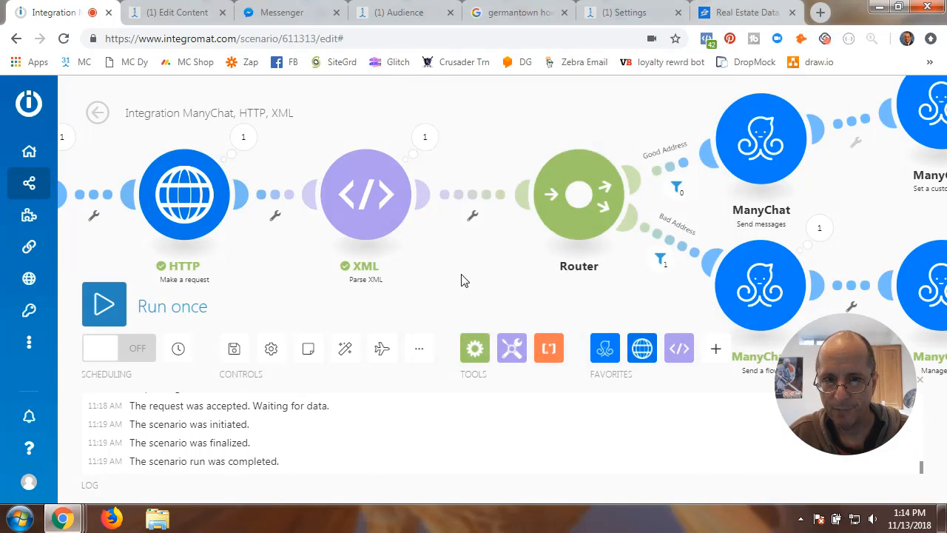
# - Pan to the ManyChat branch ends and browse the flow control tools, discarding the empty module
pyautogui.moveTo(469, 277); pyautogui.dragTo(337, 253)
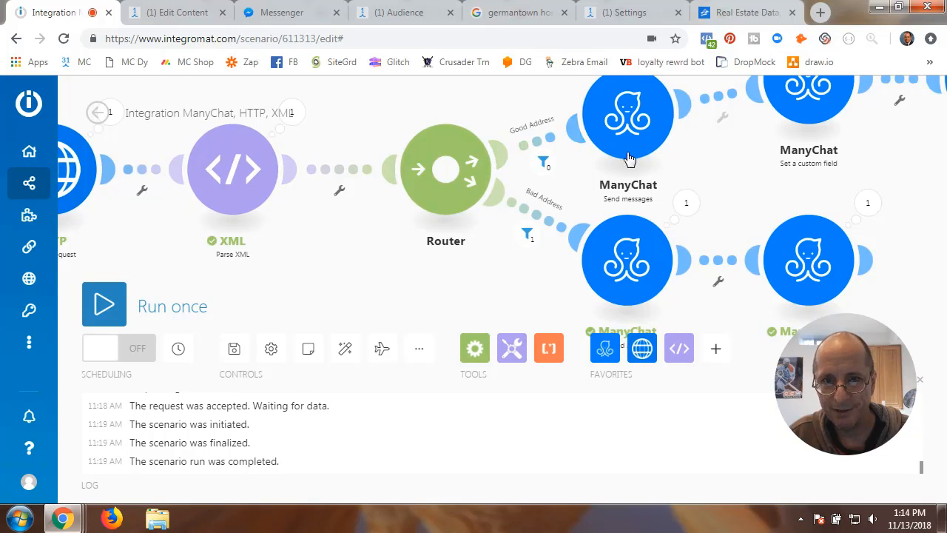
pyautogui.moveTo(867, 260)
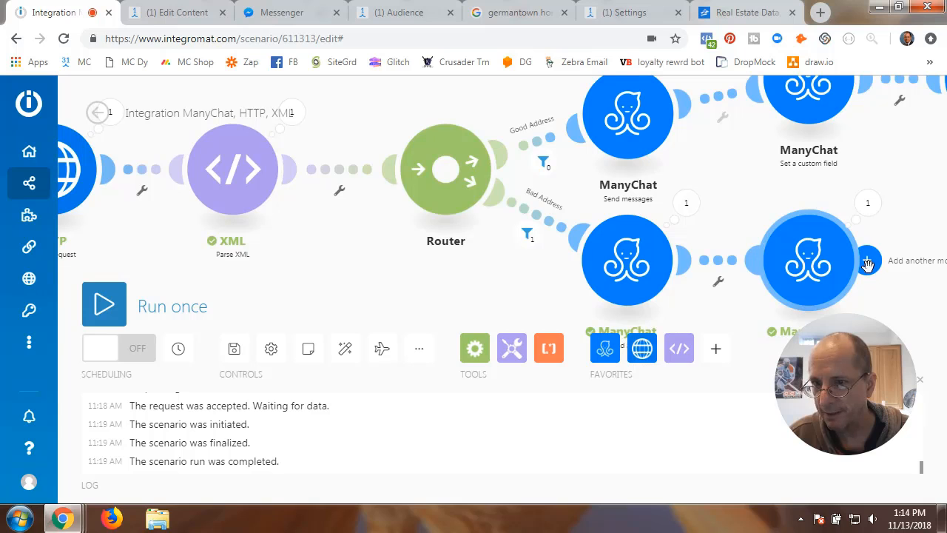
pyautogui.moveTo(556, 309); pyautogui.dragTo(289, 285)
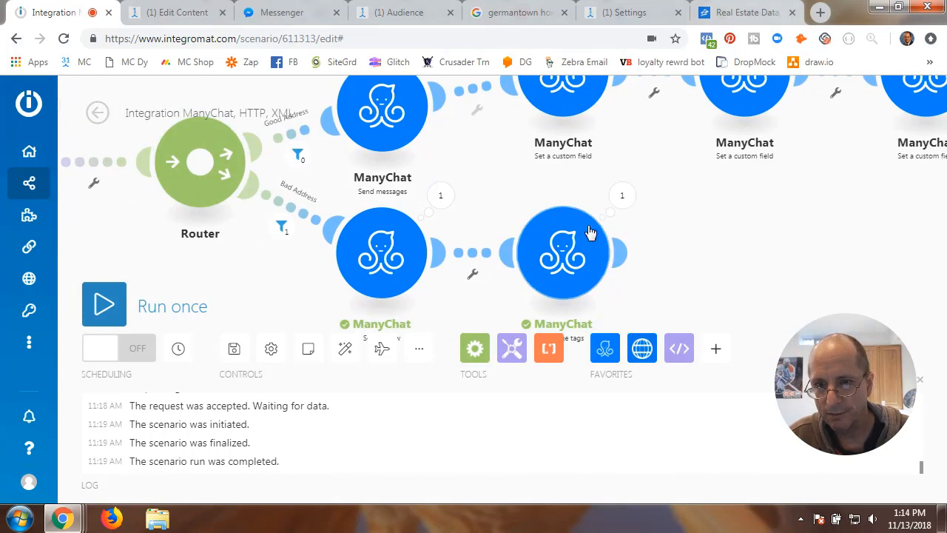
pyautogui.click(623, 252)
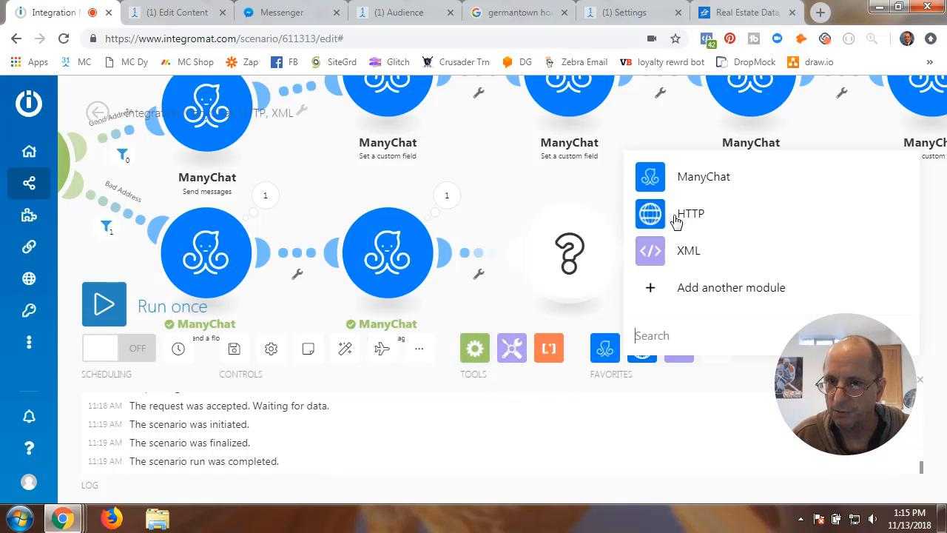
pyautogui.click(516, 191)
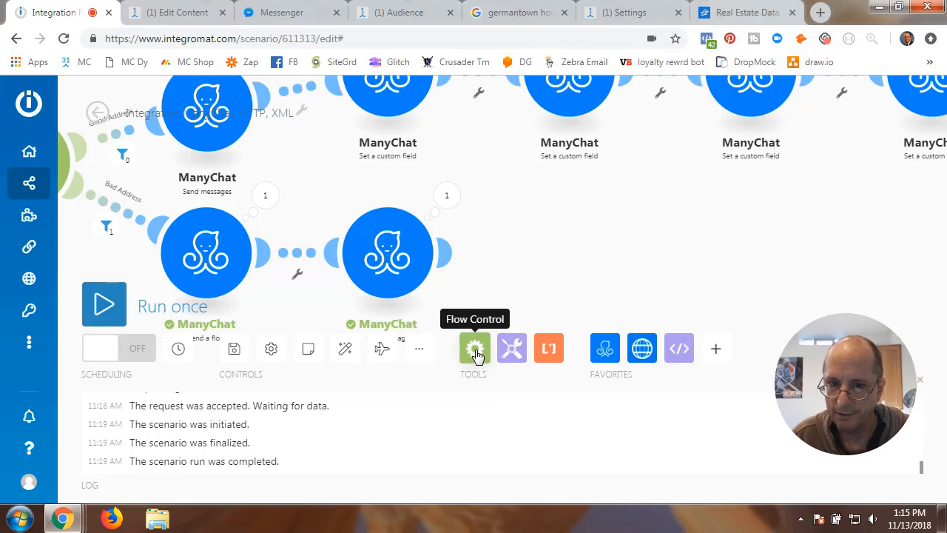
pyautogui.click(475, 350)
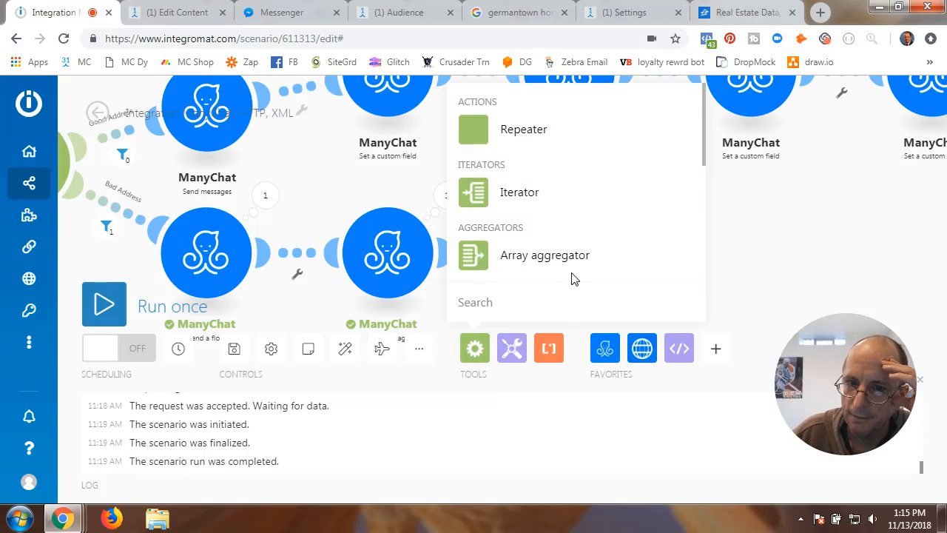
pyautogui.scroll(-3, 570, 277)
pyautogui.scroll(2, 570, 271)
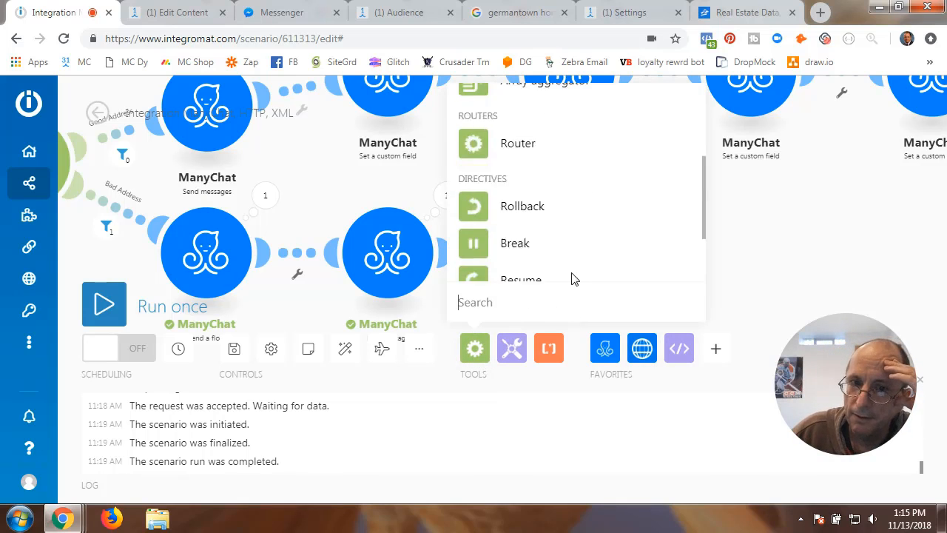
pyautogui.click(758, 225)
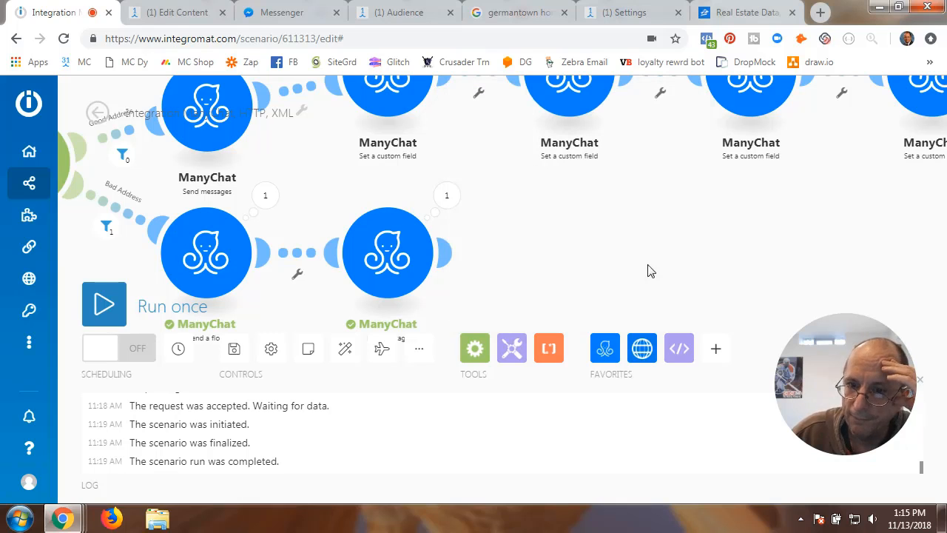
# - Add a Router after the Manage tags ManyChat module
pyautogui.click(447, 255)
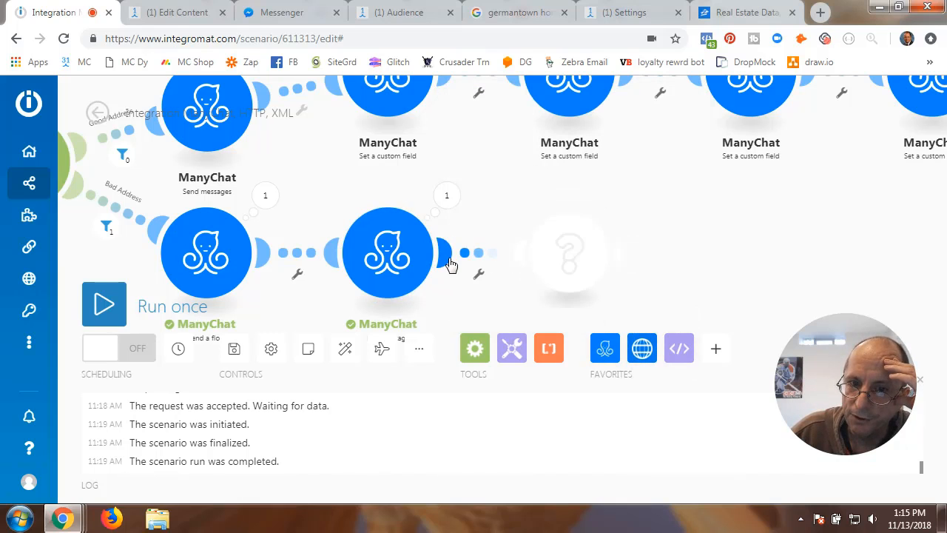
pyautogui.click(475, 351)
pyautogui.scroll(-2, 493, 250)
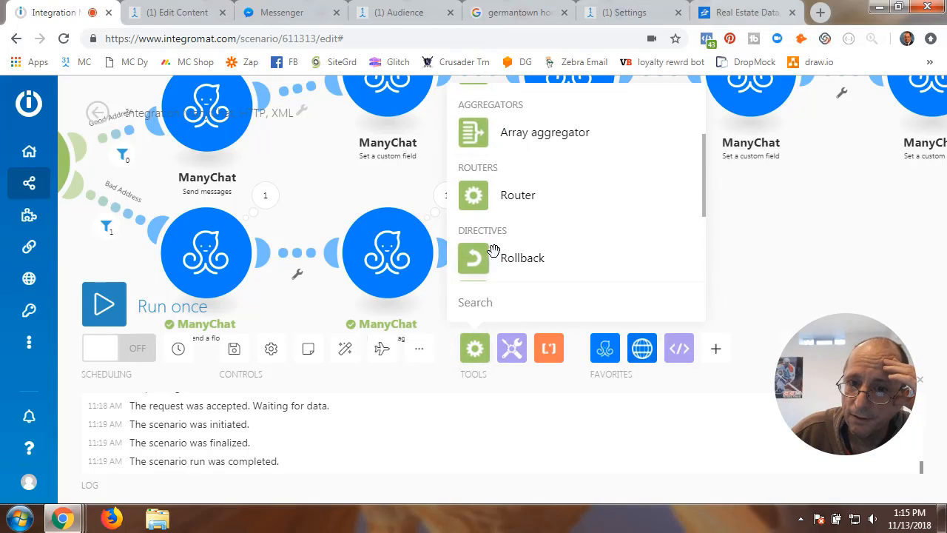
pyautogui.click(488, 195)
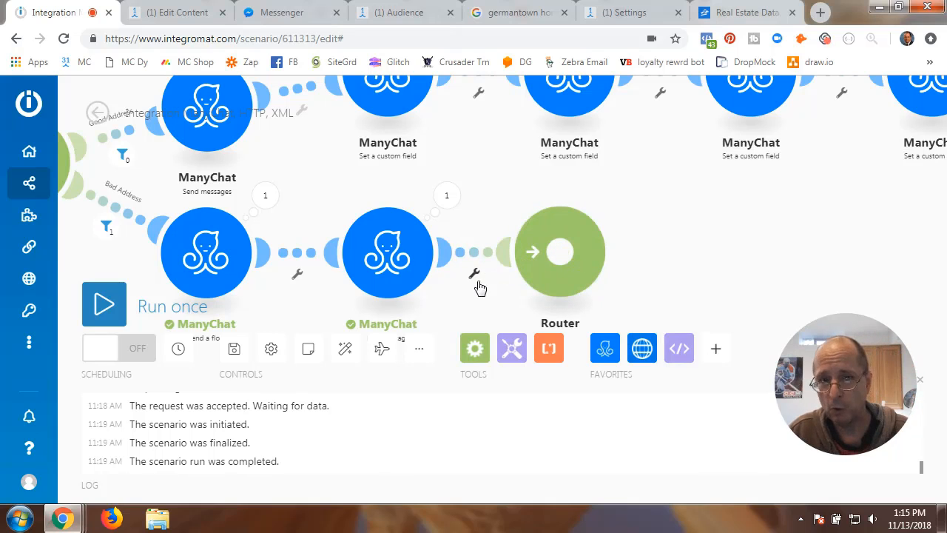
pyautogui.moveTo(289, 298); pyautogui.dragTo(586, 296)
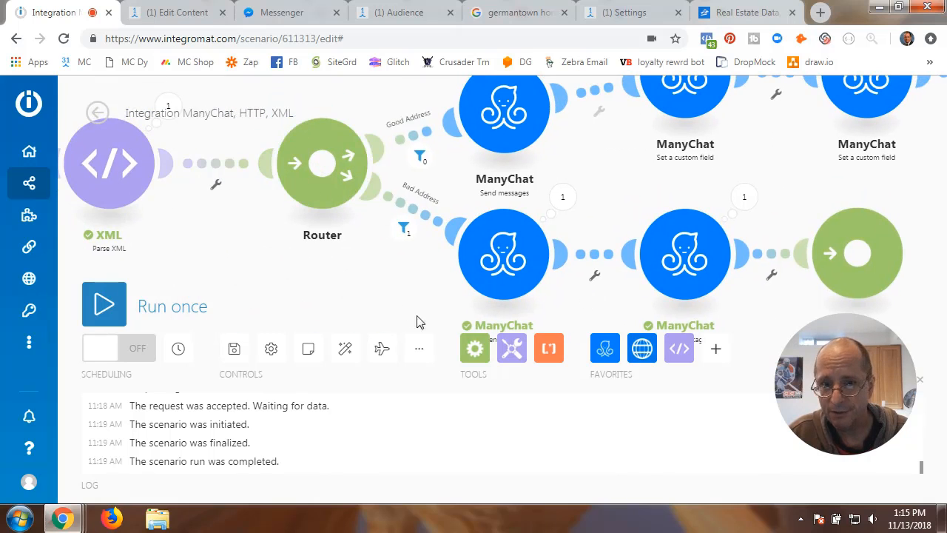
pyautogui.click(475, 348)
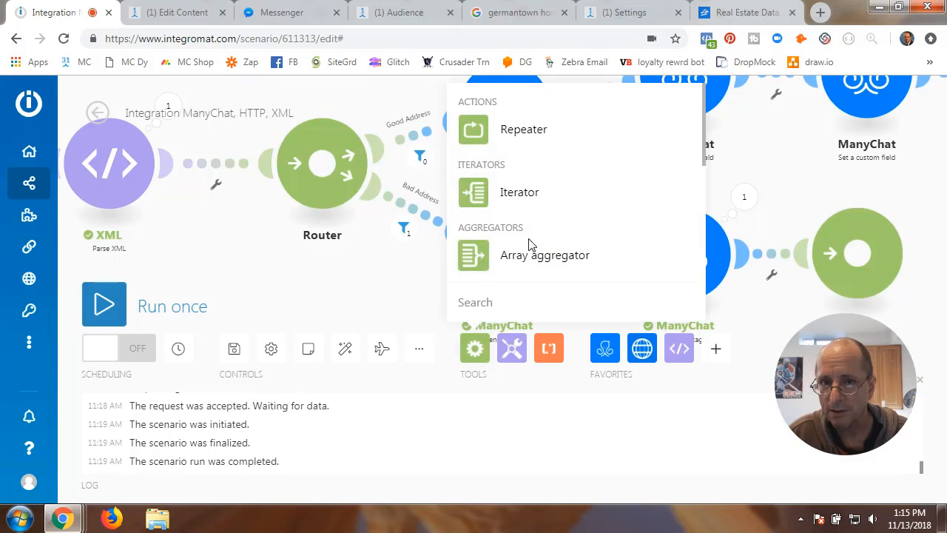
pyautogui.scroll(-2, 479, 247)
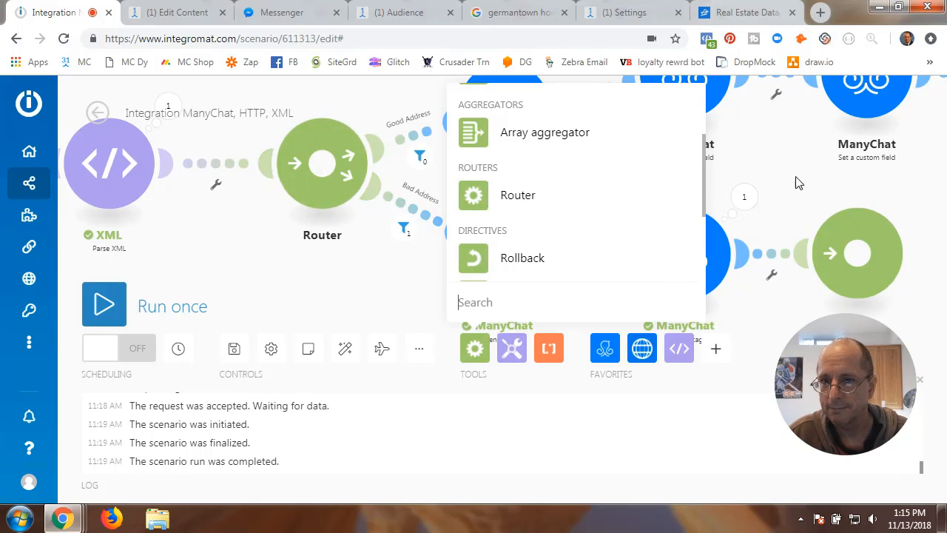
pyautogui.click(820, 249)
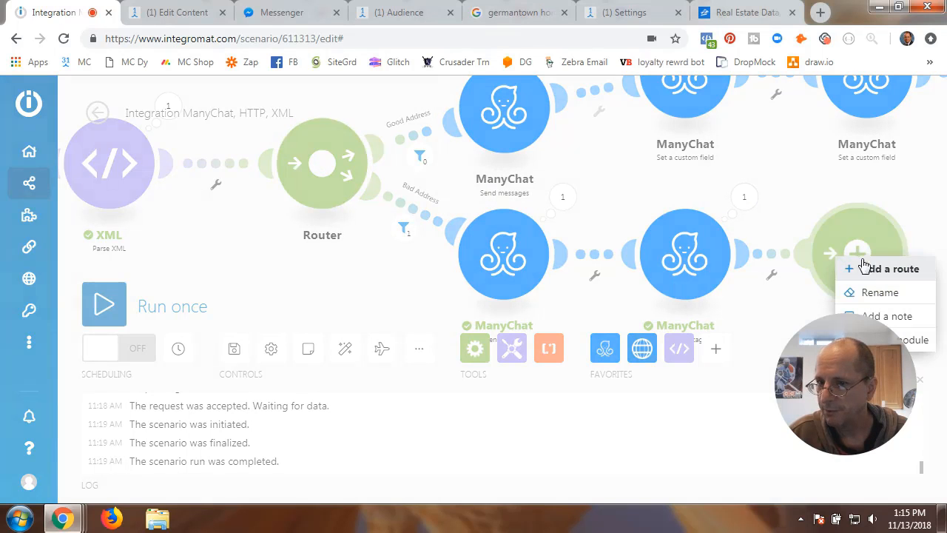
pyautogui.click(917, 342)
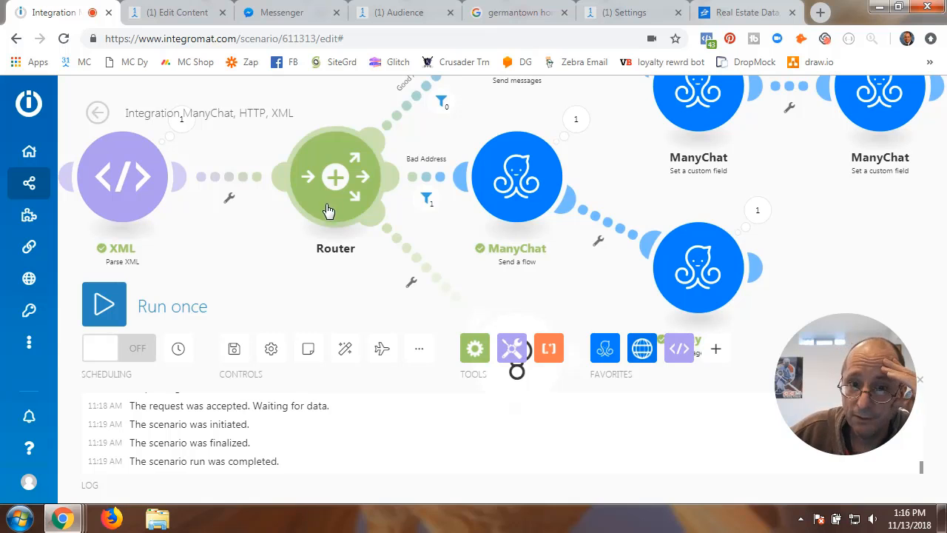
pyautogui.moveTo(363, 281); pyautogui.dragTo(378, 184)
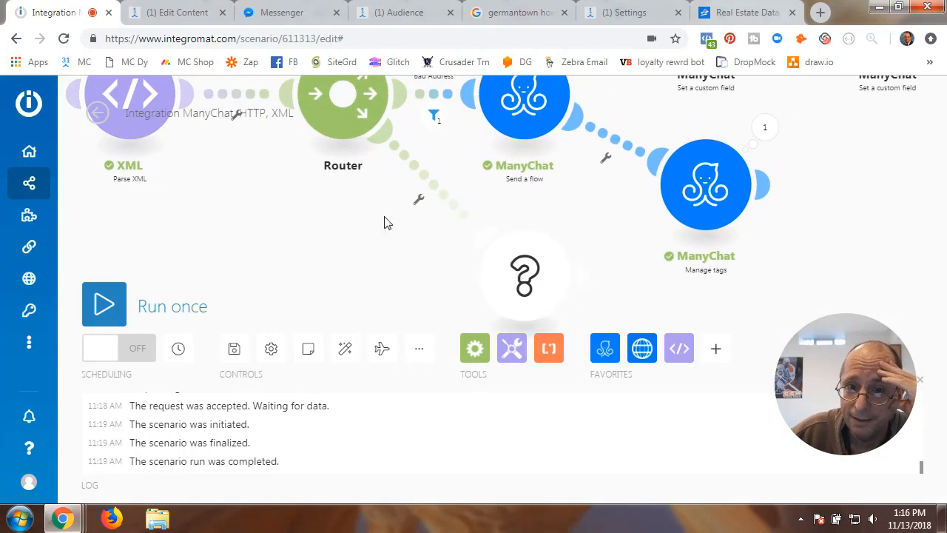
pyautogui.rightClick(520, 273)
pyautogui.click(552, 304)
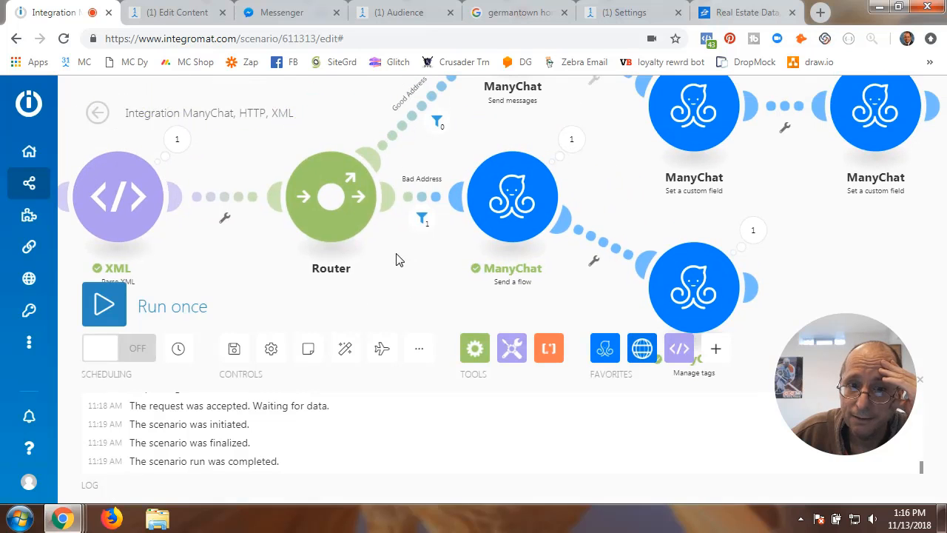
pyautogui.rightClick(335, 202)
pyautogui.click(330, 228)
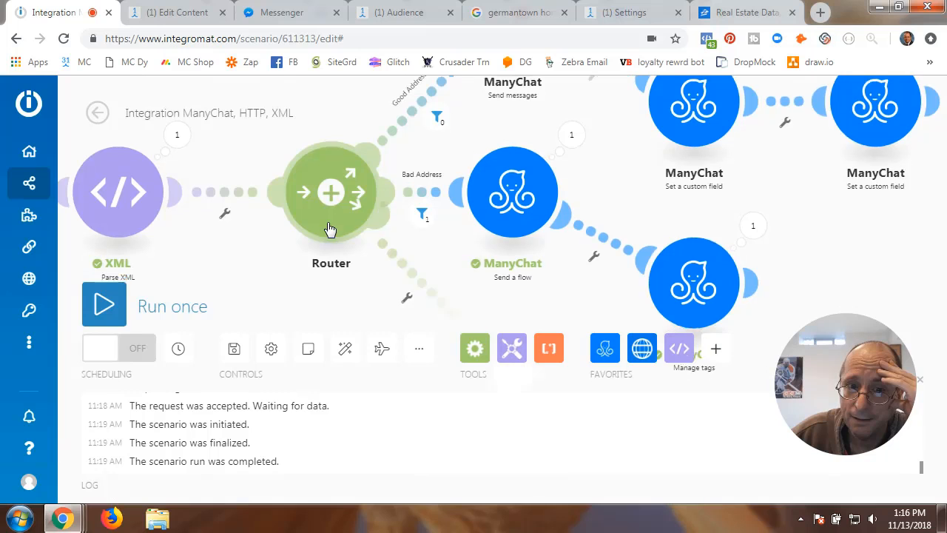
pyautogui.click(374, 228)
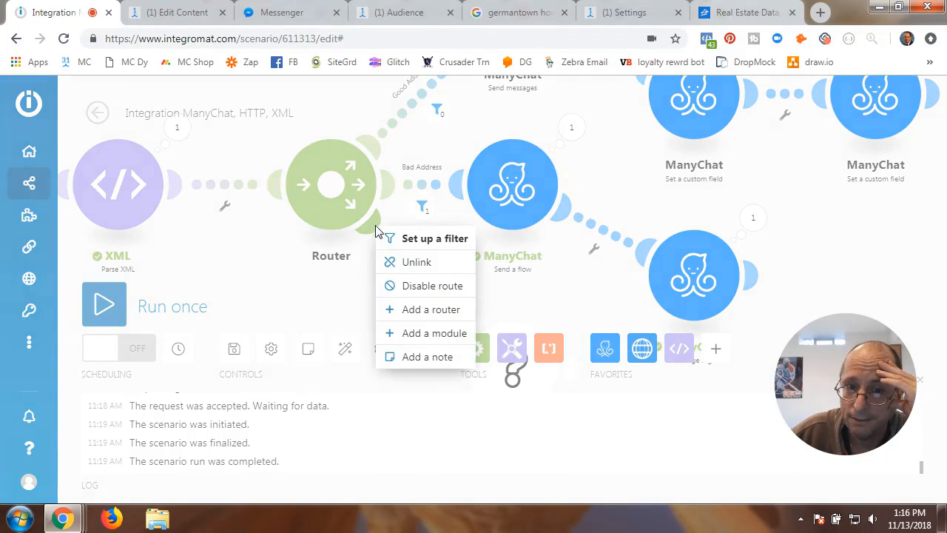
pyautogui.click(404, 263)
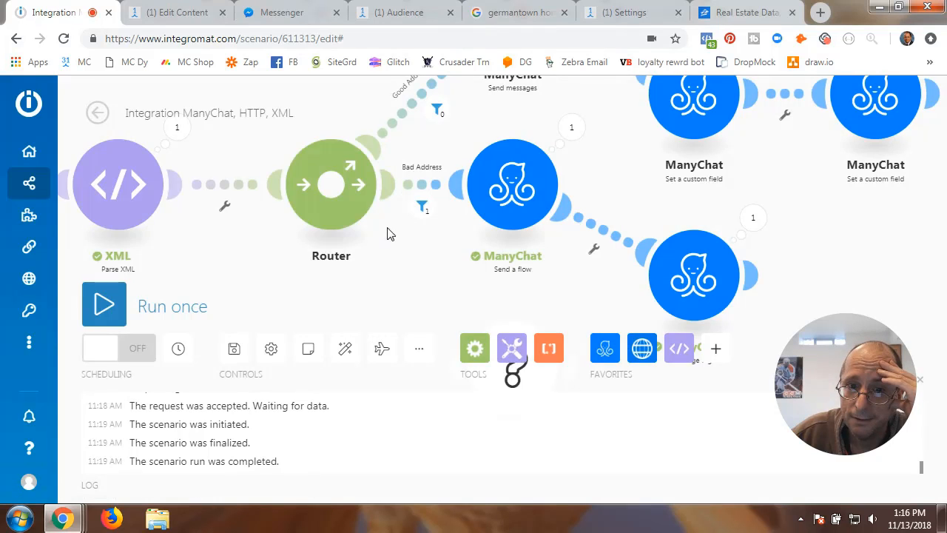
pyautogui.moveTo(390, 233); pyautogui.dragTo(387, 280)
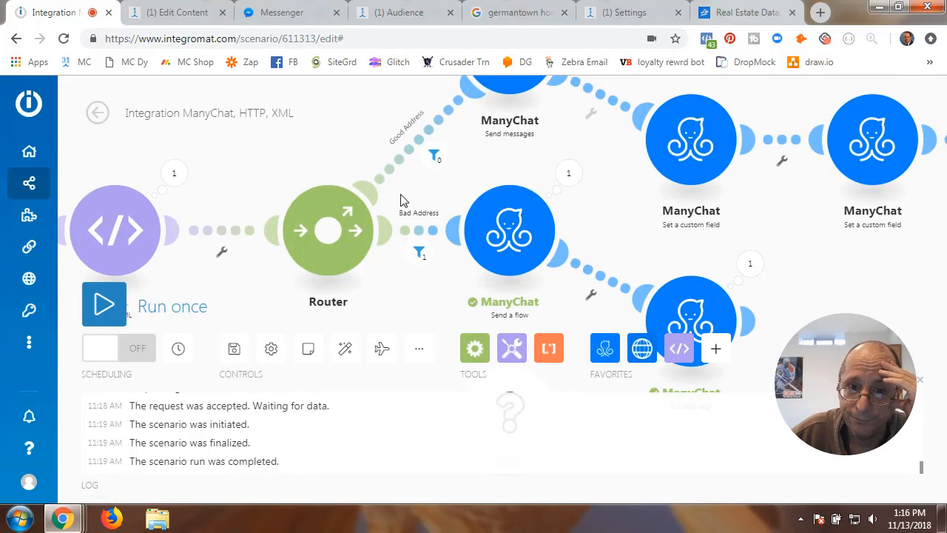
pyautogui.scroll(-3, 390, 240)
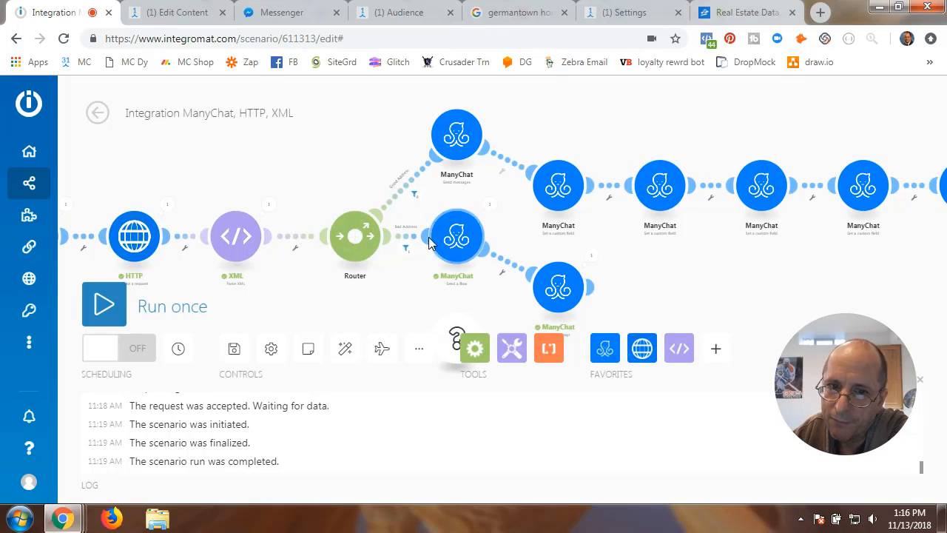
# - Pan to the end of the ManyChat chain and add a new Router from flow control
pyautogui.scroll(3, 498, 228)
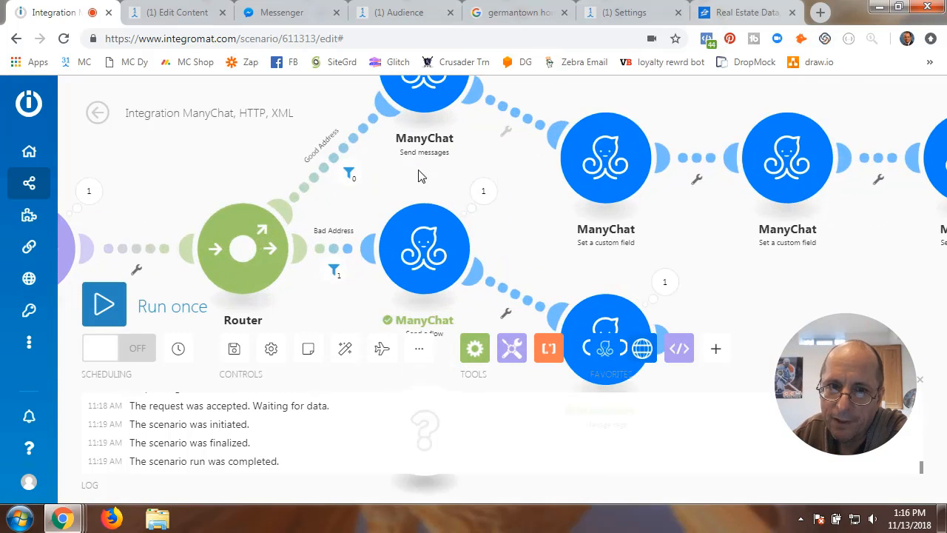
pyautogui.moveTo(418, 176); pyautogui.dragTo(533, 172)
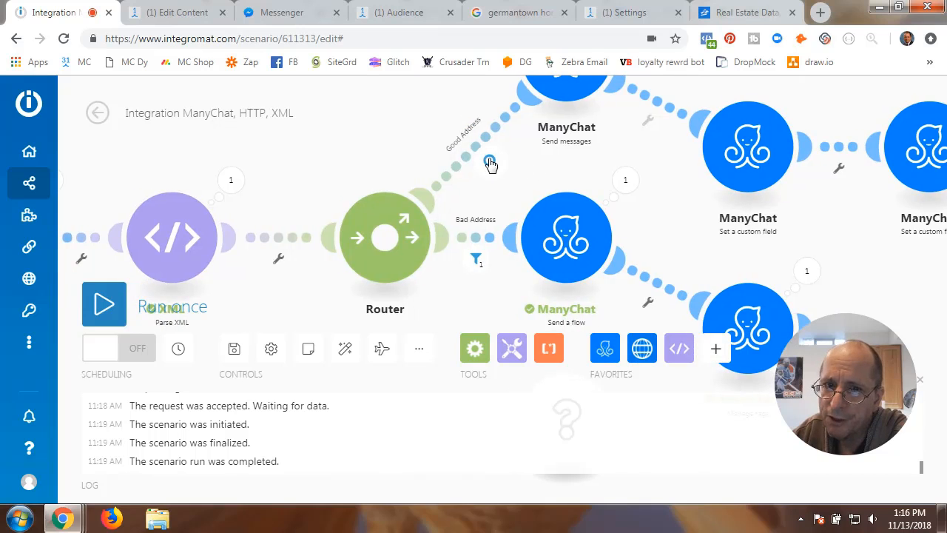
pyautogui.moveTo(500, 202); pyautogui.dragTo(457, 193)
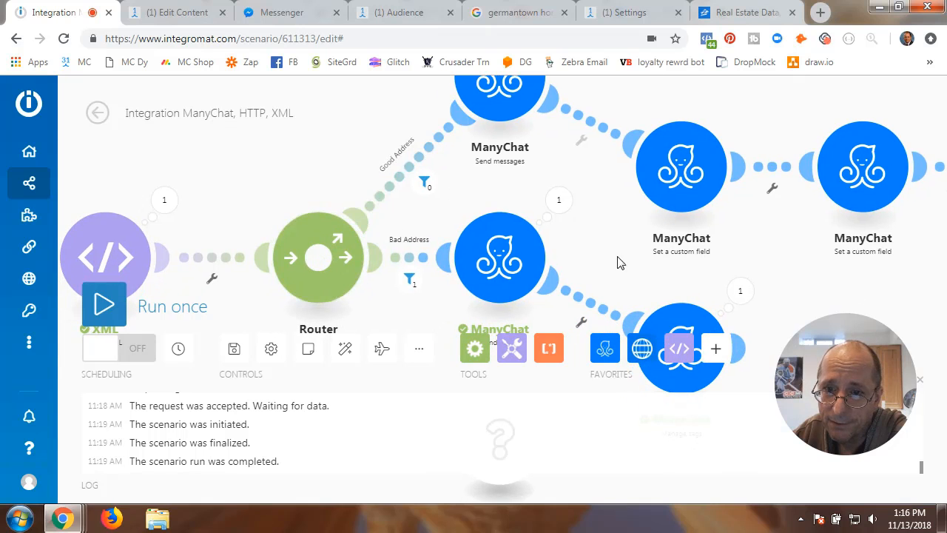
pyautogui.moveTo(620, 259); pyautogui.dragTo(449, 216)
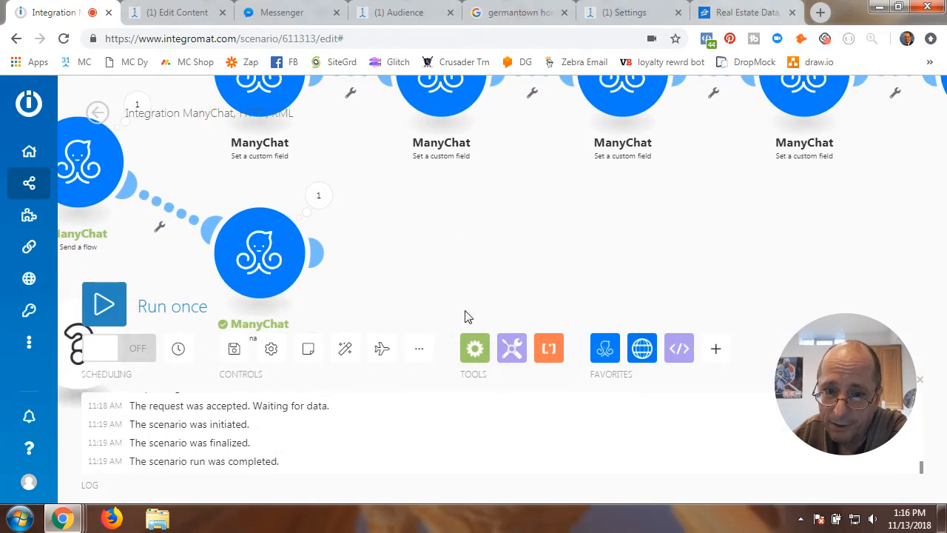
pyautogui.click(468, 362)
pyautogui.scroll(-4, 510, 239)
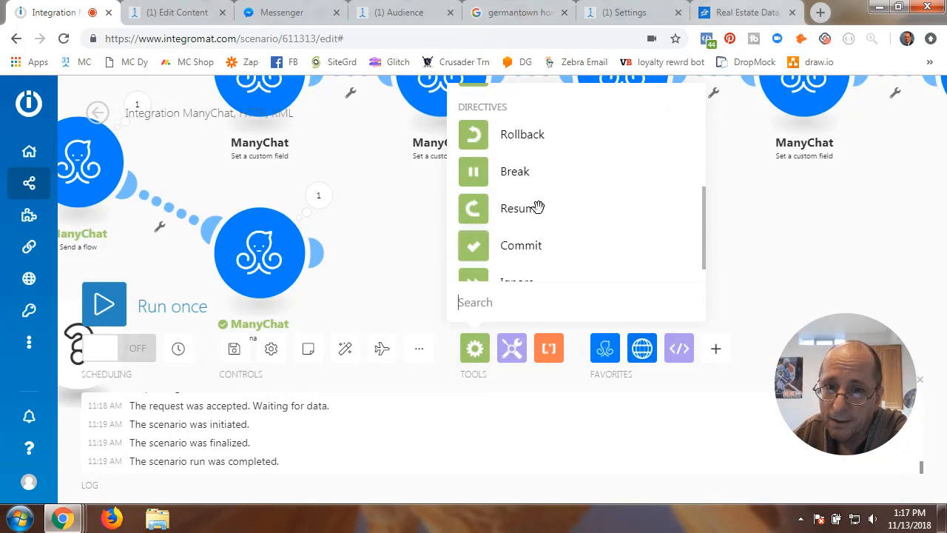
pyautogui.scroll(1, 540, 205)
pyautogui.scroll(2, 540, 193)
pyautogui.click(528, 202)
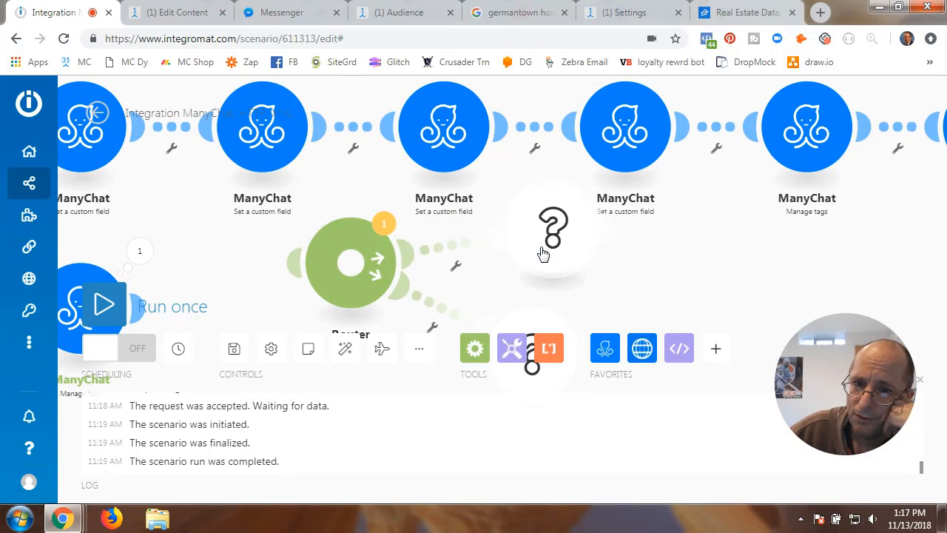
# - Put a ManyChat Send messages module on the router's first route, leaving its settings empty
pyautogui.click(551, 224)
pyautogui.click(620, 146)
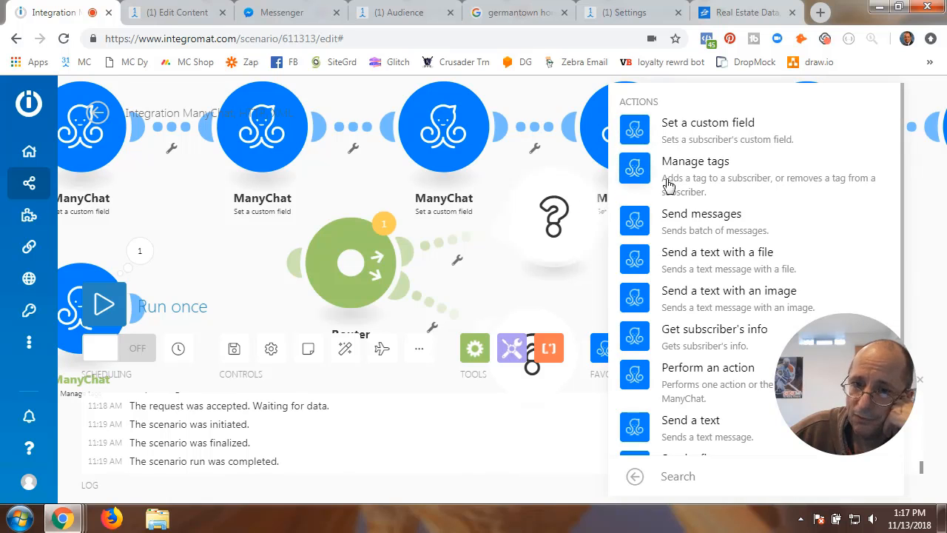
pyautogui.moveTo(176, 258); pyautogui.dragTo(448, 231)
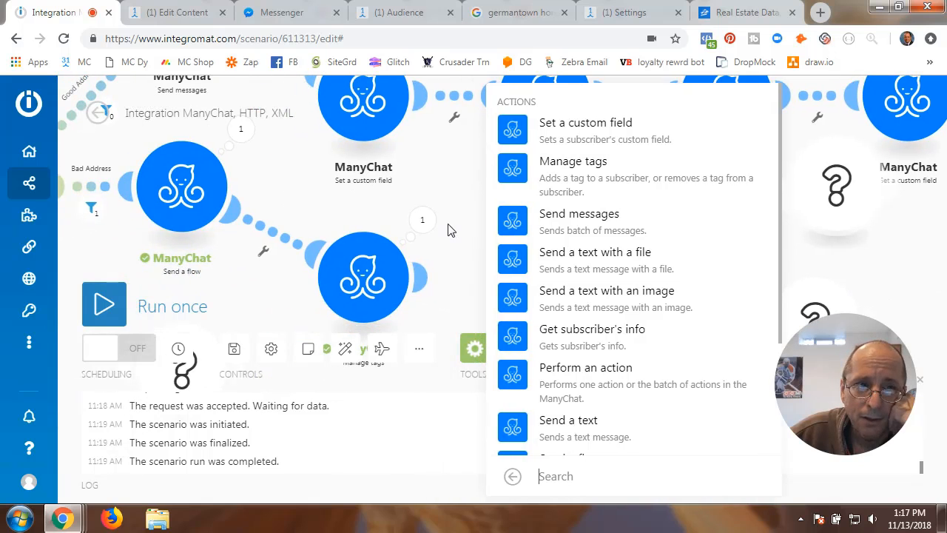
pyautogui.moveTo(317, 191); pyautogui.dragTo(131, 253)
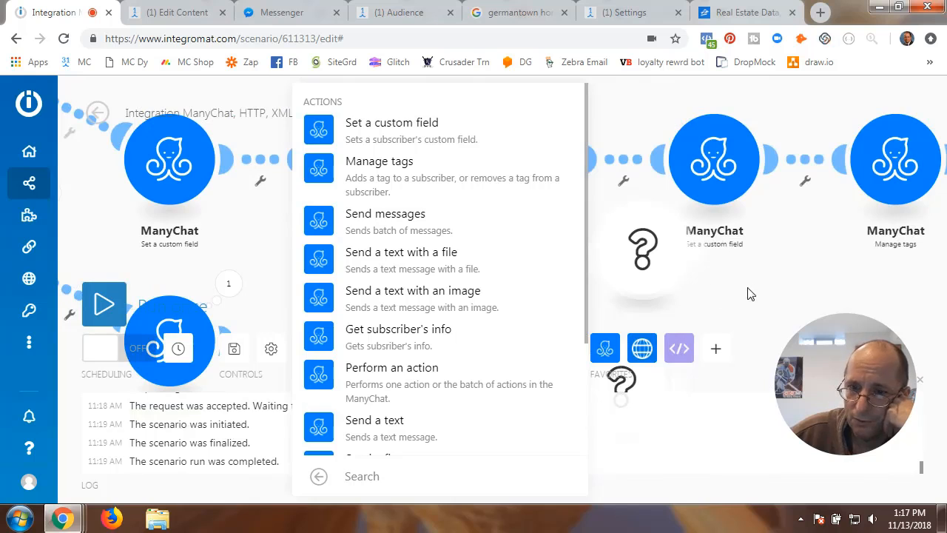
pyautogui.moveTo(752, 285); pyautogui.dragTo(669, 231)
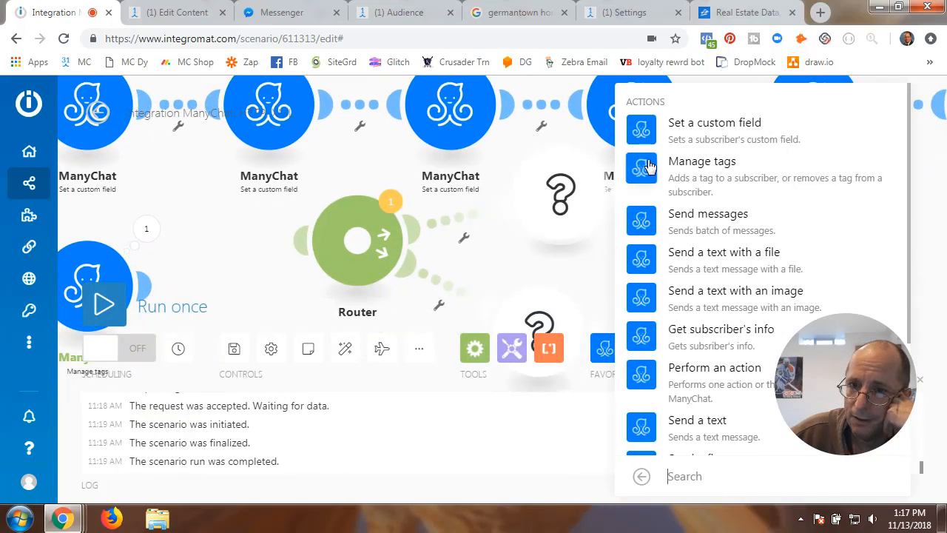
pyautogui.click(647, 230)
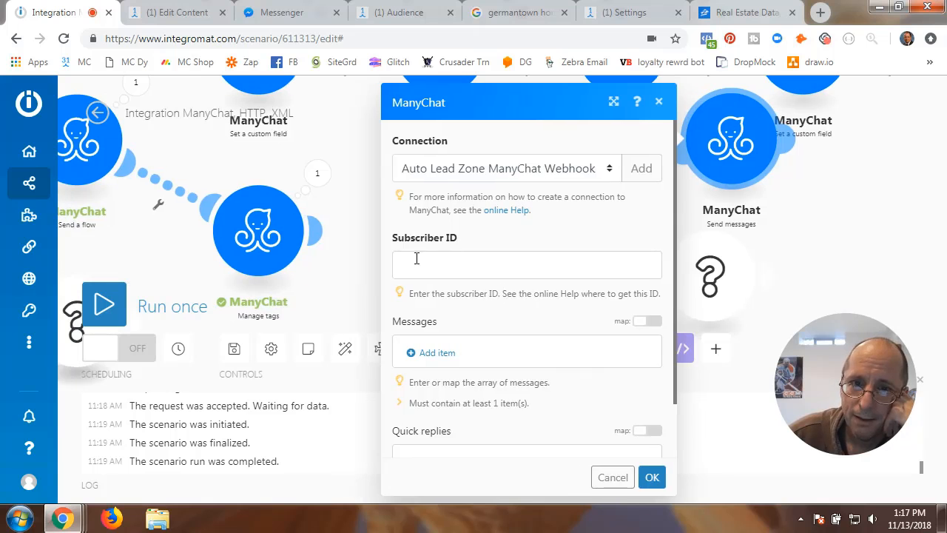
pyautogui.click(609, 477)
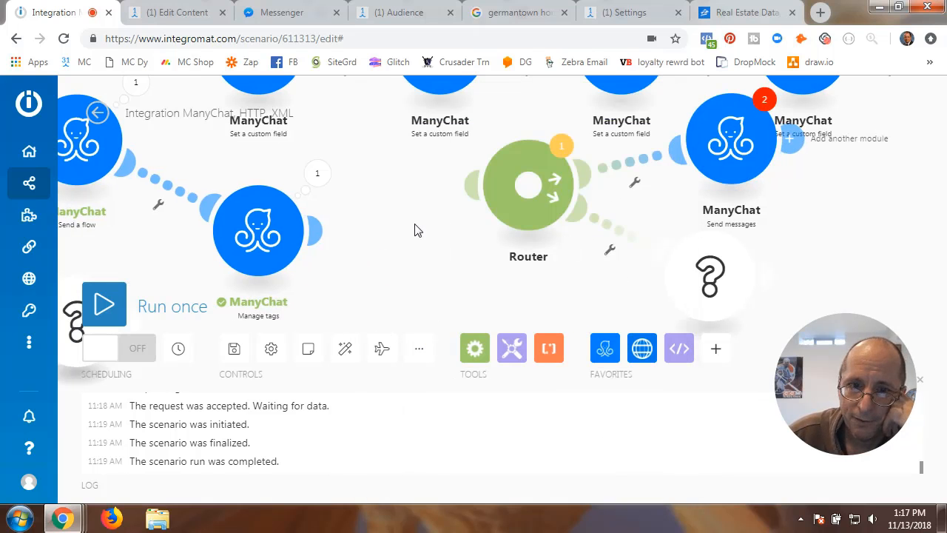
# - Put a ManyChat Send a flow module on the second route, leaving its settings empty
pyautogui.moveTo(414, 230); pyautogui.dragTo(581, 302)
pyautogui.moveTo(354, 213); pyautogui.dragTo(406, 215)
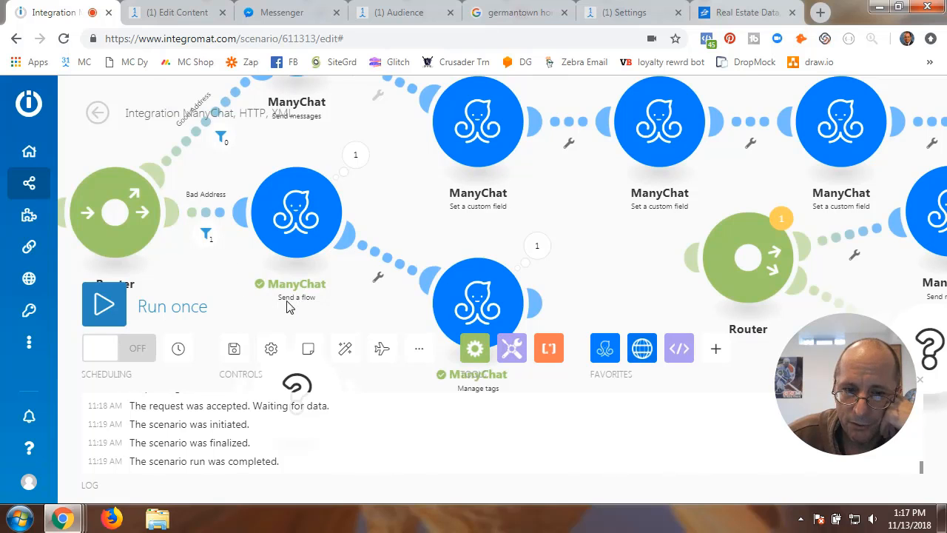
pyautogui.moveTo(652, 257); pyautogui.dragTo(373, 211)
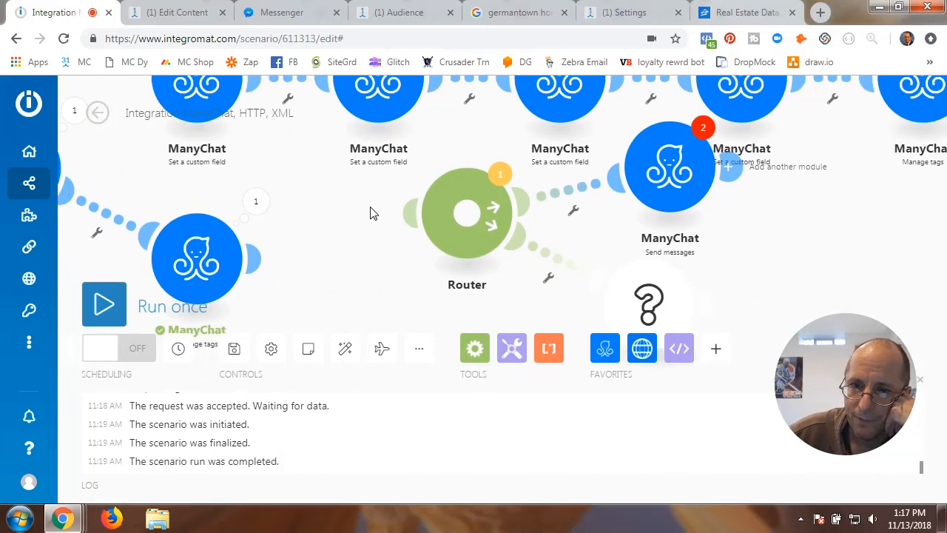
pyautogui.click(657, 313)
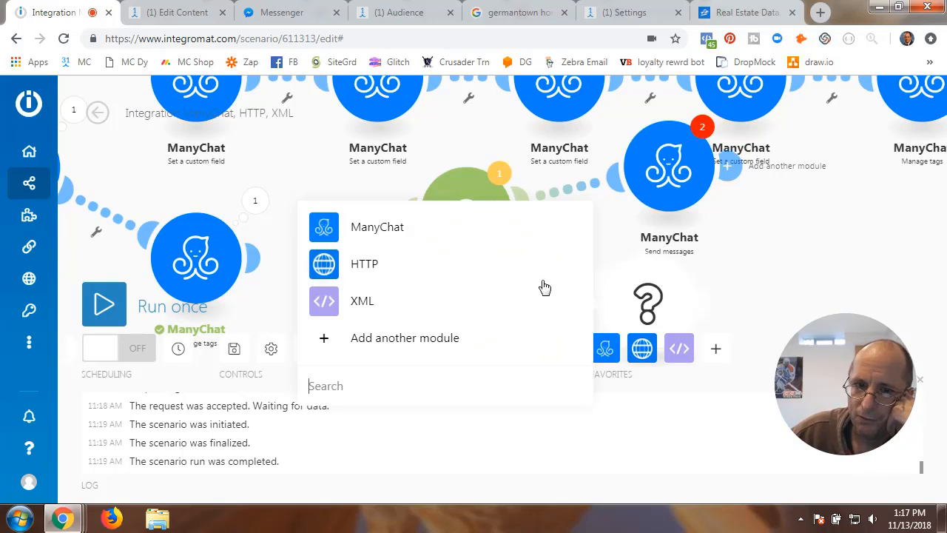
pyautogui.click(374, 226)
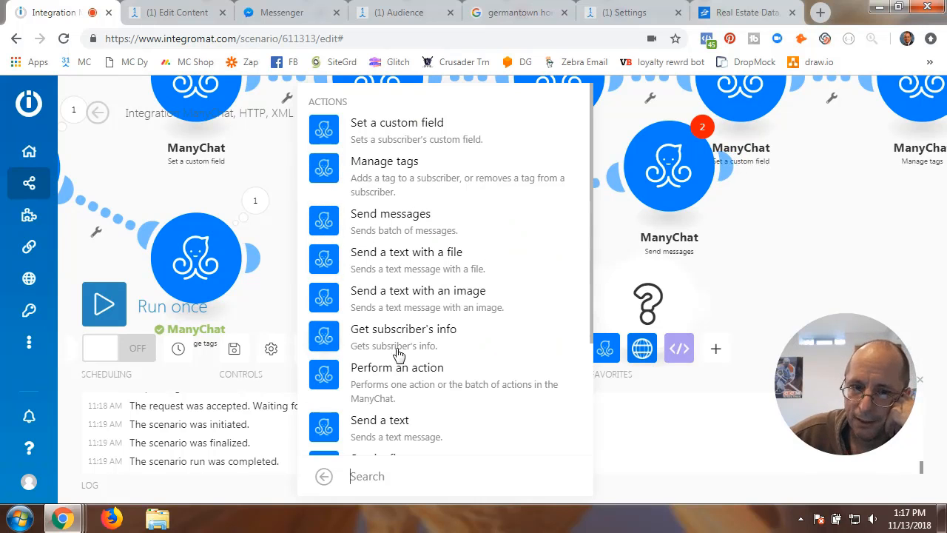
pyautogui.scroll(-3, 398, 355)
pyautogui.click(377, 310)
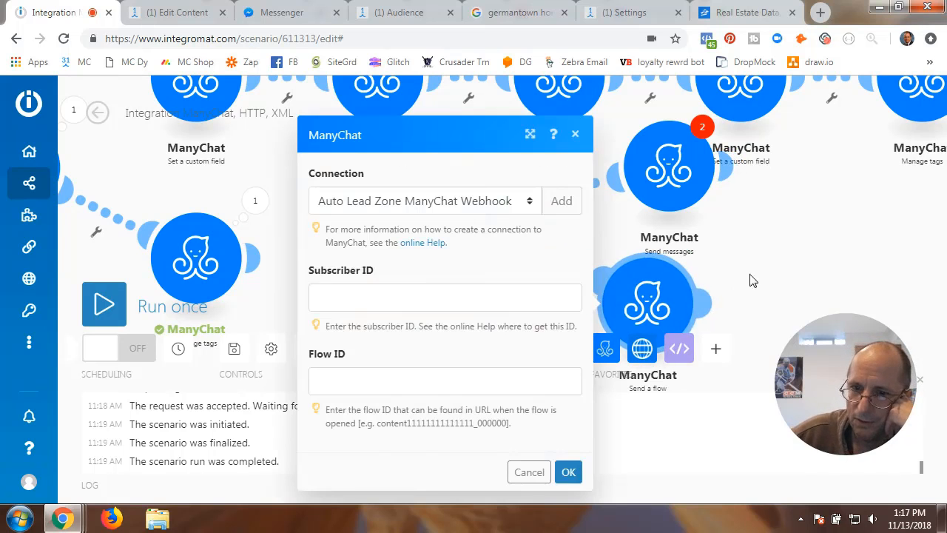
pyautogui.click(529, 473)
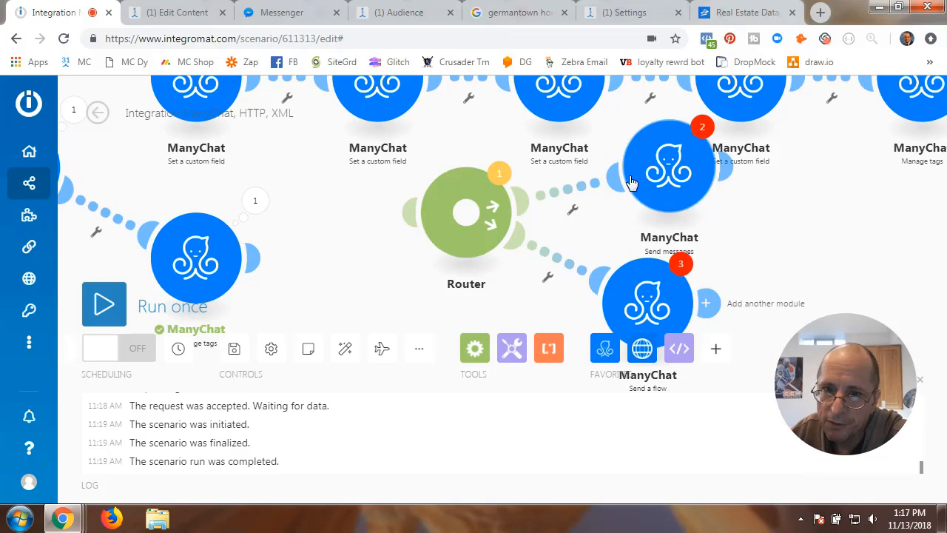
pyautogui.click(574, 215)
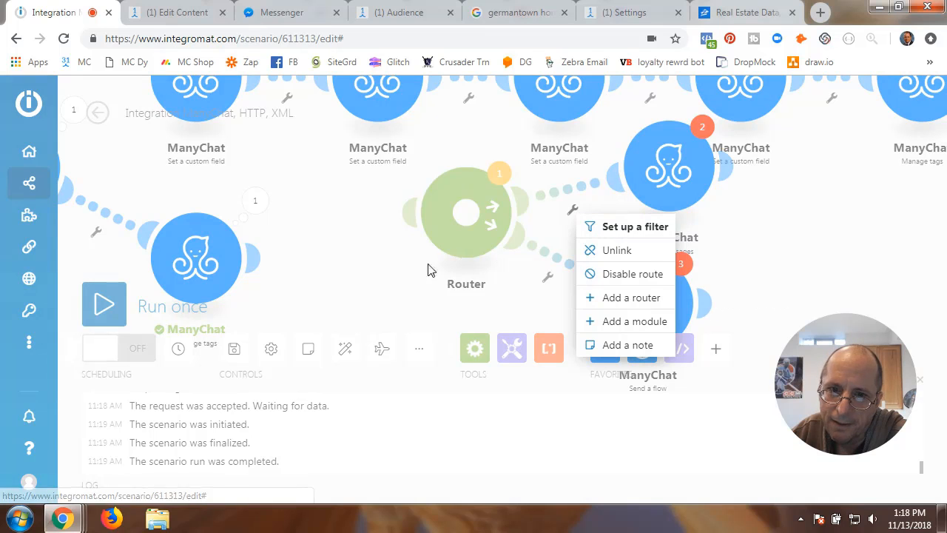
# - Inspect the original Good Address route's filter condition and settings without changes
pyautogui.click(411, 273)
pyautogui.moveTo(376, 262); pyautogui.dragTo(695, 274)
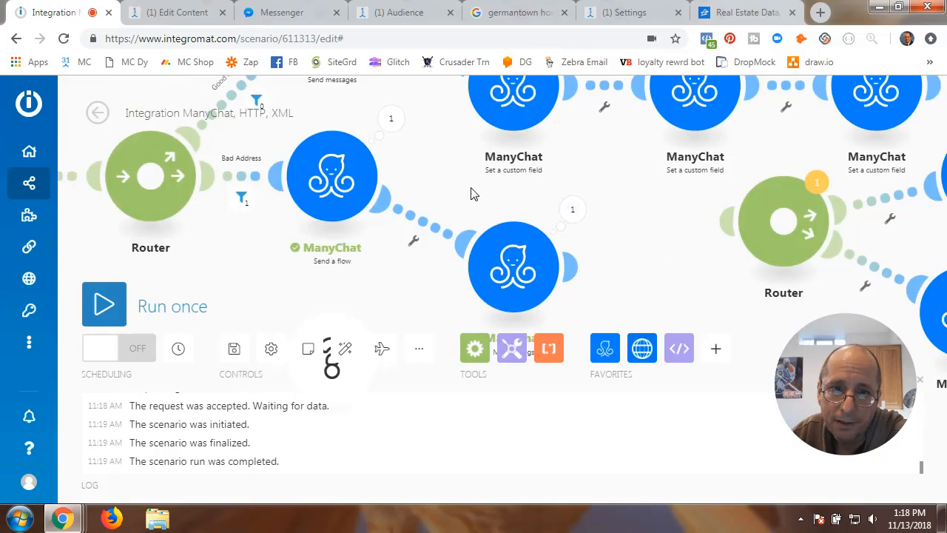
pyautogui.moveTo(474, 194); pyautogui.dragTo(531, 310)
pyautogui.click(313, 222)
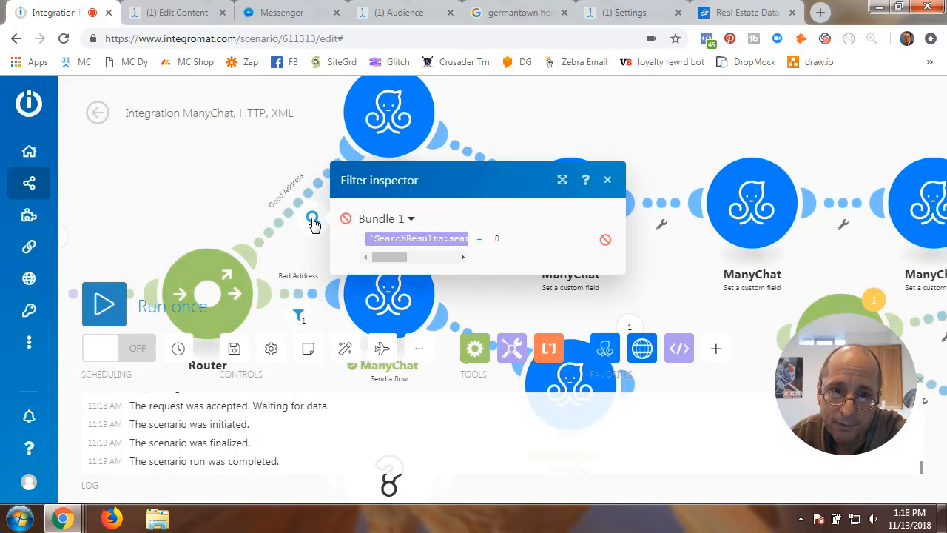
pyautogui.click(304, 252)
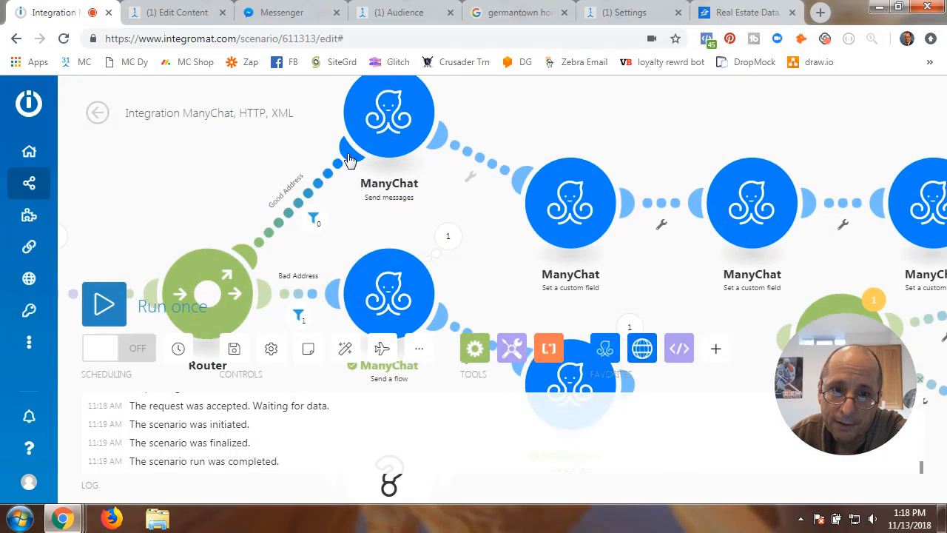
pyautogui.click(350, 160)
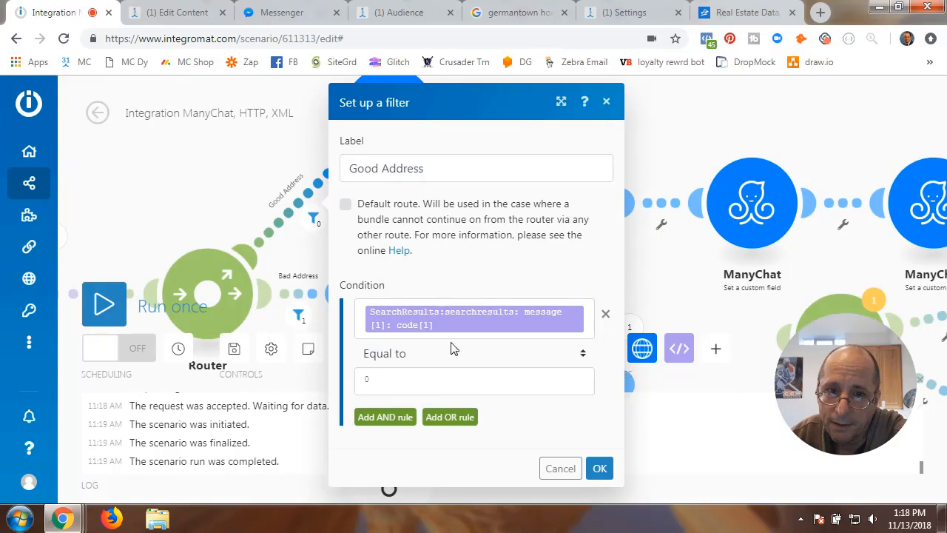
pyautogui.click(561, 469)
# - Attempt a filter on the new router's first route, which raises a not-linked-to-input error
pyautogui.moveTo(651, 306); pyautogui.dragTo(498, 219)
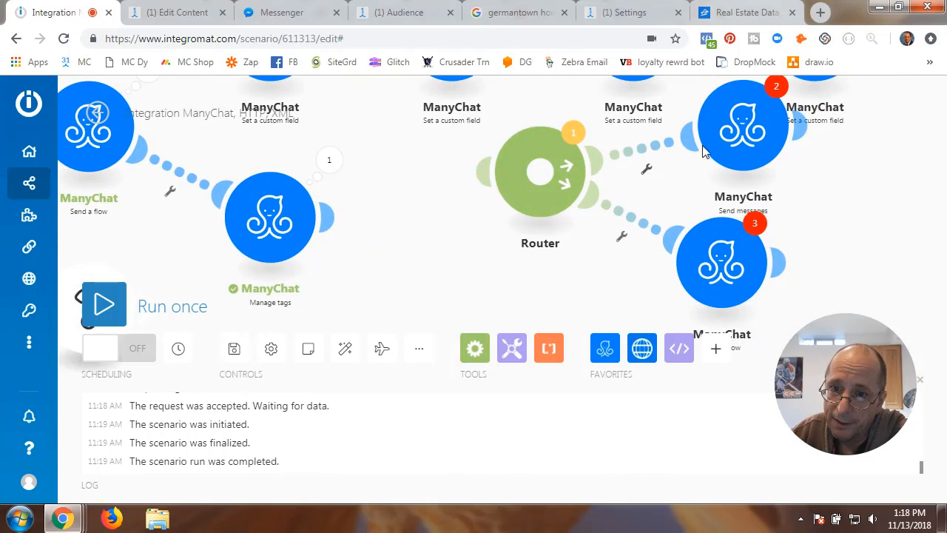
pyautogui.click(646, 169)
pyautogui.click(701, 186)
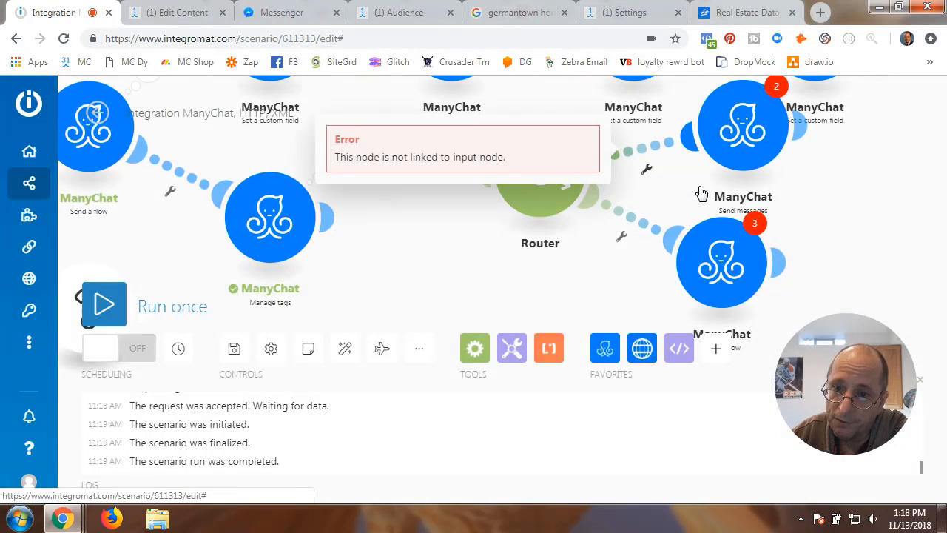
pyautogui.click(646, 182)
pyautogui.click(627, 192)
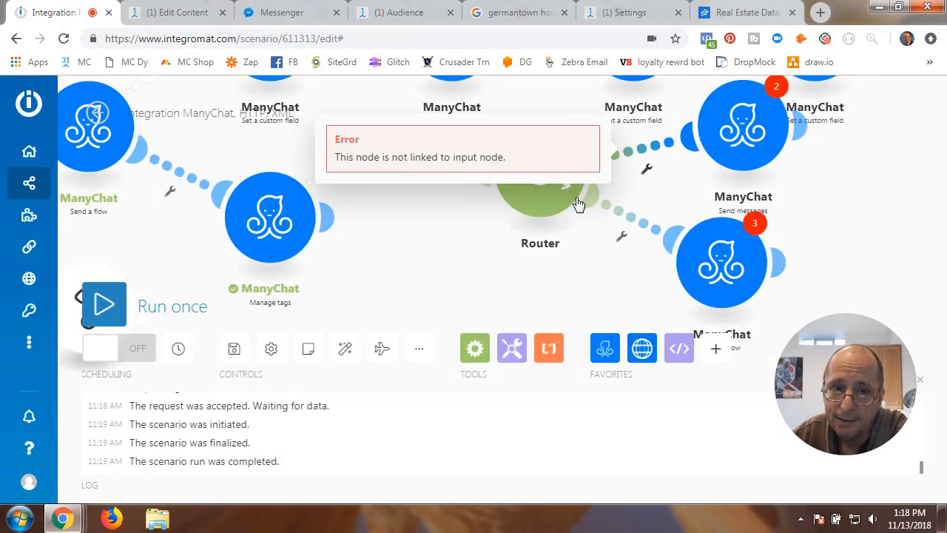
# - Link the new Router after the Manage tags module and start a filter on its upper route
pyautogui.click(433, 219)
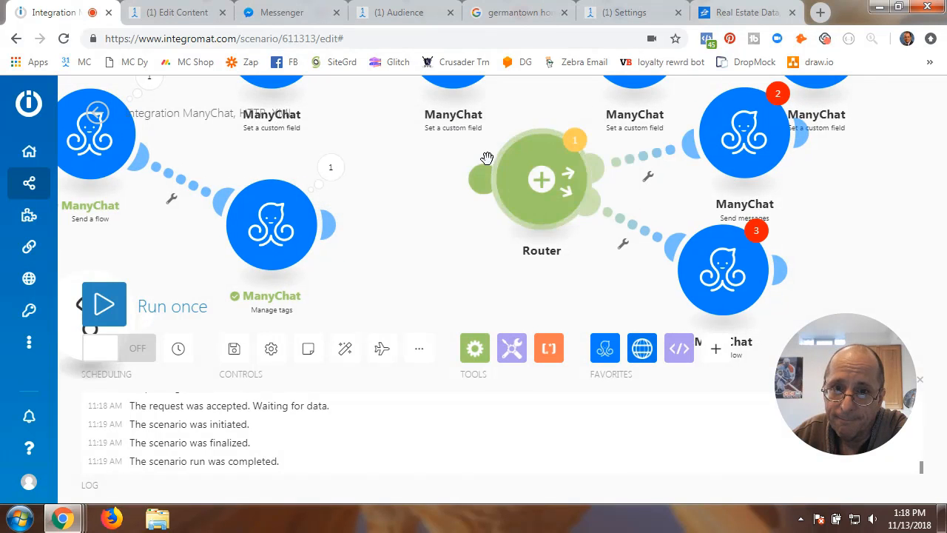
pyautogui.click(332, 225)
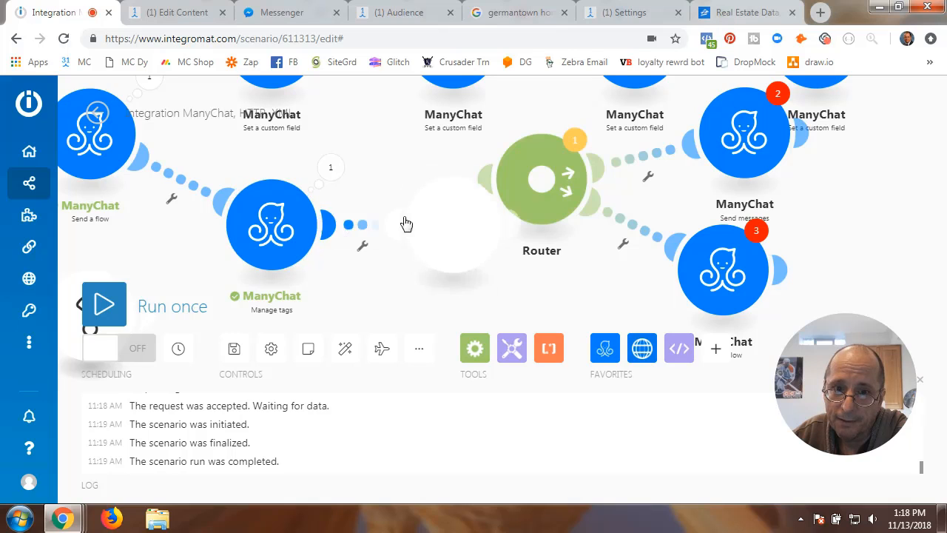
pyautogui.click(424, 183)
pyautogui.moveTo(496, 179); pyautogui.dragTo(380, 222)
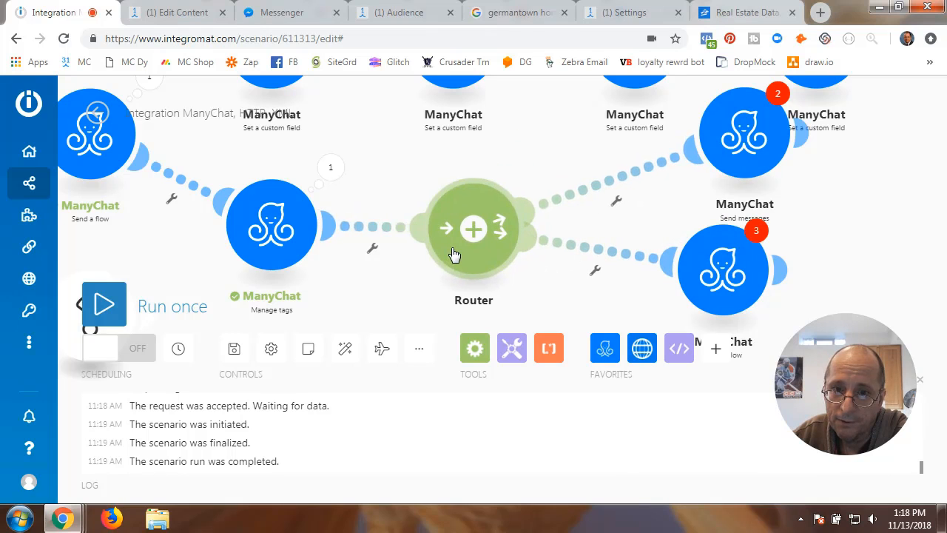
pyautogui.click(619, 204)
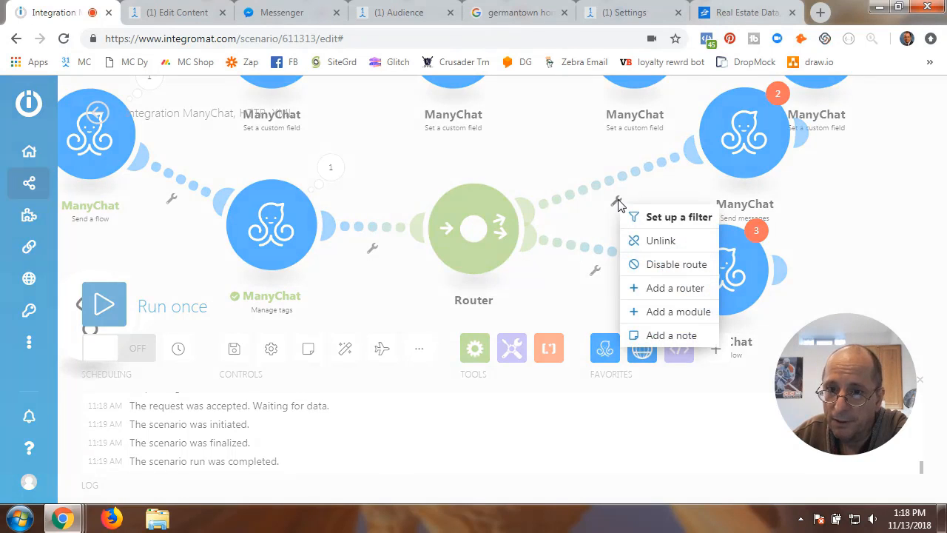
pyautogui.click(635, 215)
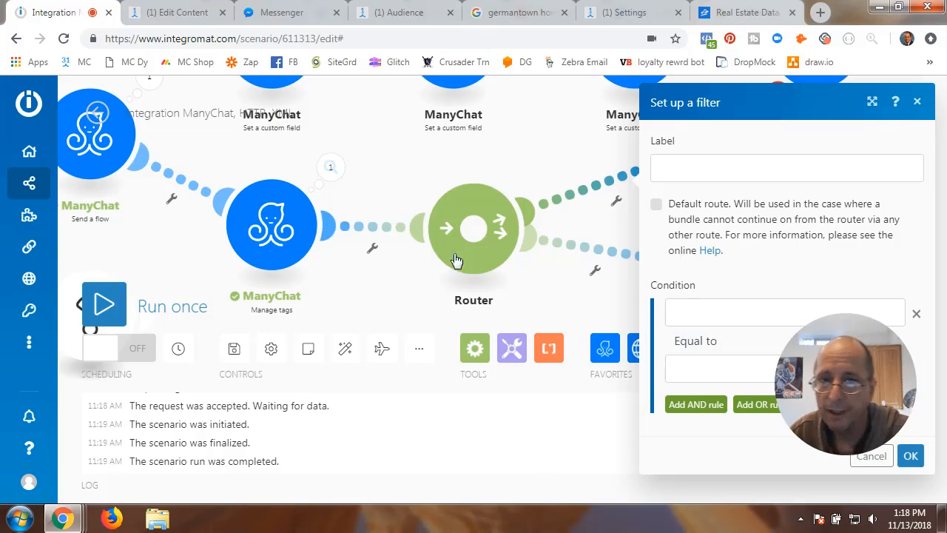
# - Label the upper route filter 'Good Address' with condition message code[1] Equal to 0
pyautogui.moveTo(862, 388); pyautogui.dragTo(406, 429)
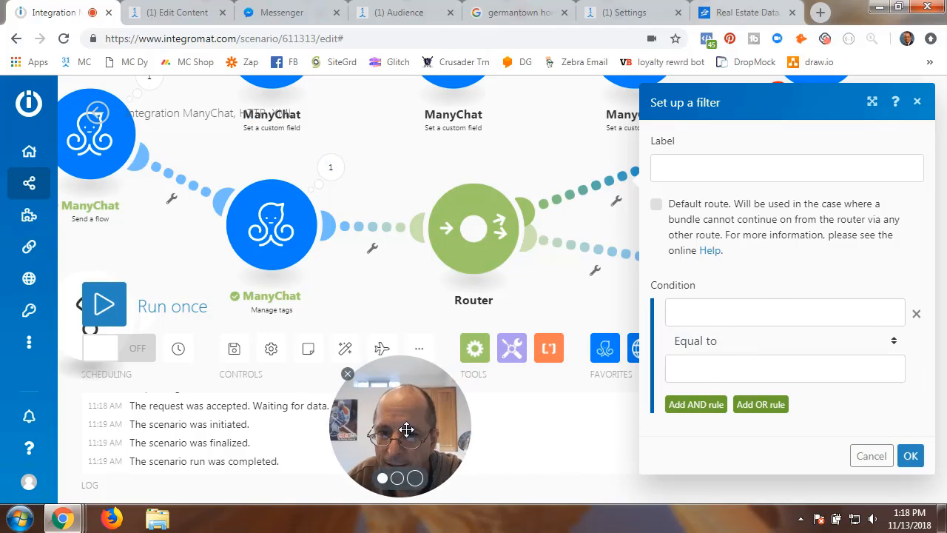
pyautogui.click(674, 166)
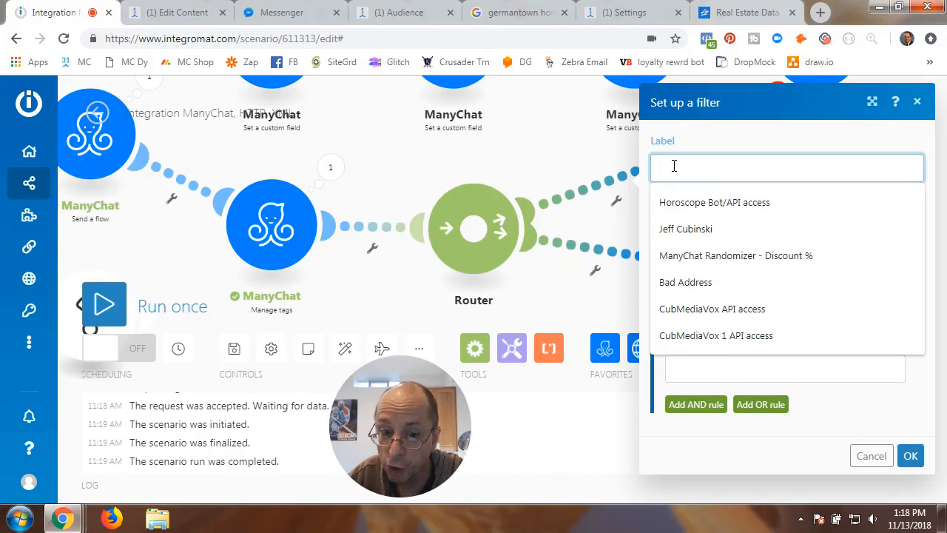
pyautogui.write('Go')
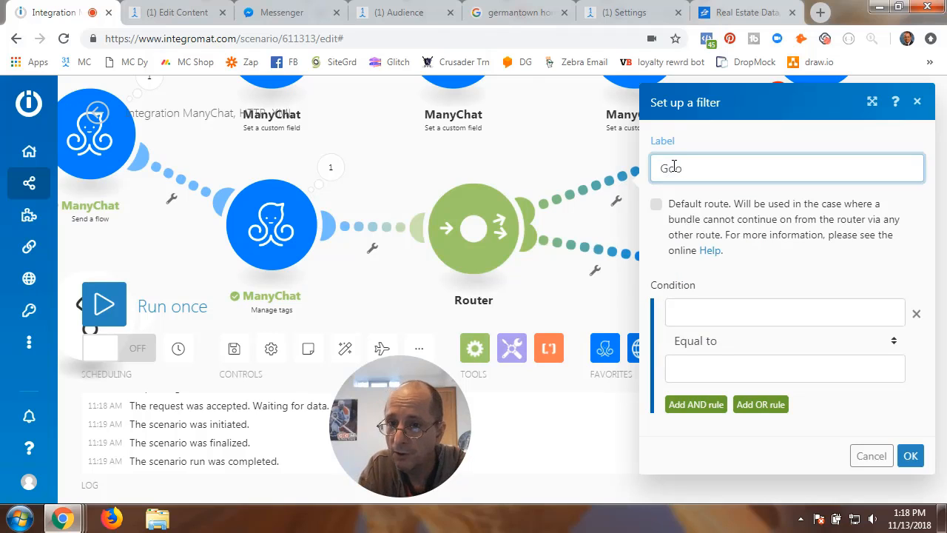
pyautogui.write('od Address')
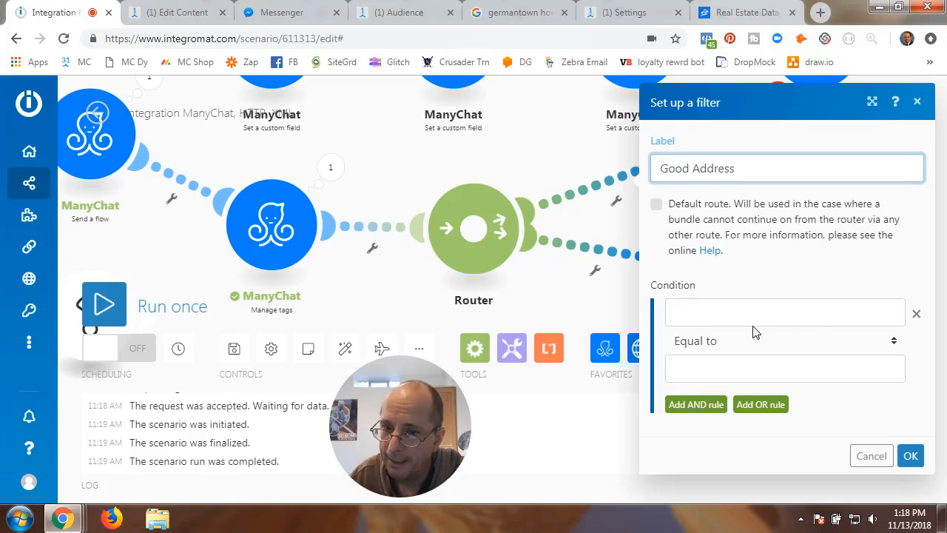
pyautogui.click(736, 314)
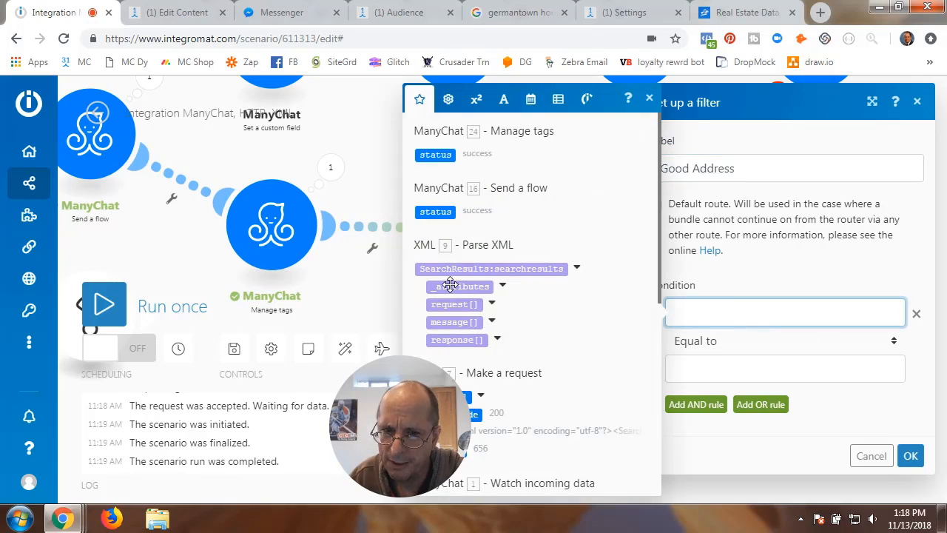
pyautogui.moveTo(410, 397); pyautogui.dragTo(238, 354)
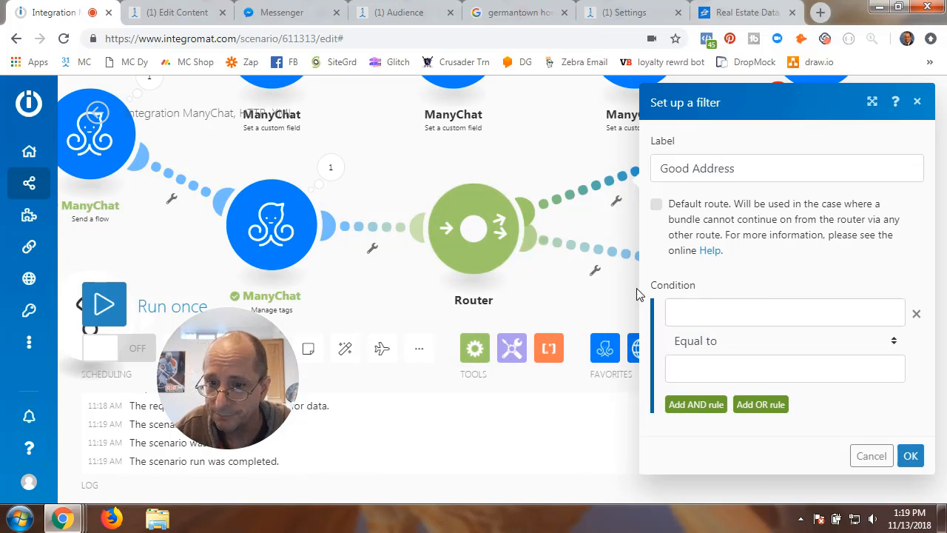
pyautogui.click(702, 311)
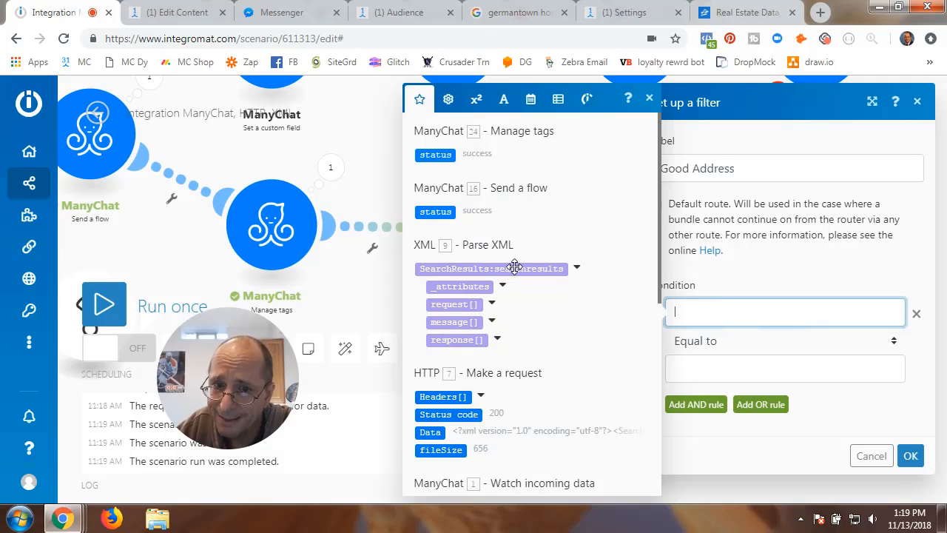
pyautogui.click(492, 323)
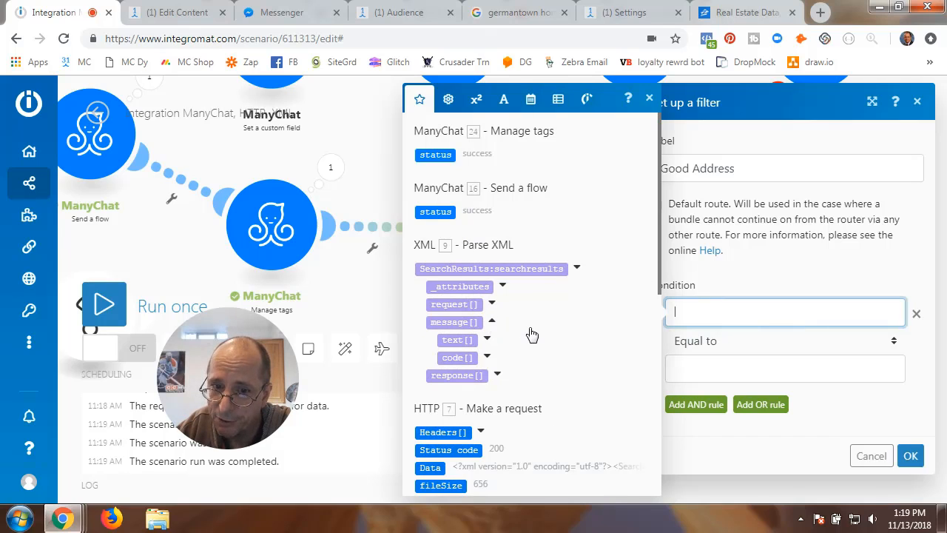
pyautogui.click(487, 359)
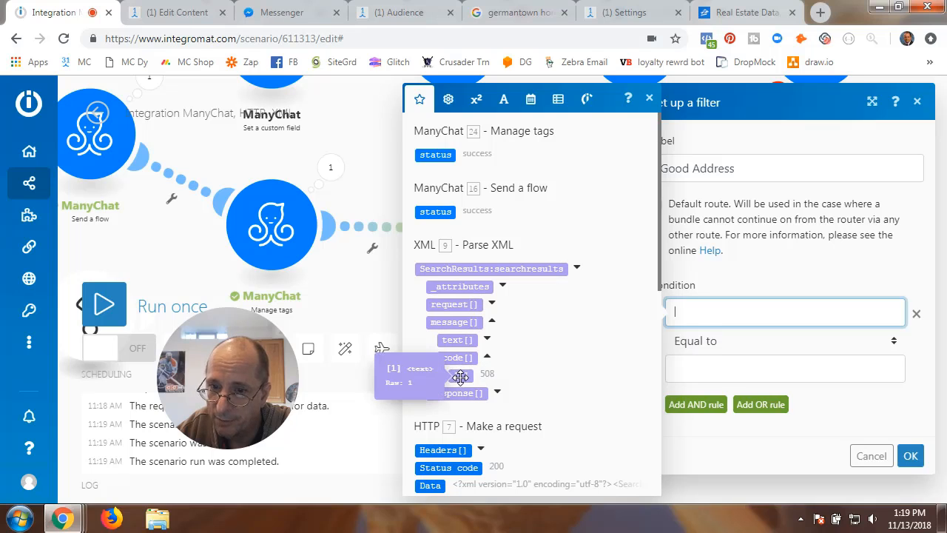
pyautogui.click(460, 376)
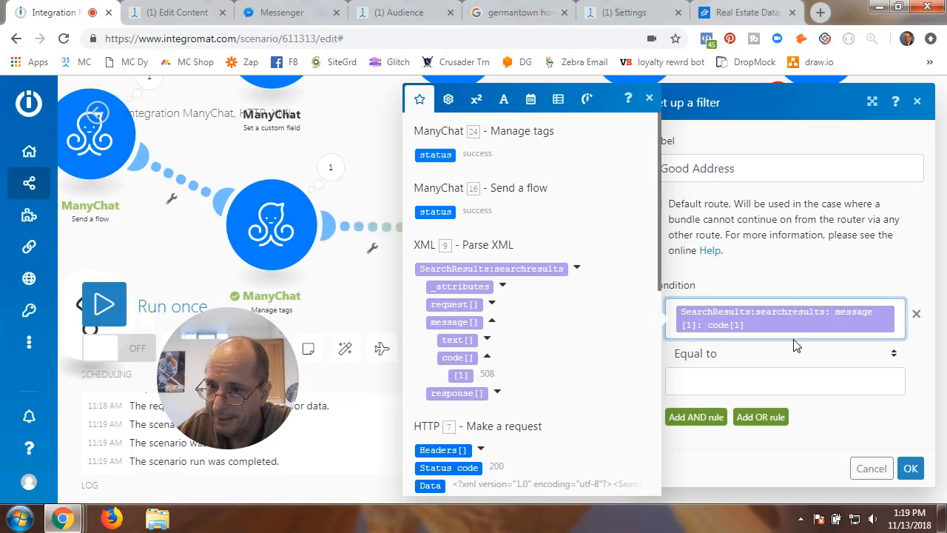
pyautogui.click(696, 384)
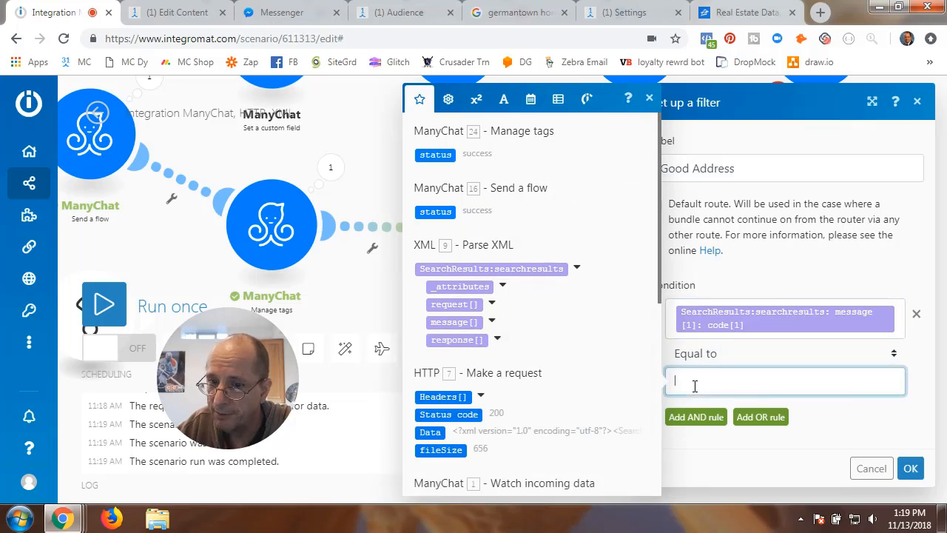
pyautogui.click(770, 276)
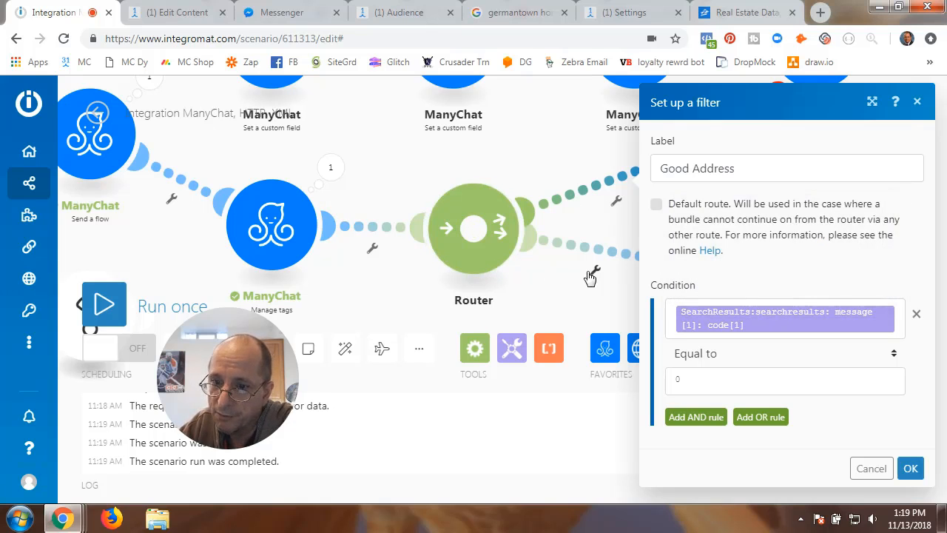
pyautogui.click(910, 468)
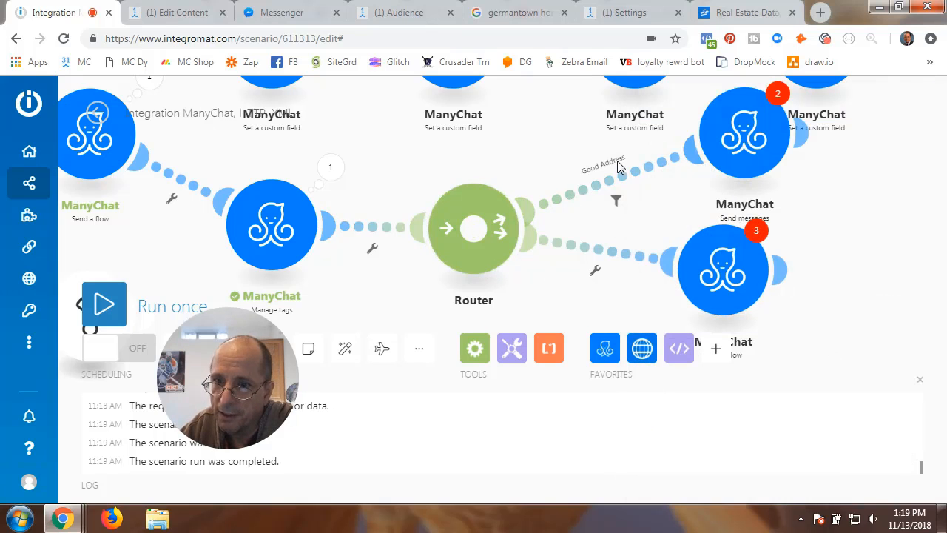
# - Start a filter on the lower route and label it 'Bad Address'
pyautogui.click(595, 270)
pyautogui.click(636, 289)
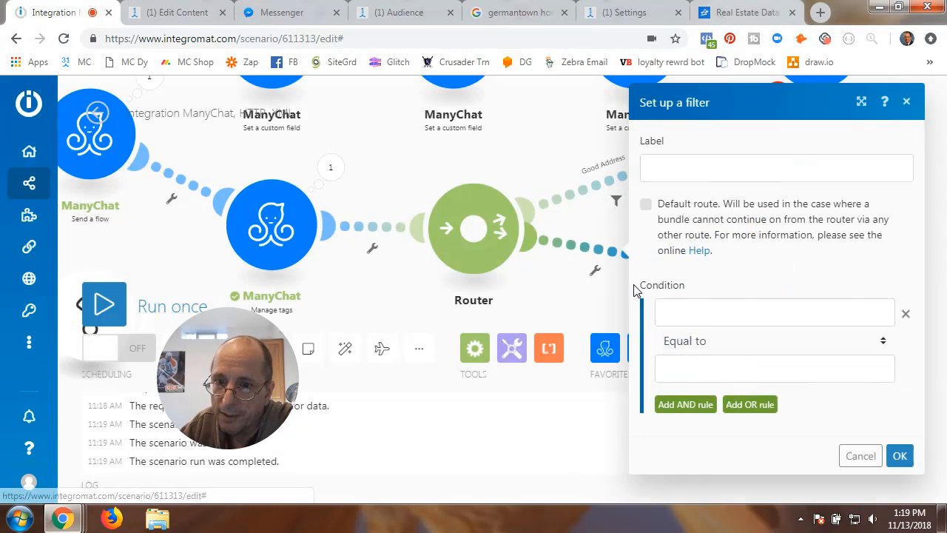
pyautogui.click(718, 163)
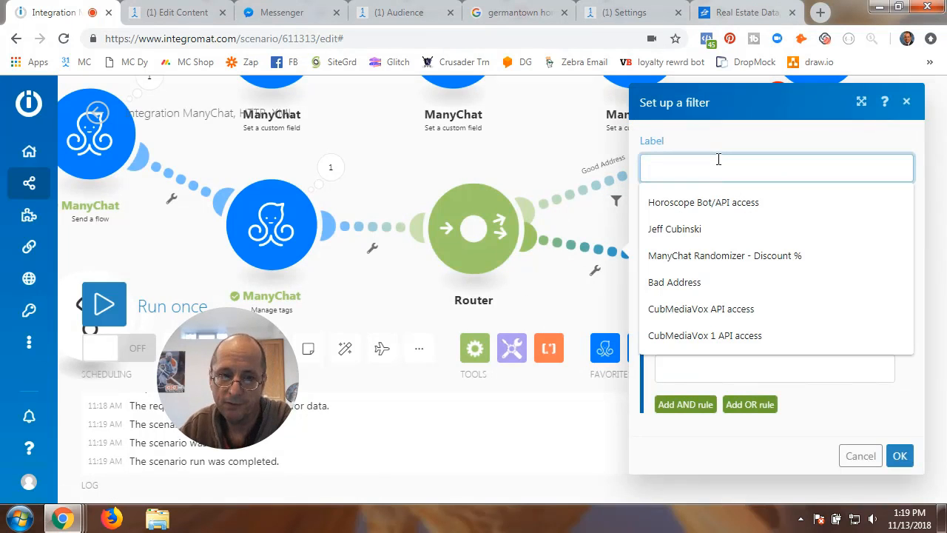
pyautogui.write('Bad Address')
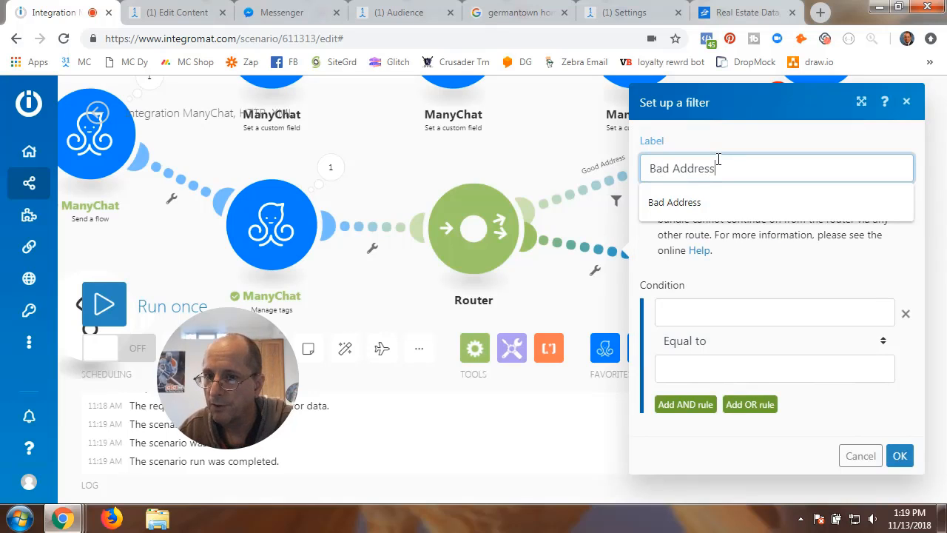
pyautogui.click(708, 203)
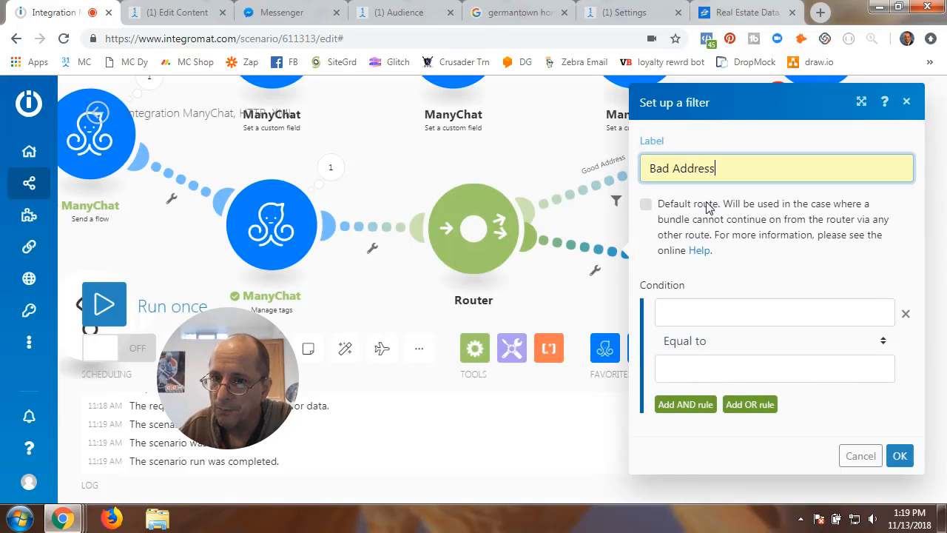
# - Set the condition to message code[1] Not equal to 0 and save the filter
pyautogui.click(725, 311)
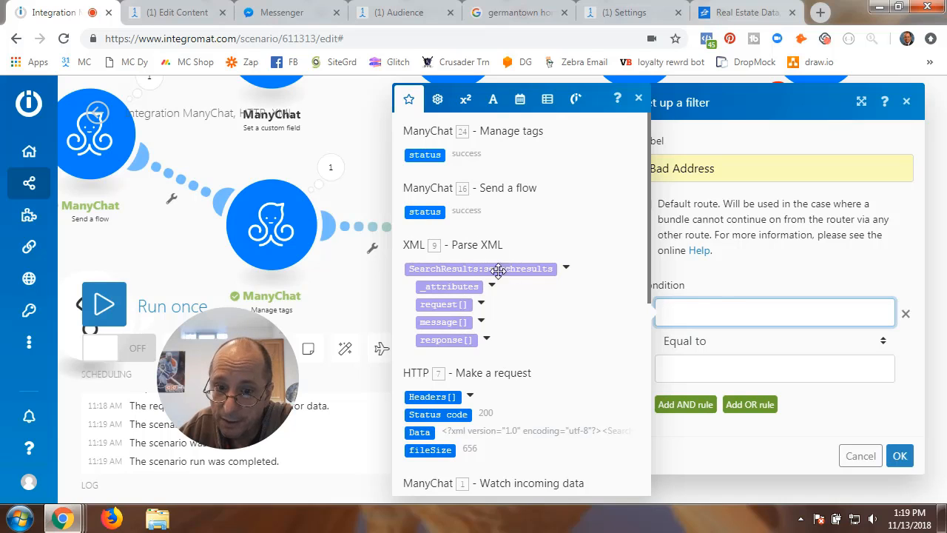
pyautogui.click(479, 322)
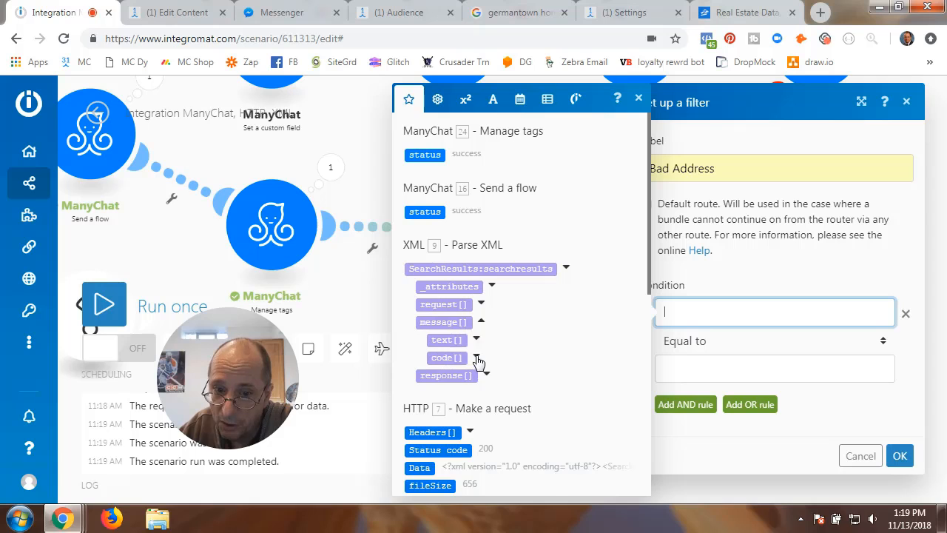
pyautogui.click(476, 357)
pyautogui.click(451, 375)
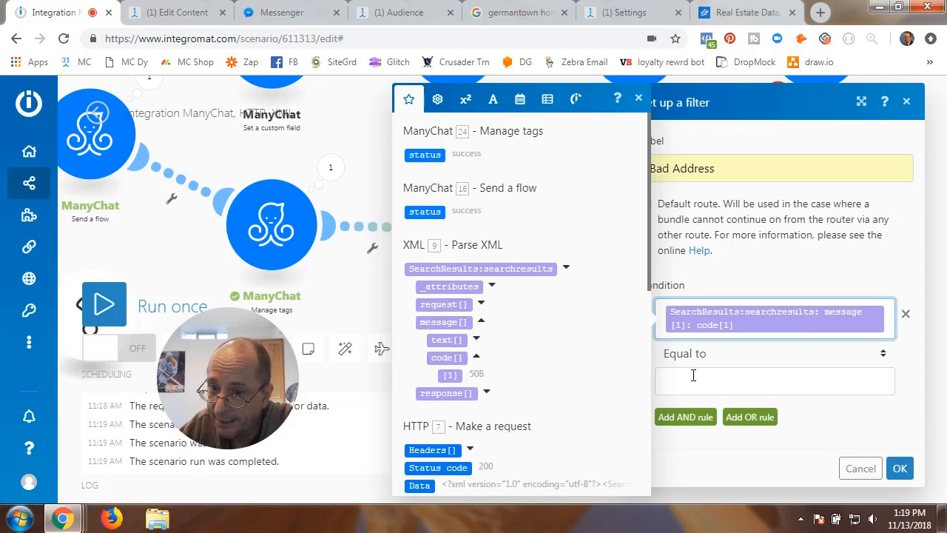
pyautogui.click(884, 355)
pyautogui.click(884, 355)
pyautogui.click(884, 356)
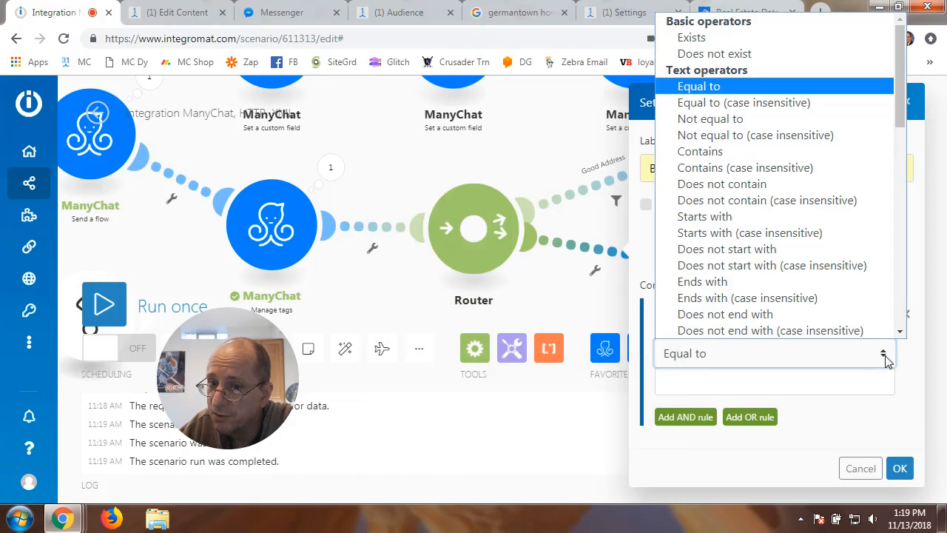
pyautogui.click(712, 119)
pyautogui.click(705, 382)
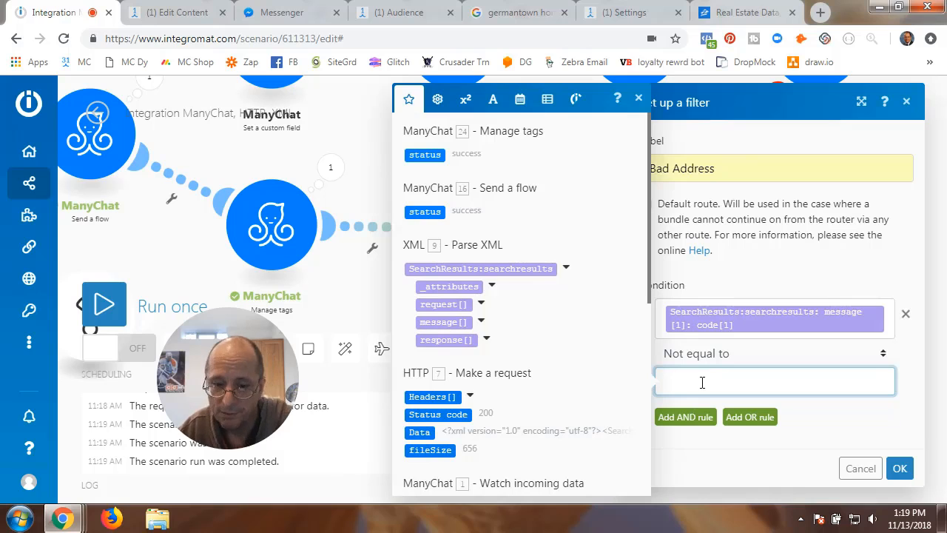
pyautogui.write('0')
pyautogui.click(830, 444)
pyautogui.click(900, 469)
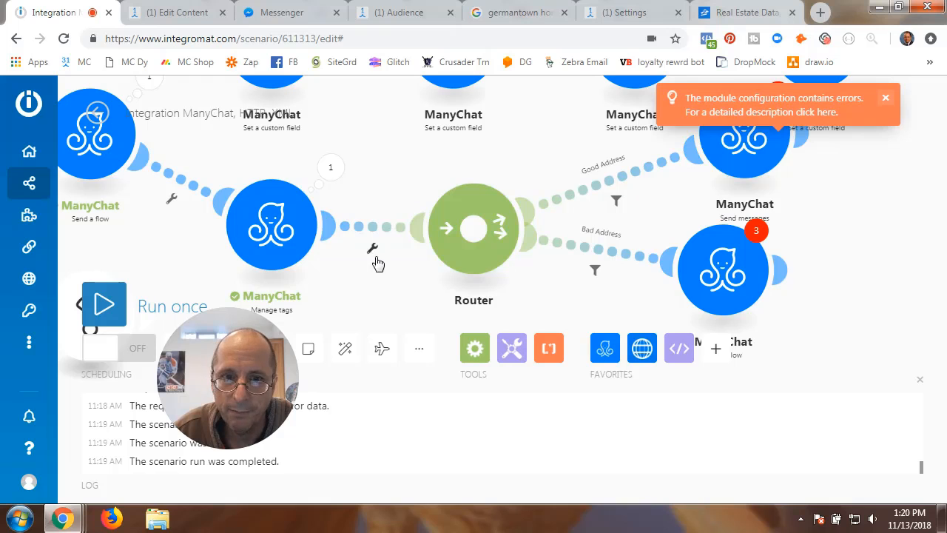
pyautogui.moveTo(374, 255); pyautogui.dragTo(746, 295)
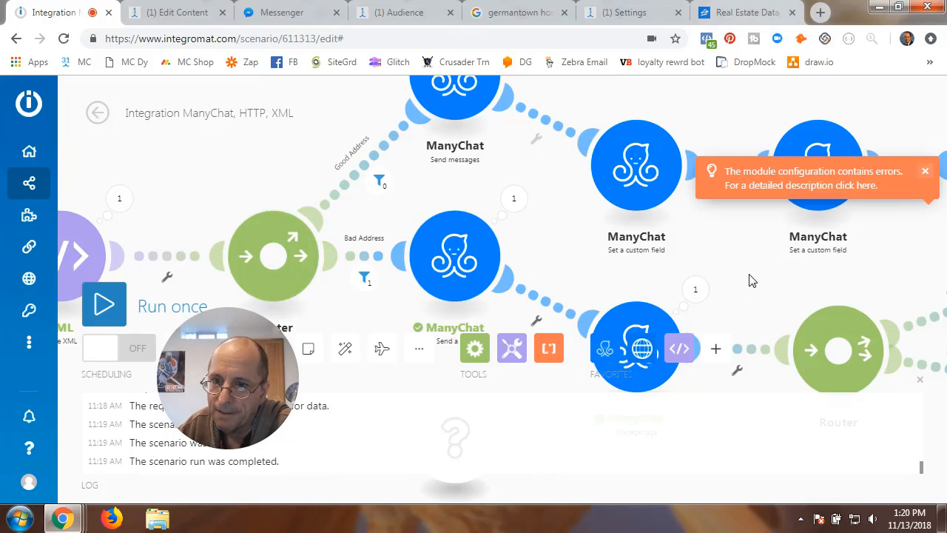
# - Delete the Bad Address ManyChat module, the erroring Send messages module and the empty router
pyautogui.moveTo(755, 282); pyautogui.dragTo(563, 247)
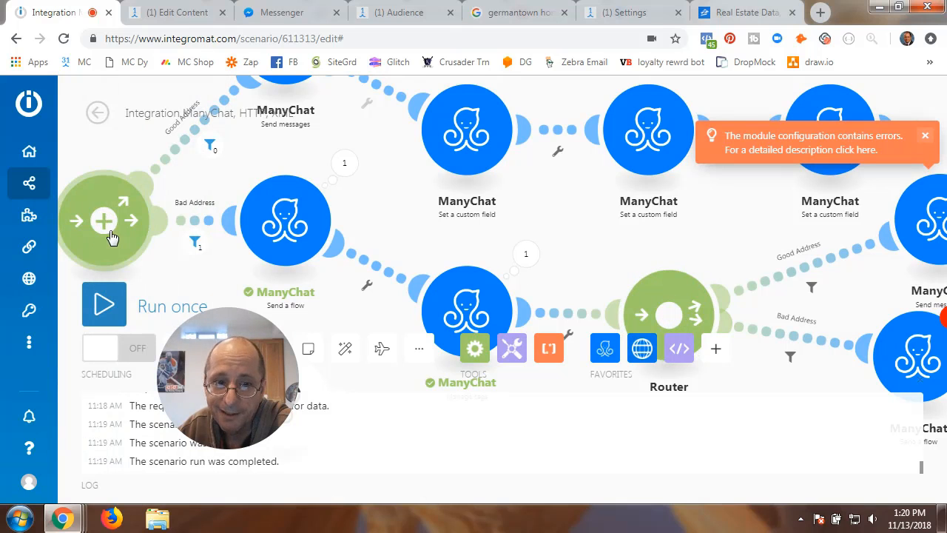
pyautogui.moveTo(624, 234); pyautogui.dragTo(410, 170)
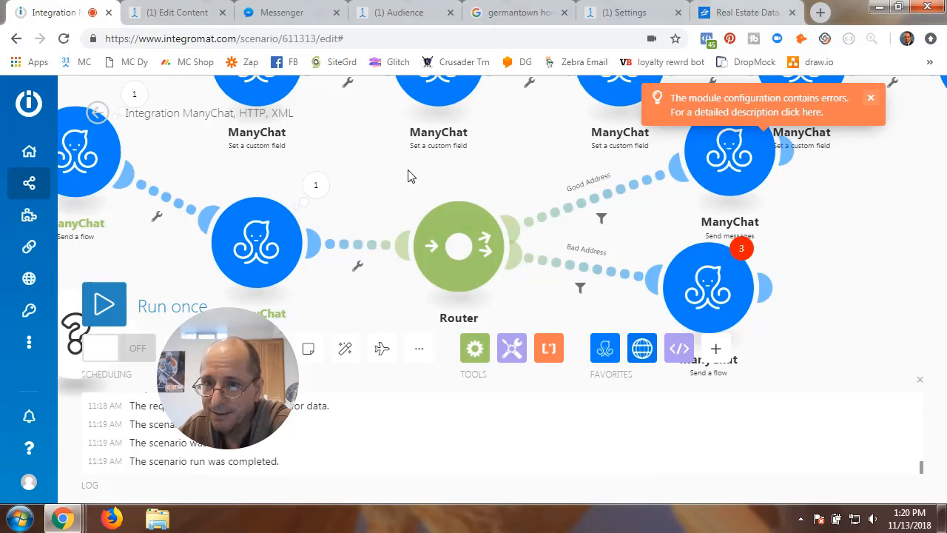
pyautogui.rightClick(712, 294)
pyautogui.click(756, 451)
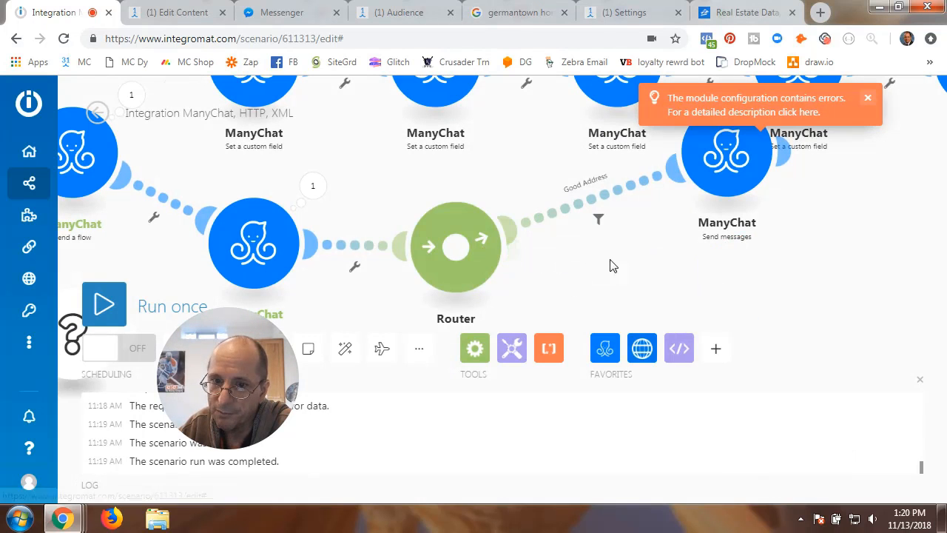
pyautogui.rightClick(709, 168)
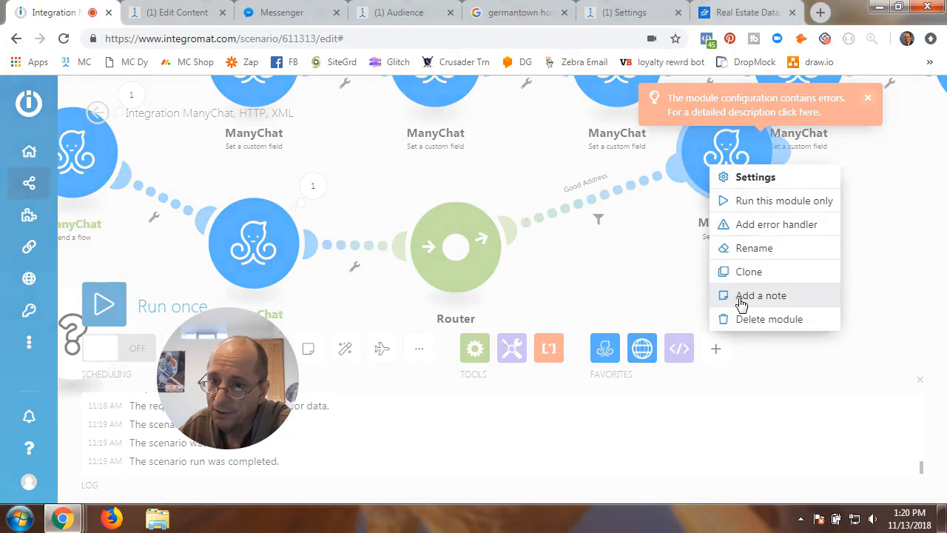
pyautogui.click(744, 319)
pyautogui.rightClick(456, 253)
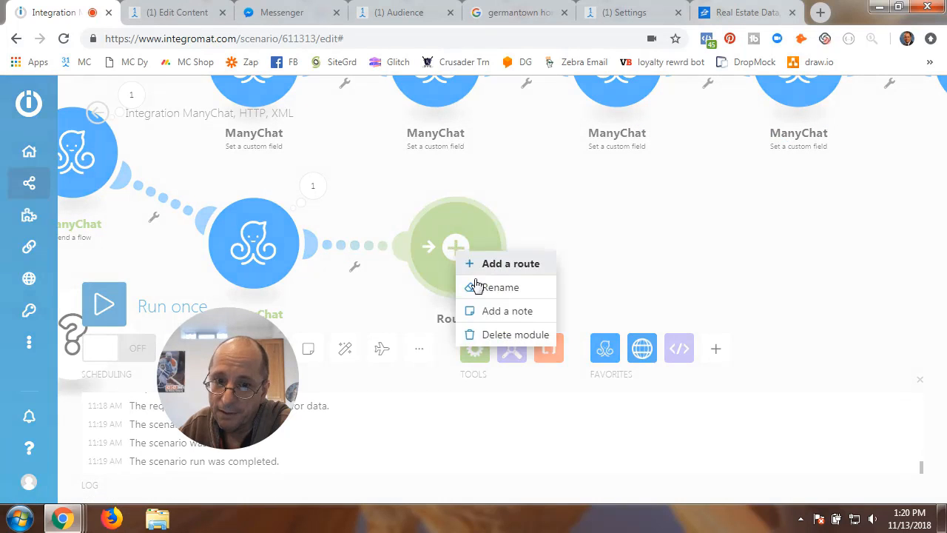
pyautogui.click(493, 334)
pyautogui.moveTo(436, 242); pyautogui.dragTo(652, 273)
pyautogui.scroll(-3, 653, 273)
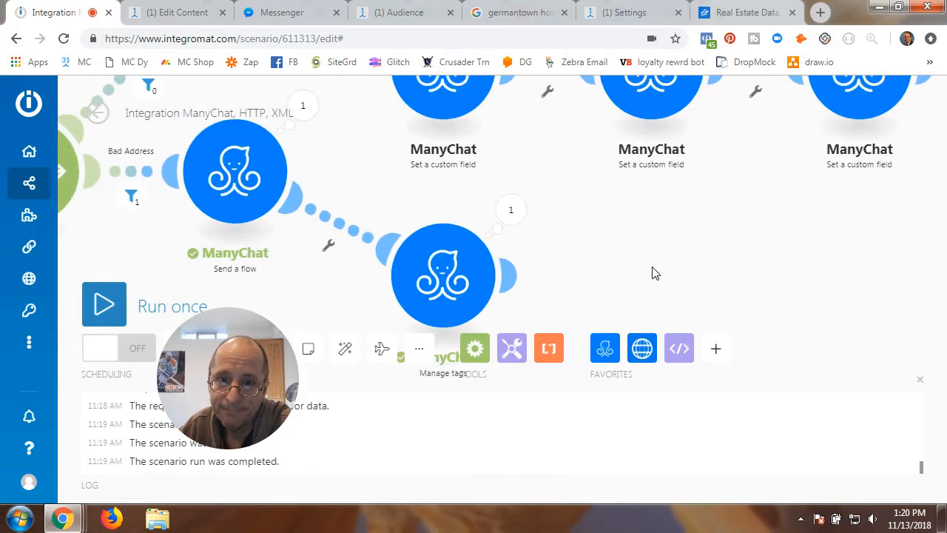
pyautogui.moveTo(317, 289); pyautogui.dragTo(393, 303)
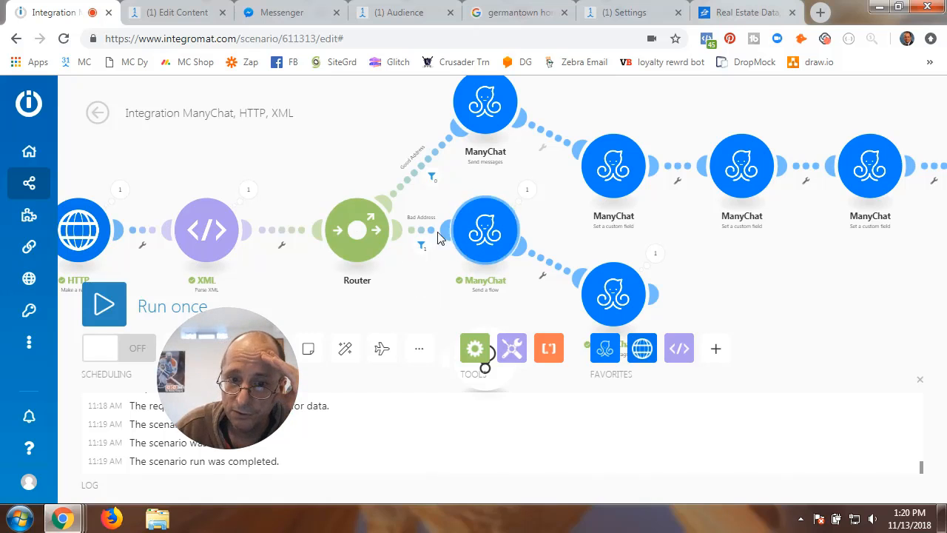
# - Review the Send a flow module's settings unchanged, then add a module after Manage tags
pyautogui.click(488, 234)
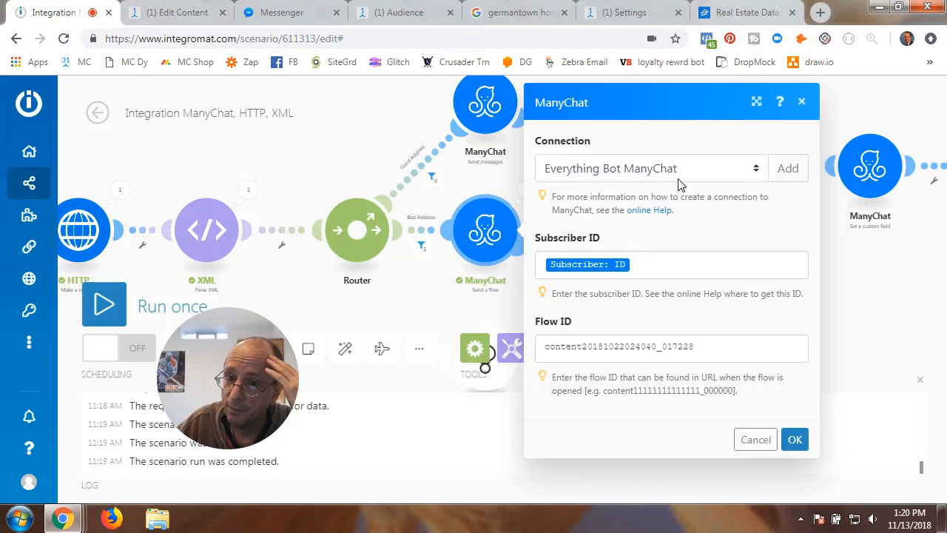
pyautogui.click(756, 440)
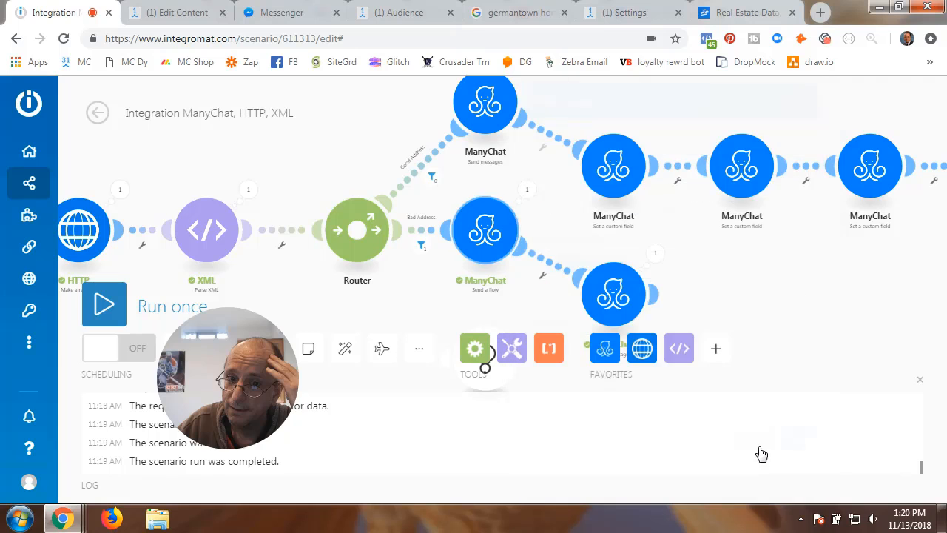
pyautogui.click(652, 293)
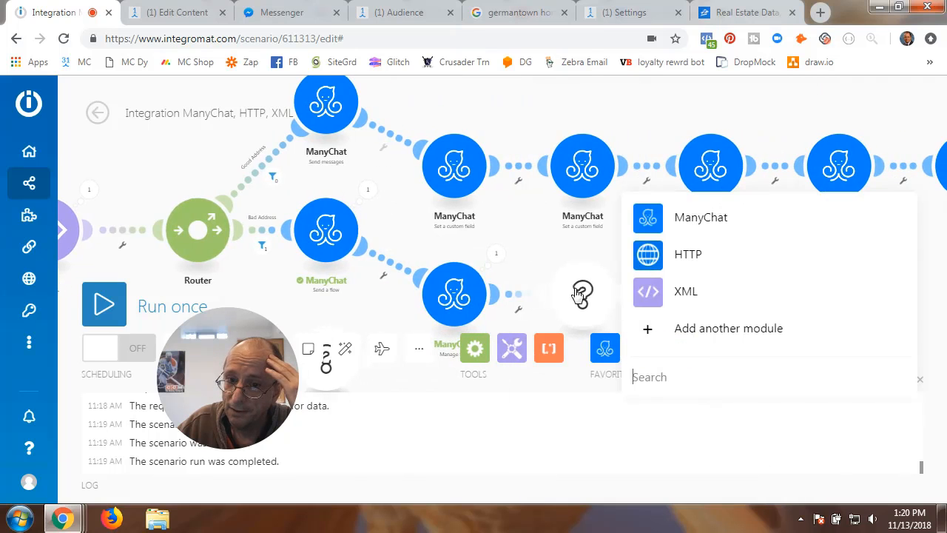
# - Make the new module a ManyChat Send a flow using the Everything Bot ManyChat connection
pyautogui.click(641, 227)
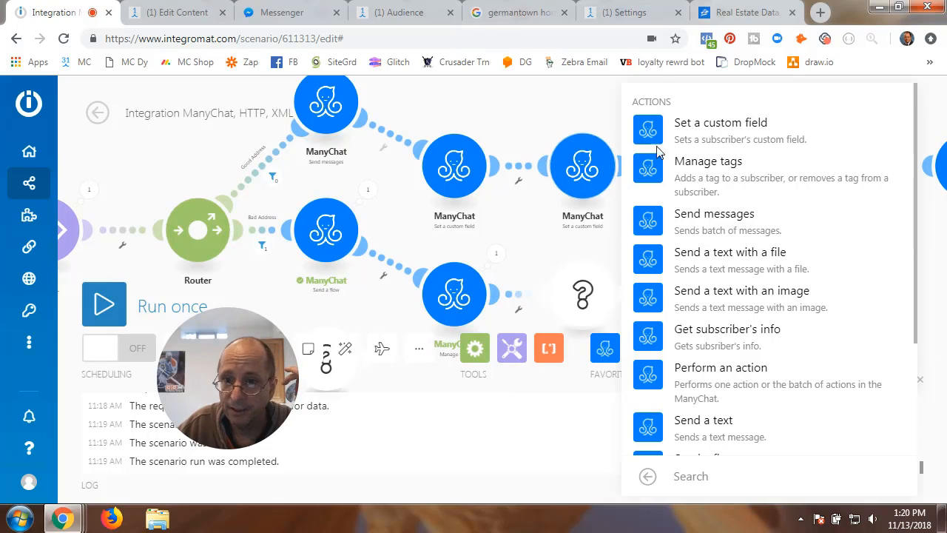
pyautogui.scroll(-2, 694, 319)
pyautogui.click(697, 316)
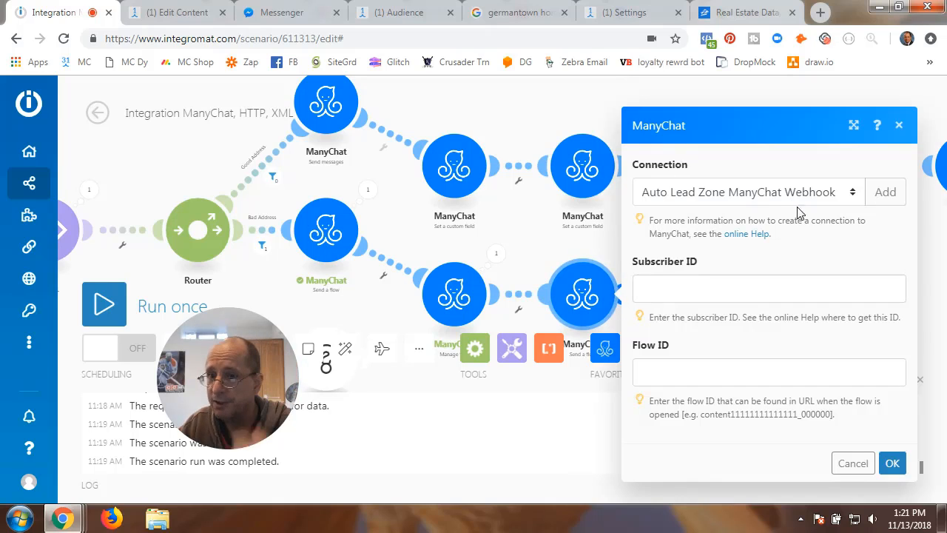
pyautogui.click(857, 199)
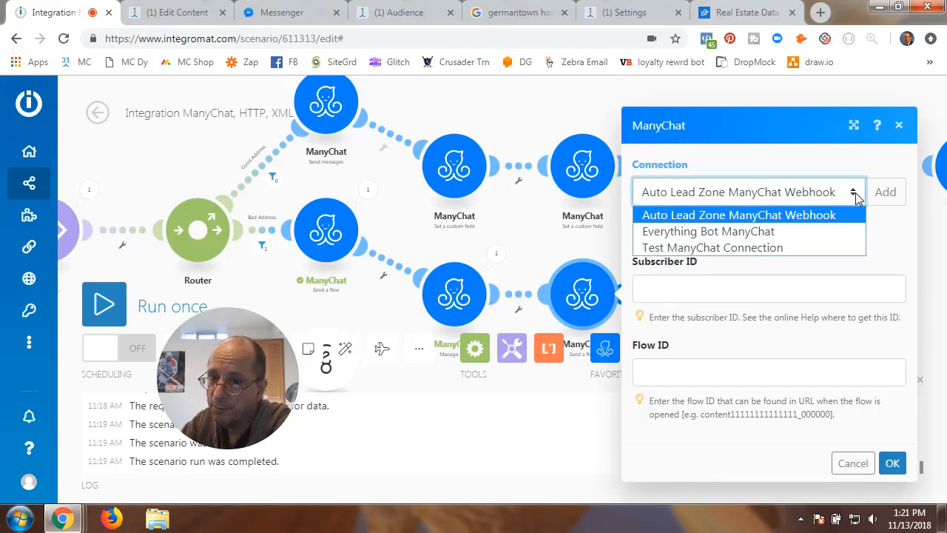
pyautogui.click(752, 233)
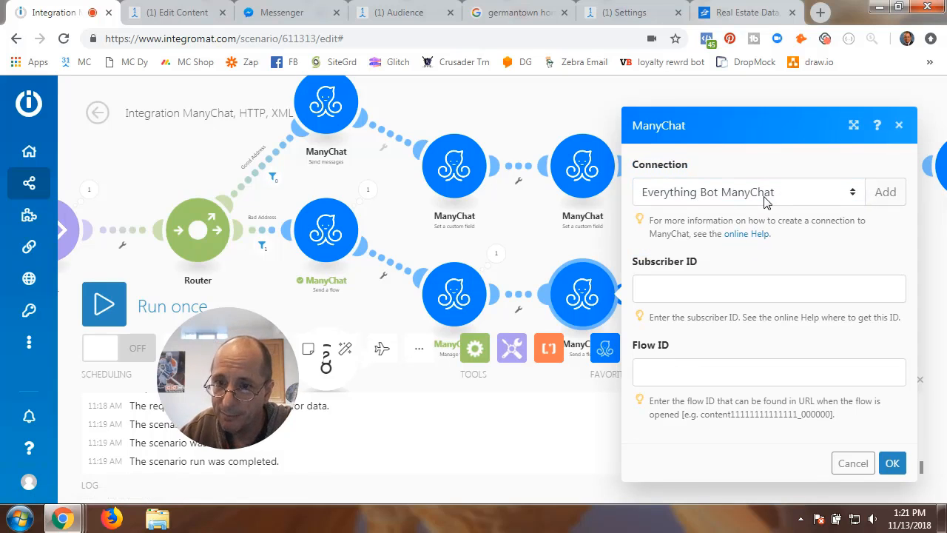
# - Map the incoming subscriber's ID into the Subscriber ID field
pyautogui.click(664, 286)
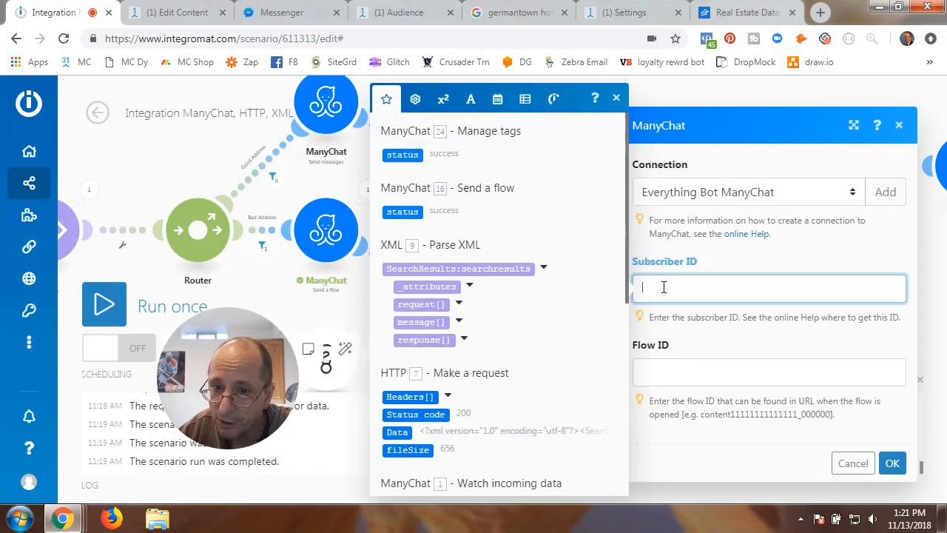
pyautogui.scroll(-4, 496, 302)
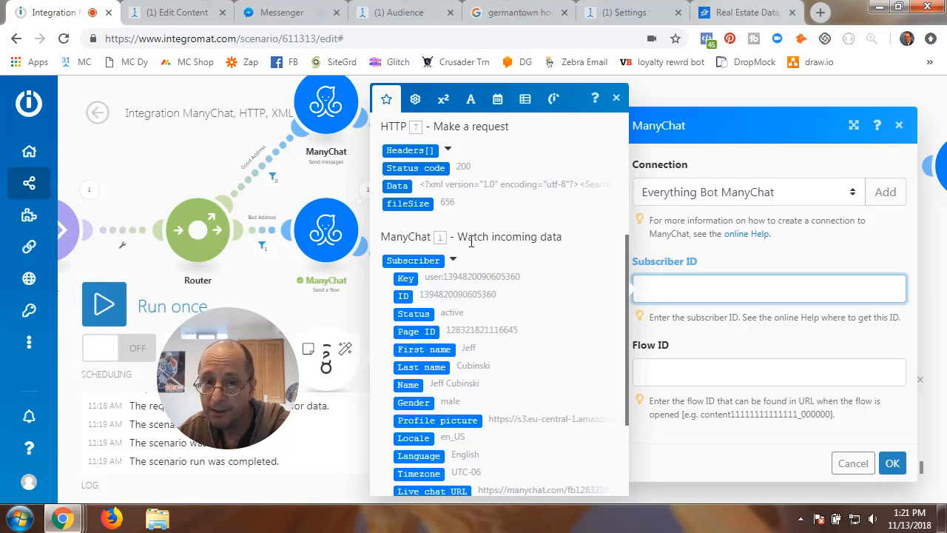
pyautogui.click(401, 296)
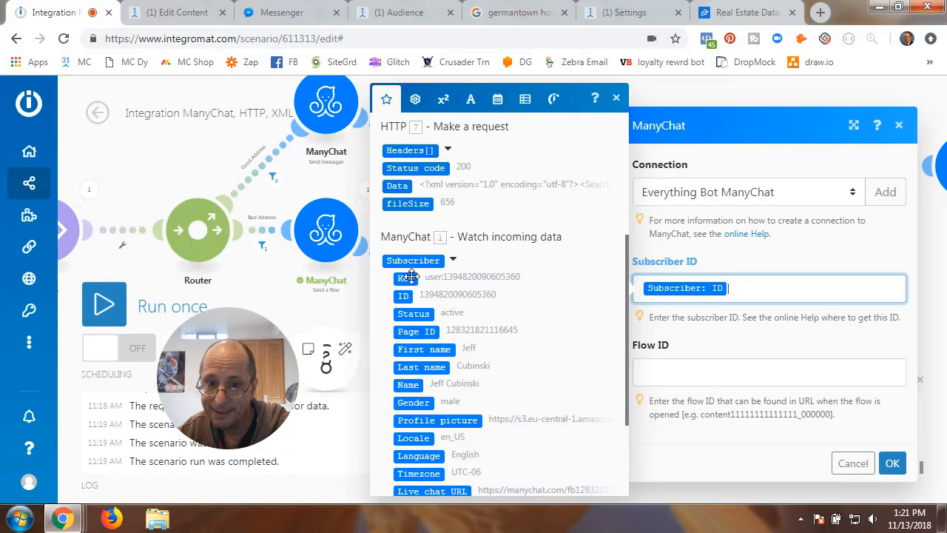
pyautogui.click(708, 343)
pyautogui.click(682, 375)
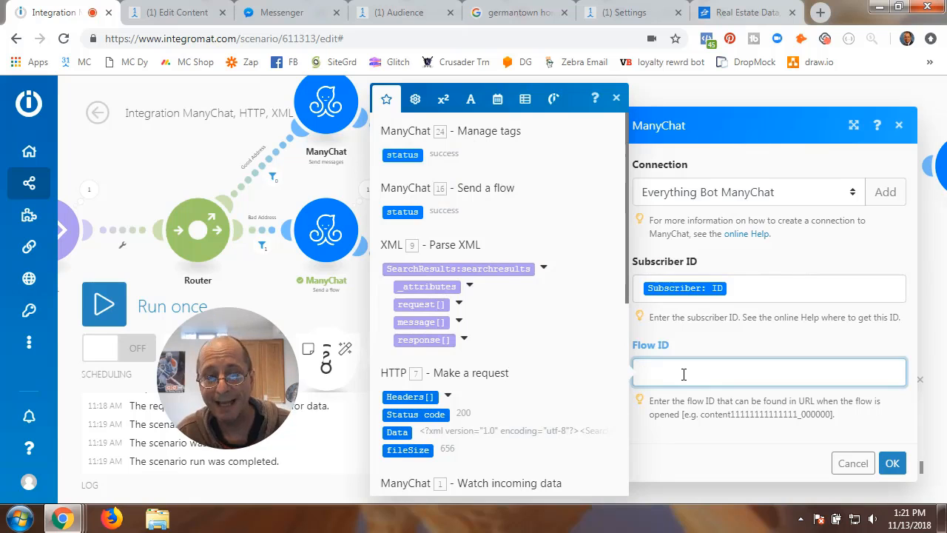
# - Open ManyChat's RE - I - Bad Address Flow in the Integromat folder and copy its content ID from the URL
pyautogui.click(177, 13)
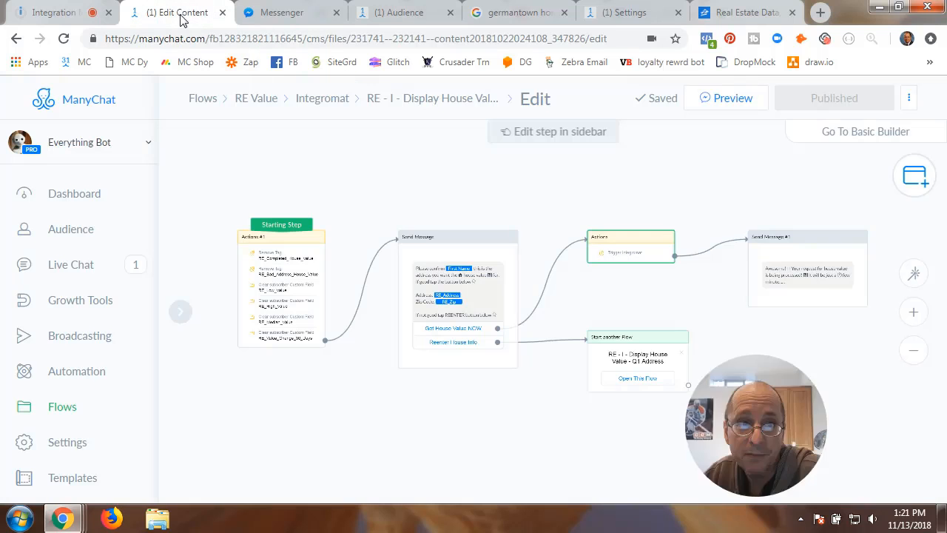
pyautogui.click(328, 101)
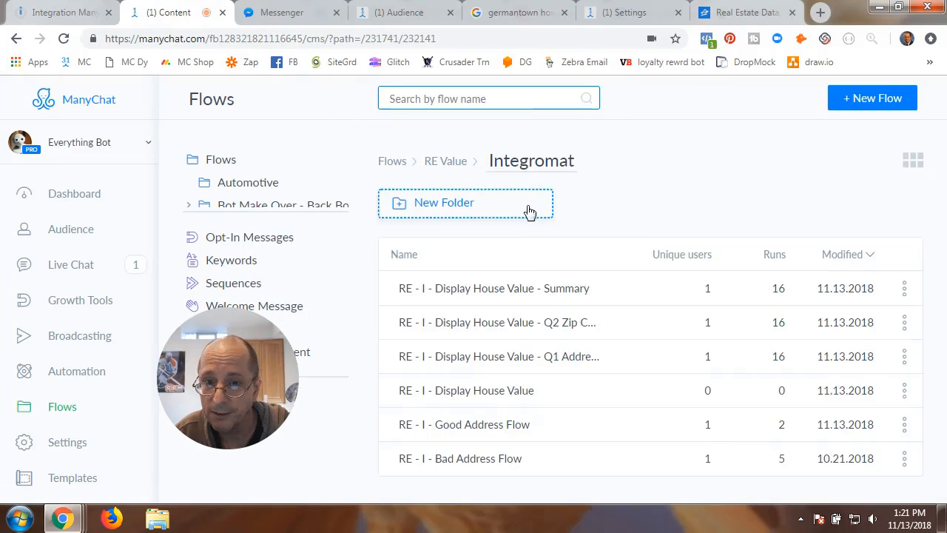
pyautogui.click(474, 464)
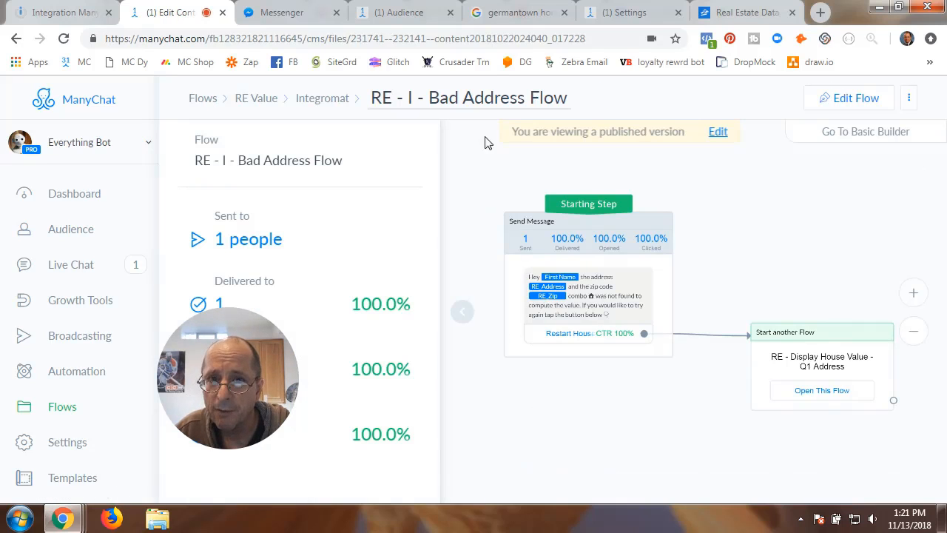
pyautogui.moveTo(434, 42); pyautogui.dragTo(592, 37)
pyautogui.hotkey('ctrl', 'c')
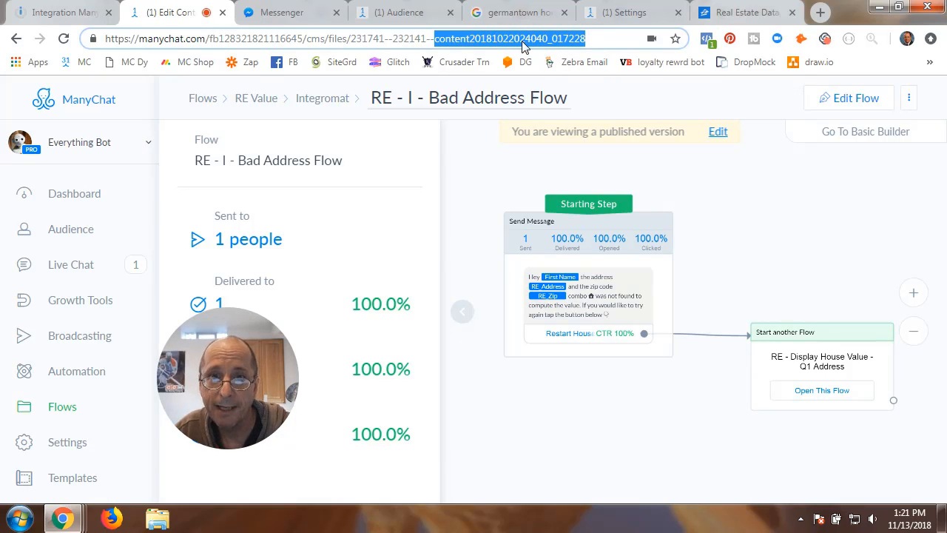
pyautogui.click(59, 12)
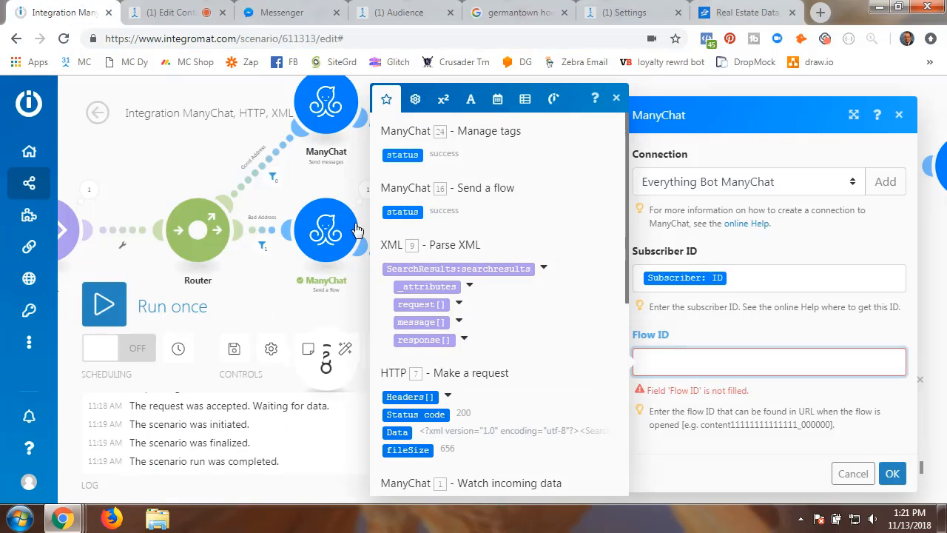
pyautogui.hotkey('ctrl', 'v')
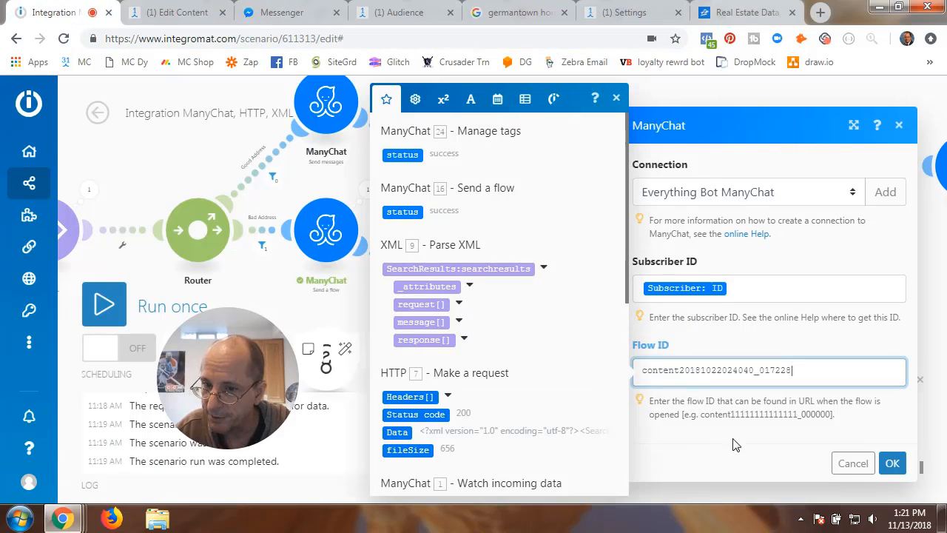
pyautogui.moveTo(701, 414); pyautogui.dragTo(834, 417)
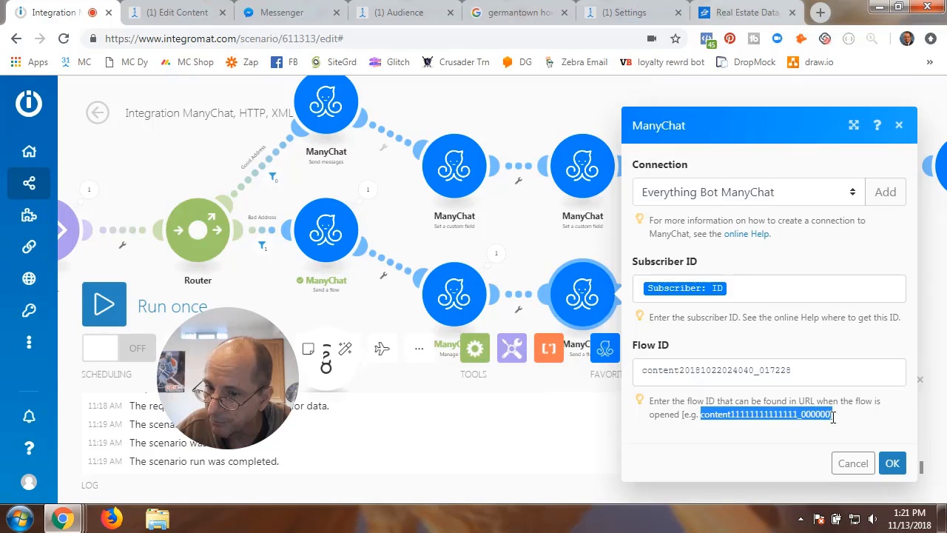
pyautogui.click(723, 370)
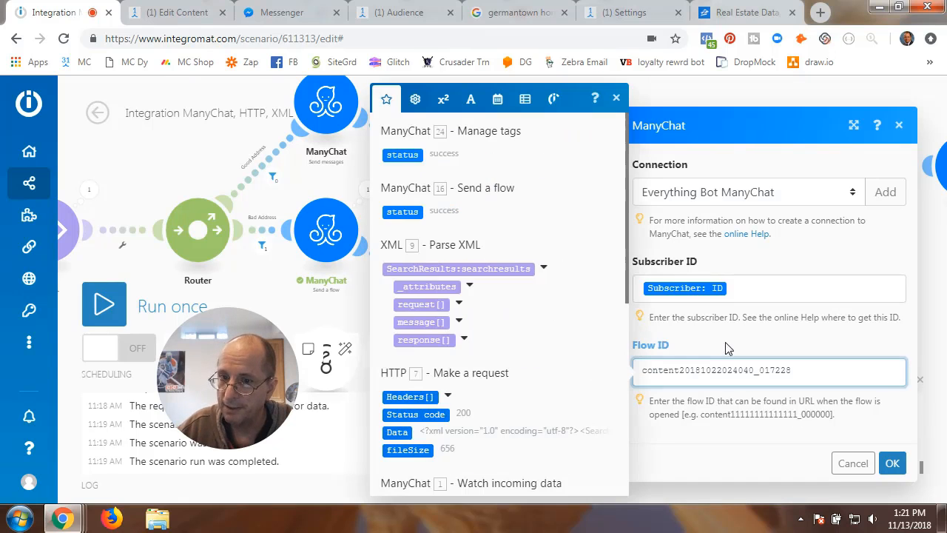
pyautogui.click(726, 344)
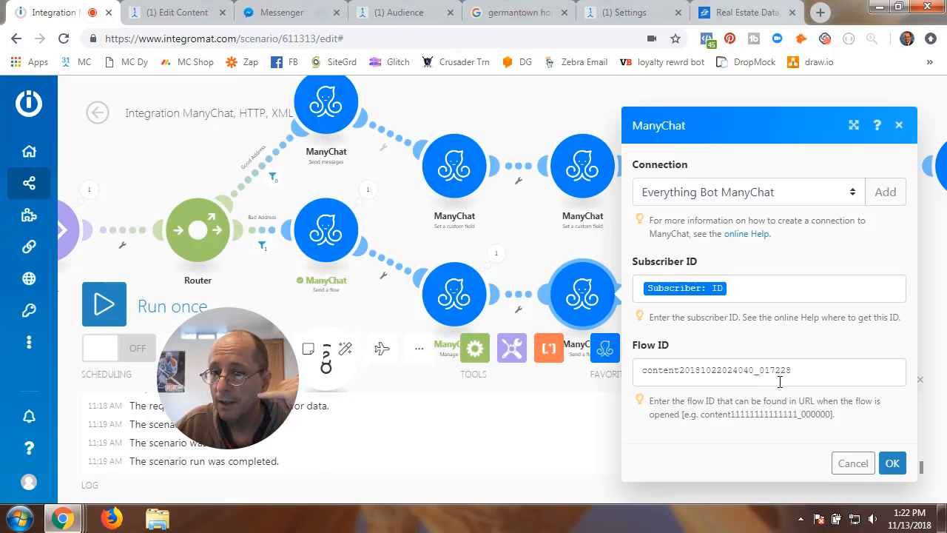
pyautogui.click(892, 463)
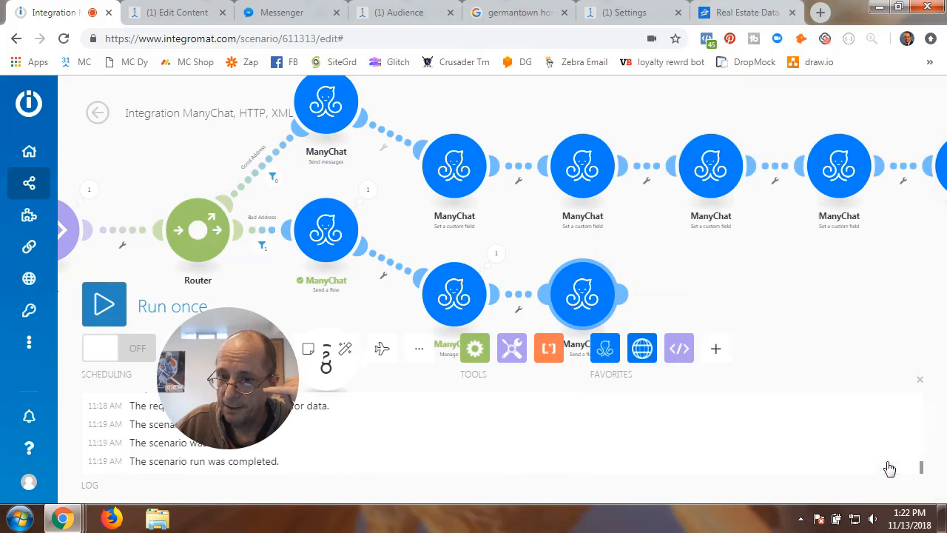
# - Delete the new Send a flow module so Manage tags ends the Bad Address branch
pyautogui.rightClick(579, 306)
pyautogui.click(651, 468)
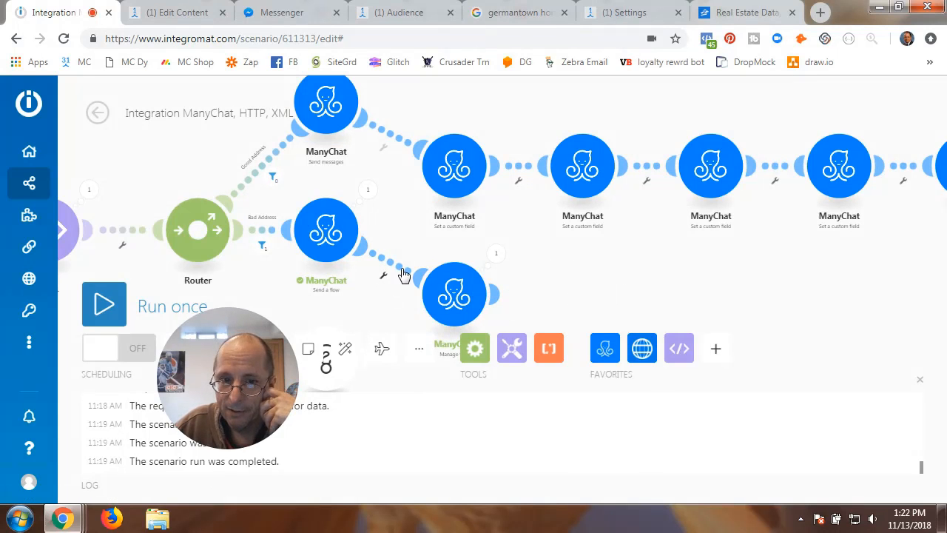
pyautogui.moveTo(560, 274); pyautogui.dragTo(582, 239)
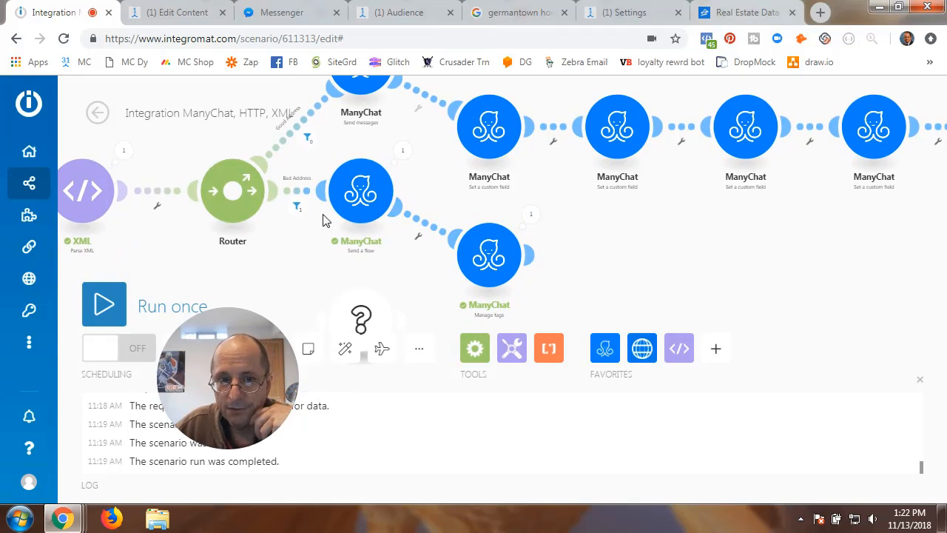
# - Review the Bad Address route's filter and keep it unchanged
pyautogui.scroll(3, 316, 238)
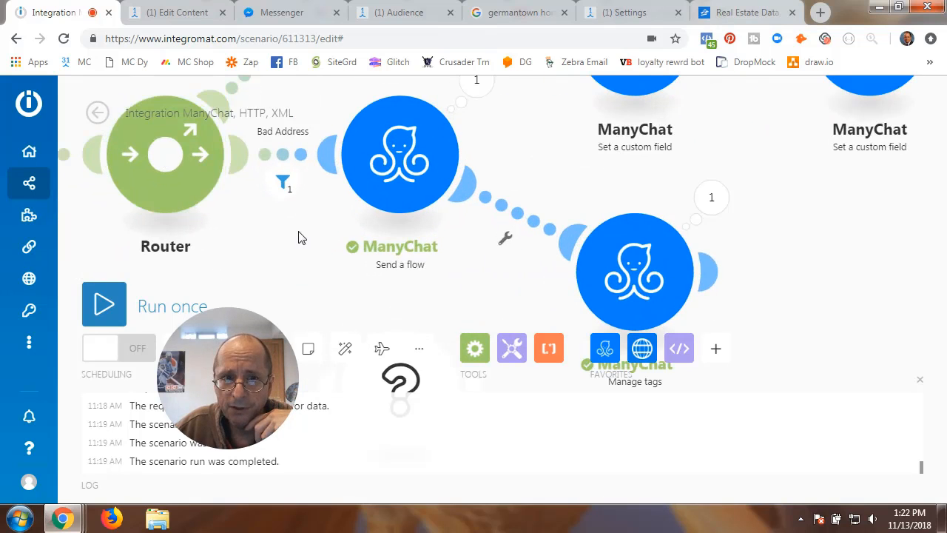
pyautogui.moveTo(301, 238); pyautogui.dragTo(370, 313)
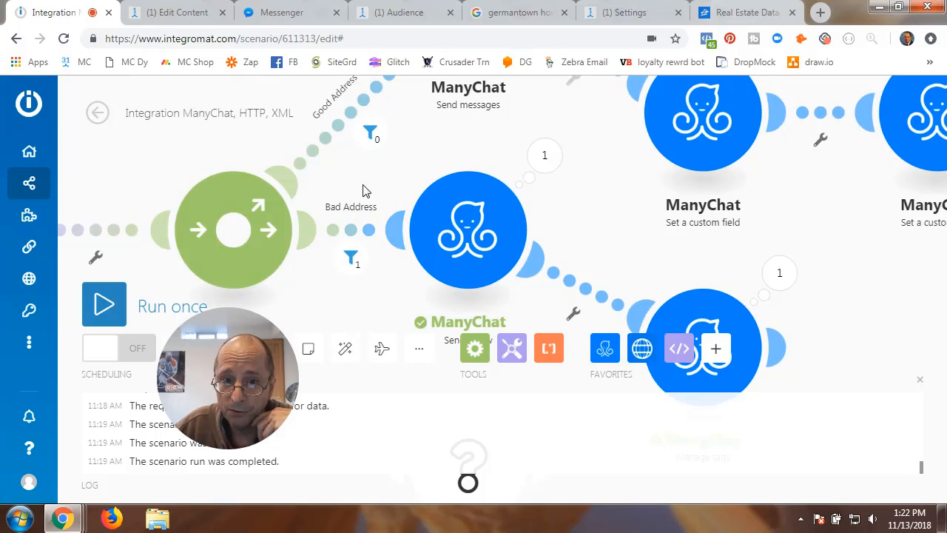
pyautogui.click(392, 235)
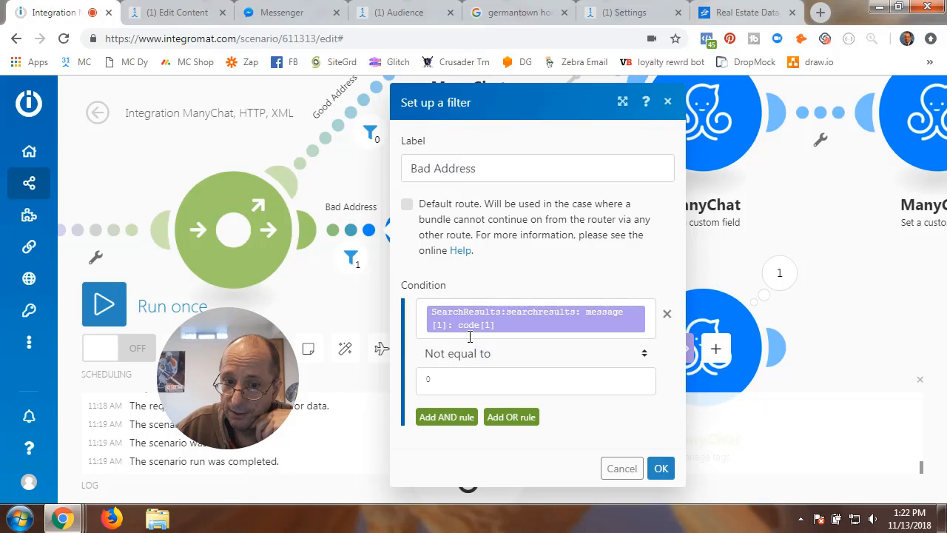
pyautogui.click(666, 472)
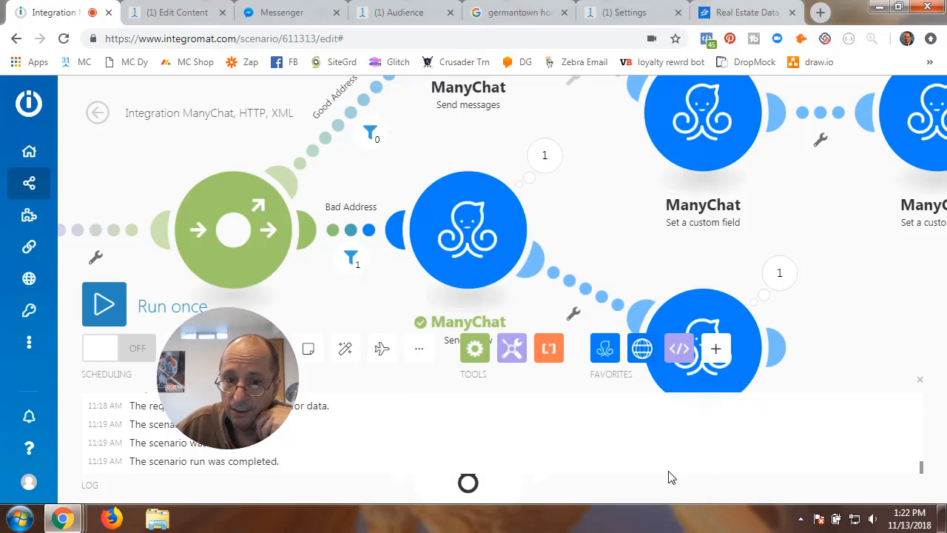
# - Add a ManyChat module after Manage tags, then switch to ManyChat's Bad Address Flow
pyautogui.moveTo(630, 239); pyautogui.dragTo(597, 173)
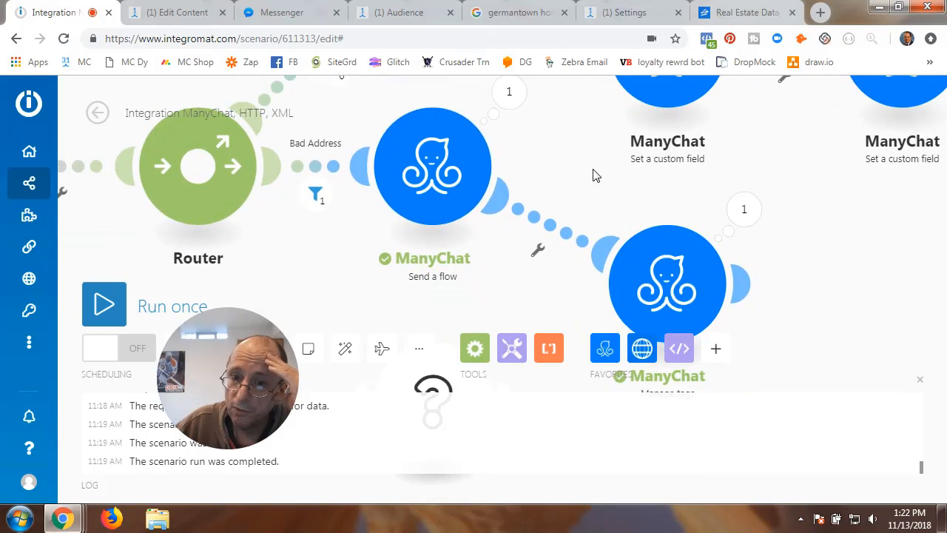
pyautogui.click(741, 283)
pyautogui.click(654, 207)
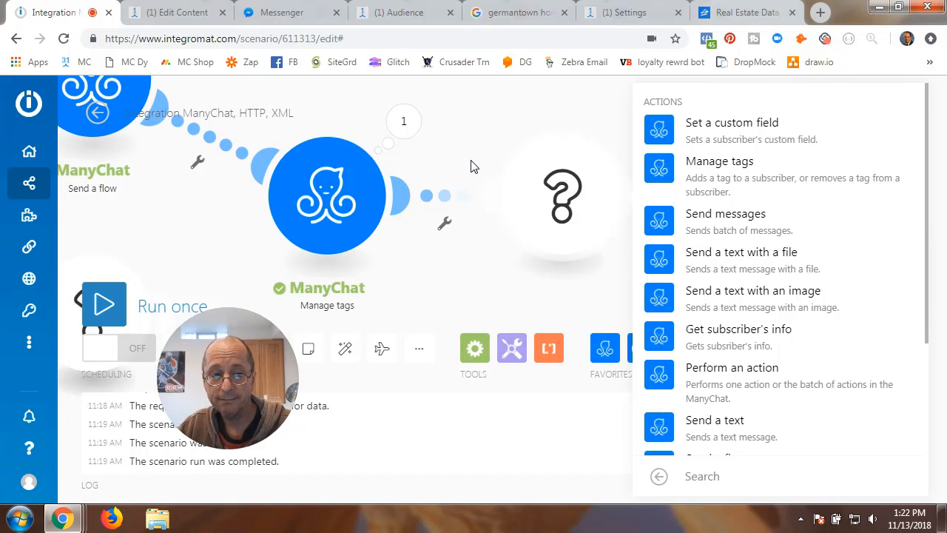
pyautogui.click(174, 13)
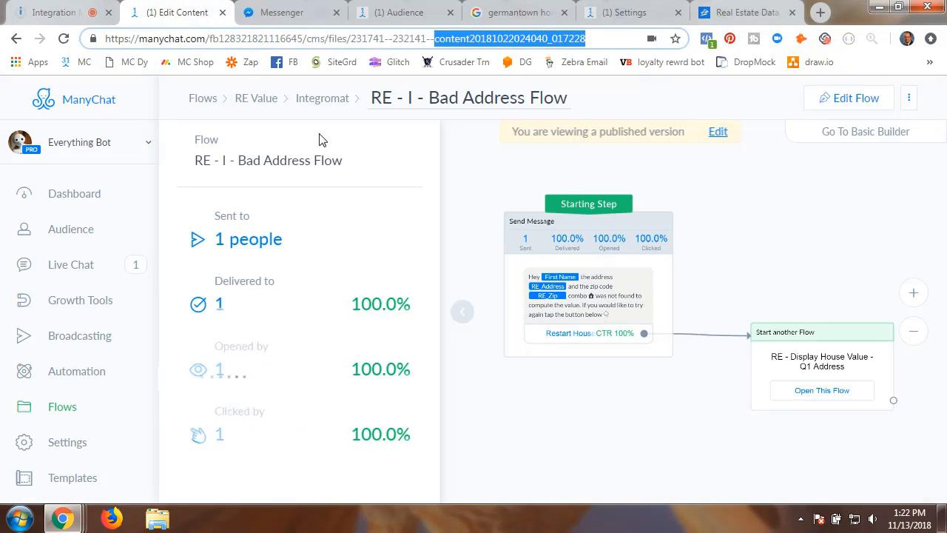
# - Check the starting-step actions of RE - I - Display House Value - Summary, including removing RE_Bad_Address_House_Value
pyautogui.click(317, 104)
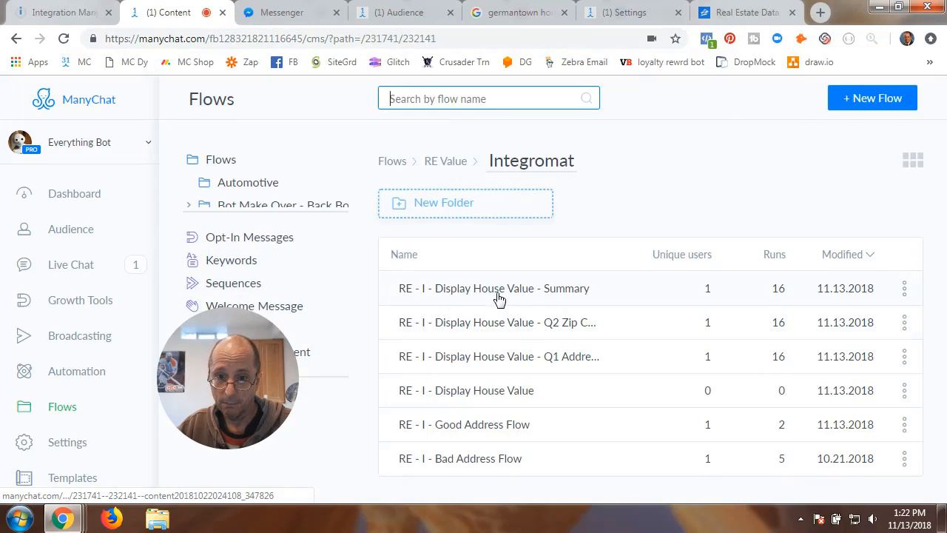
pyautogui.click(498, 297)
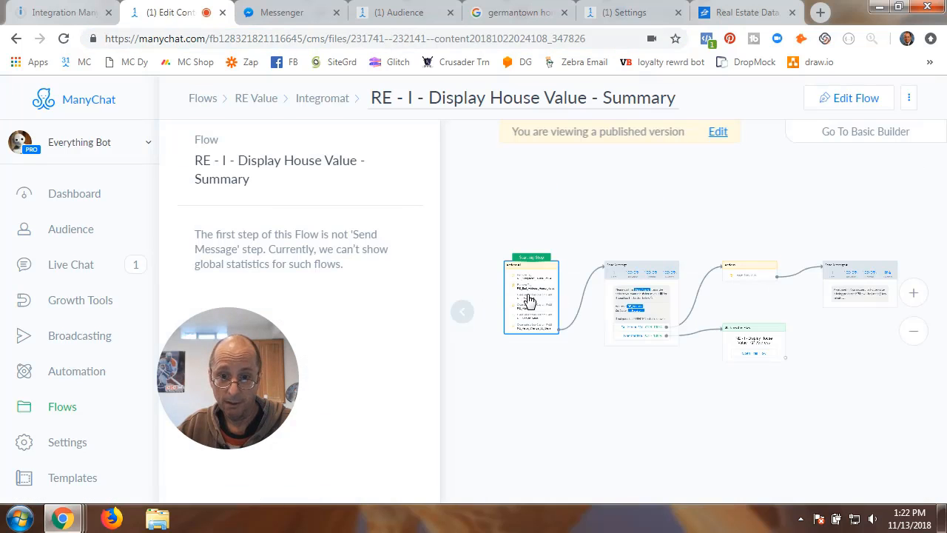
pyautogui.click(529, 300)
pyautogui.scroll(-3, 311, 271)
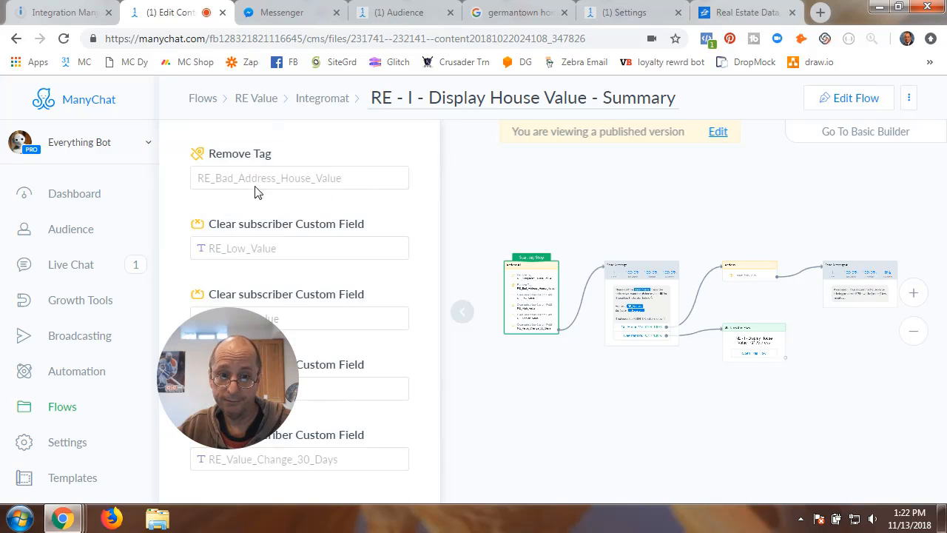
pyautogui.click(651, 172)
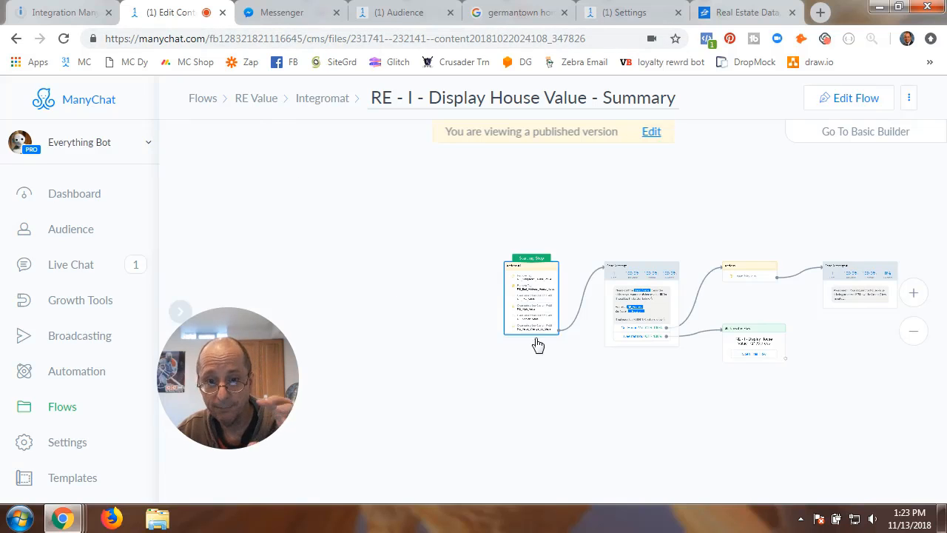
# - Make the new module a Manage tags action on Everything Bot ManyChat with Subscriber: ID mapped
pyautogui.click(78, 15)
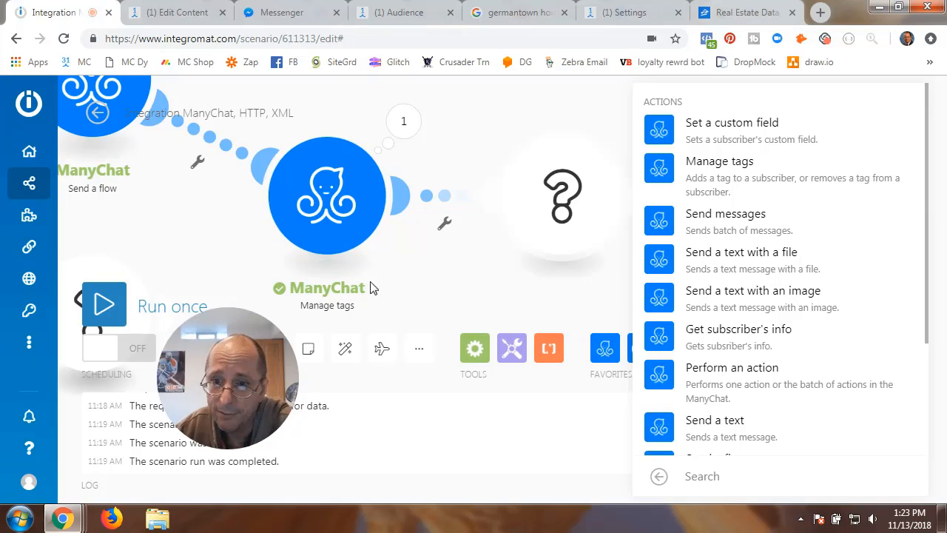
pyautogui.click(718, 180)
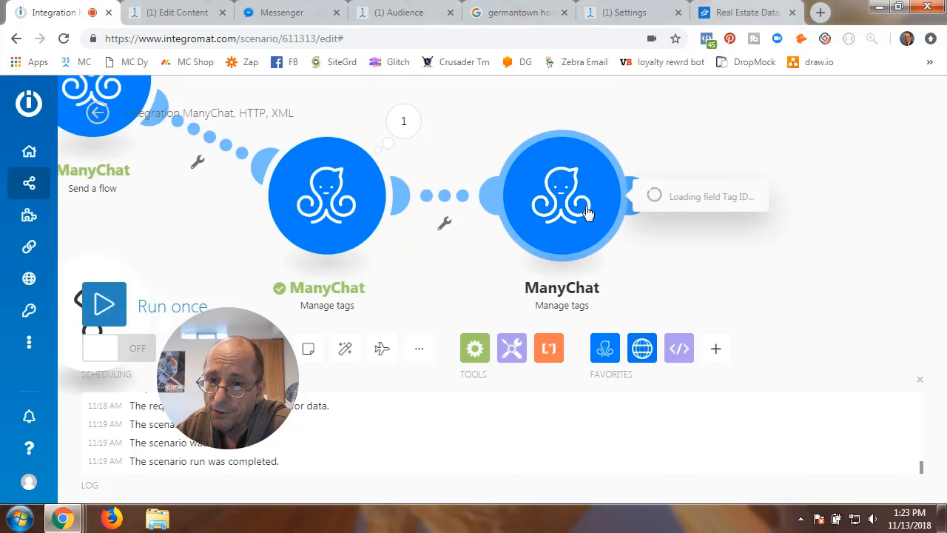
pyautogui.click(833, 171)
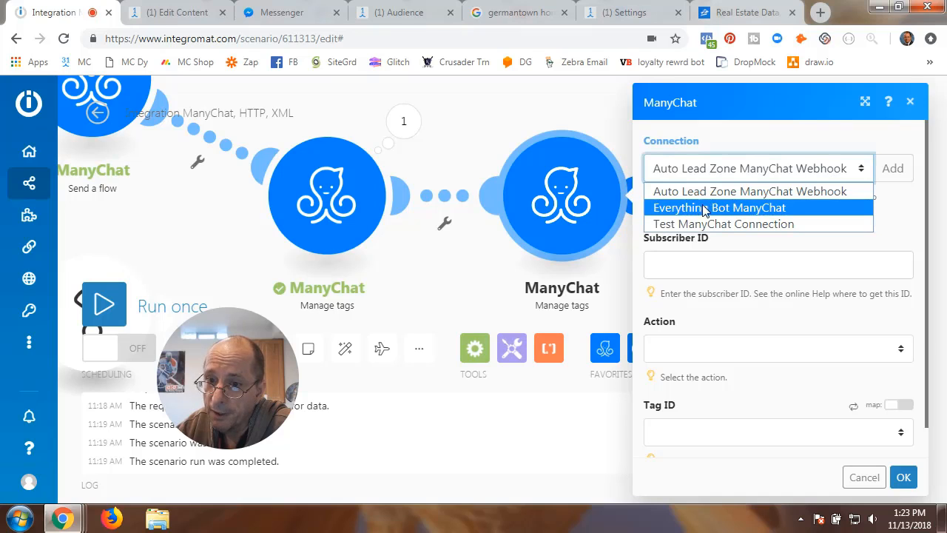
pyautogui.click(699, 208)
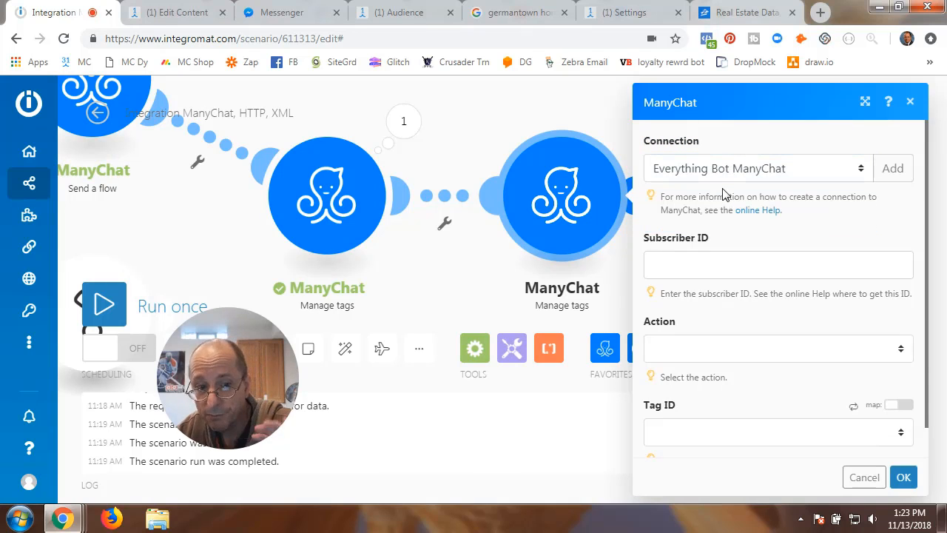
pyautogui.click(666, 267)
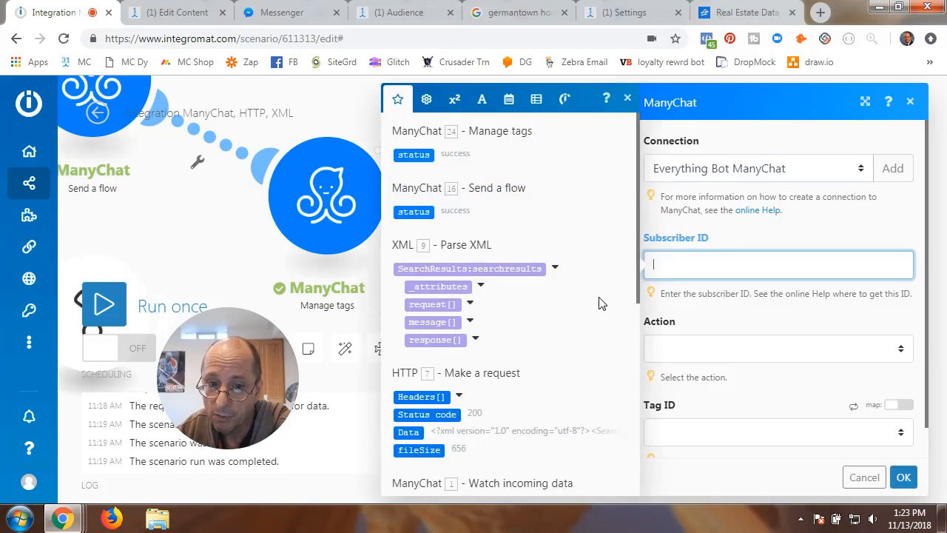
pyautogui.scroll(-5, 522, 373)
pyautogui.scroll(3, 430, 292)
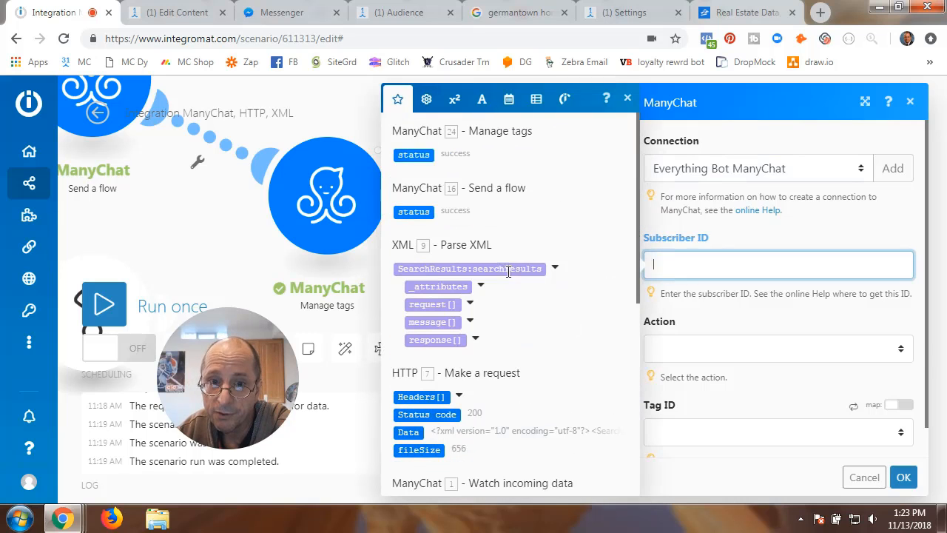
pyautogui.scroll(-4, 454, 320)
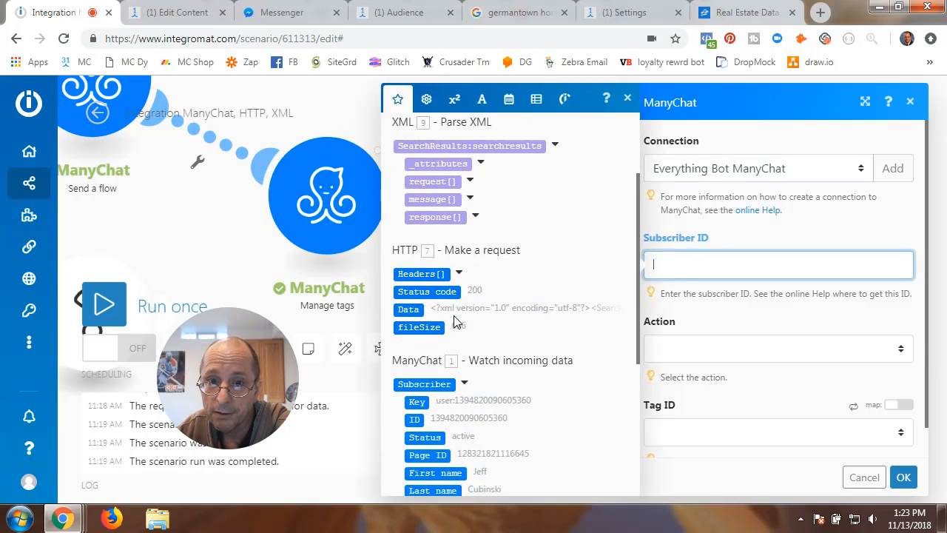
pyautogui.click(416, 297)
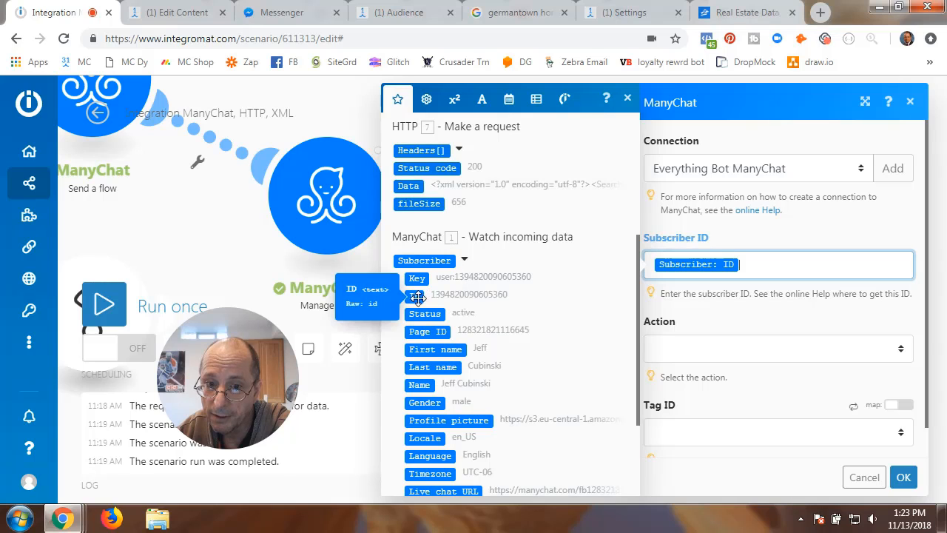
# - Set the action to 'Add a tag' with tag RE_Bad_Address_House_Value and confirm
pyautogui.click(684, 350)
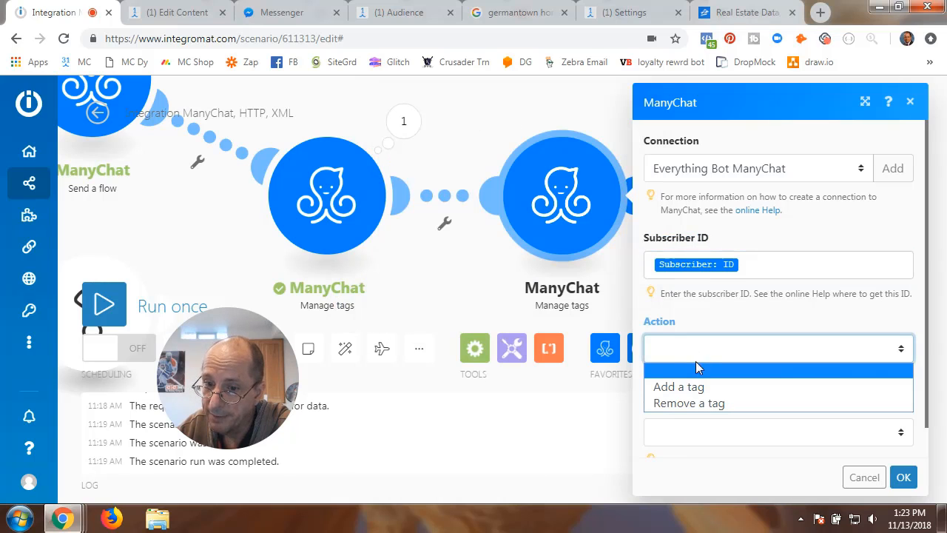
pyautogui.click(685, 388)
pyautogui.scroll(-1, 729, 399)
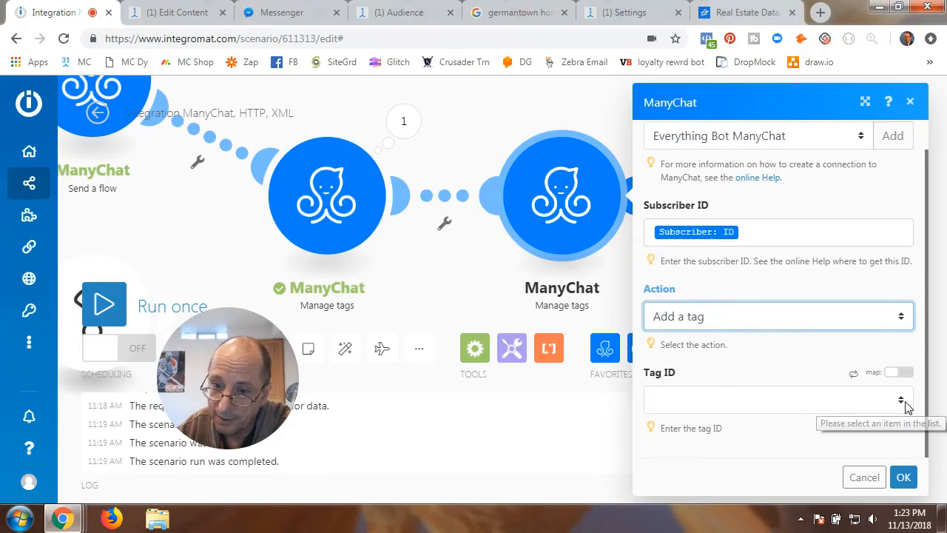
pyautogui.click(889, 407)
pyautogui.scroll(-10, 675, 253)
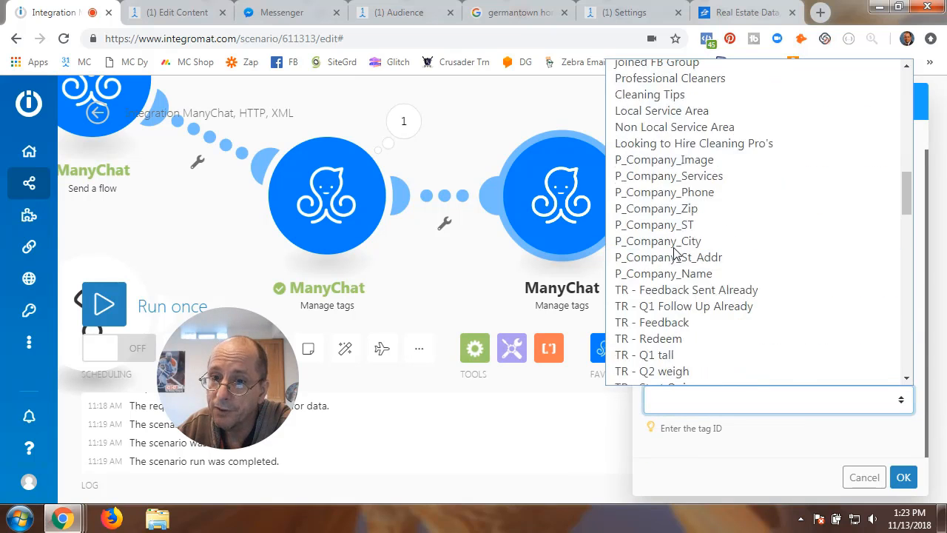
pyautogui.scroll(10, 675, 253)
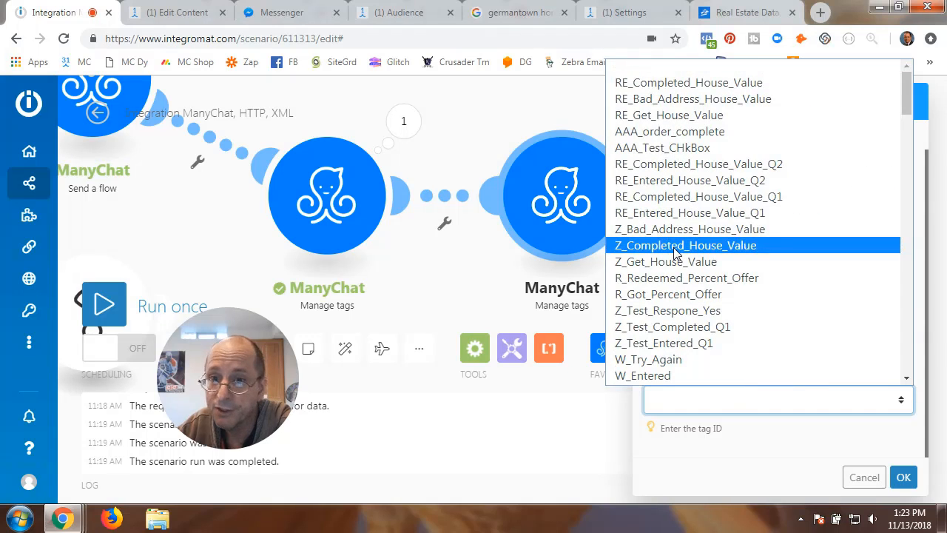
pyautogui.click(672, 104)
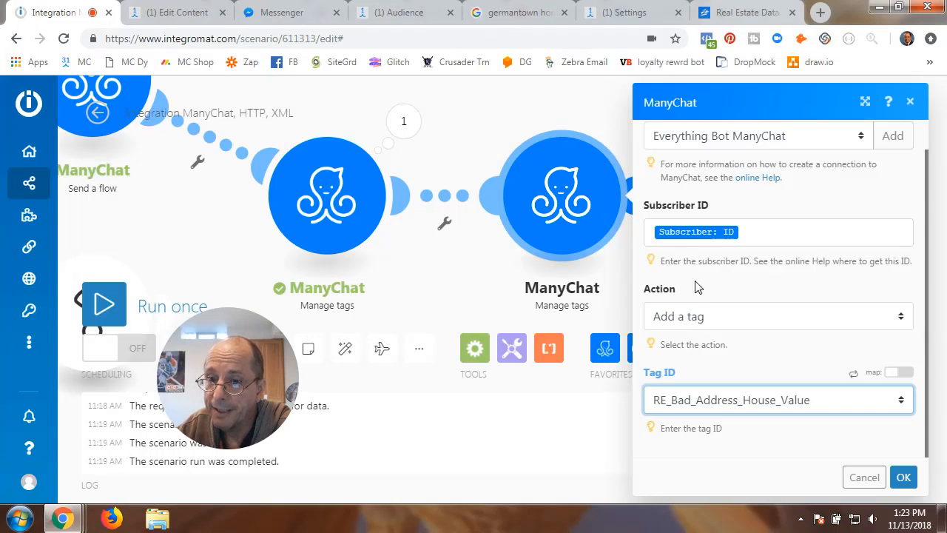
pyautogui.click(903, 476)
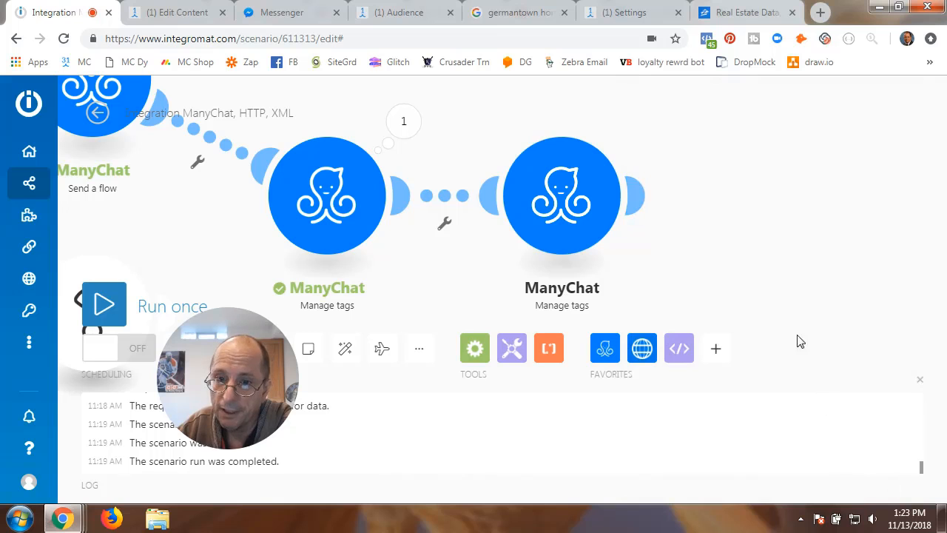
# - Delete the second, duplicate Manage tags module
pyautogui.rightClick(568, 206)
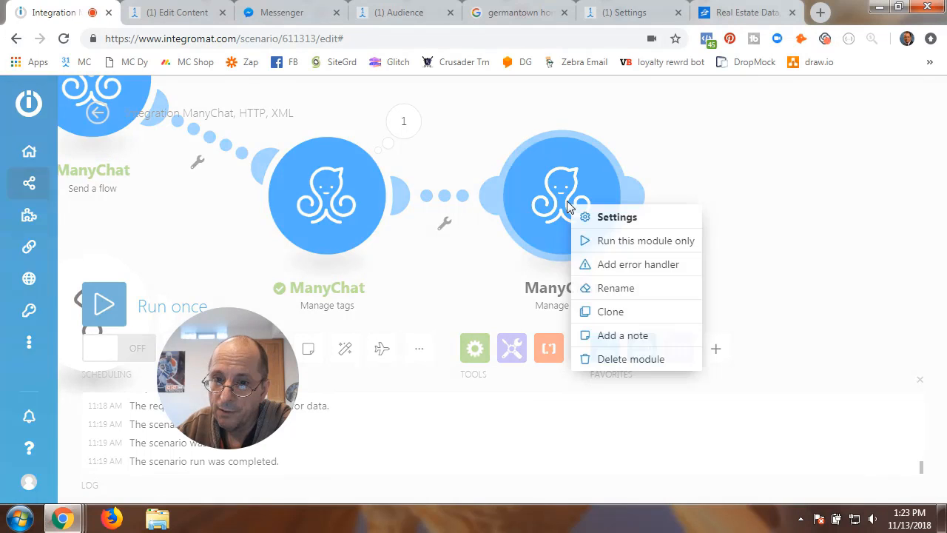
pyautogui.click(611, 359)
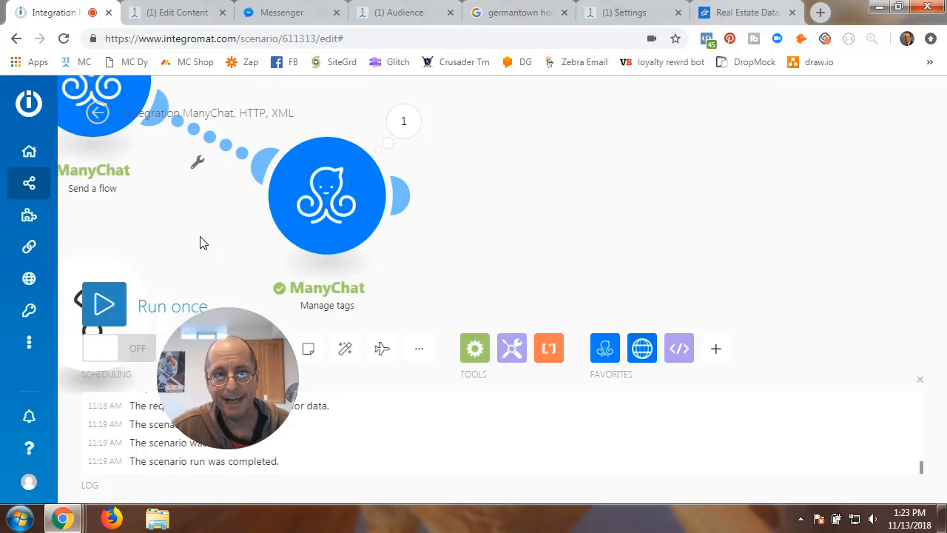
pyautogui.scroll(-2, 205, 240)
# - Save the scenario and review the Good Address branch's ManyChat steps
pyautogui.moveTo(207, 237); pyautogui.dragTo(535, 247)
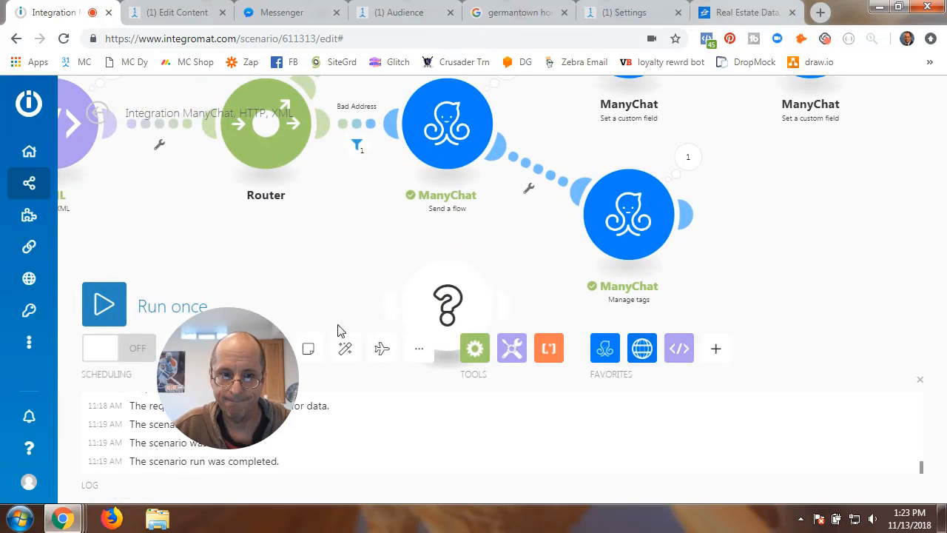
pyautogui.moveTo(227, 374); pyautogui.dragTo(400, 420)
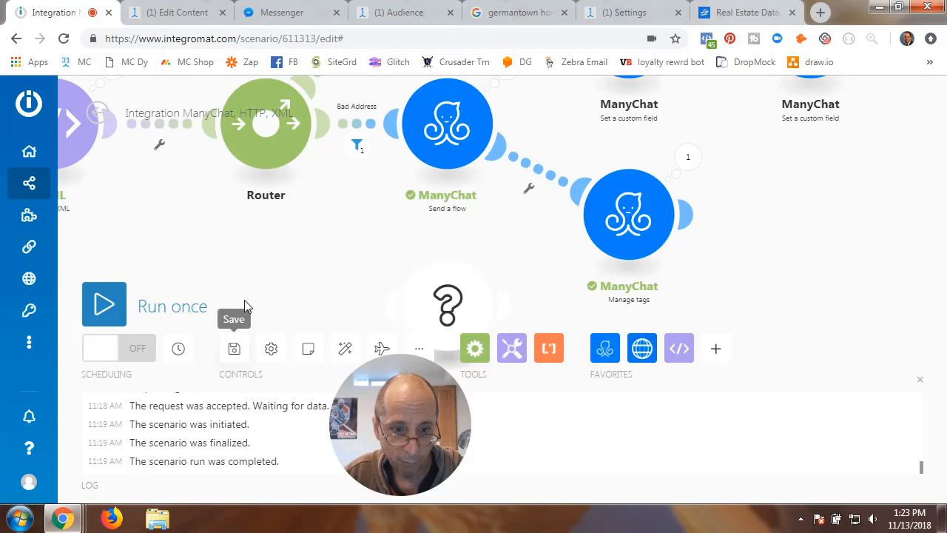
pyautogui.click(233, 353)
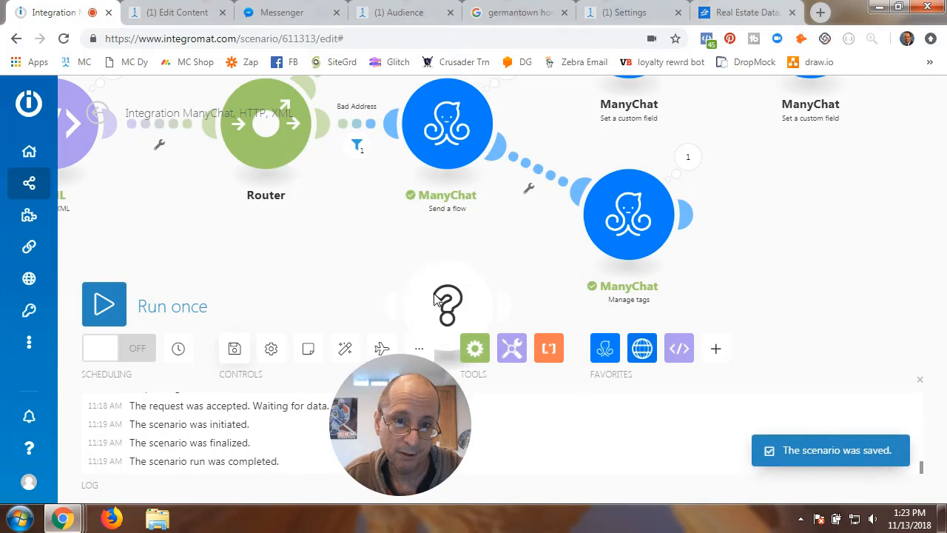
pyautogui.scroll(-1, 345, 258)
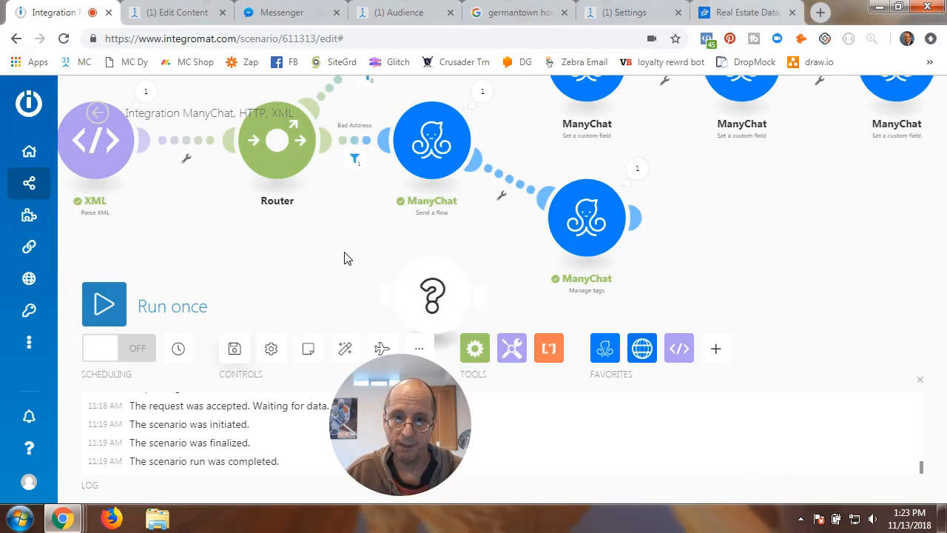
pyautogui.scroll(-1, 338, 248)
pyautogui.moveTo(332, 234); pyautogui.dragTo(355, 317)
pyautogui.moveTo(691, 268); pyautogui.dragTo(655, 292)
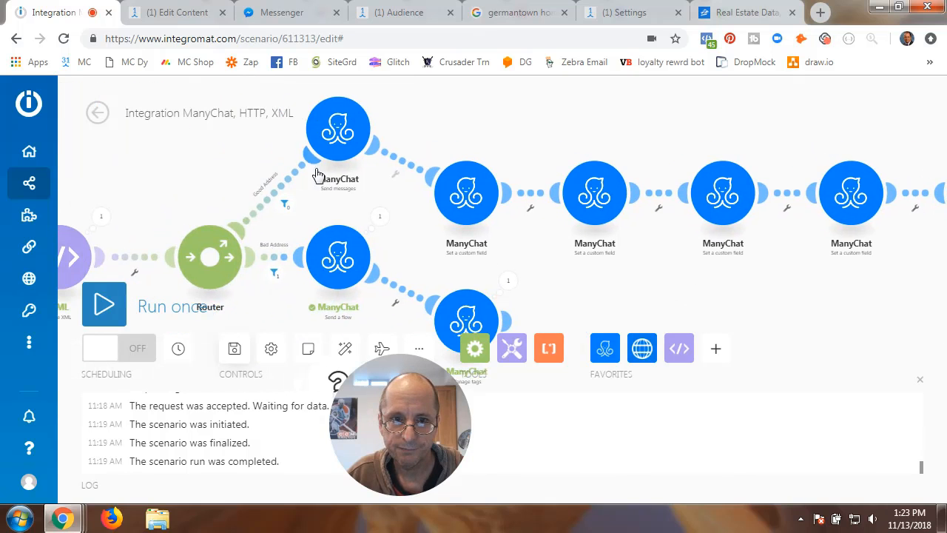
pyautogui.click(303, 168)
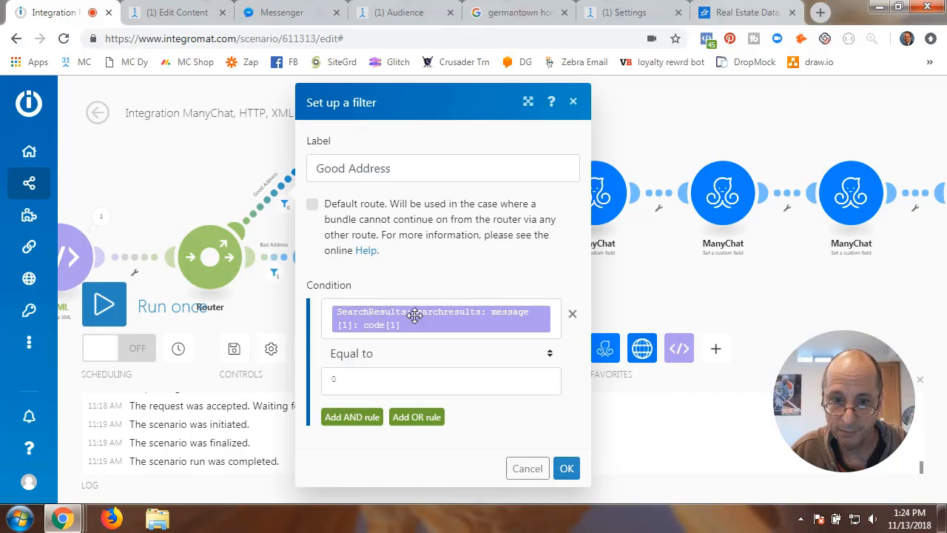
pyautogui.moveTo(501, 323)
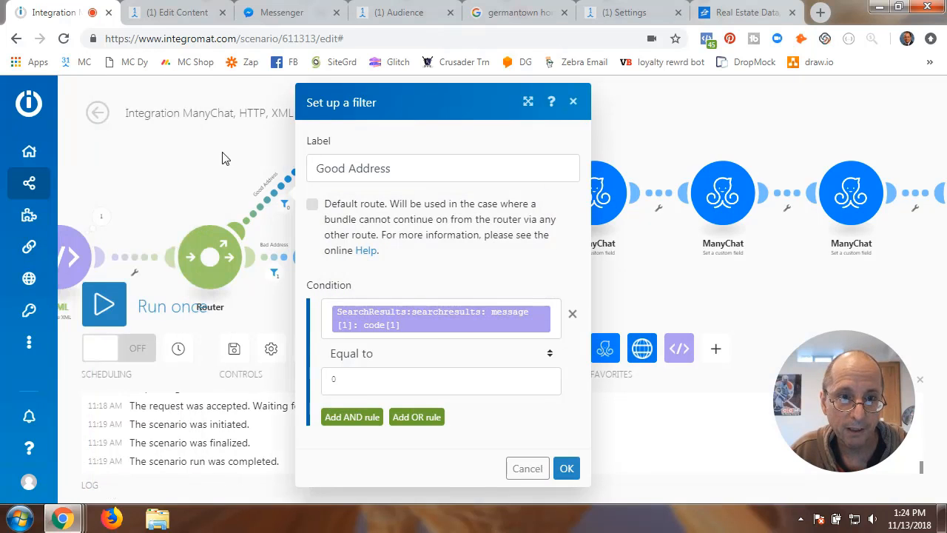
pyautogui.moveTo(226, 158); pyautogui.dragTo(421, 152)
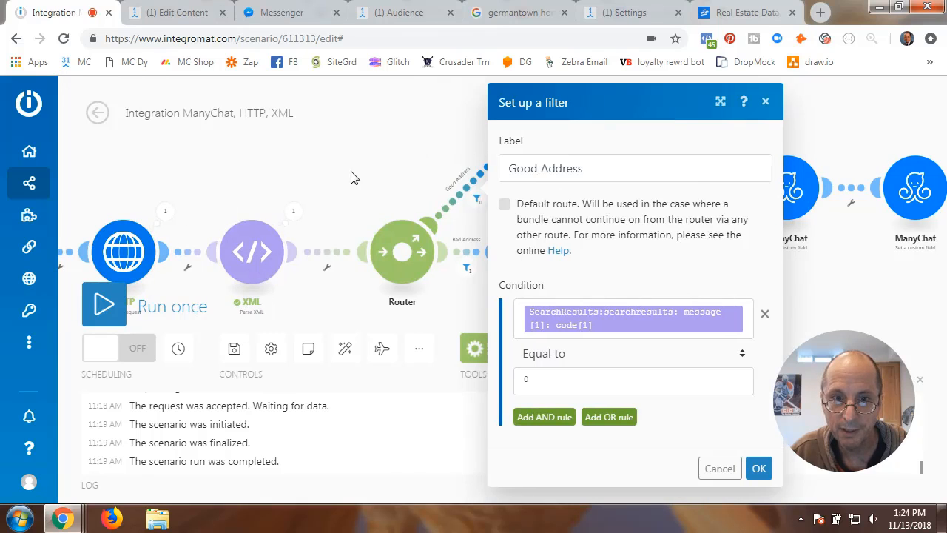
pyautogui.moveTo(376, 170); pyautogui.dragTo(109, 150)
pyautogui.moveTo(305, 318)
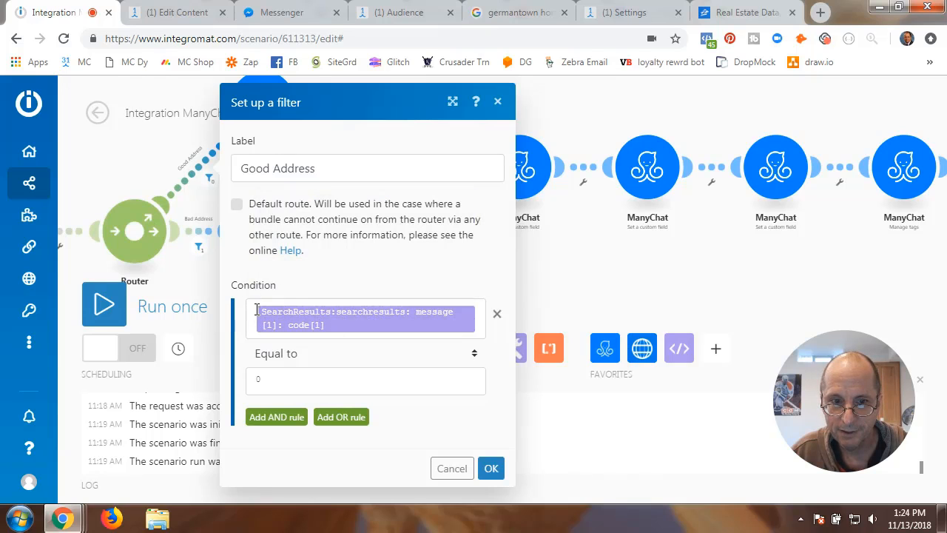
pyautogui.click(490, 468)
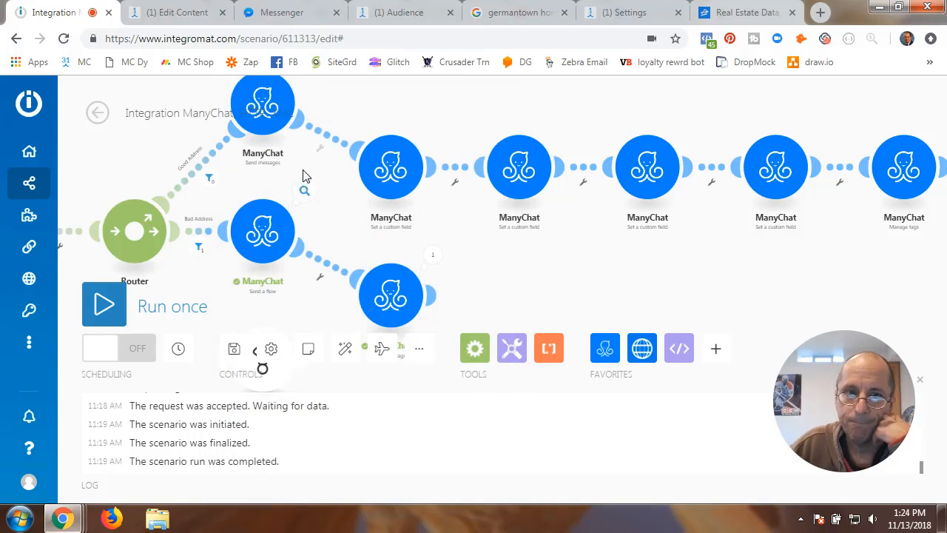
# - Append a ManyChat Send messages module after the Good Address branch's Send a flow module
pyautogui.moveTo(353, 98); pyautogui.dragTo(413, 164)
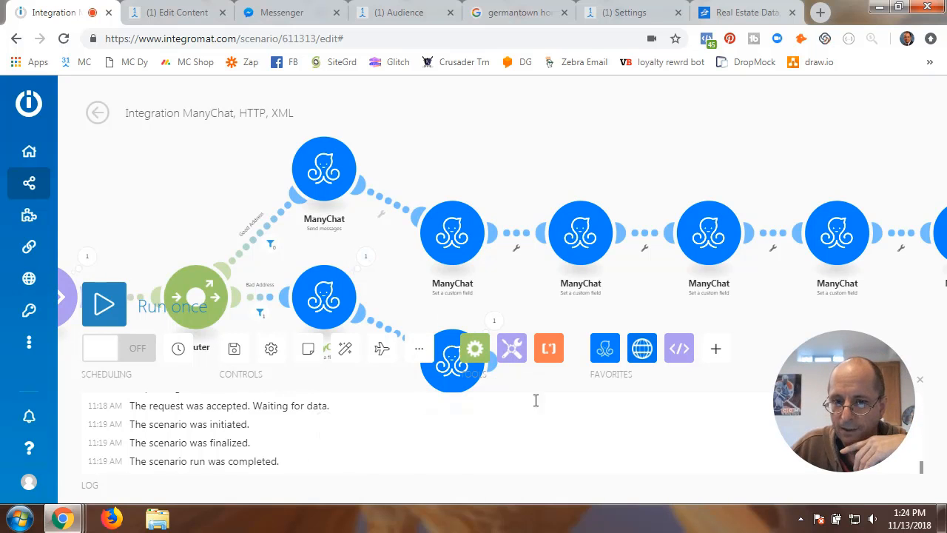
pyautogui.moveTo(663, 160); pyautogui.dragTo(256, 115)
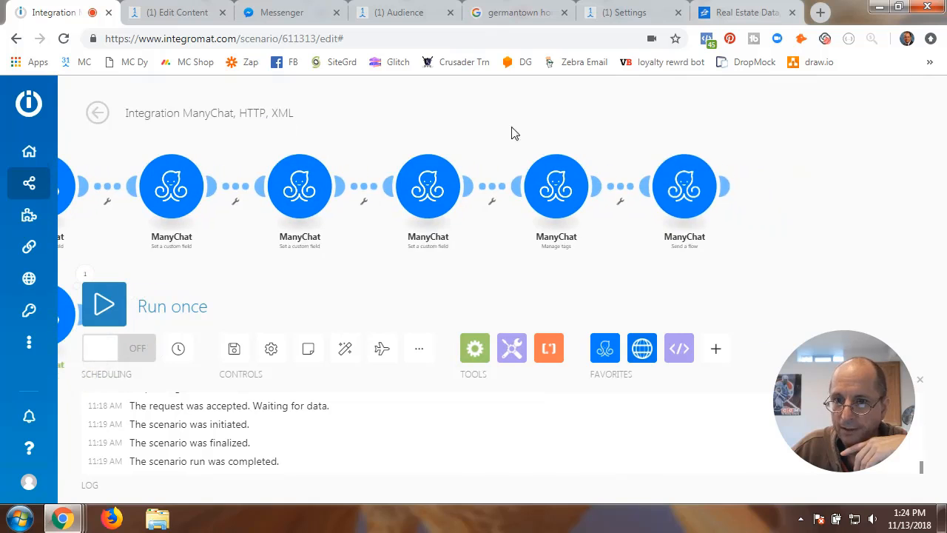
pyautogui.click(729, 189)
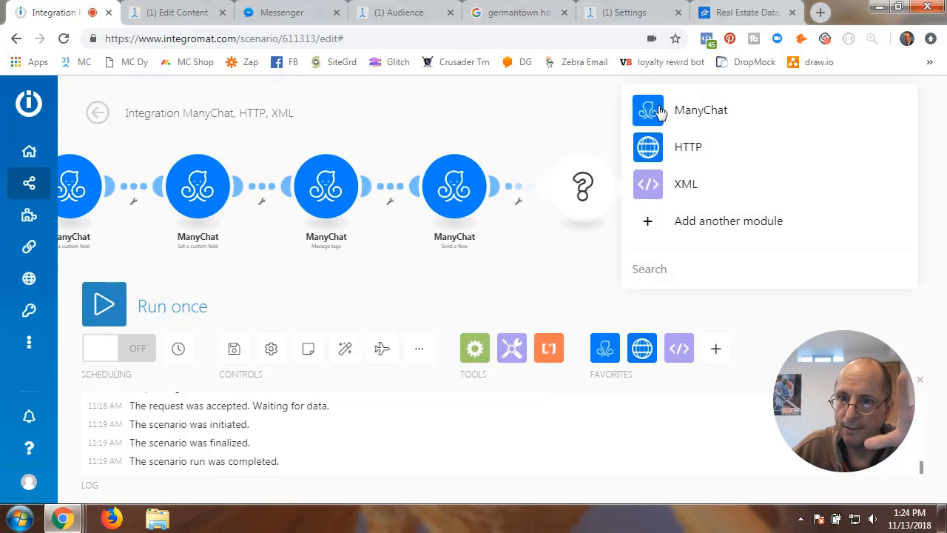
pyautogui.click(655, 109)
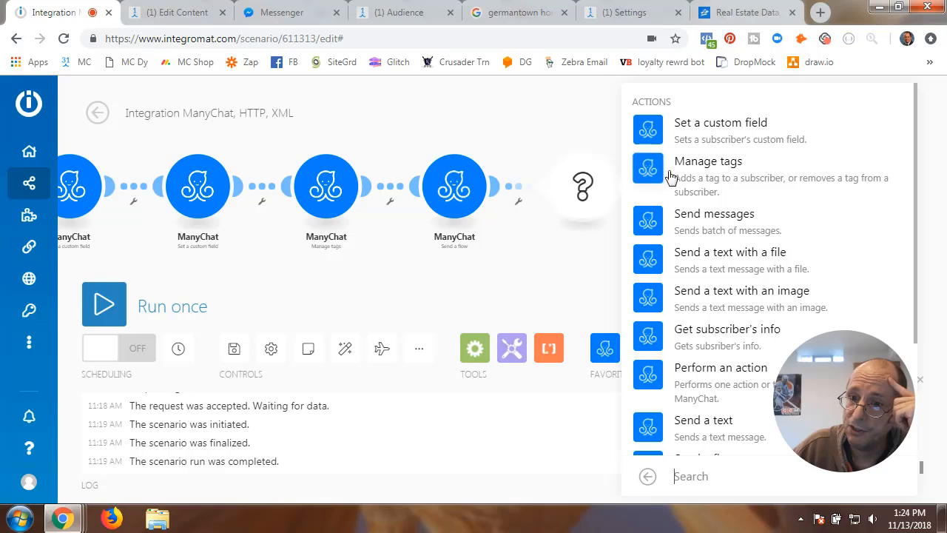
pyautogui.click(703, 222)
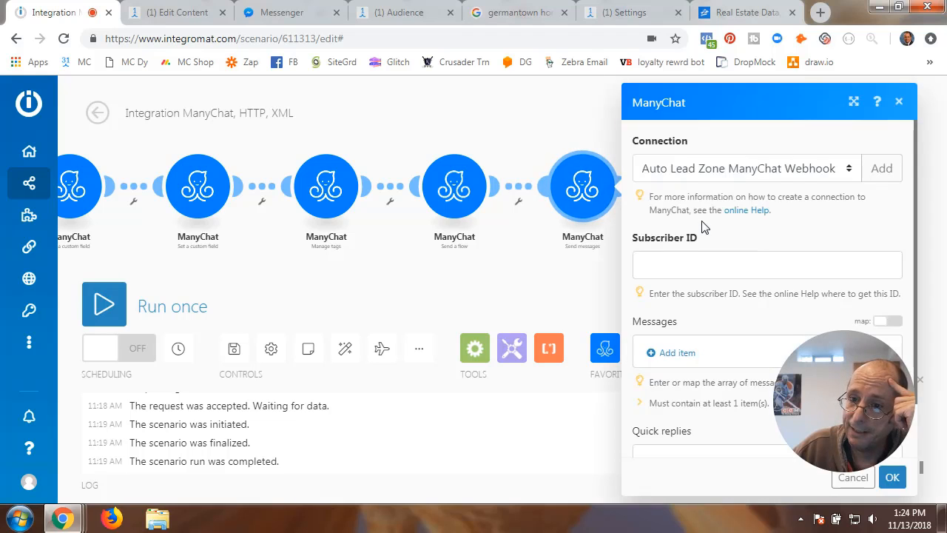
# - Set the Send messages connection to Everything Bot ManyChat and map Subscriber: ID into Subscriber ID
pyautogui.click(849, 170)
pyautogui.click(688, 206)
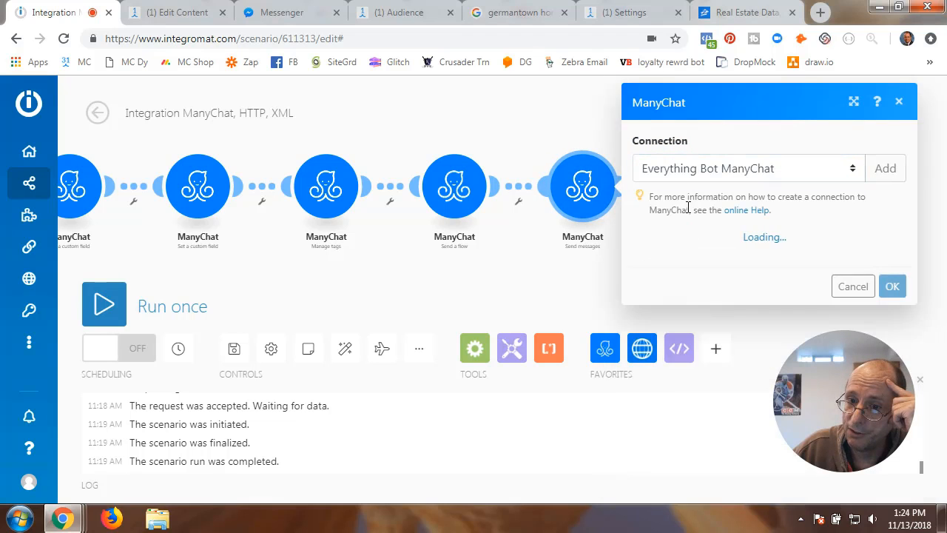
pyautogui.scroll(-1, 671, 222)
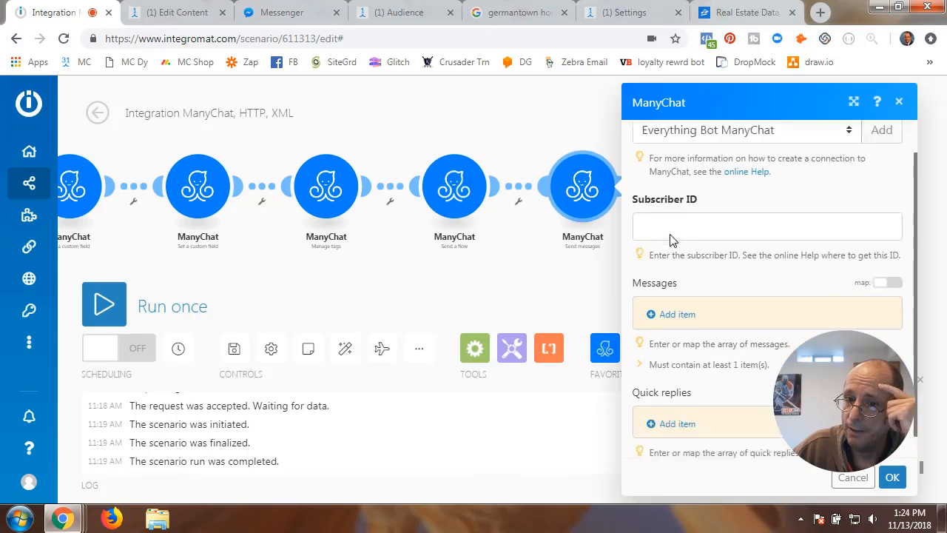
pyautogui.click(671, 206)
pyautogui.scroll(-5, 474, 354)
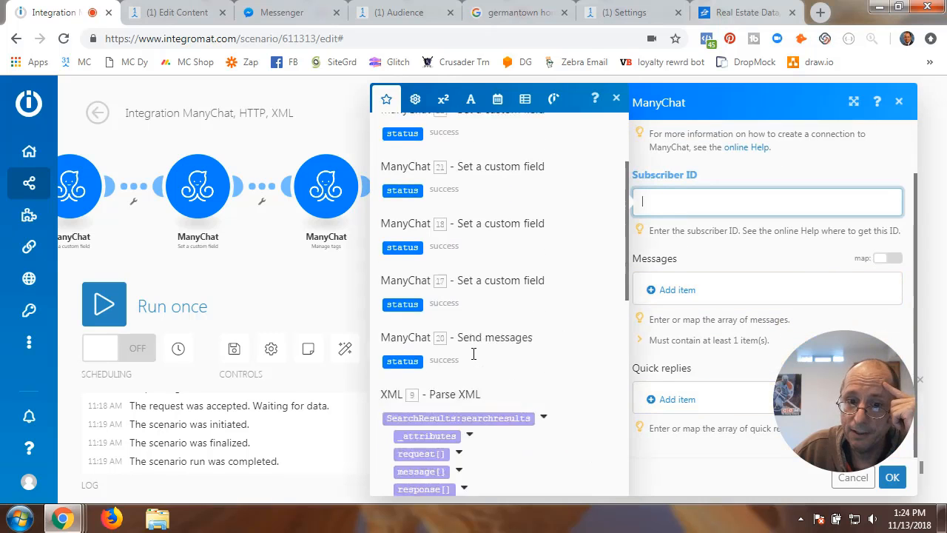
pyautogui.scroll(5, 474, 356)
pyautogui.scroll(-8, 474, 354)
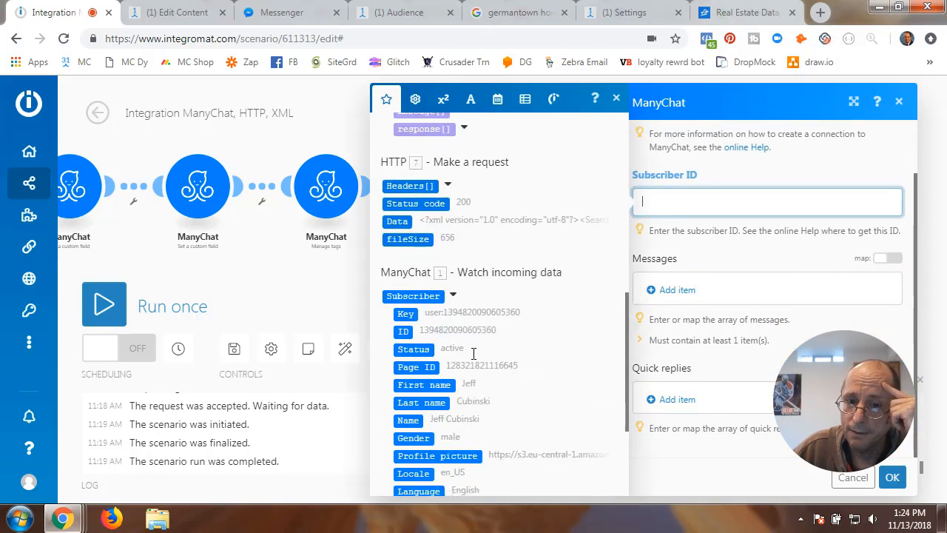
pyautogui.click(407, 210)
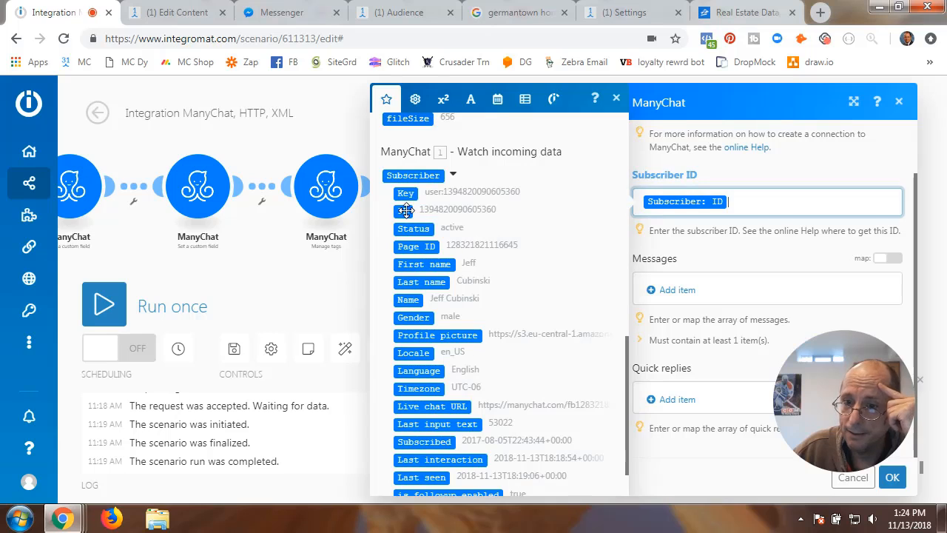
pyautogui.click(715, 258)
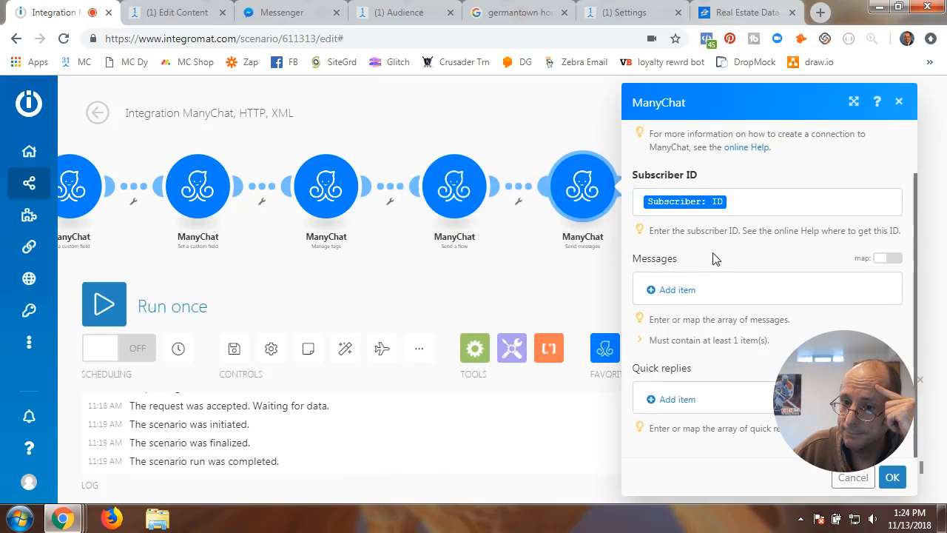
# - Try adding message items of type Other and Text, discarding each
pyautogui.click(674, 293)
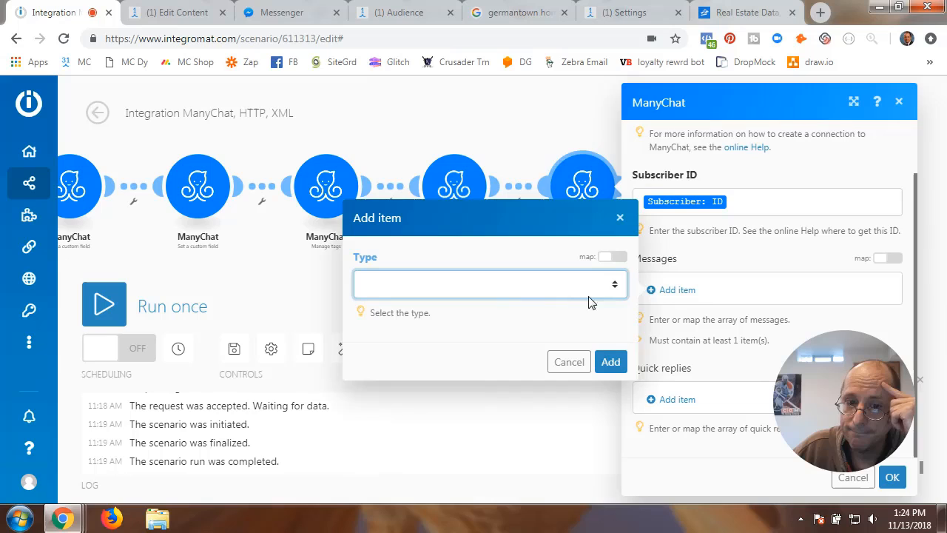
pyautogui.click(508, 287)
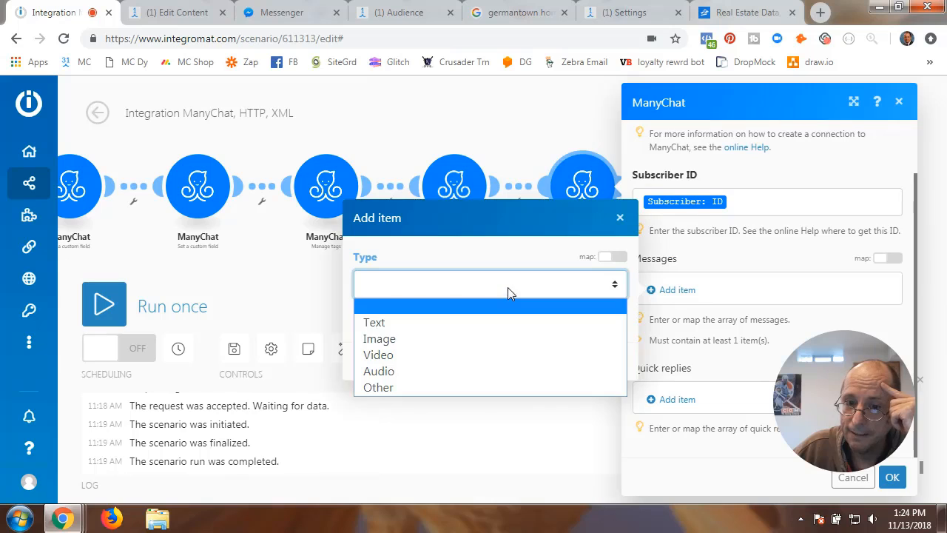
pyautogui.click(387, 389)
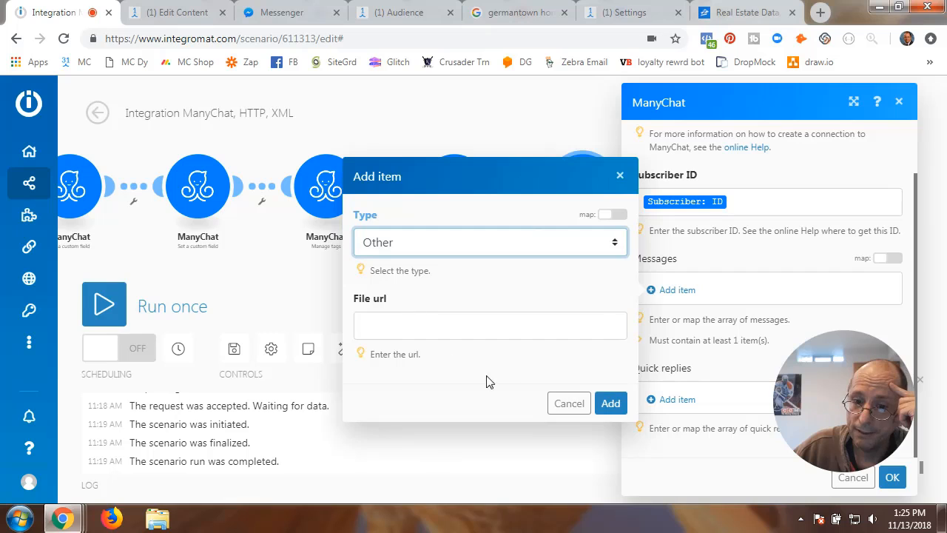
pyautogui.click(567, 403)
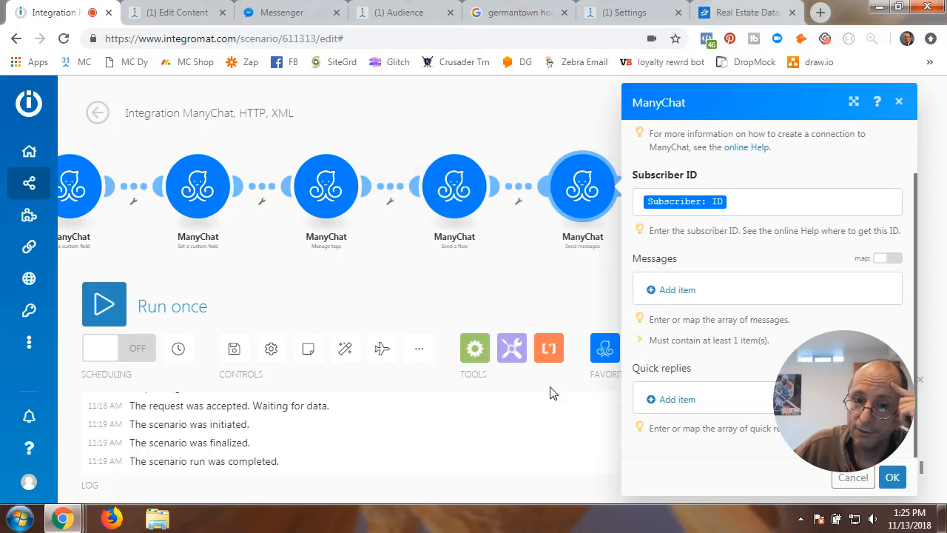
pyautogui.click(670, 292)
pyautogui.click(390, 296)
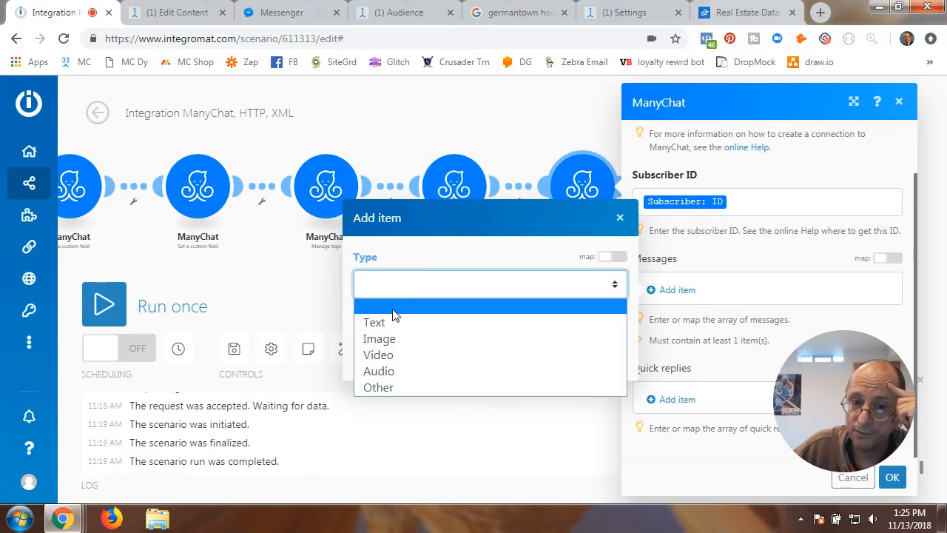
pyautogui.click(385, 321)
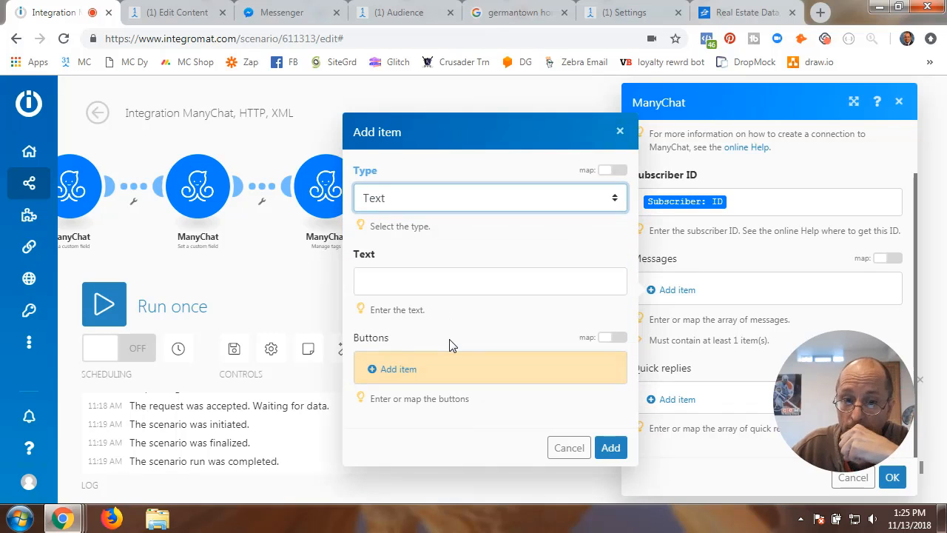
pyautogui.click(382, 280)
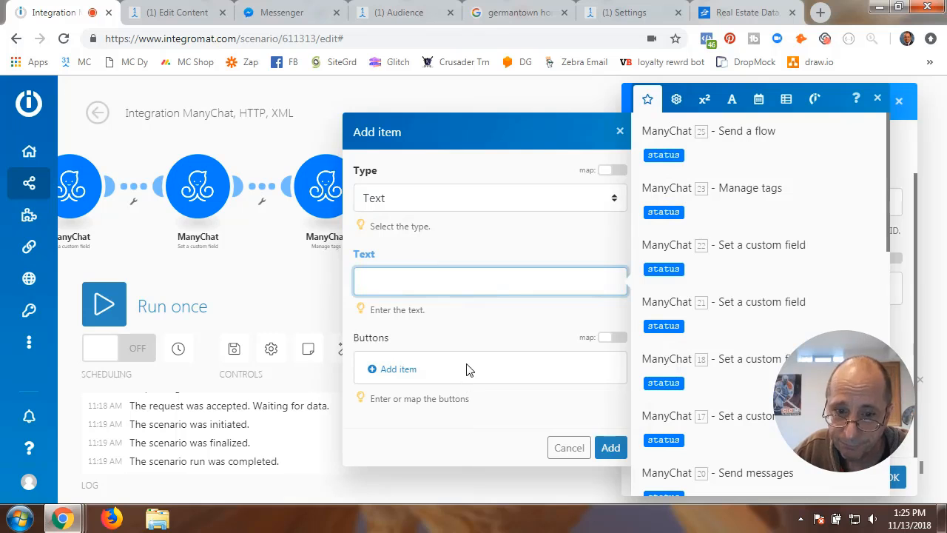
pyautogui.click(569, 448)
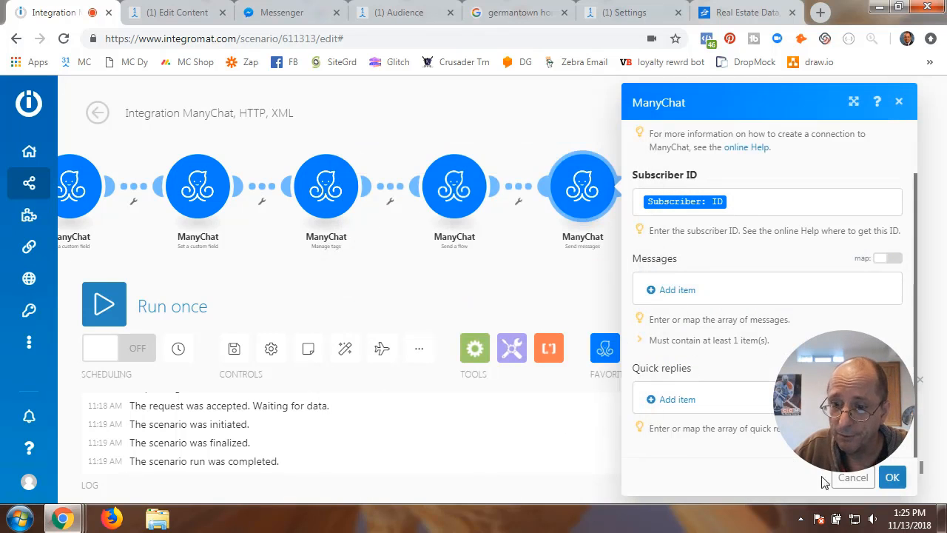
# - Delete the new Send messages module and open the Good Address greeting message with low and high house values
pyautogui.click(897, 480)
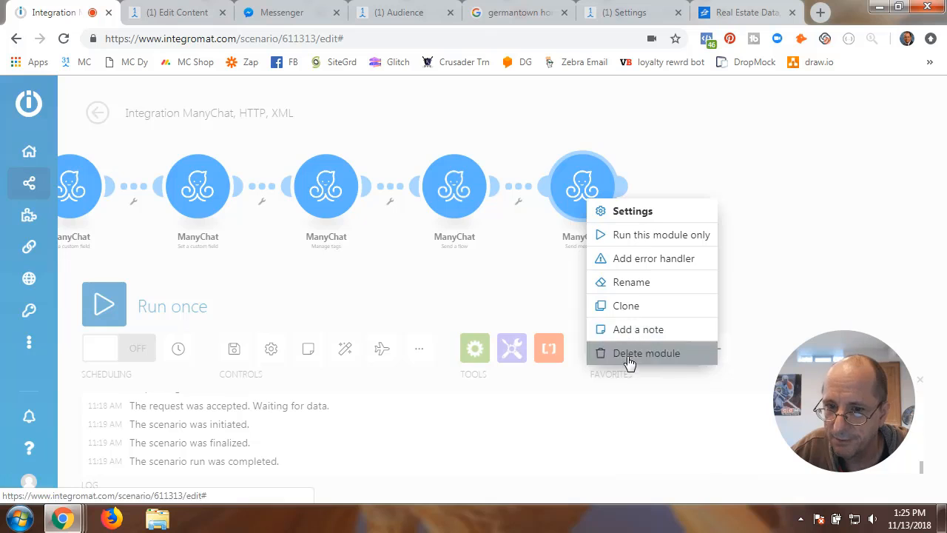
pyautogui.click(627, 355)
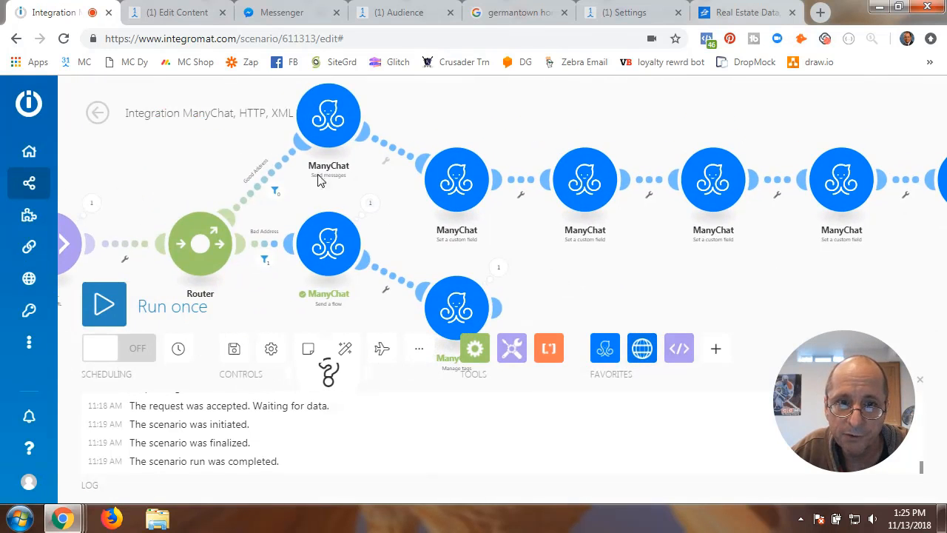
pyautogui.click(331, 124)
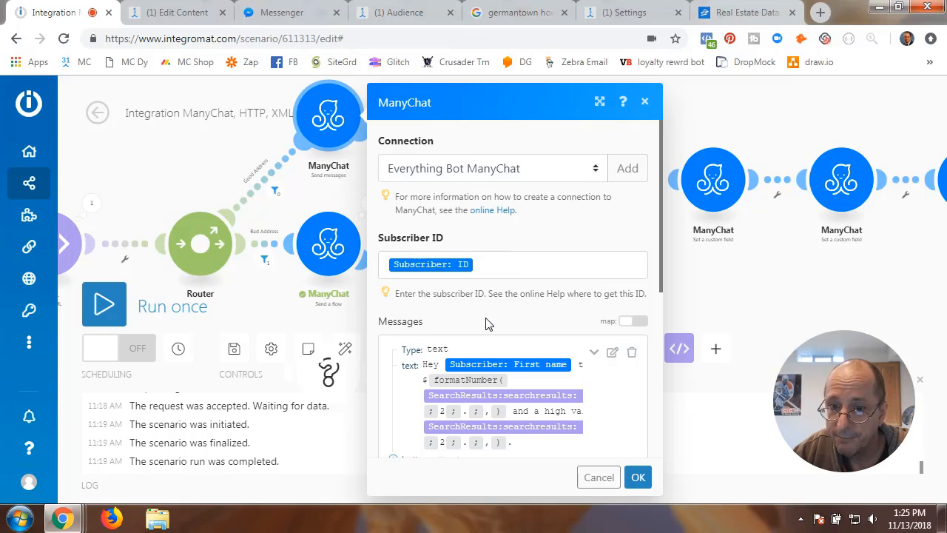
pyautogui.scroll(-3, 488, 324)
pyautogui.scroll(1, 488, 324)
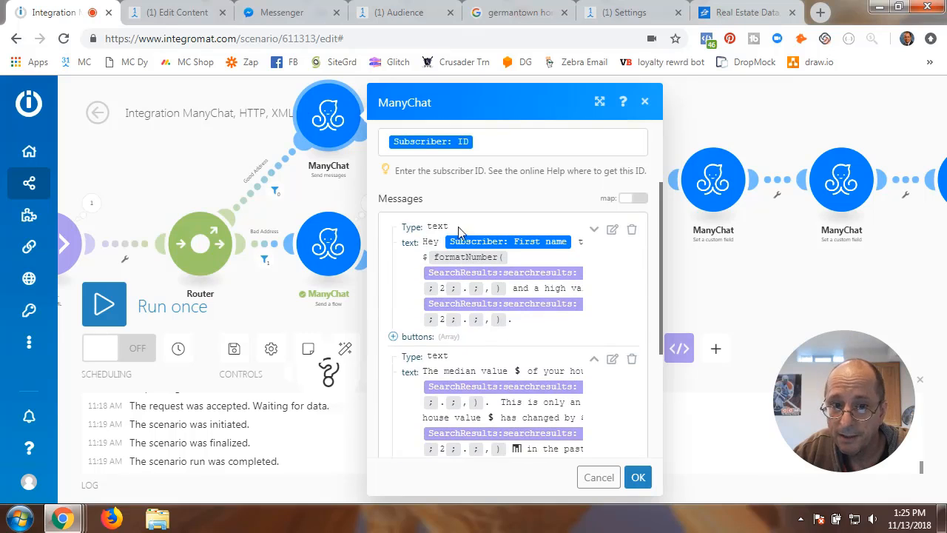
pyautogui.click(612, 231)
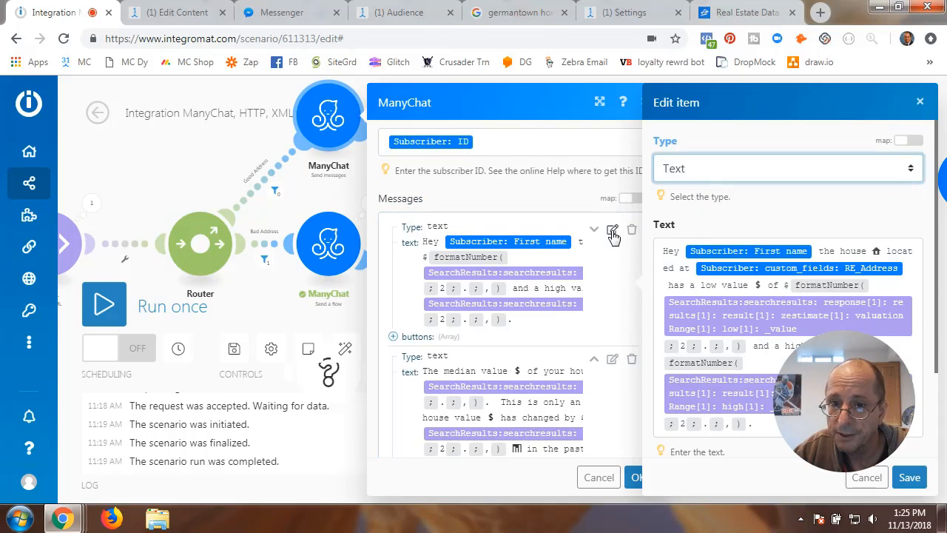
pyautogui.scroll(-3, 374, 384)
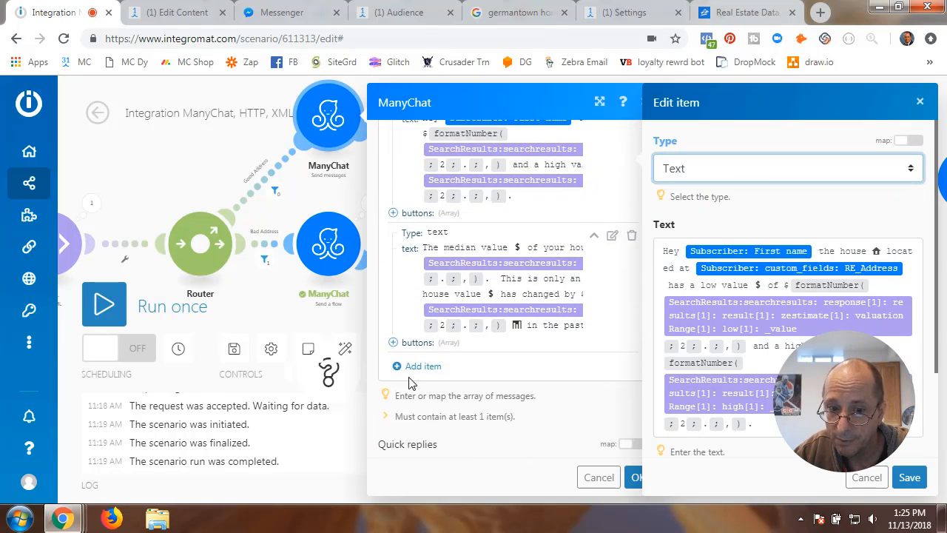
pyautogui.moveTo(833, 403); pyautogui.dragTo(184, 399)
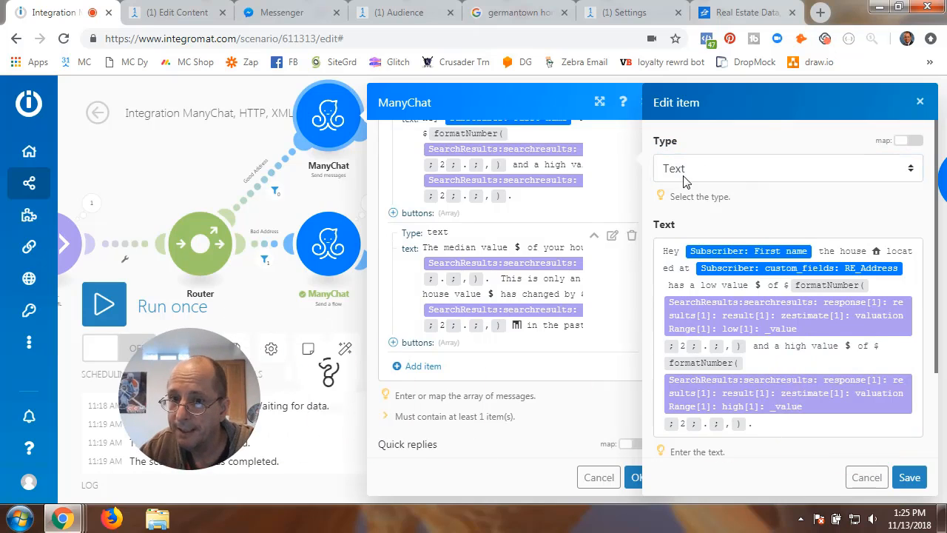
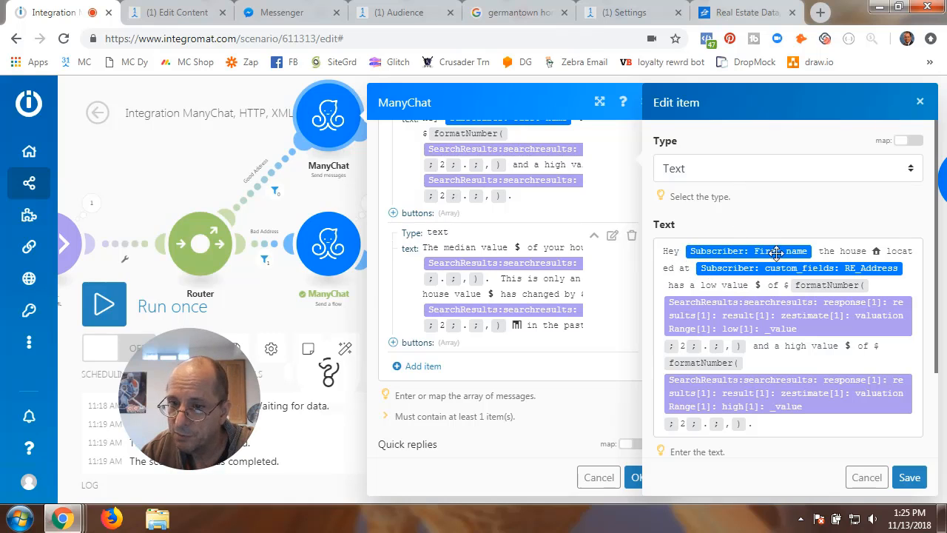
# - Try inserting the subscriber's First name and RE_Address fields into the message, removing each again
pyautogui.click(819, 251)
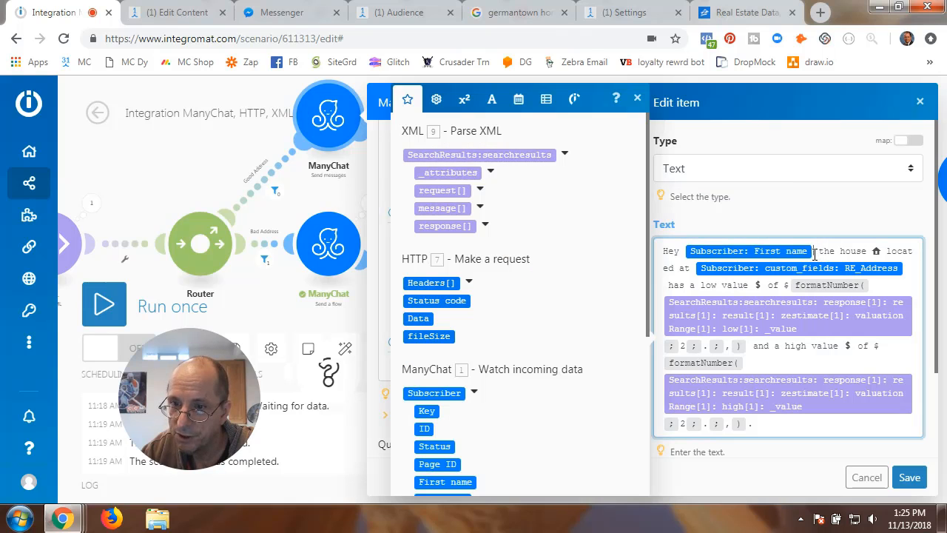
pyautogui.scroll(-4, 470, 360)
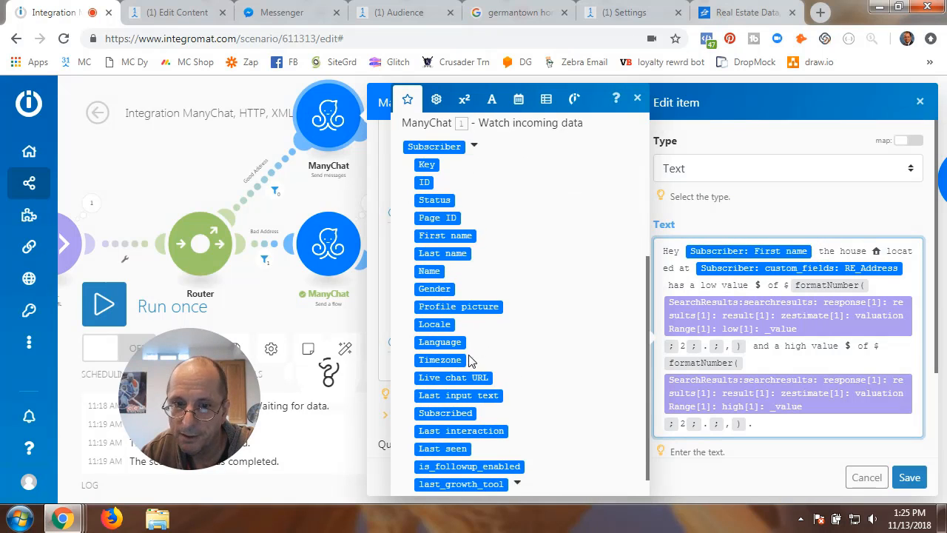
pyautogui.scroll(2, 469, 359)
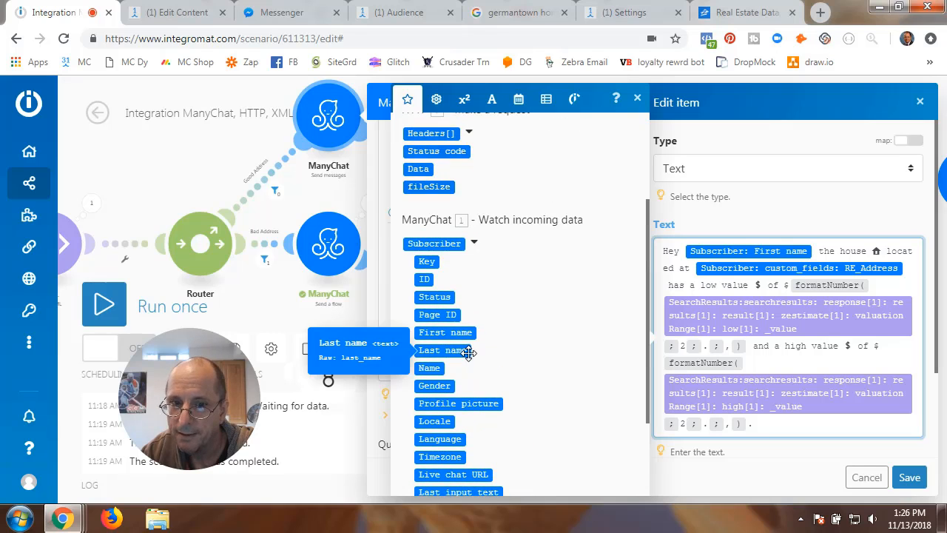
pyautogui.click(458, 332)
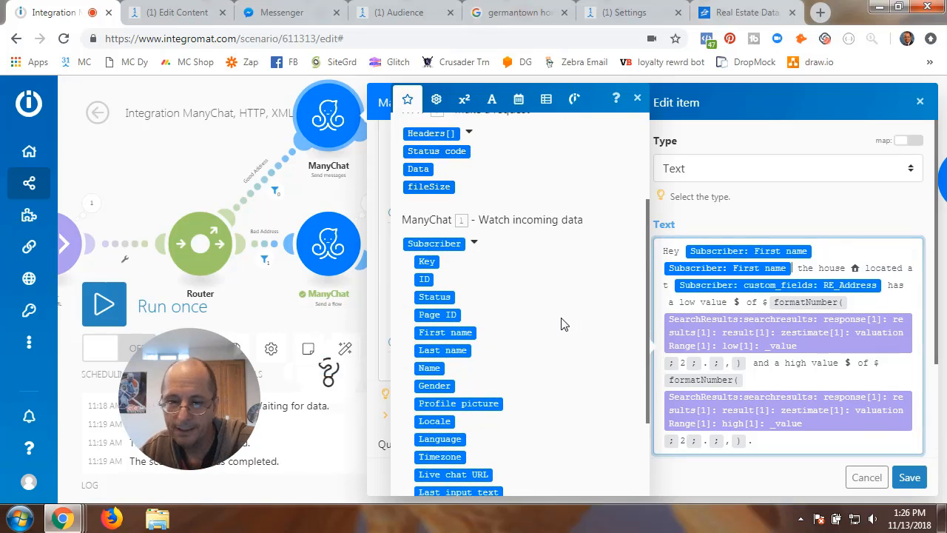
pyautogui.press('BackSpace')
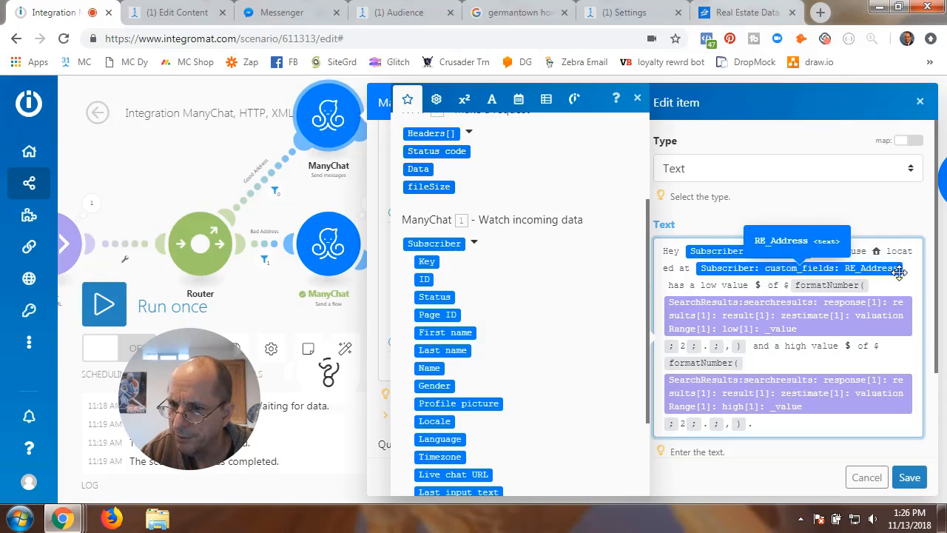
pyautogui.scroll(-2, 444, 414)
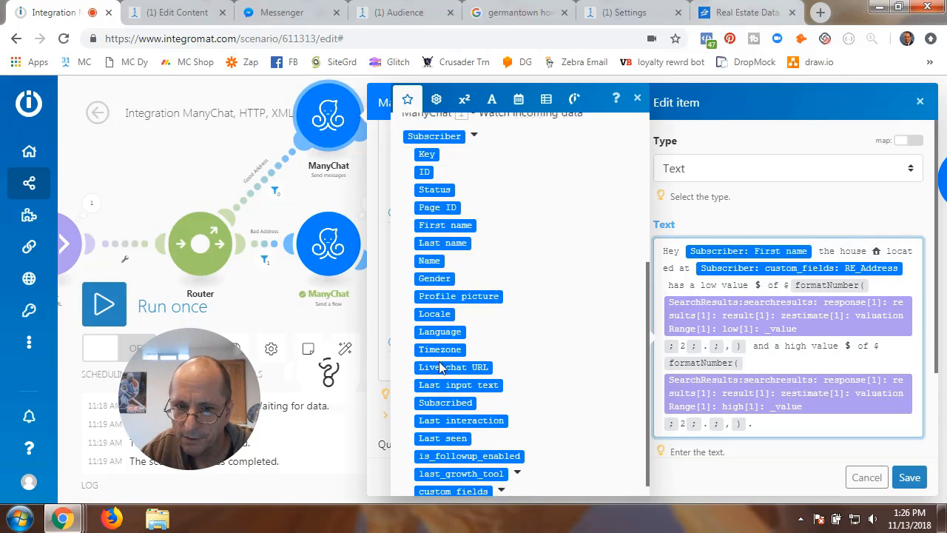
pyautogui.click(503, 478)
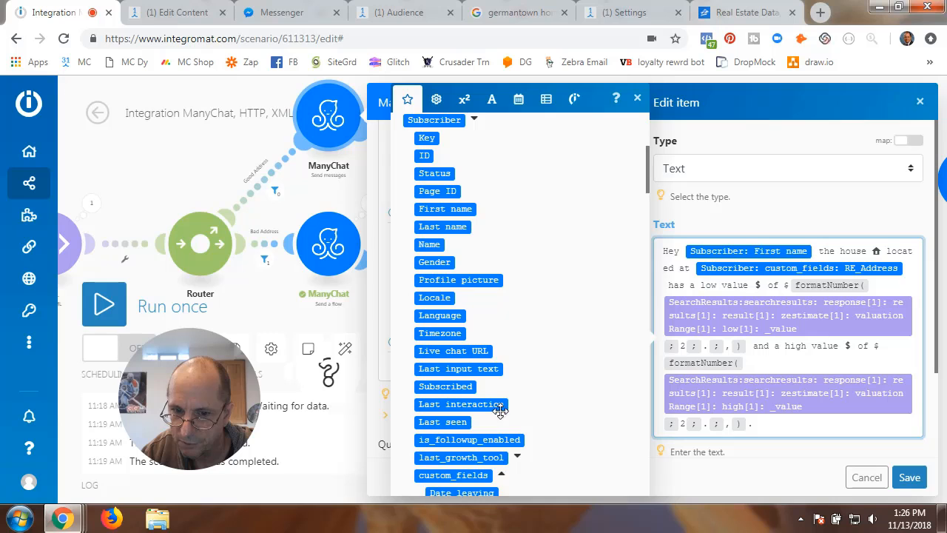
pyautogui.scroll(-5, 501, 415)
pyautogui.scroll(2, 500, 417)
pyautogui.scroll(-5, 501, 417)
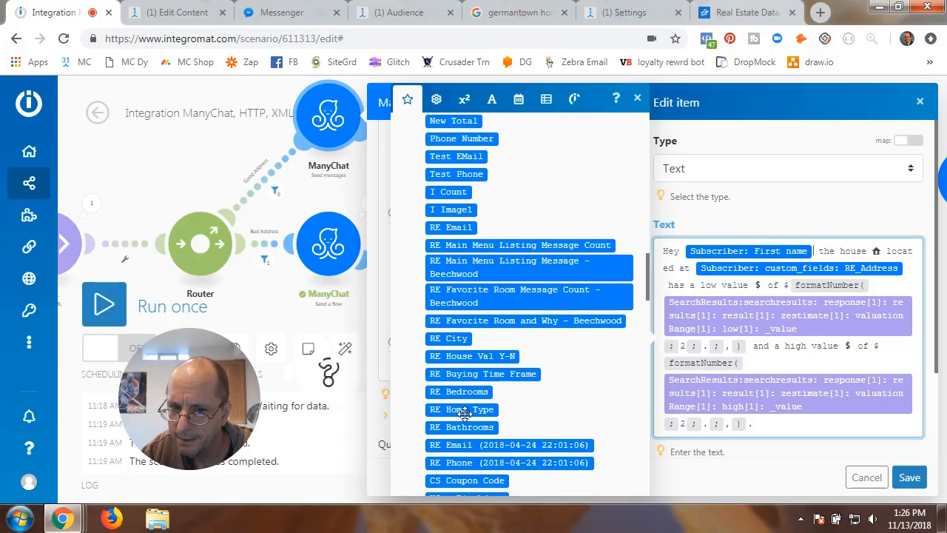
pyautogui.scroll(-2, 463, 415)
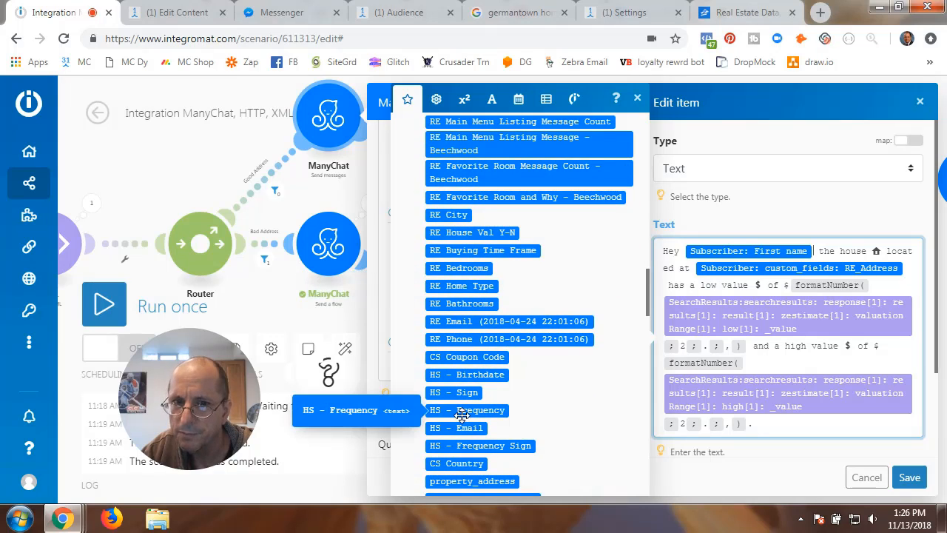
pyautogui.scroll(2, 463, 415)
pyautogui.scroll(-15, 462, 414)
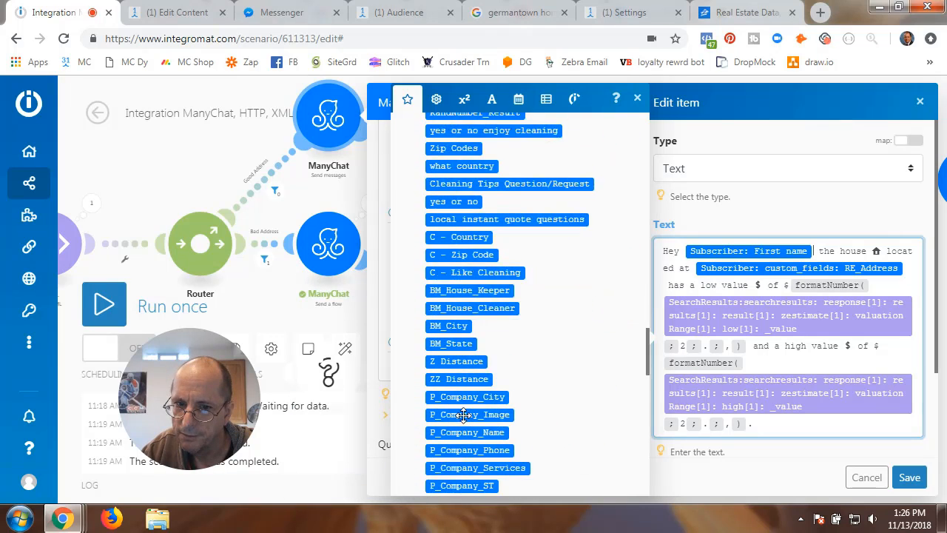
pyautogui.scroll(-10, 463, 415)
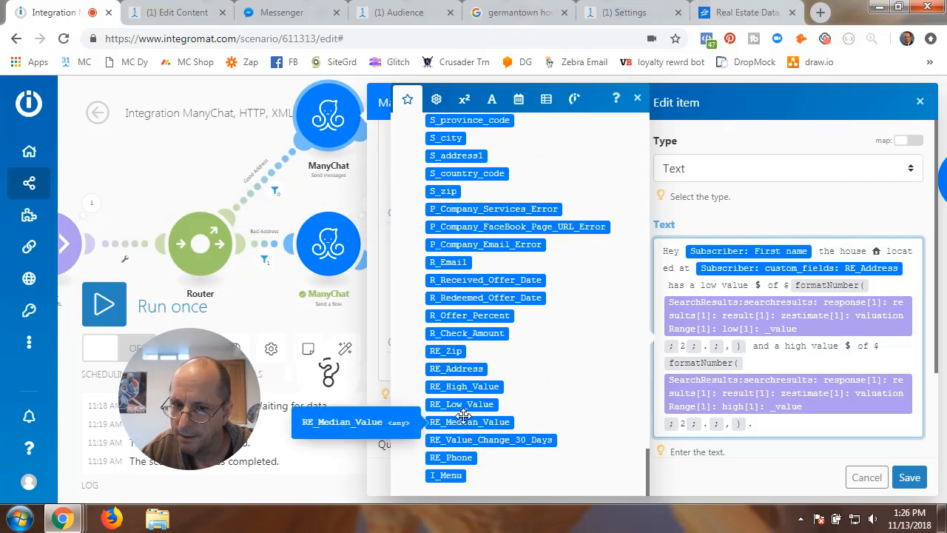
pyautogui.click(456, 369)
pyautogui.press('BackSpace')
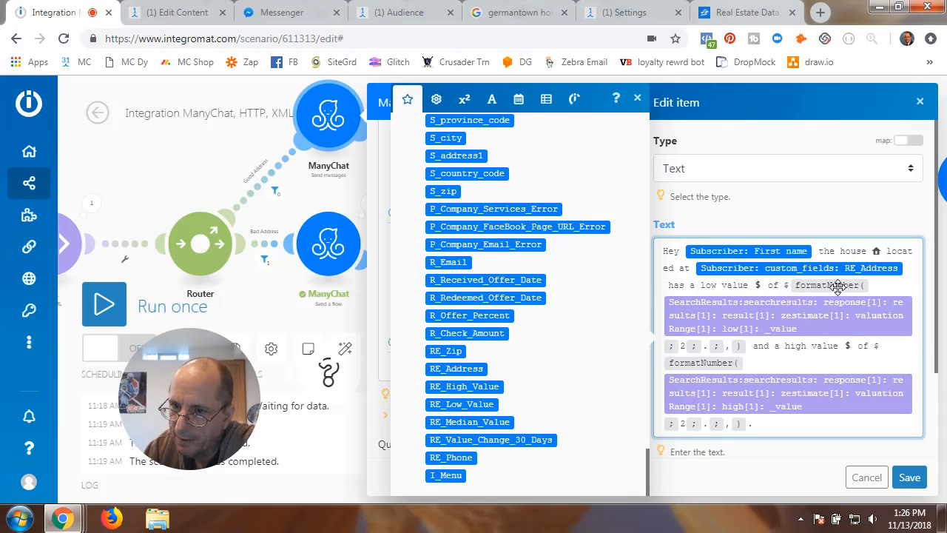
pyautogui.moveTo(828, 330)
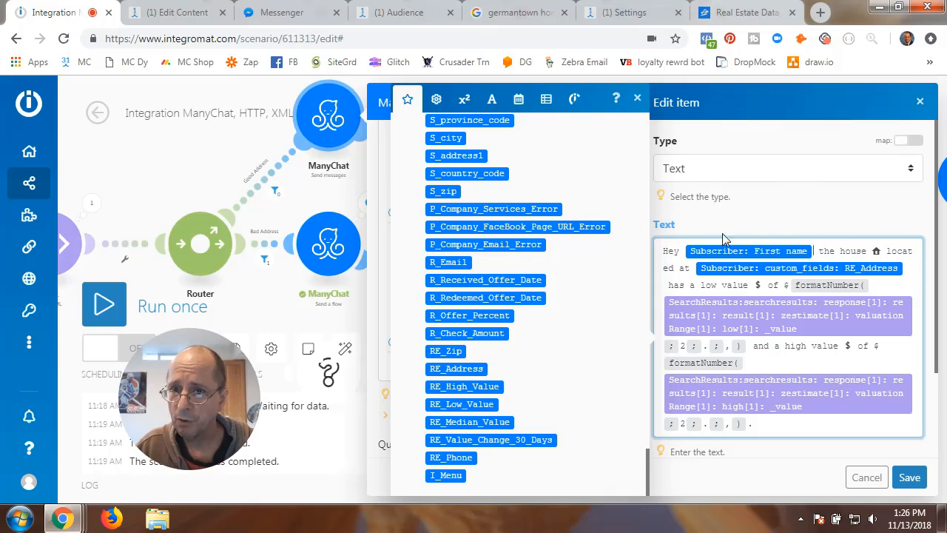
pyautogui.click(782, 220)
# - Start a new line at the end of the message text with an empty formatNumber function
pyautogui.scroll(-2, 731, 356)
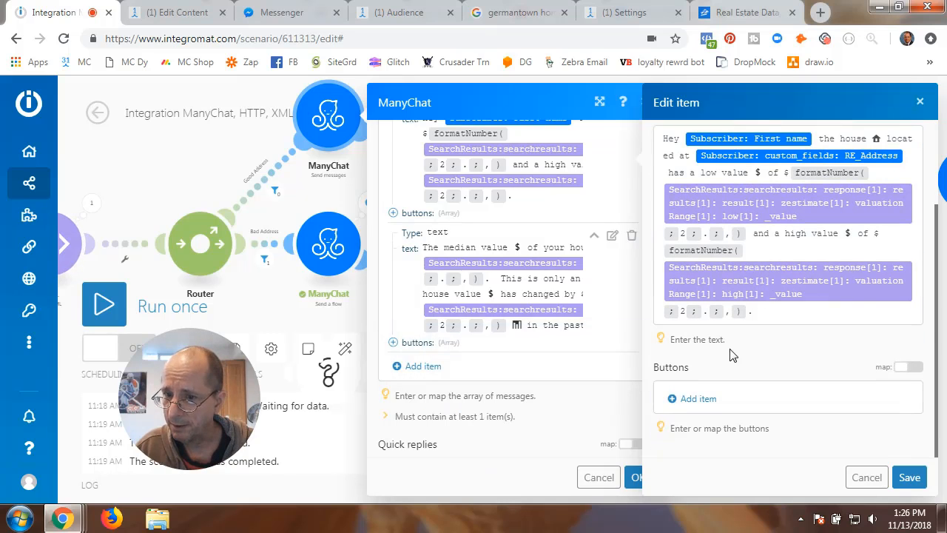
pyautogui.scroll(2, 767, 281)
pyautogui.scroll(-2, 776, 178)
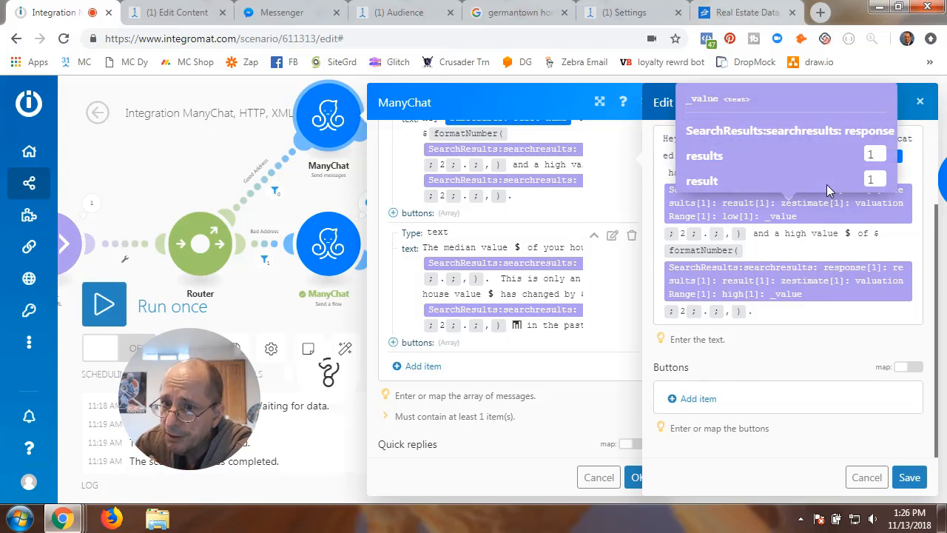
pyautogui.click(763, 312)
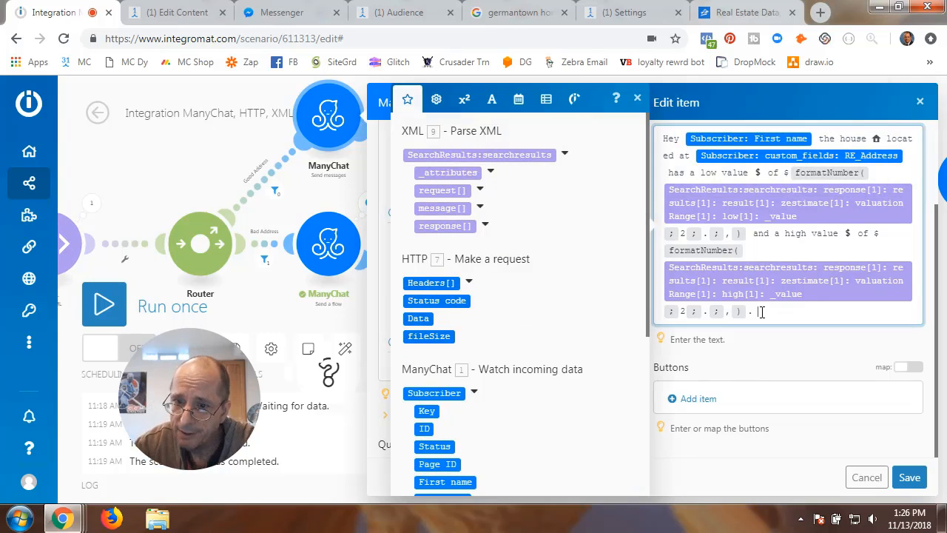
pyautogui.press('Return')
pyautogui.press('Return')
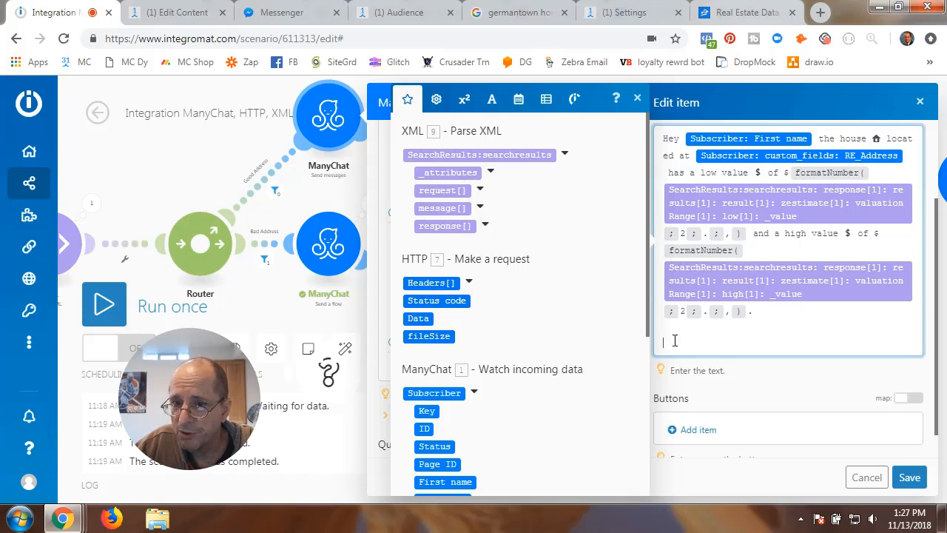
pyautogui.scroll(-3, 440, 349)
pyautogui.scroll(3, 440, 349)
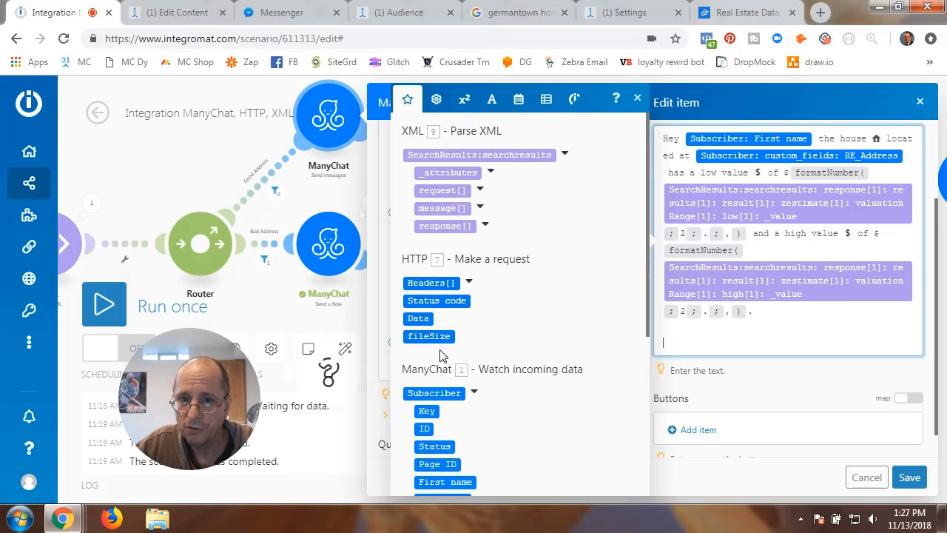
pyautogui.scroll(-3, 439, 349)
pyautogui.scroll(3, 439, 349)
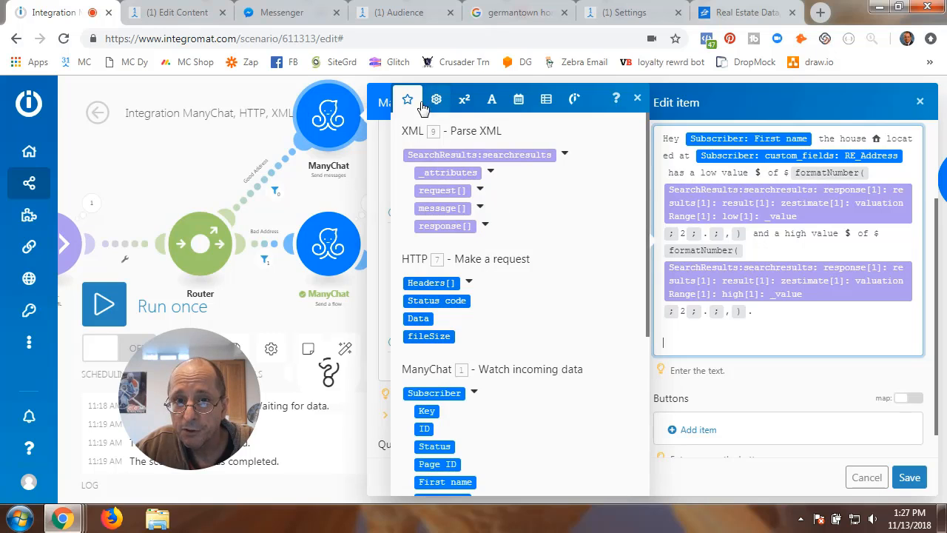
pyautogui.click(462, 107)
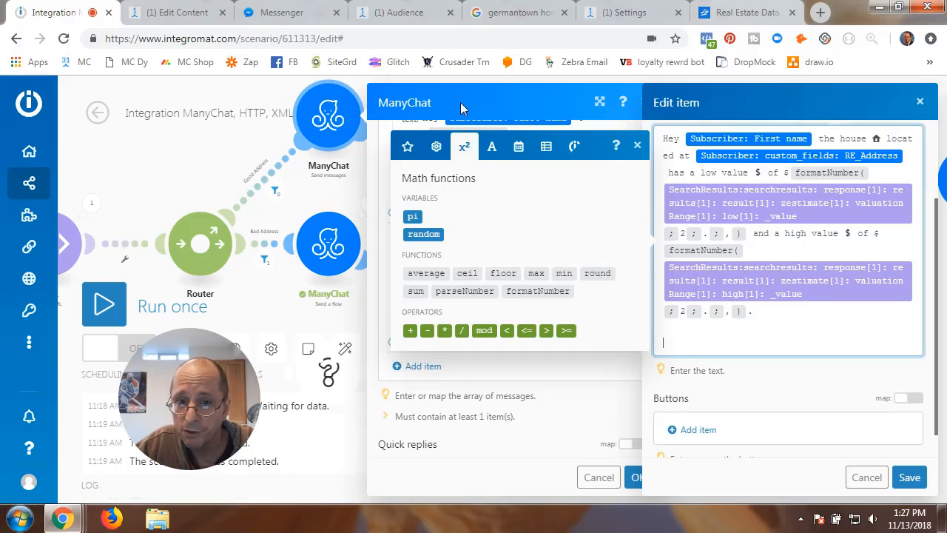
pyautogui.click(533, 296)
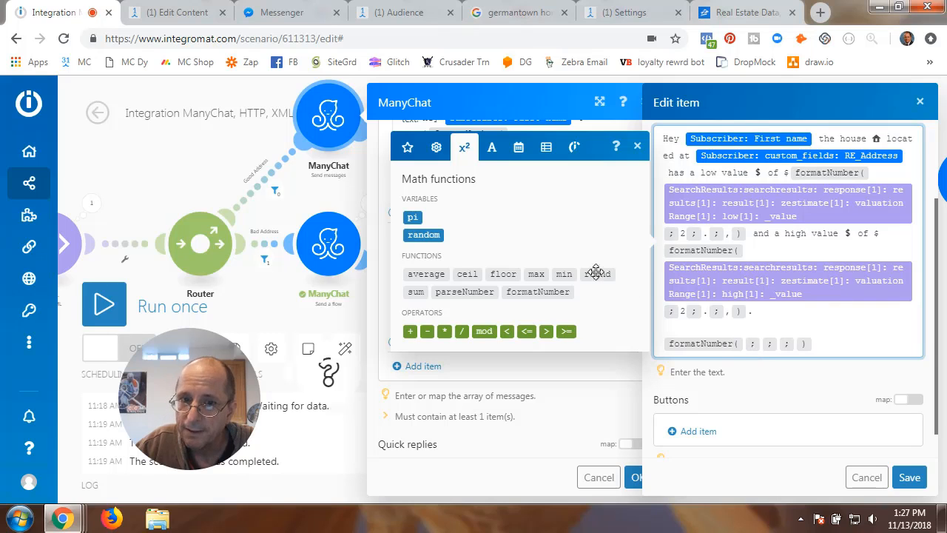
pyautogui.click(407, 148)
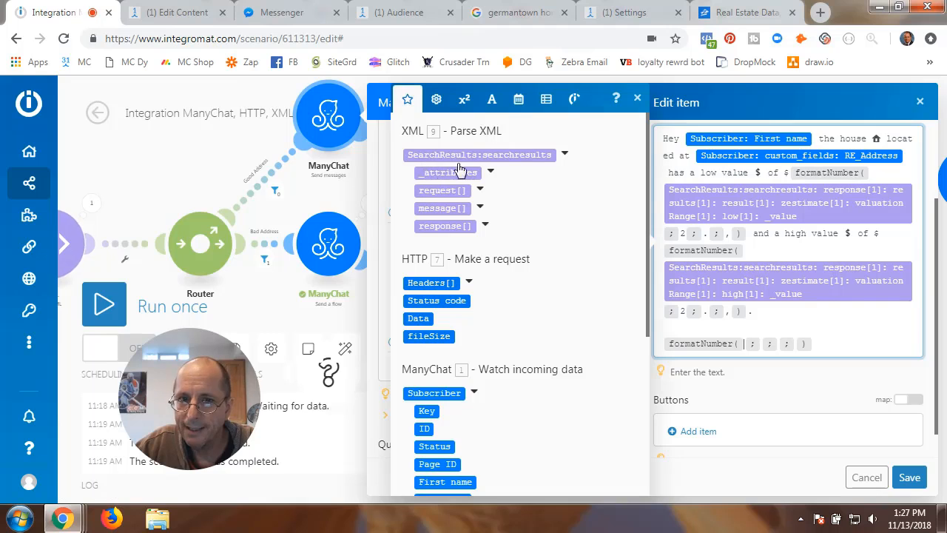
# - Expand the response, results and result output fields in the mapping panel
pyautogui.click(566, 157)
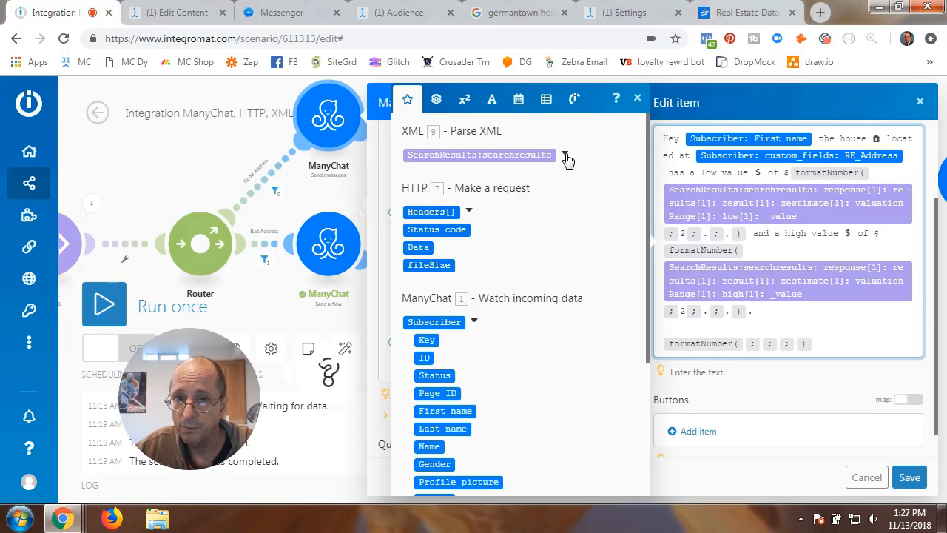
pyautogui.click(565, 156)
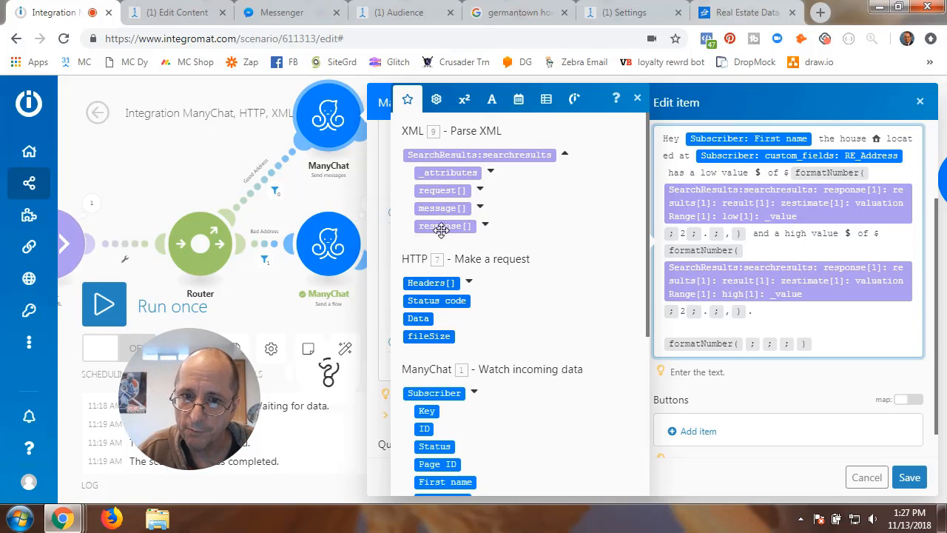
pyautogui.click(479, 191)
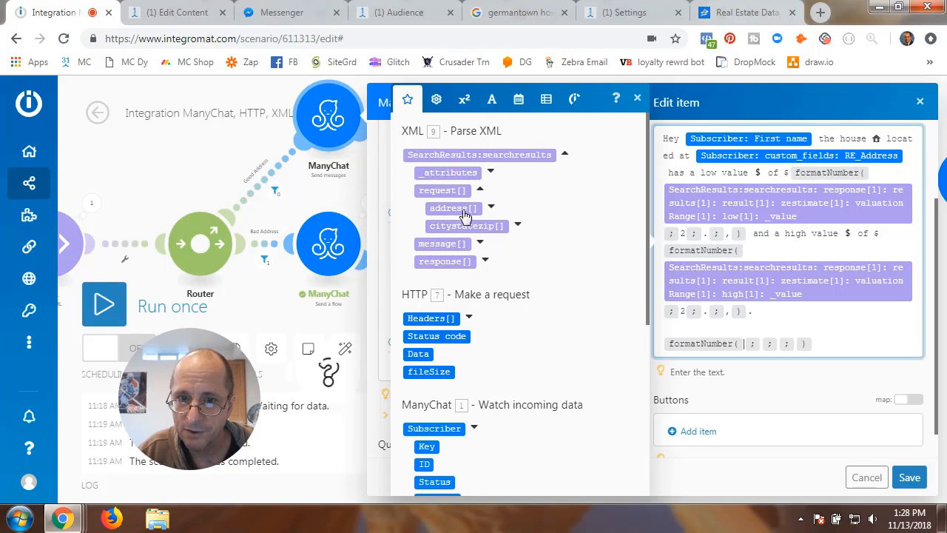
pyautogui.click(481, 191)
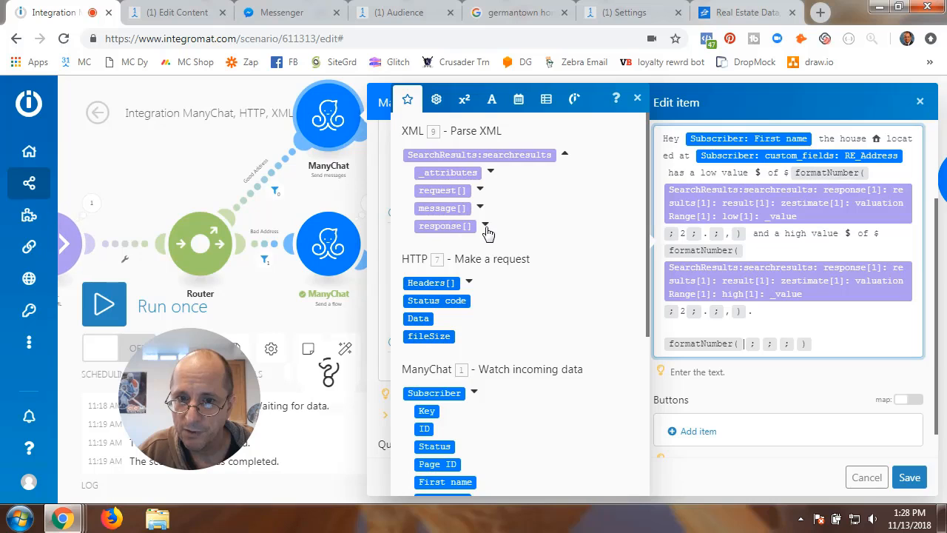
pyautogui.click(486, 226)
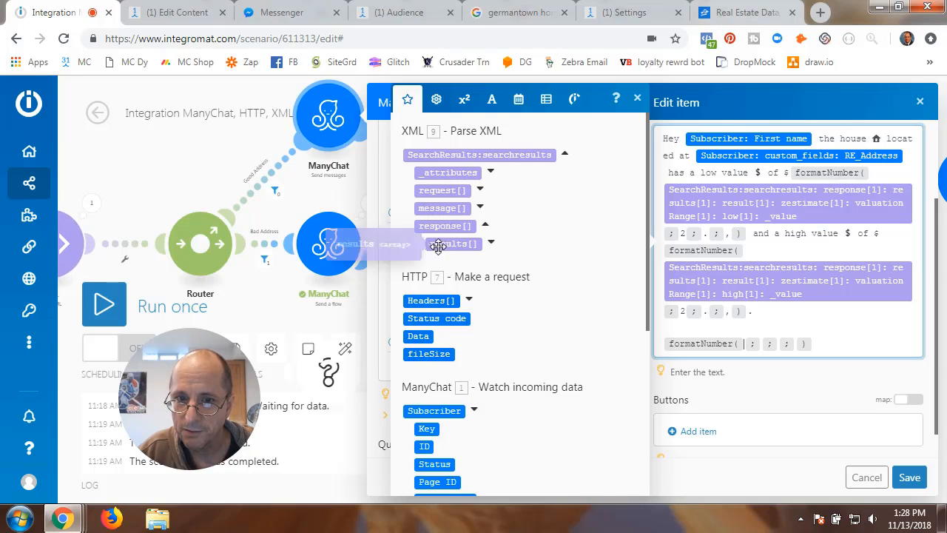
pyautogui.click(491, 242)
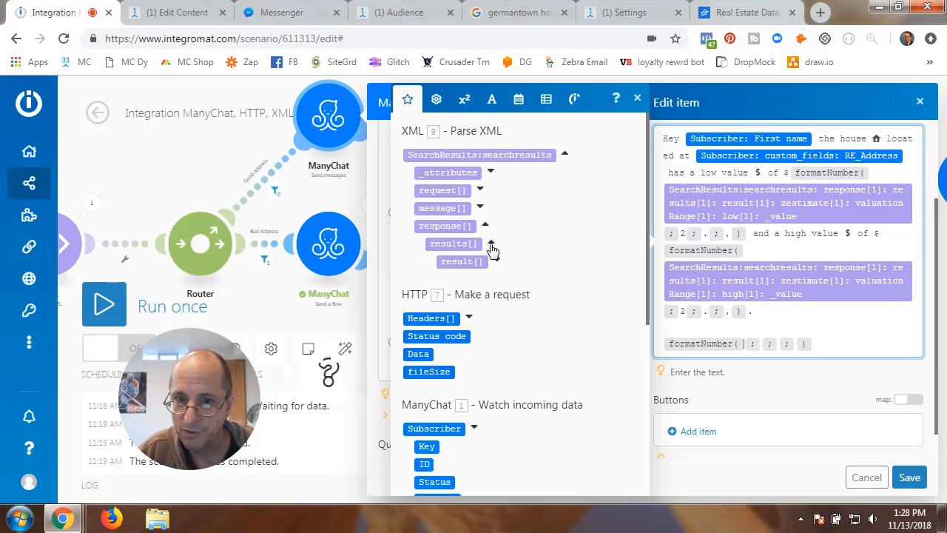
pyautogui.click(498, 264)
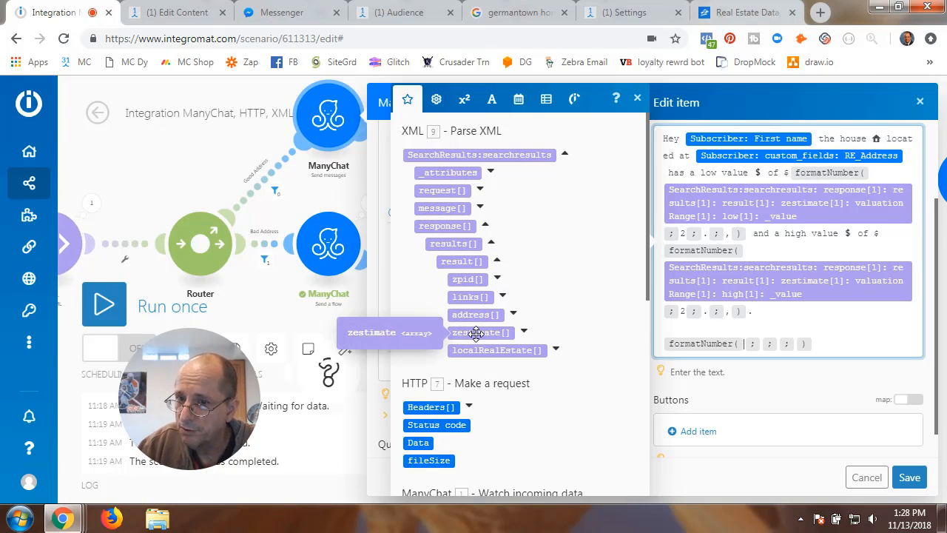
# - Map zestimate > valuationRange > low > _value into the empty formatNumber
pyautogui.click(524, 333)
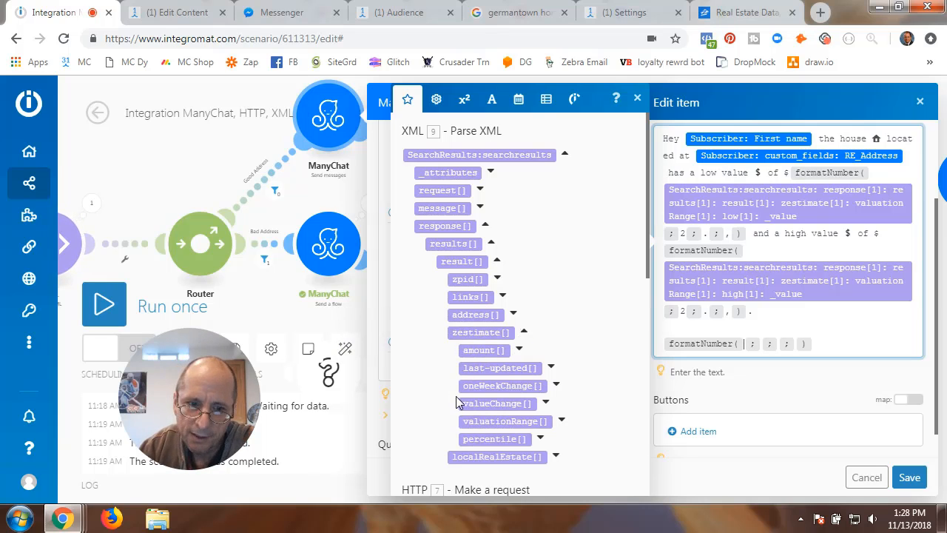
pyautogui.scroll(-2, 478, 393)
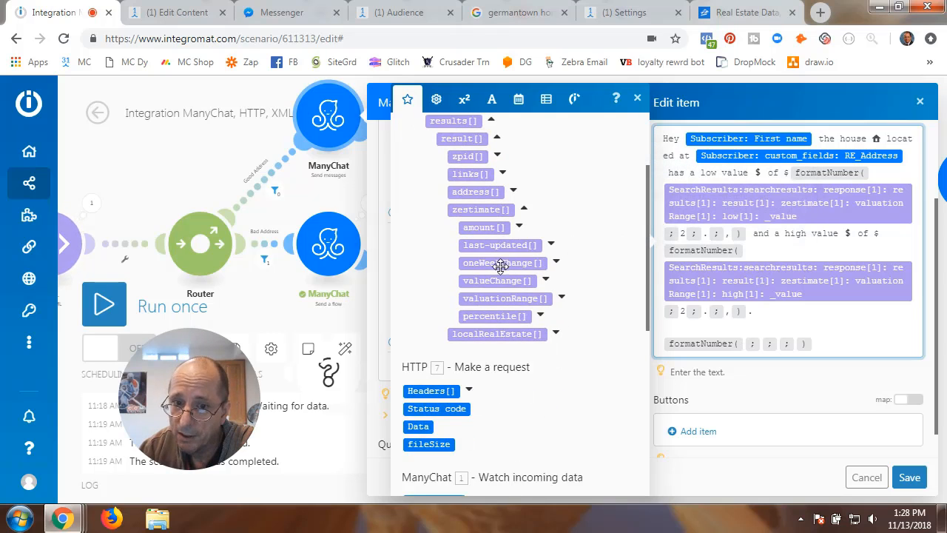
pyautogui.click(562, 299)
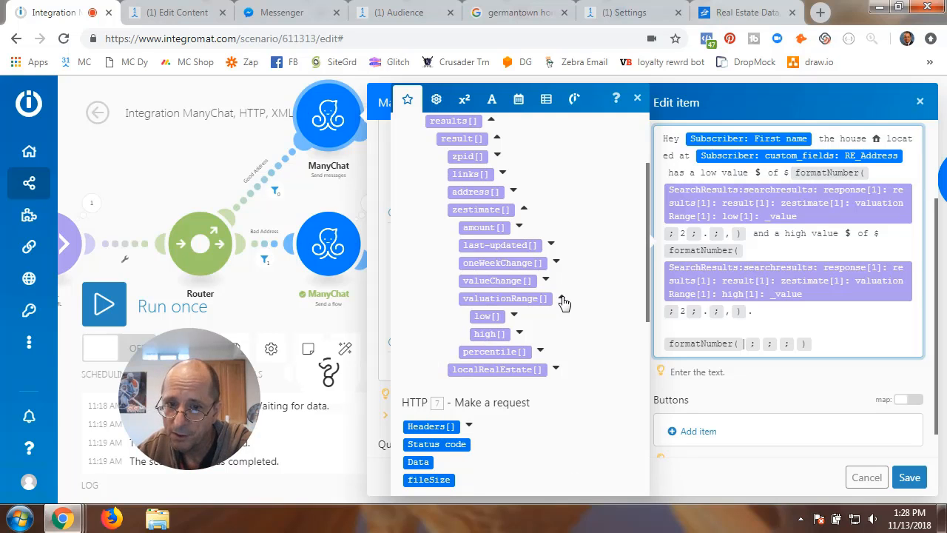
pyautogui.moveTo(485, 299); pyautogui.dragTo(564, 308)
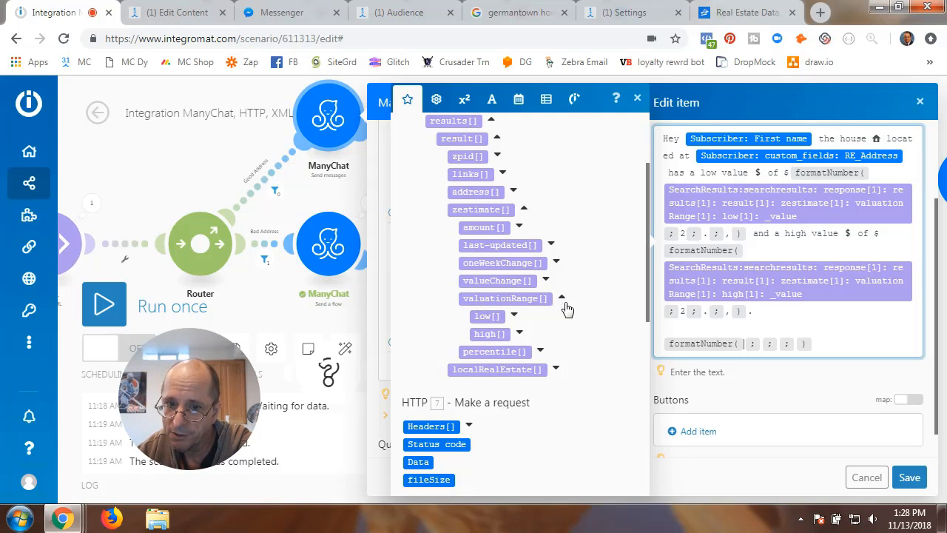
pyautogui.click(513, 314)
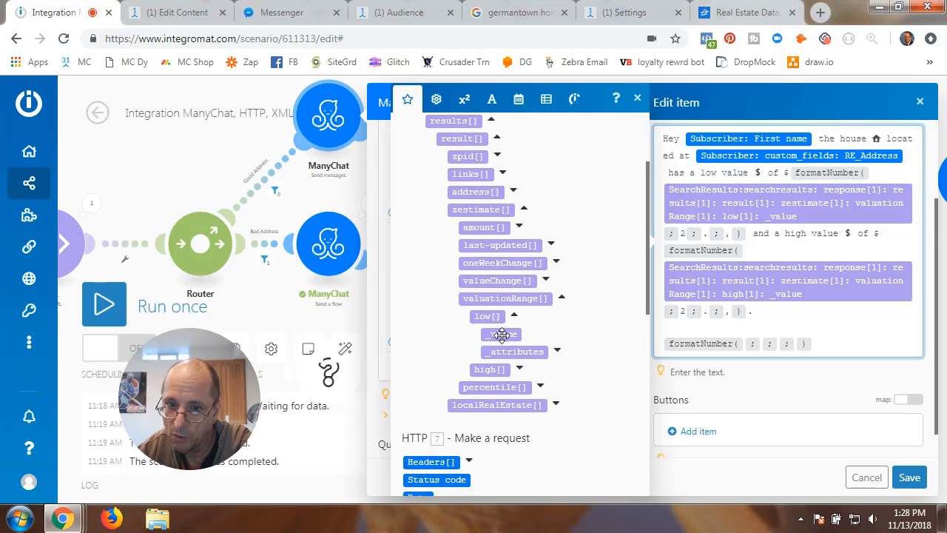
pyautogui.click(503, 334)
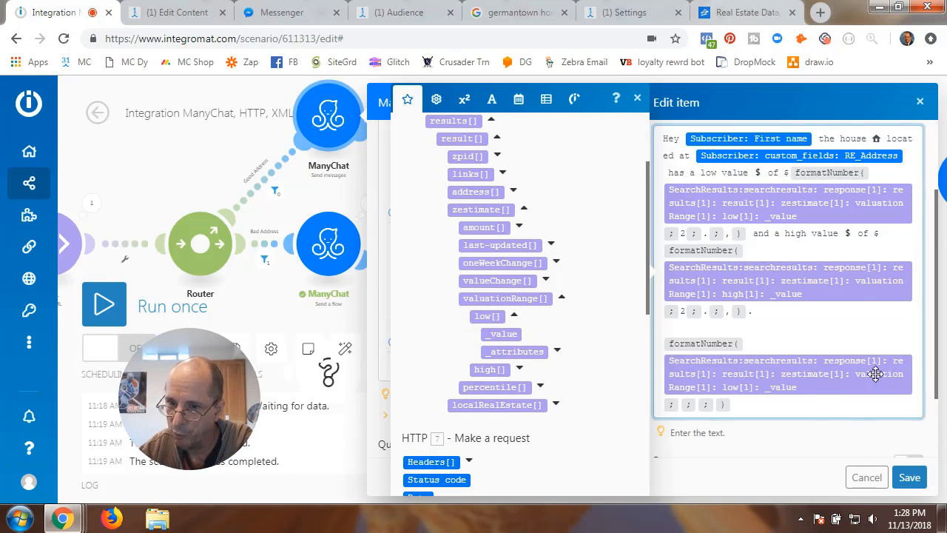
pyautogui.moveTo(867, 369)
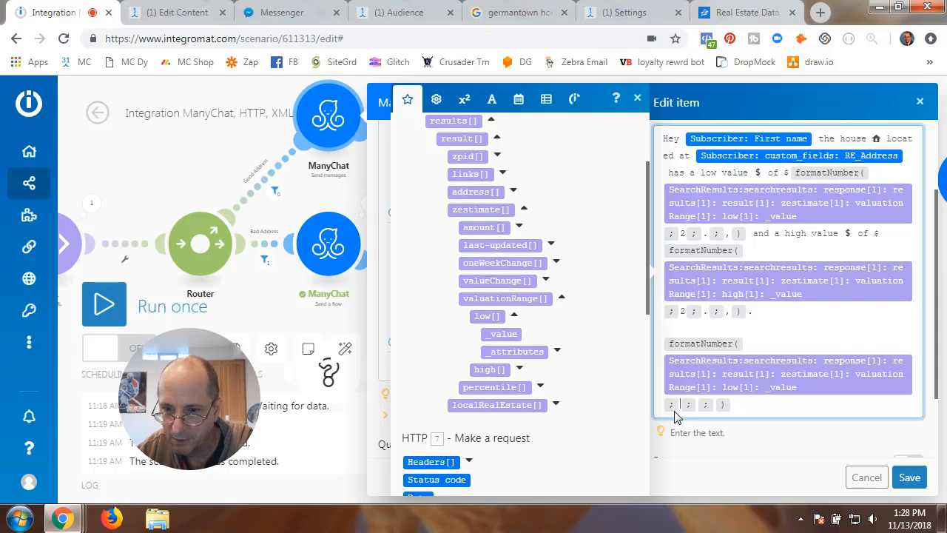
# - Fill the last formatNumber with 2 decimals, '.' as decimal separator and ',' for thousands
pyautogui.write('2')
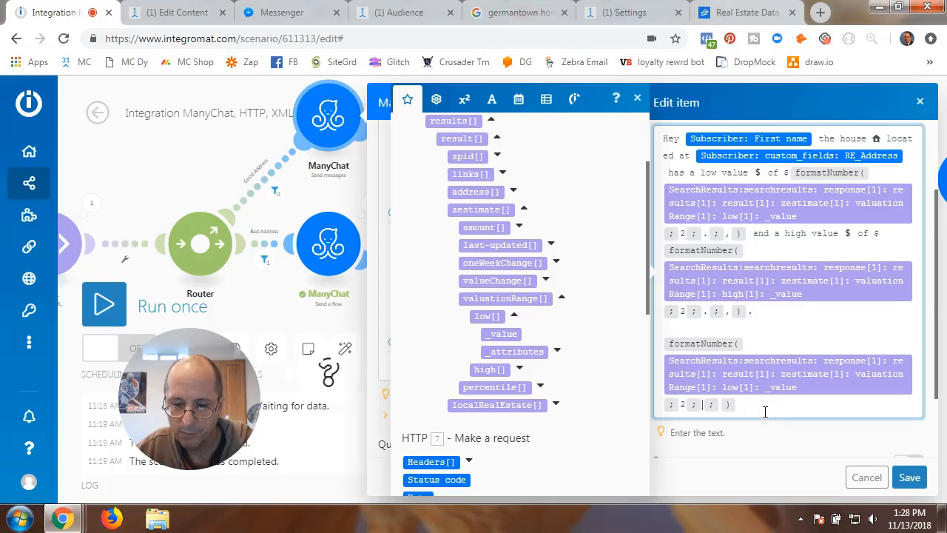
pyautogui.write('.')
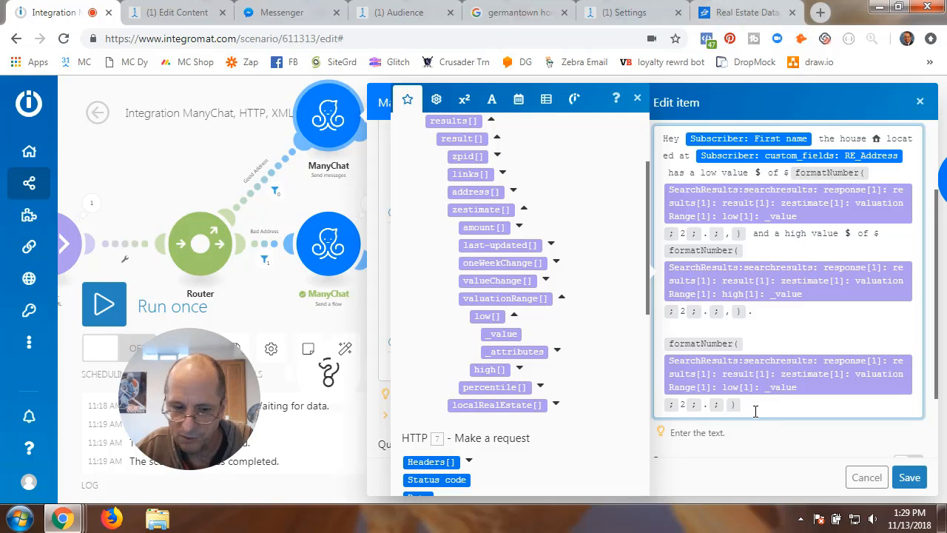
pyautogui.write(',')
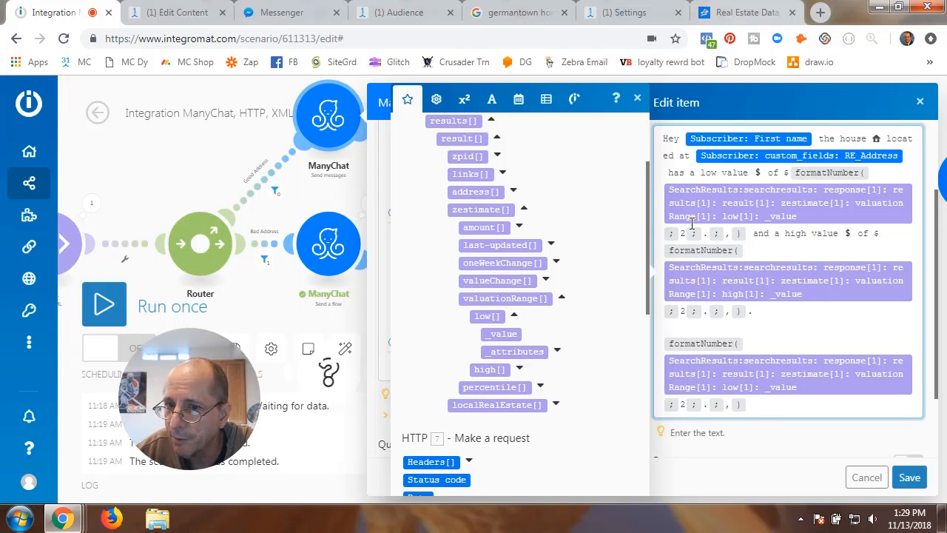
pyautogui.moveTo(759, 204)
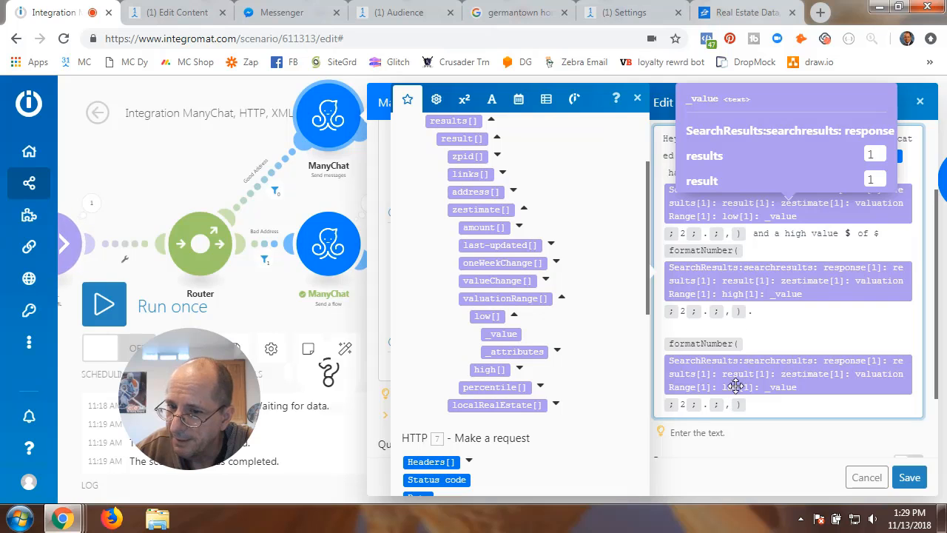
pyautogui.moveTo(868, 383)
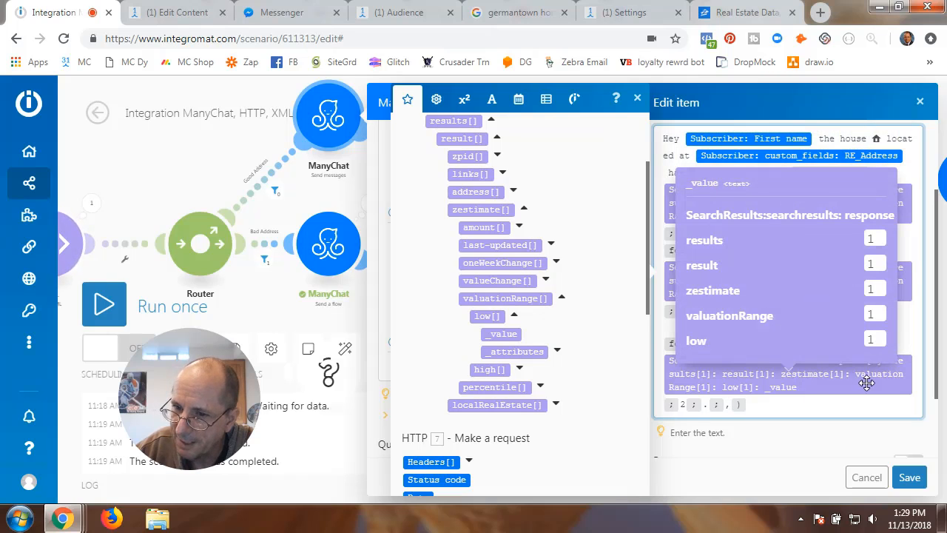
# - Replace the low value pill with the high valuation _value in the last formatNumber
pyautogui.click(916, 391)
pyautogui.press('BackSpace')
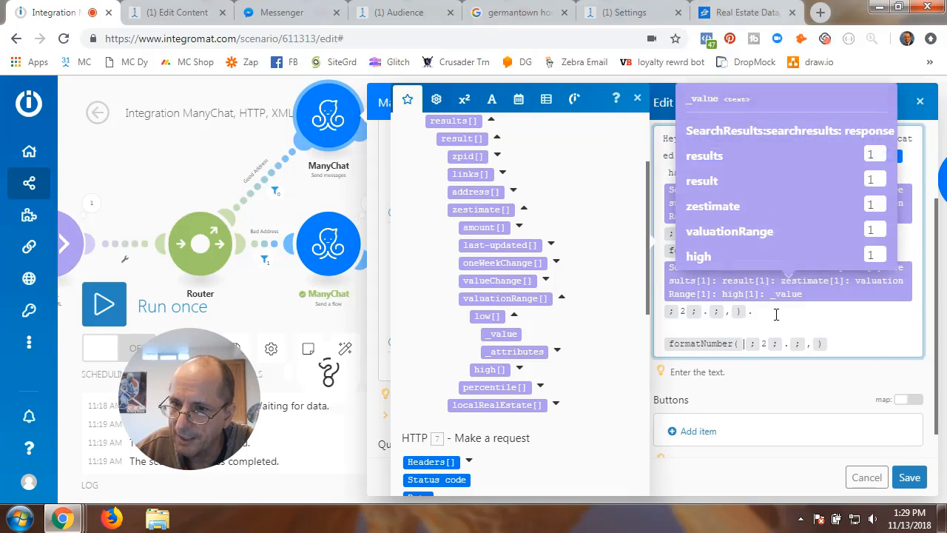
pyautogui.scroll(2, 424, 214)
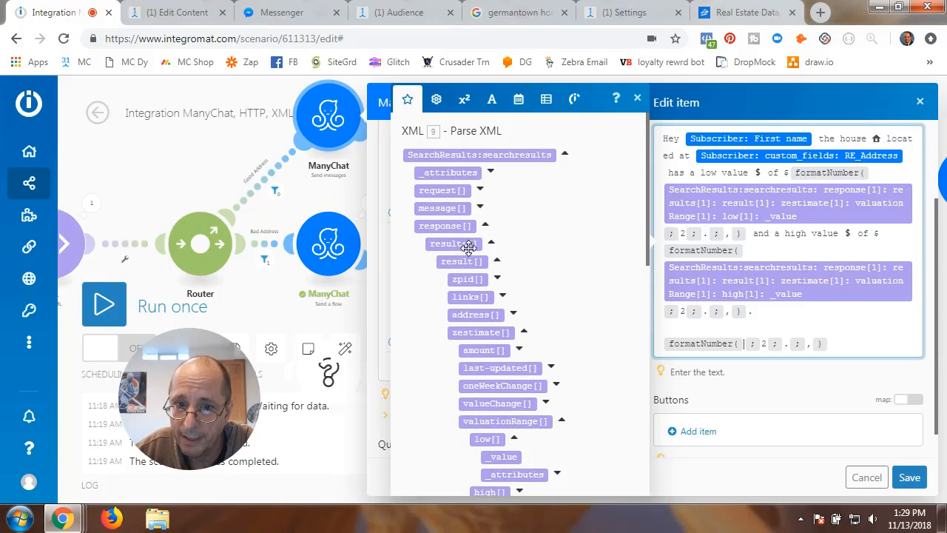
pyautogui.scroll(-2, 431, 324)
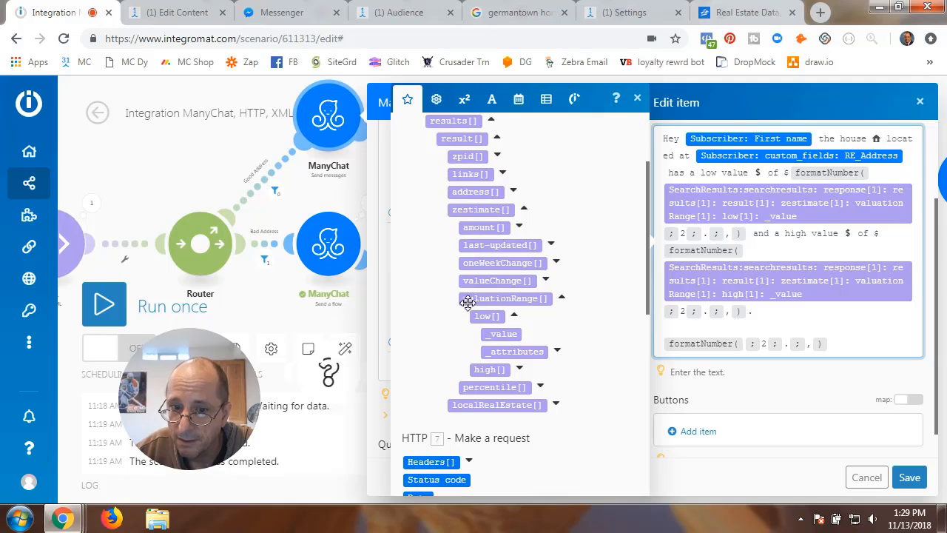
pyautogui.click(515, 317)
pyautogui.click(520, 334)
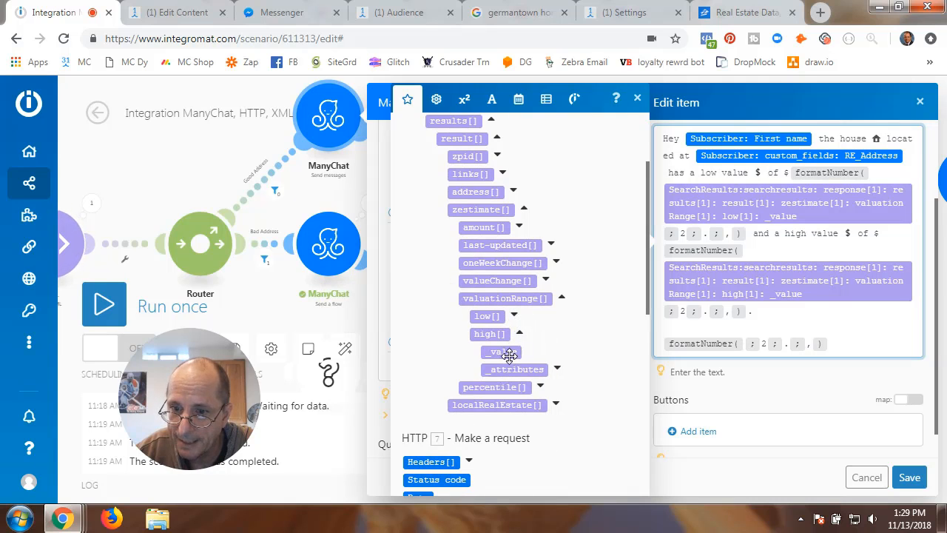
pyautogui.moveTo(503, 352); pyautogui.dragTo(741, 343)
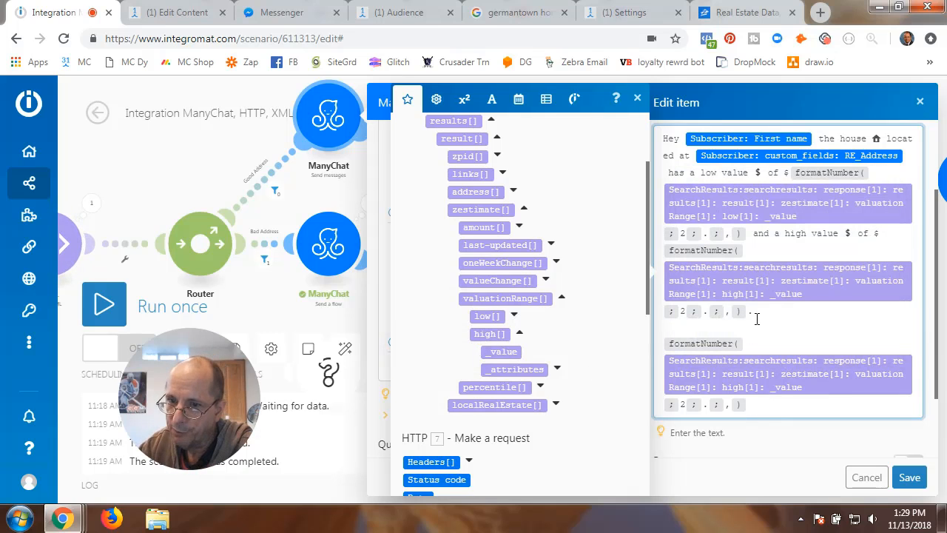
# - Delete the leftover third formatNumber line and save the message item
pyautogui.press('BackSpace')
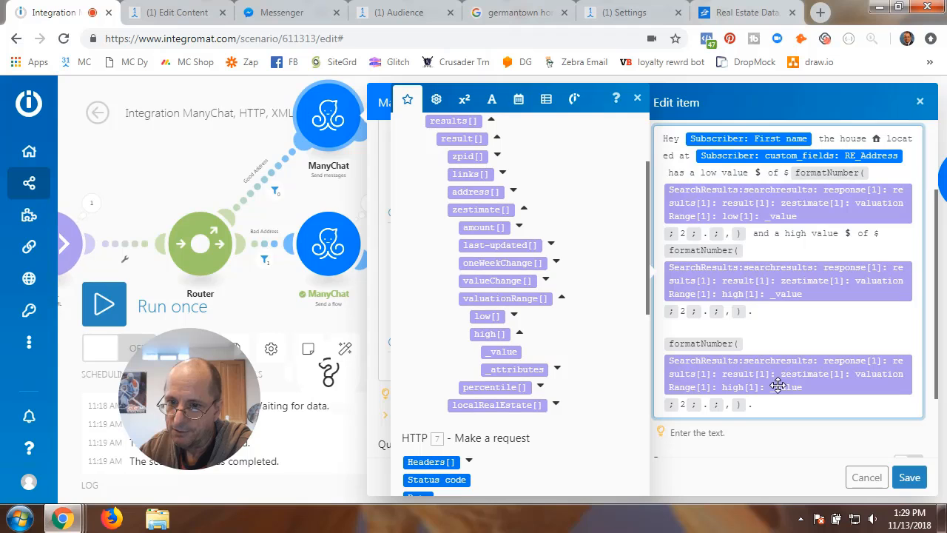
pyautogui.moveTo(778, 386)
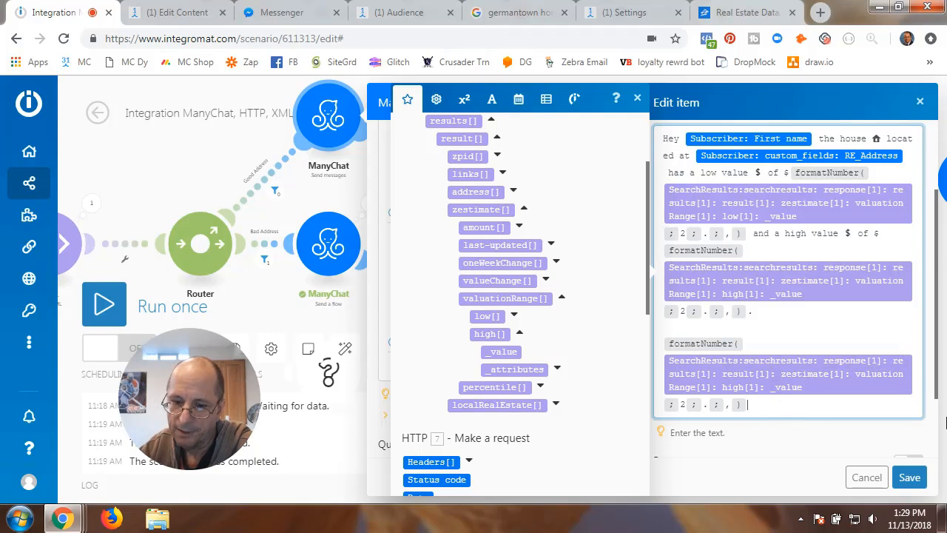
pyautogui.press('BackSpace')
pyautogui.press('BackSpace')
pyautogui.press('BackSpace')
pyautogui.press('BackSpace')
pyautogui.press('BackSpace')
pyautogui.press('BackSpace')
pyautogui.press('BackSpace')
pyautogui.press('BackSpace')
pyautogui.press('BackSpace')
pyautogui.press('BackSpace')
pyautogui.press('BackSpace')
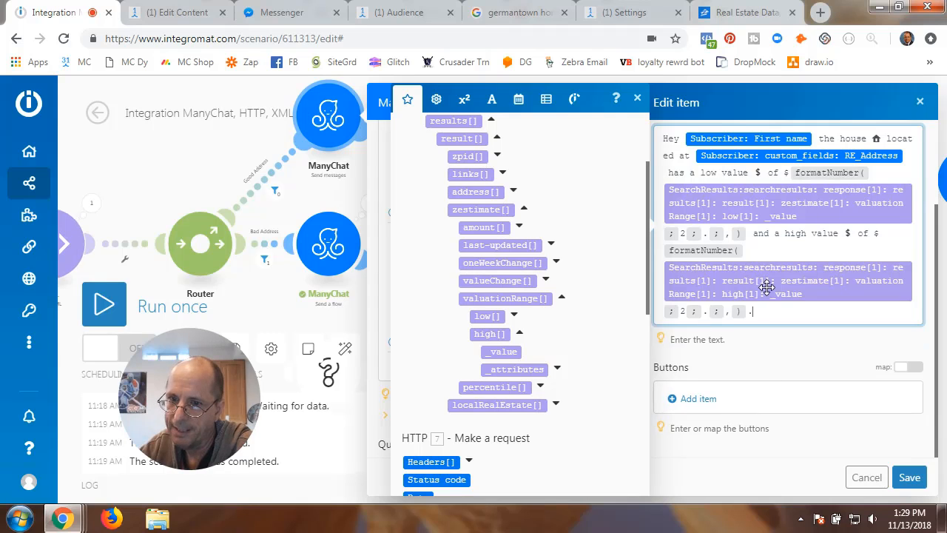
pyautogui.click(904, 476)
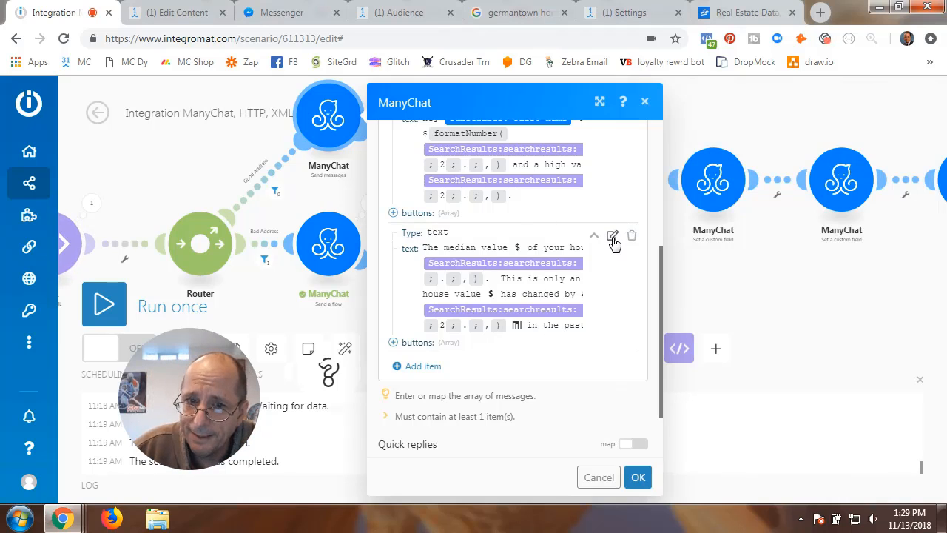
# - Try adding a Text message item, cancel it, and open the median value message instead
pyautogui.click(426, 370)
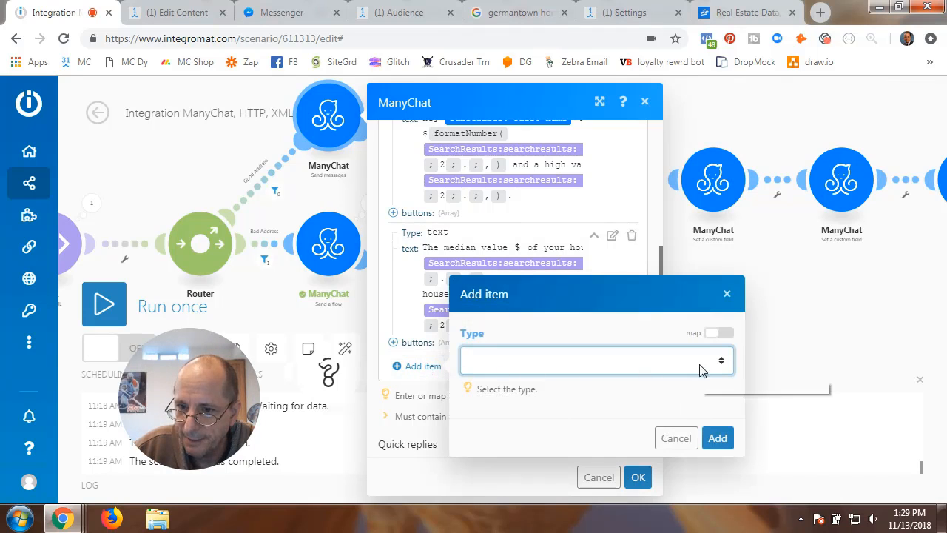
pyautogui.click(722, 361)
pyautogui.click(553, 398)
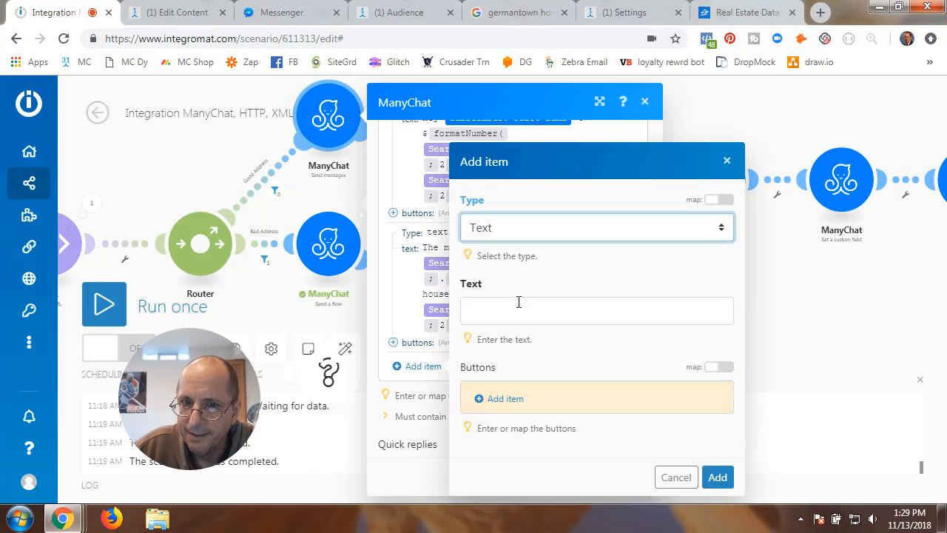
pyautogui.click(677, 477)
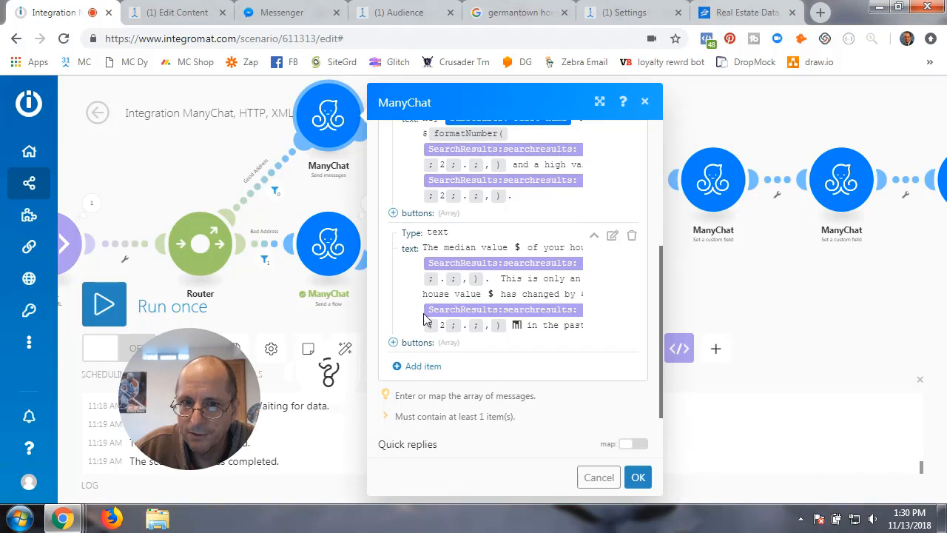
pyautogui.click(613, 237)
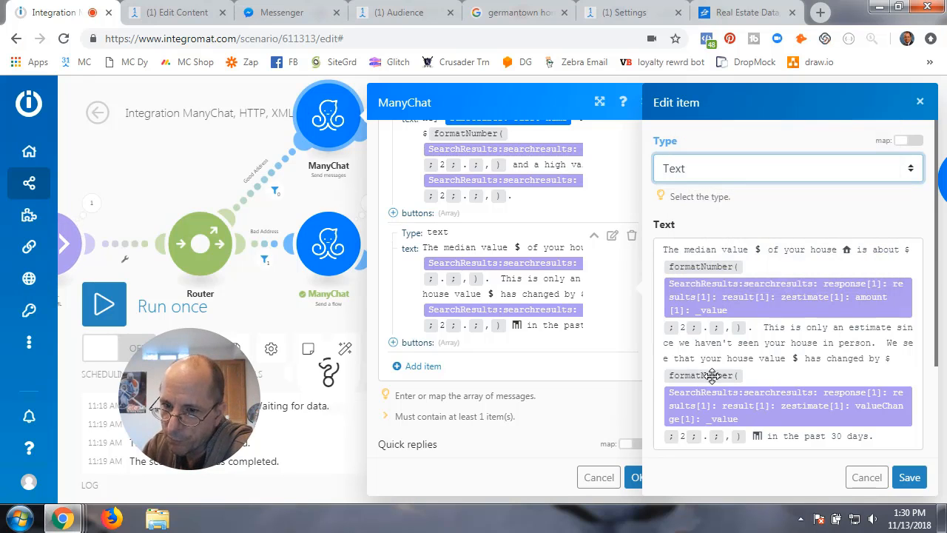
# - Remove the existing zestimate amount pill from the first formatNumber
pyautogui.click(907, 250)
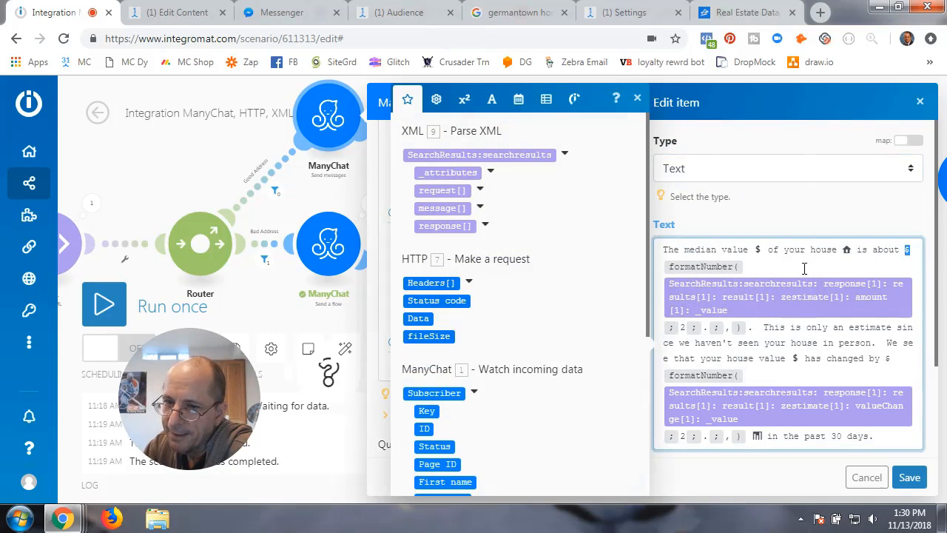
pyautogui.moveTo(705, 268)
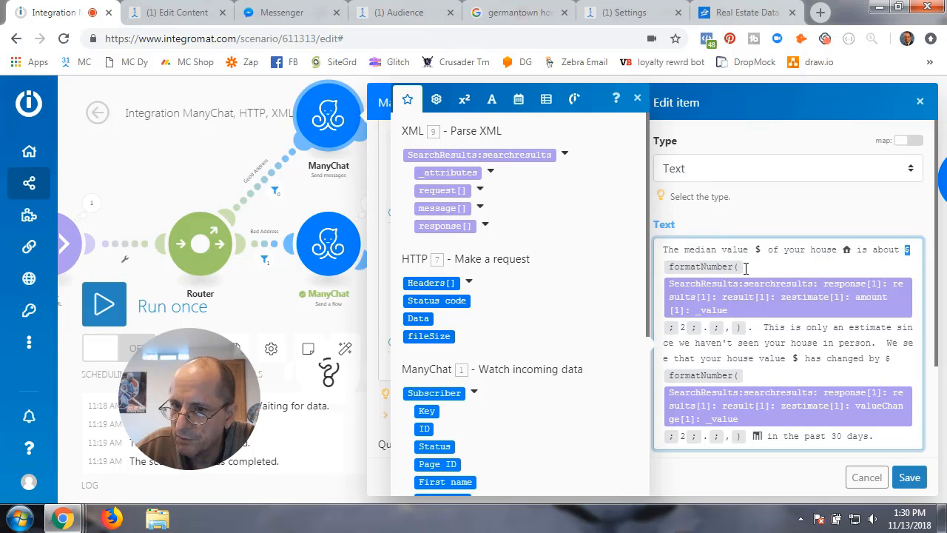
pyautogui.moveTo(711, 298)
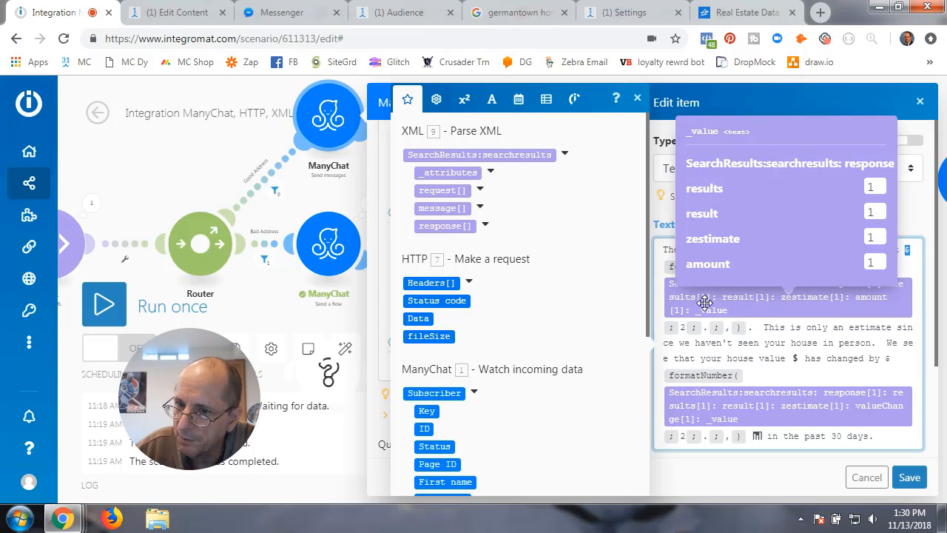
pyautogui.click(915, 314)
pyautogui.press('BackSpace')
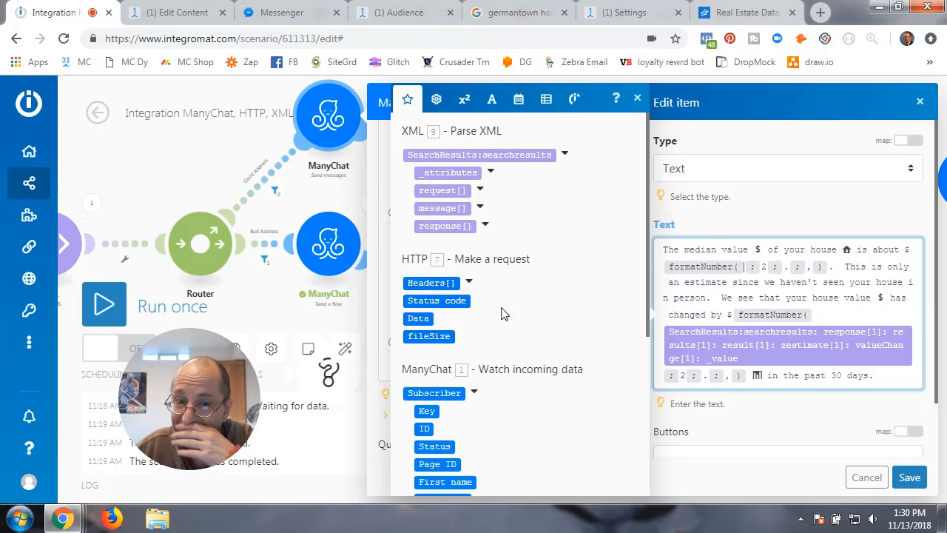
# - Map response > results > result > zestimate > amount _value into the first formatNumber
pyautogui.click(486, 225)
pyautogui.click(487, 244)
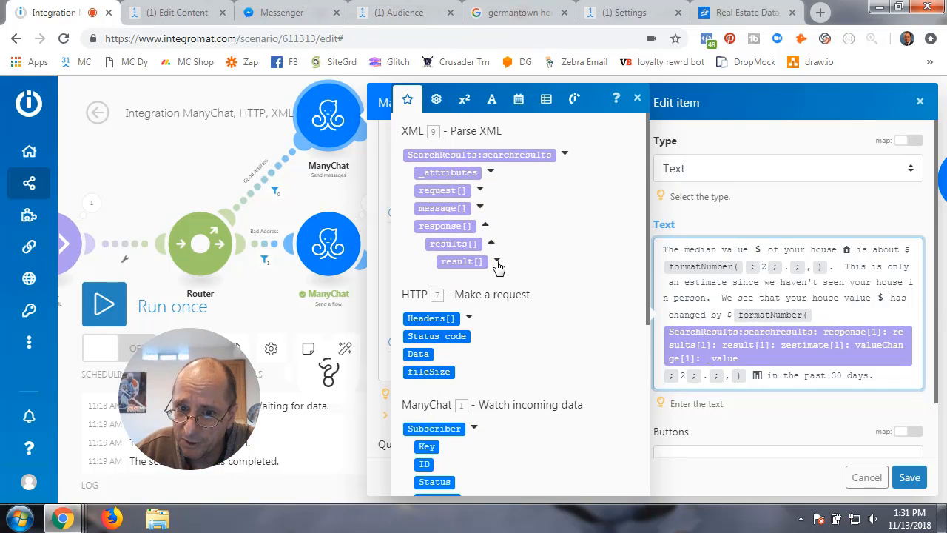
pyautogui.click(498, 264)
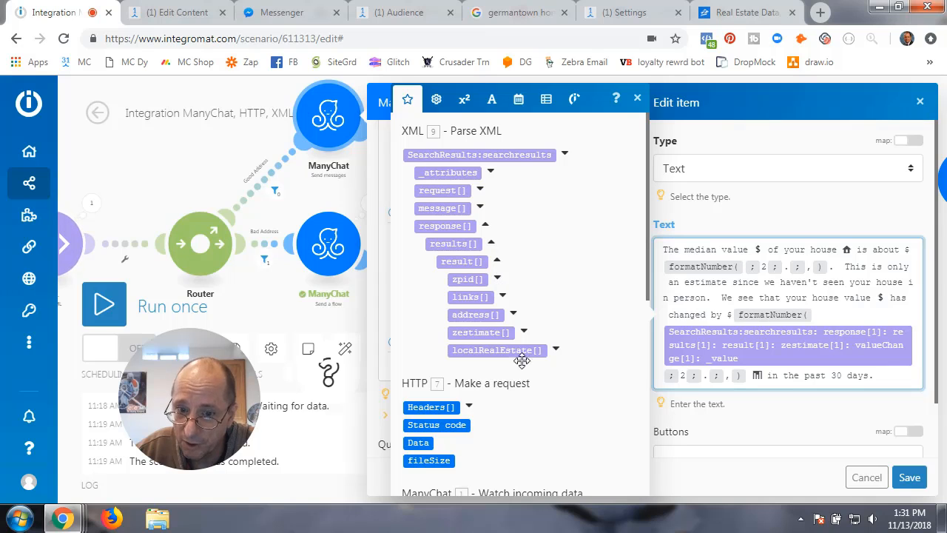
pyautogui.click(524, 332)
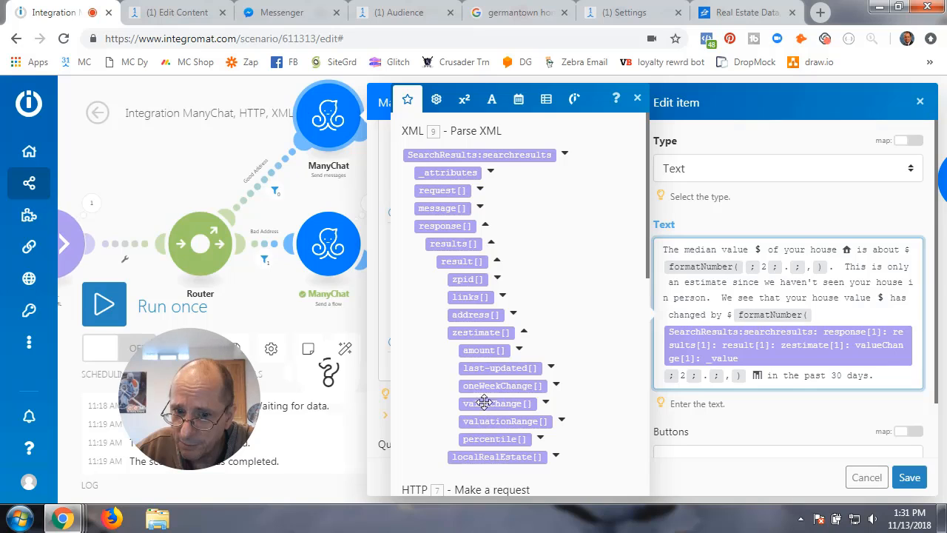
pyautogui.click(519, 350)
pyautogui.click(490, 368)
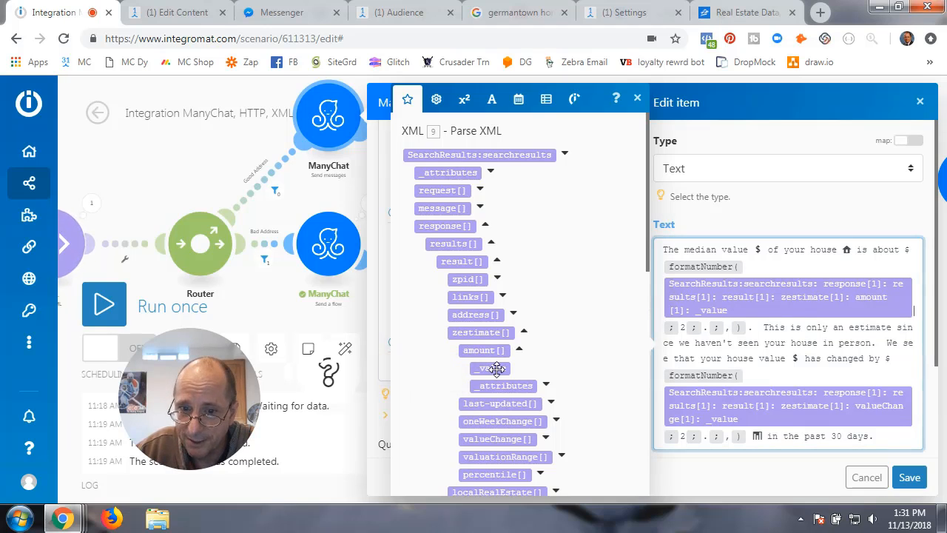
pyautogui.scroll(-3, 789, 385)
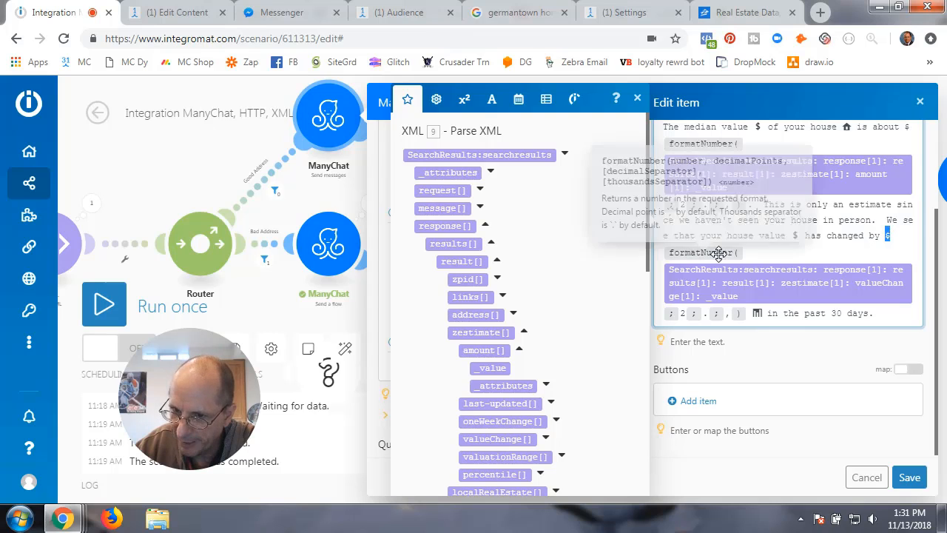
# - Replace the wrong pill in the second formatNumber with the zestimate valueChange _value
pyautogui.click(915, 301)
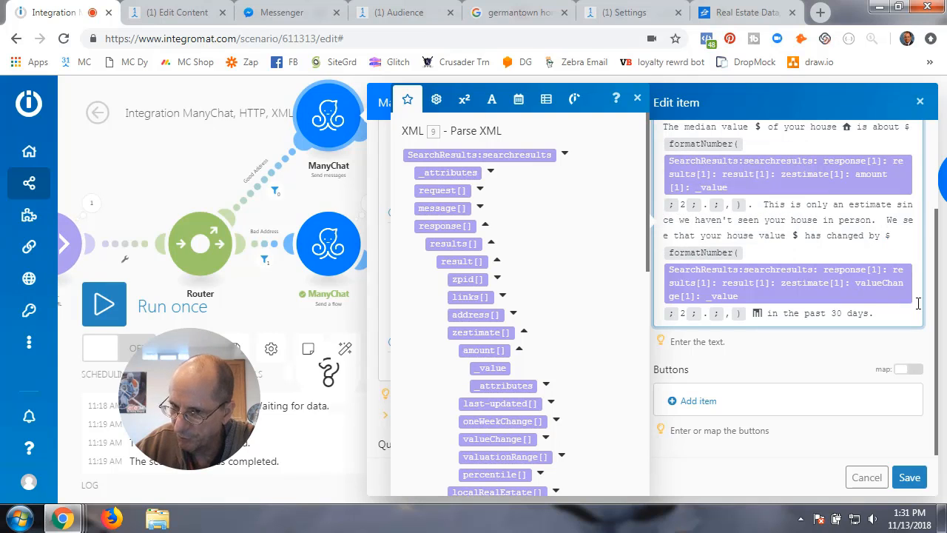
pyautogui.press('BackSpace')
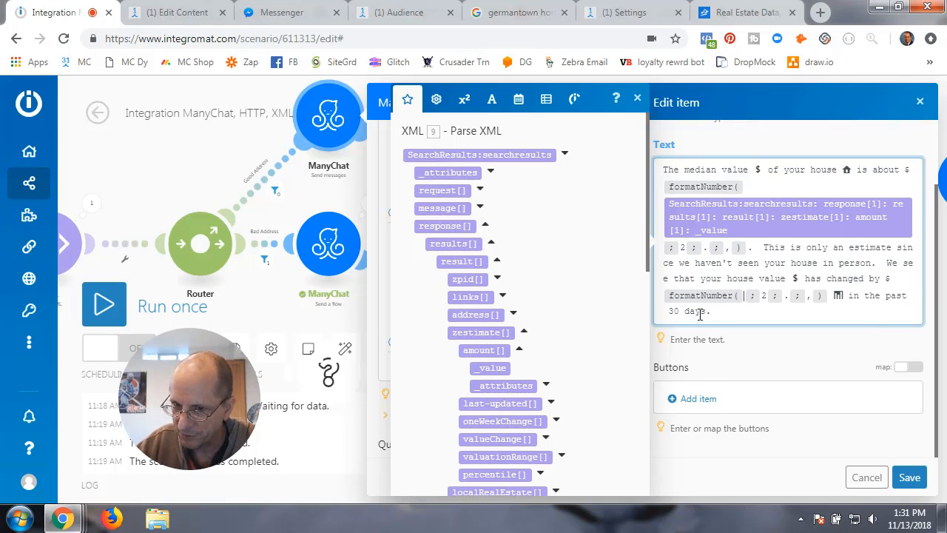
pyautogui.click(520, 351)
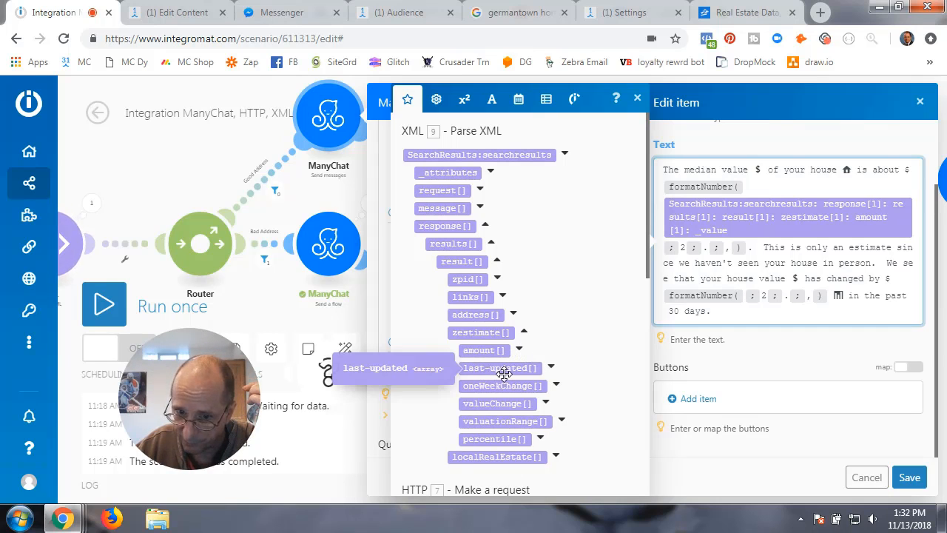
pyautogui.click(546, 404)
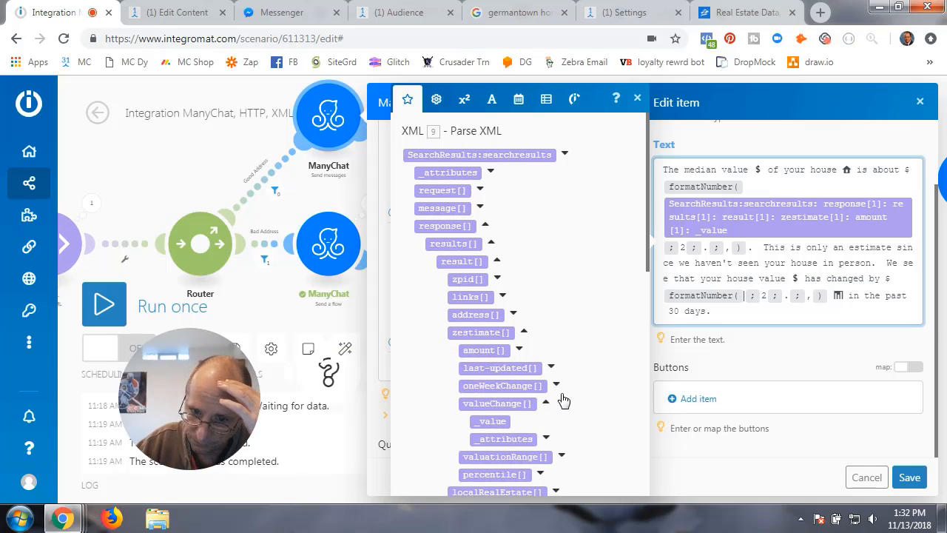
pyautogui.click(495, 421)
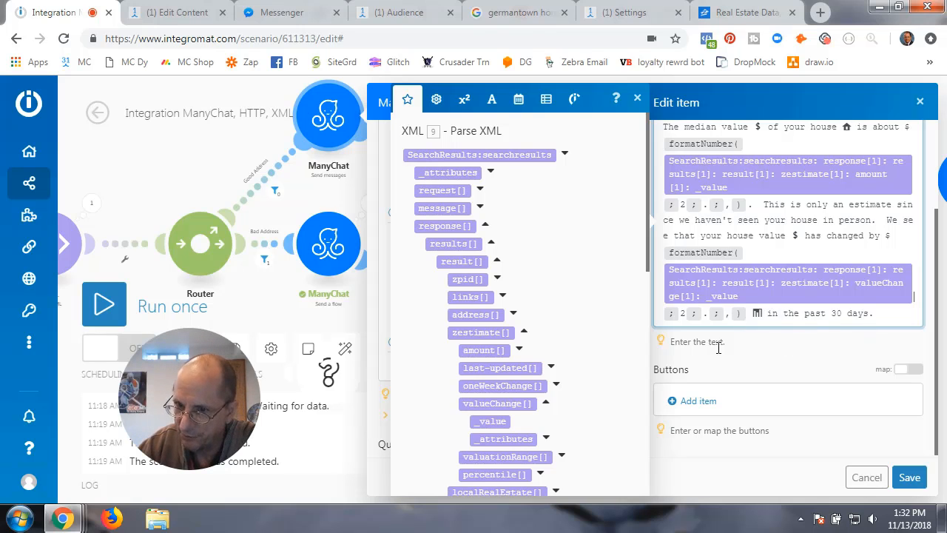
# - Save and close the message module, then review ManyChat Starting Step actions clearing RE value fields
pyautogui.click(912, 477)
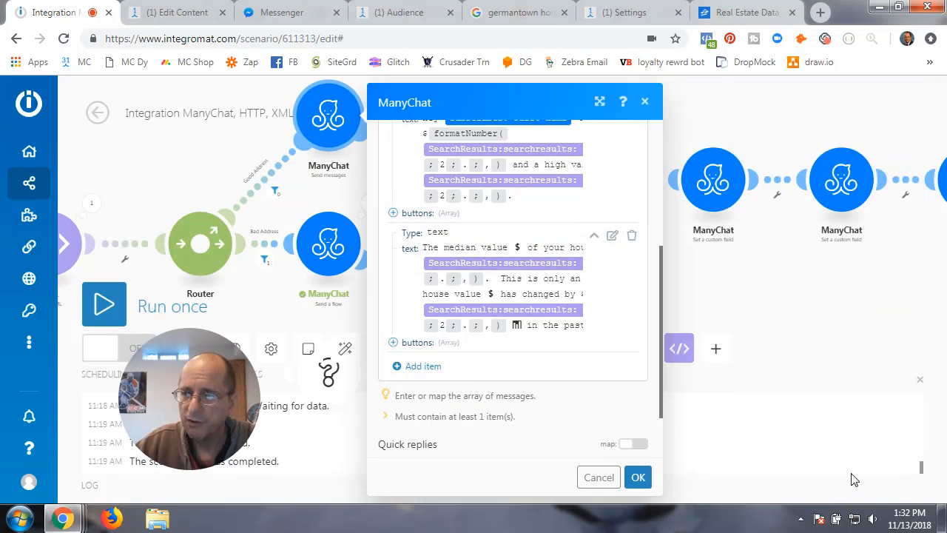
pyautogui.click(638, 477)
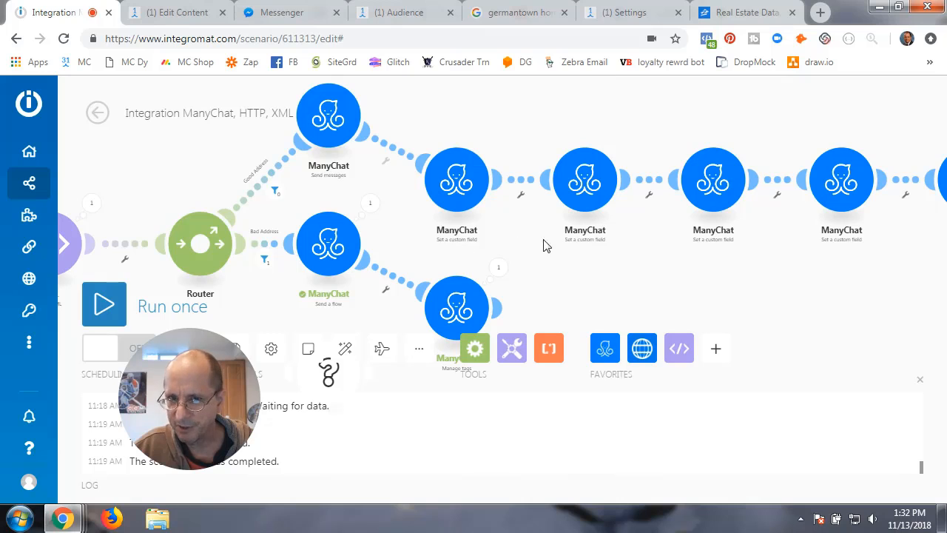
pyautogui.click(187, 14)
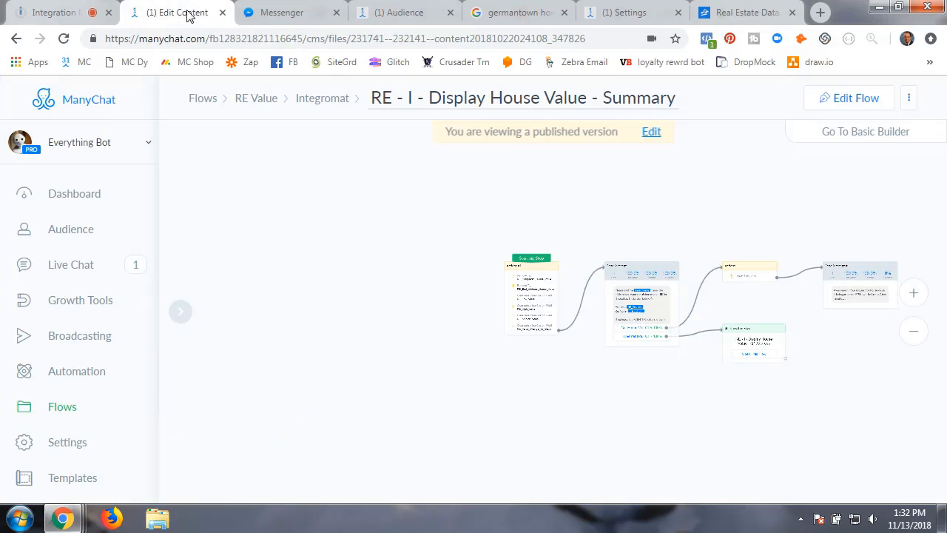
pyautogui.click(535, 315)
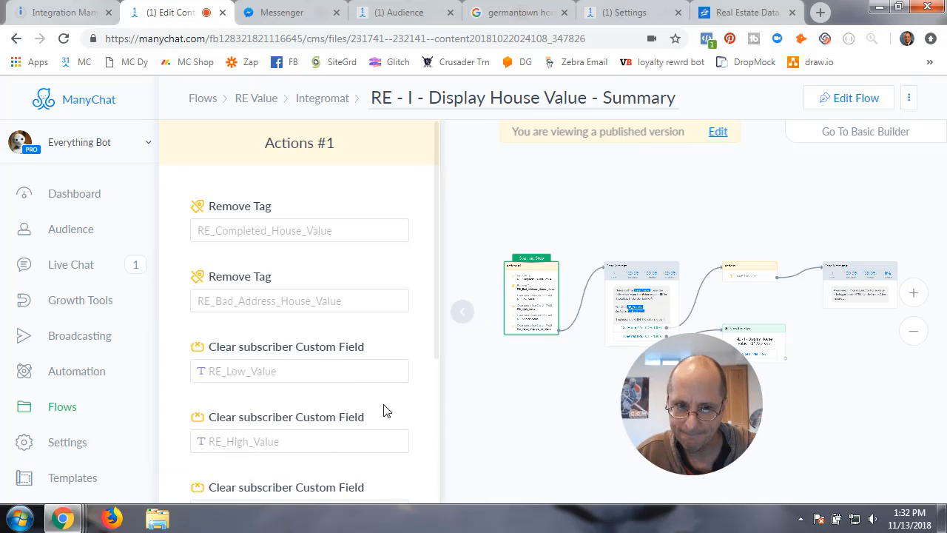
pyautogui.scroll(-2, 363, 406)
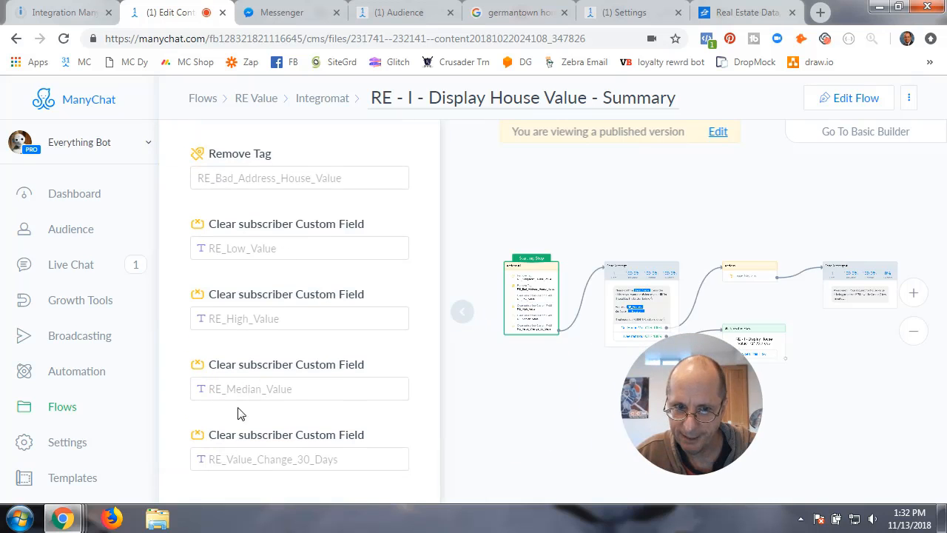
pyautogui.scroll(-2, 288, 399)
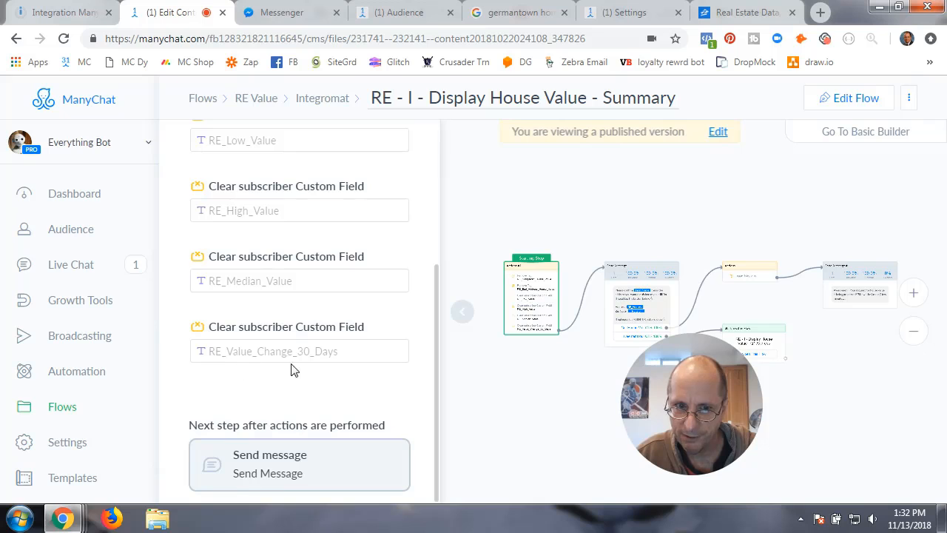
pyautogui.moveTo(716, 411); pyautogui.dragTo(648, 412)
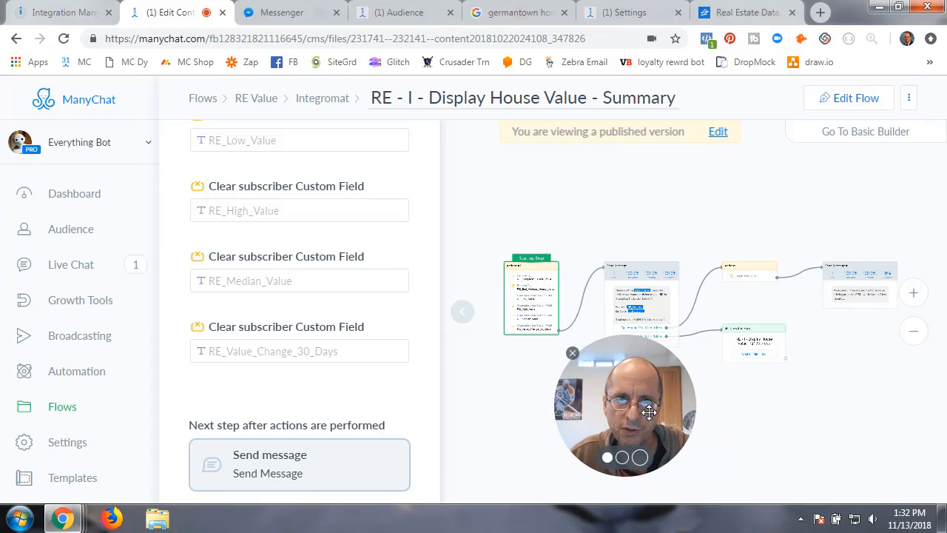
pyautogui.click(83, 15)
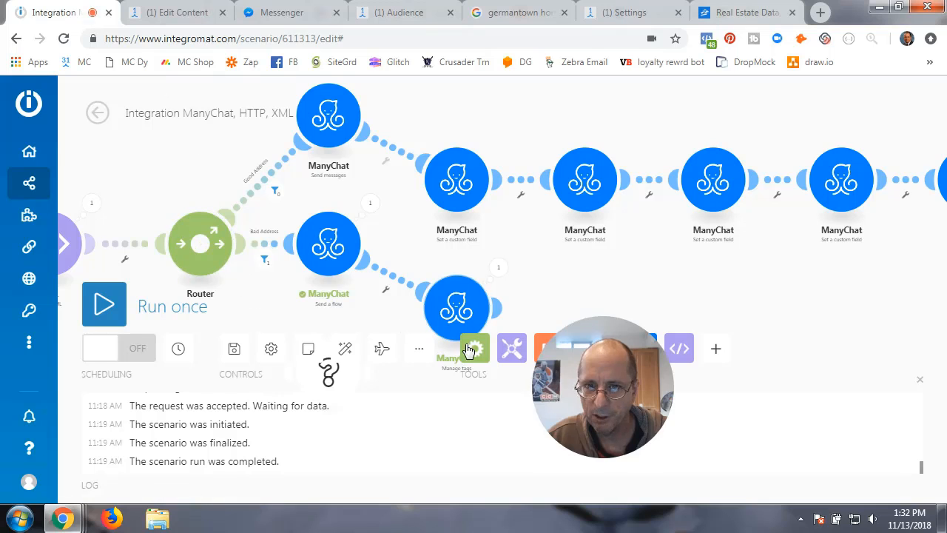
# - Add a ManyChat Set a custom field module after Manage tags using the Everything Bot ManyChat connection
pyautogui.moveTo(596, 393); pyautogui.dragTo(263, 407)
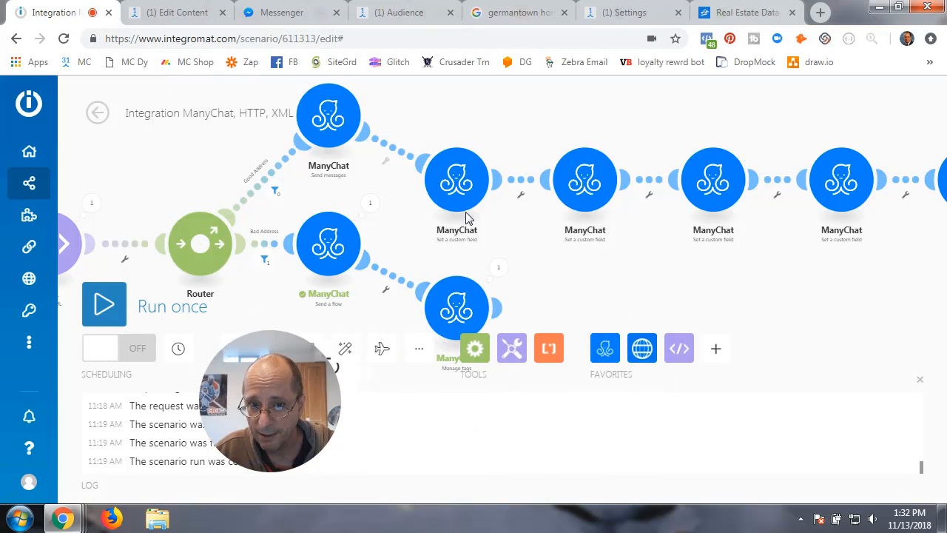
pyautogui.click(499, 309)
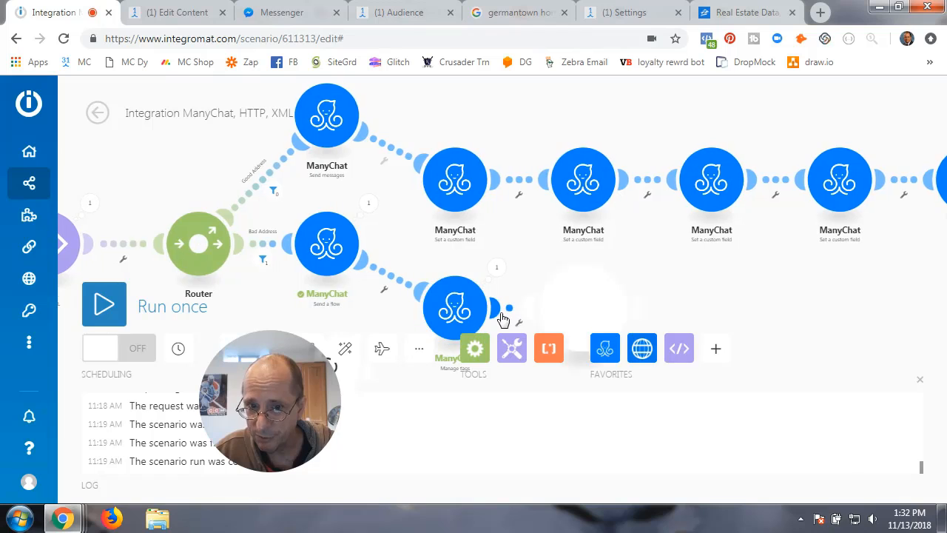
pyautogui.click(651, 239)
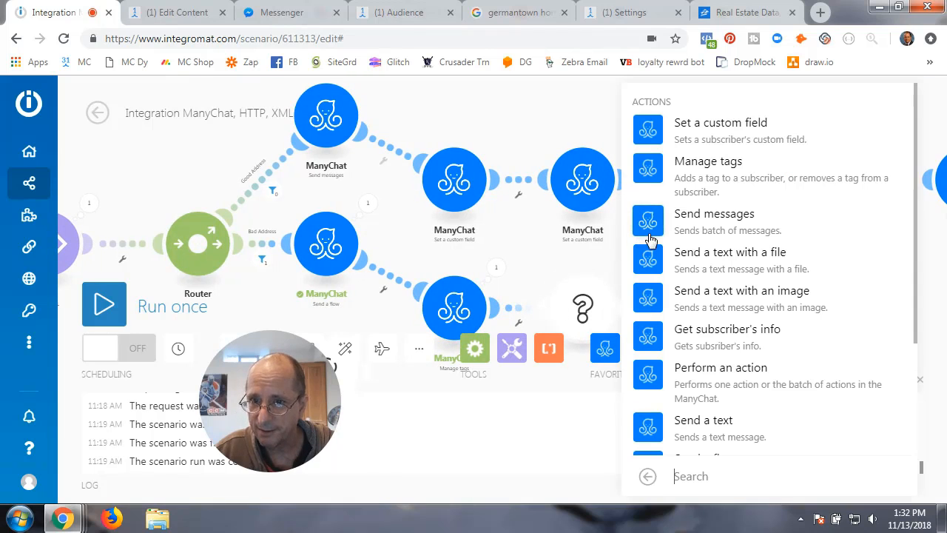
pyautogui.click(718, 133)
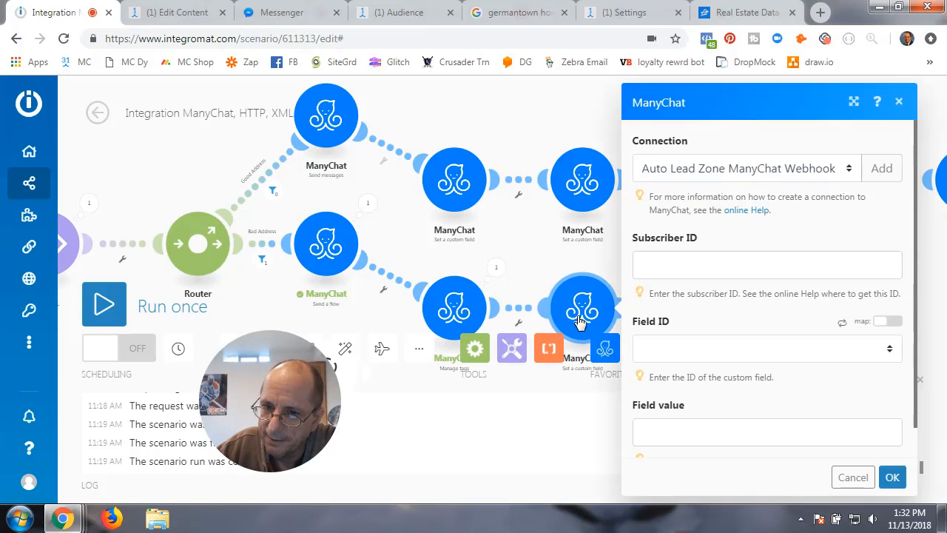
pyautogui.click(847, 172)
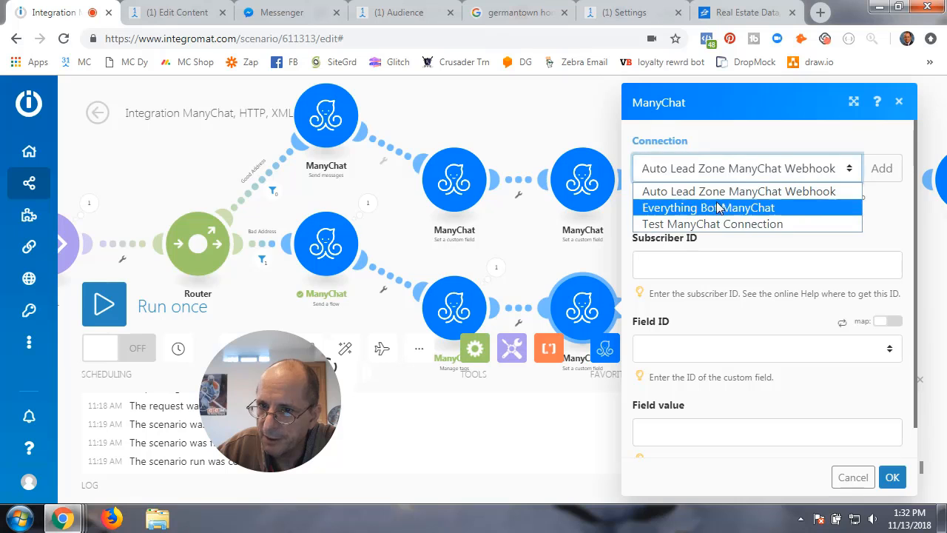
pyautogui.click(720, 207)
# - Map Subscriber: ID, choose RE_Low_Value as the field, then cancel the module settings
pyautogui.click(669, 268)
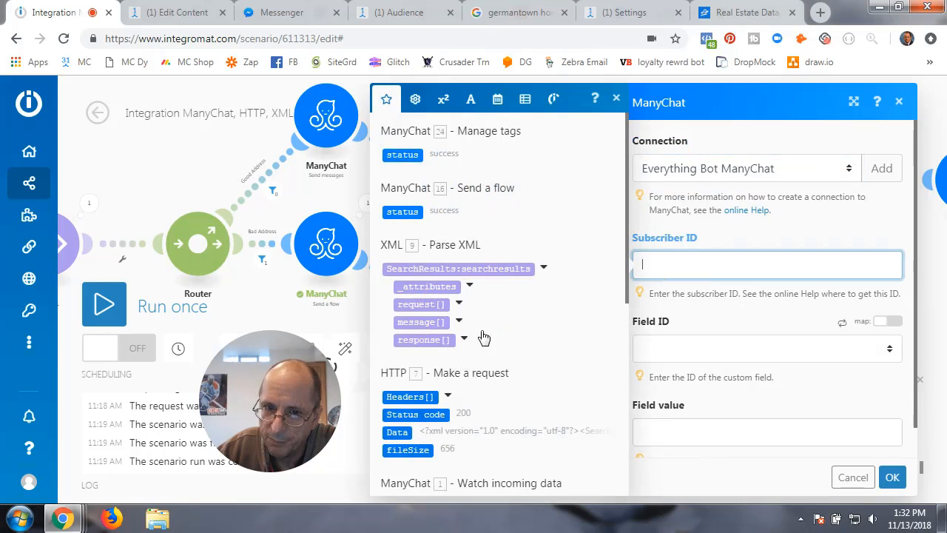
pyautogui.scroll(-5, 450, 370)
pyautogui.click(403, 172)
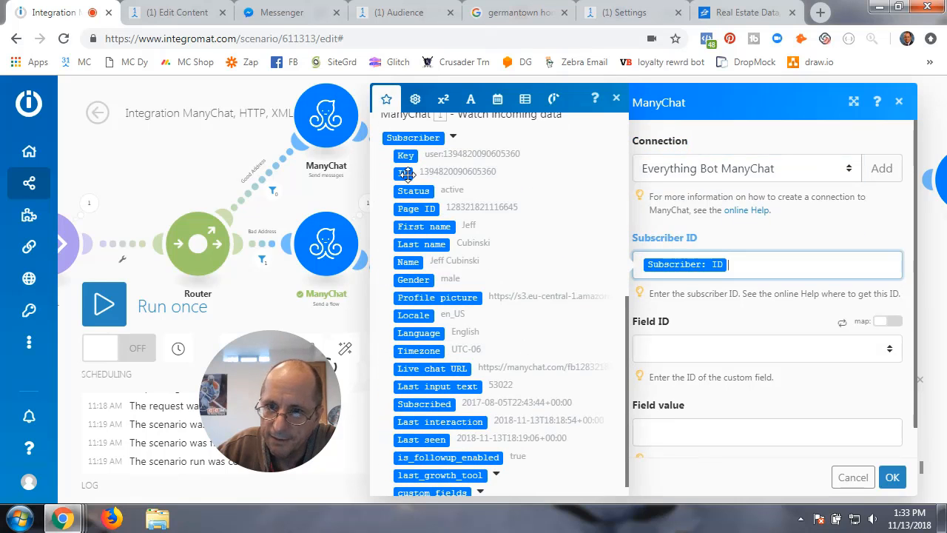
pyautogui.click(705, 326)
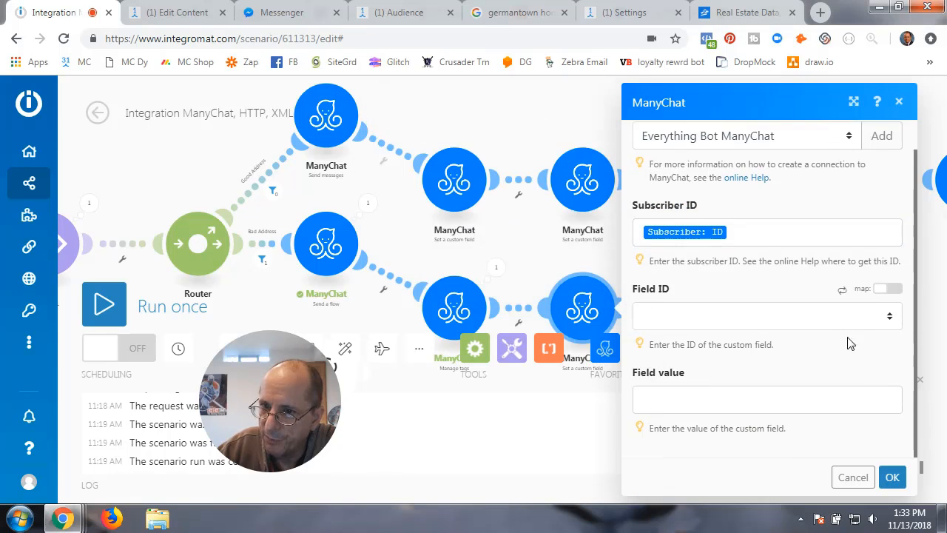
pyautogui.click(890, 316)
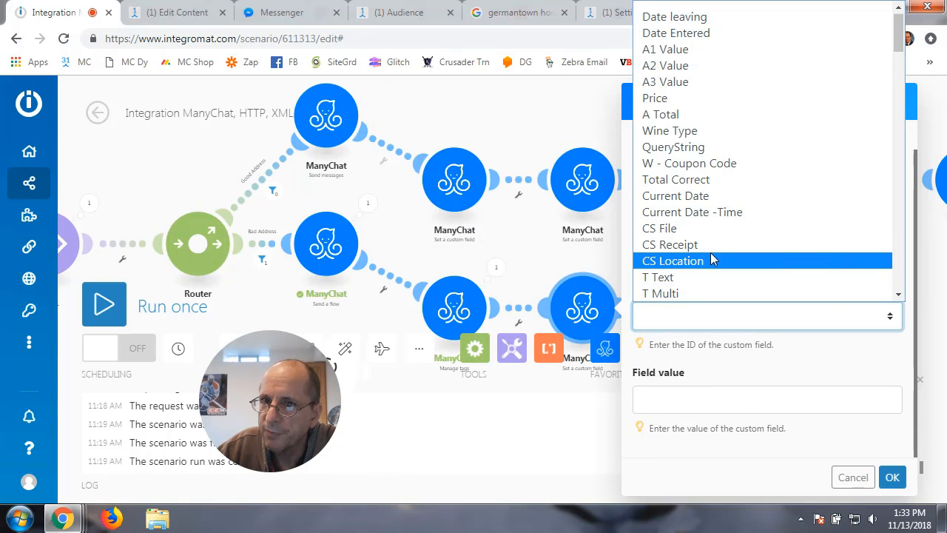
pyautogui.scroll(-3, 712, 258)
pyautogui.scroll(-20, 712, 258)
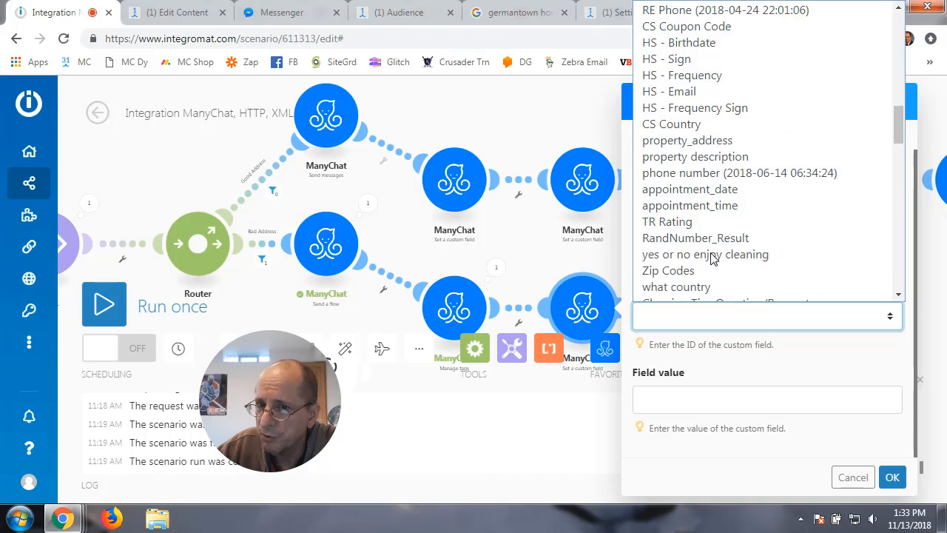
pyautogui.scroll(-10, 712, 258)
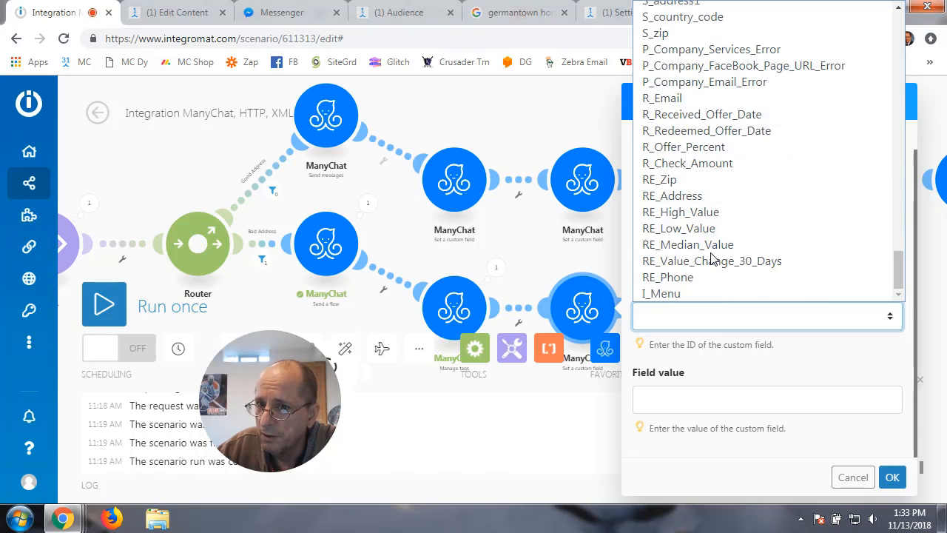
pyautogui.click(670, 230)
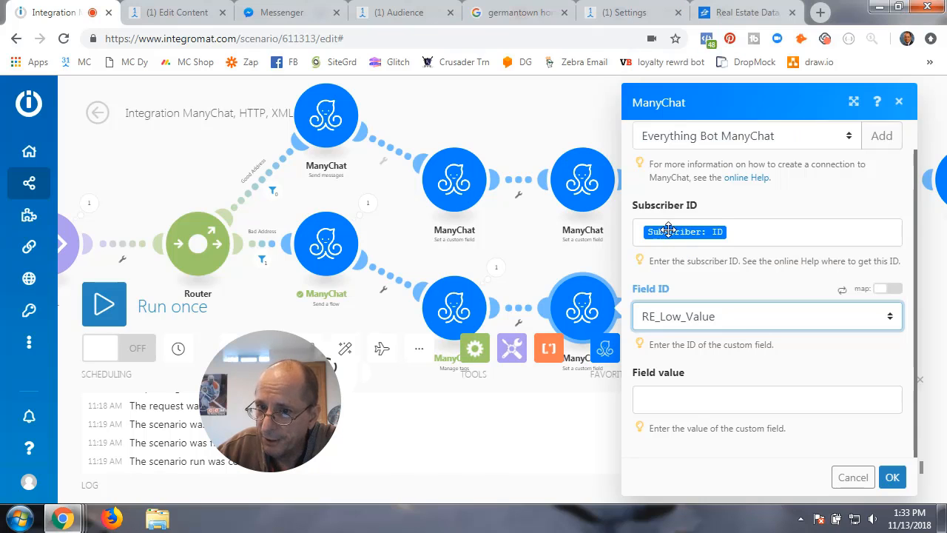
pyautogui.click(725, 408)
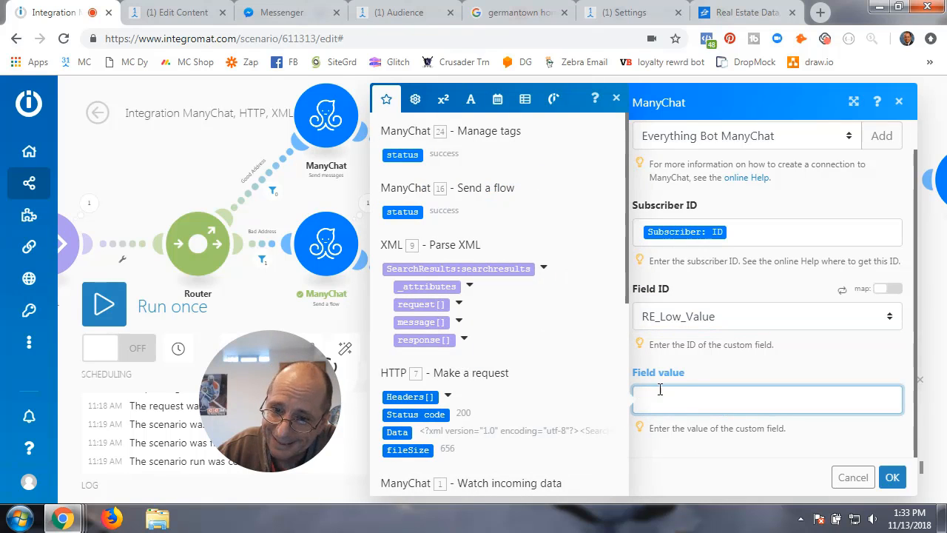
pyautogui.click(857, 481)
# - Delete the unfinished custom-field module from the scenario
pyautogui.rightClick(597, 309)
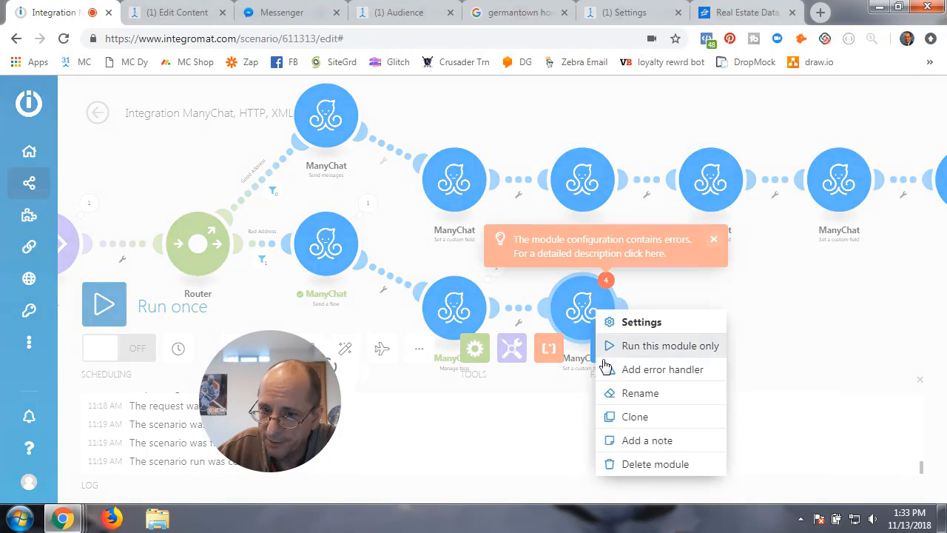
pyautogui.click(637, 464)
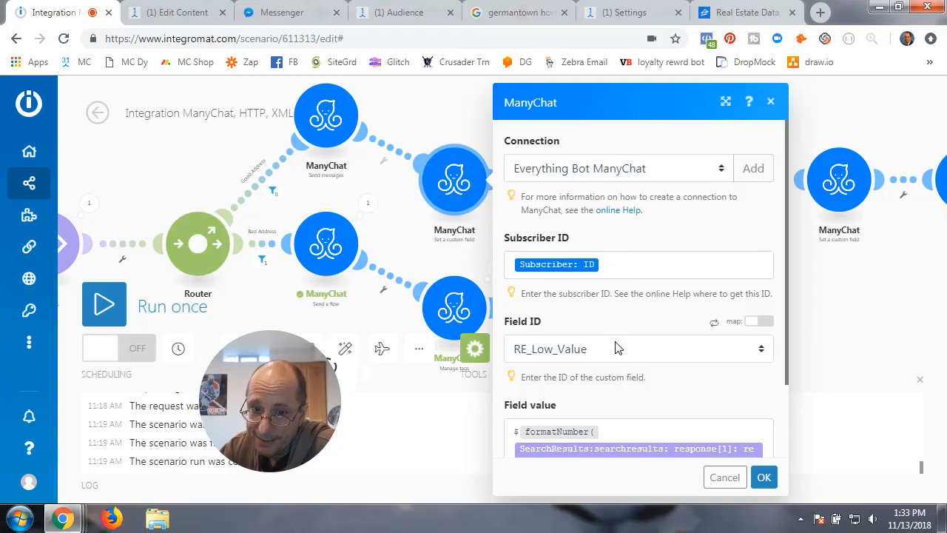
pyautogui.scroll(-2, 619, 348)
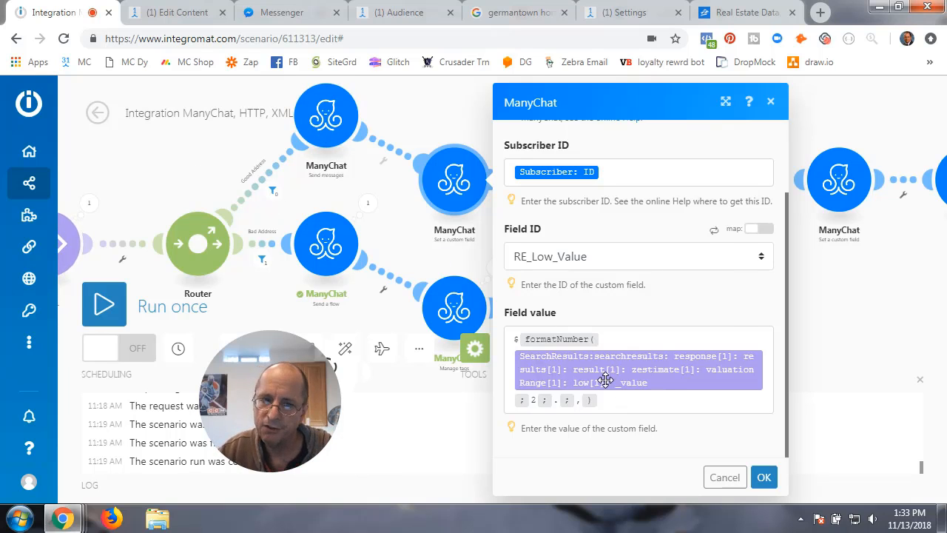
# - Add and then remove an extra formatNumber line in the RE_Low_Value field value, then confirm with OK
pyautogui.moveTo(604, 380)
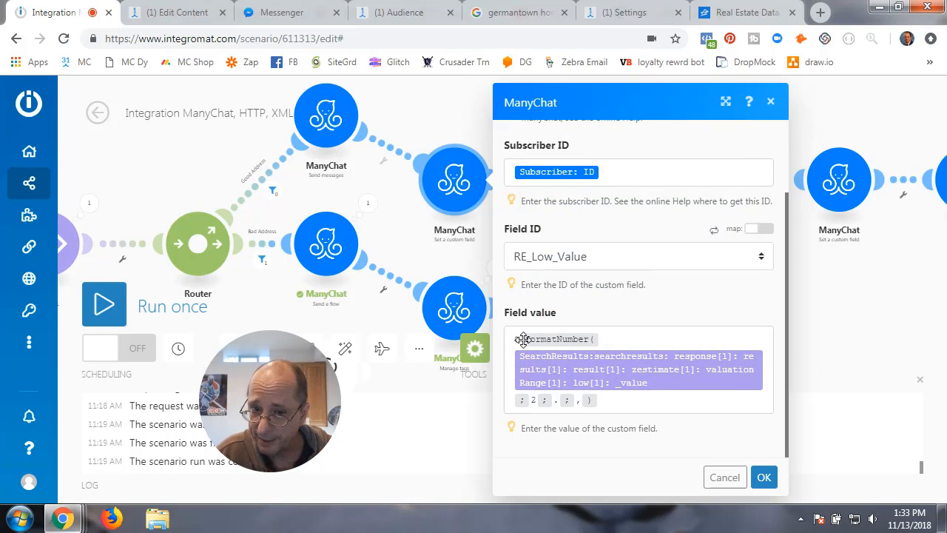
pyautogui.click(619, 405)
pyautogui.press('Return')
pyautogui.press('Return')
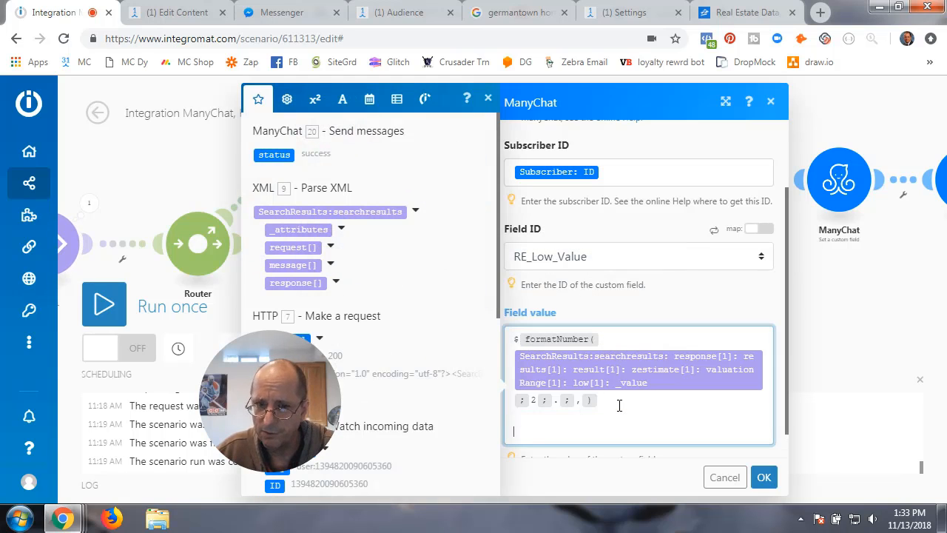
pyautogui.click(315, 99)
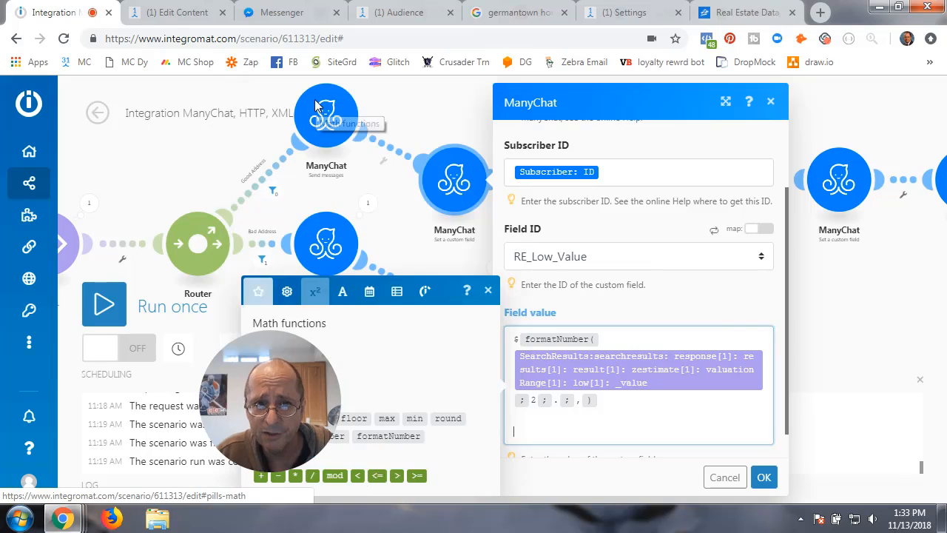
pyautogui.moveTo(297, 381); pyautogui.dragTo(158, 324)
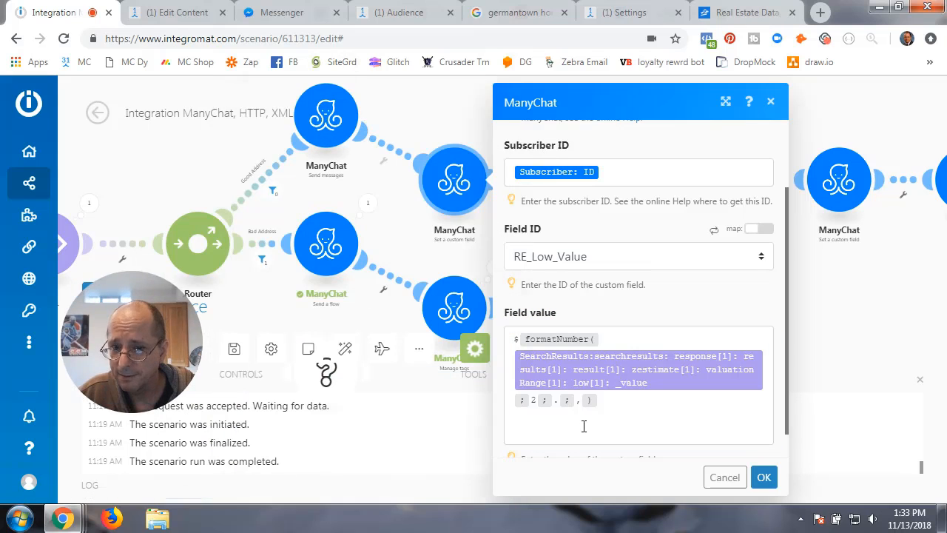
pyautogui.click(556, 428)
pyautogui.click(314, 99)
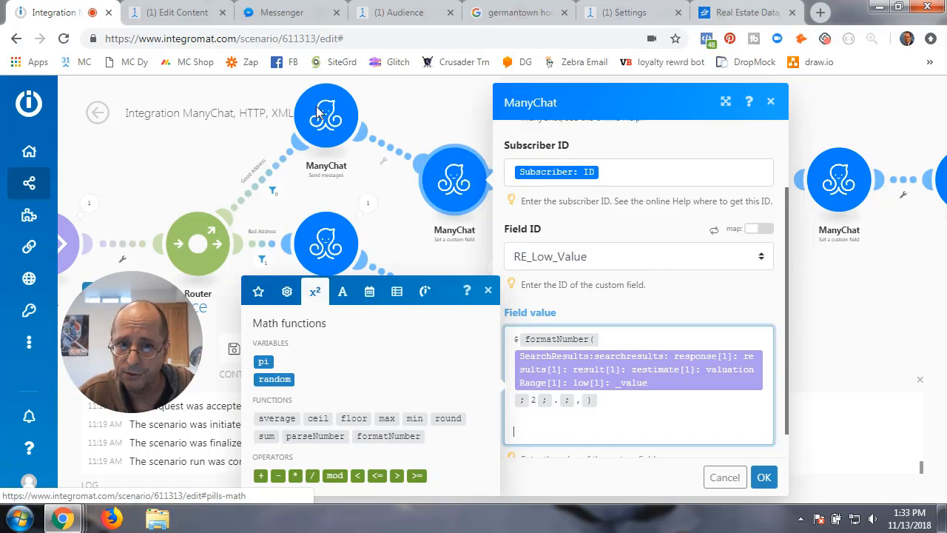
pyautogui.click(388, 436)
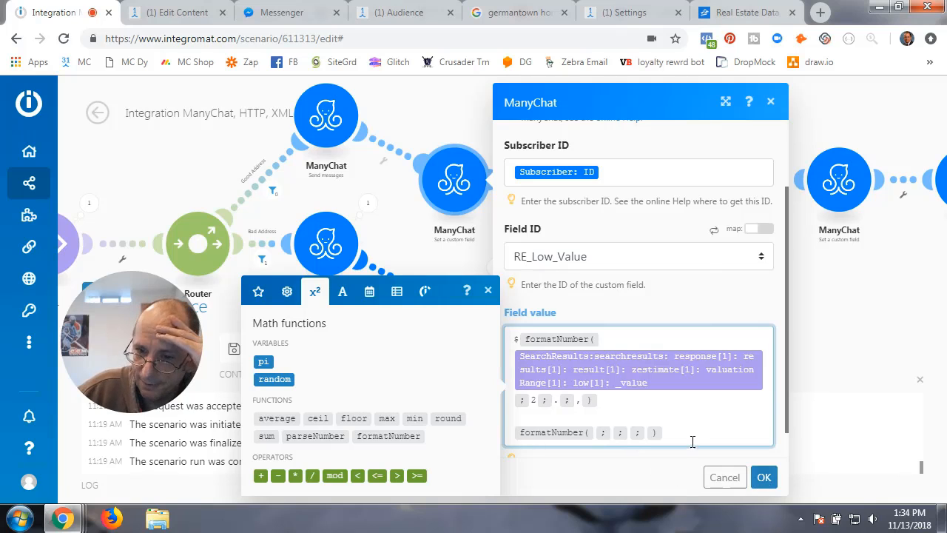
pyautogui.press('BackSpace')
pyautogui.press('BackSpace')
pyautogui.press('BackSpace')
pyautogui.press('BackSpace')
pyautogui.press('BackSpace')
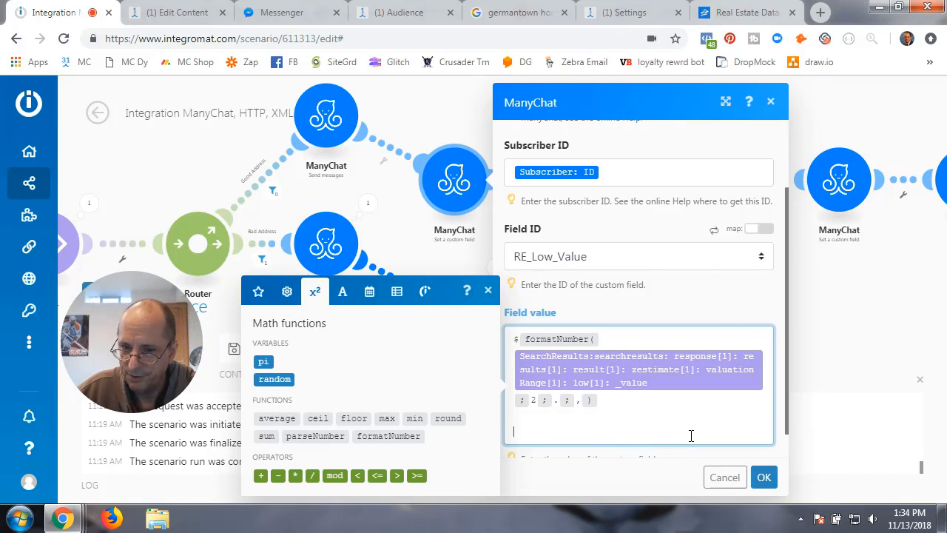
pyautogui.click(764, 477)
pyautogui.click(315, 118)
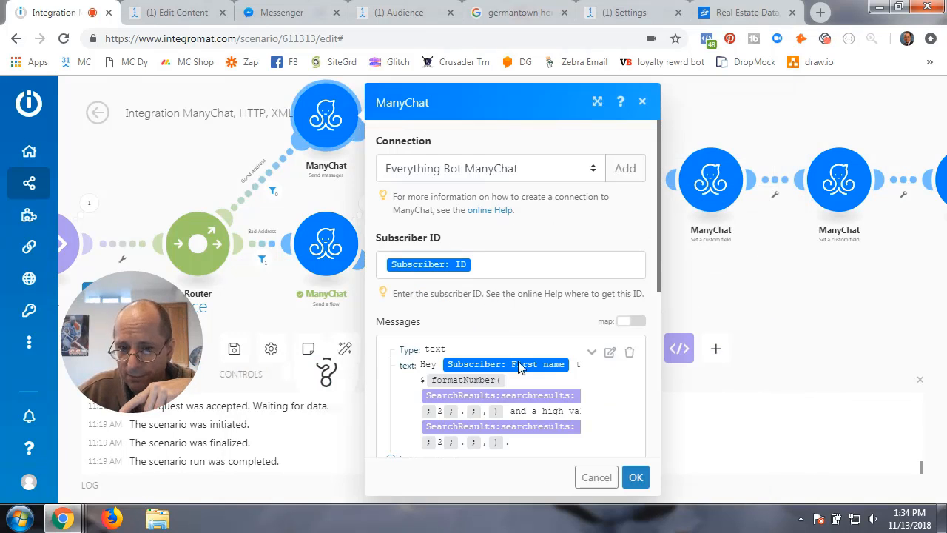
pyautogui.scroll(-3, 575, 370)
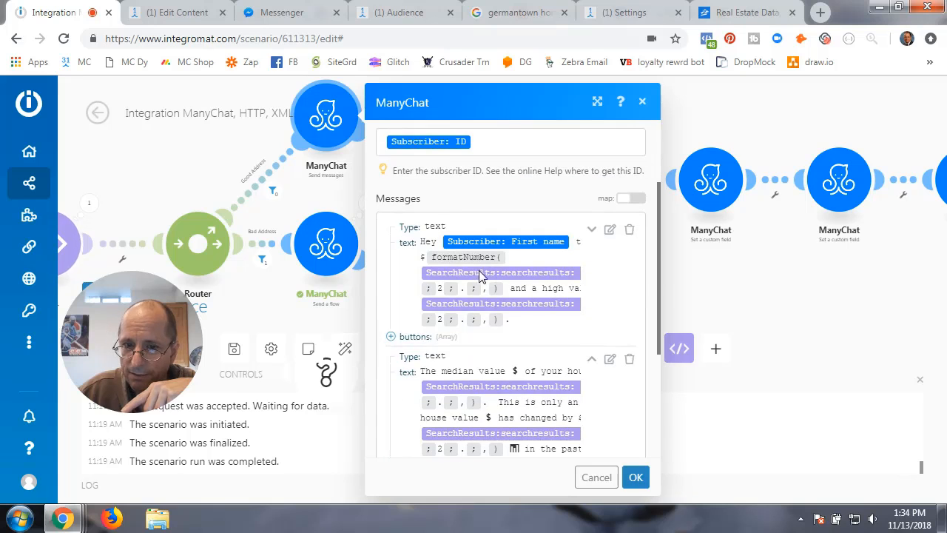
pyautogui.click(610, 230)
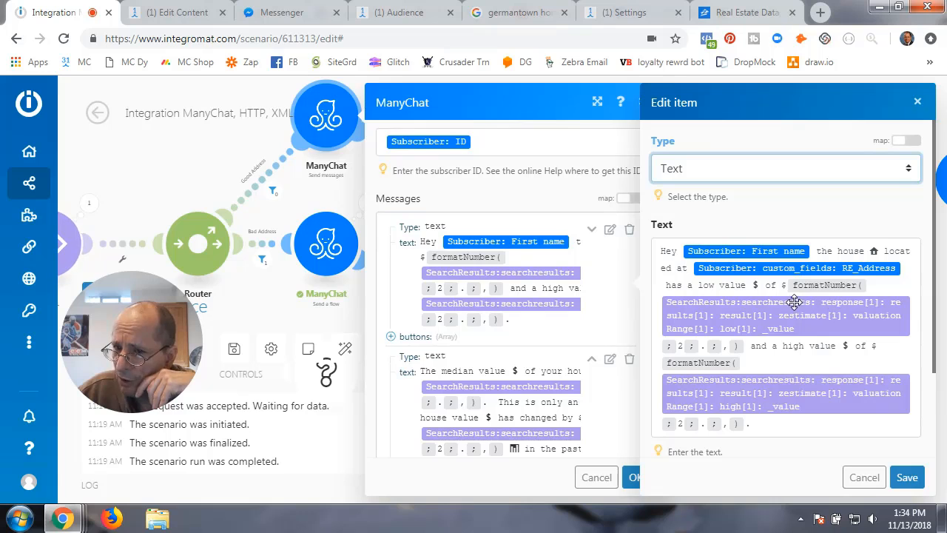
pyautogui.click(782, 287)
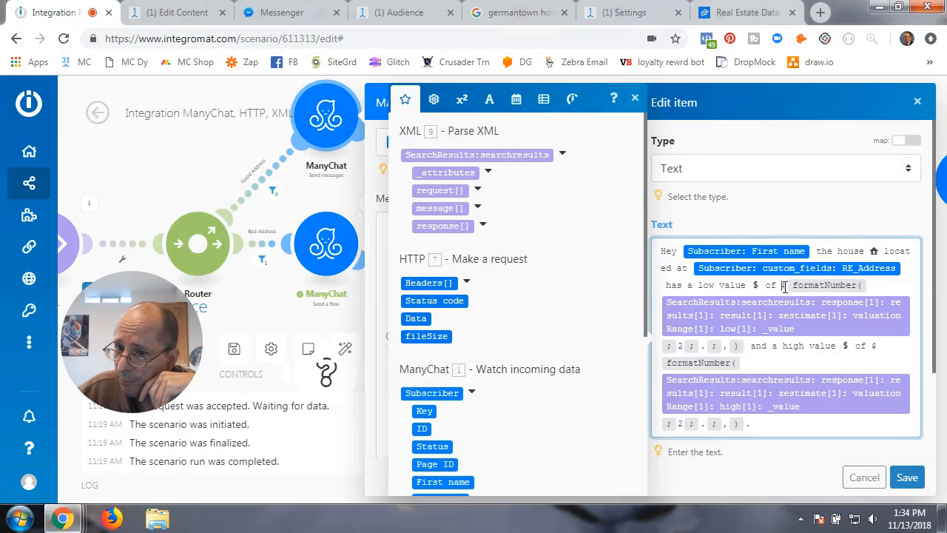
pyautogui.moveTo(794, 289); pyautogui.dragTo(745, 354)
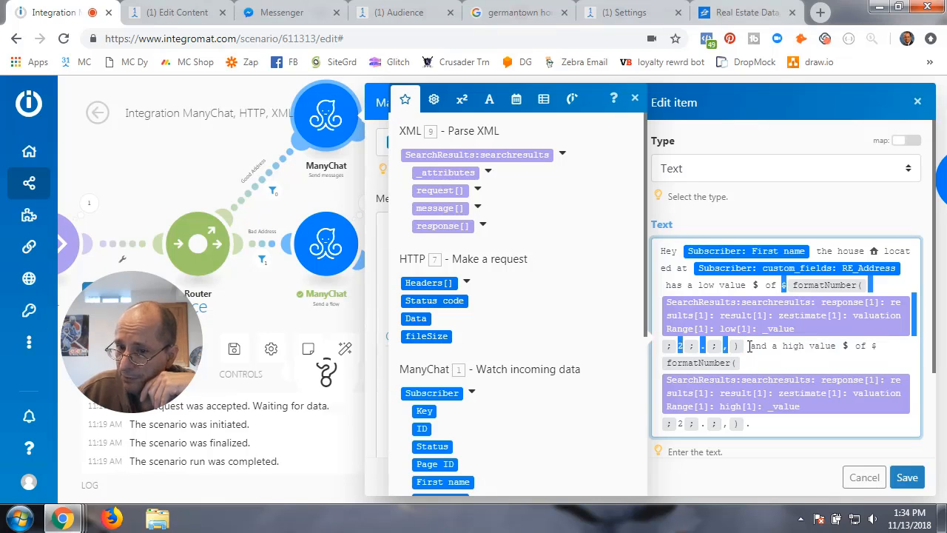
pyautogui.click(750, 348)
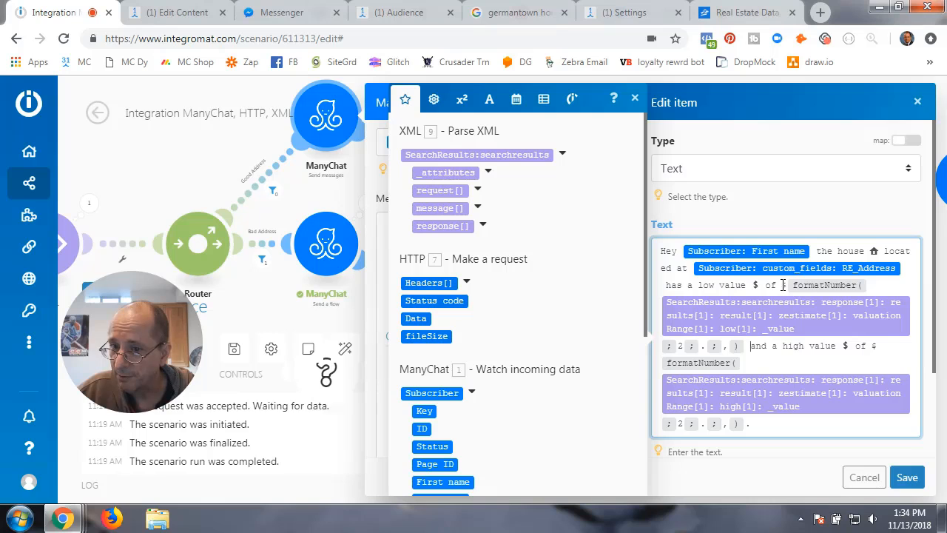
pyautogui.moveTo(782, 287); pyautogui.dragTo(750, 346)
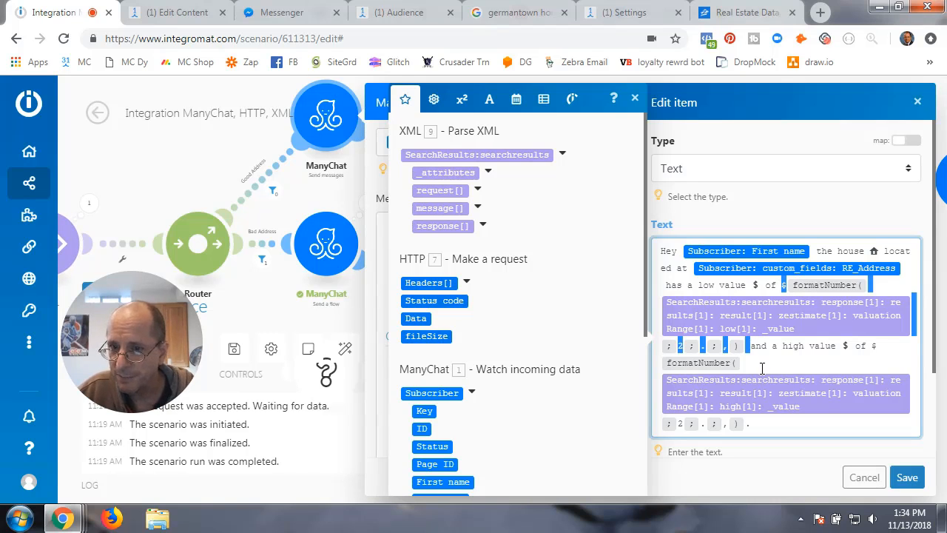
pyautogui.click(907, 477)
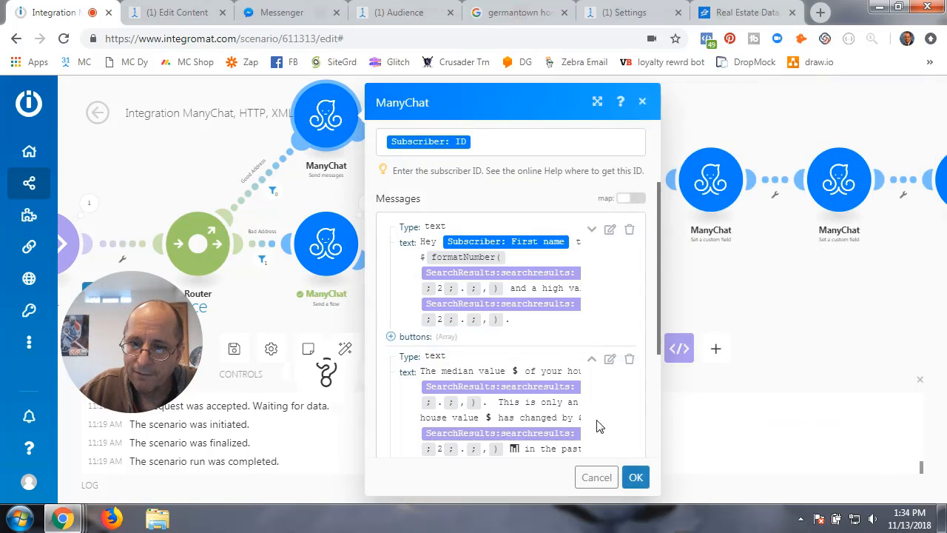
pyautogui.click(635, 478)
pyautogui.click(453, 191)
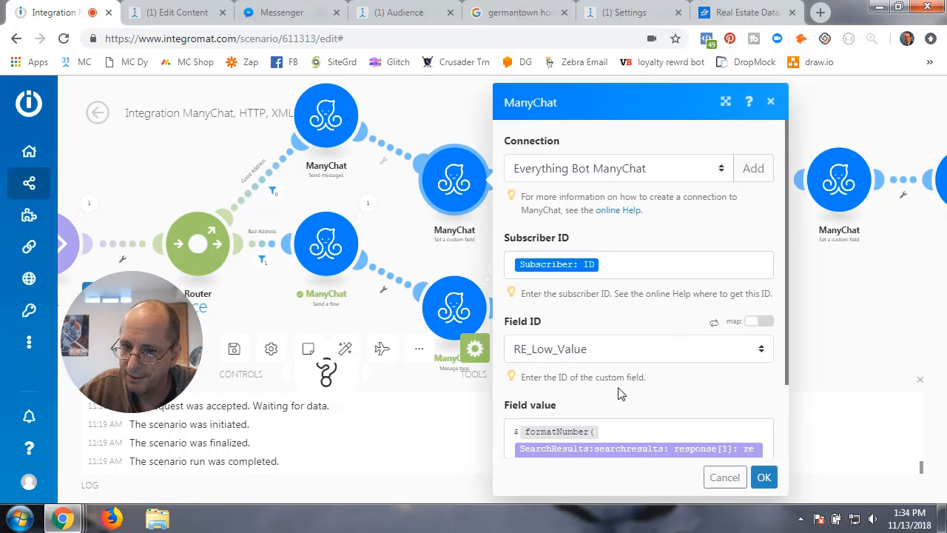
pyautogui.scroll(-2, 622, 394)
pyautogui.click(610, 401)
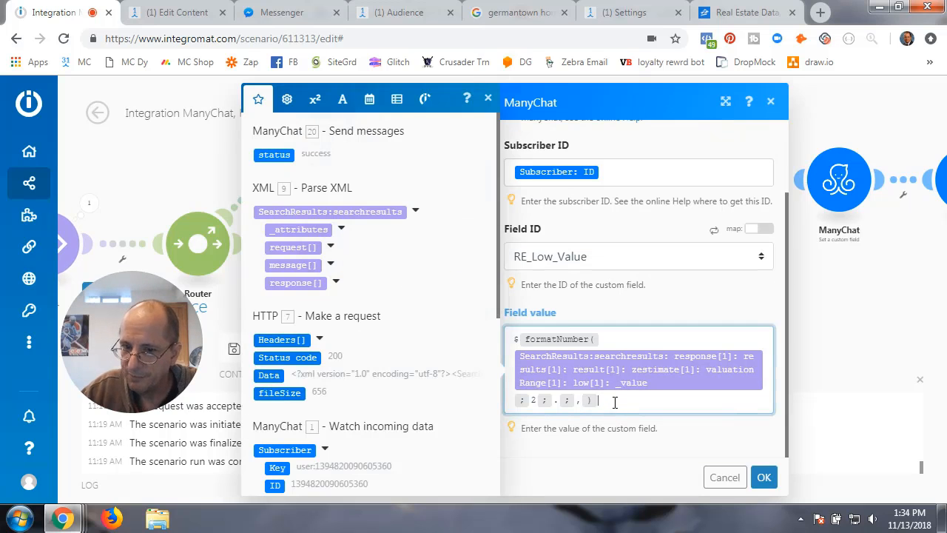
pyautogui.press('Return')
pyautogui.press('Return')
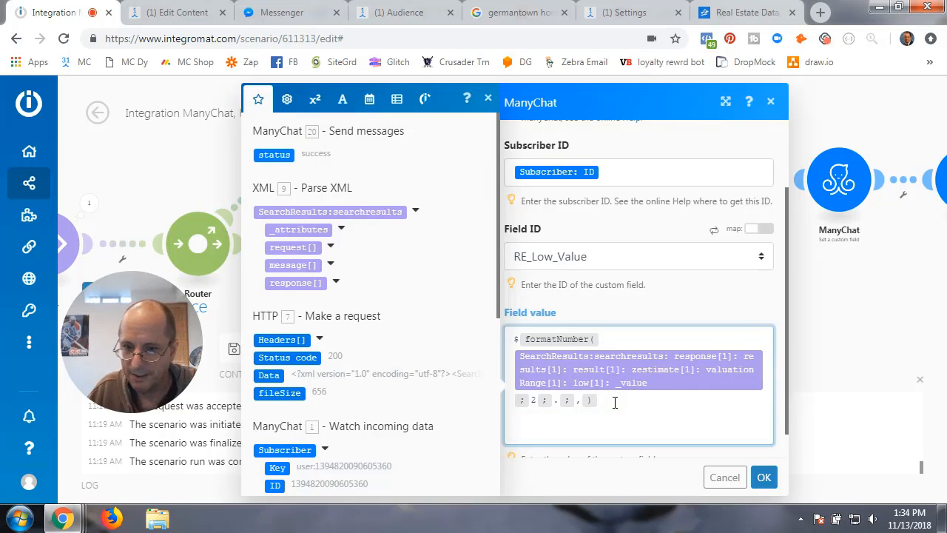
pyautogui.write('formatNumber(SearchResults:searchresults: response[1]: results[1]: result[1]: zestimate[1]: valuationRange[1]: low[1]: _value; 2; .; ,)')
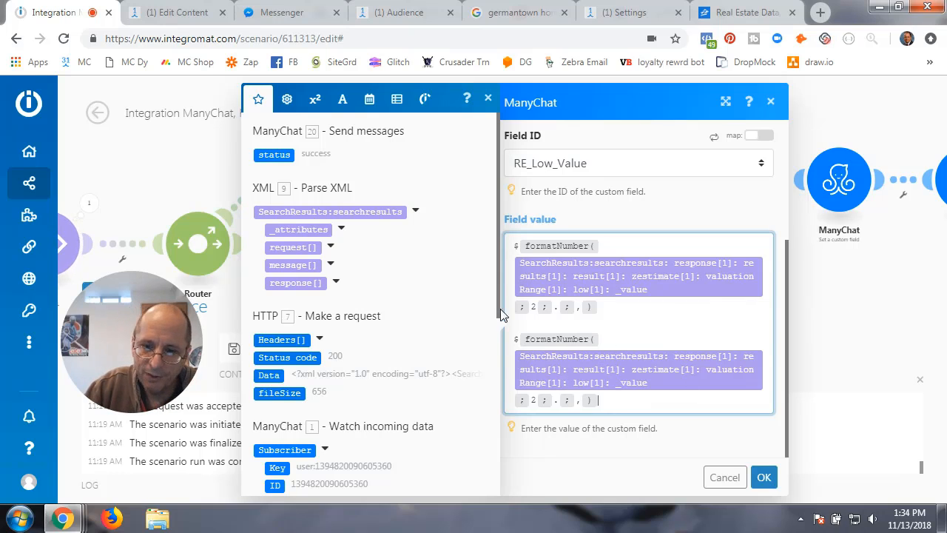
pyautogui.press('BackSpace')
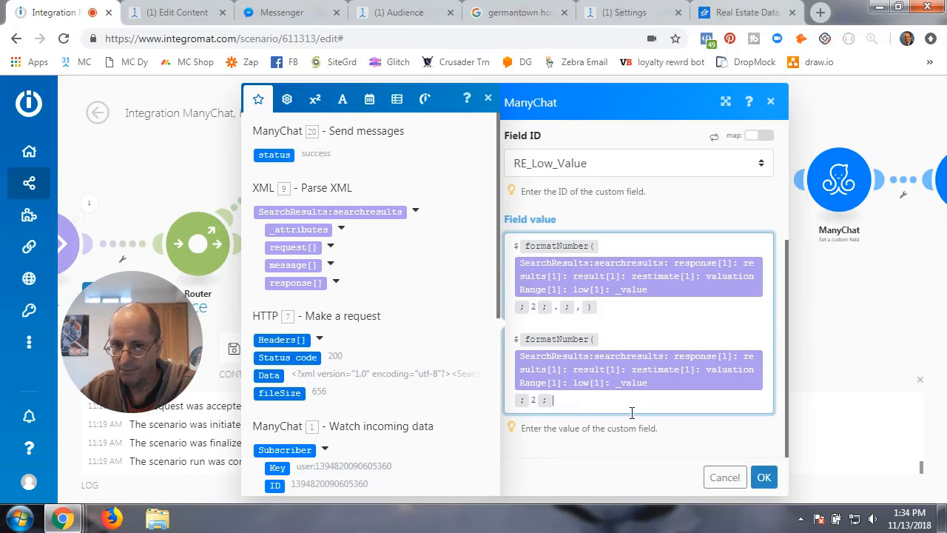
pyautogui.press('BackSpace')
pyautogui.press('BackSpace')
pyautogui.press('BackSpace')
pyautogui.press('BackSpace')
pyautogui.press('BackSpace')
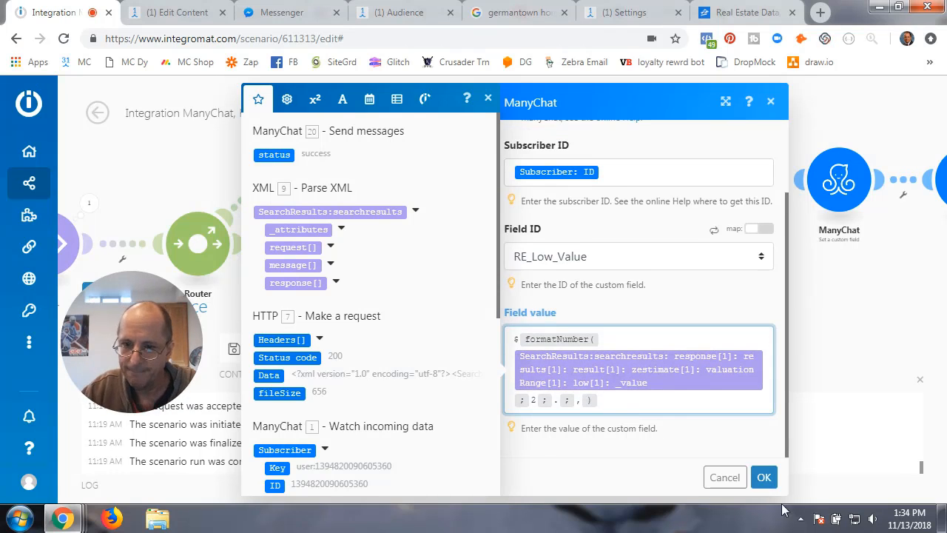
pyautogui.click(763, 477)
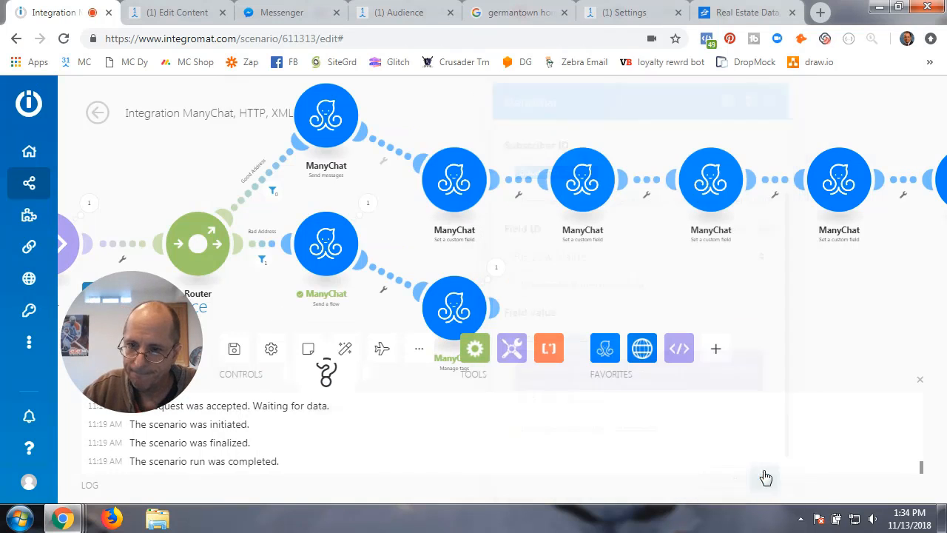
pyautogui.click(583, 182)
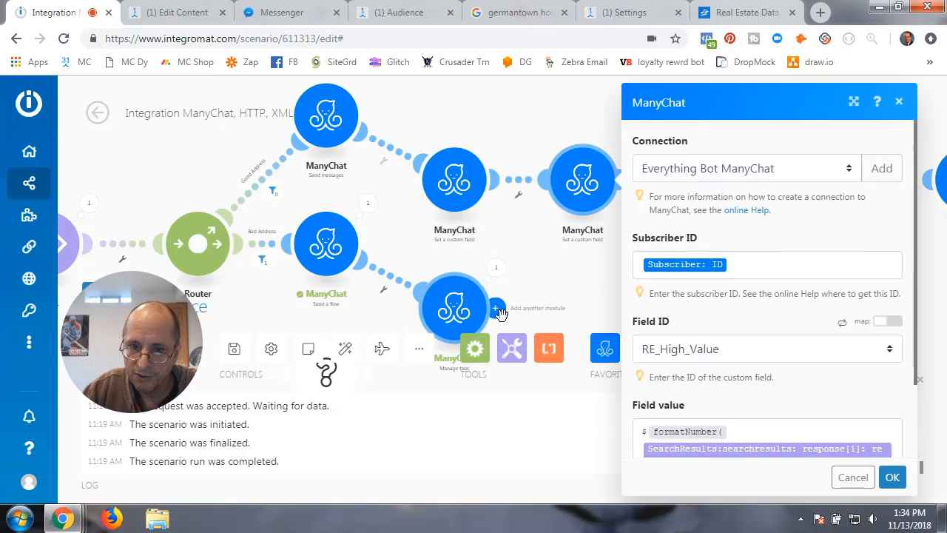
pyautogui.click(555, 292)
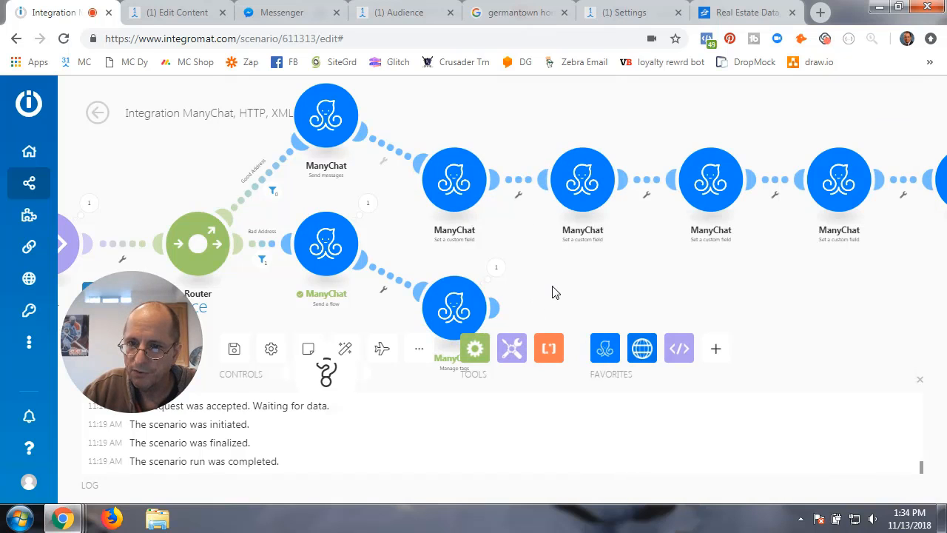
pyautogui.click(494, 305)
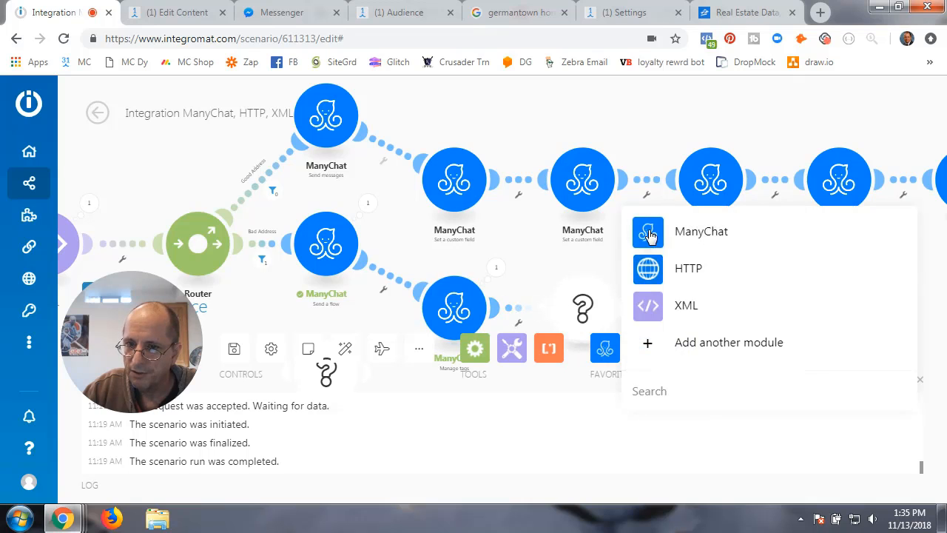
pyautogui.click(650, 236)
pyautogui.click(698, 140)
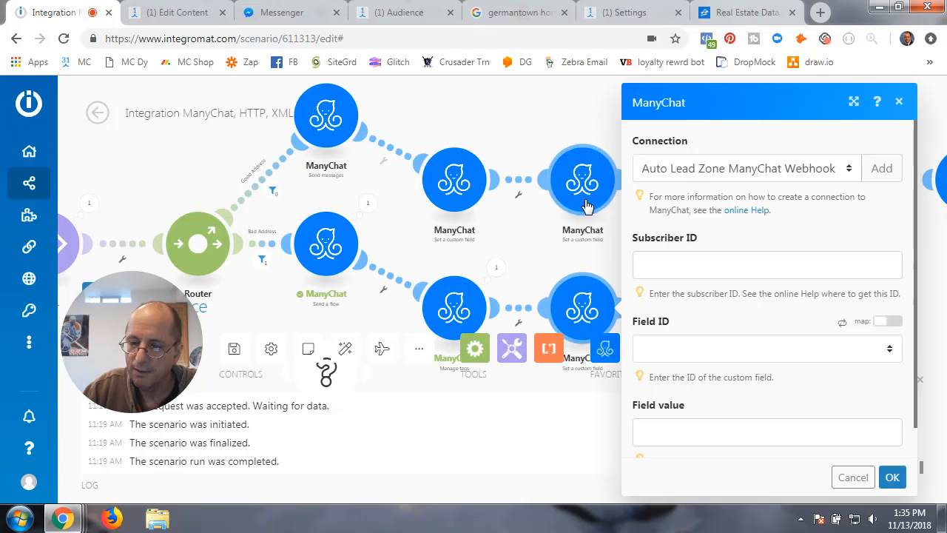
pyautogui.click(851, 477)
pyautogui.rightClick(576, 304)
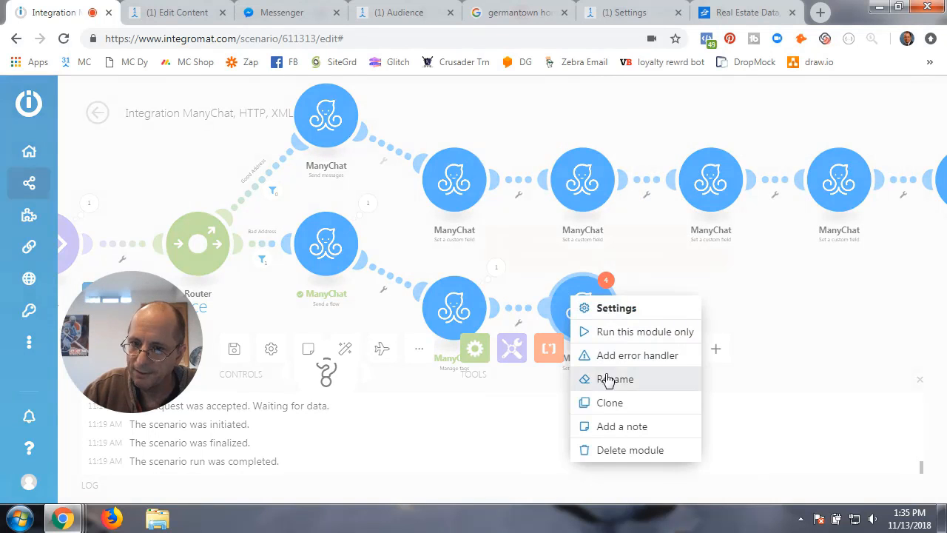
pyautogui.click(618, 450)
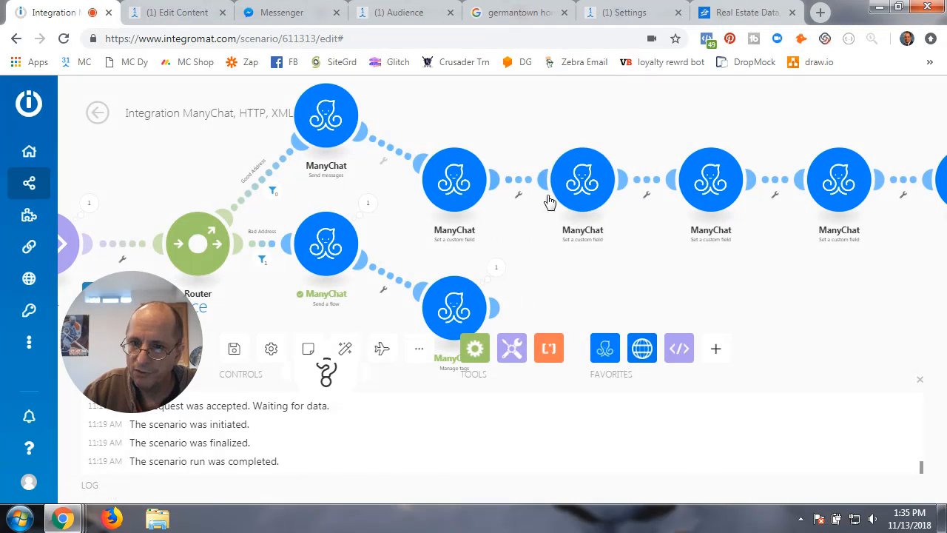
pyautogui.scroll(2, 612, 251)
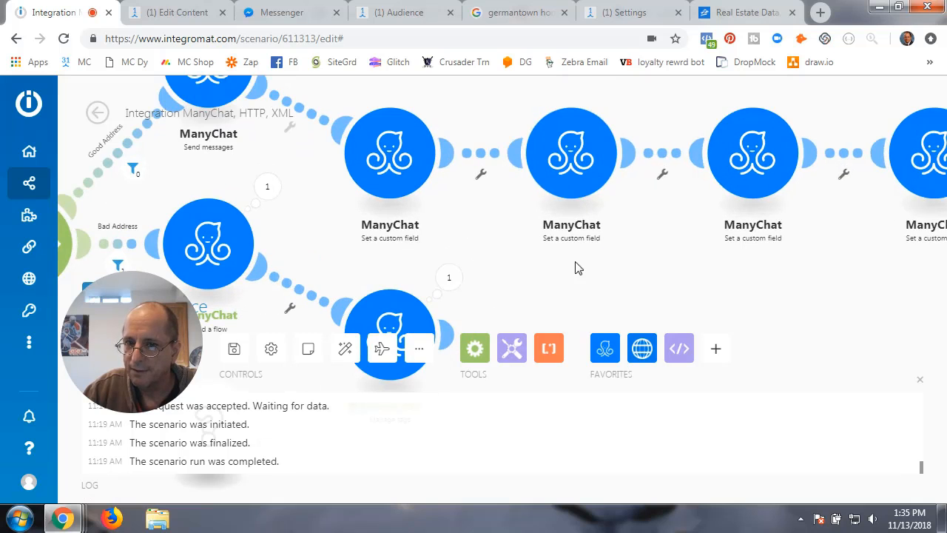
pyautogui.moveTo(603, 268); pyautogui.dragTo(459, 279)
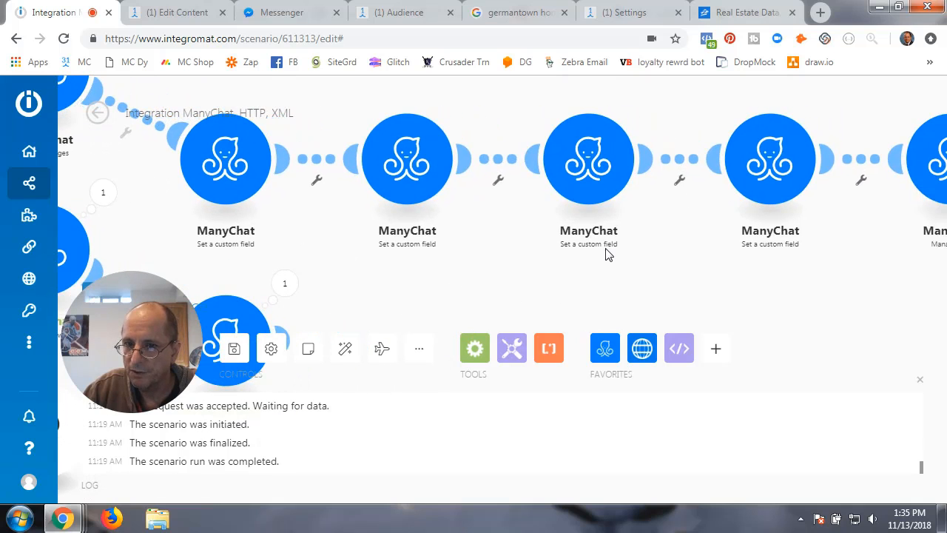
pyautogui.moveTo(788, 281); pyautogui.dragTo(814, 293)
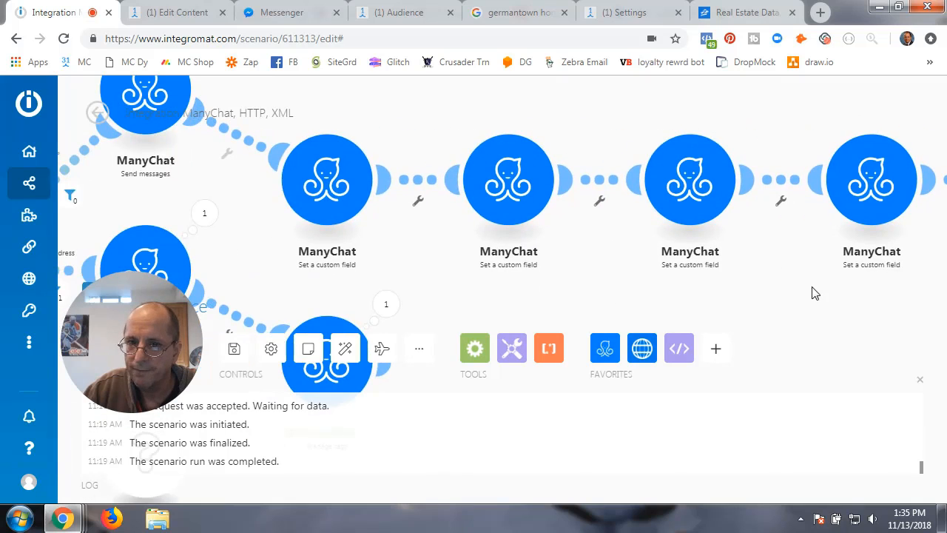
pyautogui.click(500, 182)
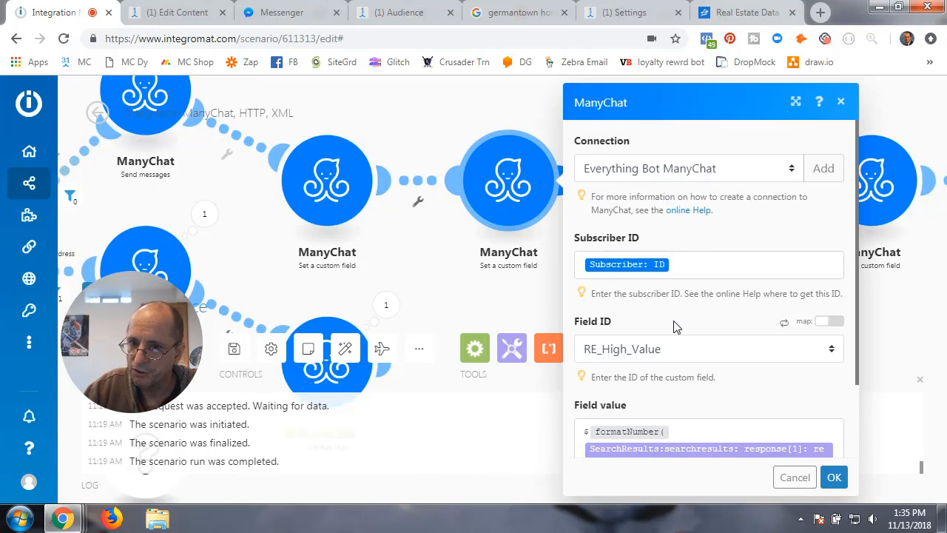
pyautogui.scroll(-2, 675, 326)
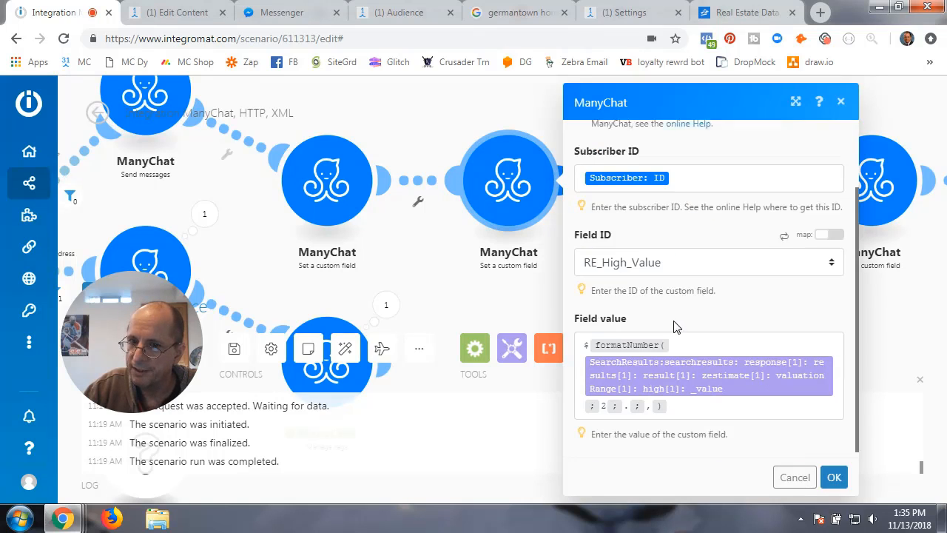
pyautogui.click(832, 259)
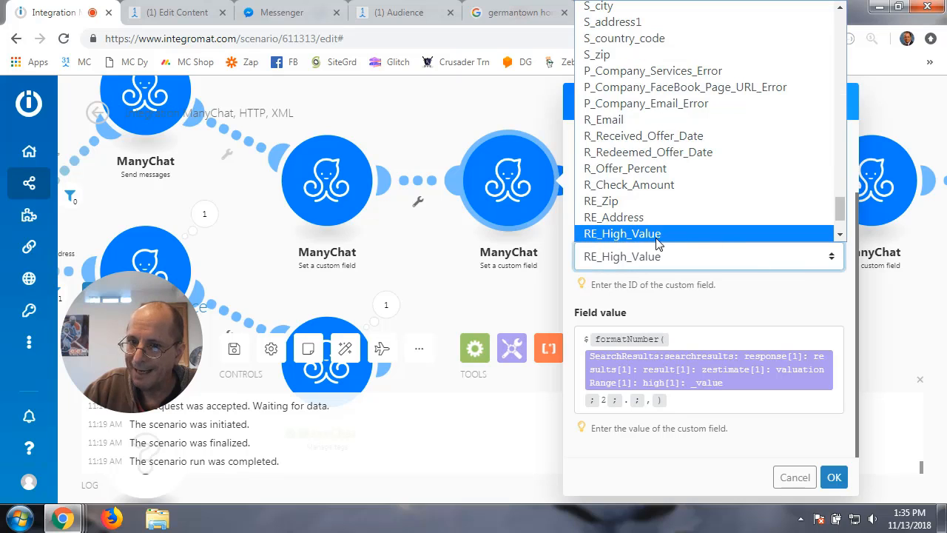
pyautogui.click(729, 303)
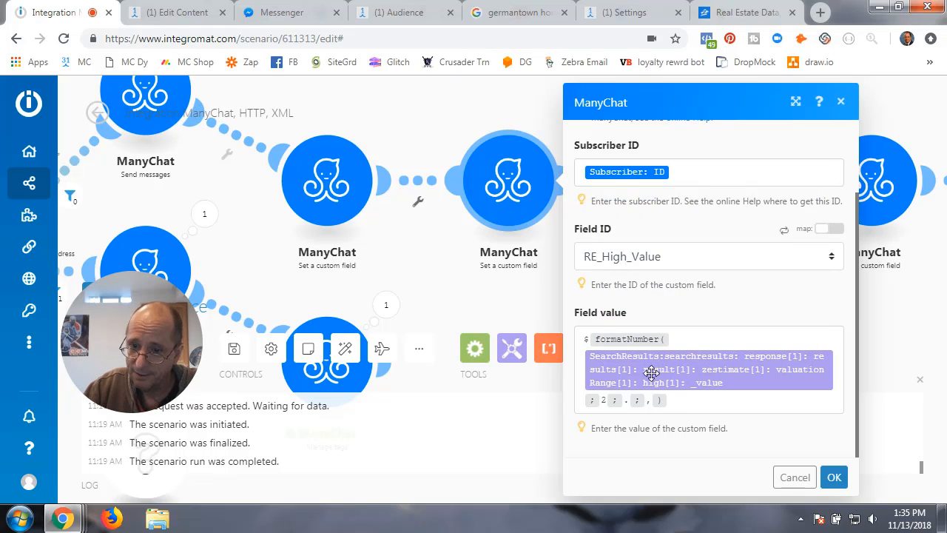
pyautogui.click(834, 477)
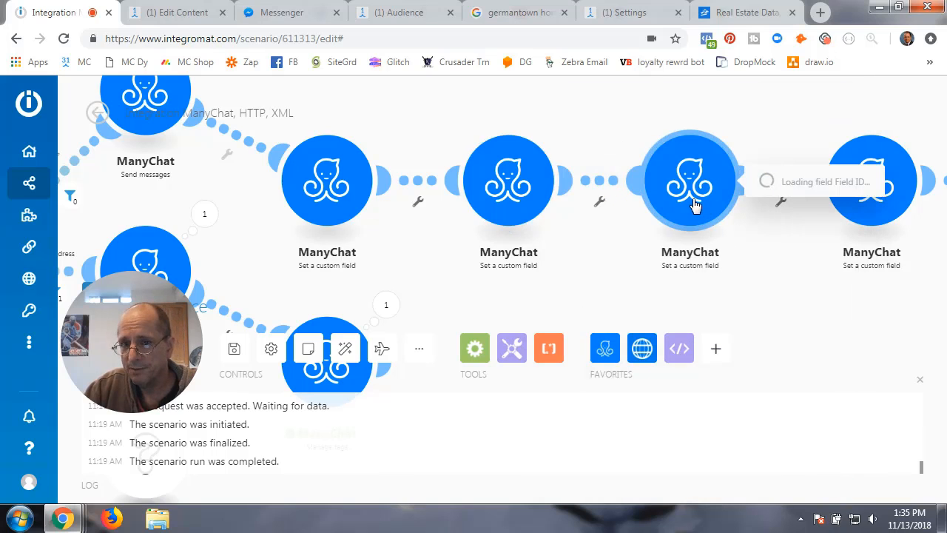
pyautogui.click(502, 194)
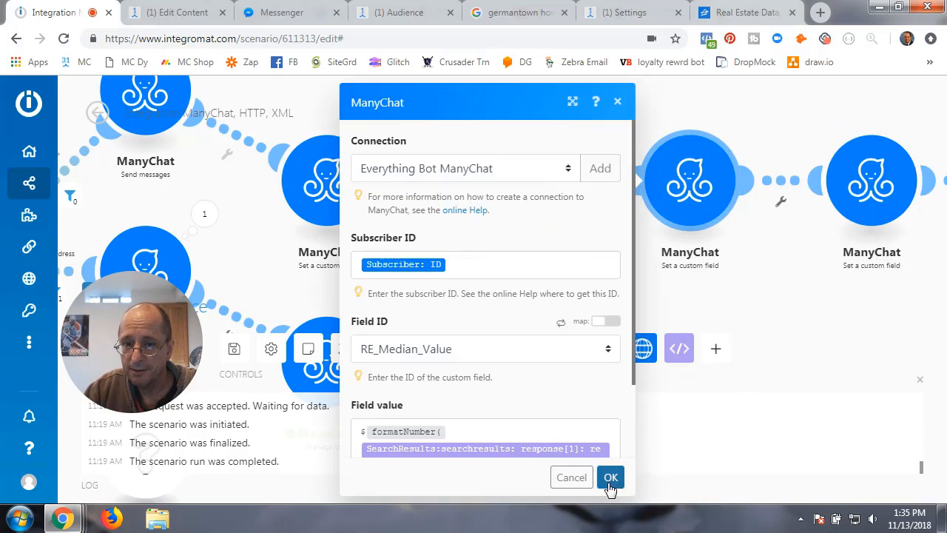
pyautogui.click(572, 478)
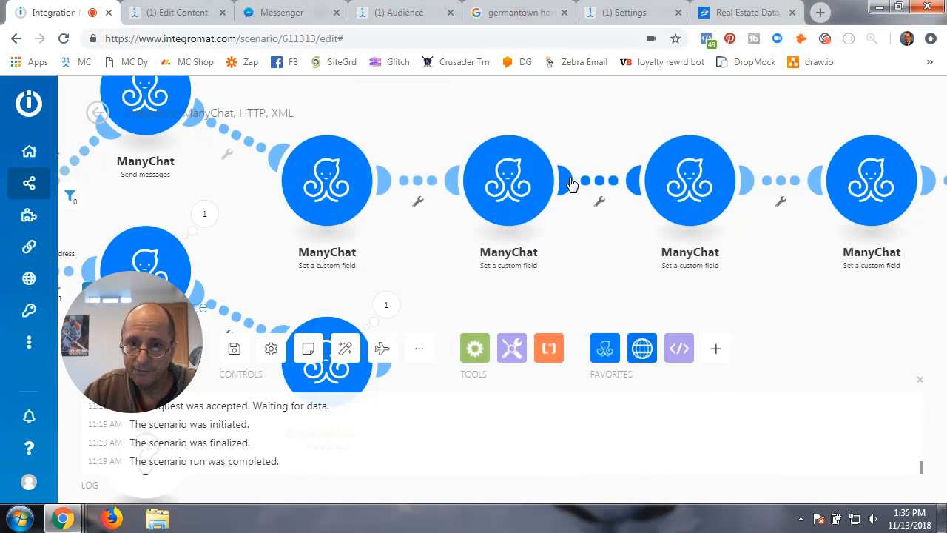
pyautogui.click(696, 180)
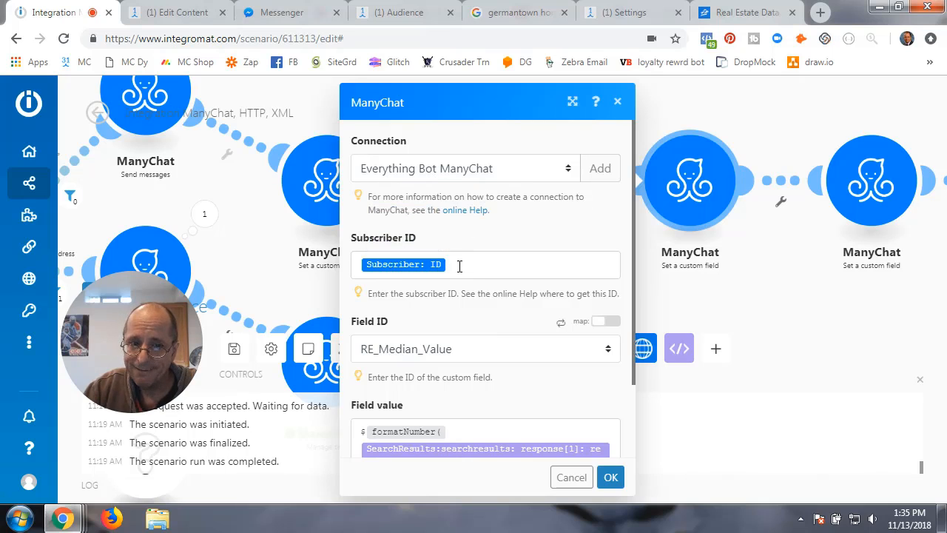
pyautogui.click(610, 349)
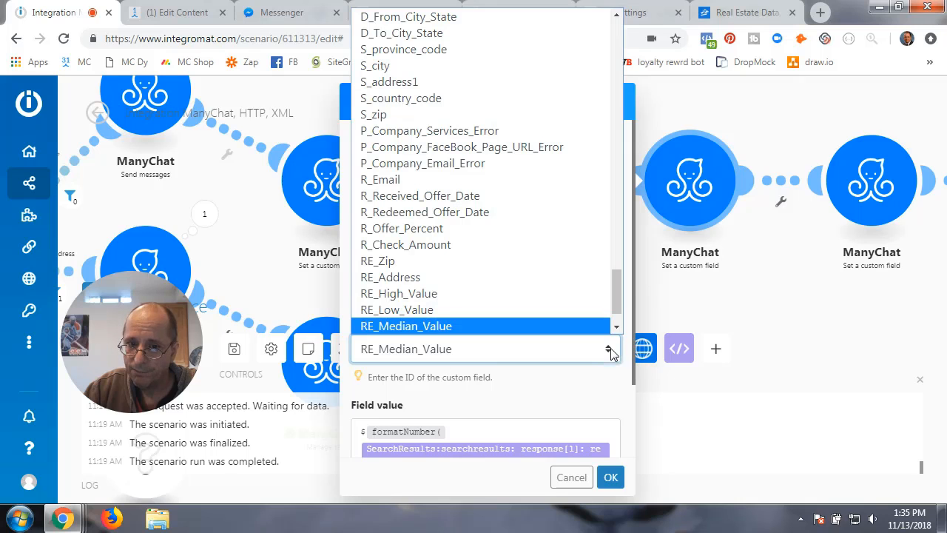
pyautogui.scroll(-1, 444, 325)
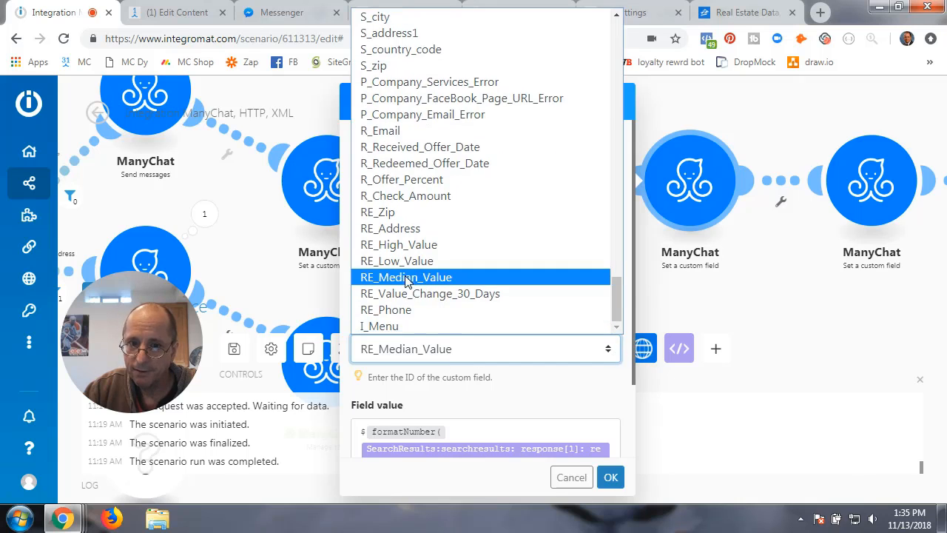
pyautogui.click(406, 278)
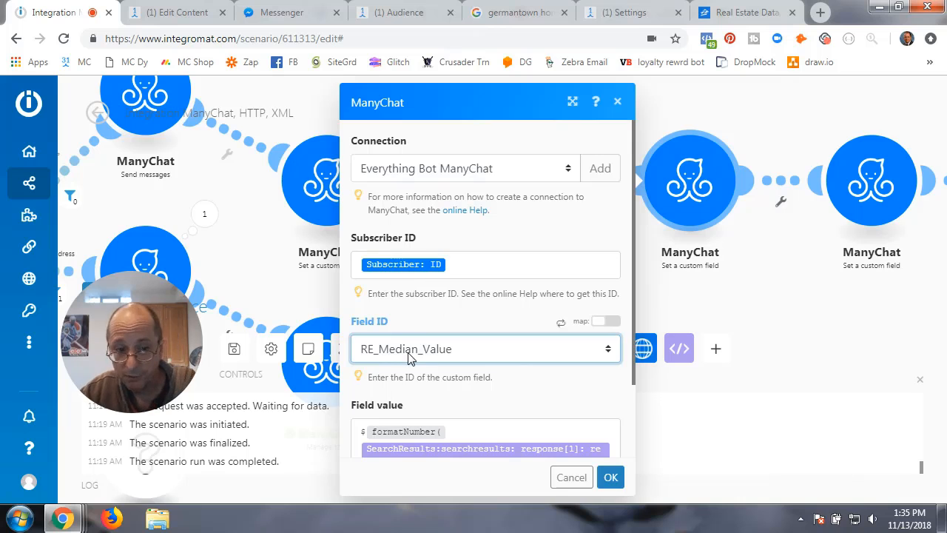
pyautogui.click(170, 13)
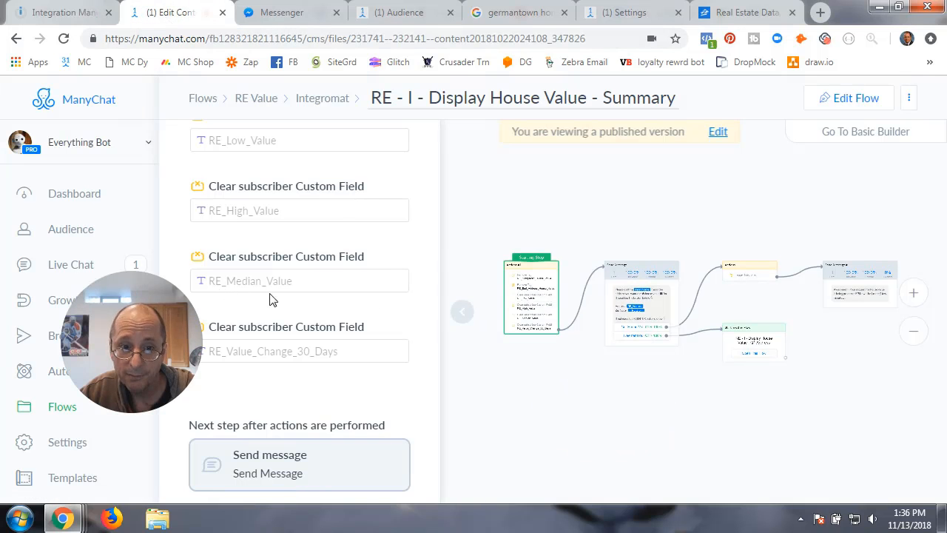
pyautogui.click(51, 12)
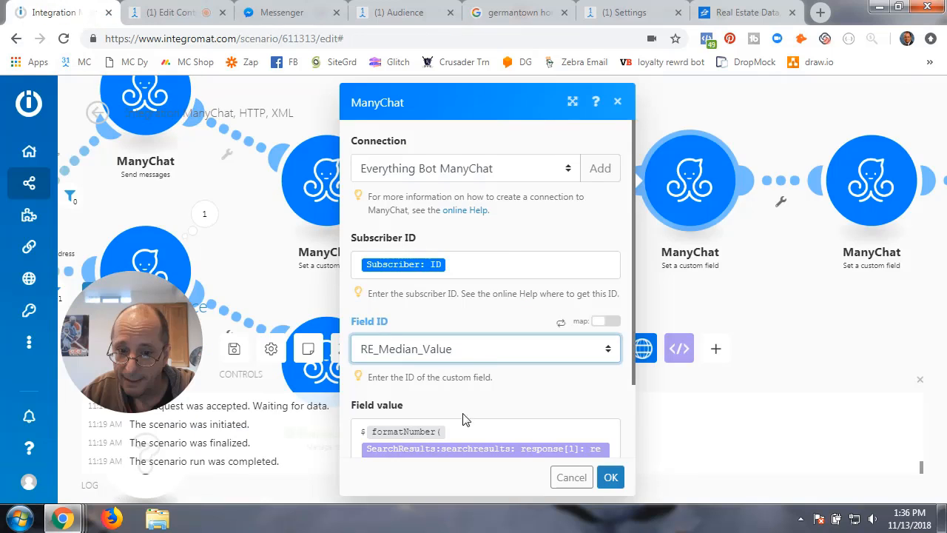
pyautogui.scroll(-2, 511, 394)
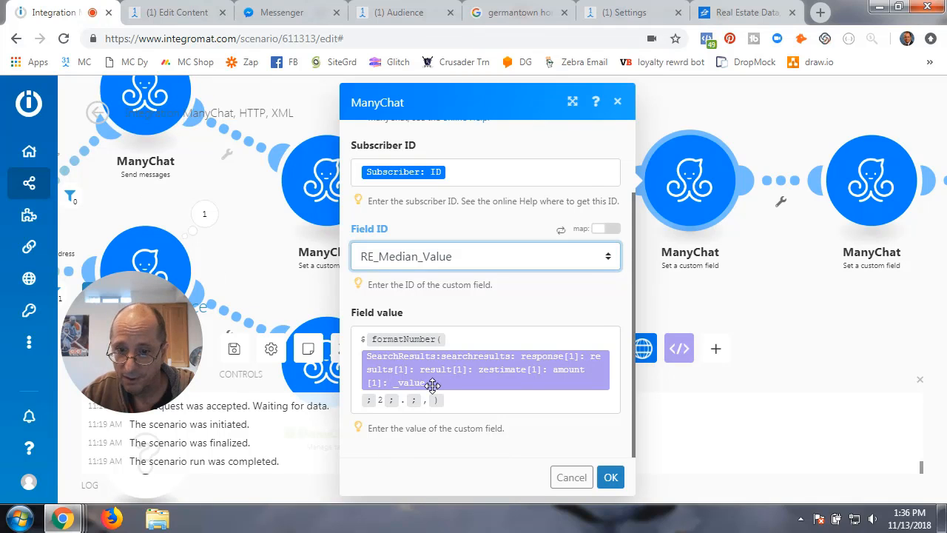
pyautogui.moveTo(492, 378)
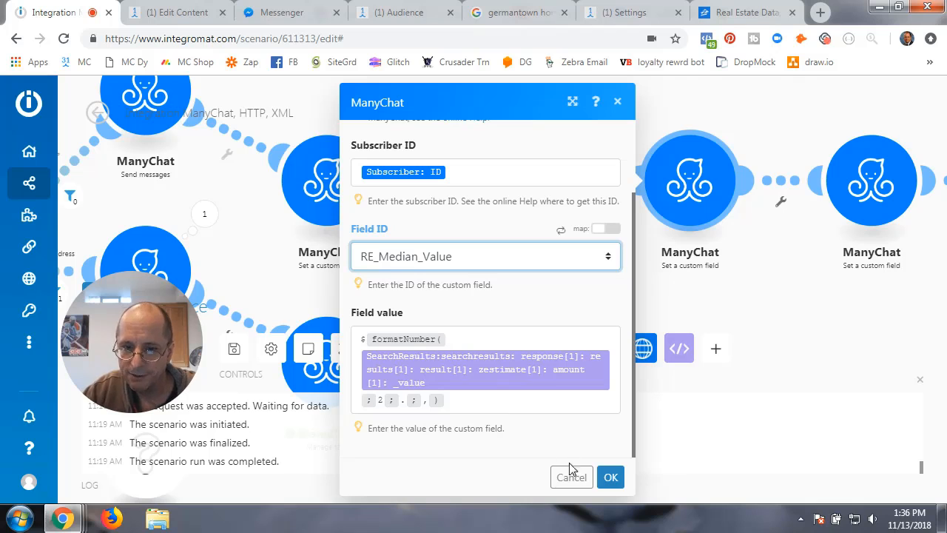
pyautogui.click(610, 477)
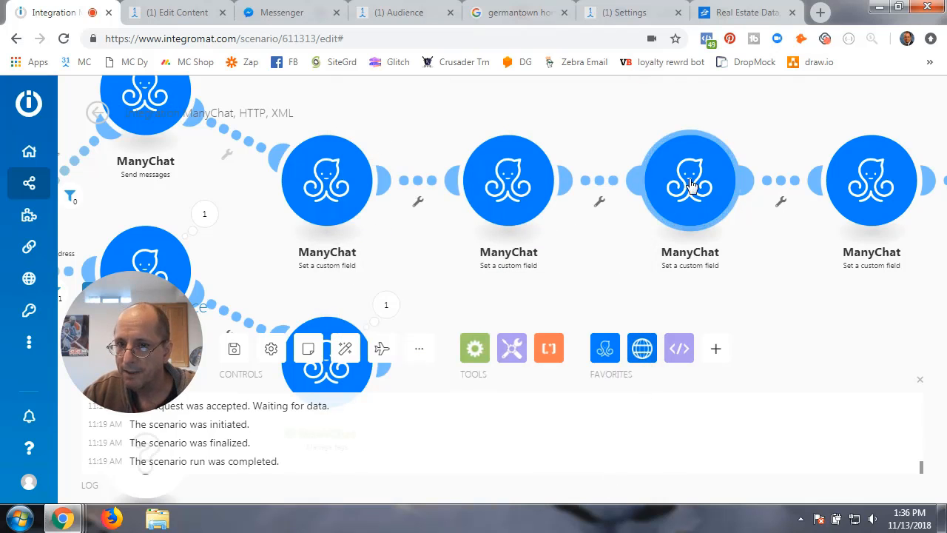
# - Review the next custom-field module, keeping RE_Value_Change_30_Days as its target field
pyautogui.moveTo(775, 270); pyautogui.dragTo(393, 275)
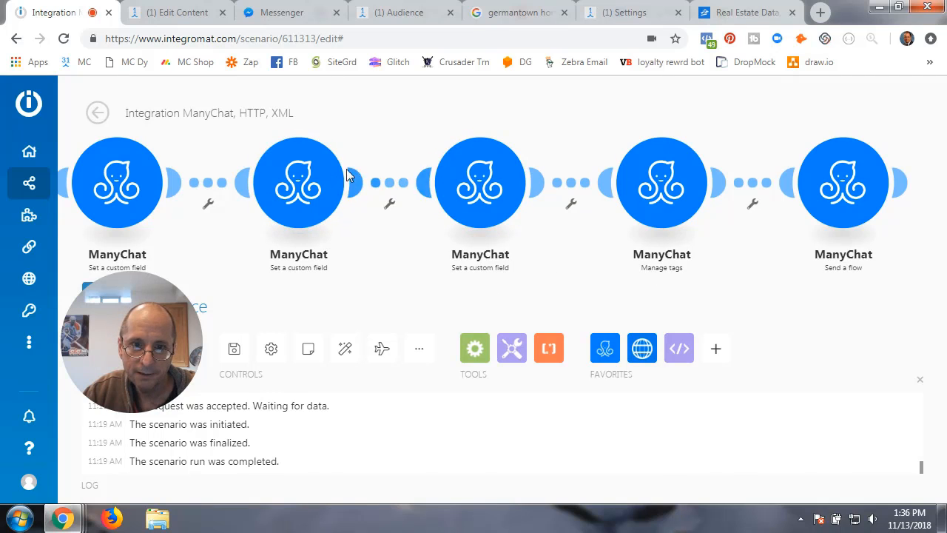
pyautogui.click(490, 191)
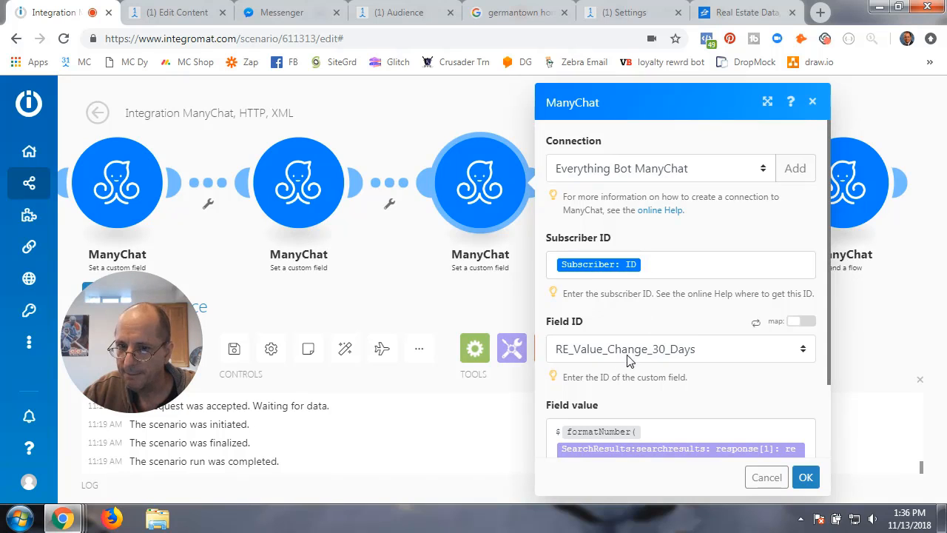
pyautogui.click(722, 359)
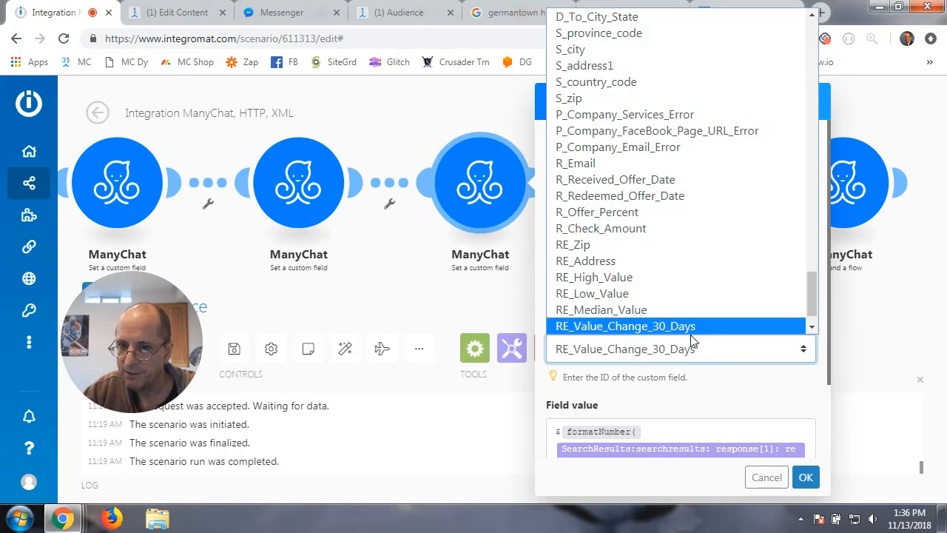
pyautogui.click(719, 395)
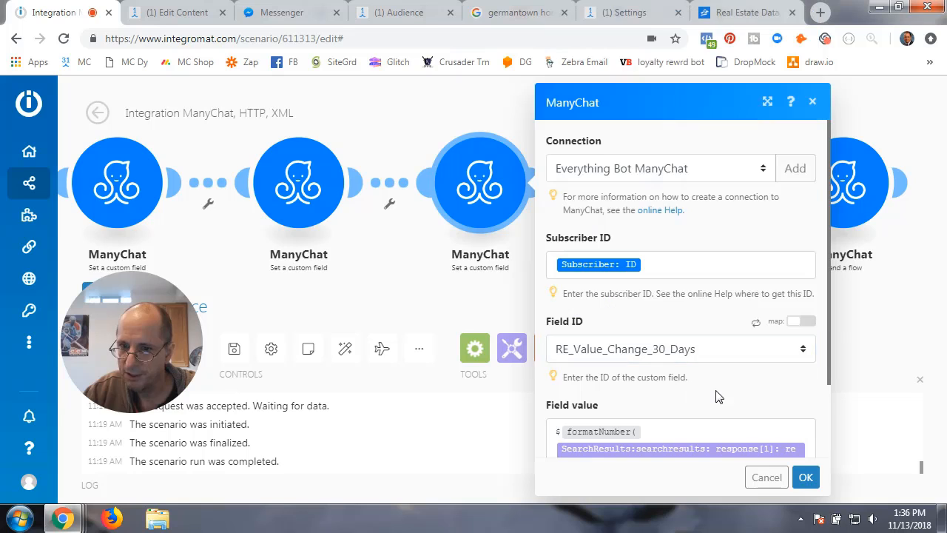
pyautogui.scroll(-2, 719, 395)
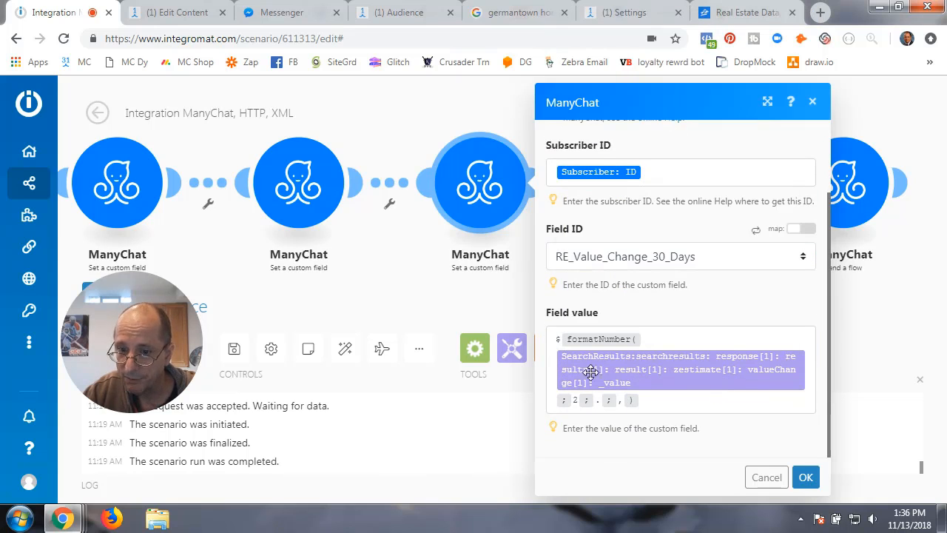
# - Pan back along the scenario to the Send messages module and open its settings
pyautogui.moveTo(2, 162)
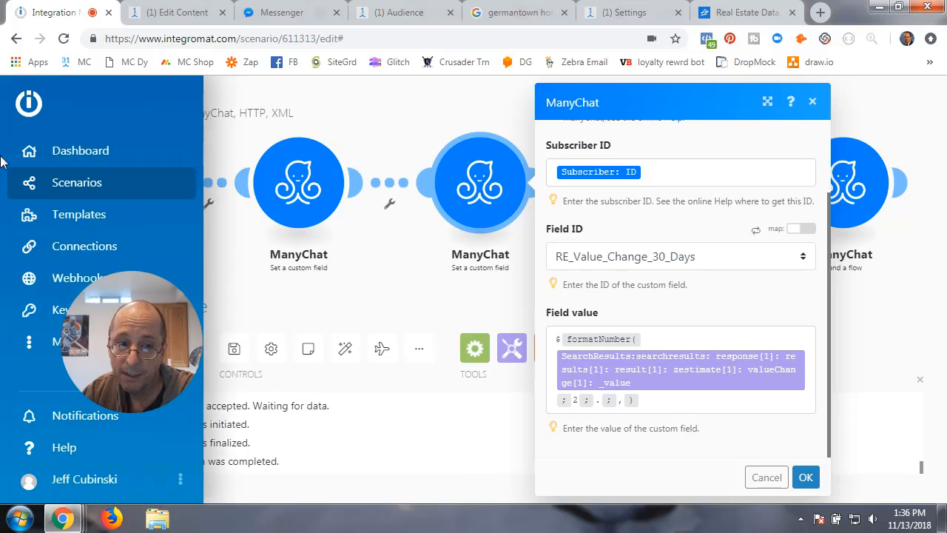
pyautogui.moveTo(205, 235); pyautogui.dragTo(421, 240)
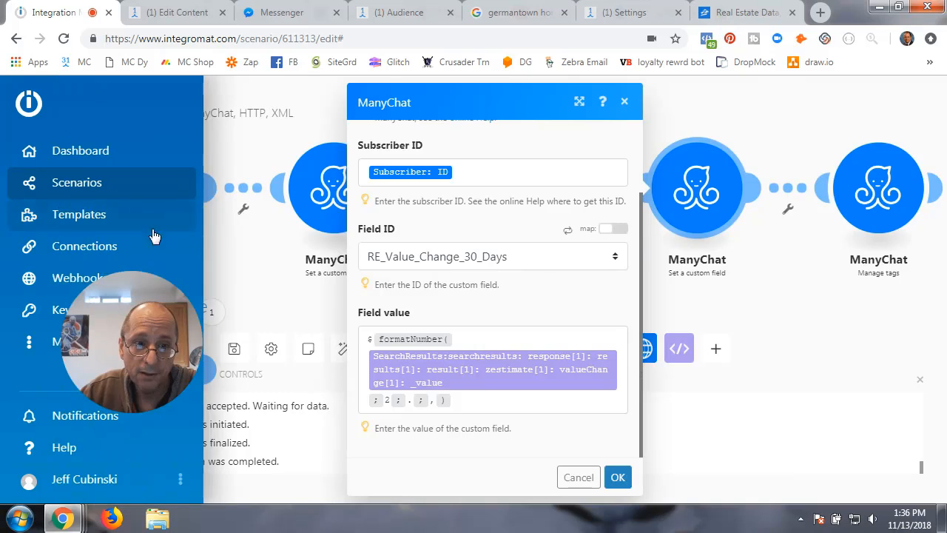
pyautogui.moveTo(228, 249); pyautogui.dragTo(262, 208)
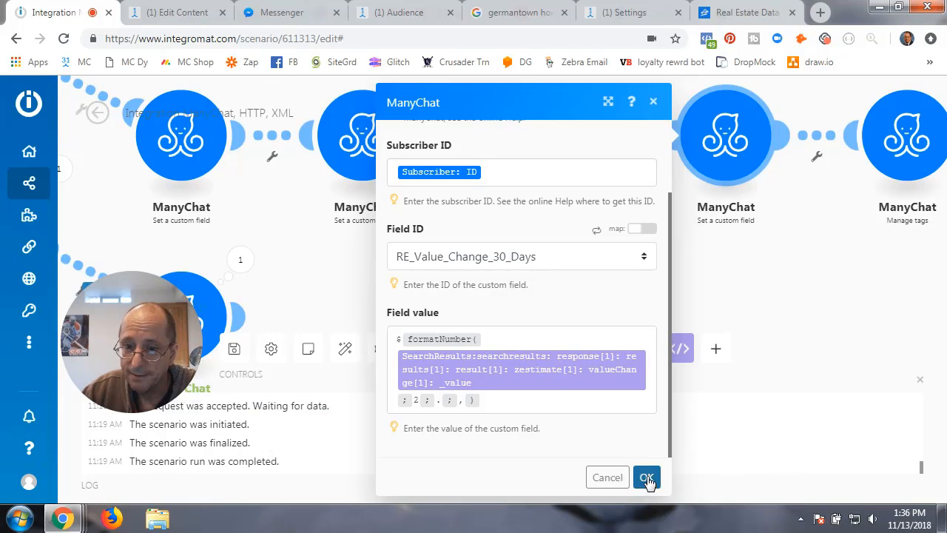
pyautogui.moveTo(310, 249); pyautogui.dragTo(591, 289)
pyautogui.click(312, 109)
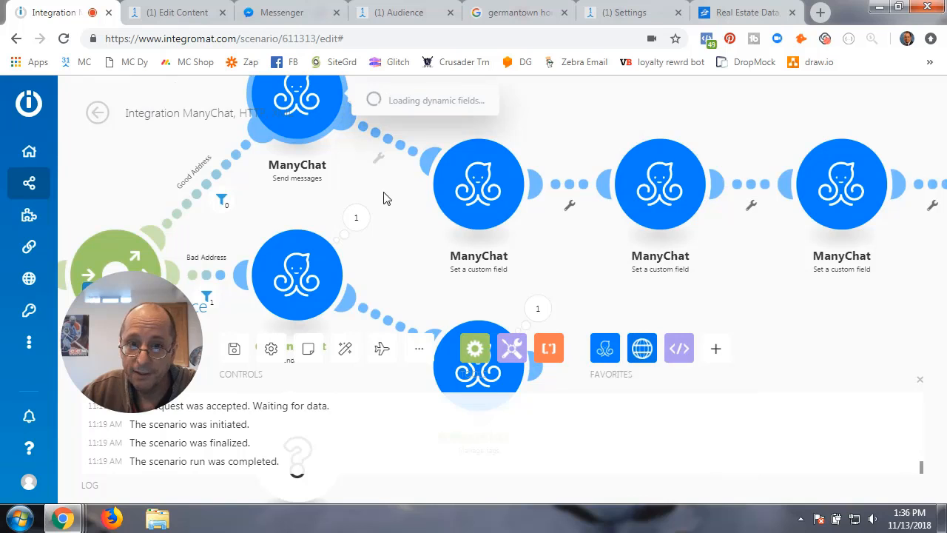
# - Select the 30-day value-change formatNumber formula in the second message item, then save and close Send messages
pyautogui.scroll(-3, 518, 379)
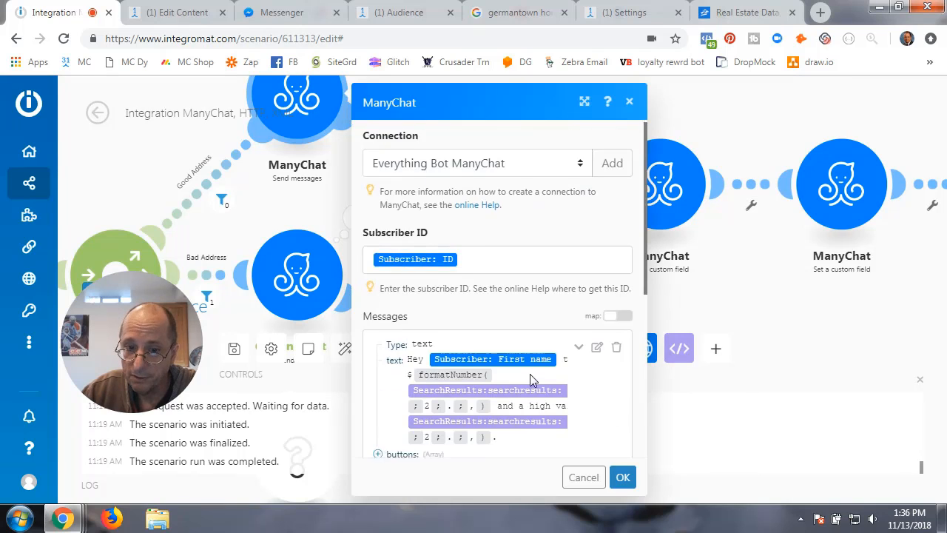
pyautogui.click(597, 235)
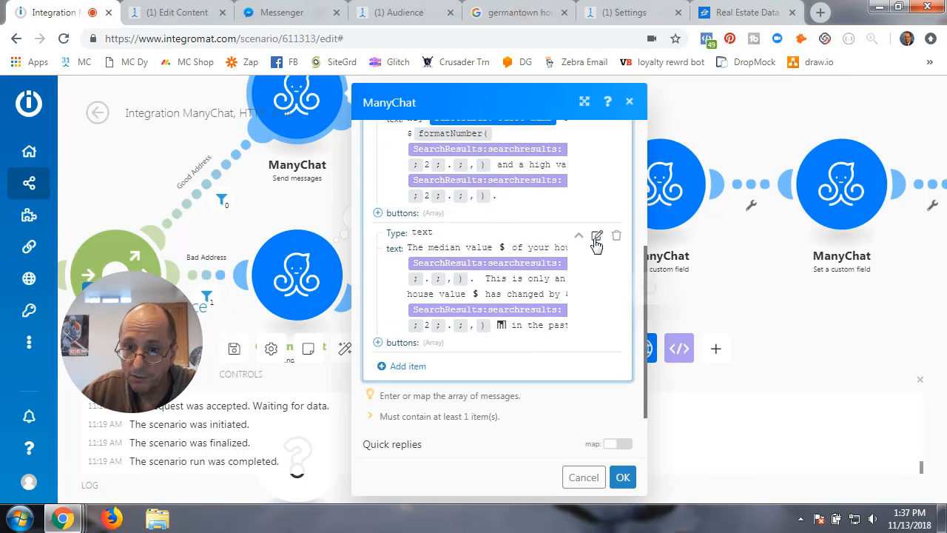
pyautogui.scroll(-2, 722, 441)
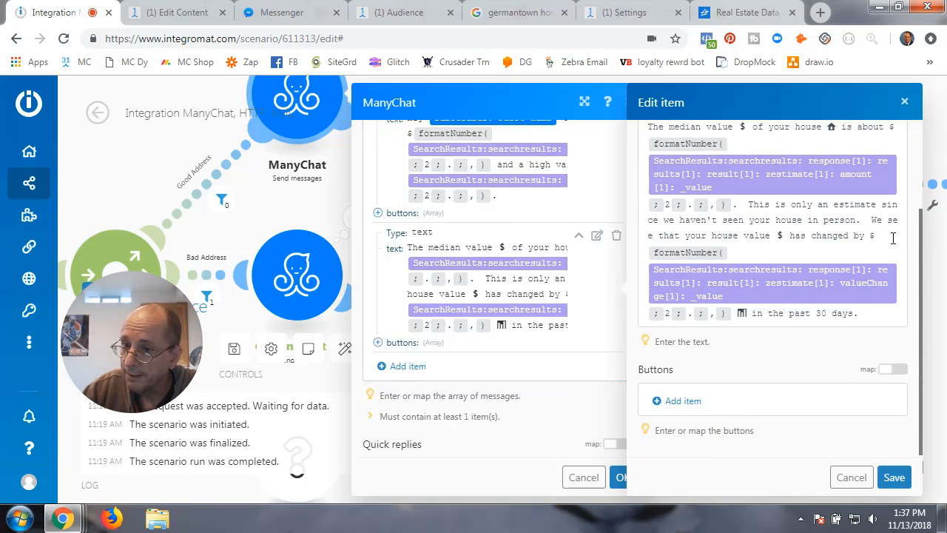
pyautogui.moveTo(871, 235); pyautogui.dragTo(733, 312)
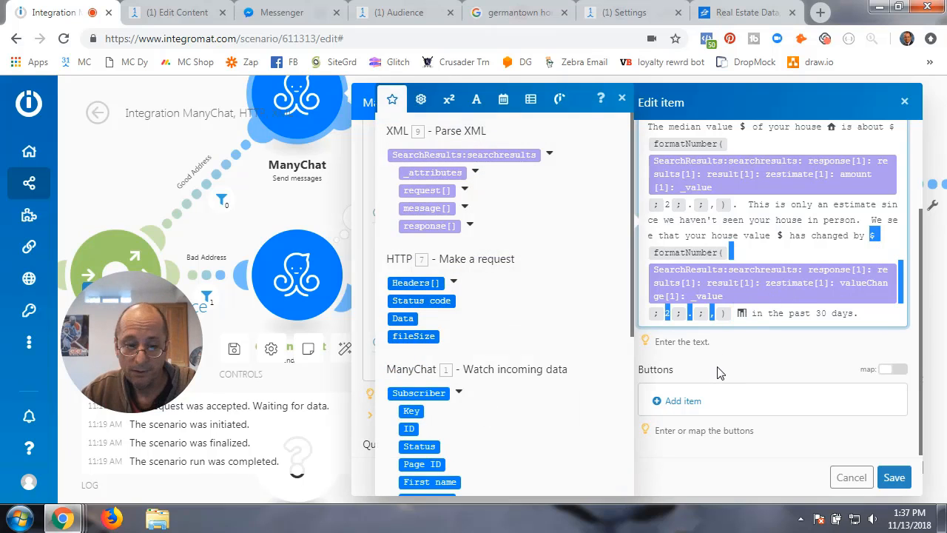
pyautogui.click(895, 478)
pyautogui.click(623, 478)
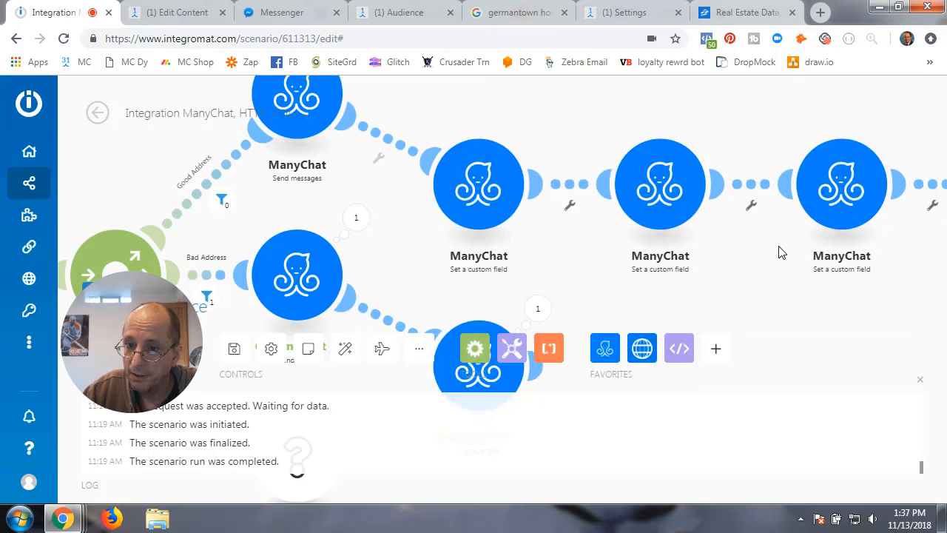
pyautogui.moveTo(584, 232); pyautogui.dragTo(480, 237)
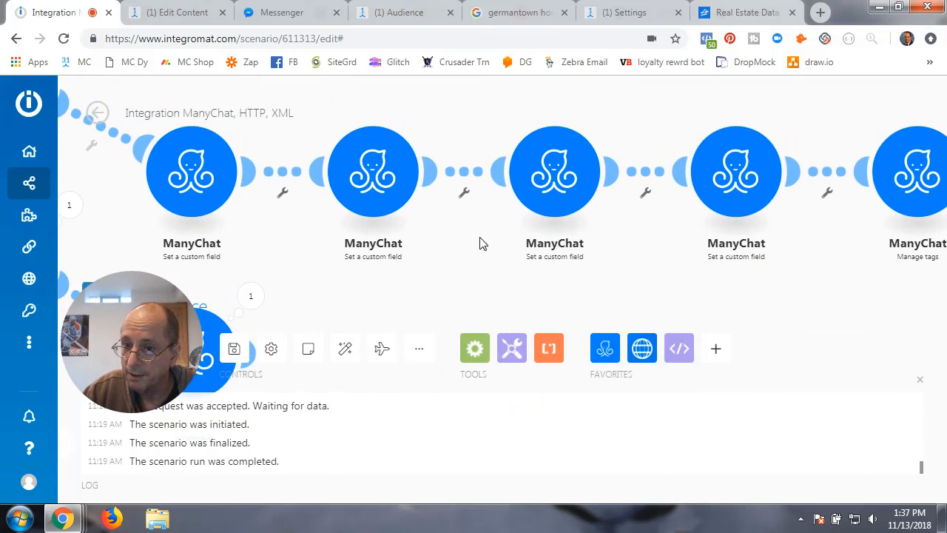
# - Trim the RE_Value_Change_30_Days Field value to one 2-decimal formatNumber of valueChange _value and confirm
pyautogui.click(724, 174)
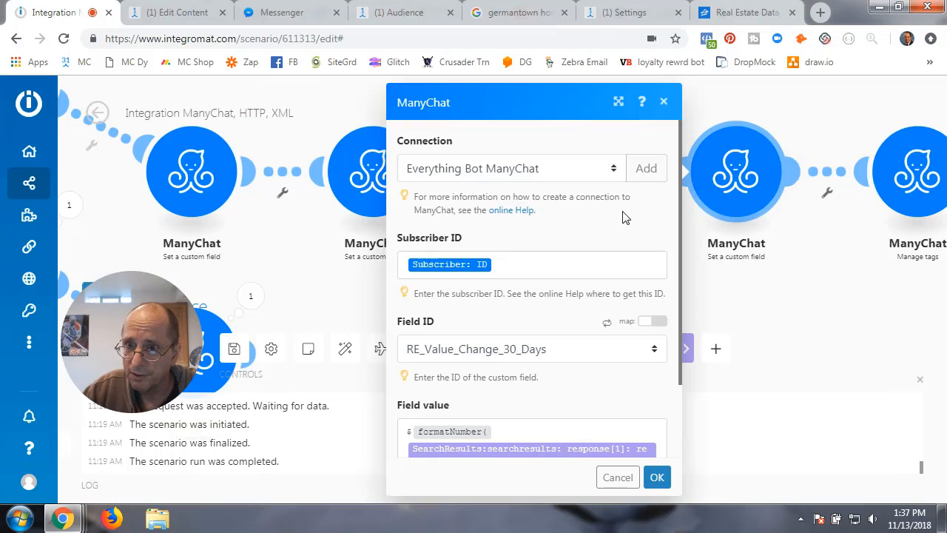
pyautogui.scroll(-2, 563, 391)
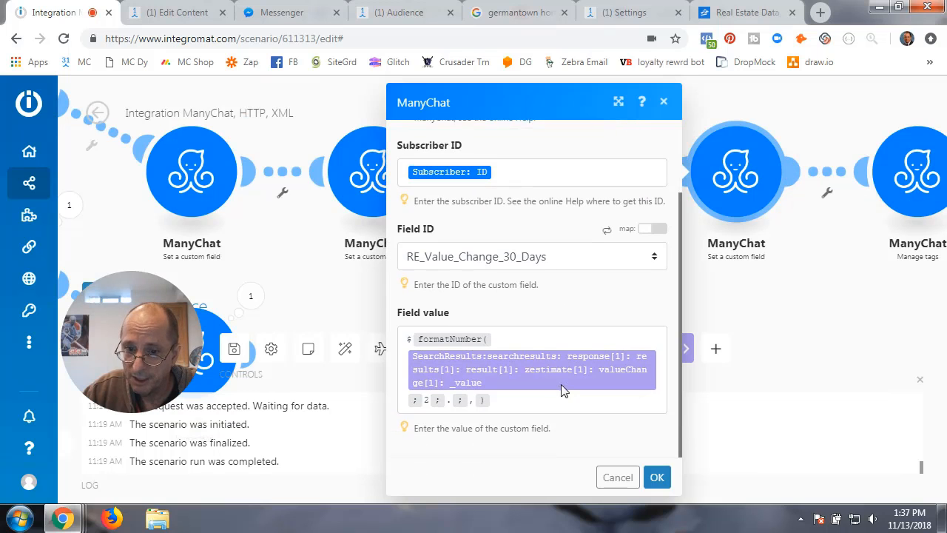
pyautogui.click(502, 401)
pyautogui.press('Return')
pyautogui.press('Return')
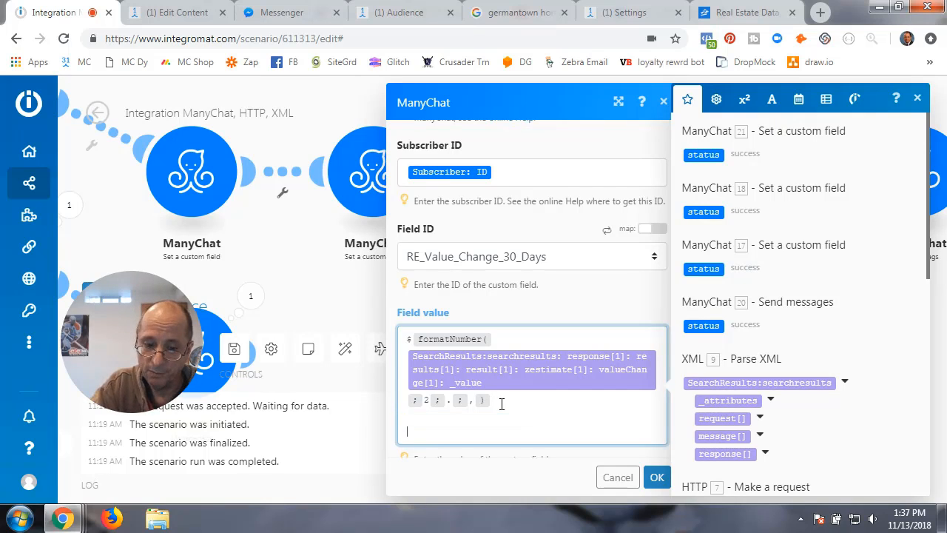
pyautogui.write('formatNumber(SearchResults:searchresults: response[1]: results[1]: result[1]: zestimate[1]: valueChange[1]: _value; 2; .; ,)')
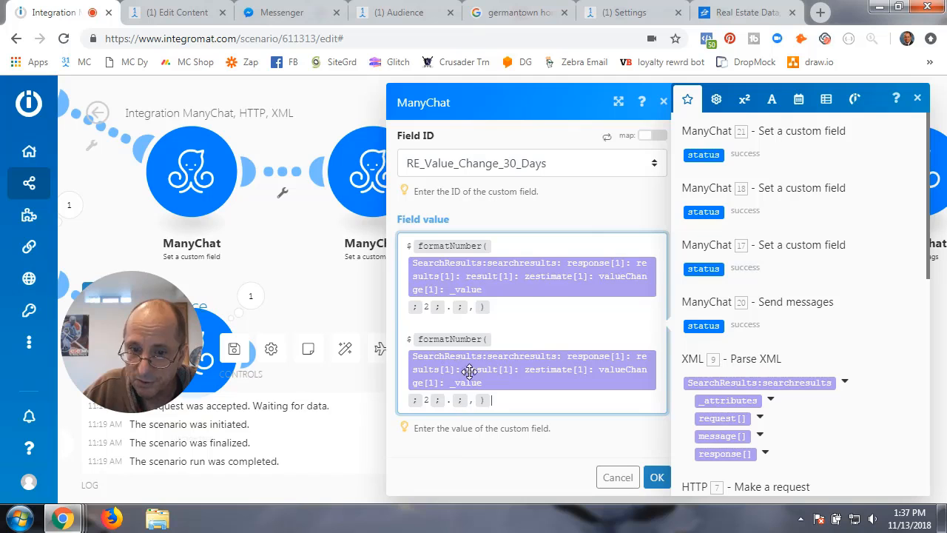
pyautogui.press('BackSpace')
pyautogui.press('BackSpace')
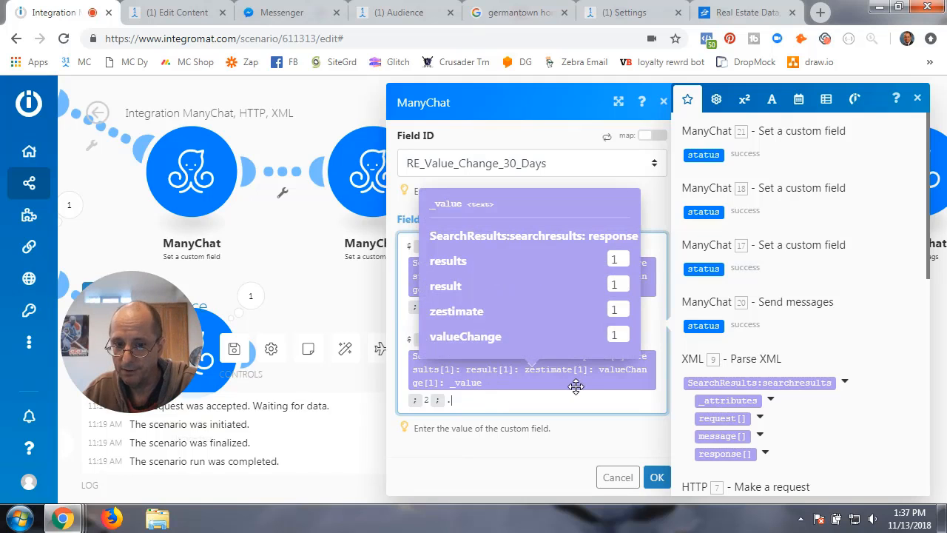
pyautogui.press('BackSpace')
pyautogui.press('BackSpace')
pyautogui.press('BackSpace')
pyautogui.press('BackSpace')
pyautogui.press('BackSpace')
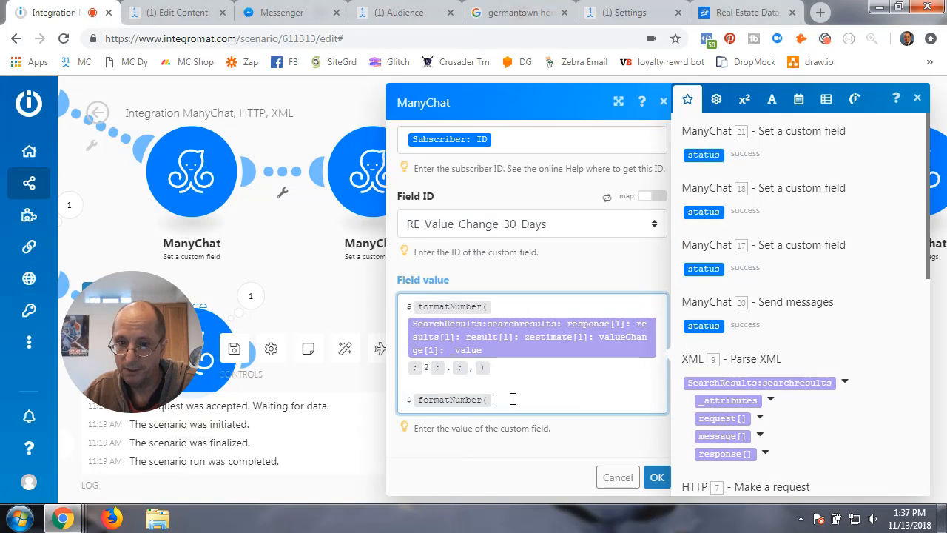
pyautogui.press('BackSpace')
pyautogui.press('BackSpace')
pyautogui.press('BackSpace')
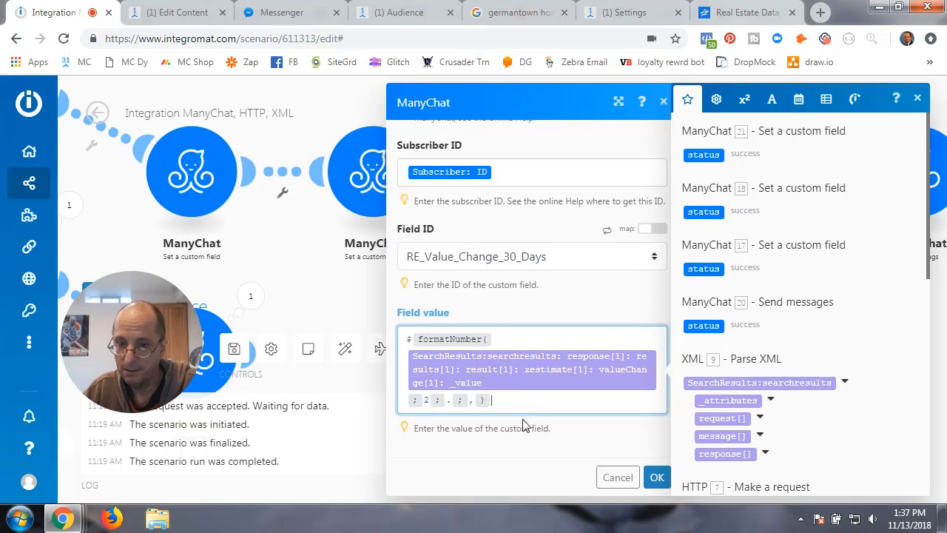
pyautogui.click(658, 477)
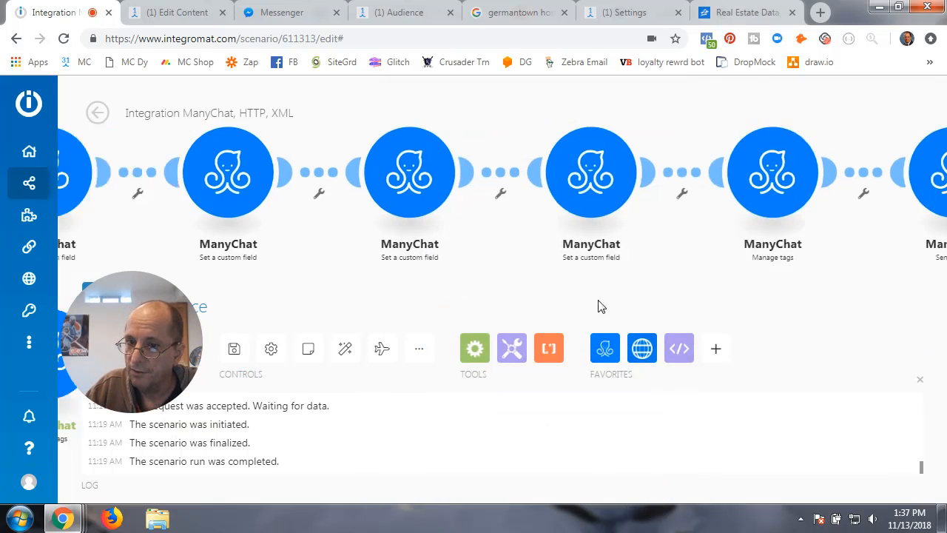
pyautogui.moveTo(601, 307); pyautogui.dragTo(417, 302)
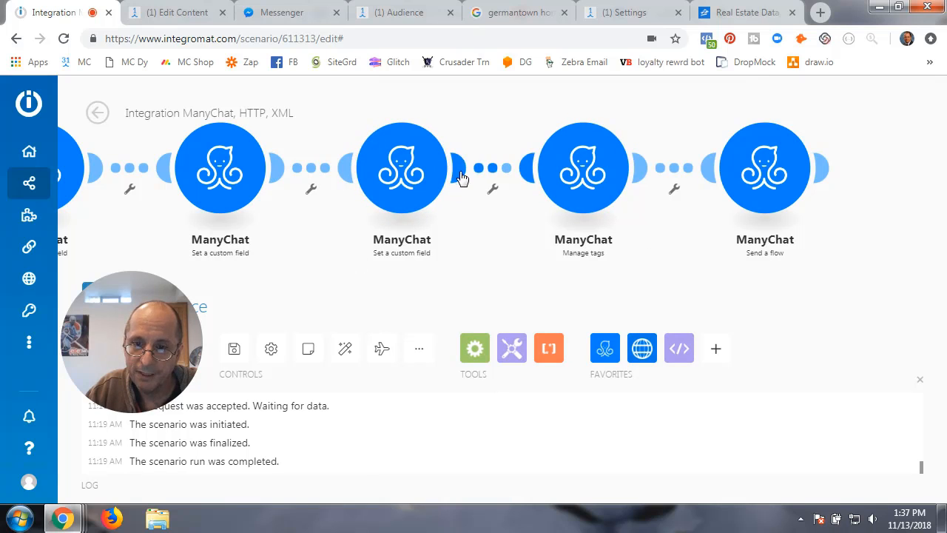
pyautogui.click(598, 170)
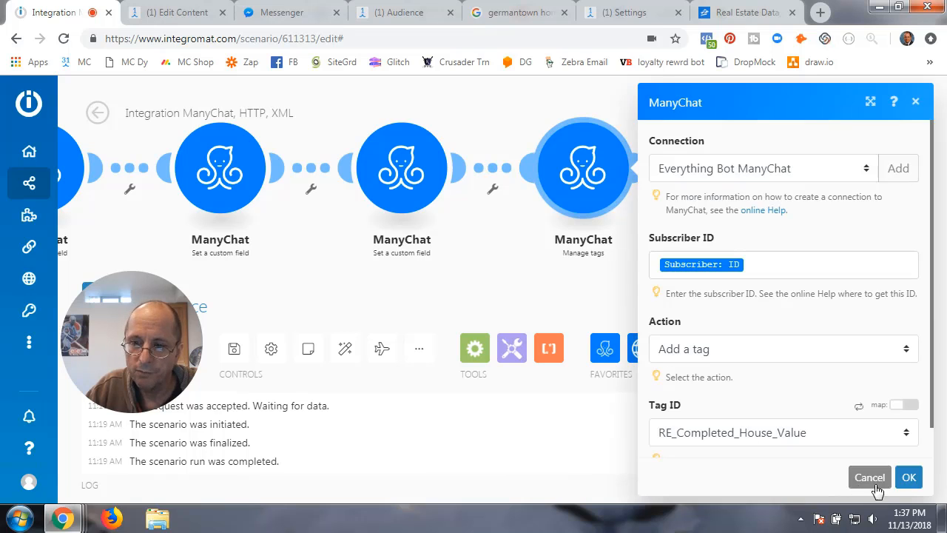
pyautogui.click(909, 478)
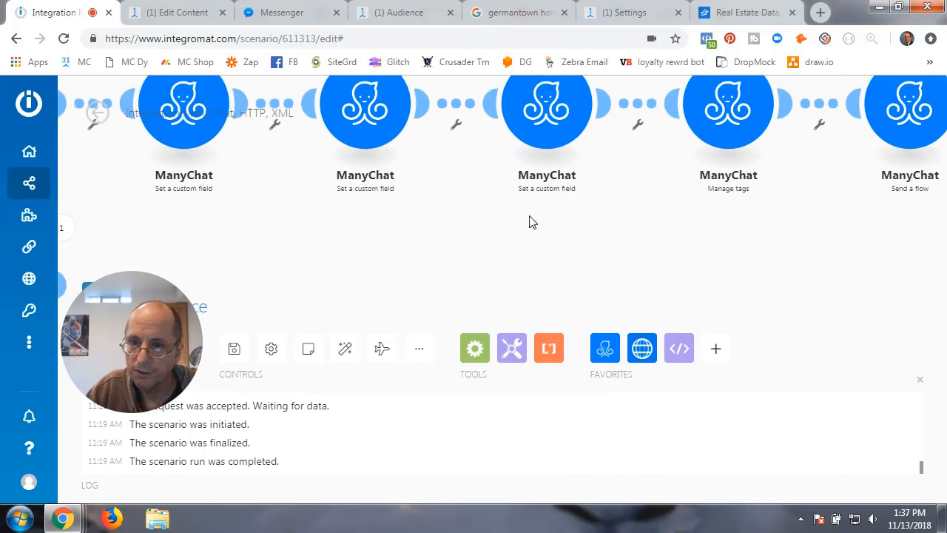
pyautogui.moveTo(301, 229); pyautogui.dragTo(687, 215)
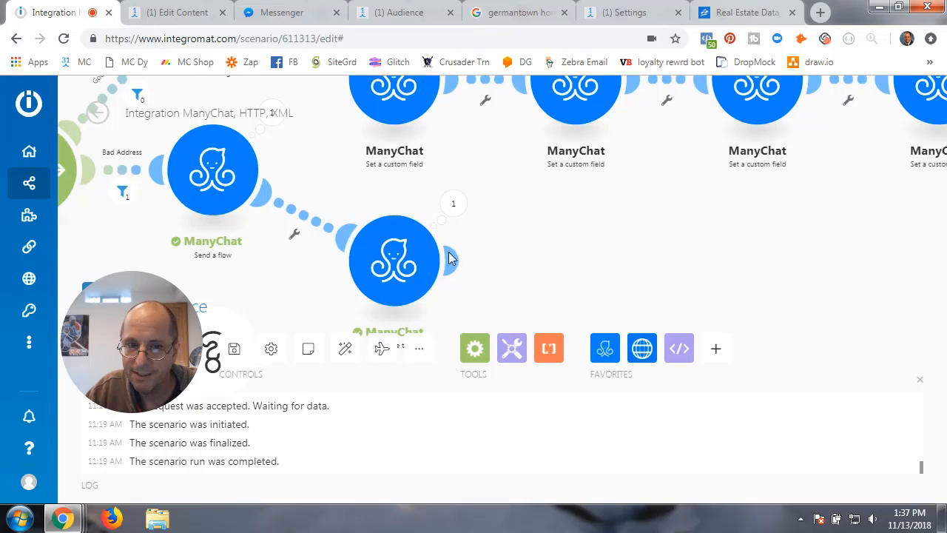
pyautogui.moveTo(275, 258); pyautogui.dragTo(260, 274)
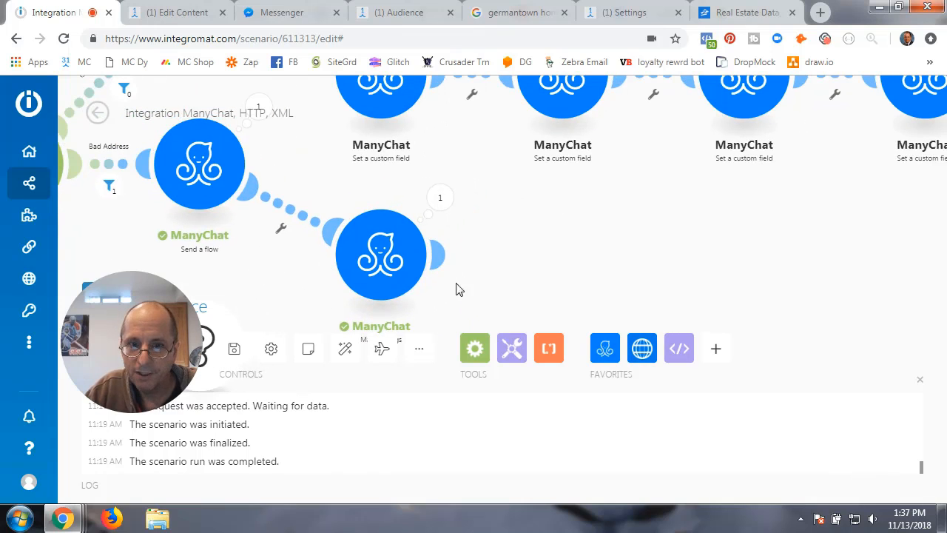
# - Add a ManyChat Manage tags module after the last module, using the Everything Bot connection
pyautogui.click(446, 261)
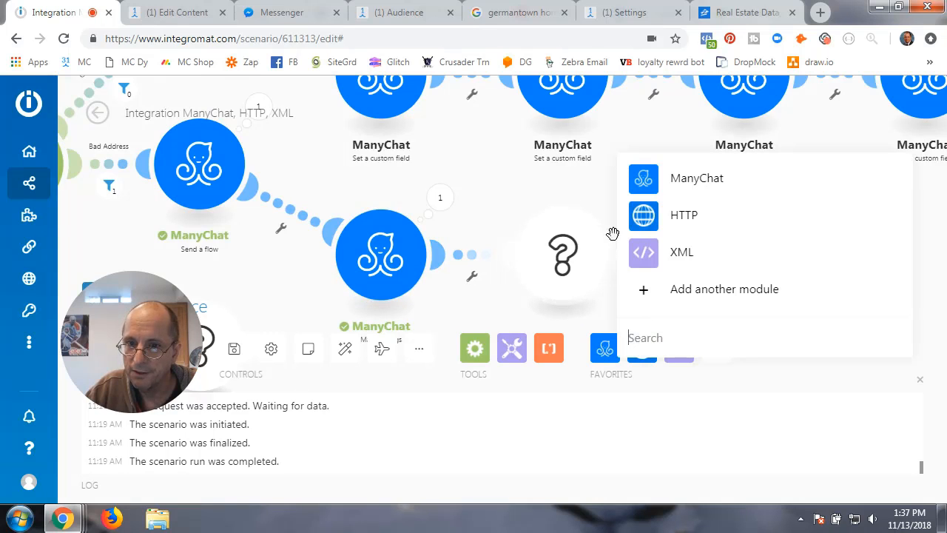
pyautogui.click(644, 179)
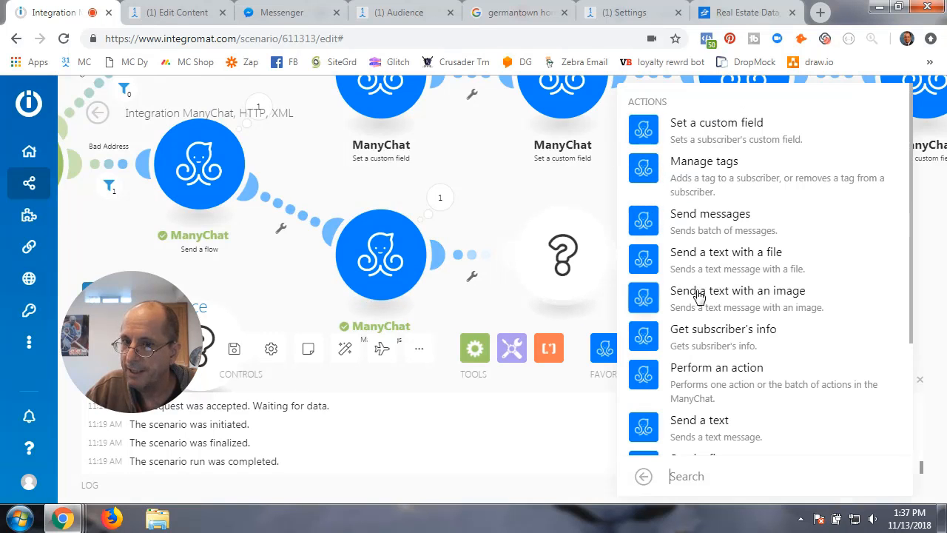
pyautogui.click(700, 169)
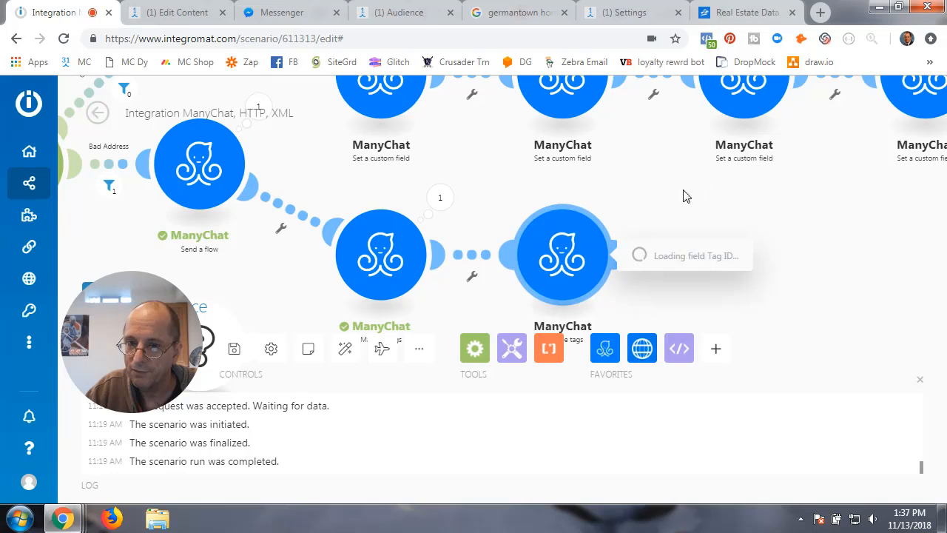
pyautogui.click(700, 169)
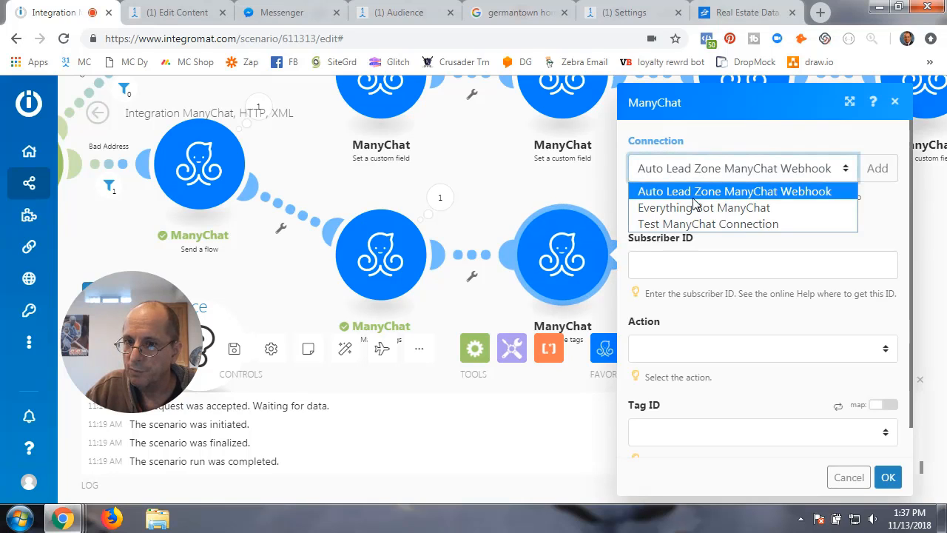
pyautogui.click(698, 207)
# - Map Subscriber: ID, set Action to Add a tag with tag RE_Completed_House_Value, and confirm
pyautogui.click(678, 263)
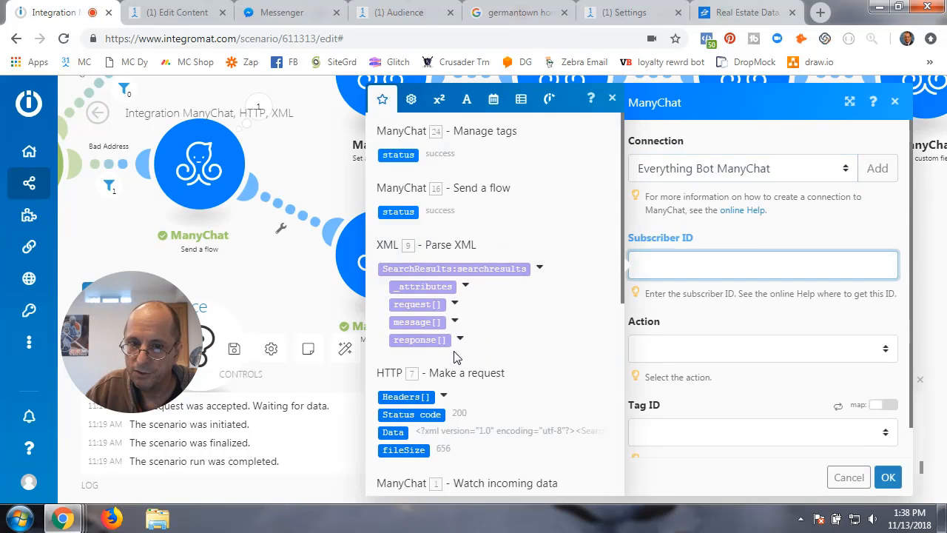
pyautogui.scroll(-5, 437, 347)
pyautogui.click(399, 172)
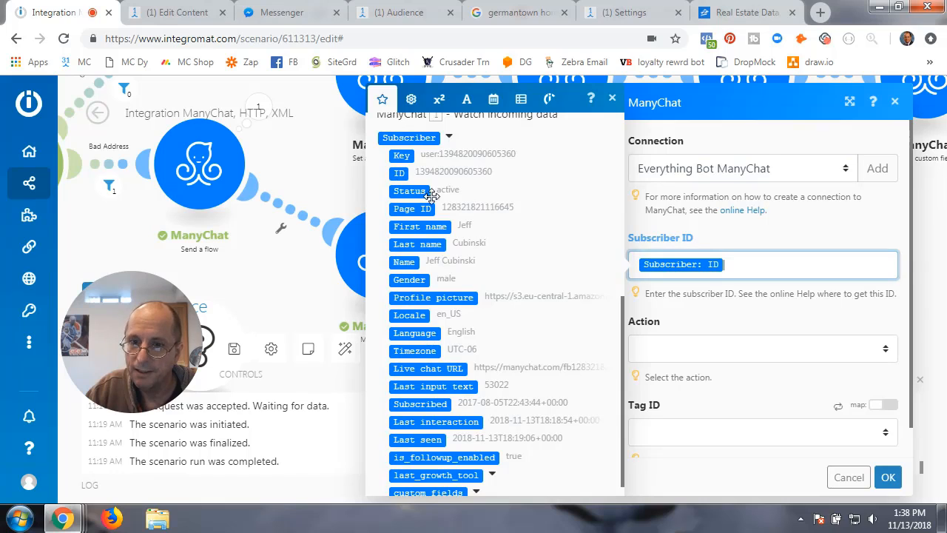
pyautogui.click(724, 351)
pyautogui.click(669, 390)
pyautogui.scroll(-1, 685, 399)
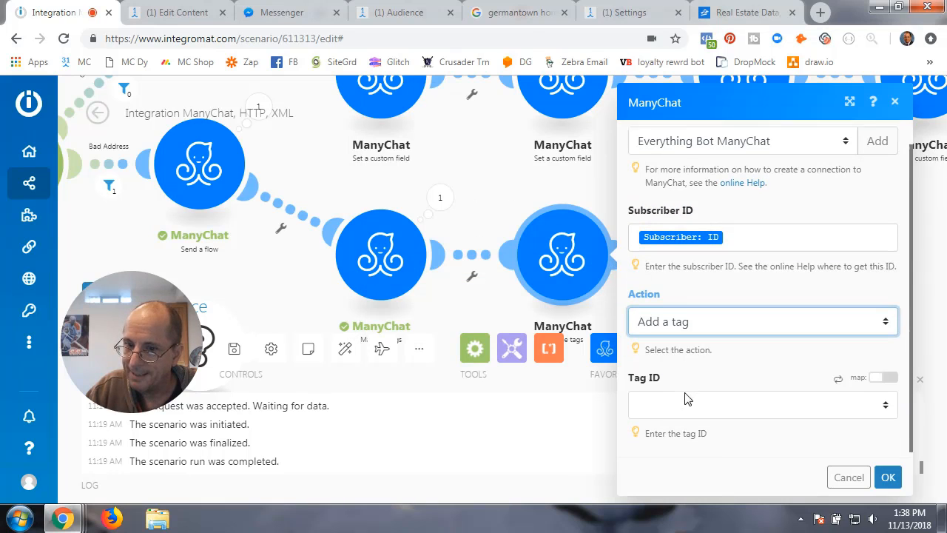
pyautogui.click(870, 404)
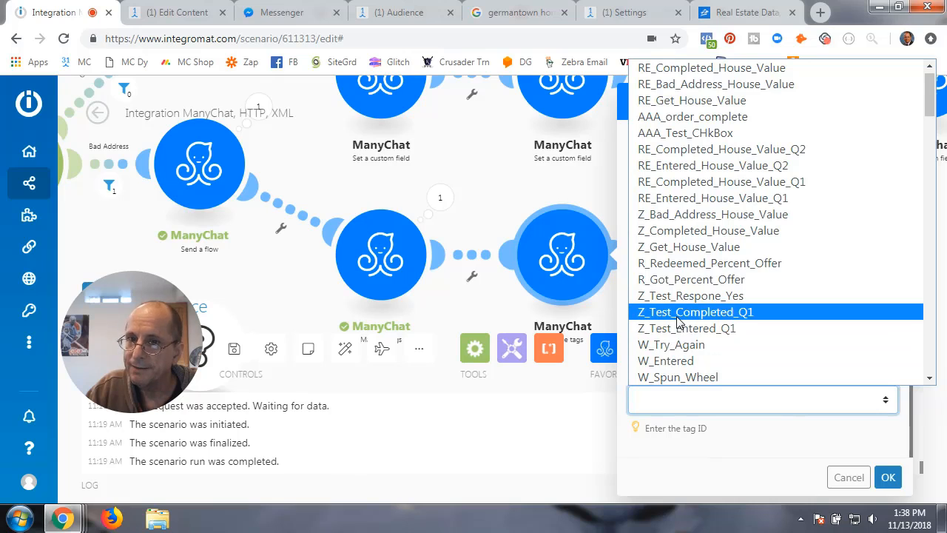
pyautogui.scroll(1, 678, 319)
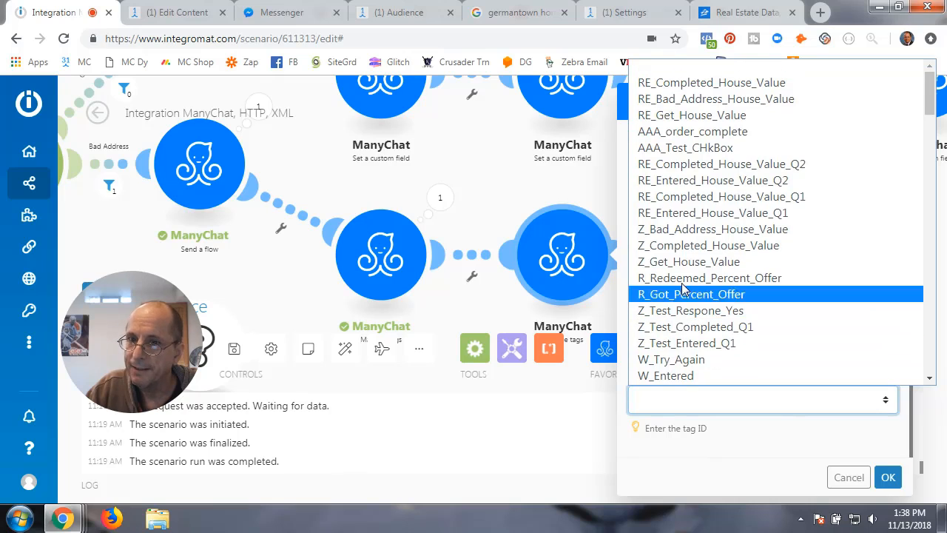
pyautogui.click(681, 83)
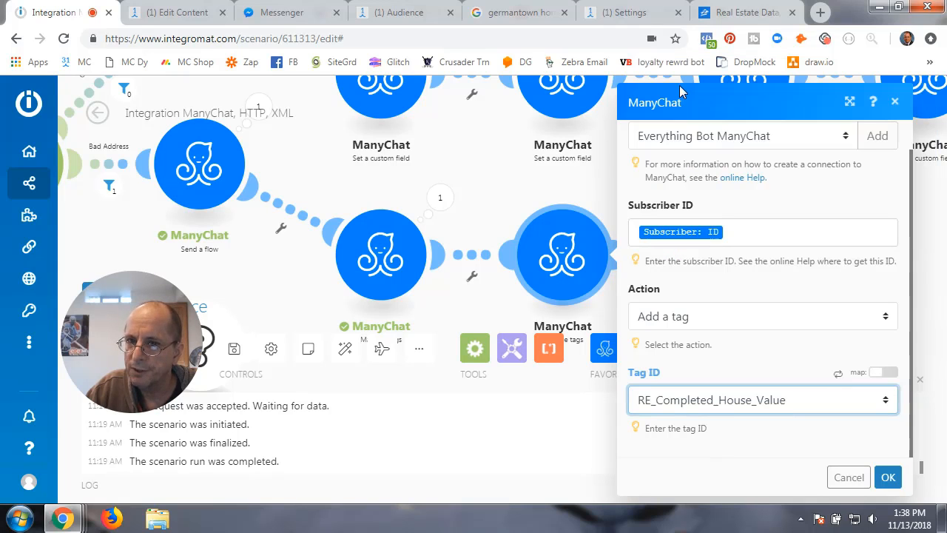
pyautogui.click(888, 477)
pyautogui.moveTo(874, 182); pyautogui.dragTo(574, 242)
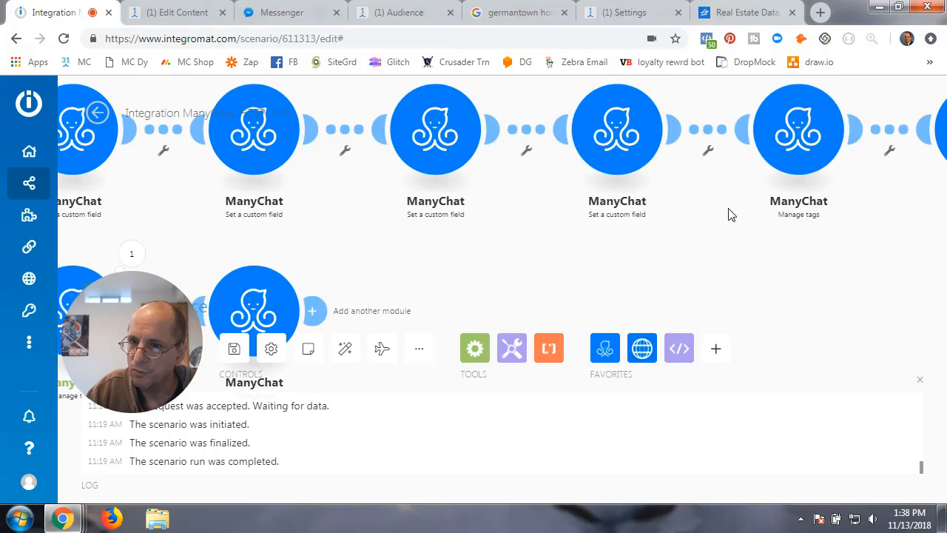
# - Check the main Manage tags module, then delete the newly added tag module from the Bad Address branch
pyautogui.click(787, 135)
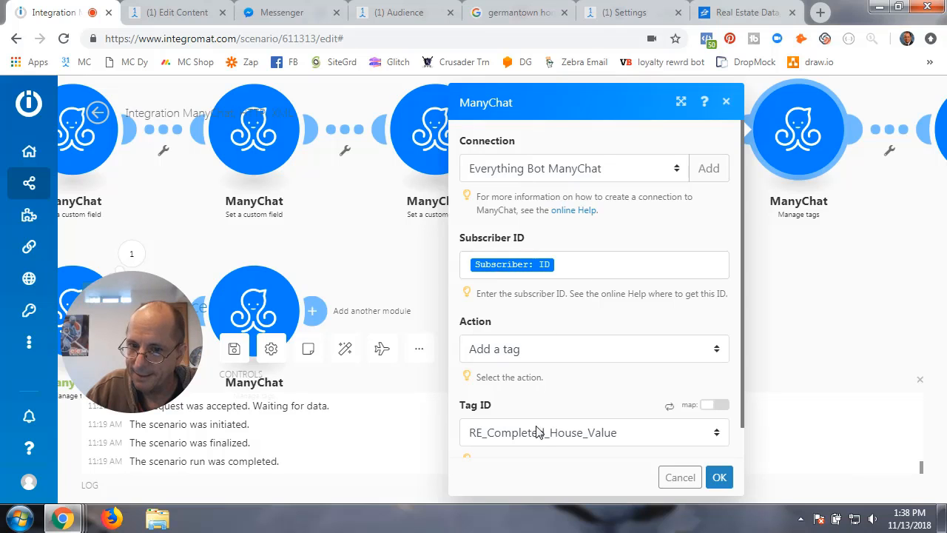
pyautogui.click(720, 477)
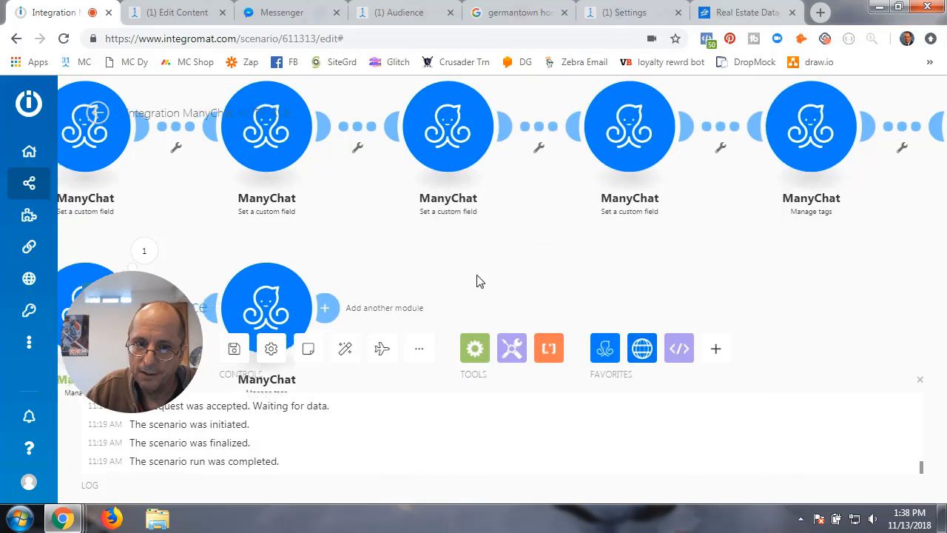
pyautogui.rightClick(403, 264)
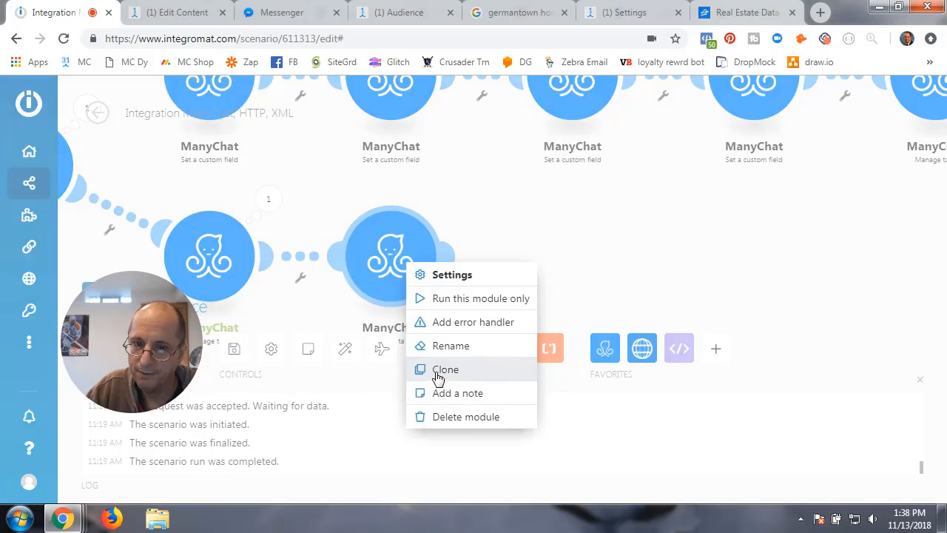
pyautogui.click(444, 414)
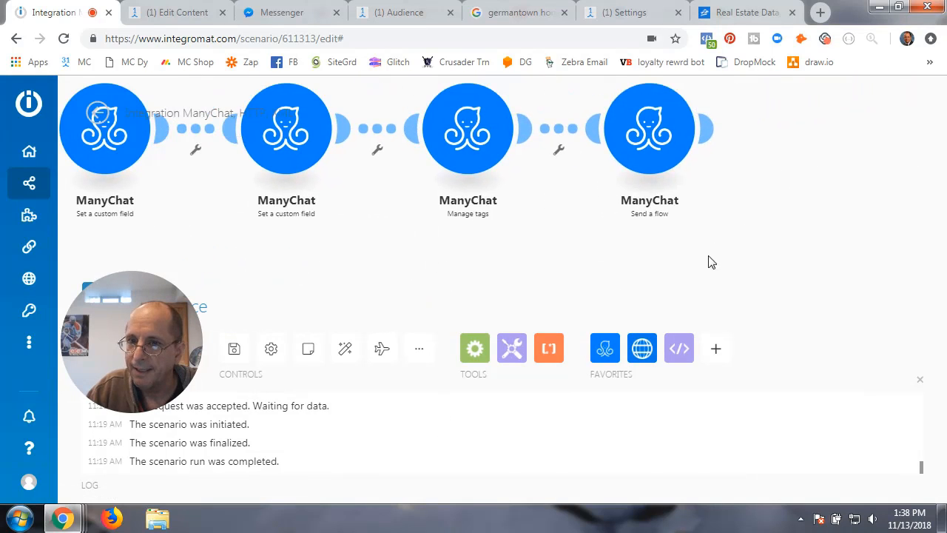
# - In ManyChat, inspect the first steps of RE - I - Good Address Flow, then return to Integromat
pyautogui.click(177, 13)
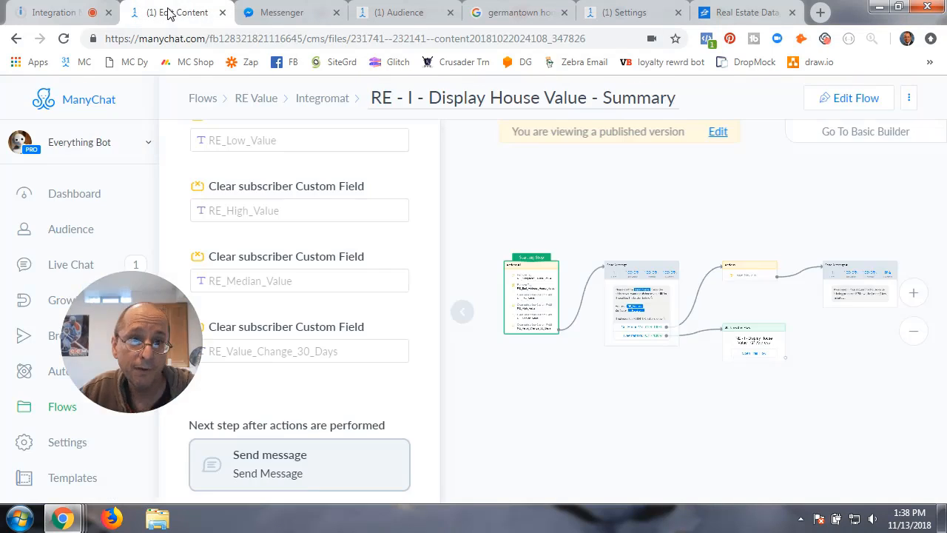
pyautogui.click(508, 197)
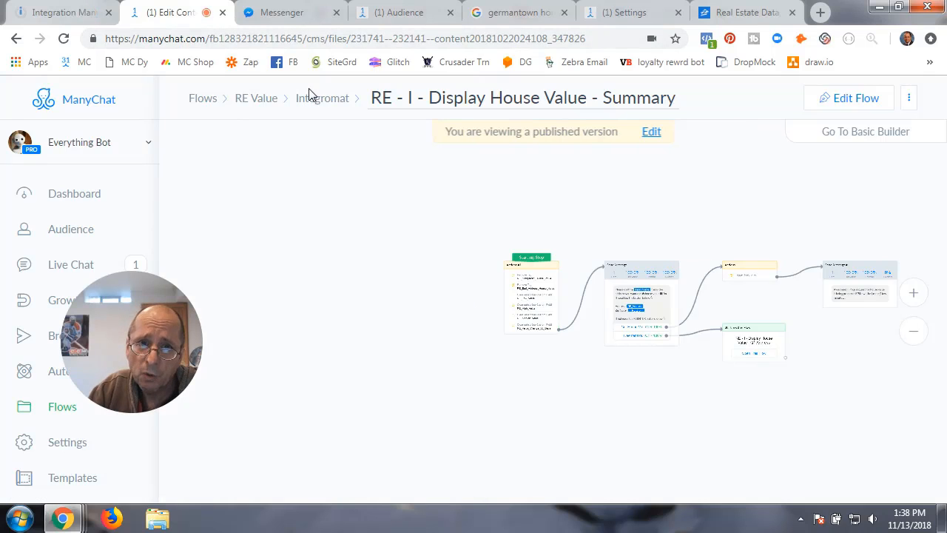
pyautogui.click(318, 99)
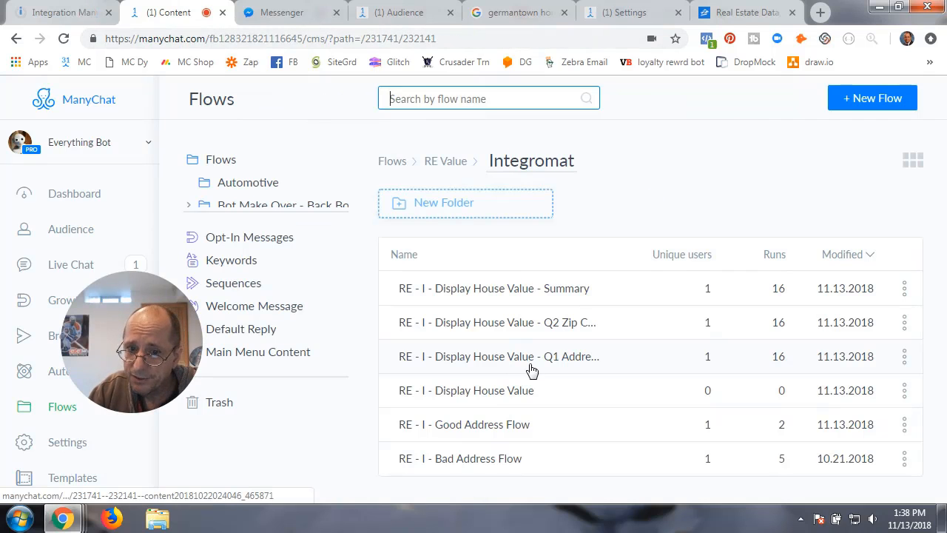
pyautogui.click(474, 428)
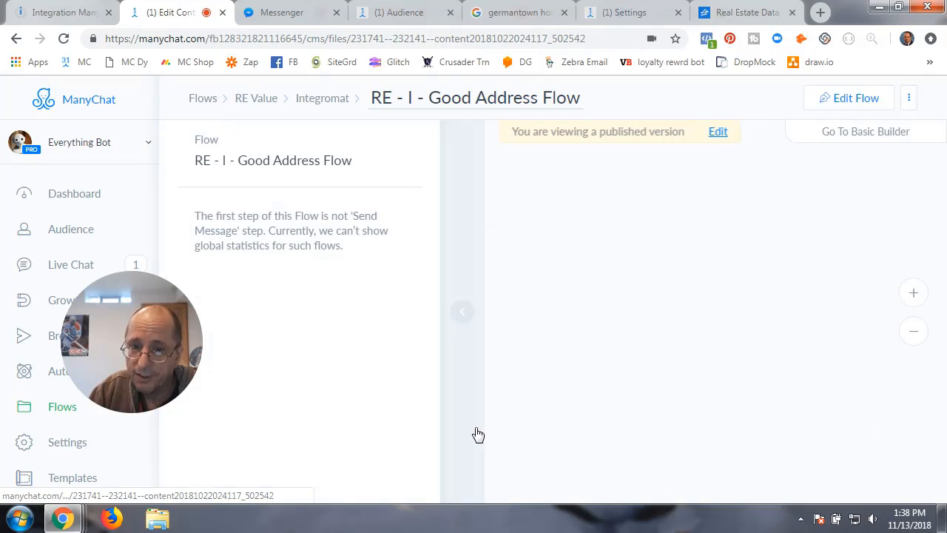
pyautogui.click(463, 314)
pyautogui.scroll(3, 577, 367)
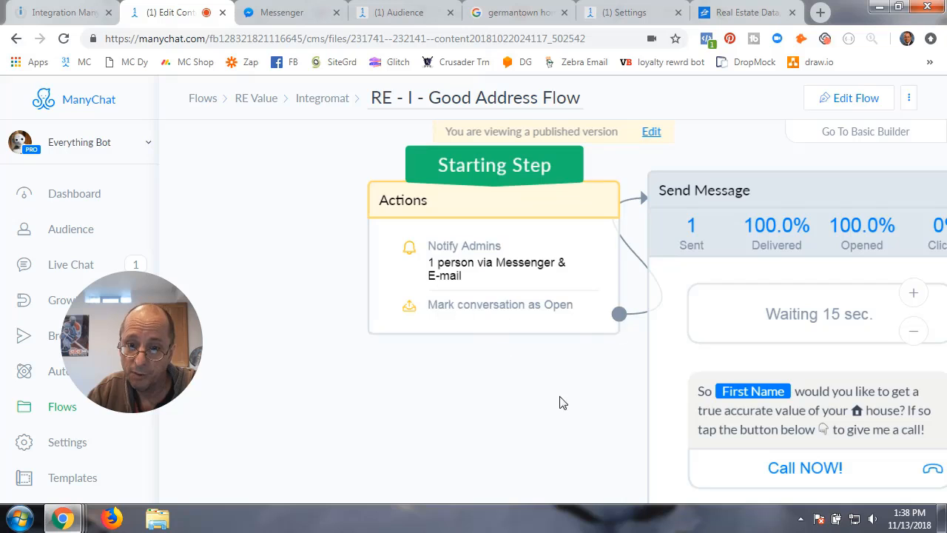
pyautogui.moveTo(560, 401); pyautogui.dragTo(362, 378)
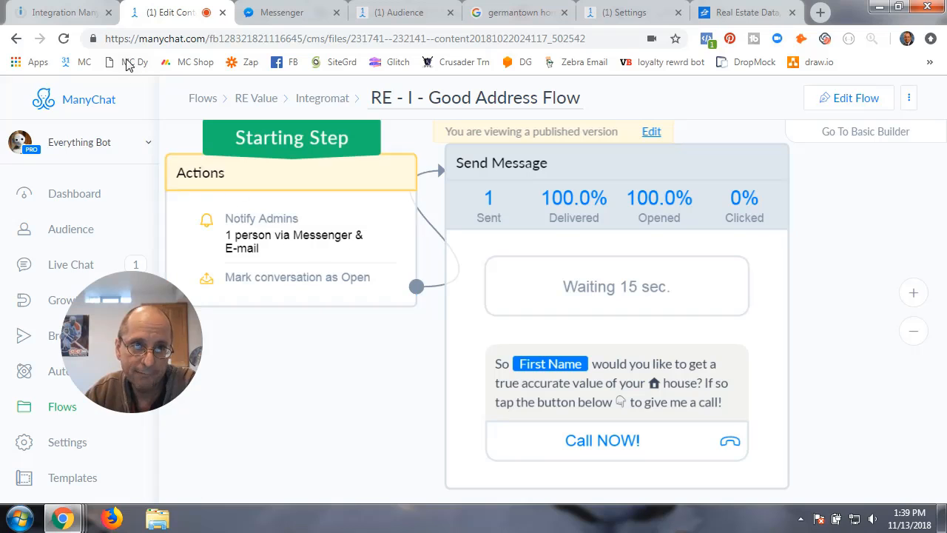
pyautogui.click(90, 15)
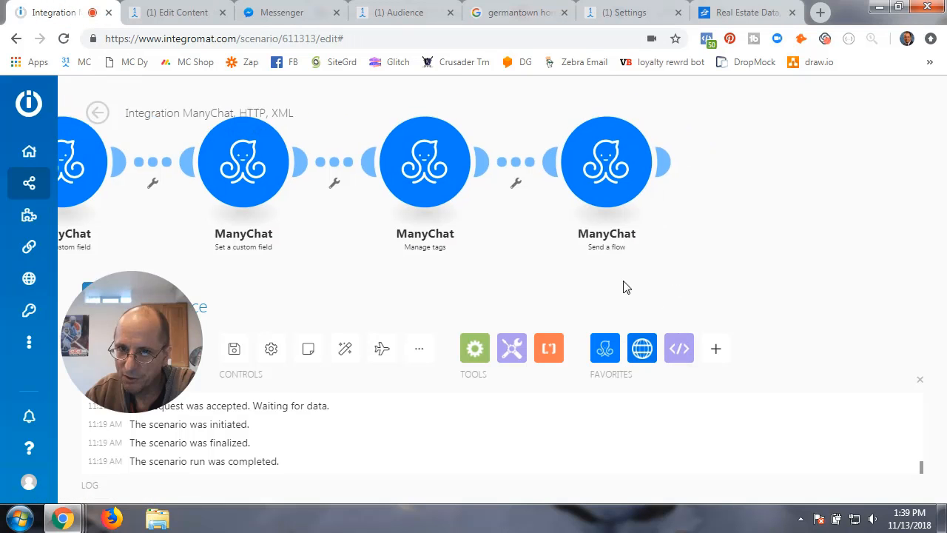
# - Add a ManyChat Send a flow module on the Everything Bot connection with Subscriber: ID mapped
pyautogui.click(667, 170)
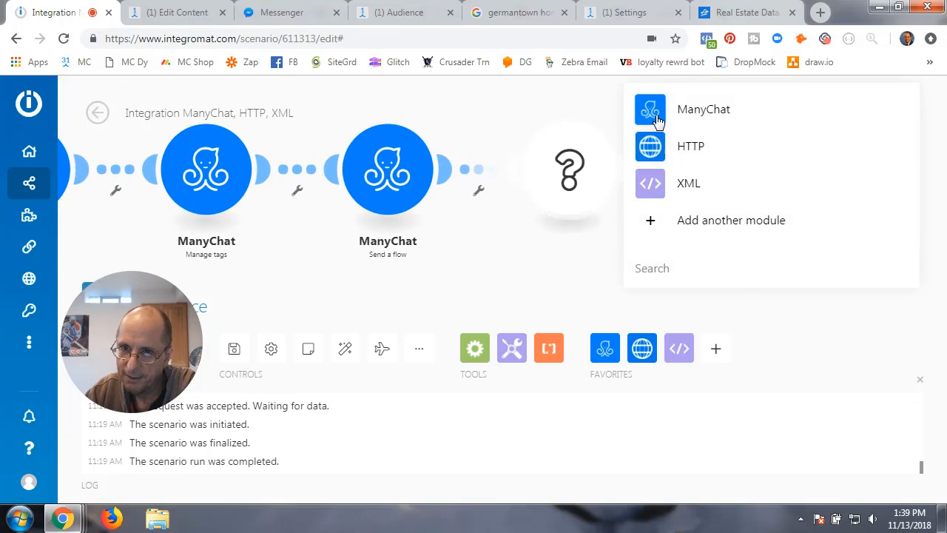
pyautogui.click(651, 107)
pyautogui.scroll(-2, 716, 287)
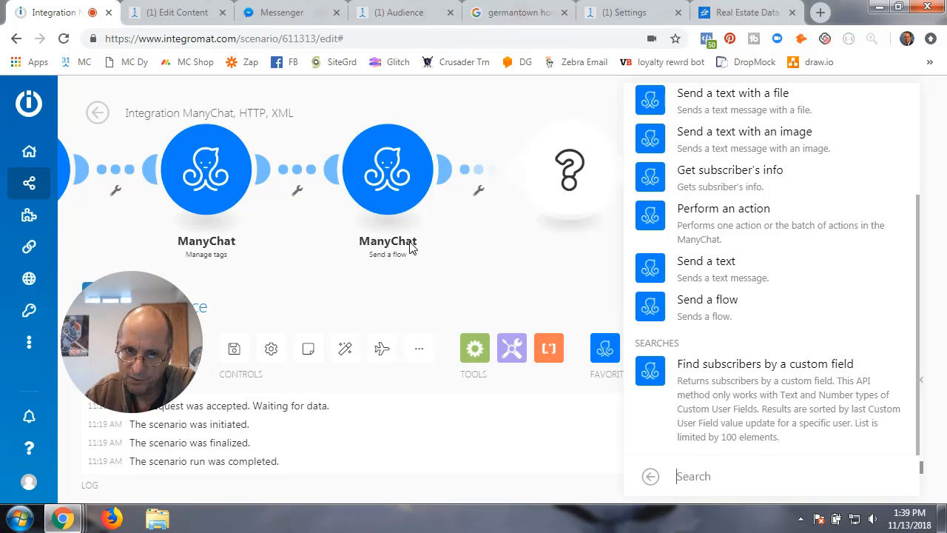
pyautogui.click(709, 314)
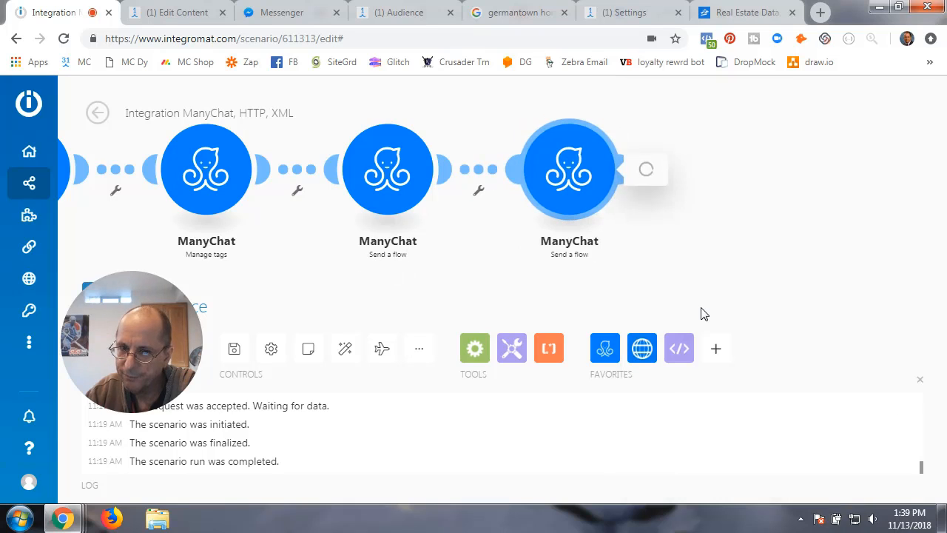
pyautogui.click(740, 173)
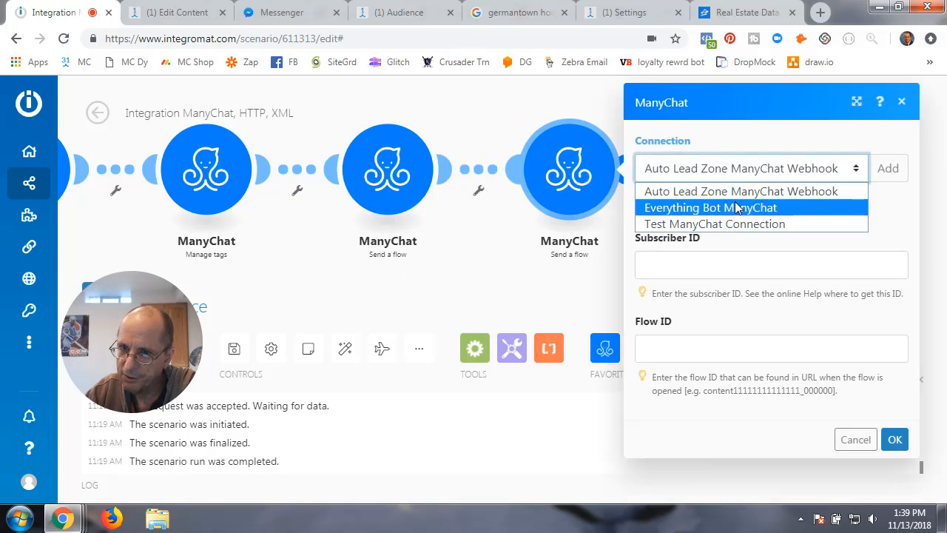
pyautogui.click(737, 206)
pyautogui.click(706, 260)
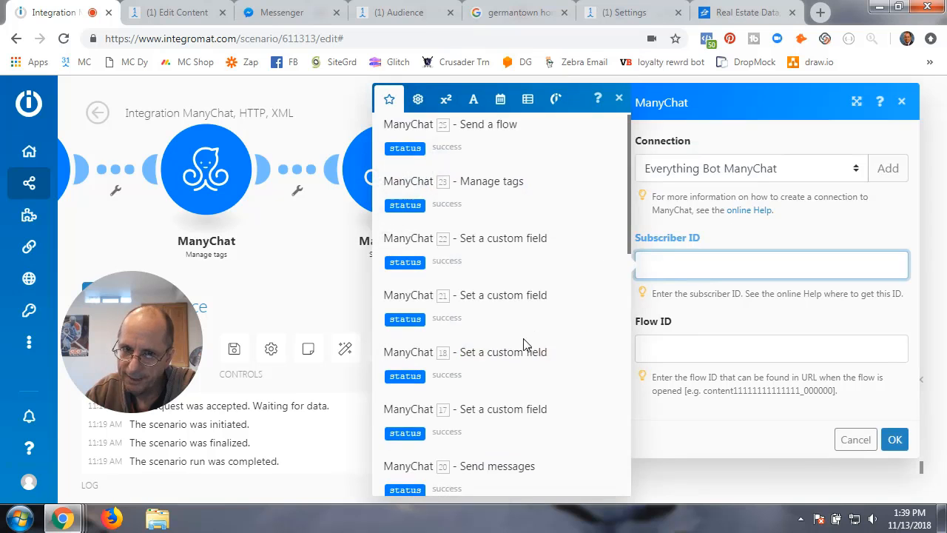
pyautogui.scroll(-10, 481, 348)
pyautogui.scroll(-1, 459, 354)
pyautogui.scroll(2, 436, 351)
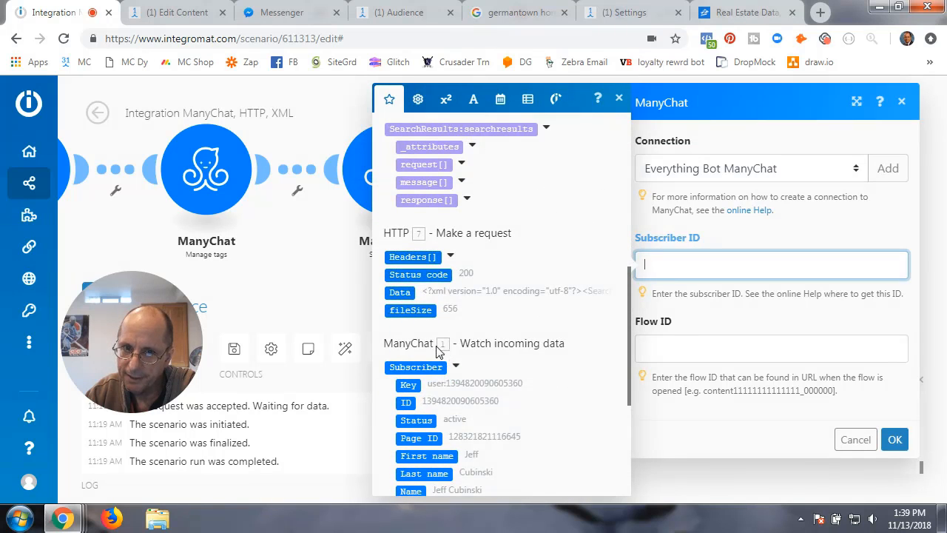
pyautogui.click(409, 402)
pyautogui.click(719, 328)
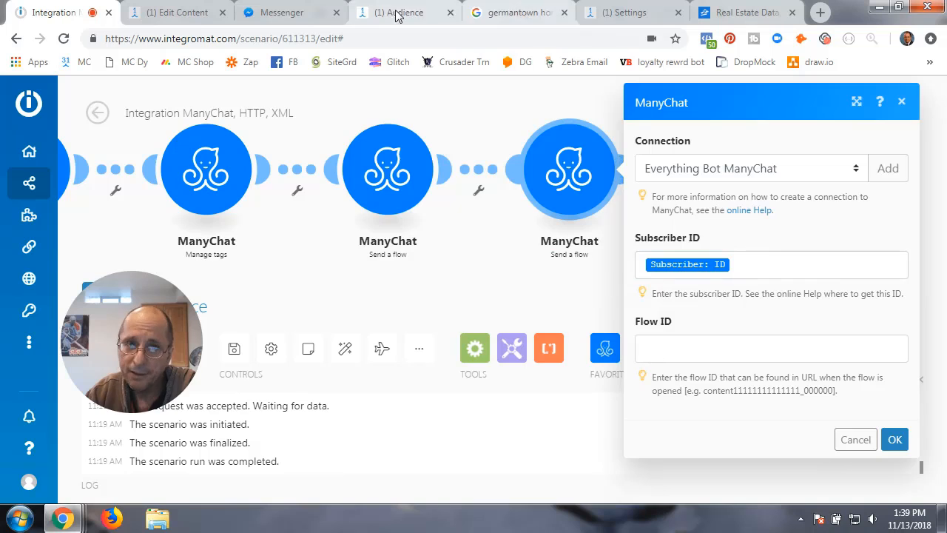
pyautogui.click(176, 12)
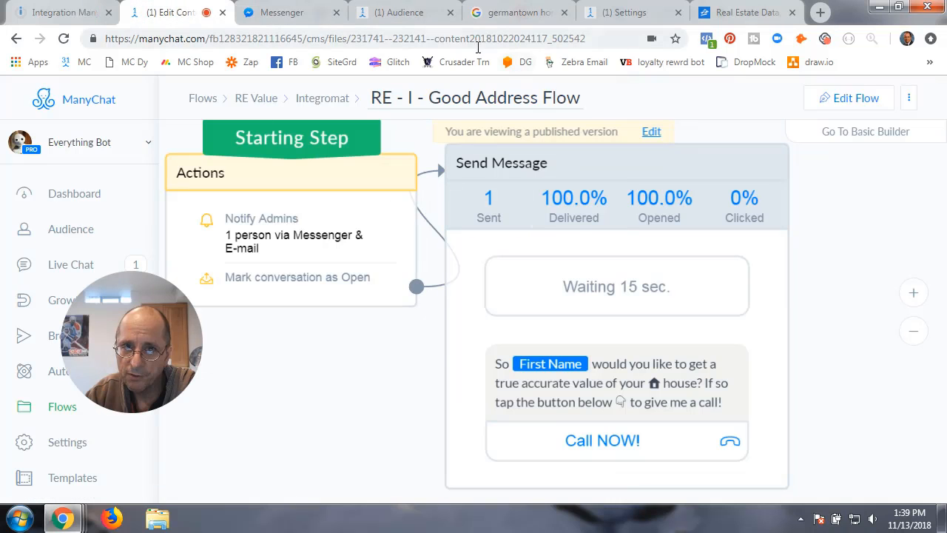
pyautogui.moveTo(435, 40); pyautogui.dragTo(583, 42)
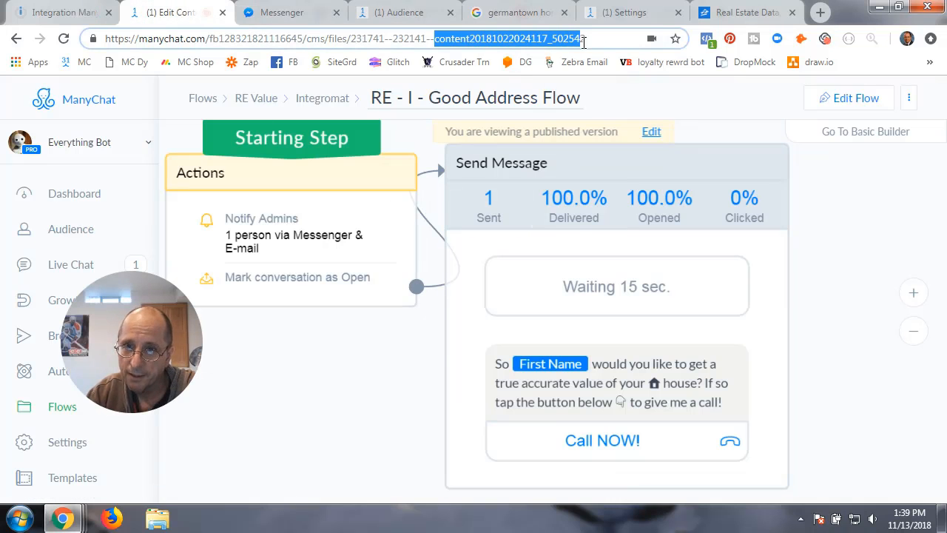
pyautogui.click(60, 12)
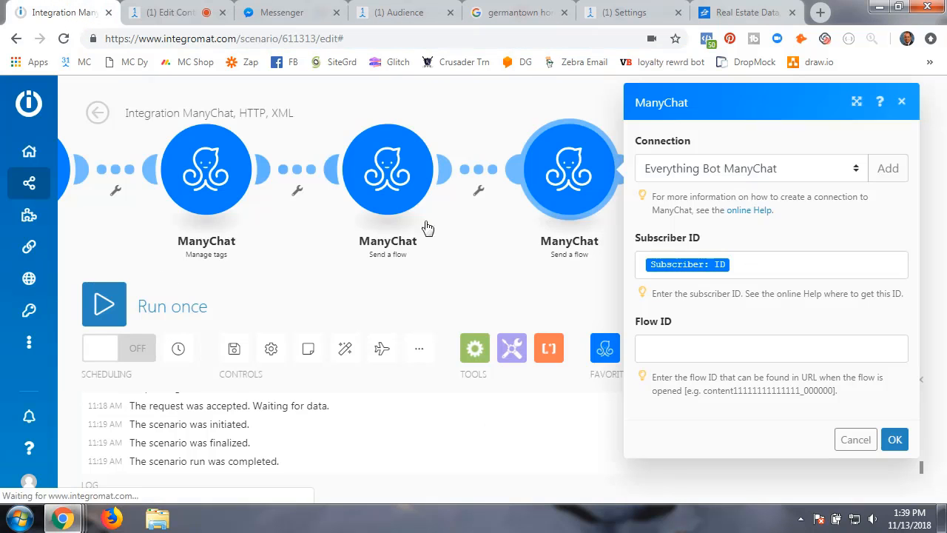
pyautogui.click(646, 349)
pyautogui.hotkey('ctrl', 'v')
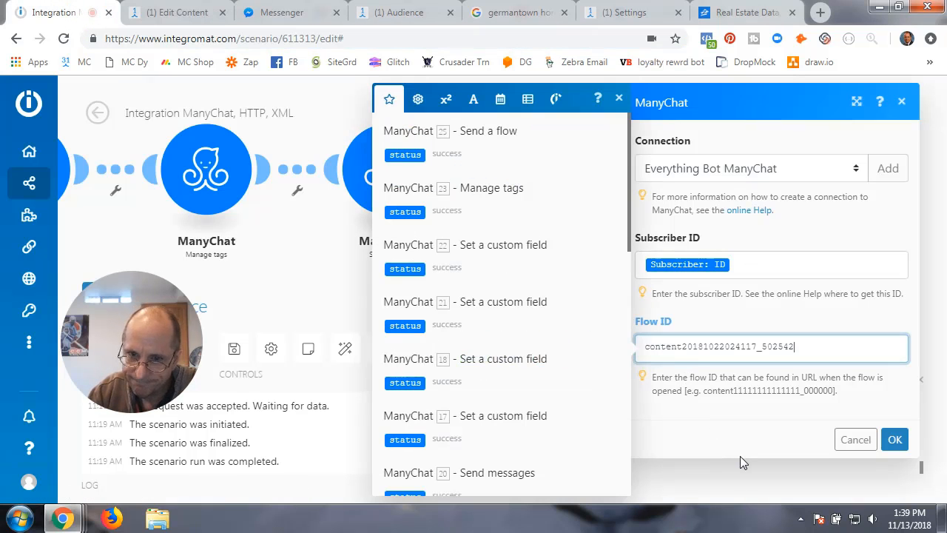
# - Confirm the Send a flow settings and delete the duplicate Send a flow module
pyautogui.click(894, 439)
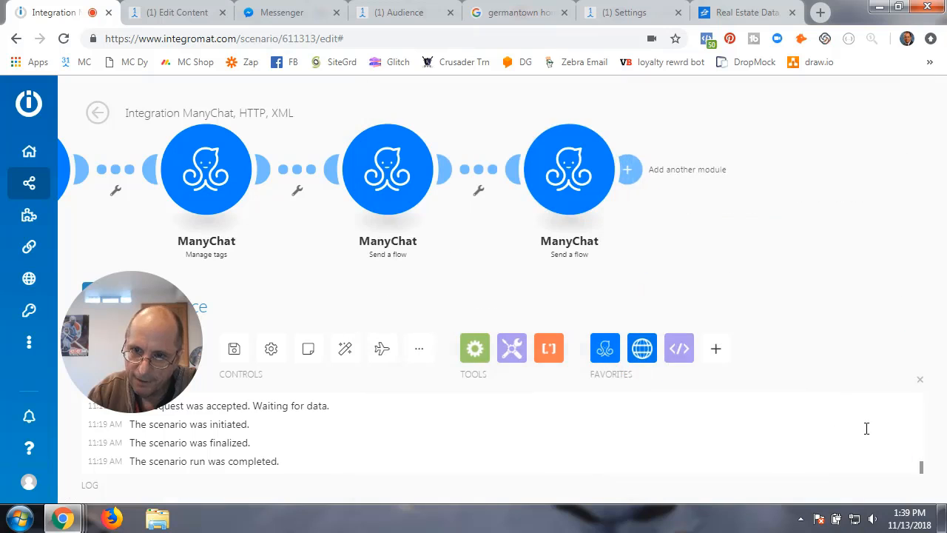
pyautogui.rightClick(575, 166)
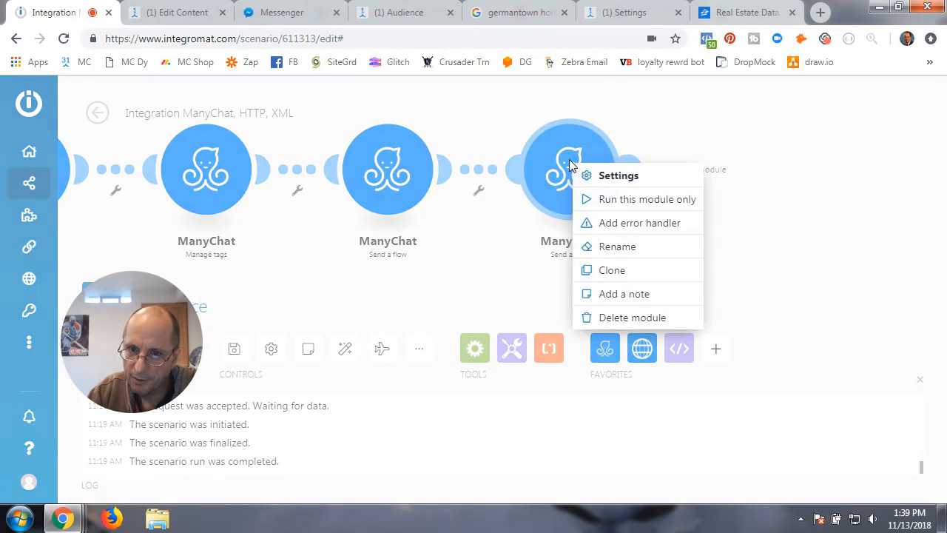
pyautogui.click(610, 323)
# - Locate the empty '?' placeholder module near the first ManyChat, HTTP and XML modules and delete it
pyautogui.scroll(-1, 471, 272)
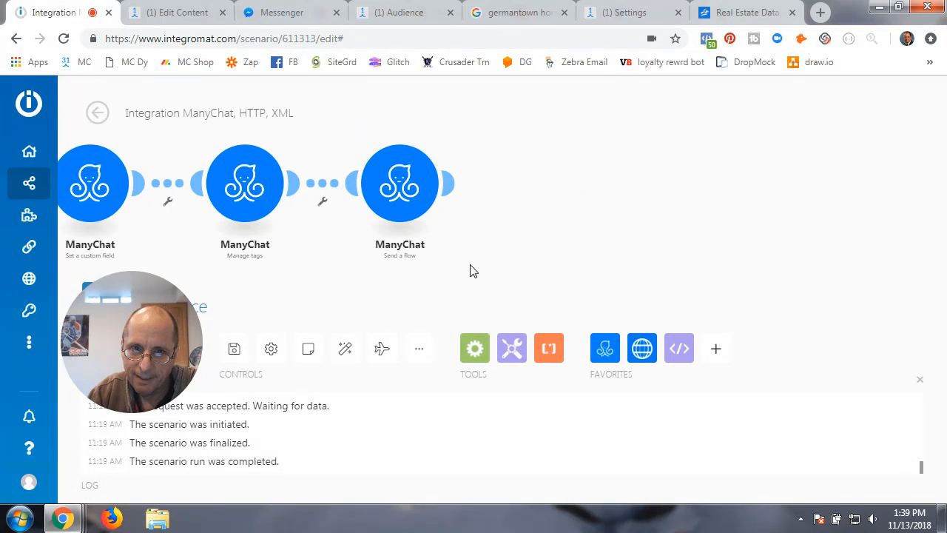
pyautogui.moveTo(142, 331); pyautogui.dragTo(723, 389)
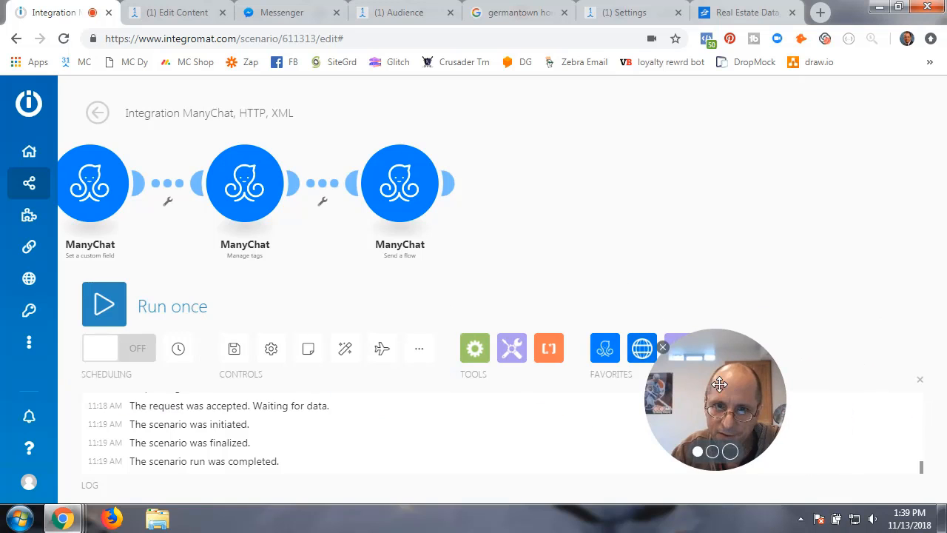
pyautogui.moveTo(535, 235); pyautogui.dragTo(725, 189)
pyautogui.scroll(-1, 281, 239)
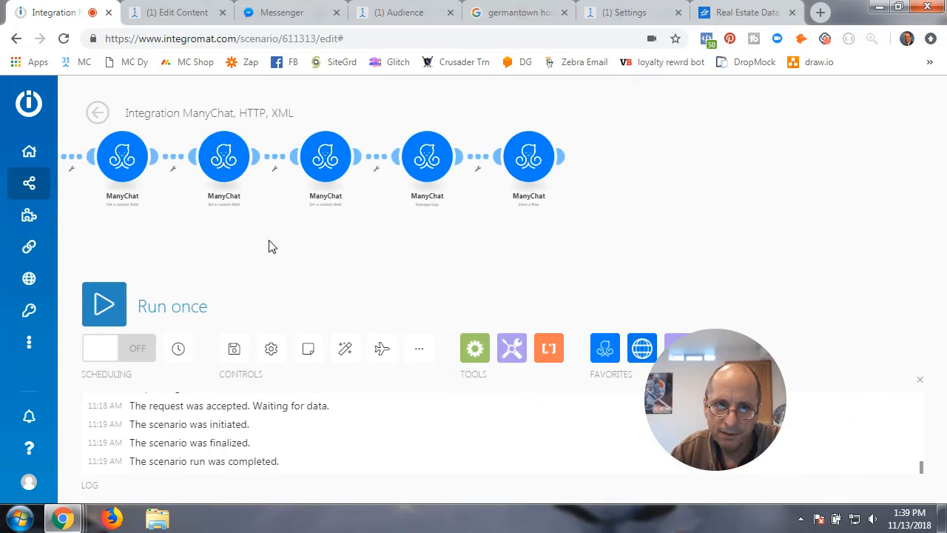
pyautogui.moveTo(271, 247); pyautogui.dragTo(712, 244)
pyautogui.scroll(-1, 560, 237)
pyautogui.moveTo(560, 237); pyautogui.dragTo(654, 254)
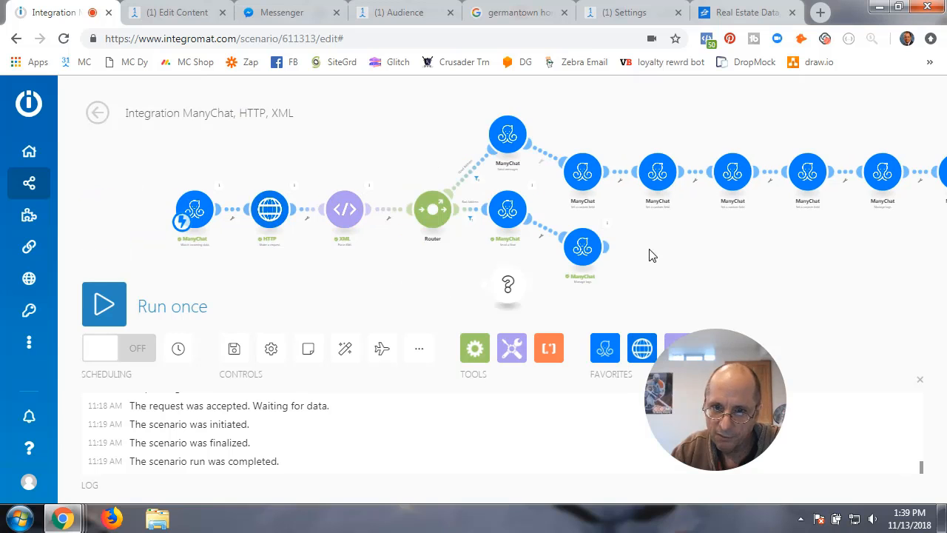
pyautogui.click(506, 293)
pyautogui.click(529, 324)
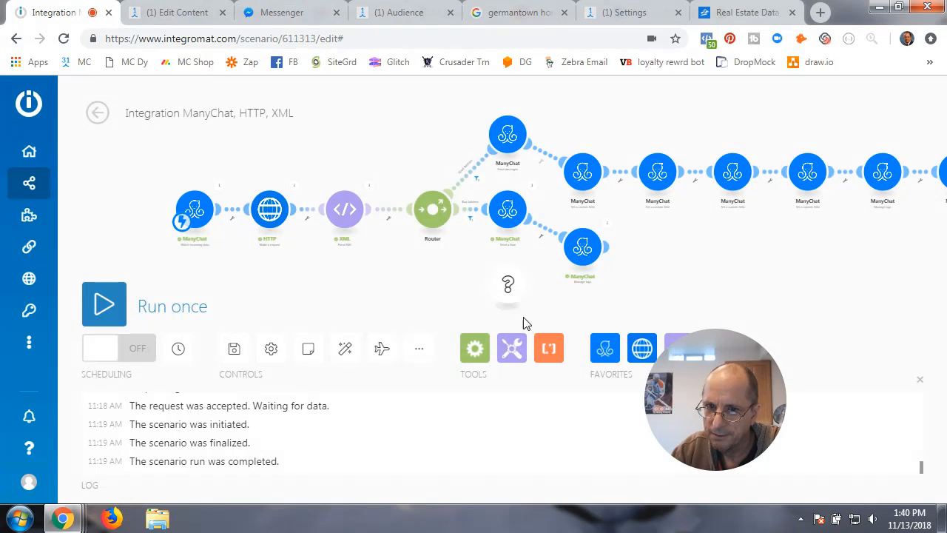
pyautogui.moveTo(507, 294); pyautogui.dragTo(415, 287)
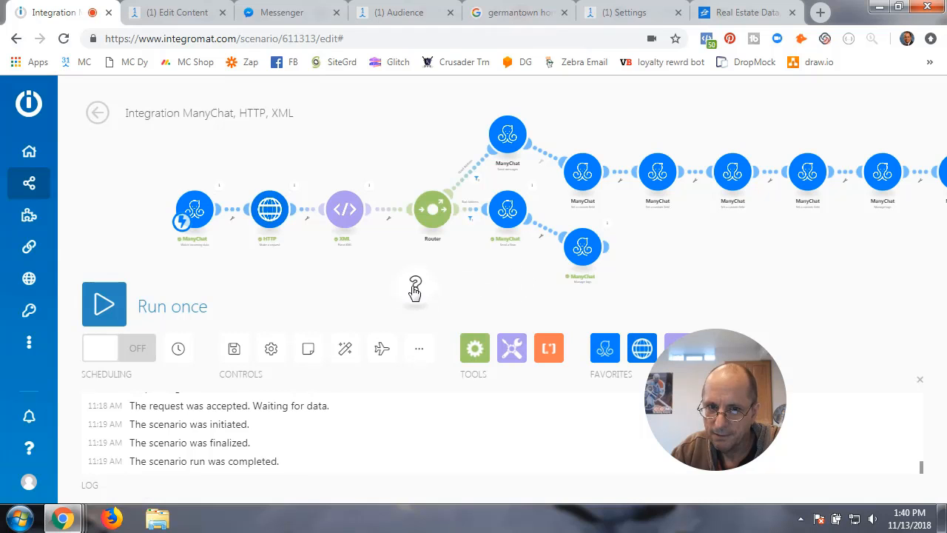
pyautogui.click(415, 284)
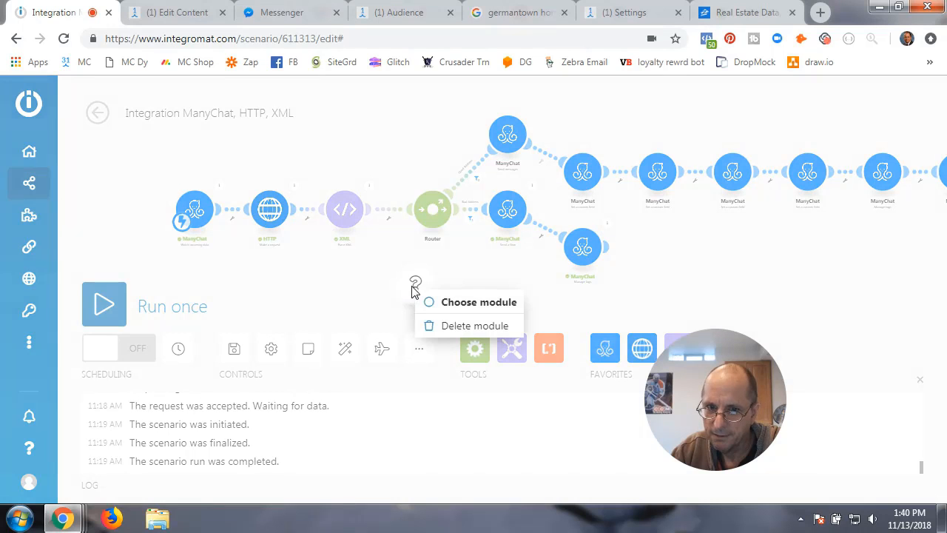
pyautogui.click(449, 328)
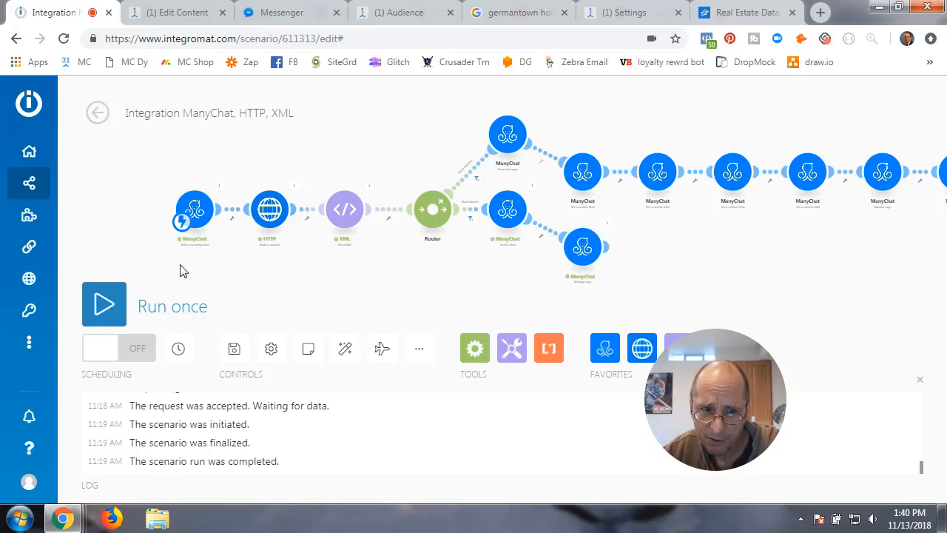
# - Save the scenario and reopen the 'Integration ManyChat, HTTP, XML' overview via Dashboard and Scenarios
pyautogui.click(233, 352)
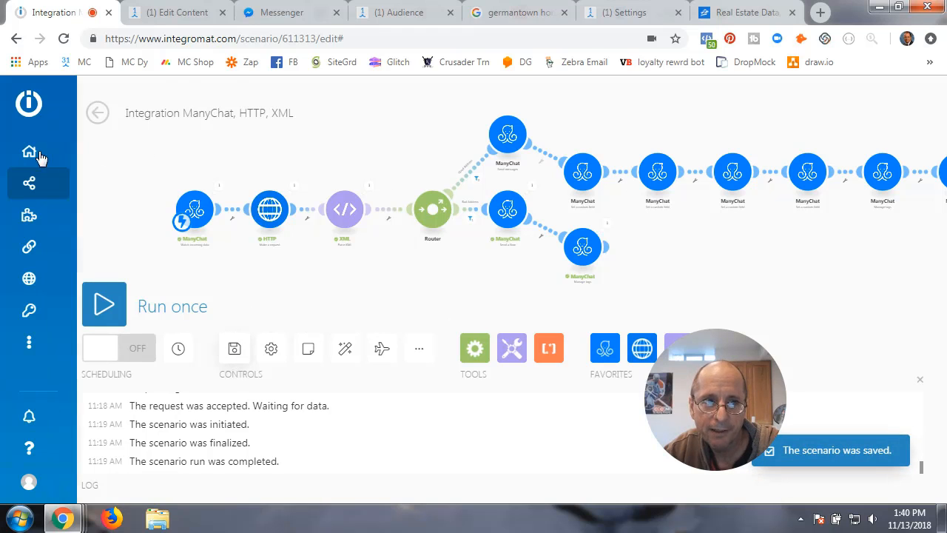
pyautogui.moveTo(29, 148)
pyautogui.click(72, 151)
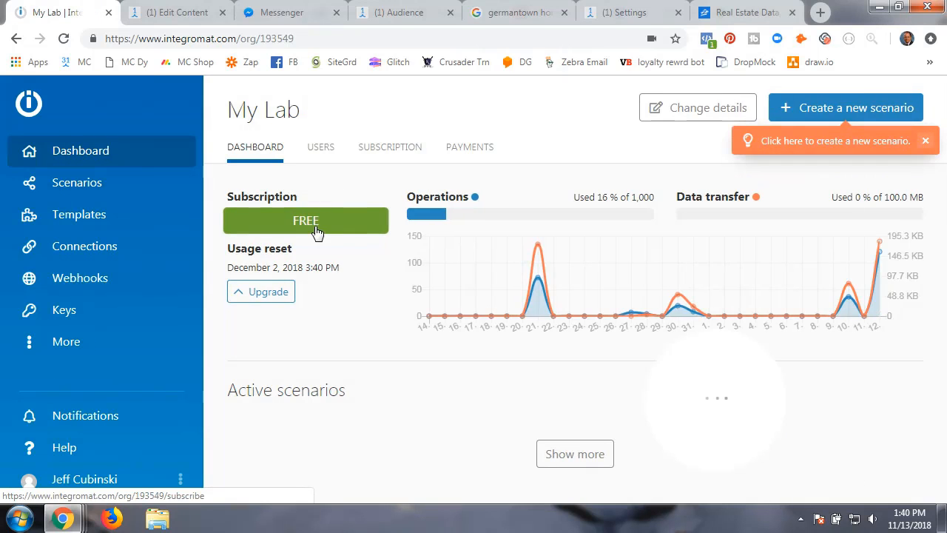
pyautogui.moveTo(885, 244)
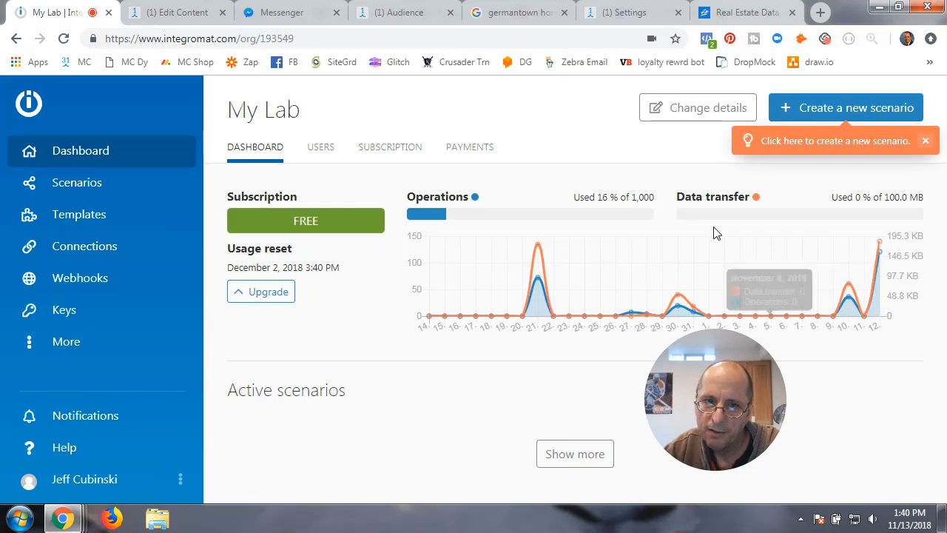
pyautogui.click(87, 189)
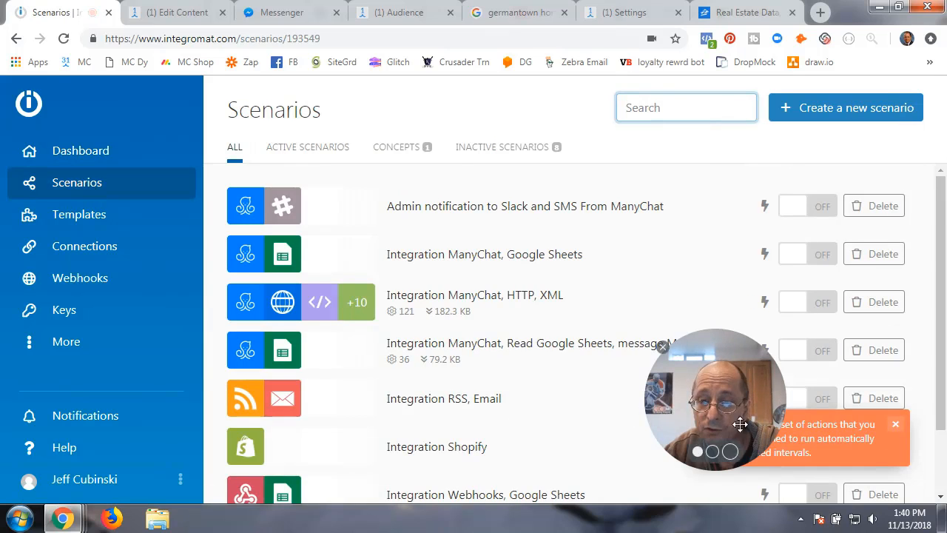
pyautogui.moveTo(723, 413); pyautogui.dragTo(158, 404)
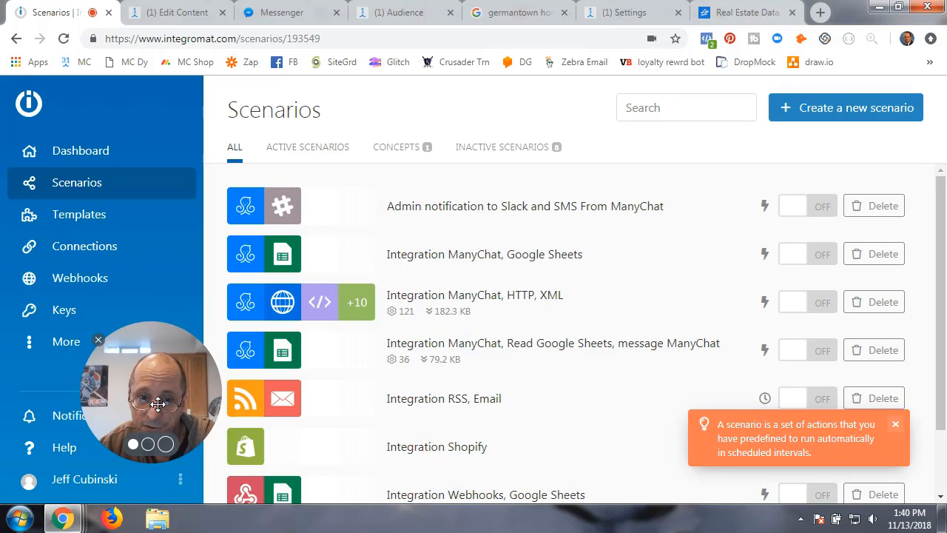
pyautogui.click(275, 308)
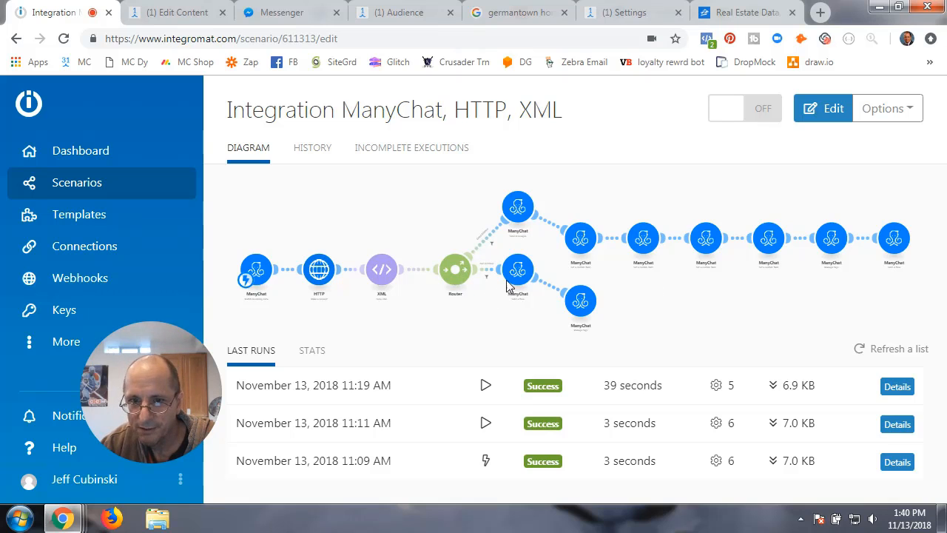
# - Open the scenario in the editor and check ManyChat's Integromat folder flow list
pyautogui.click(404, 301)
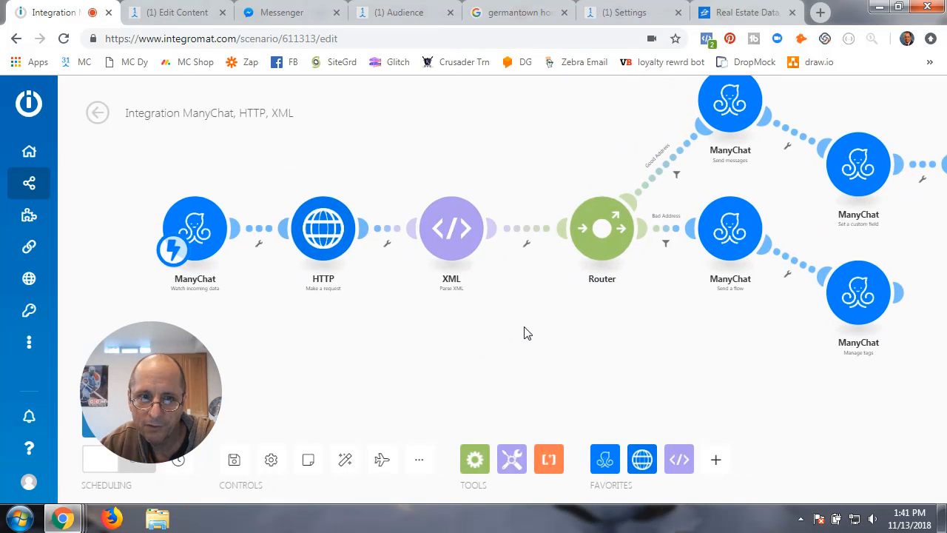
pyautogui.moveTo(185, 376); pyautogui.dragTo(781, 368)
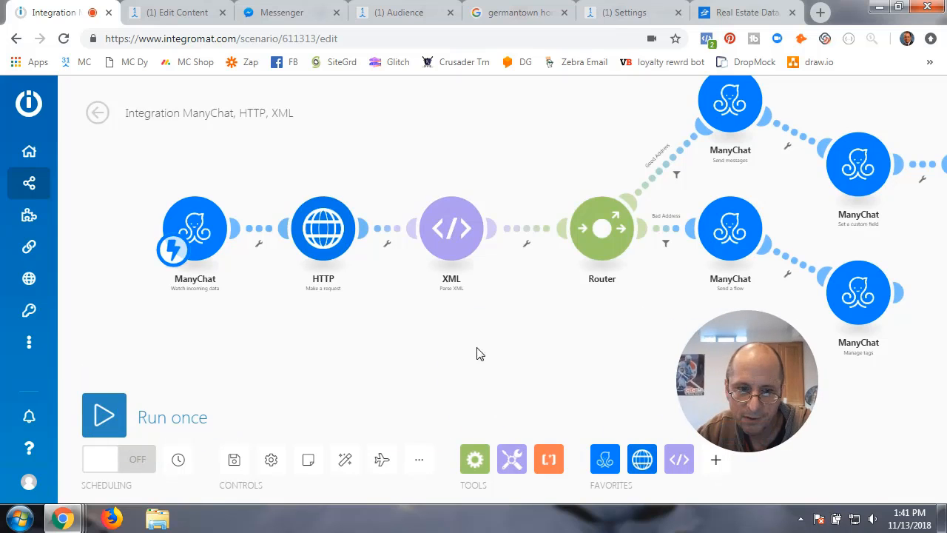
pyautogui.moveTo(88, 447)
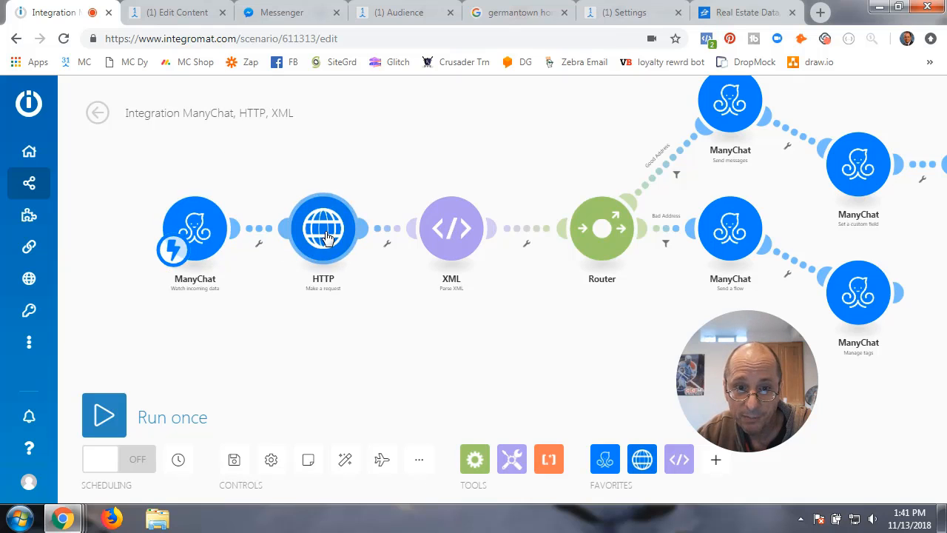
pyautogui.click(185, 20)
pyautogui.click(321, 102)
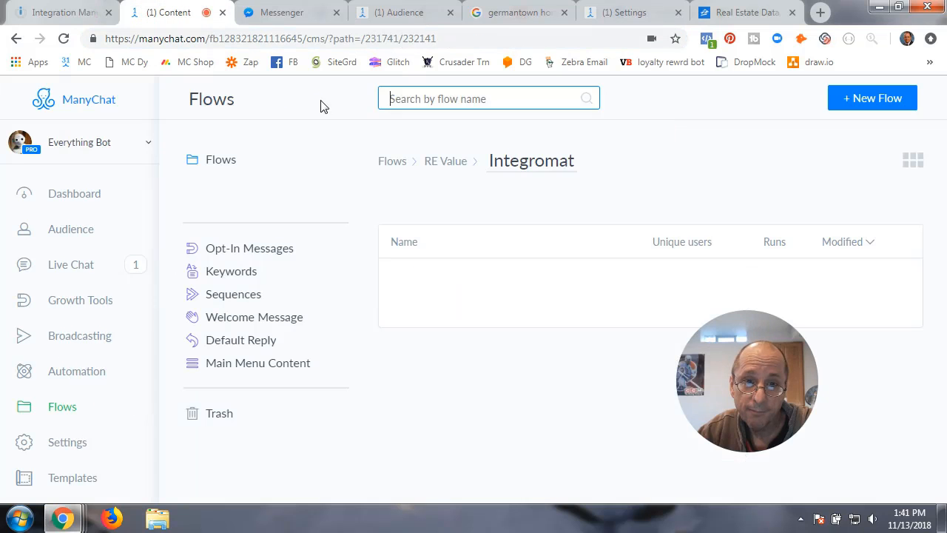
pyautogui.click(74, 15)
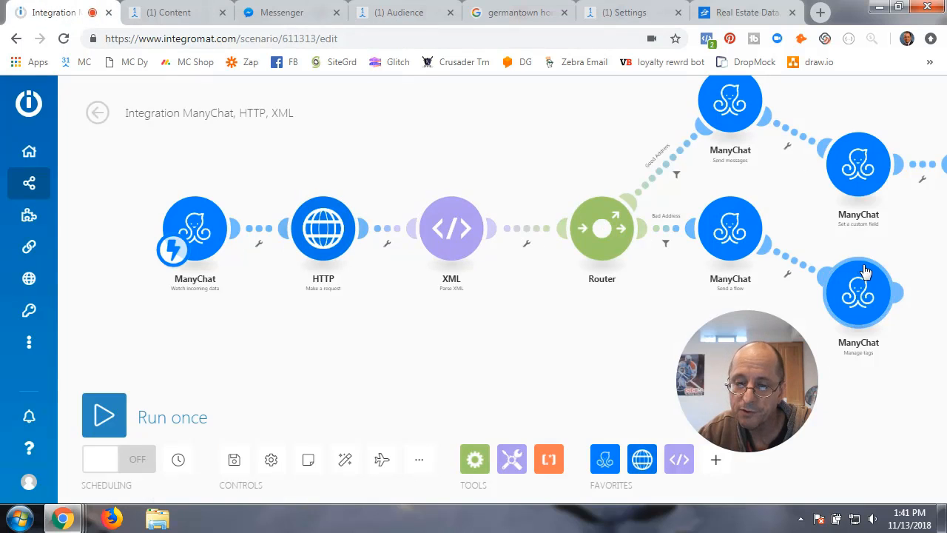
# - Run the scenario once so it waits for incoming data, then go to ManyChat's flows list
pyautogui.click(108, 419)
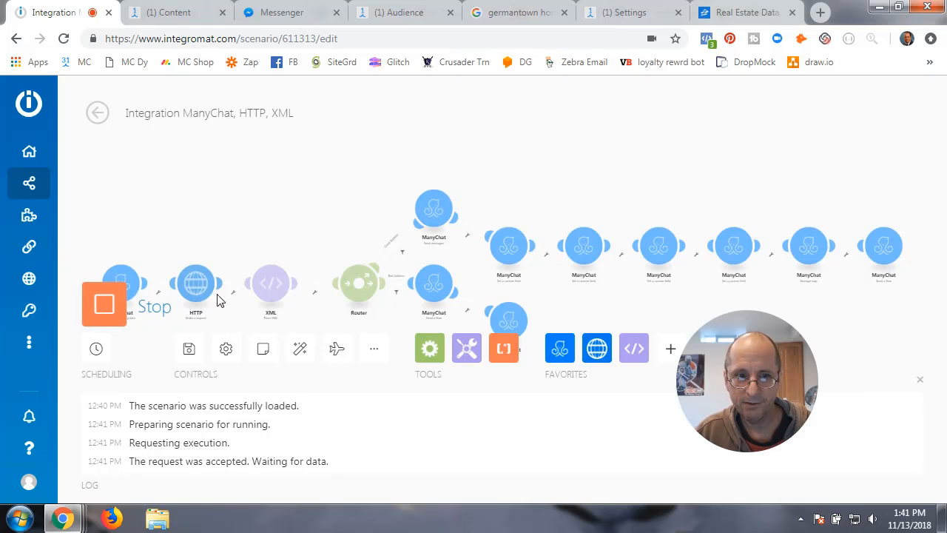
pyautogui.moveTo(246, 227); pyautogui.dragTo(294, 186)
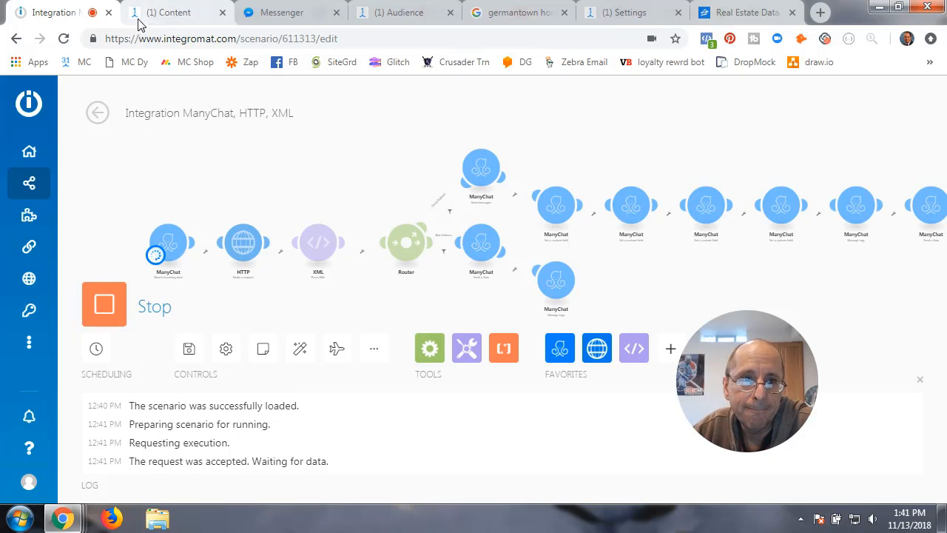
pyautogui.click(163, 14)
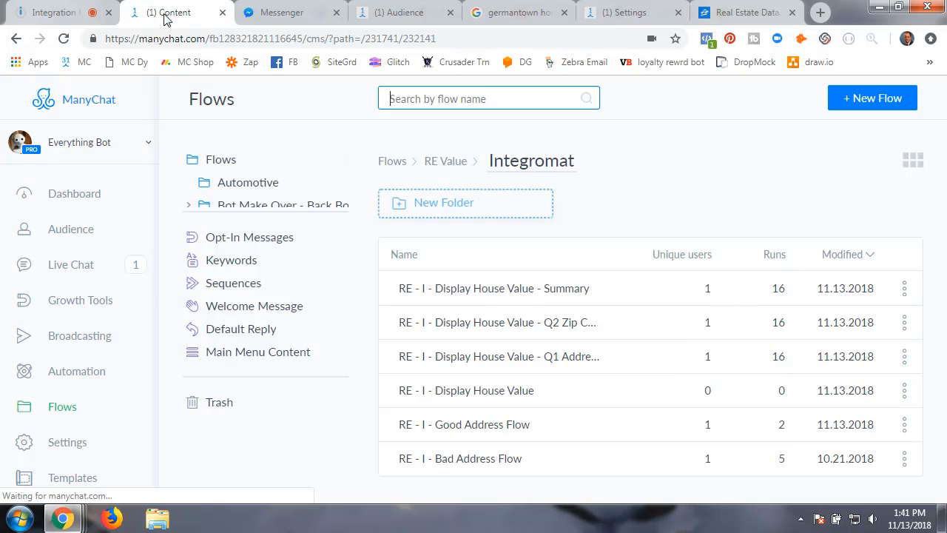
# - Open the RE - I - Display House Value flow in the editor and send a preview to Messenger
pyautogui.click(484, 397)
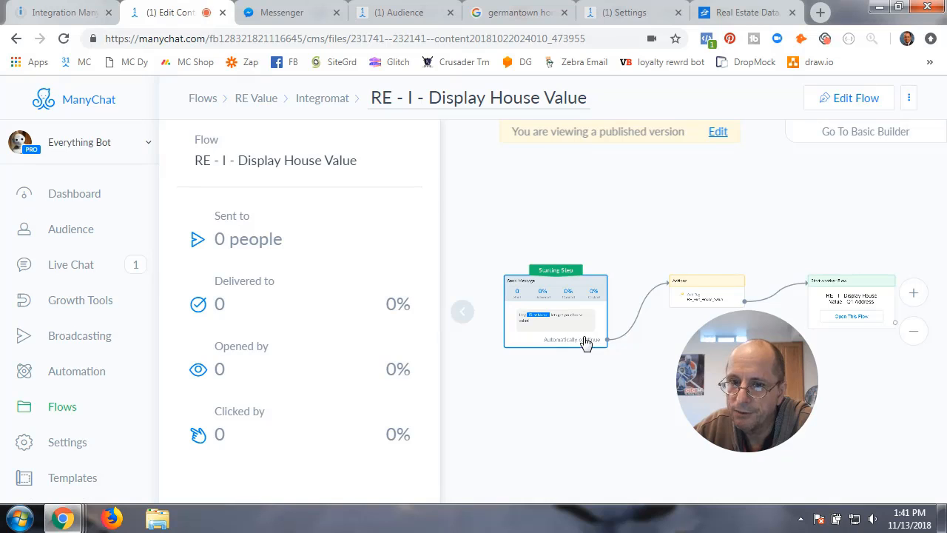
pyautogui.click(461, 313)
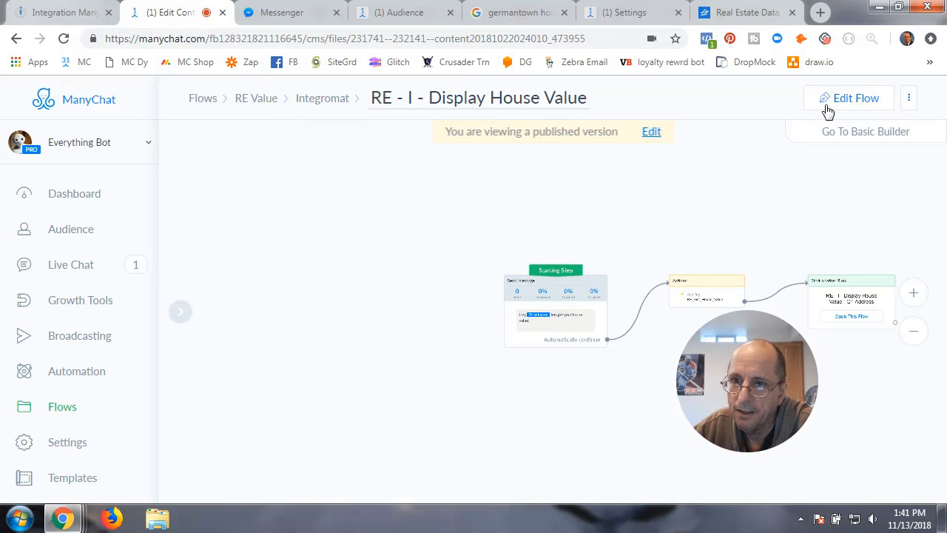
pyautogui.click(848, 97)
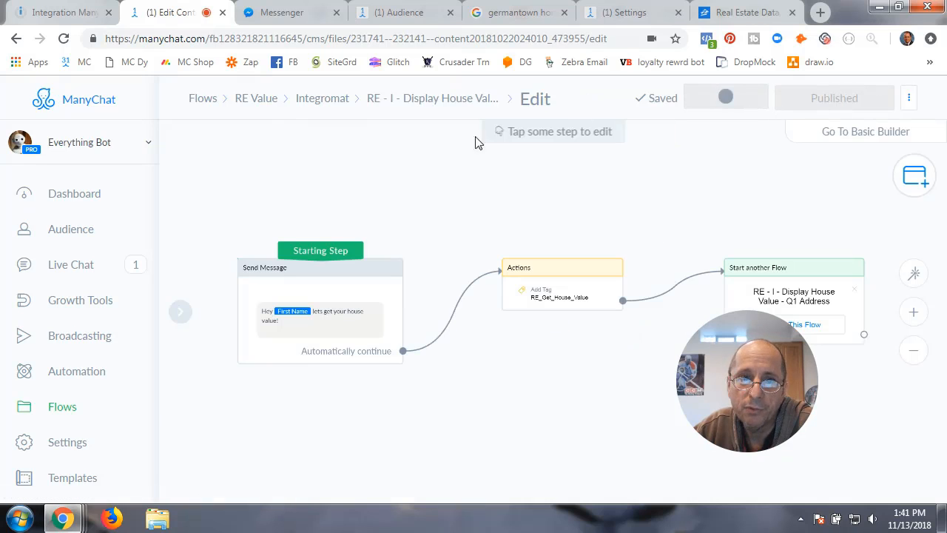
pyautogui.click(285, 17)
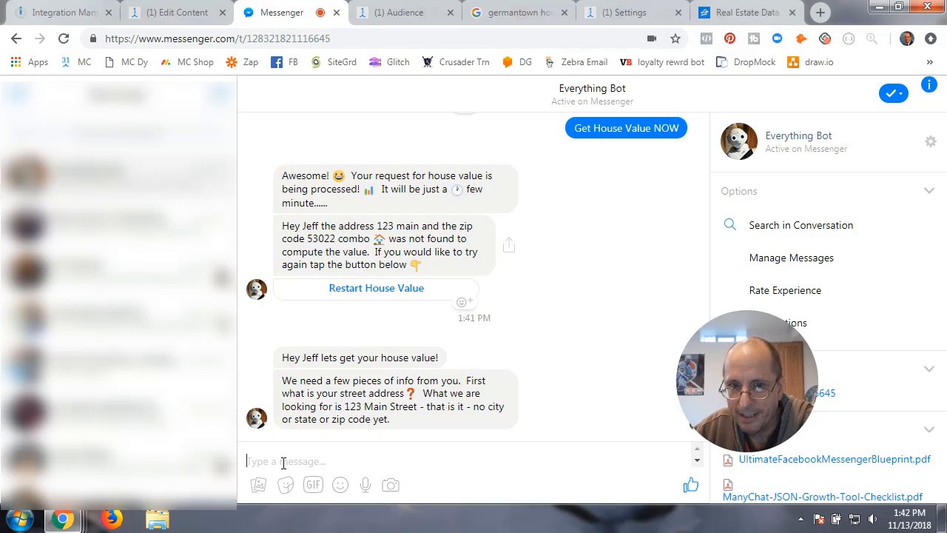
# - Paste the copied Germantown street address into Messenger, remove the extra space, and send it
pyautogui.click(528, 13)
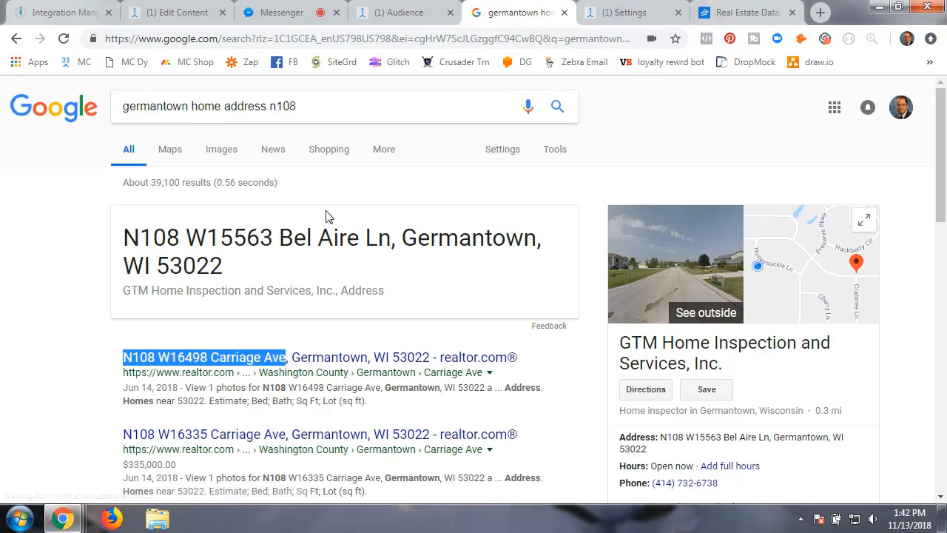
pyautogui.click(148, 14)
pyautogui.click(280, 15)
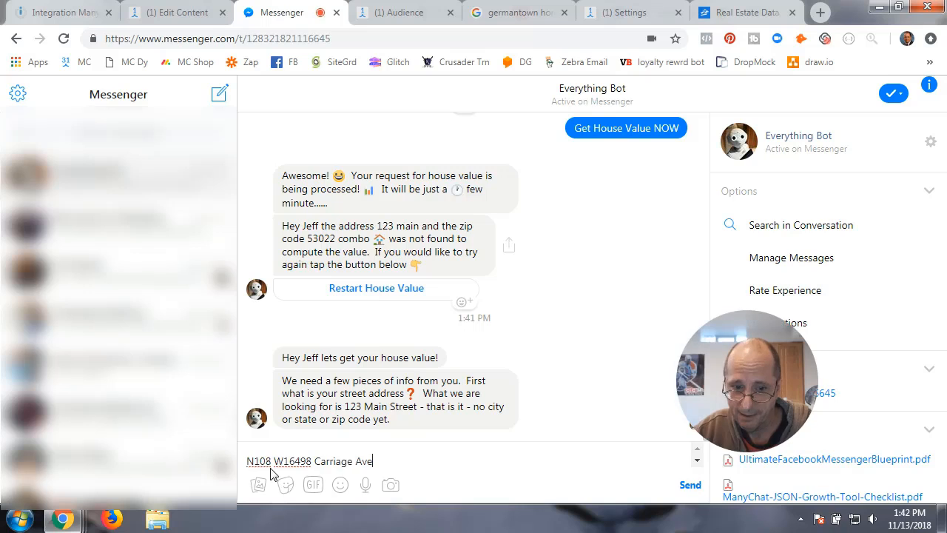
pyautogui.click(272, 461)
pyautogui.press('BackSpace')
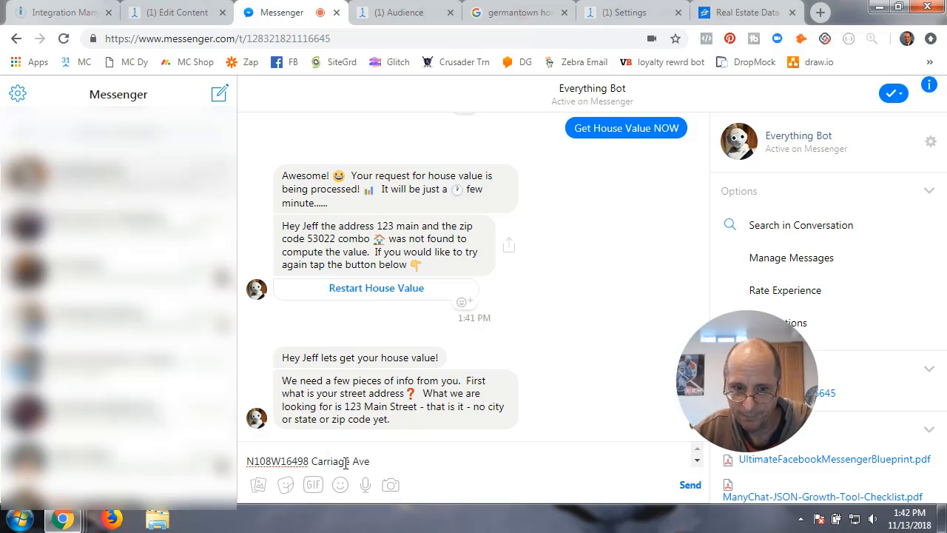
pyautogui.click(374, 461)
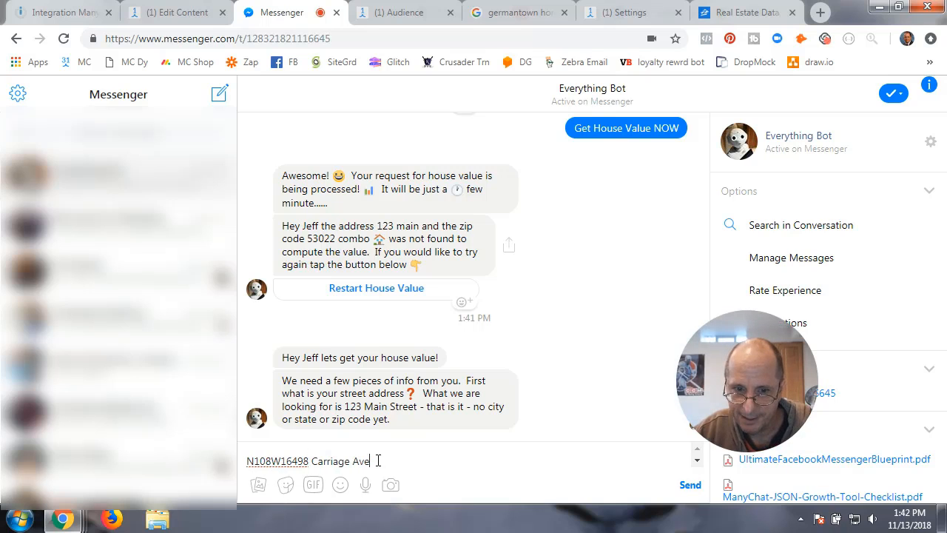
pyautogui.click(694, 488)
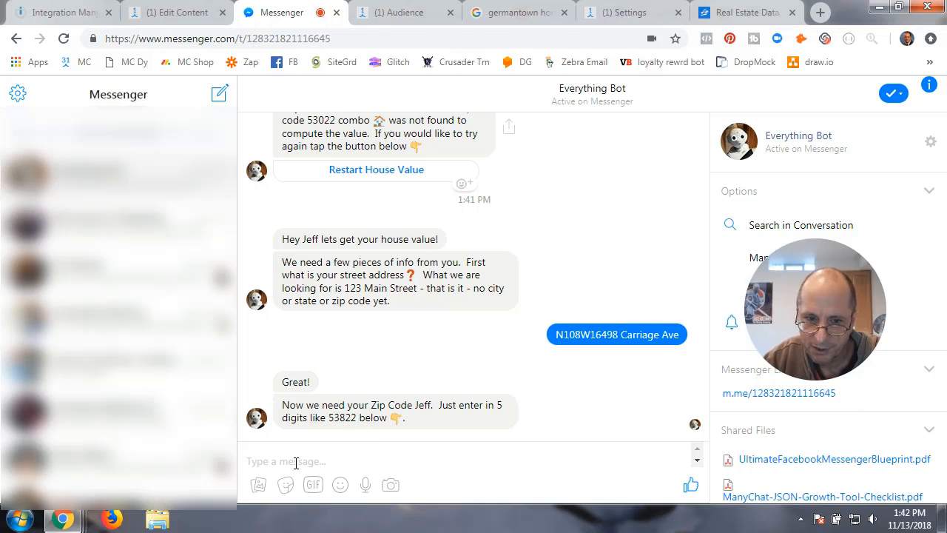
# - Send the zip code to the bot, then check the Integromat scenario awaiting data
pyautogui.write('53022')
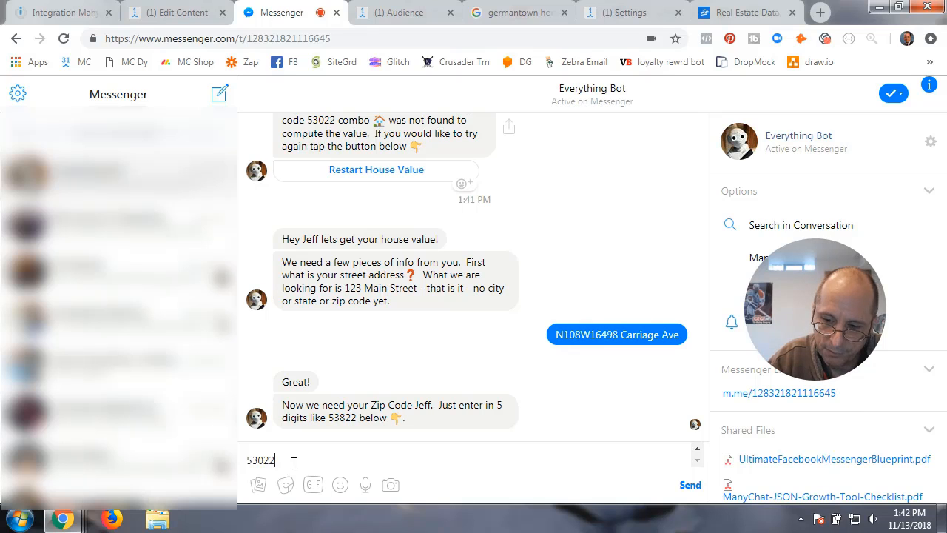
pyautogui.press('Return')
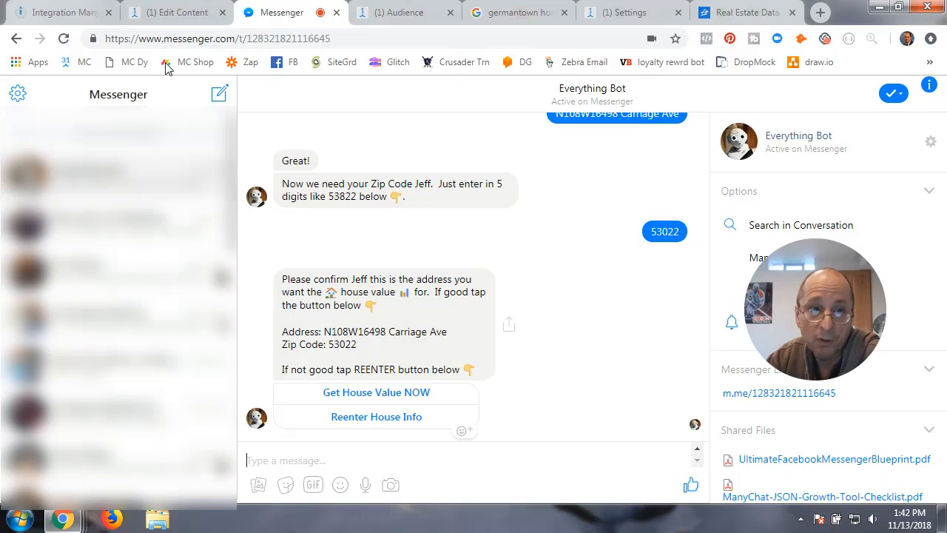
pyautogui.click(81, 12)
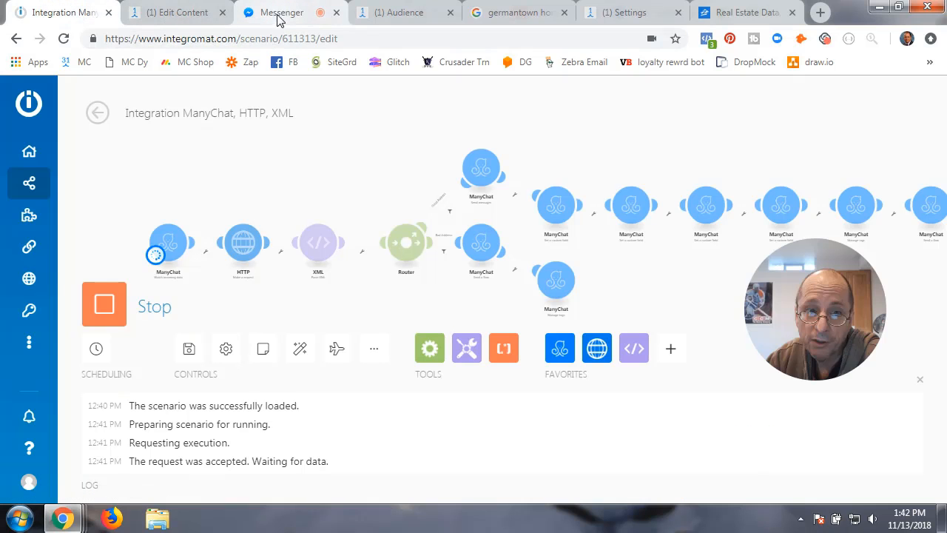
# - Request Get House Value NOW, watch the Integromat run finish, and view the $270,099.00 valuation in Messenger
pyautogui.click(305, 14)
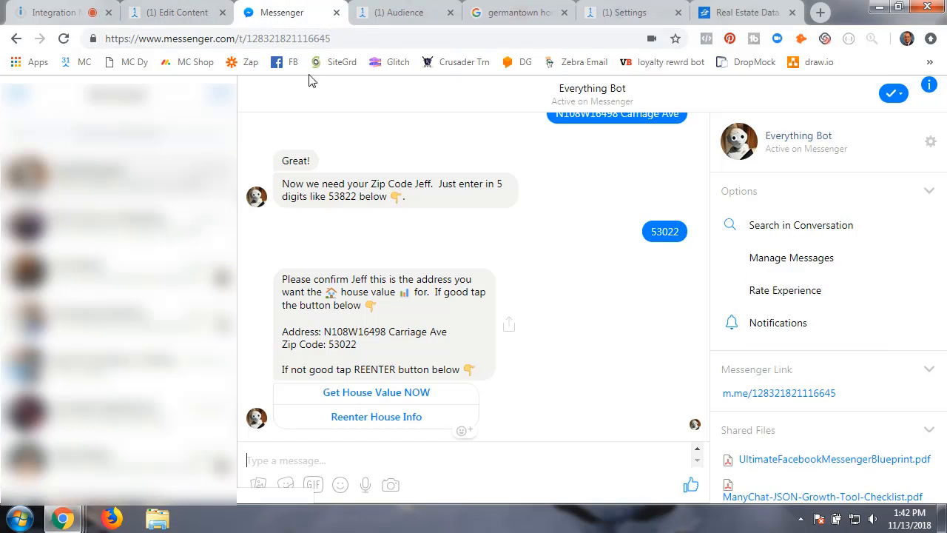
pyautogui.click(376, 394)
pyautogui.click(68, 13)
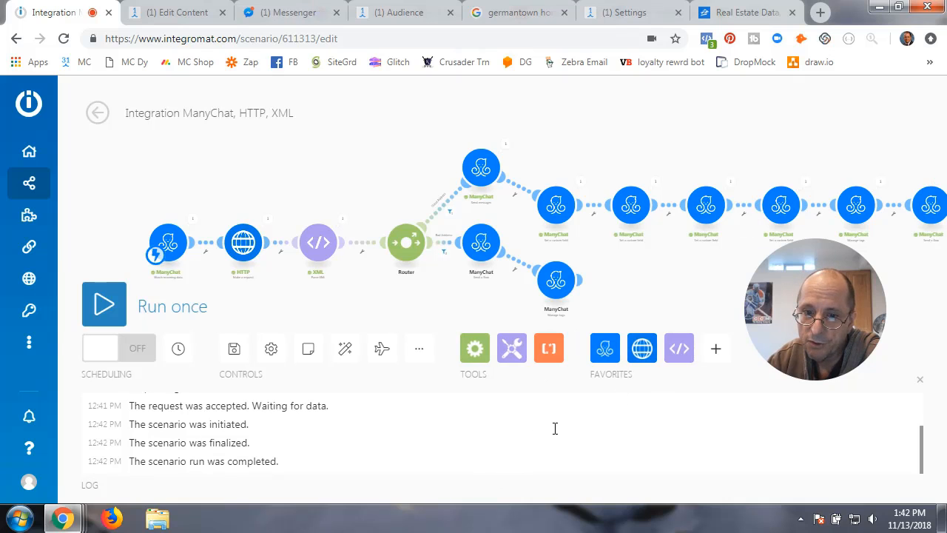
pyautogui.moveTo(644, 286); pyautogui.dragTo(582, 285)
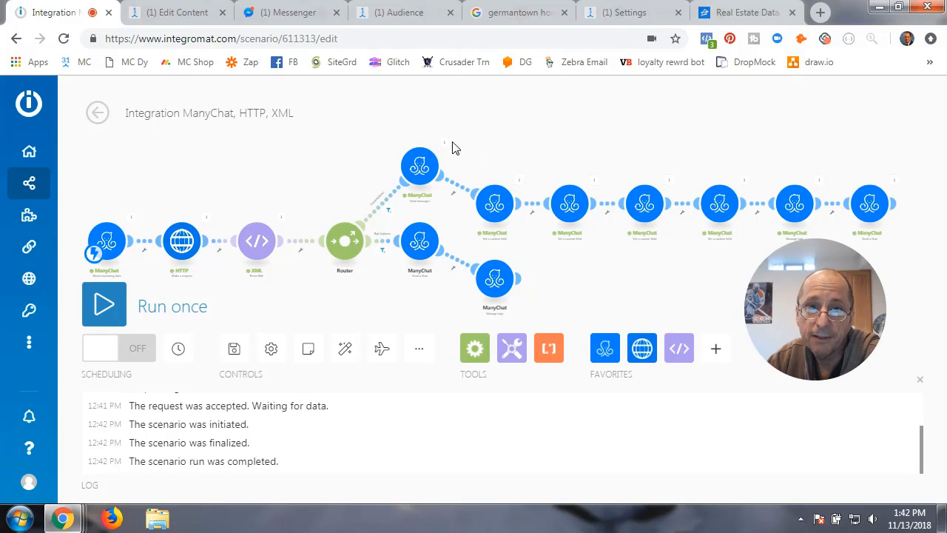
pyautogui.click(272, 16)
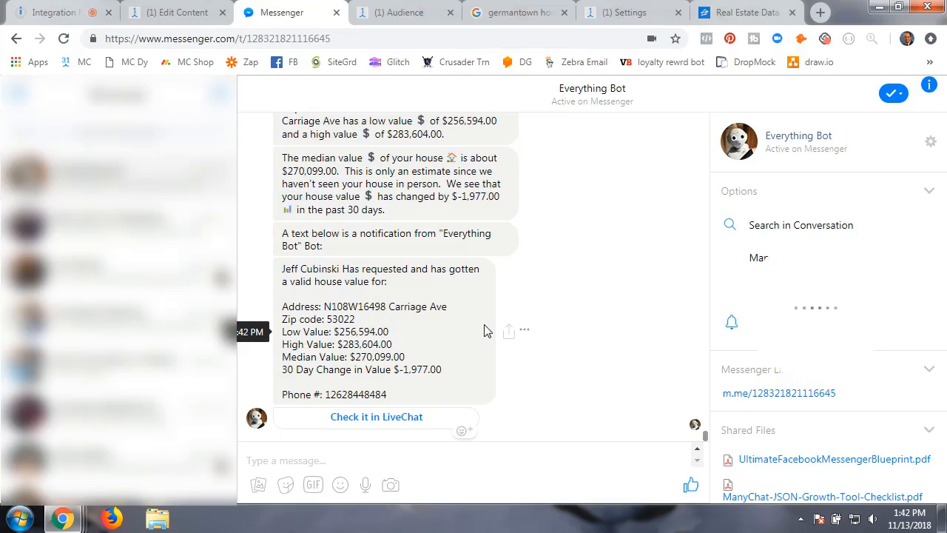
pyautogui.scroll(2, 322, 219)
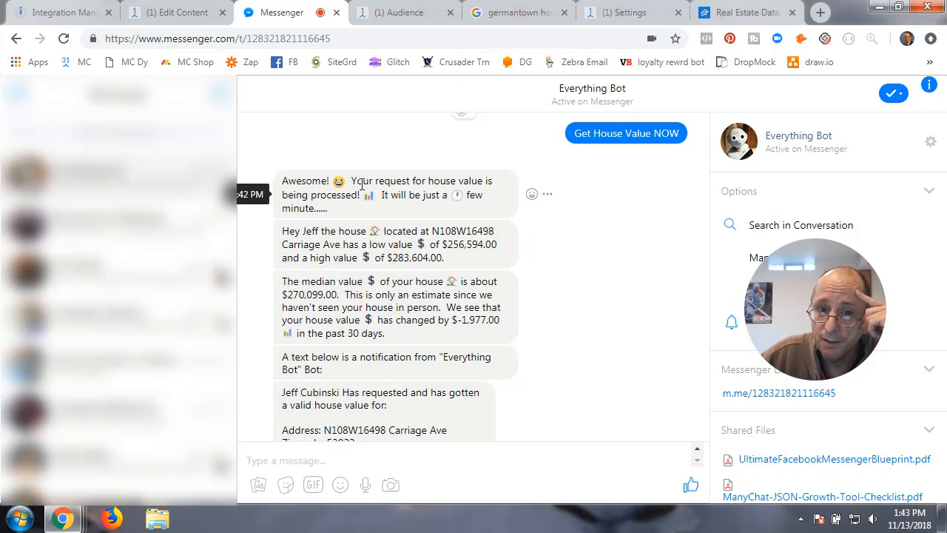
pyautogui.scroll(-1, 444, 193)
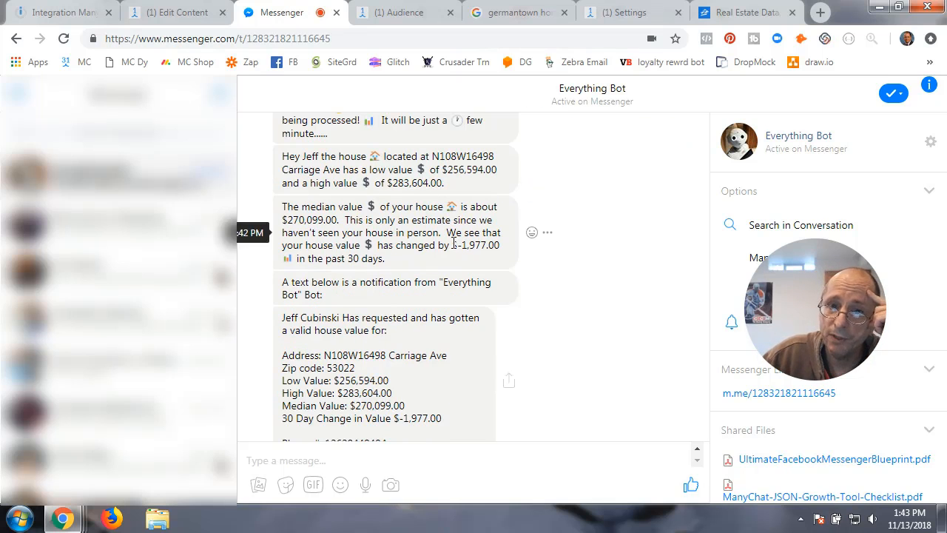
pyautogui.scroll(2, 427, 245)
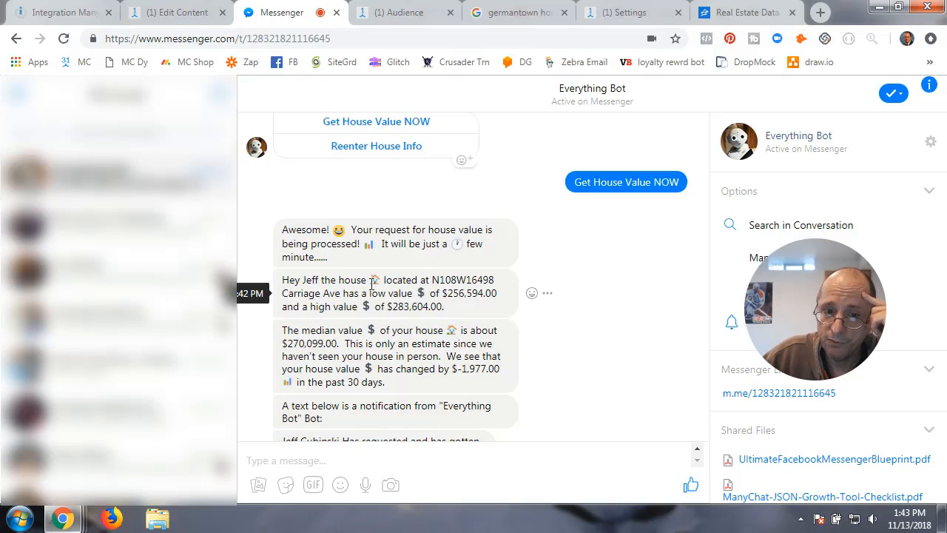
pyautogui.scroll(-1, 365, 325)
pyautogui.scroll(-2, 365, 326)
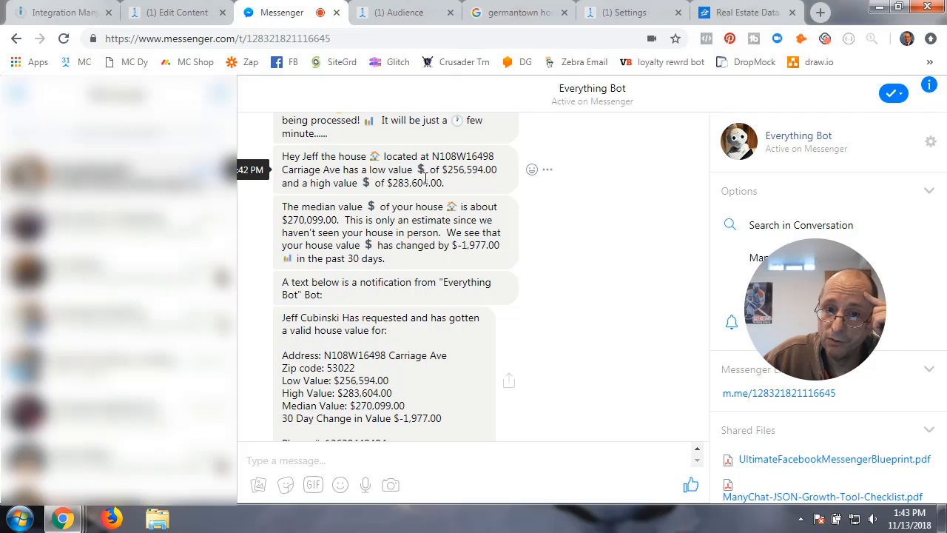
pyautogui.moveTo(442, 170); pyautogui.dragTo(497, 170)
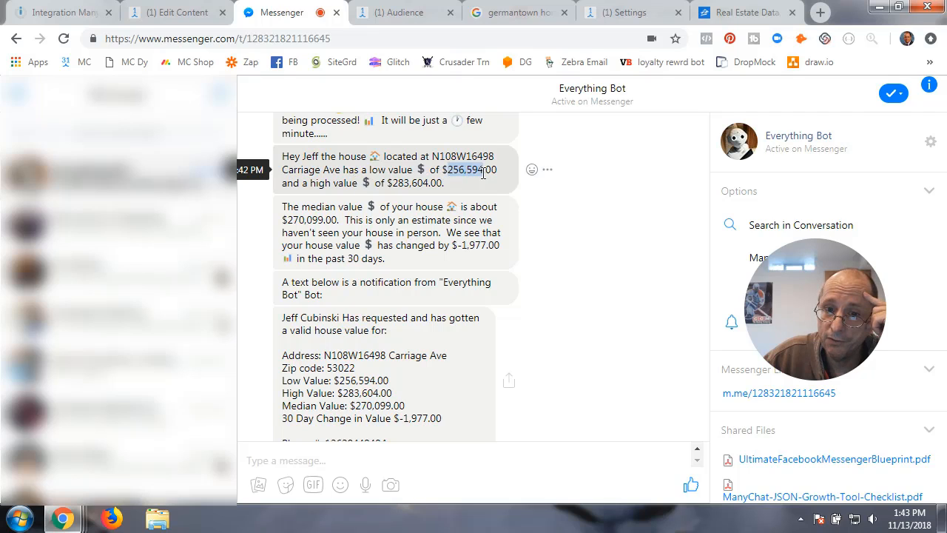
pyautogui.click(390, 185)
pyautogui.moveTo(390, 185); pyautogui.dragTo(445, 184)
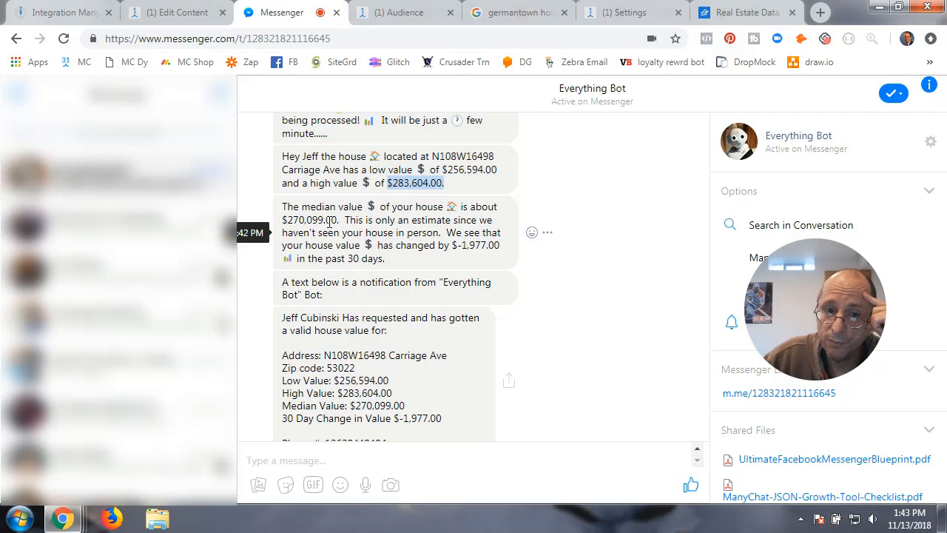
pyautogui.moveTo(290, 220); pyautogui.dragTo(312, 220)
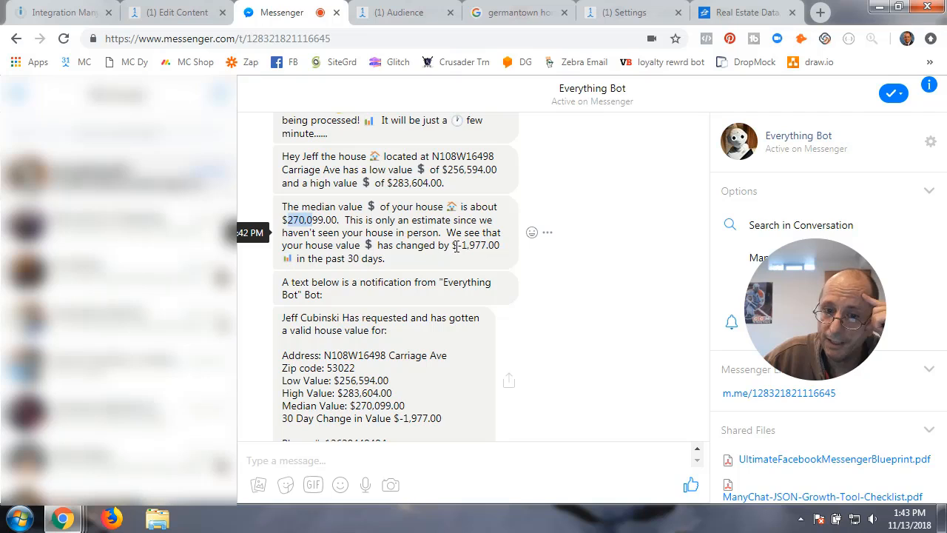
pyautogui.moveTo(456, 246); pyautogui.dragTo(504, 246)
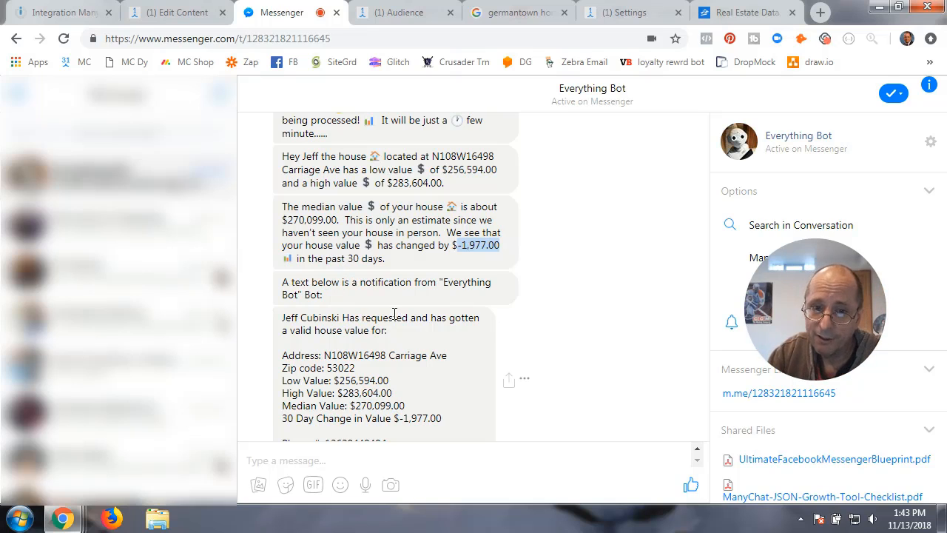
pyautogui.scroll(-2, 393, 311)
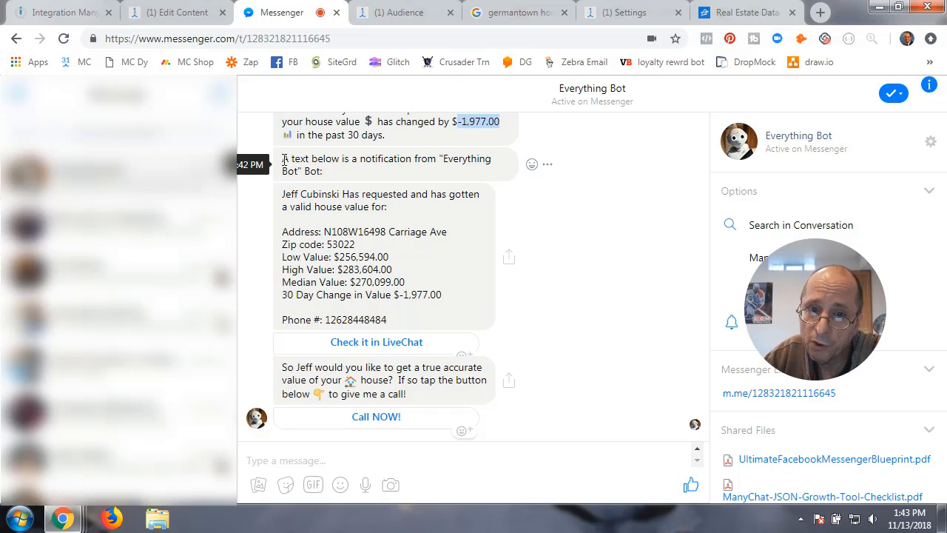
pyautogui.moveTo(285, 160); pyautogui.dragTo(327, 176)
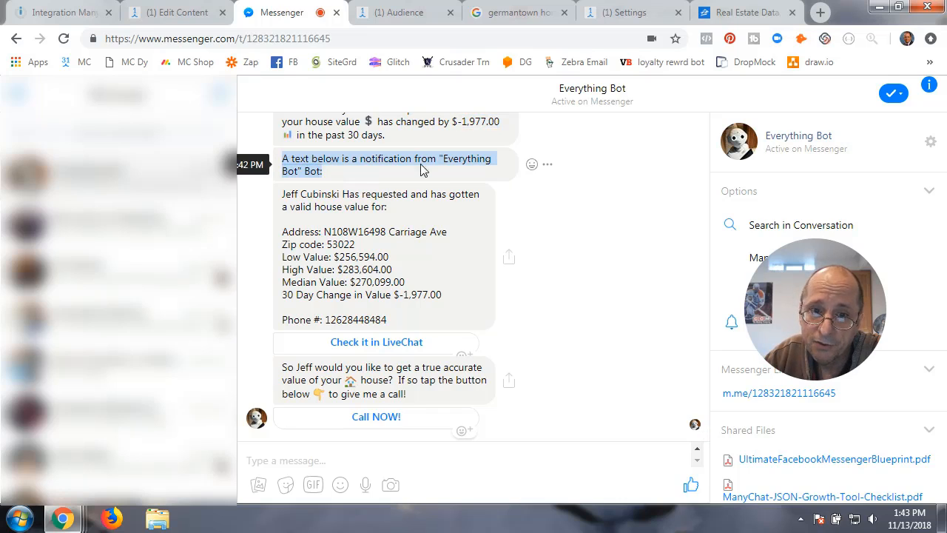
pyautogui.click(287, 157)
pyautogui.moveTo(284, 158); pyautogui.dragTo(396, 243)
pyautogui.click(284, 202)
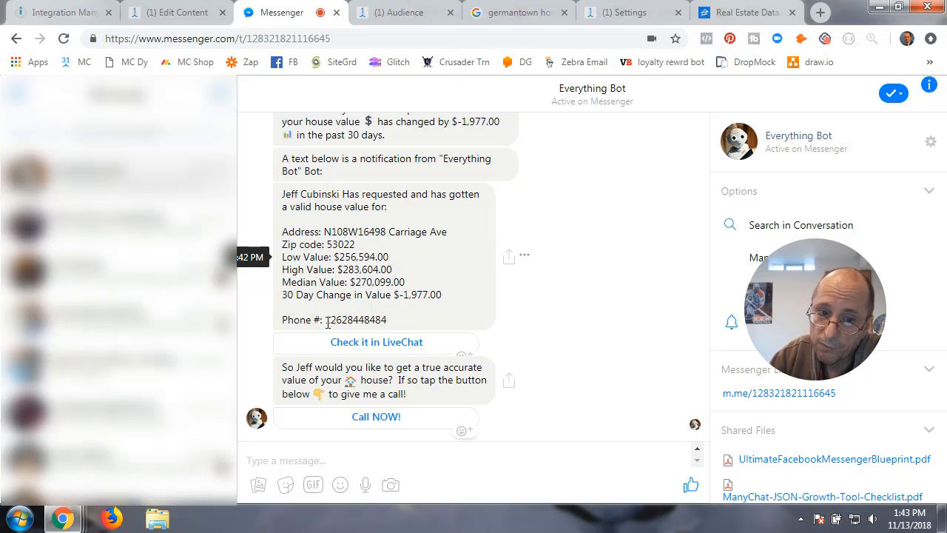
pyautogui.moveTo(327, 323); pyautogui.dragTo(393, 325)
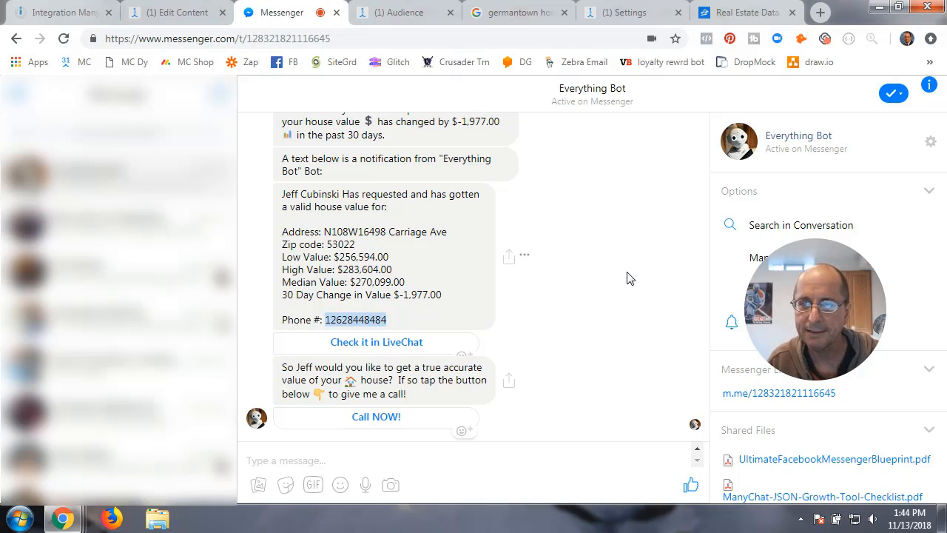
# - Review the bot conversation in ManyChat Live Chat, then return to the Messenger chat
pyautogui.click(353, 347)
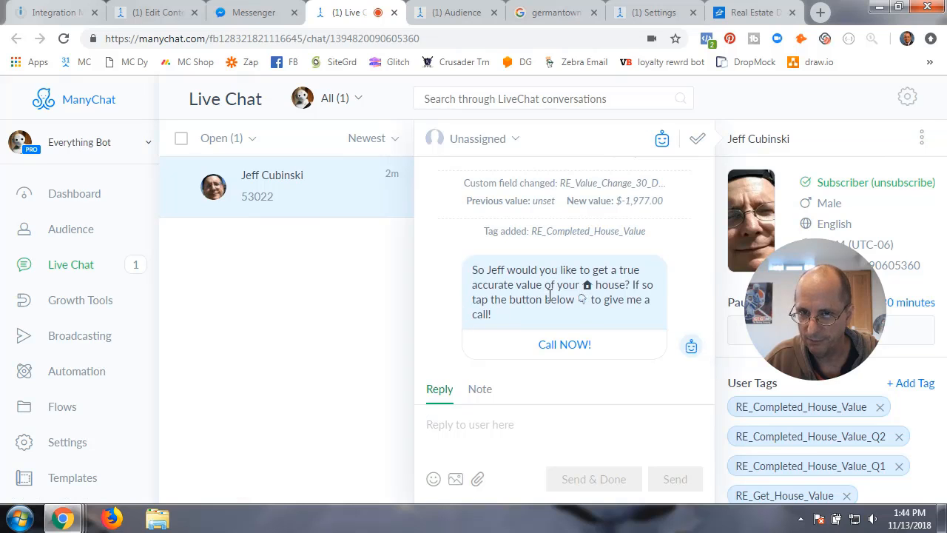
pyautogui.scroll(4, 503, 296)
pyautogui.scroll(-4, 501, 295)
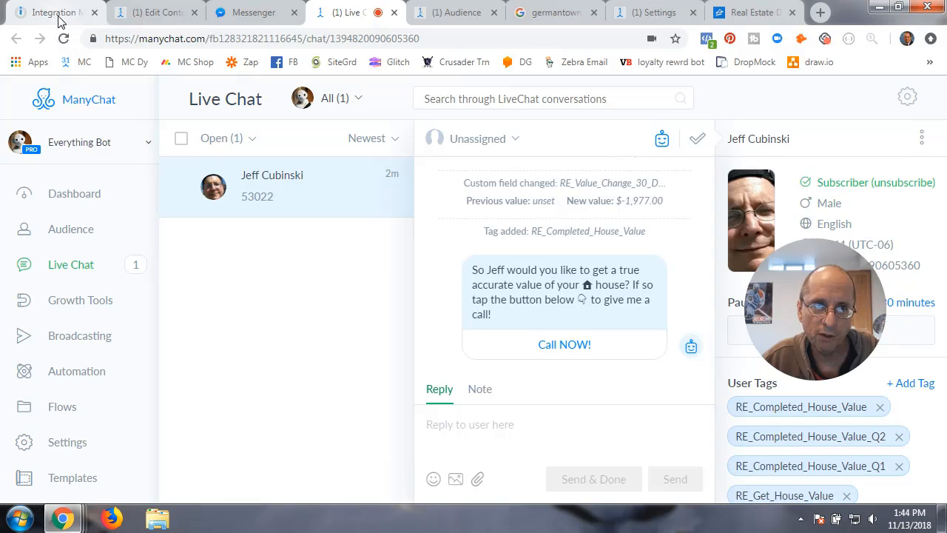
pyautogui.click(164, 13)
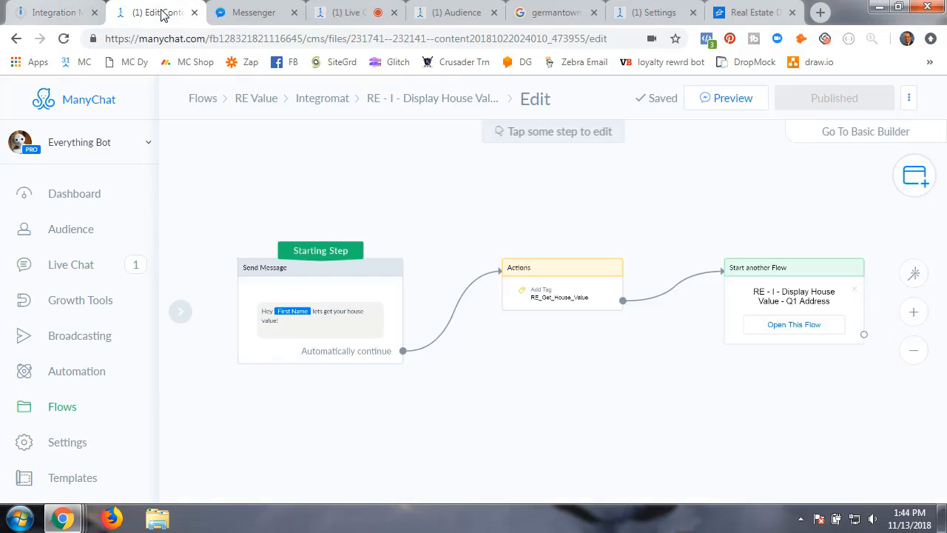
pyautogui.click(241, 12)
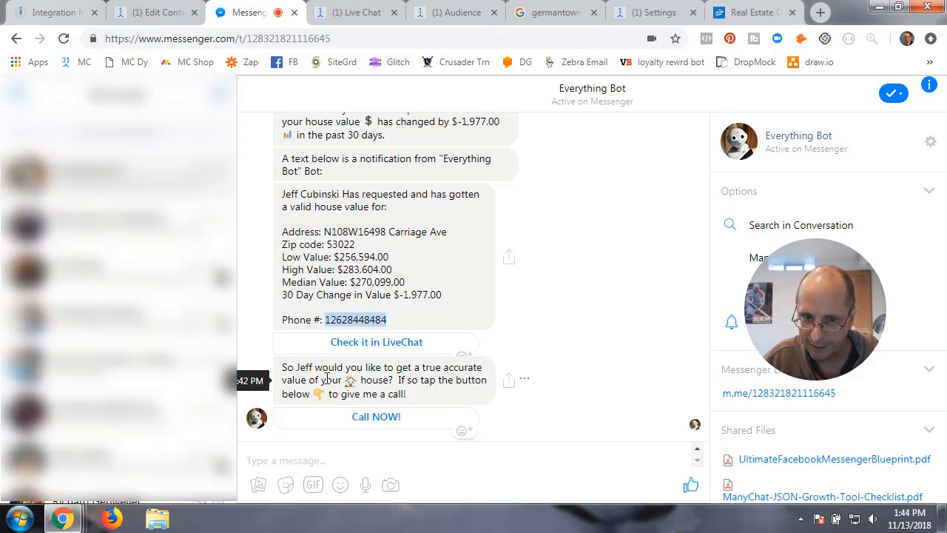
# - Test the bot's Call NOW link, preview the flow to Messenger, and open the Audience list
pyautogui.click(382, 418)
pyautogui.click(349, 14)
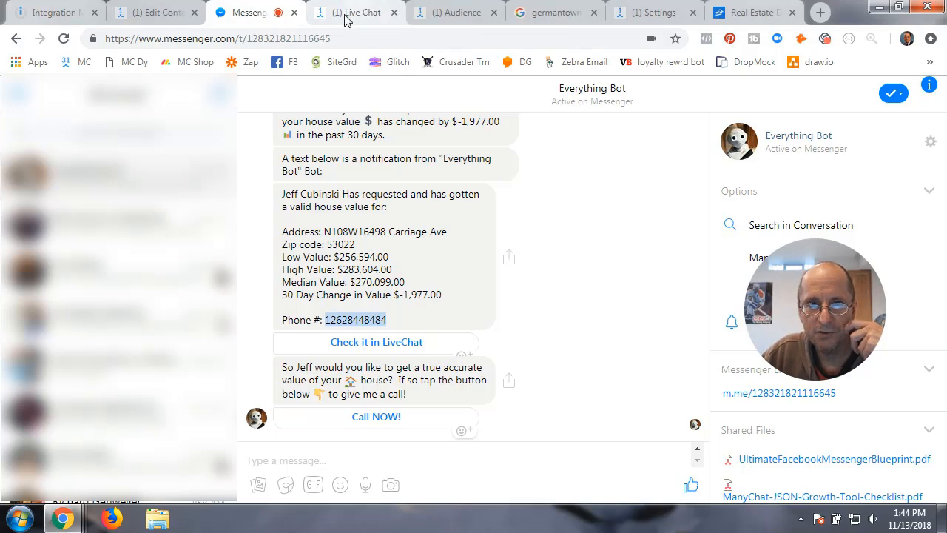
pyautogui.click(156, 14)
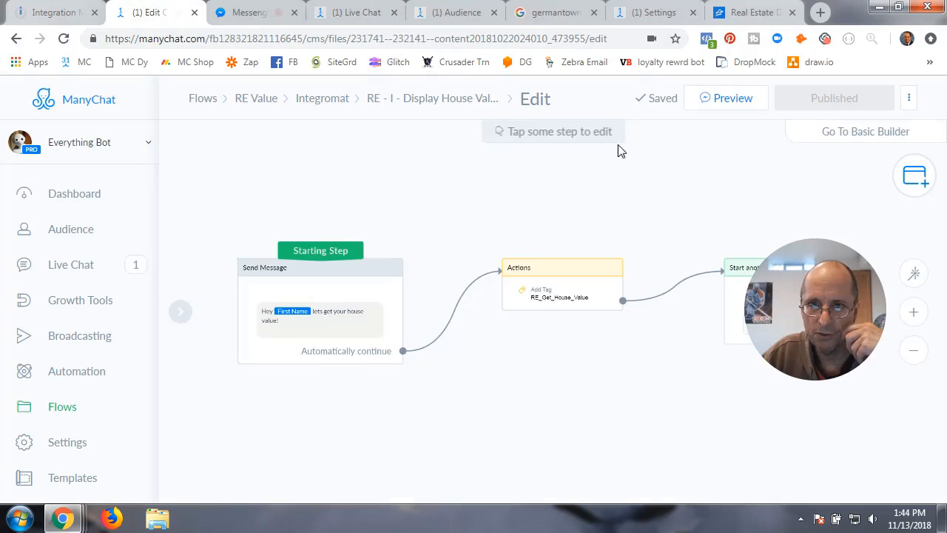
pyautogui.click(731, 102)
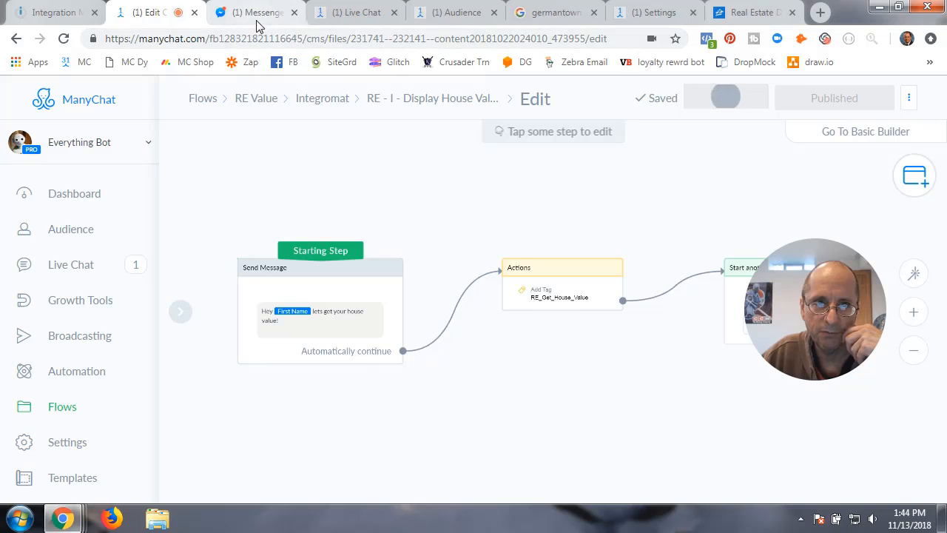
pyautogui.click(52, 13)
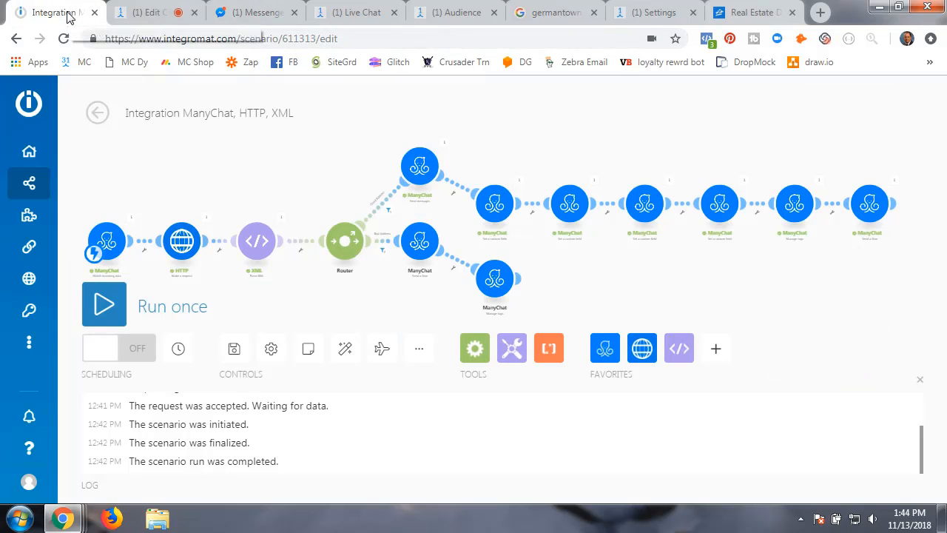
pyautogui.click(458, 15)
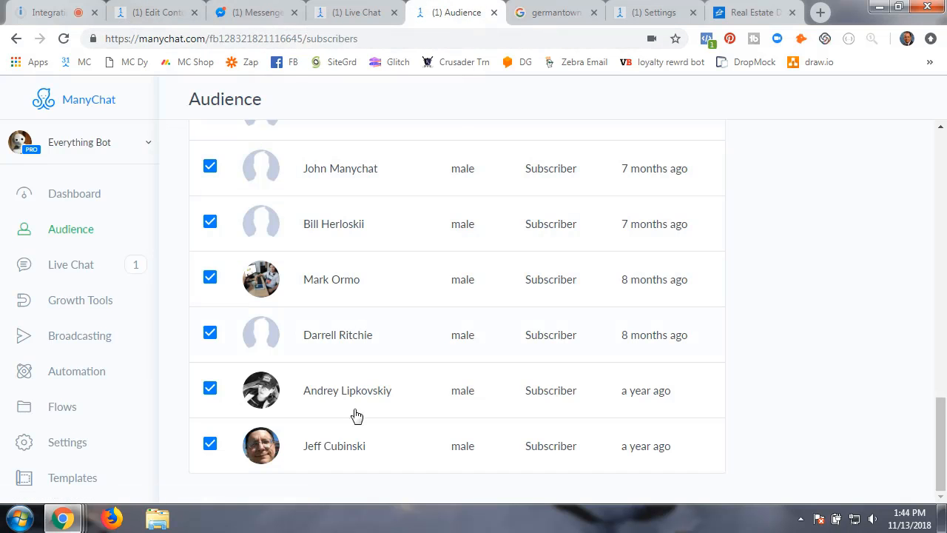
# - Open the test subscriber's details from the Audience list
pyautogui.click(338, 450)
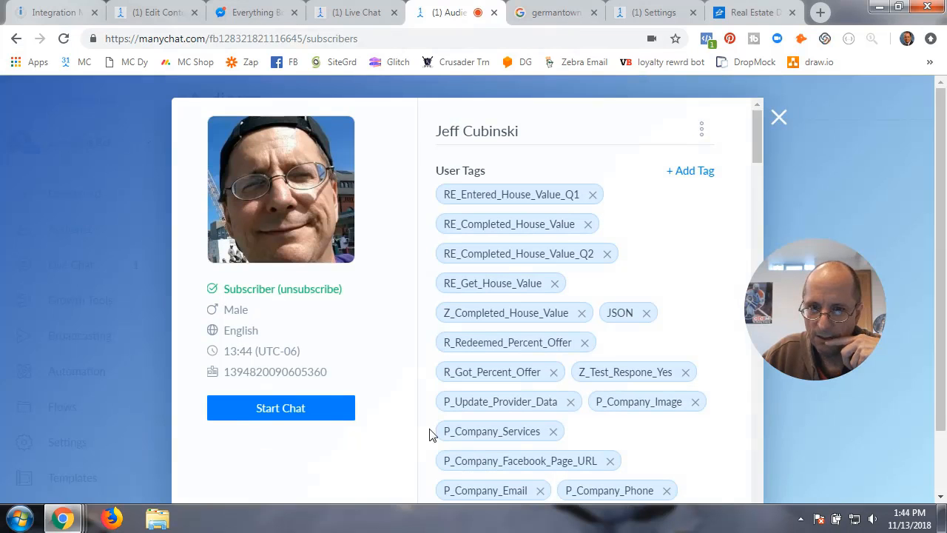
pyautogui.moveTo(807, 333); pyautogui.dragTo(837, 286)
pyautogui.click(773, 289)
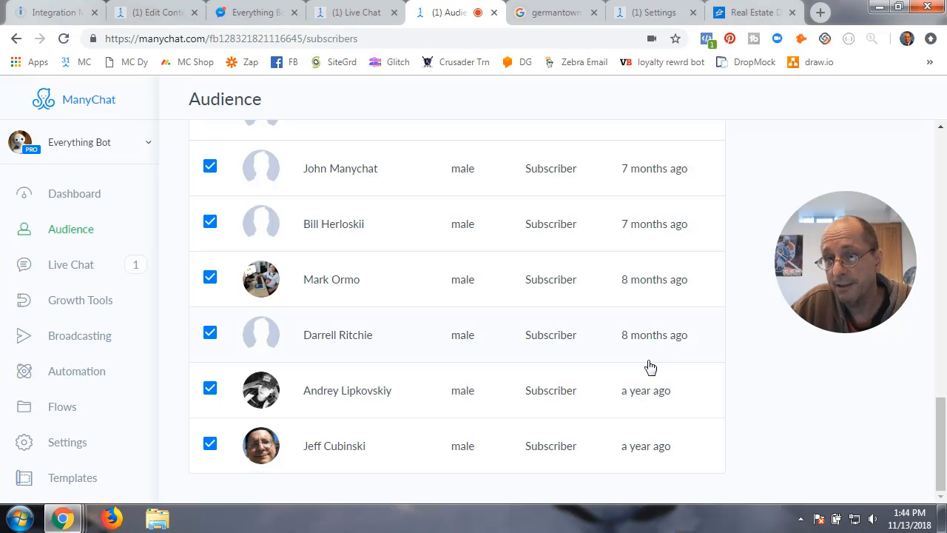
pyautogui.click(337, 450)
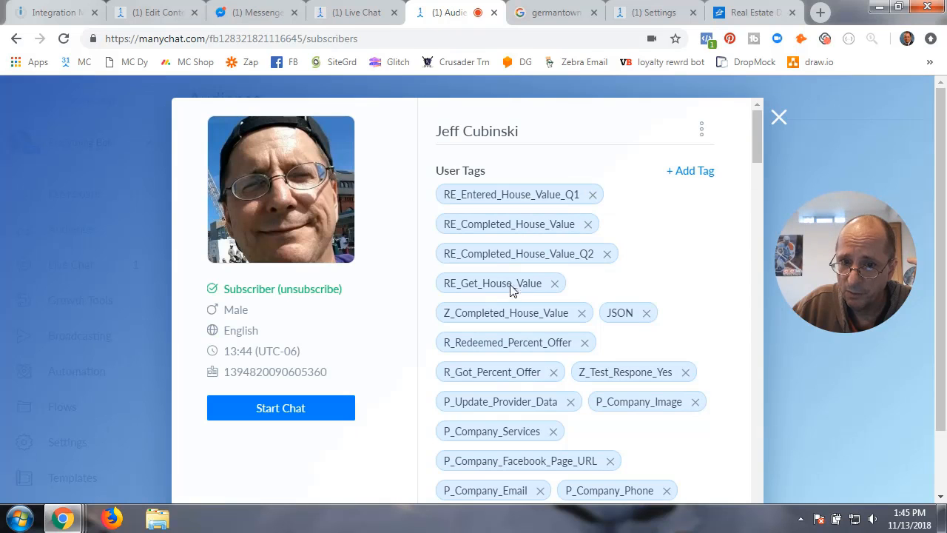
# - Scroll through the subscriber's User Tags and house-value Custom Fields, then close them and return to Messenger
pyautogui.scroll(-8, 498, 392)
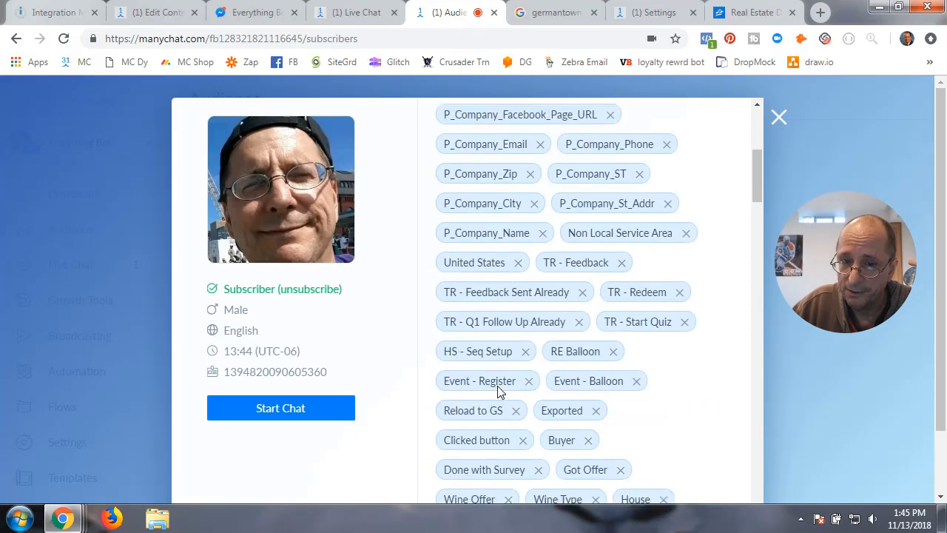
pyautogui.scroll(-12, 499, 392)
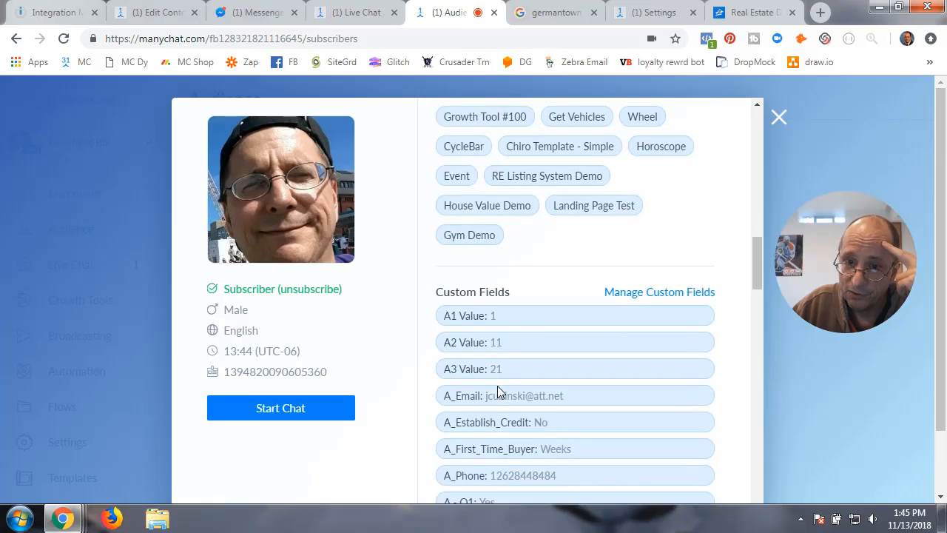
pyautogui.scroll(-18, 498, 392)
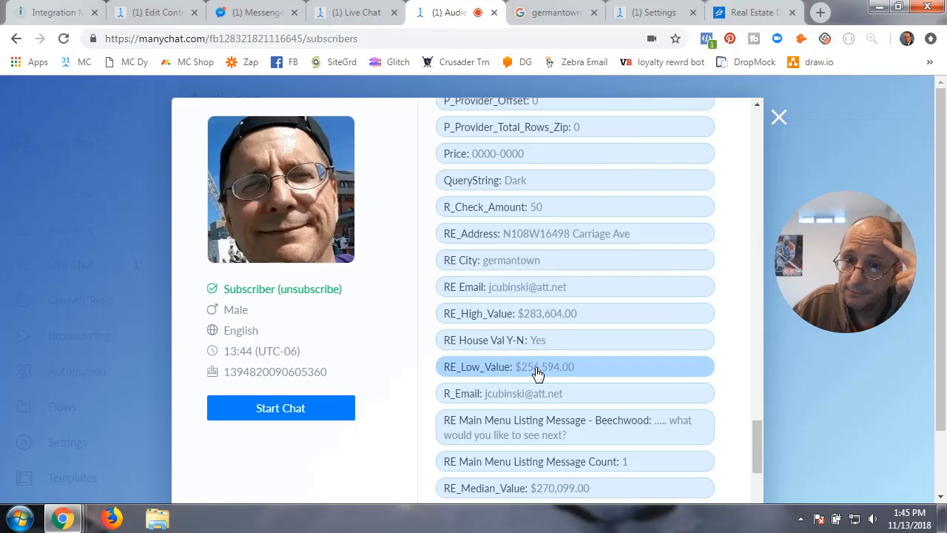
pyautogui.scroll(-2, 538, 374)
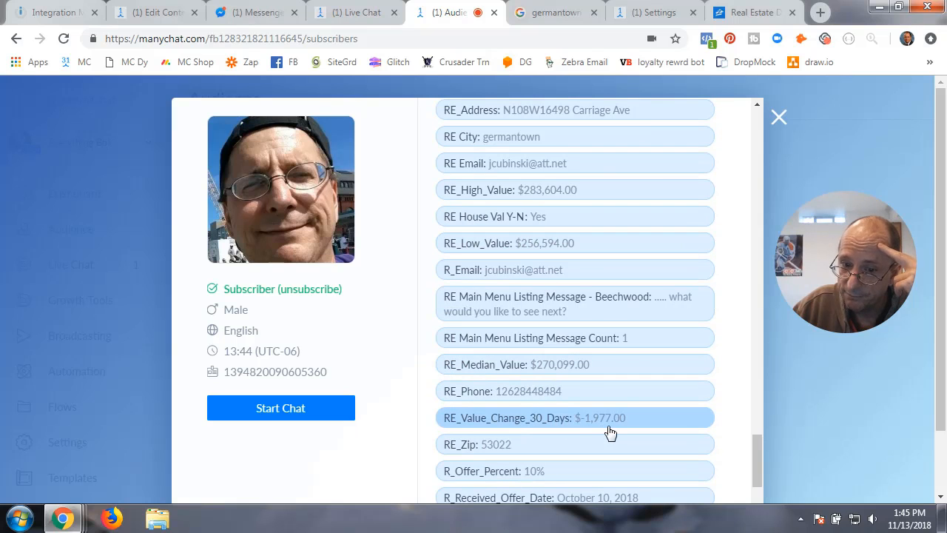
pyautogui.scroll(-2, 610, 433)
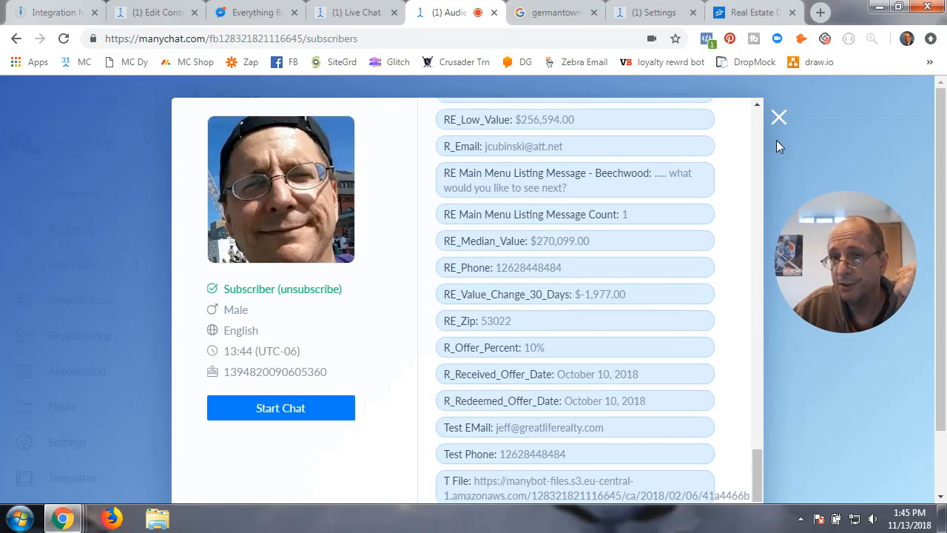
pyautogui.click(779, 118)
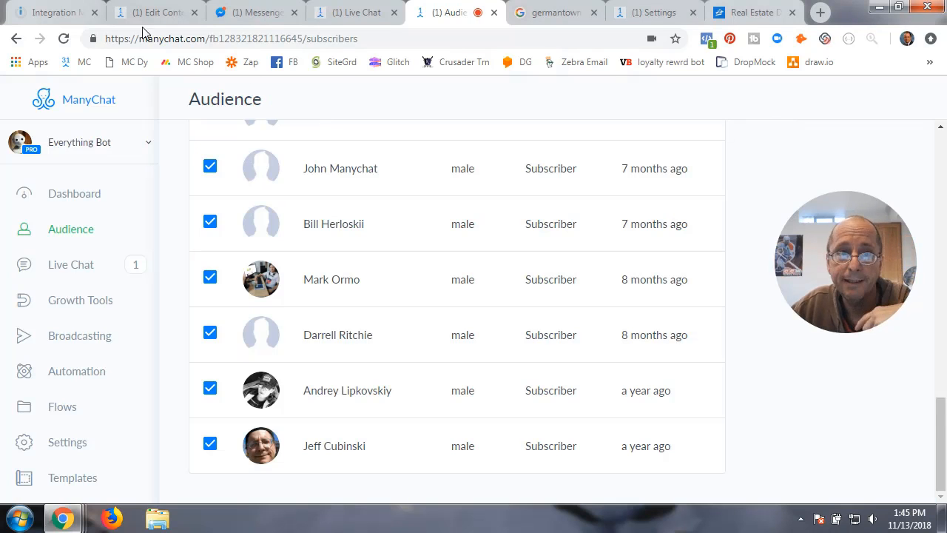
pyautogui.click(249, 12)
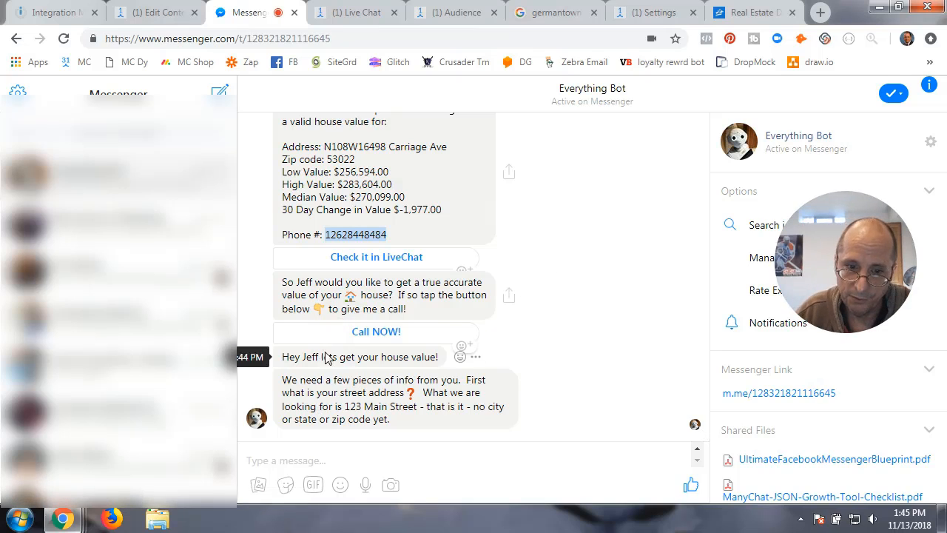
# - Reply with a test street address and its zip code, then request Get House Value NOW
pyautogui.click(328, 461)
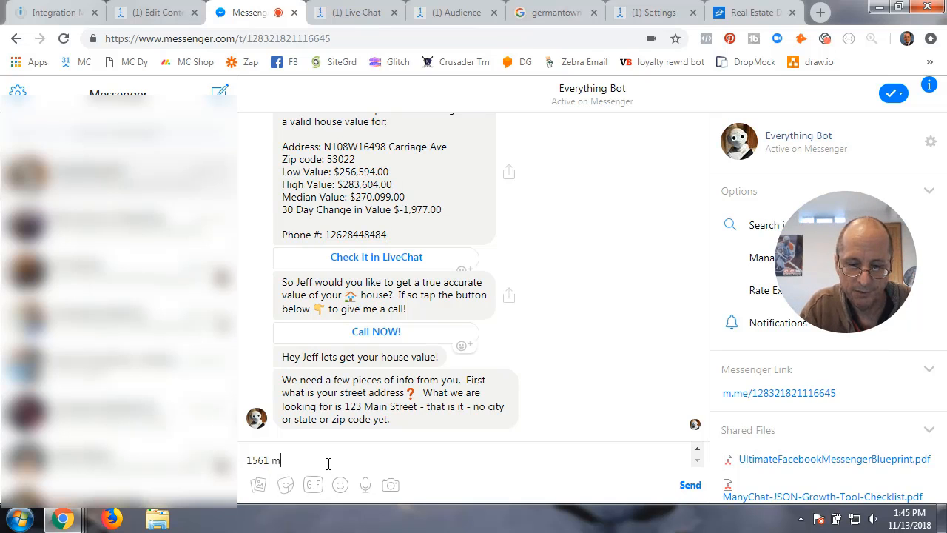
pyautogui.press('Return')
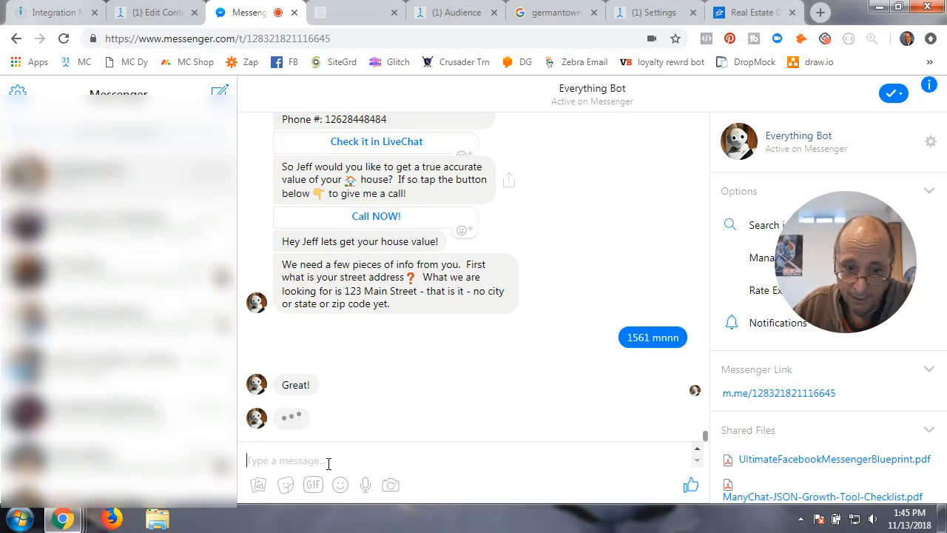
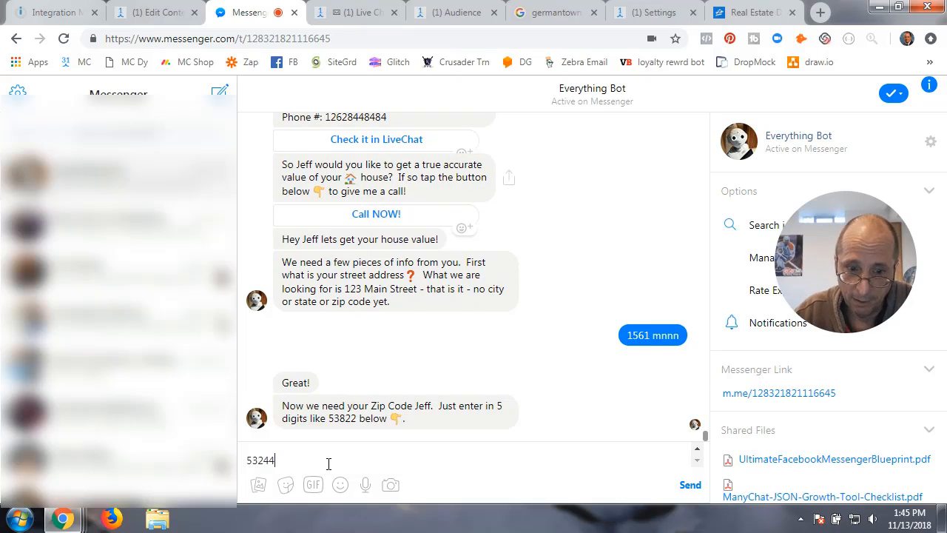
pyautogui.press('Return')
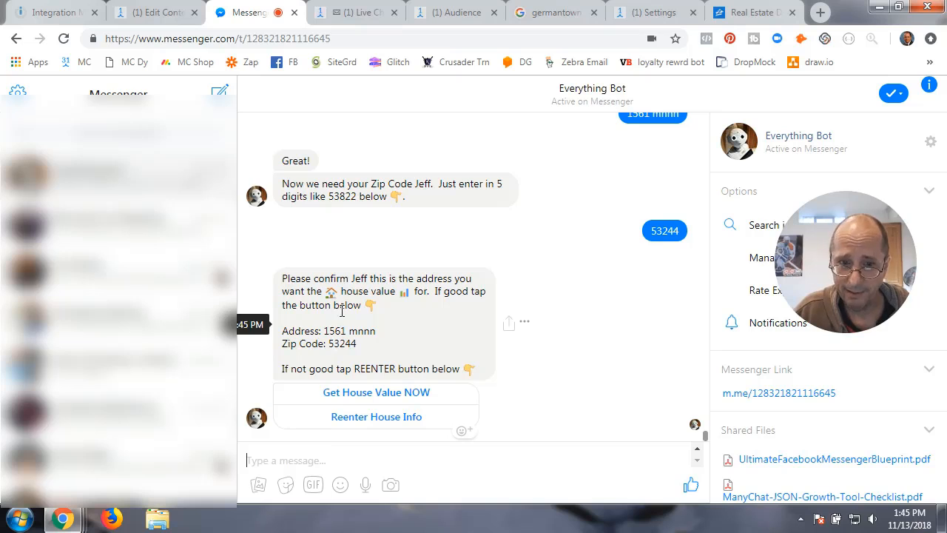
pyautogui.click(368, 393)
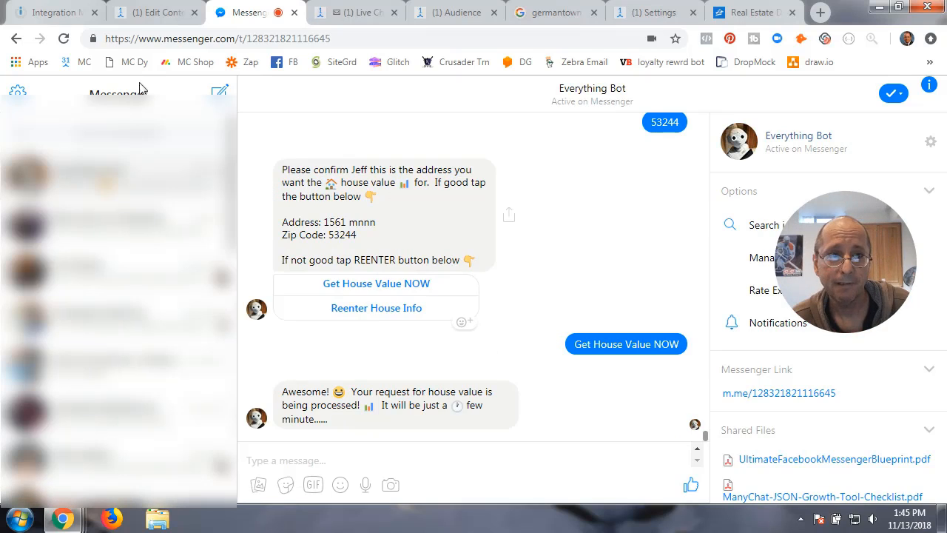
pyautogui.click(48, 12)
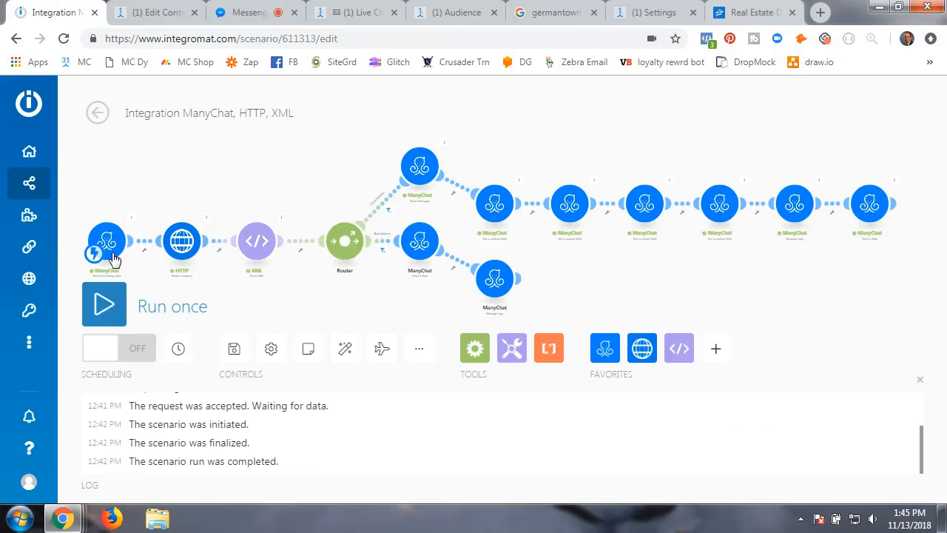
# - Run the scenario once with Process existing, then restart the house-value conversation in Messenger
pyautogui.click(103, 307)
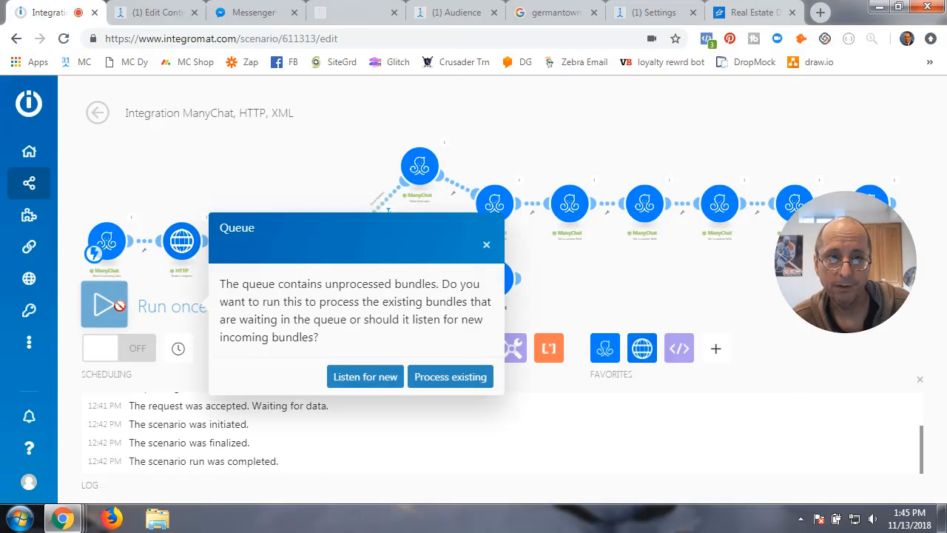
pyautogui.click(448, 378)
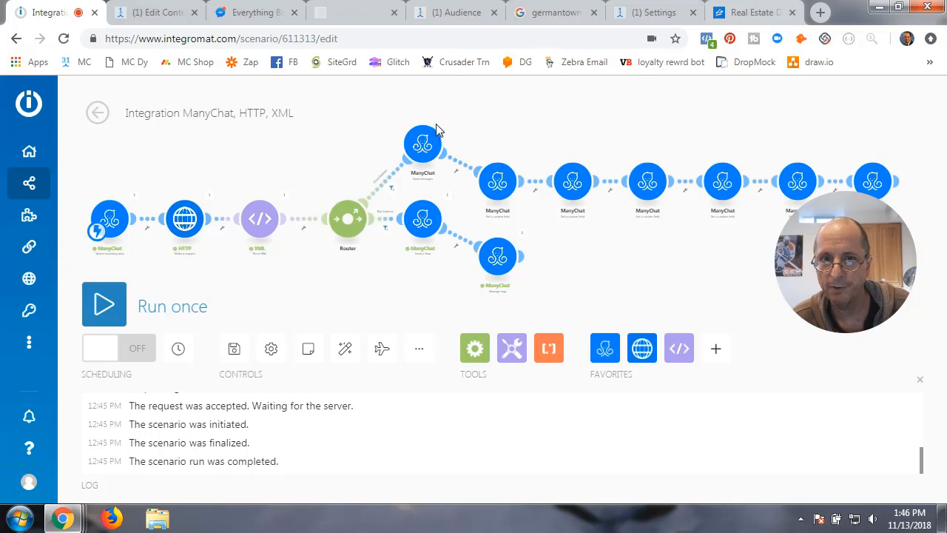
pyautogui.click(265, 13)
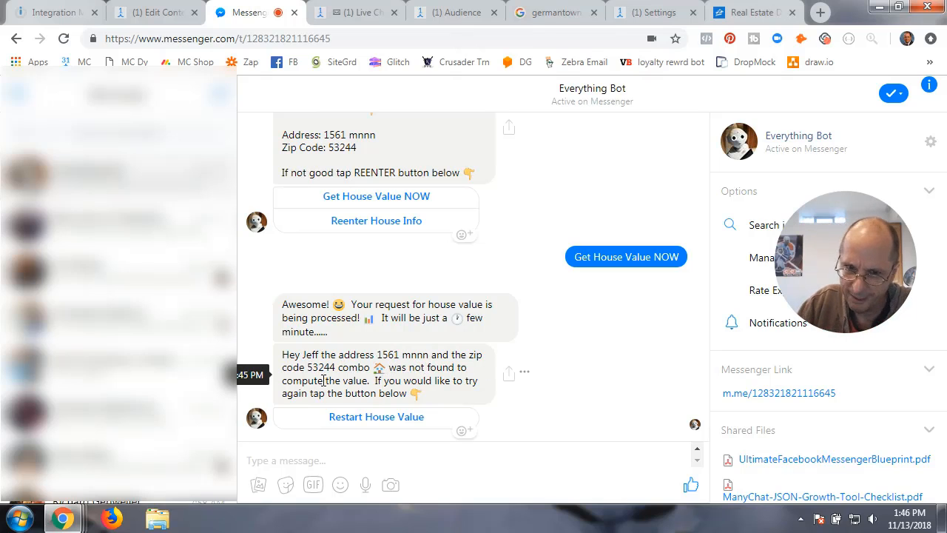
pyautogui.click(375, 418)
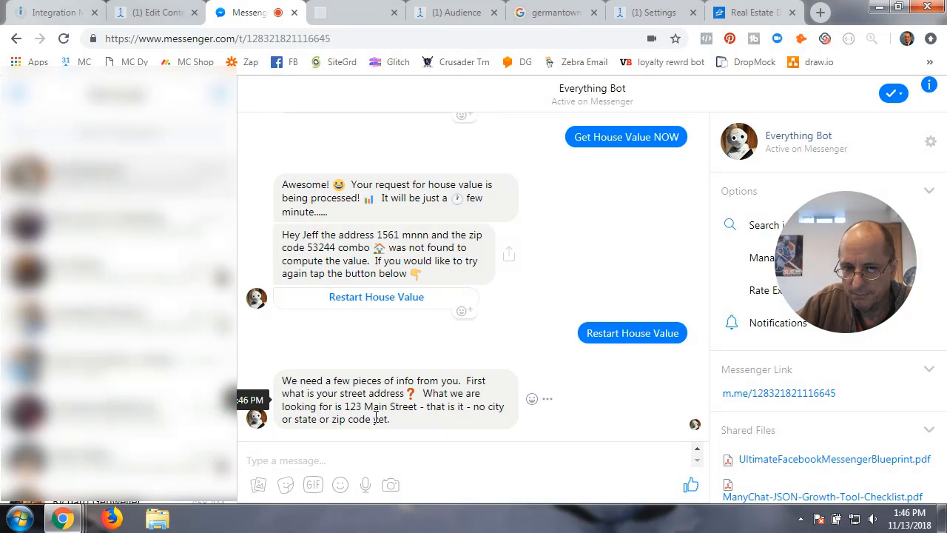
pyautogui.click(70, 15)
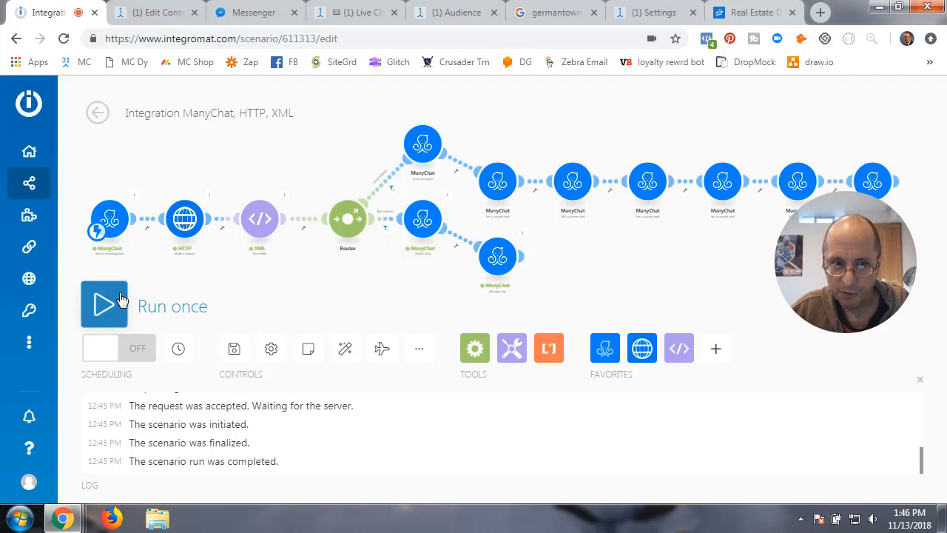
# - Switch the scenario's scheduling ON and save the scenario
pyautogui.click(129, 353)
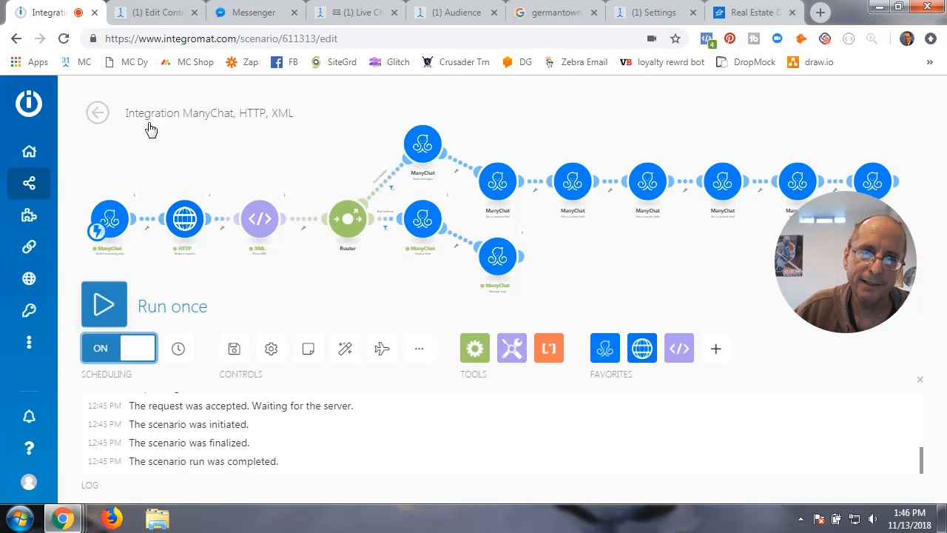
pyautogui.click(148, 22)
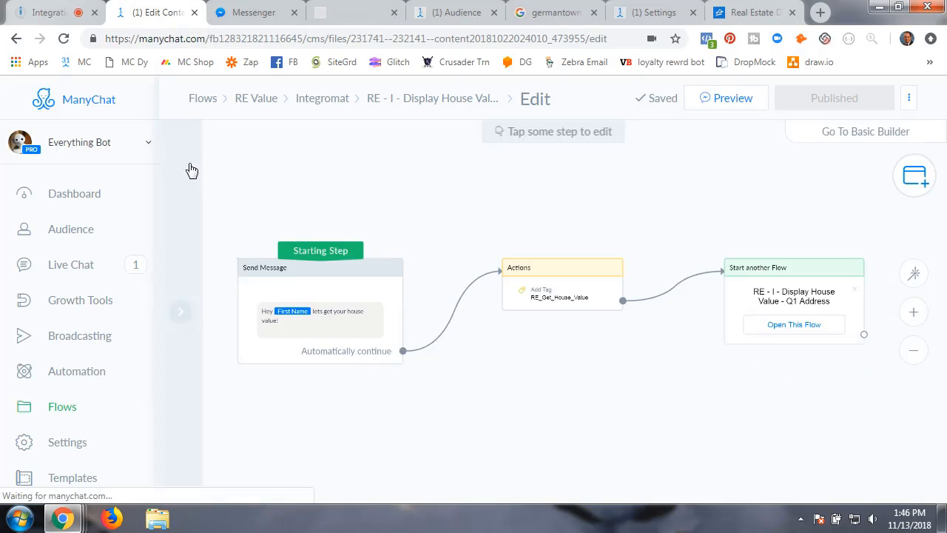
pyautogui.click(264, 18)
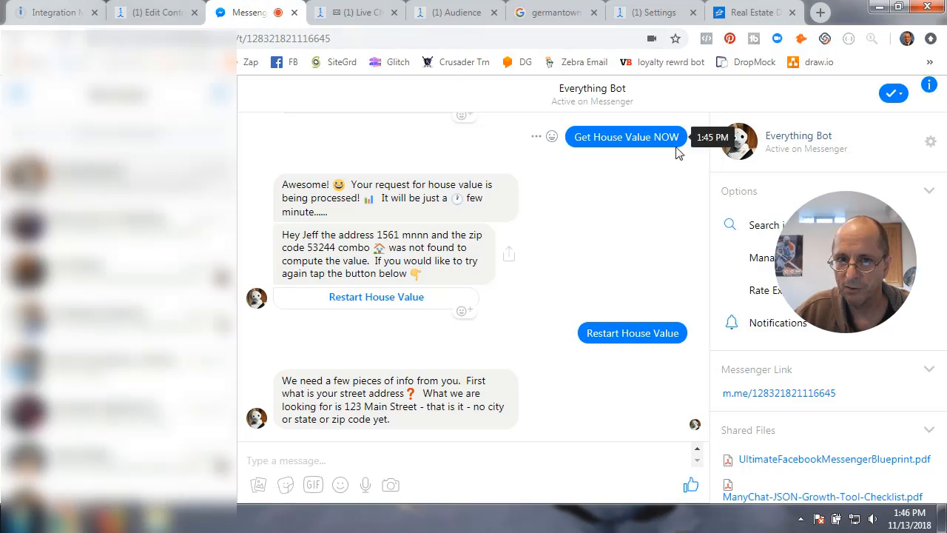
pyautogui.click(52, 12)
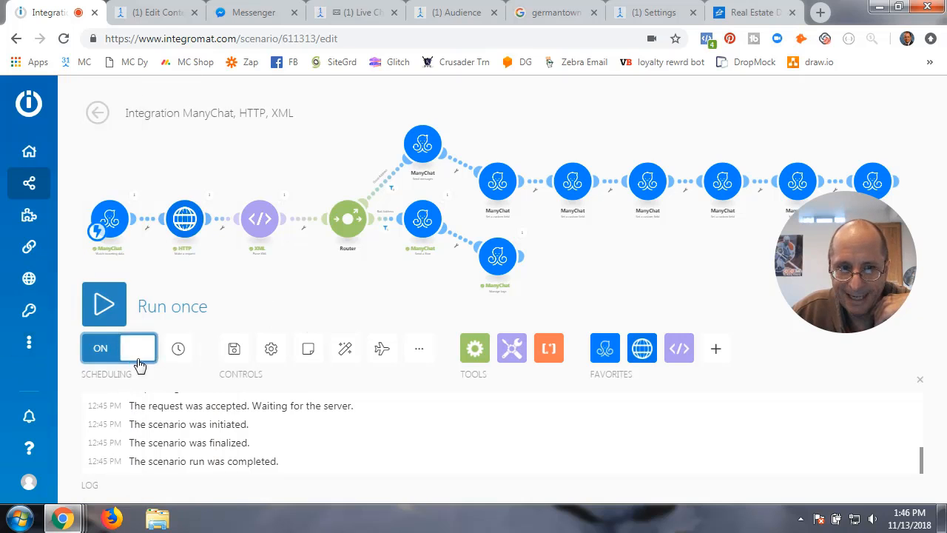
pyautogui.click(233, 351)
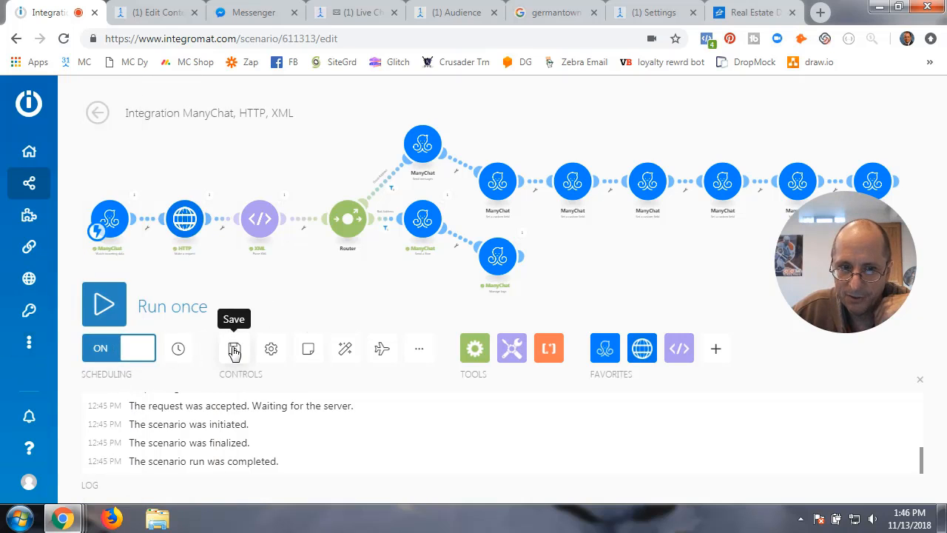